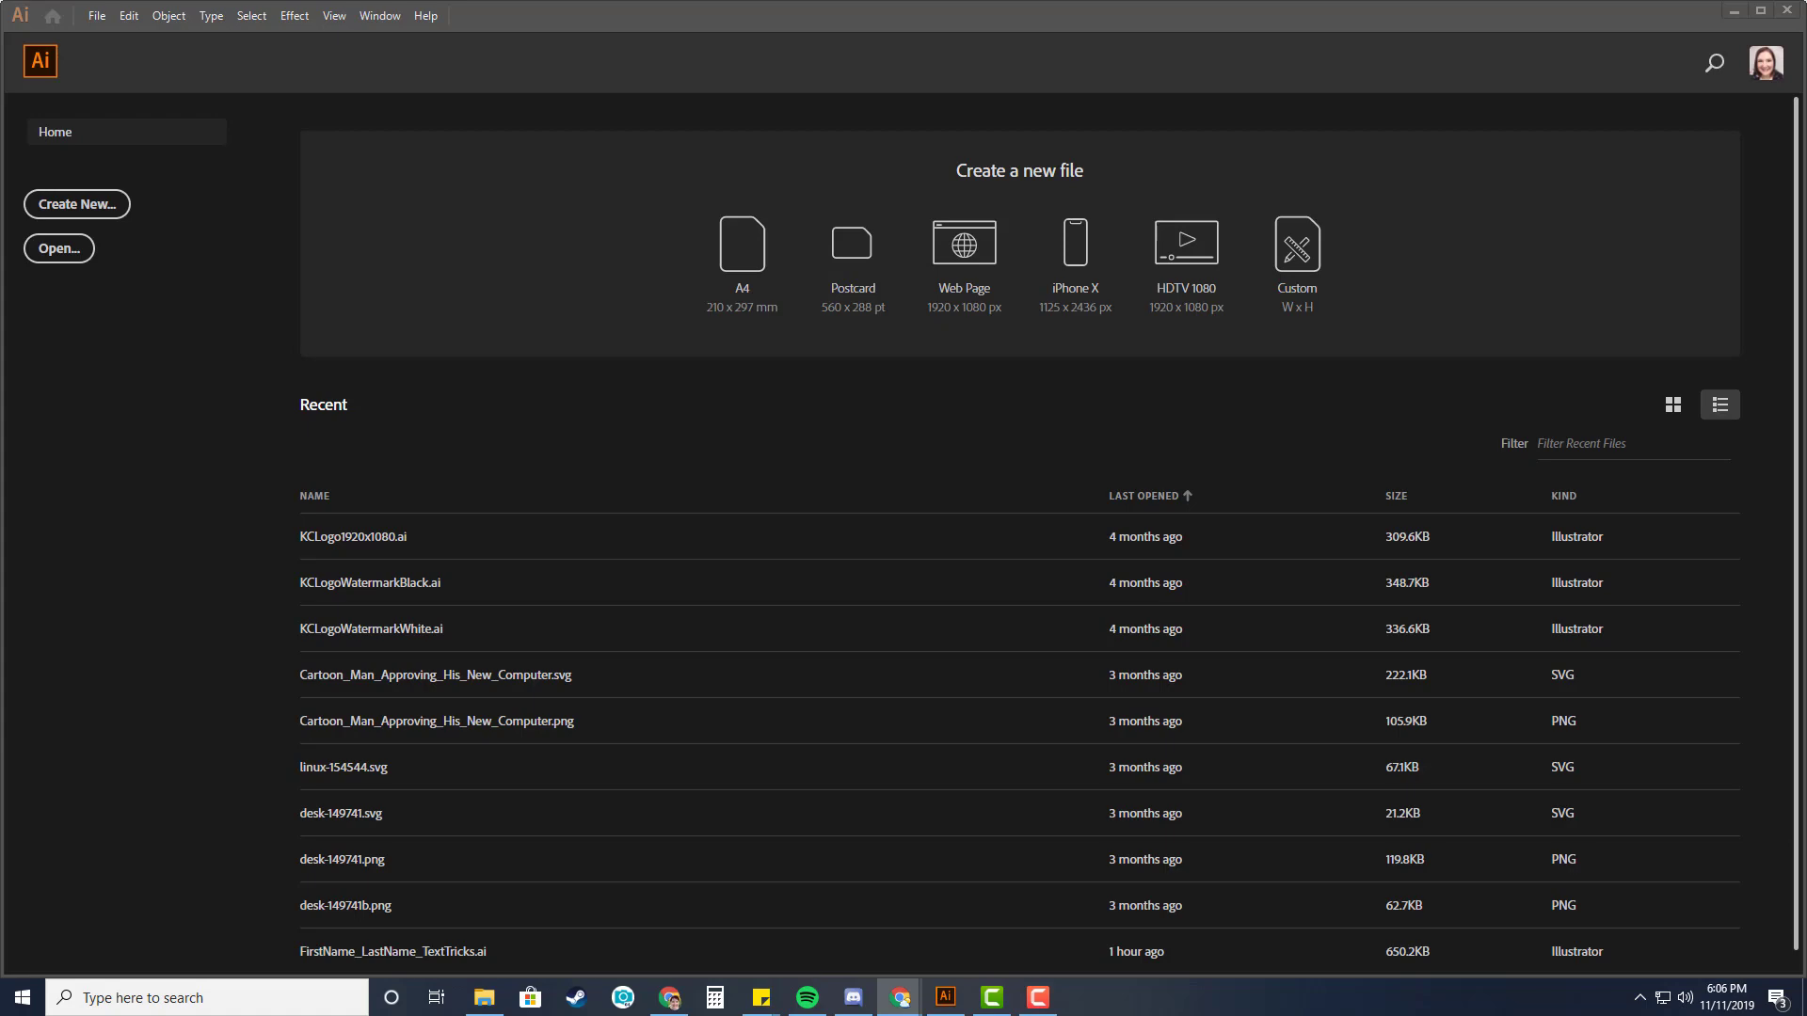
Review the Android Decal tutorial slides and the vinyl decal notes in the browser presentation.
left_click_drag(1805, 80, 1216, 10)
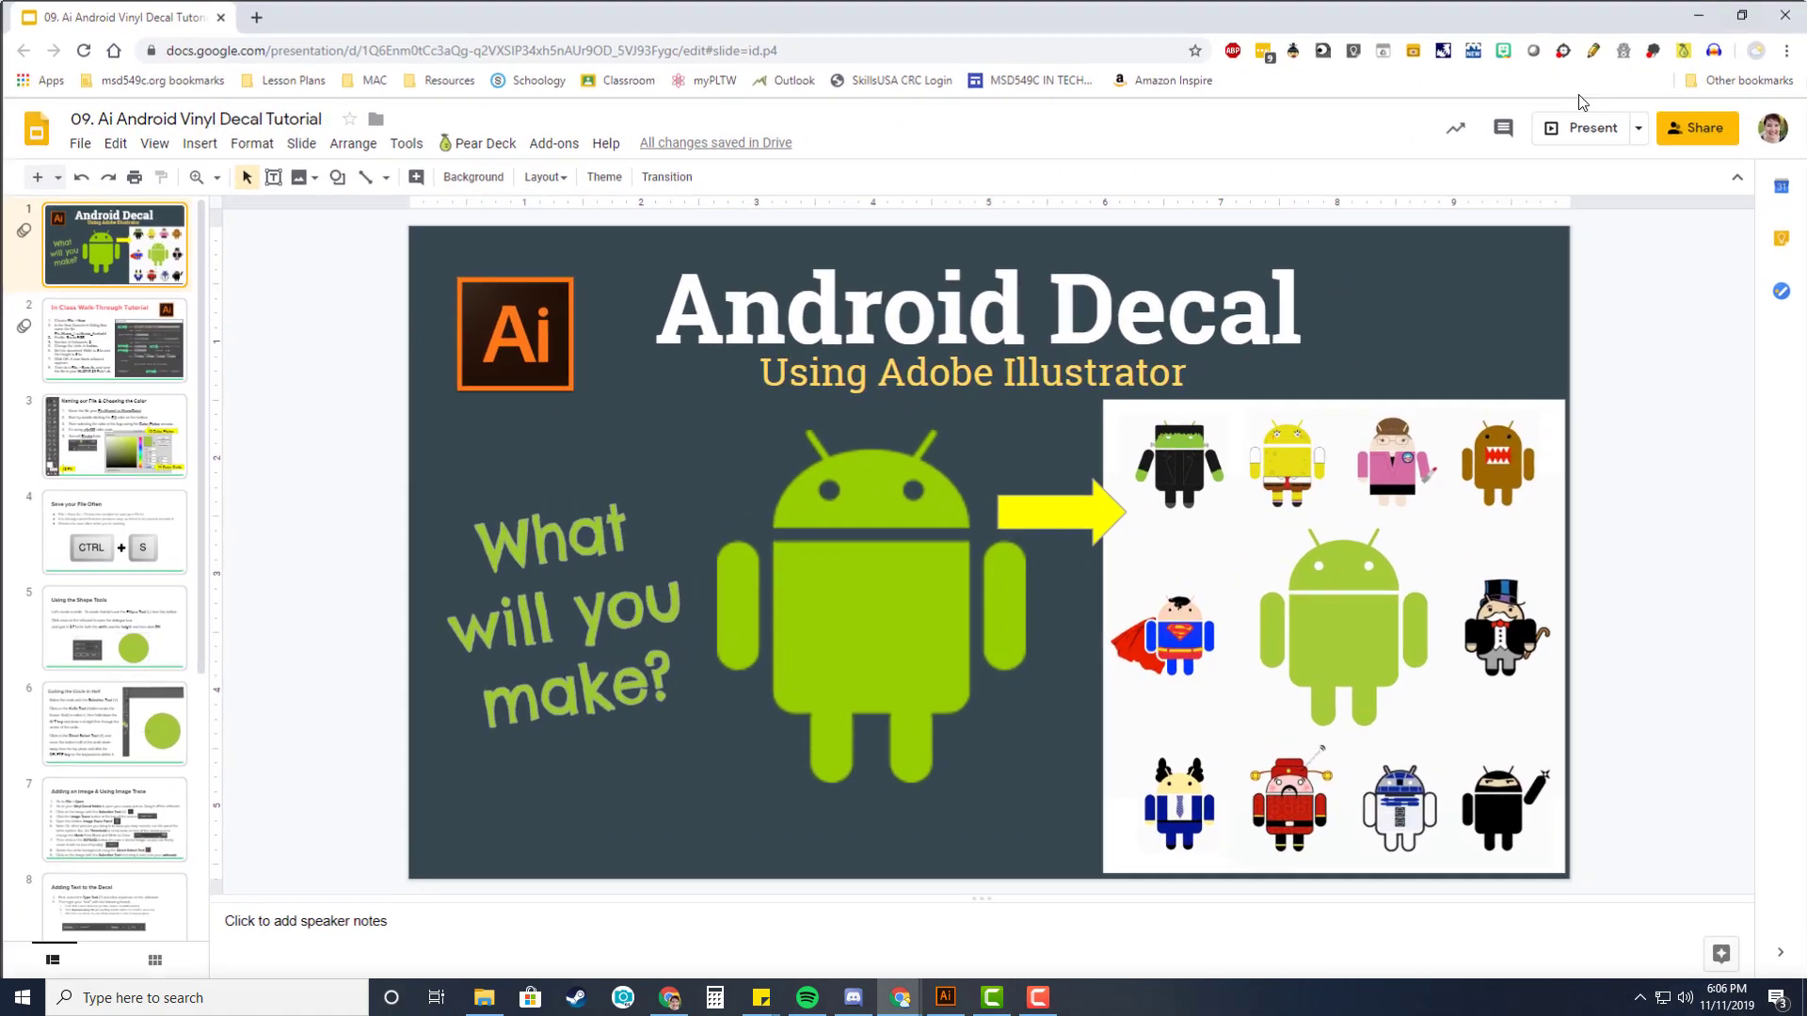
left_click(1712, 14)
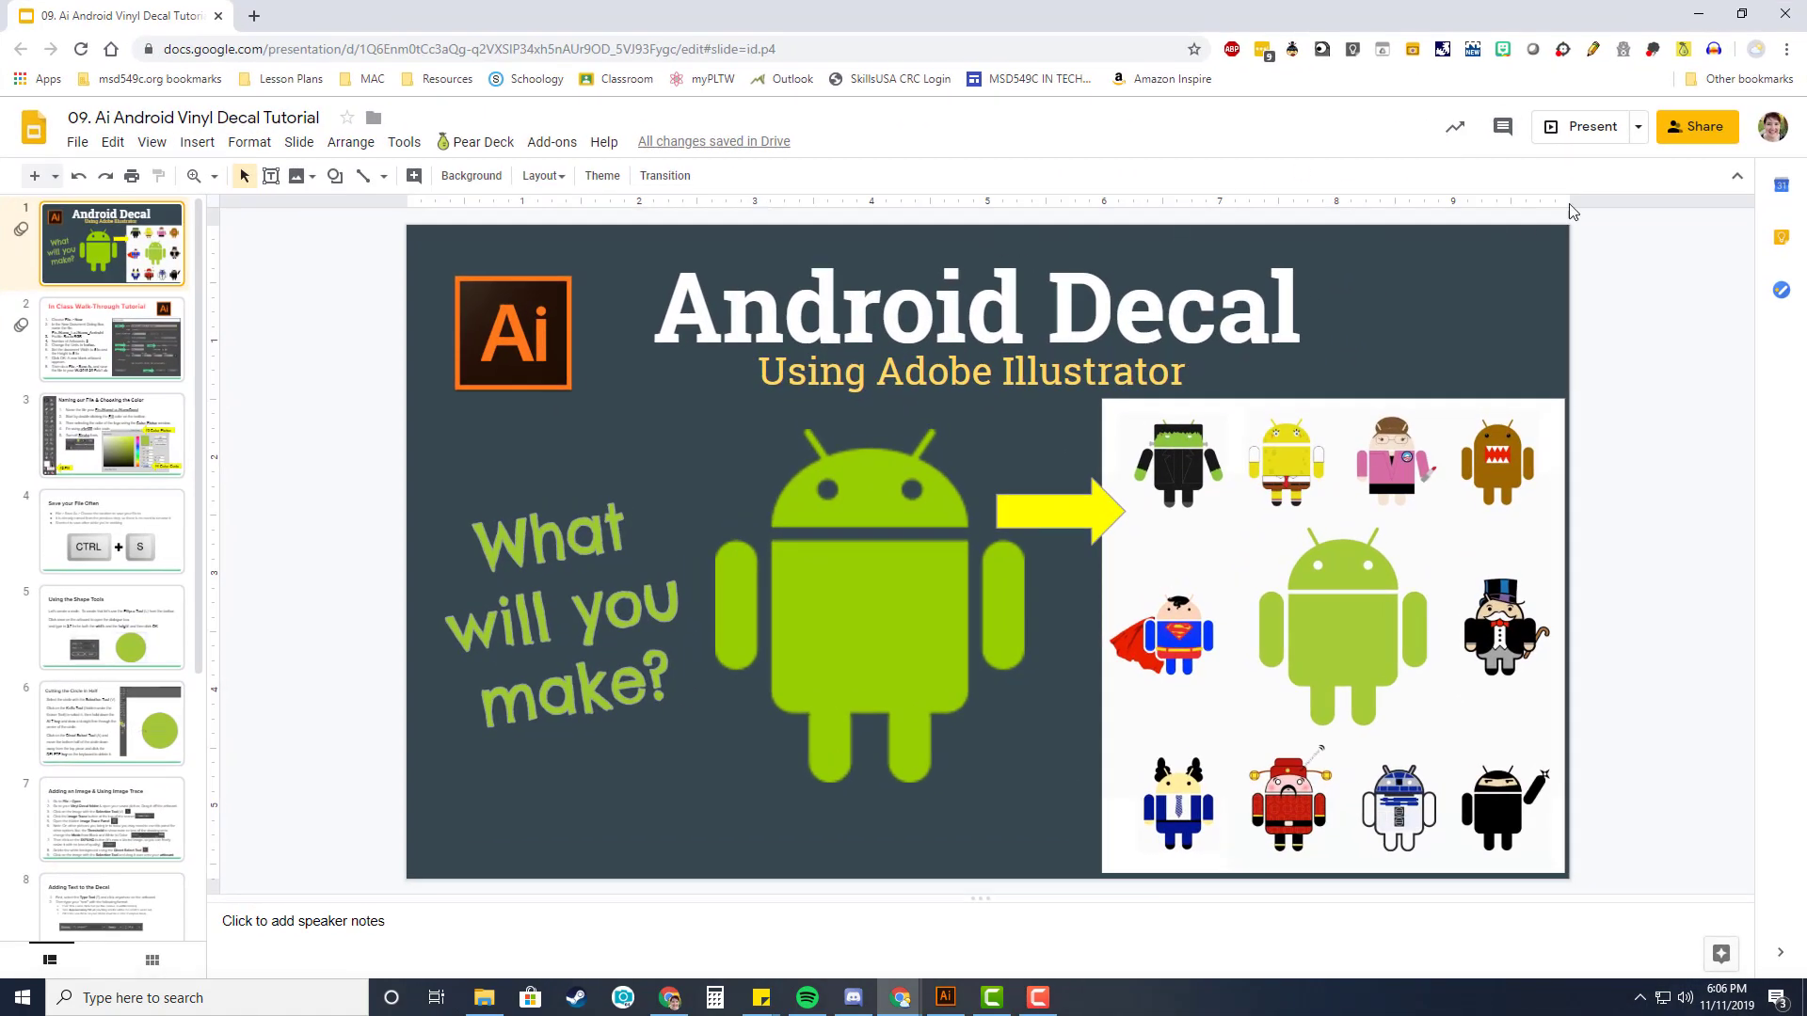
left_click(1593, 126)
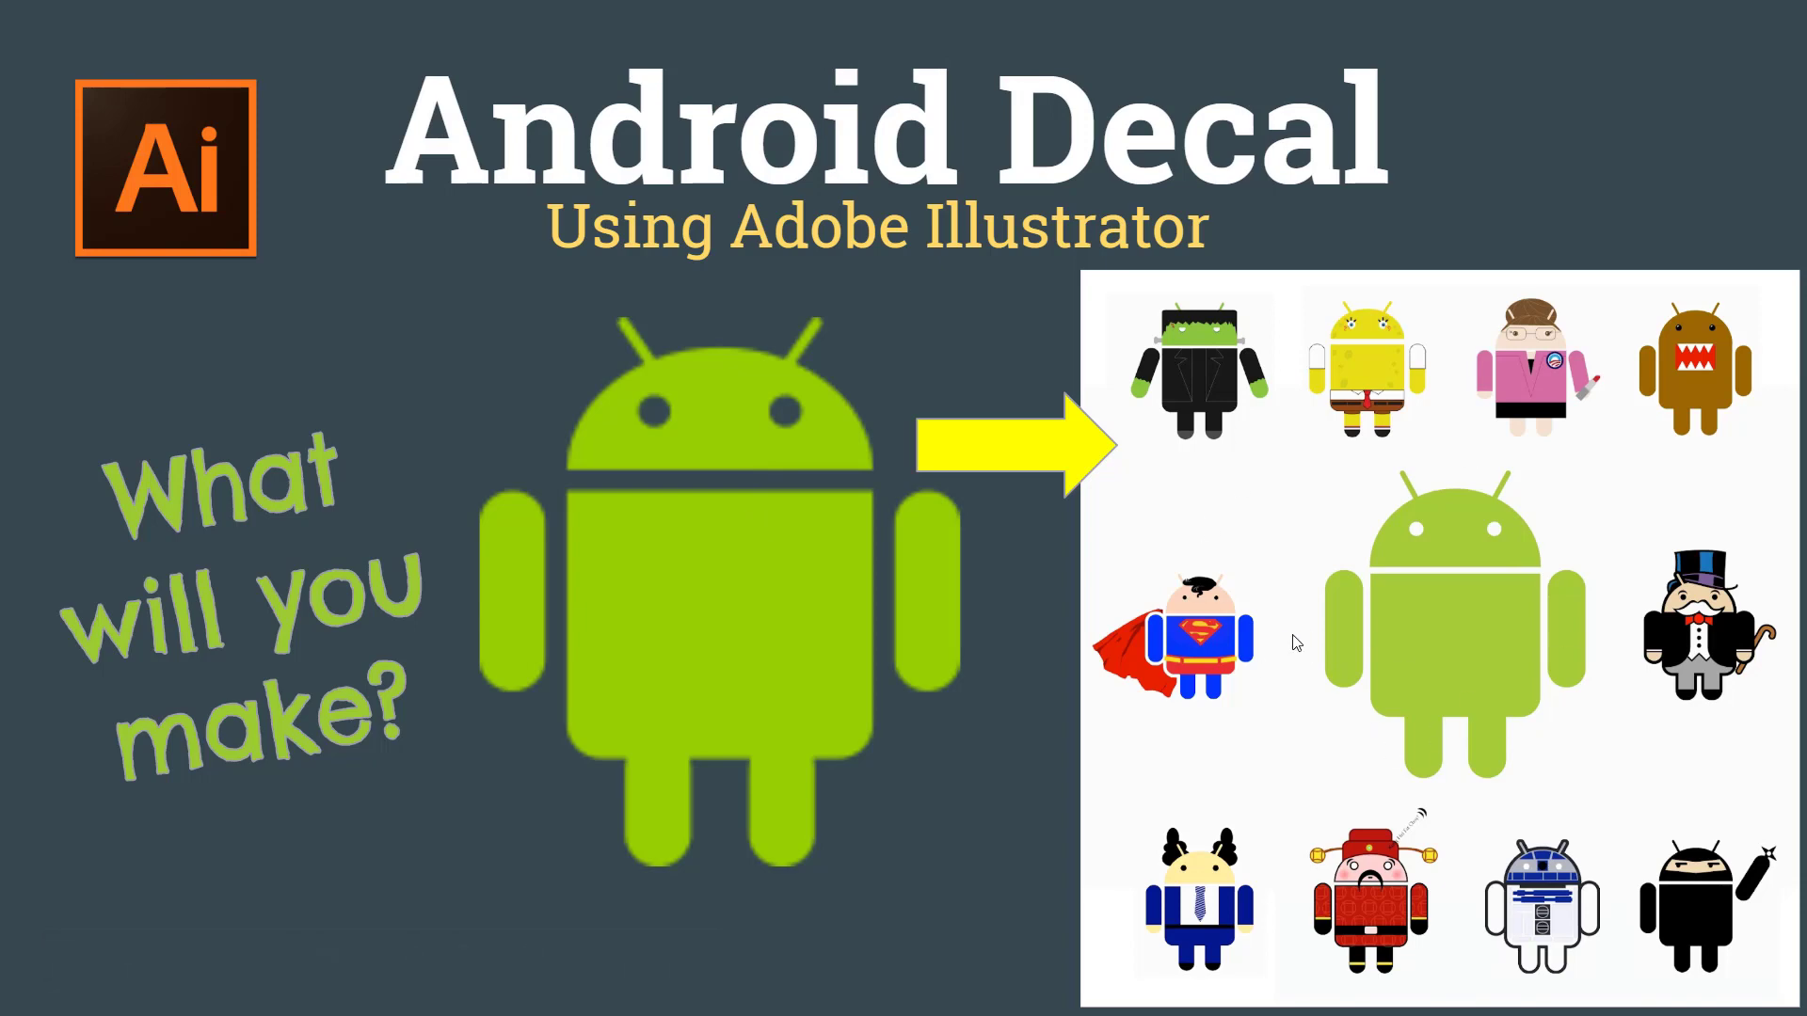
key("Escape")
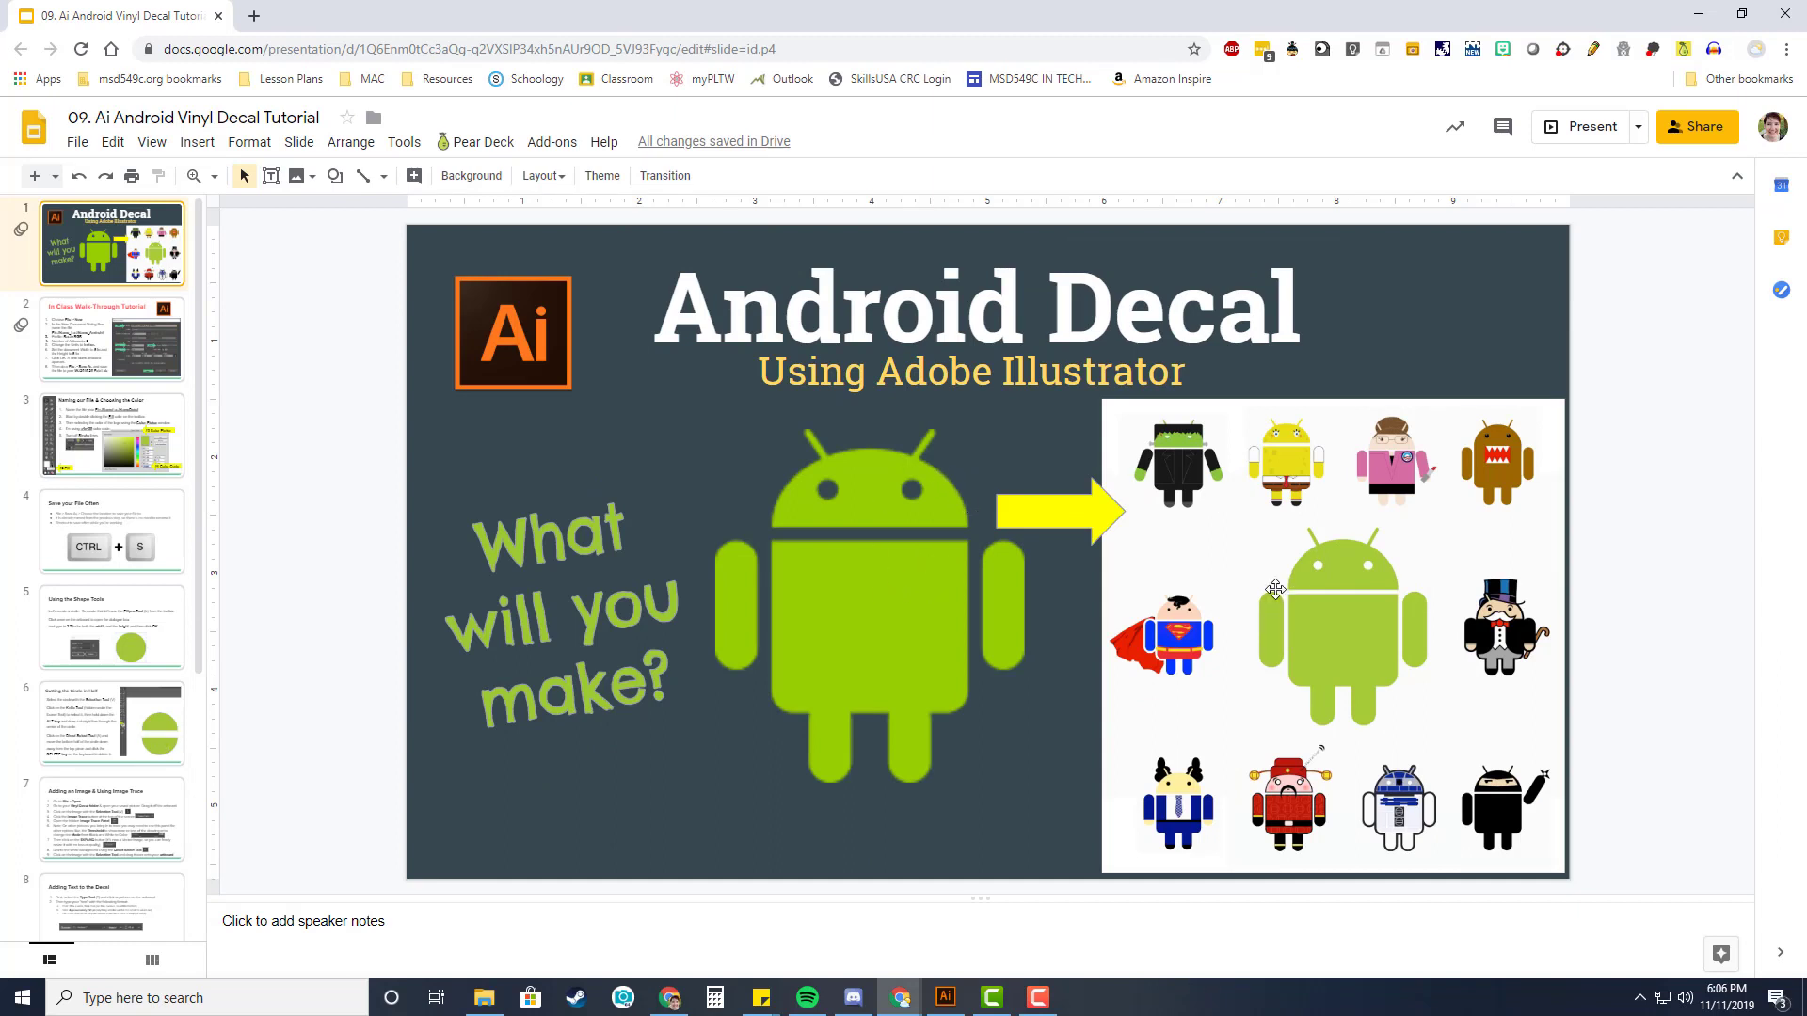
left_click_drag(139, 16, 1805, 188)
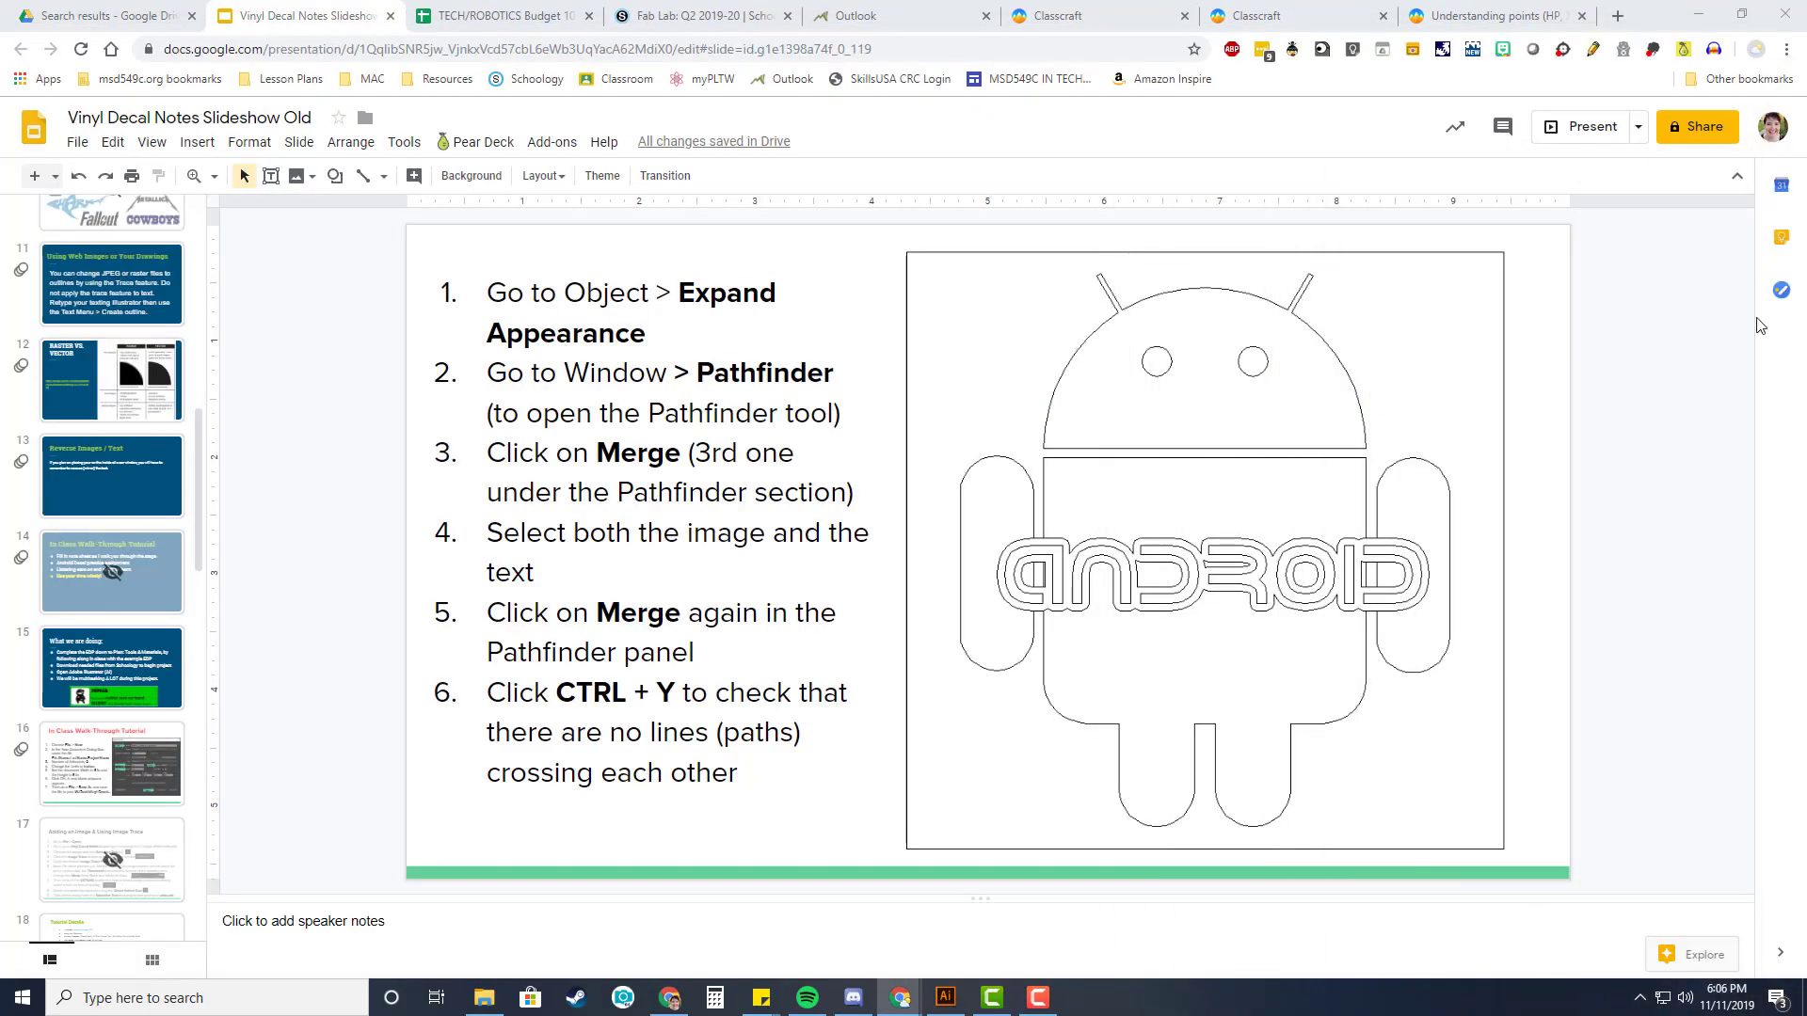
left_click(946, 997)
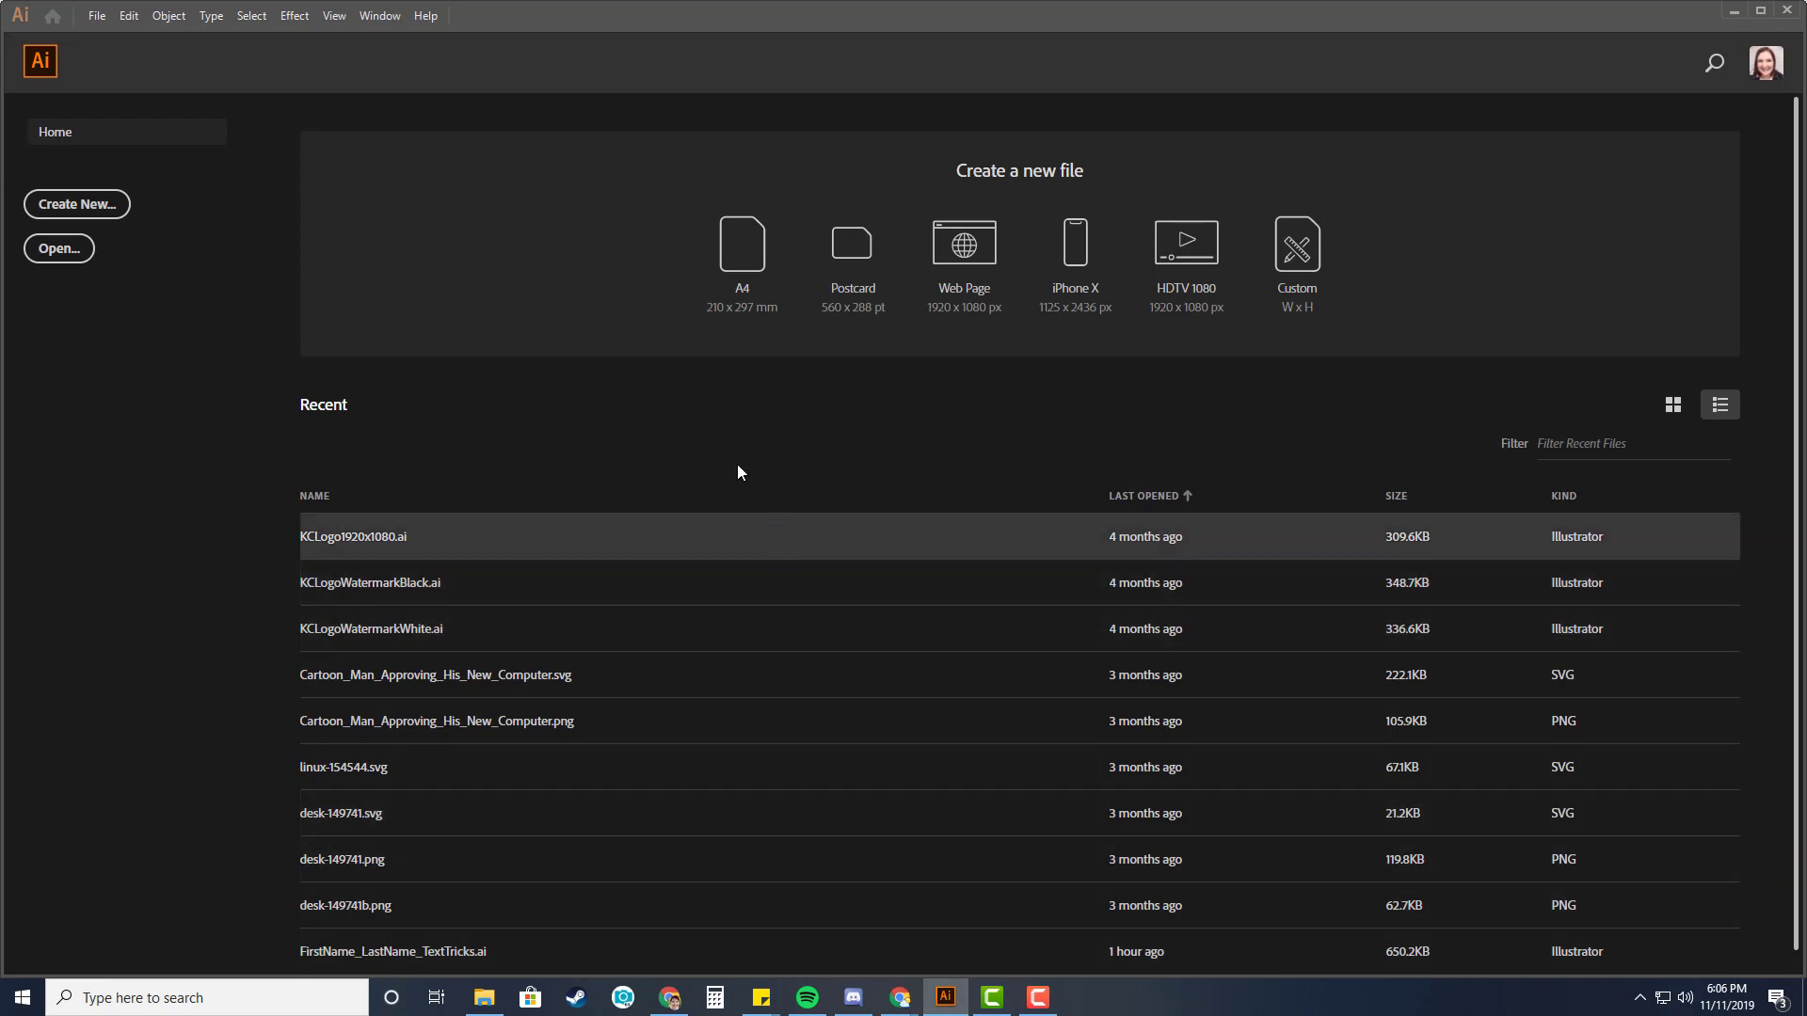
Start a new document and name it FirstName_LastName_AndroidLogo in the advanced settings.
left_click(94, 16)
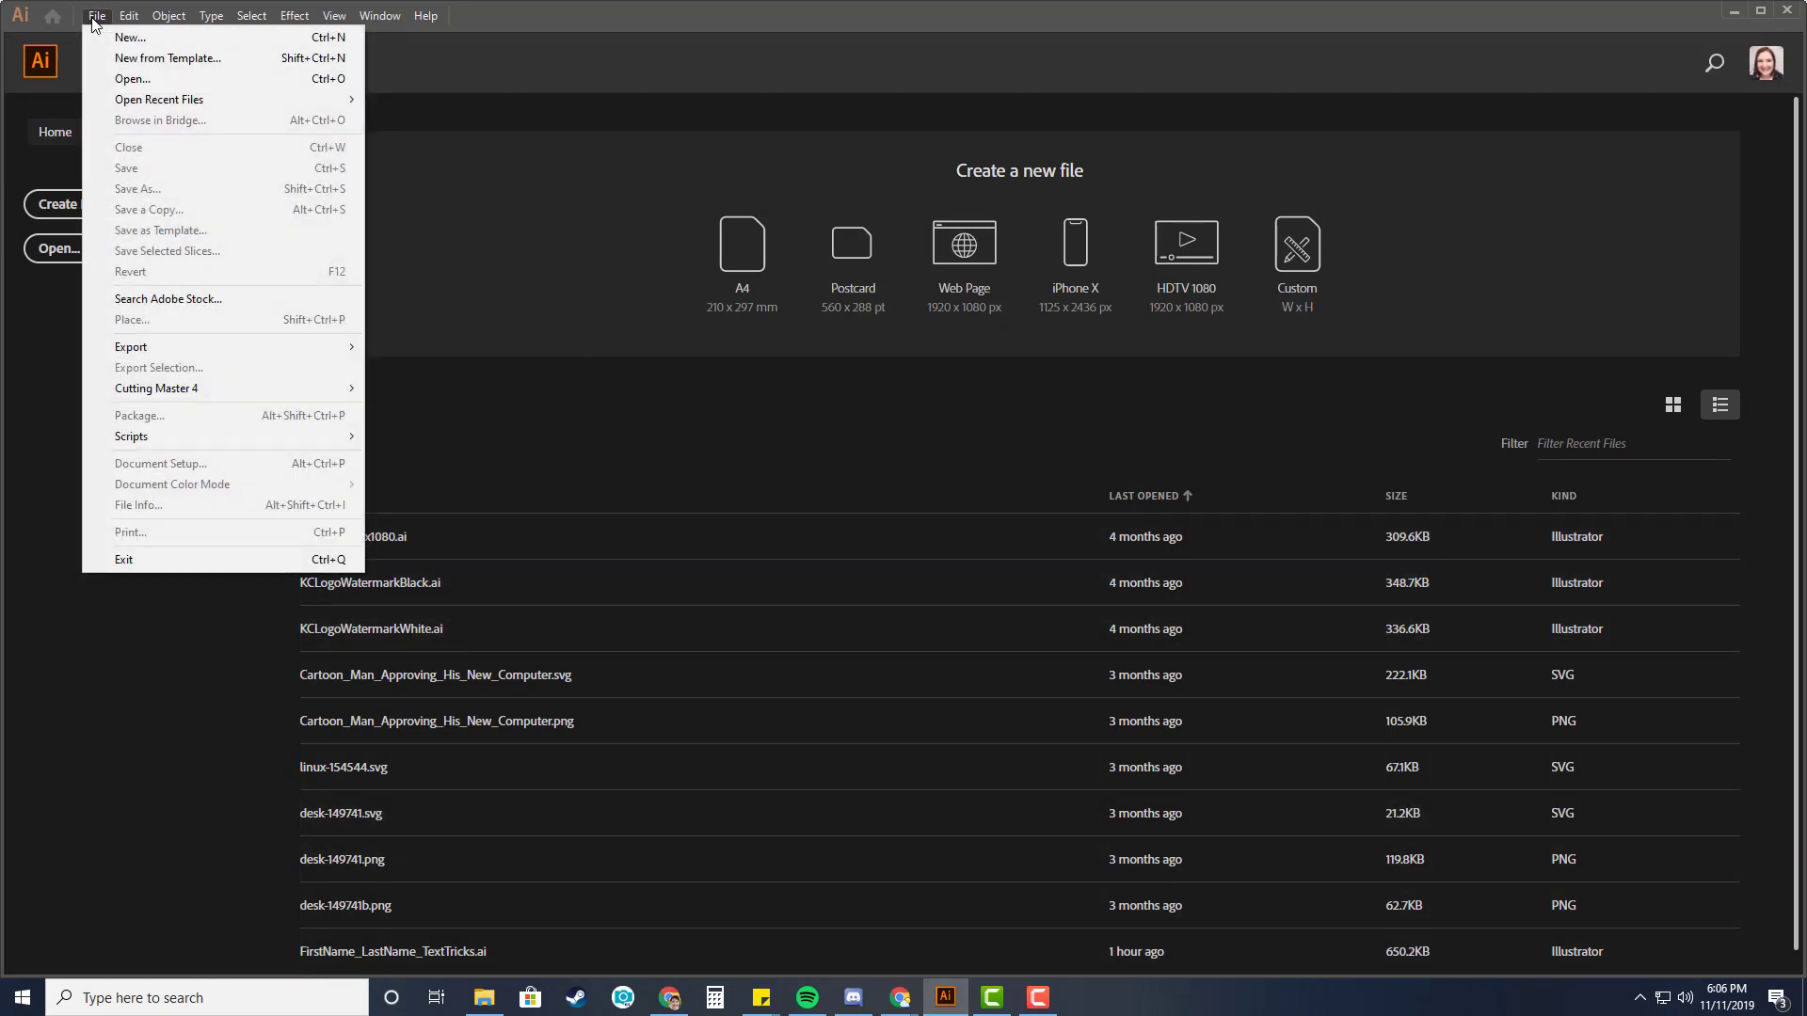
left_click(117, 33)
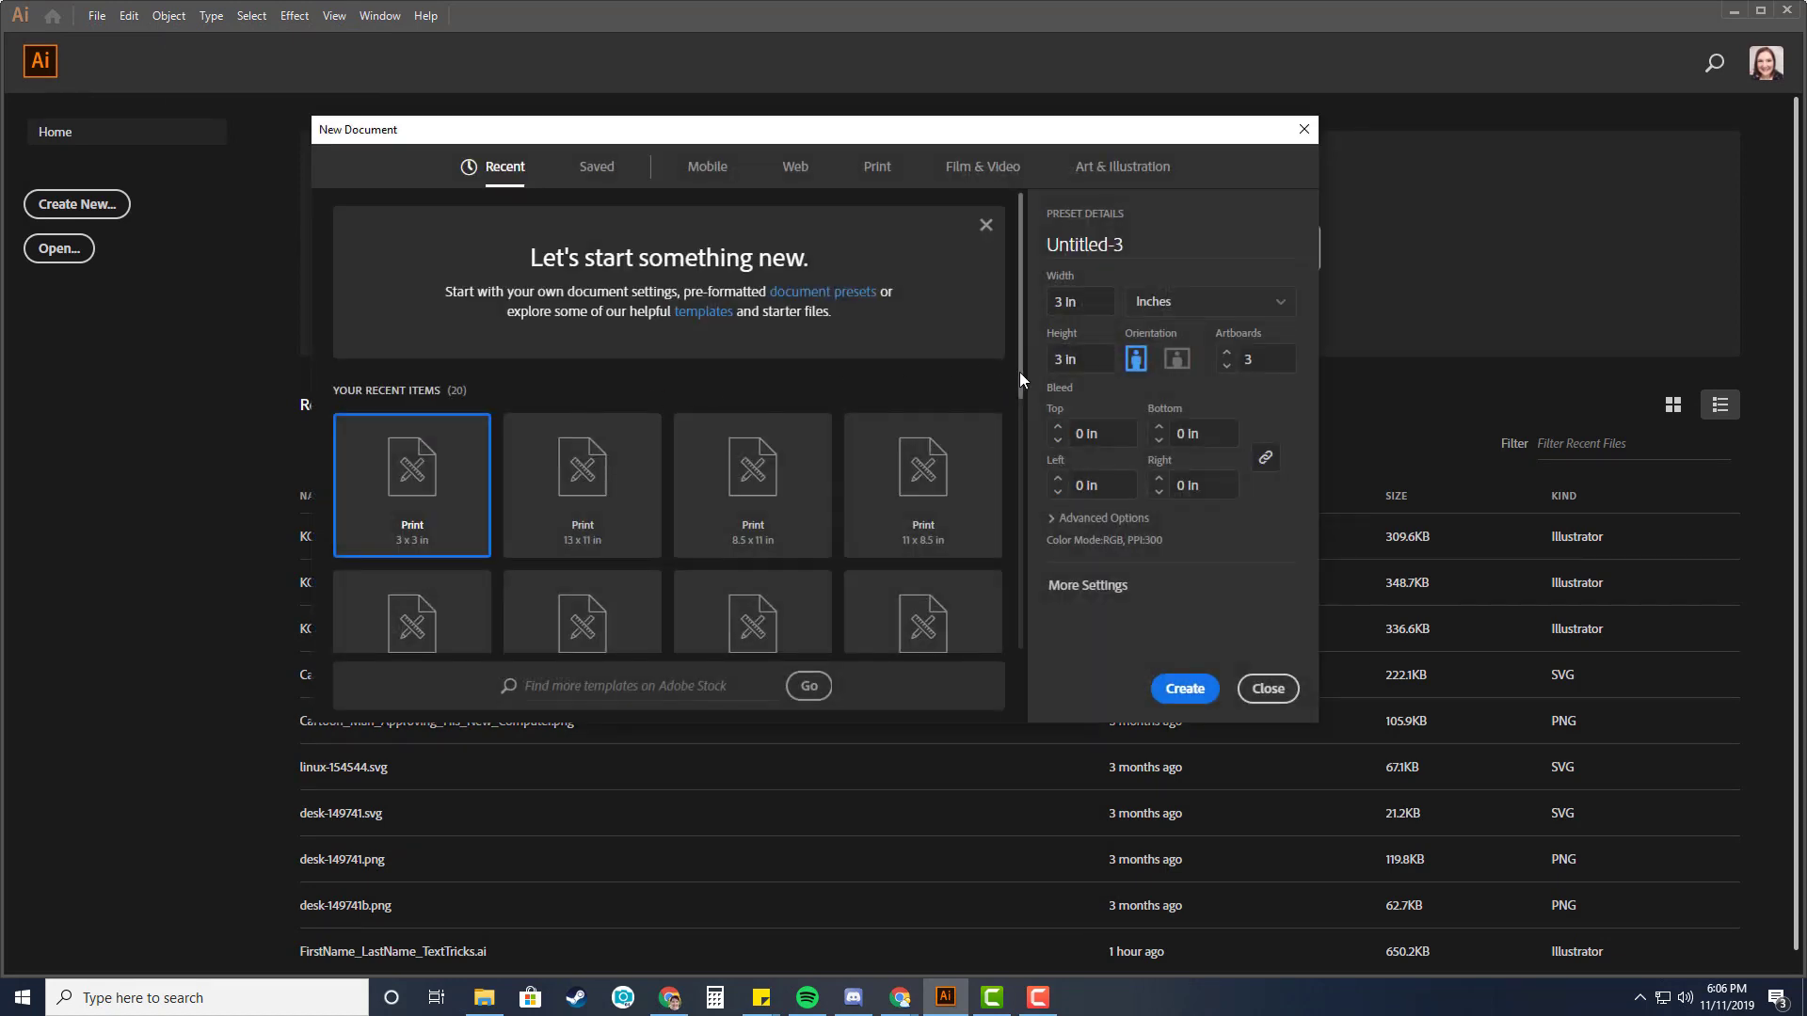
left_click(1089, 584)
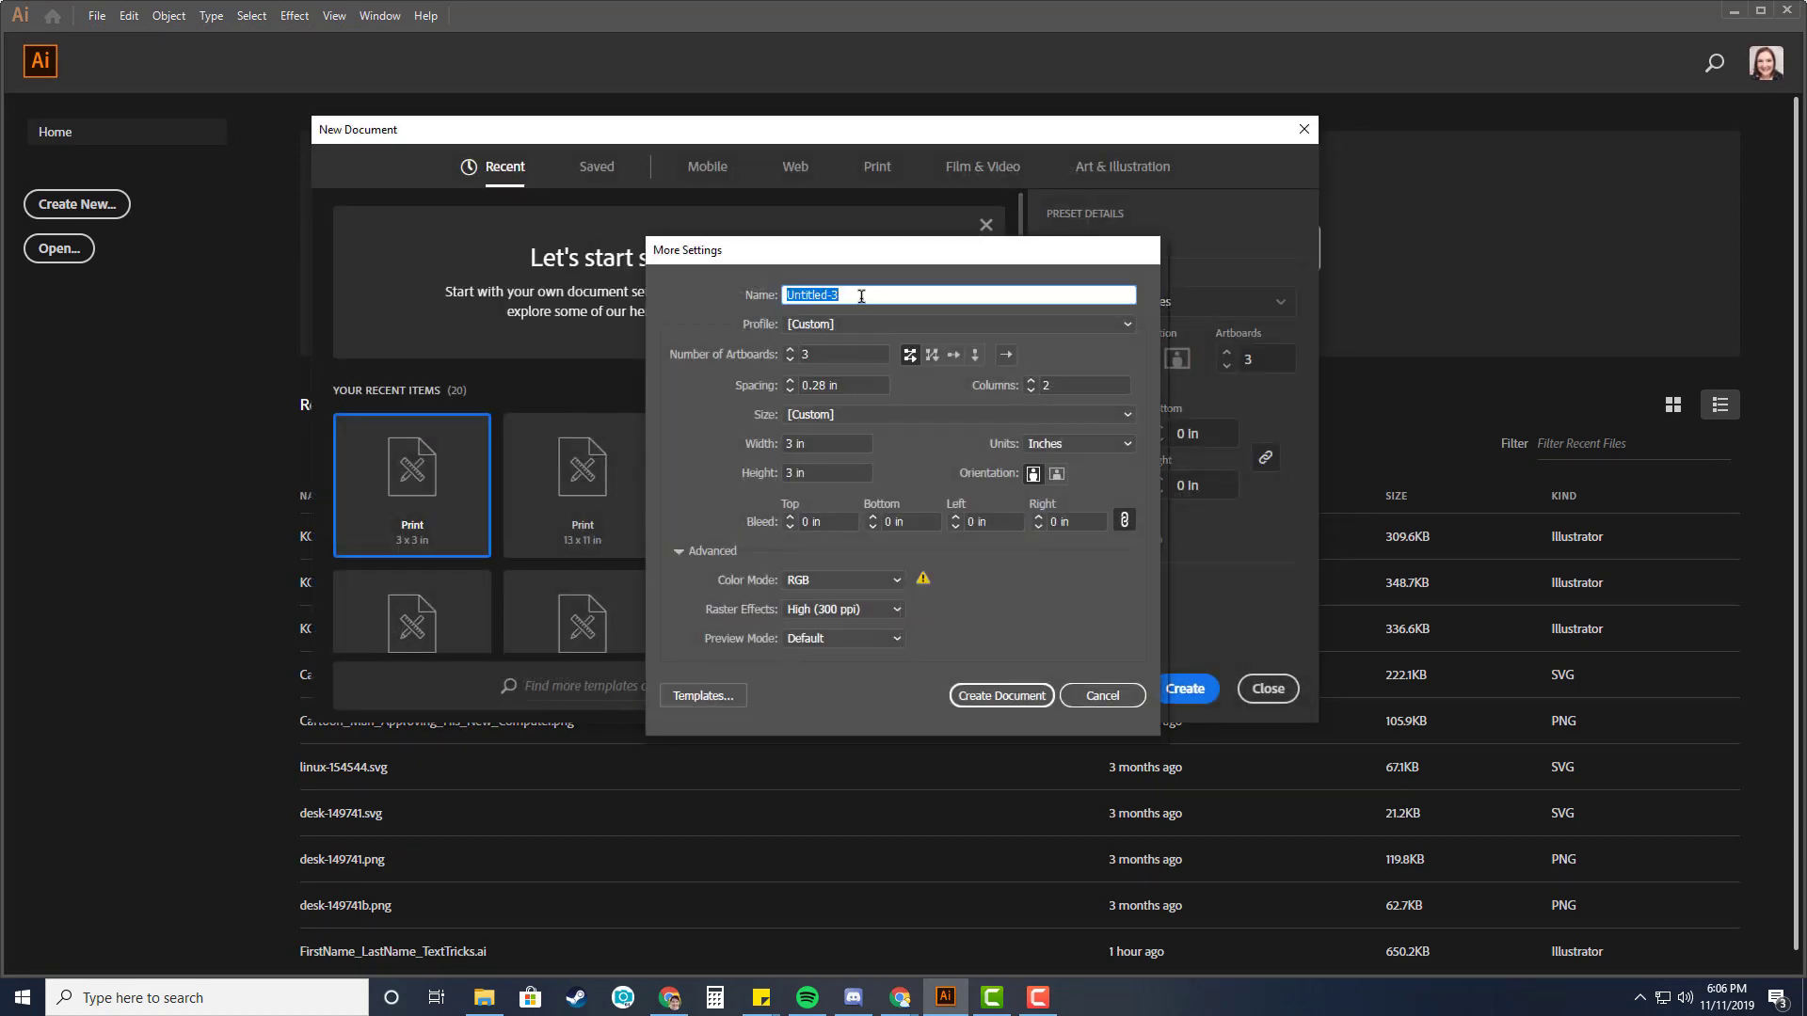
type("FirstName_LastName_AndroidLogo")
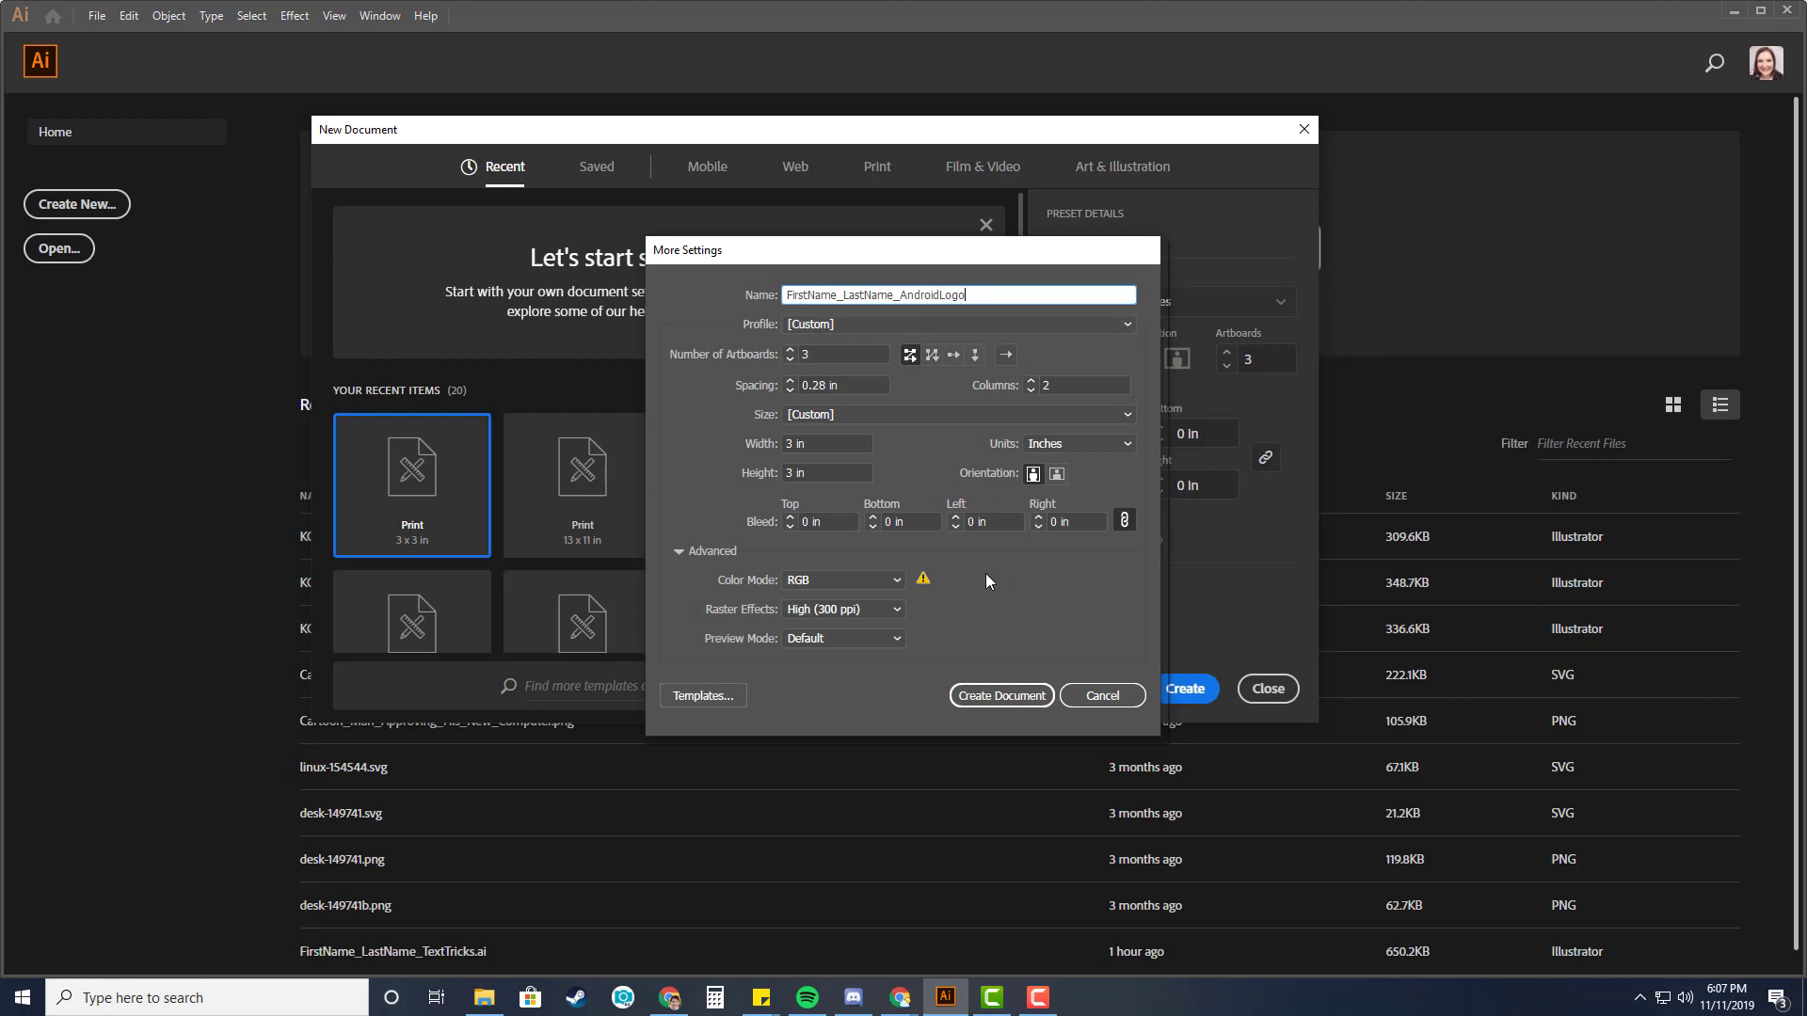
Set the document to 2 artboards, each 5 in wide and 5 in high, and create it.
left_click(790, 361)
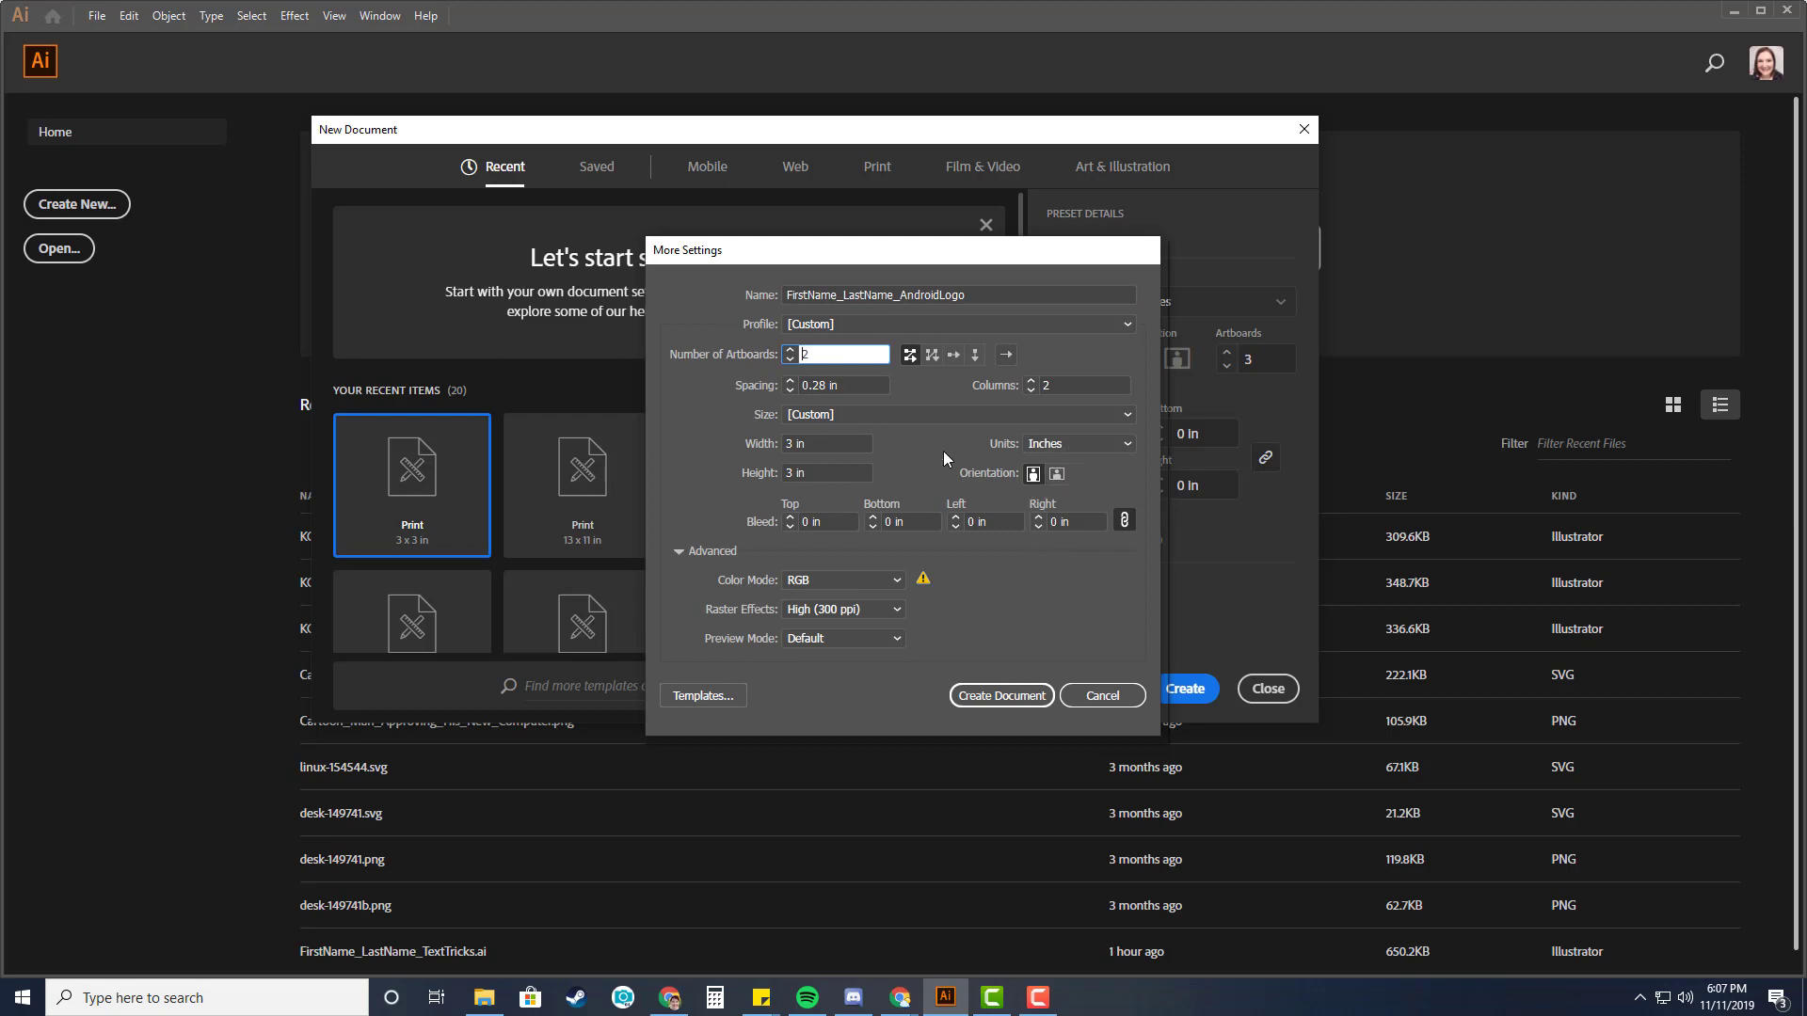
left_click(1081, 448)
left_click(1075, 508)
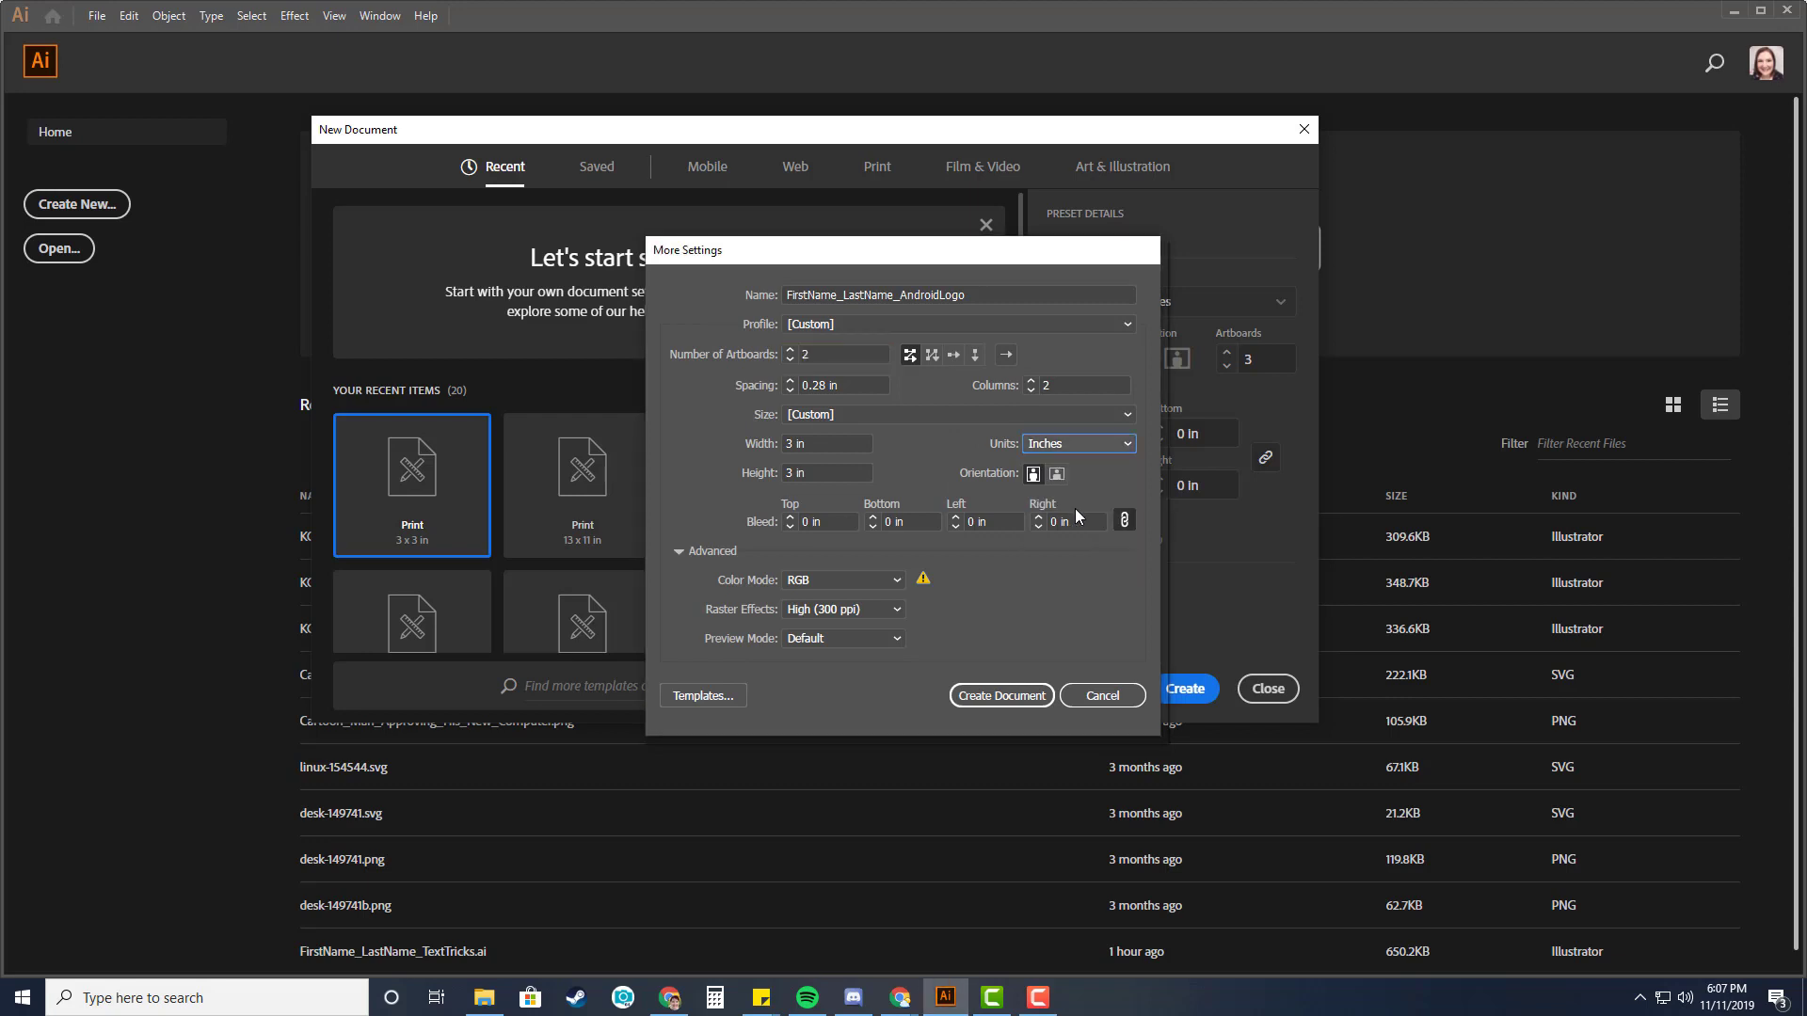
left_click(826, 448)
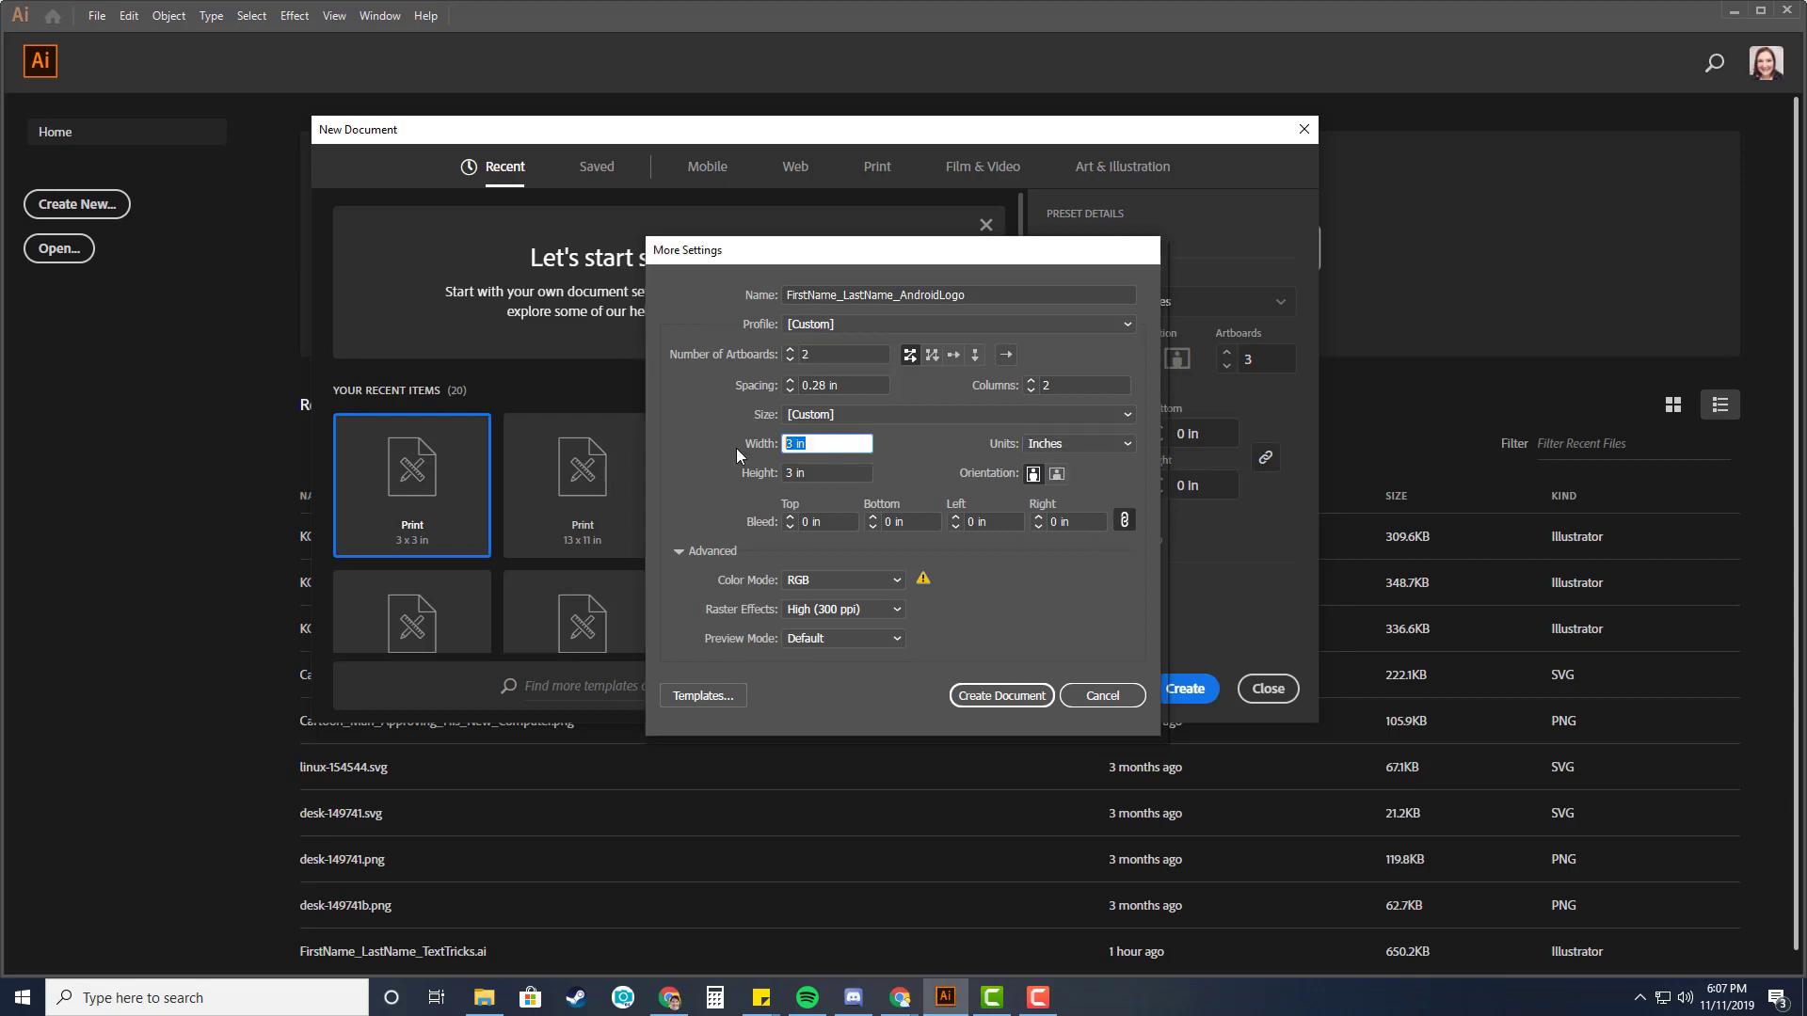
type("5")
key("Tab")
type("5")
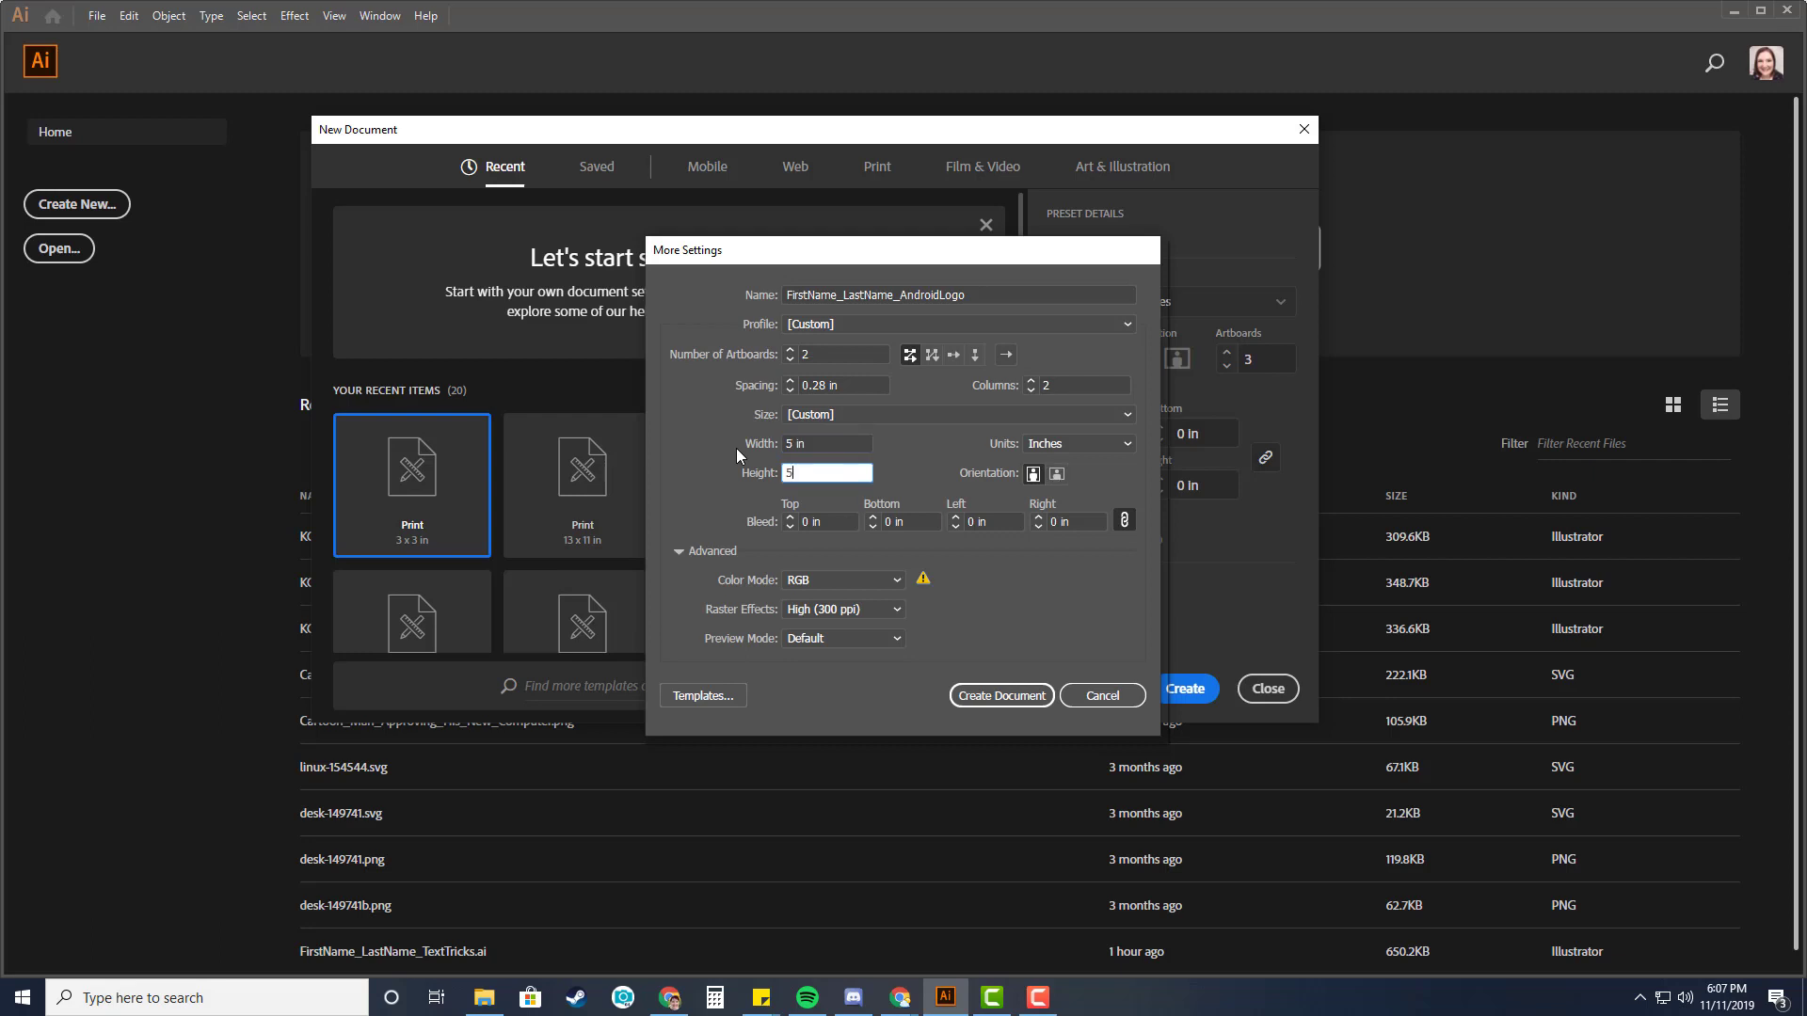
key("Tab")
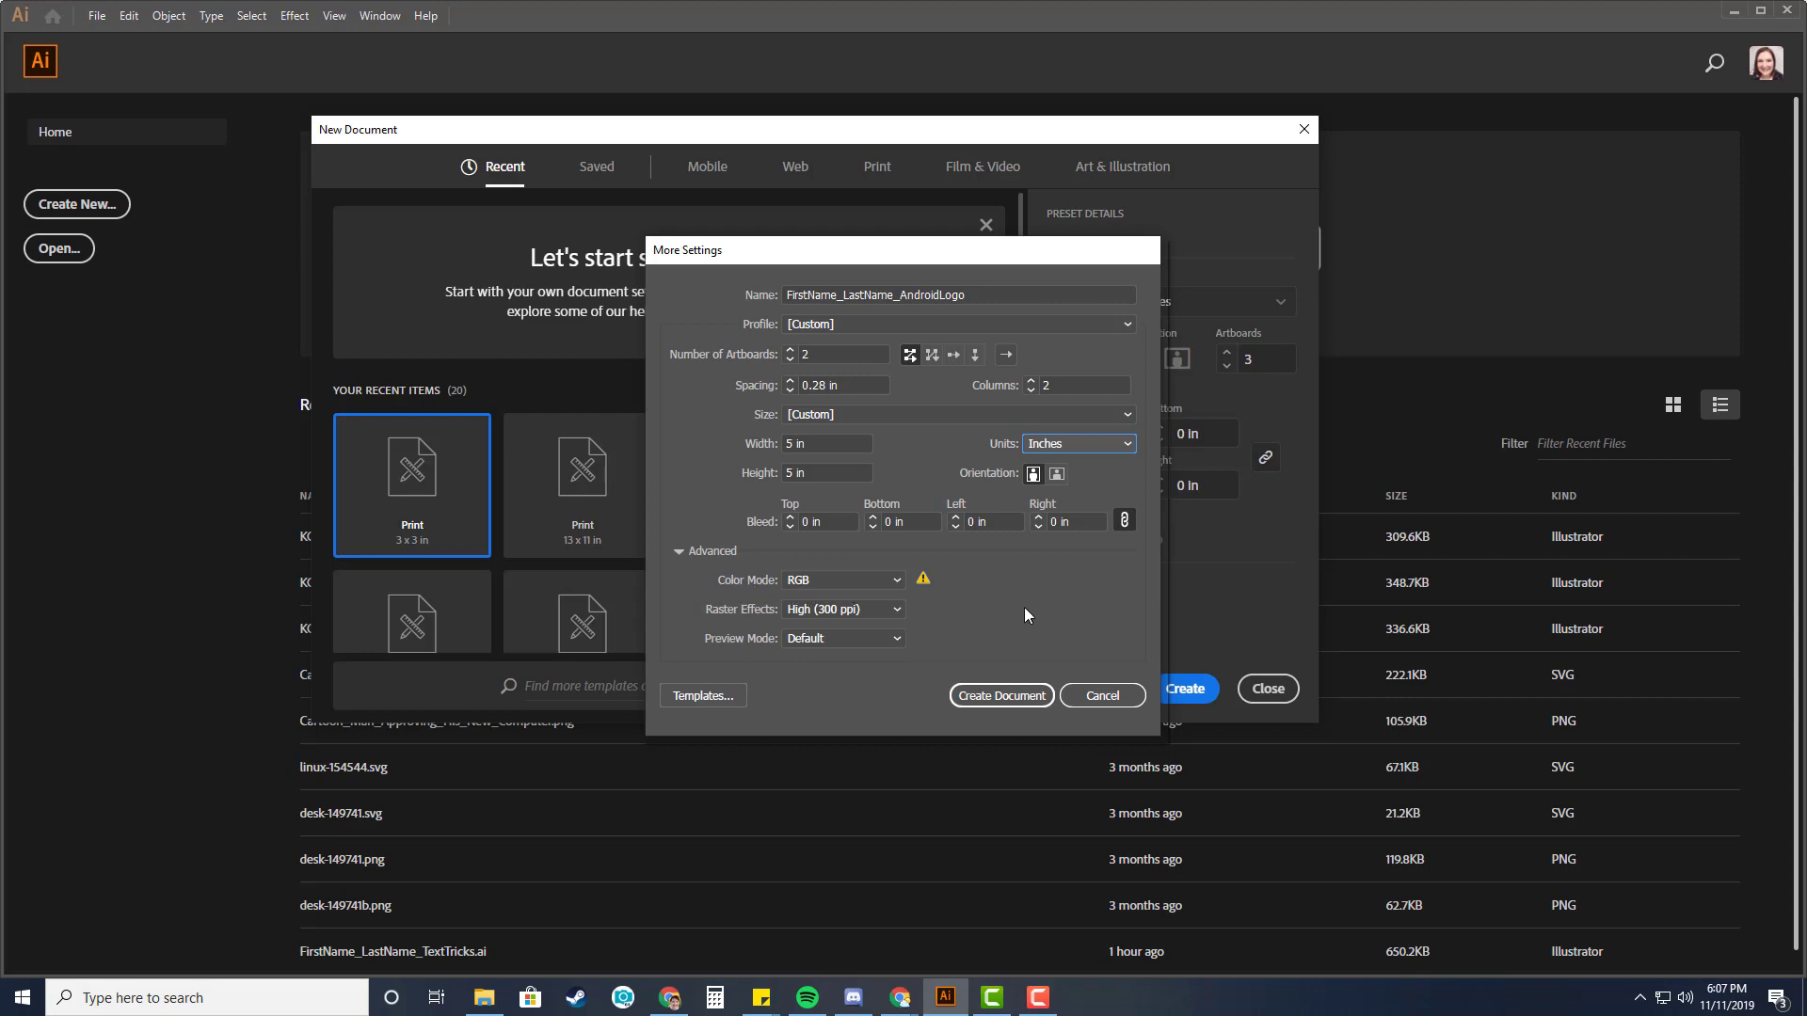
left_click(1020, 699)
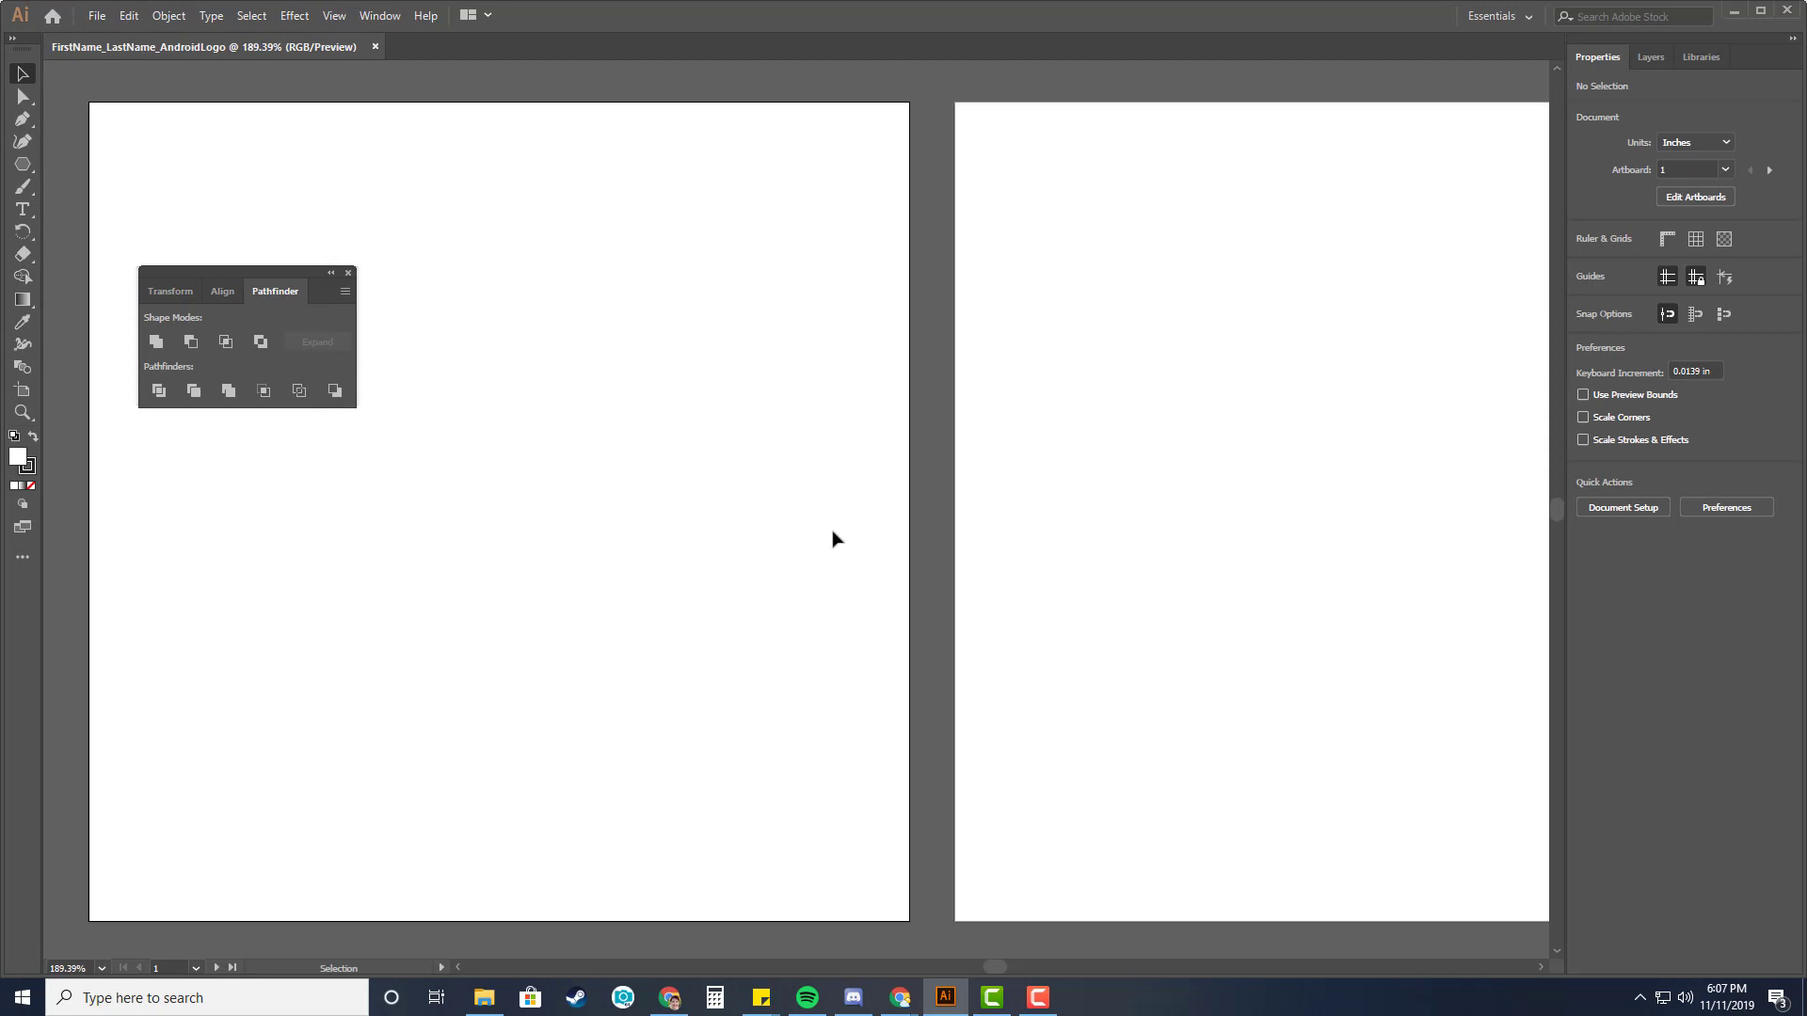
Close the Pathfinder panel and set the fill color to hex a4c439.
left_click(347, 273)
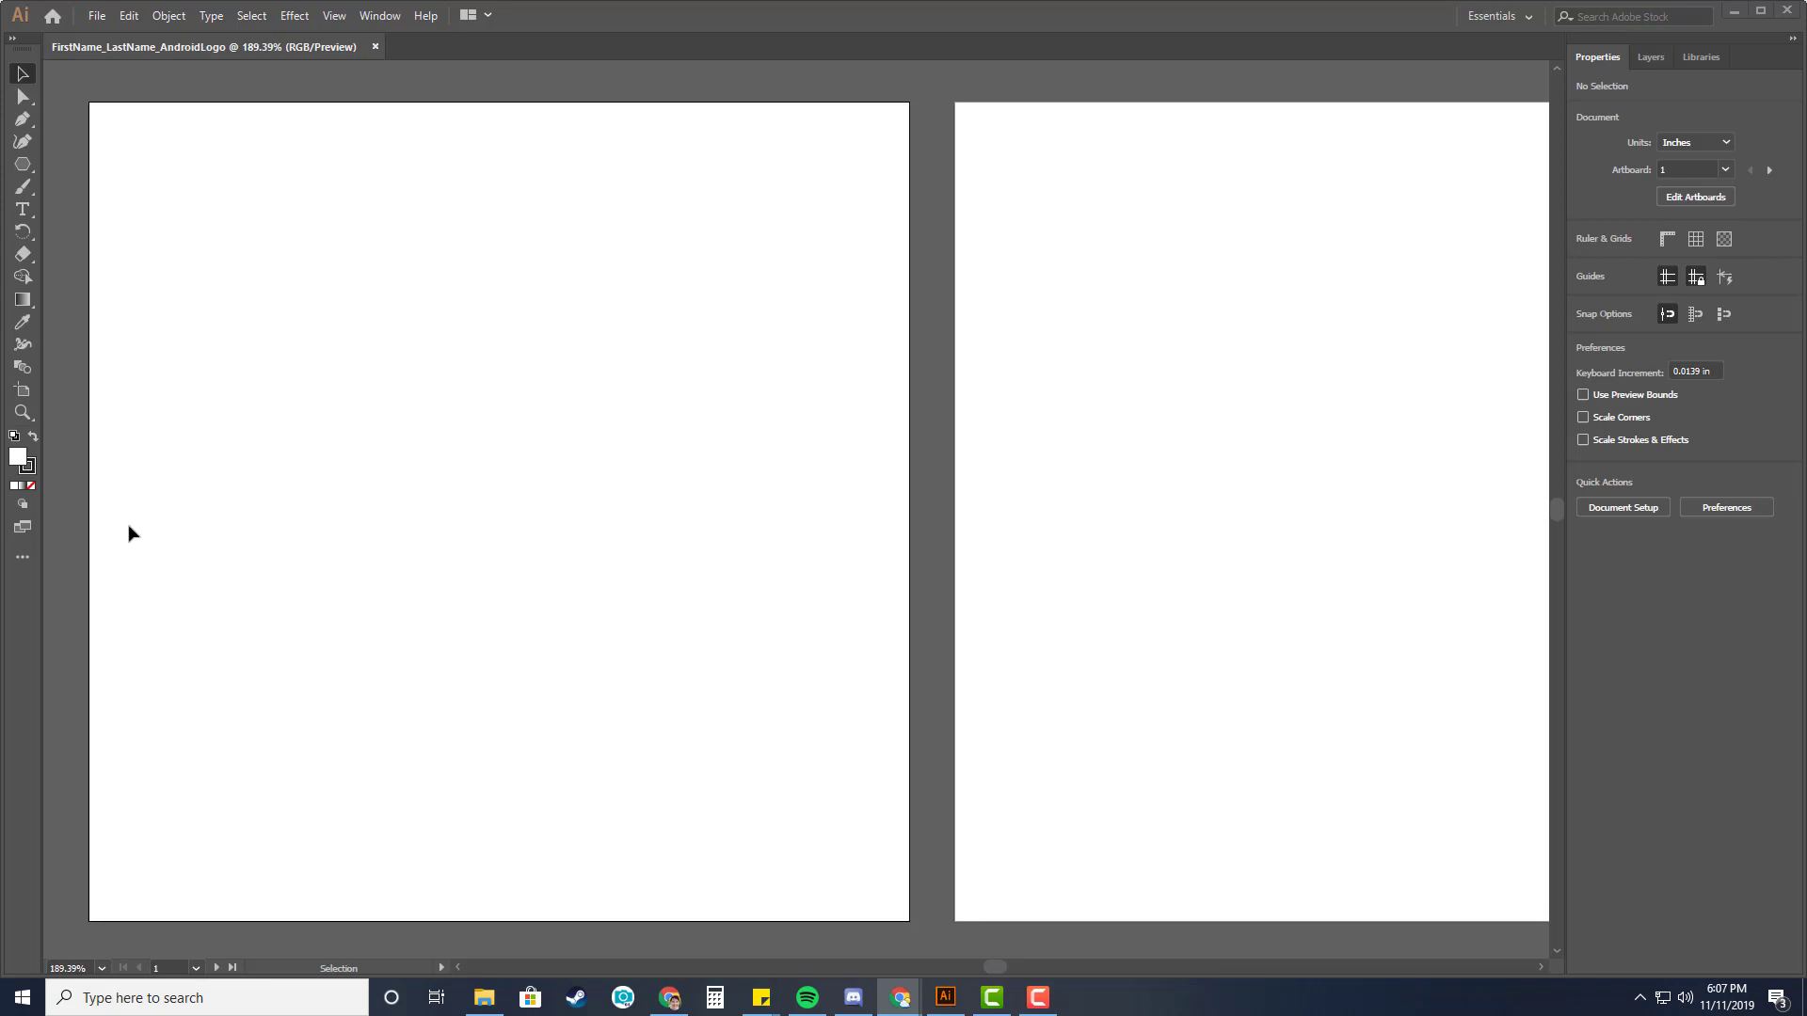
double_click(19, 459)
left_click_drag(1078, 191, 1030, 217)
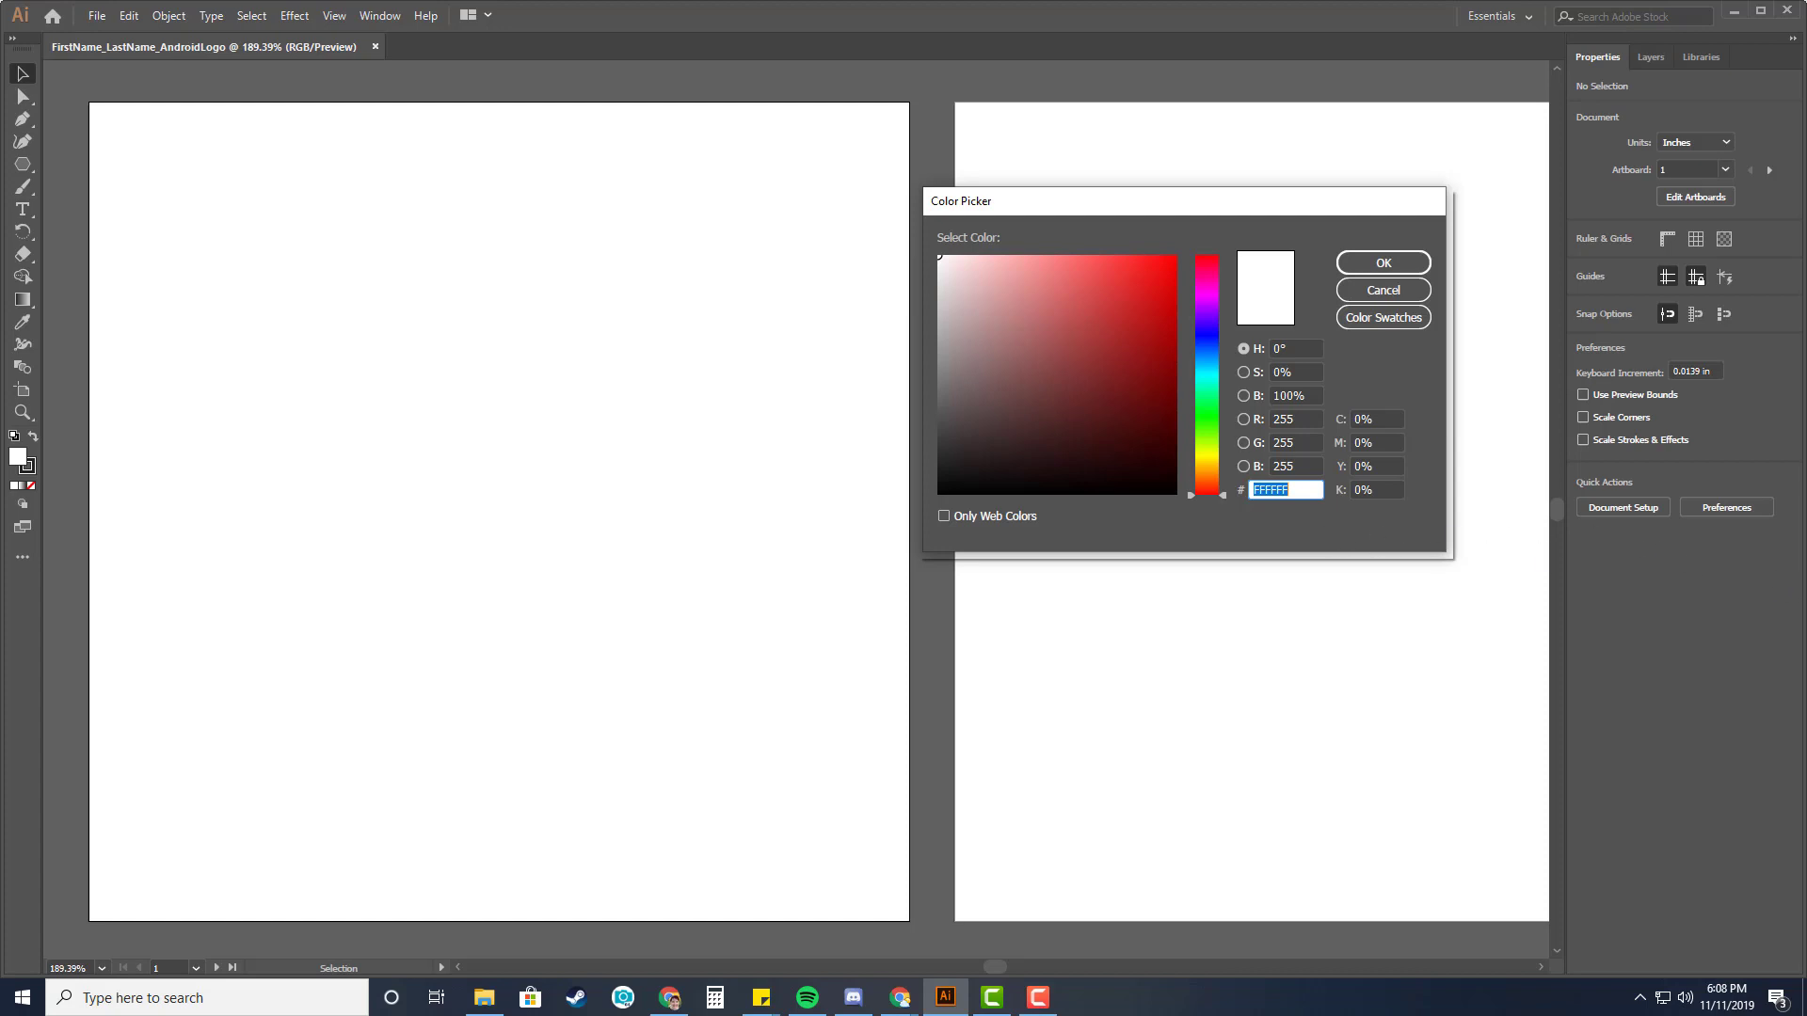
key("alt+Tab")
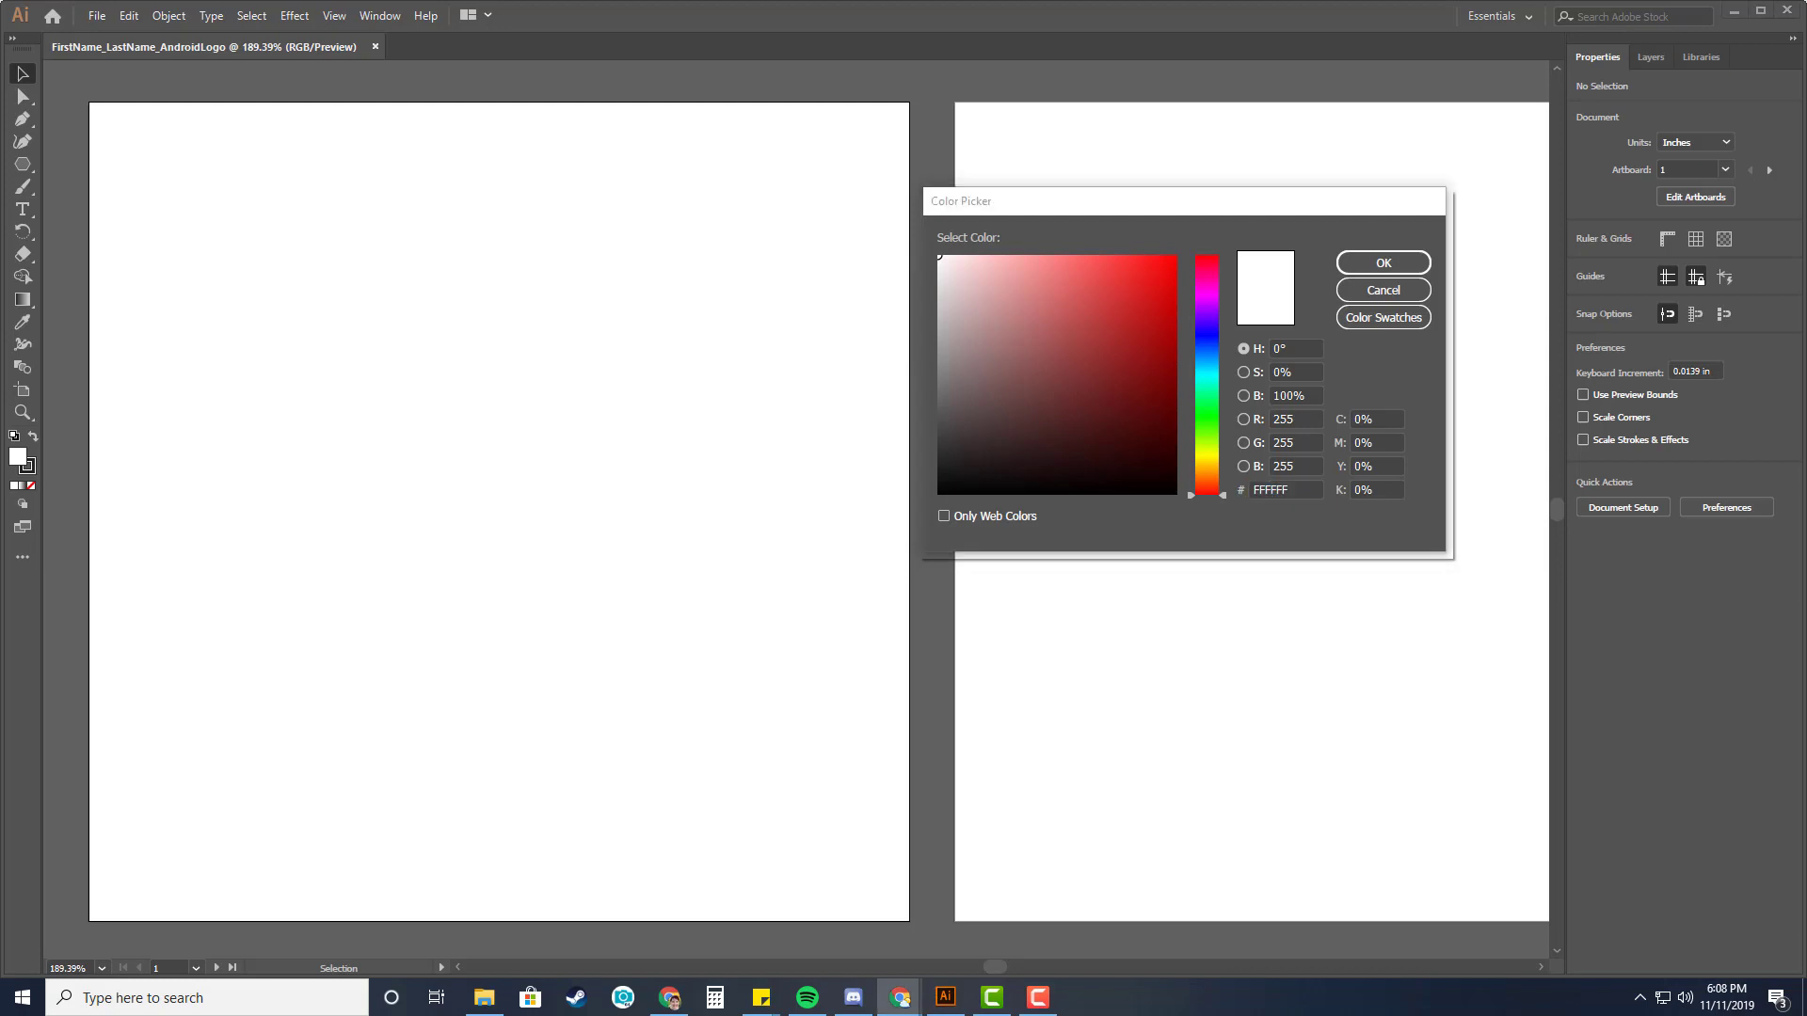
left_click_drag(1318, 489, 1256, 488)
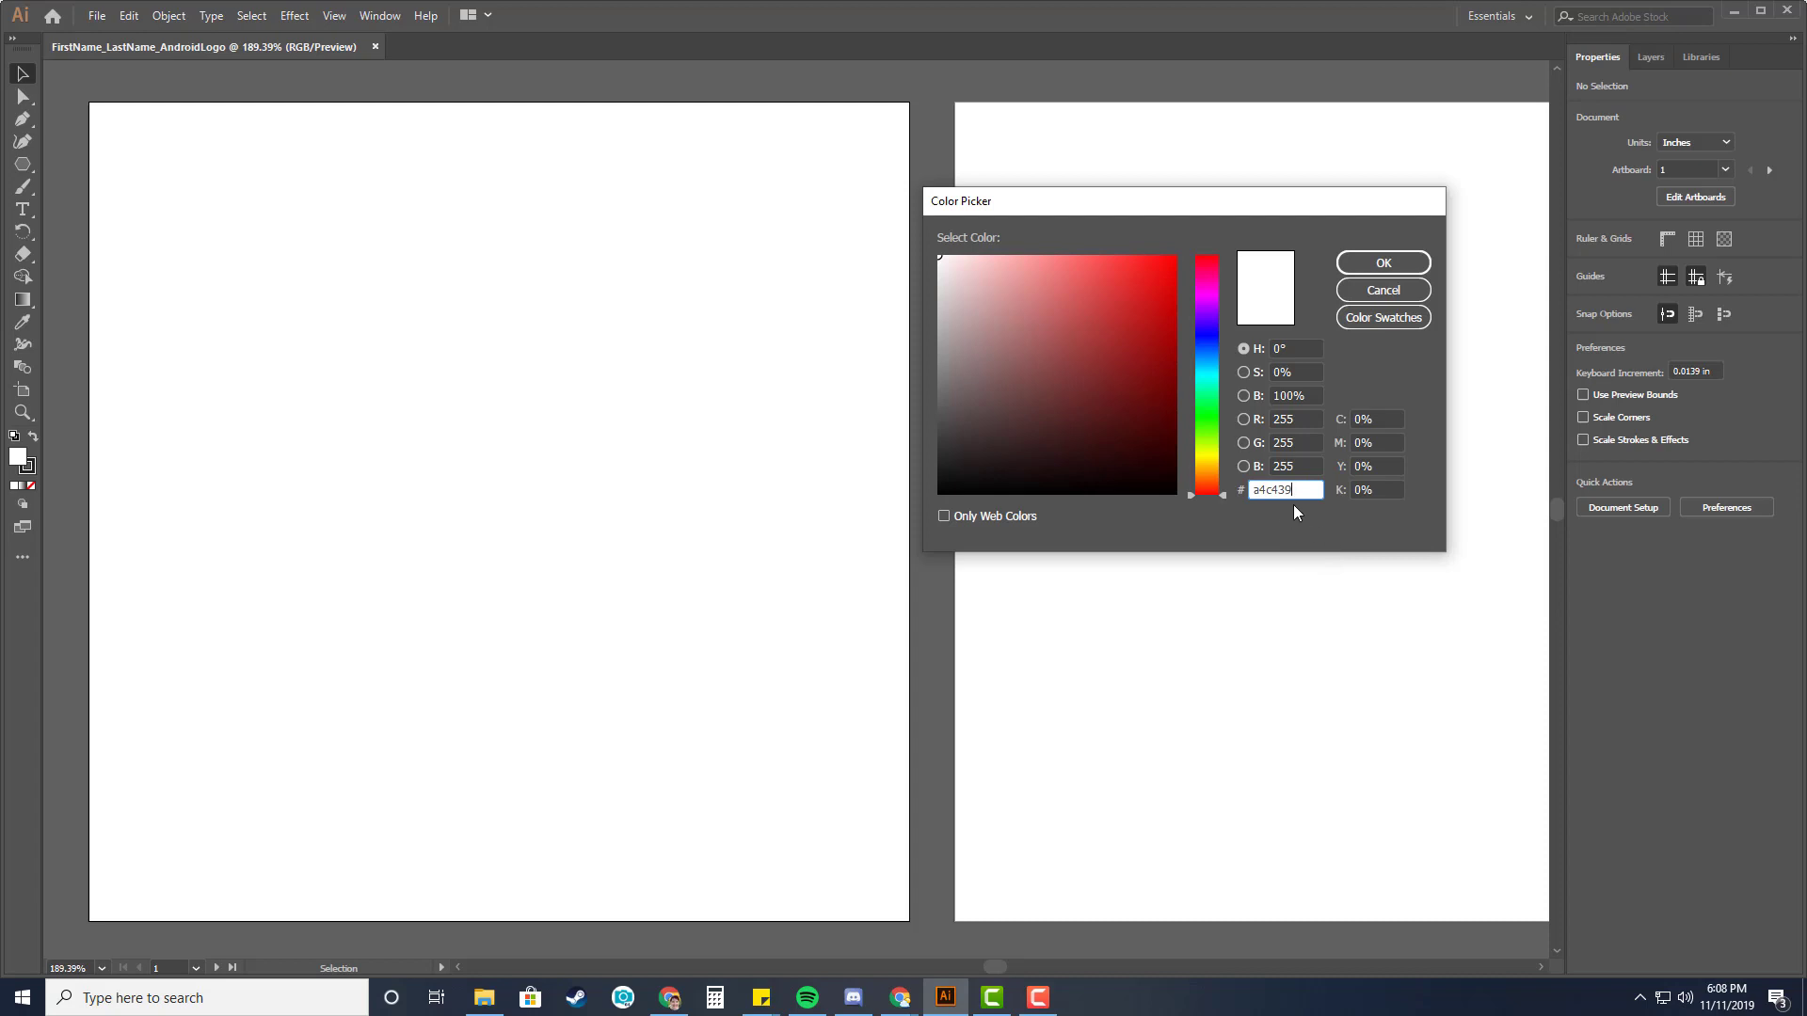
left_click(1388, 491)
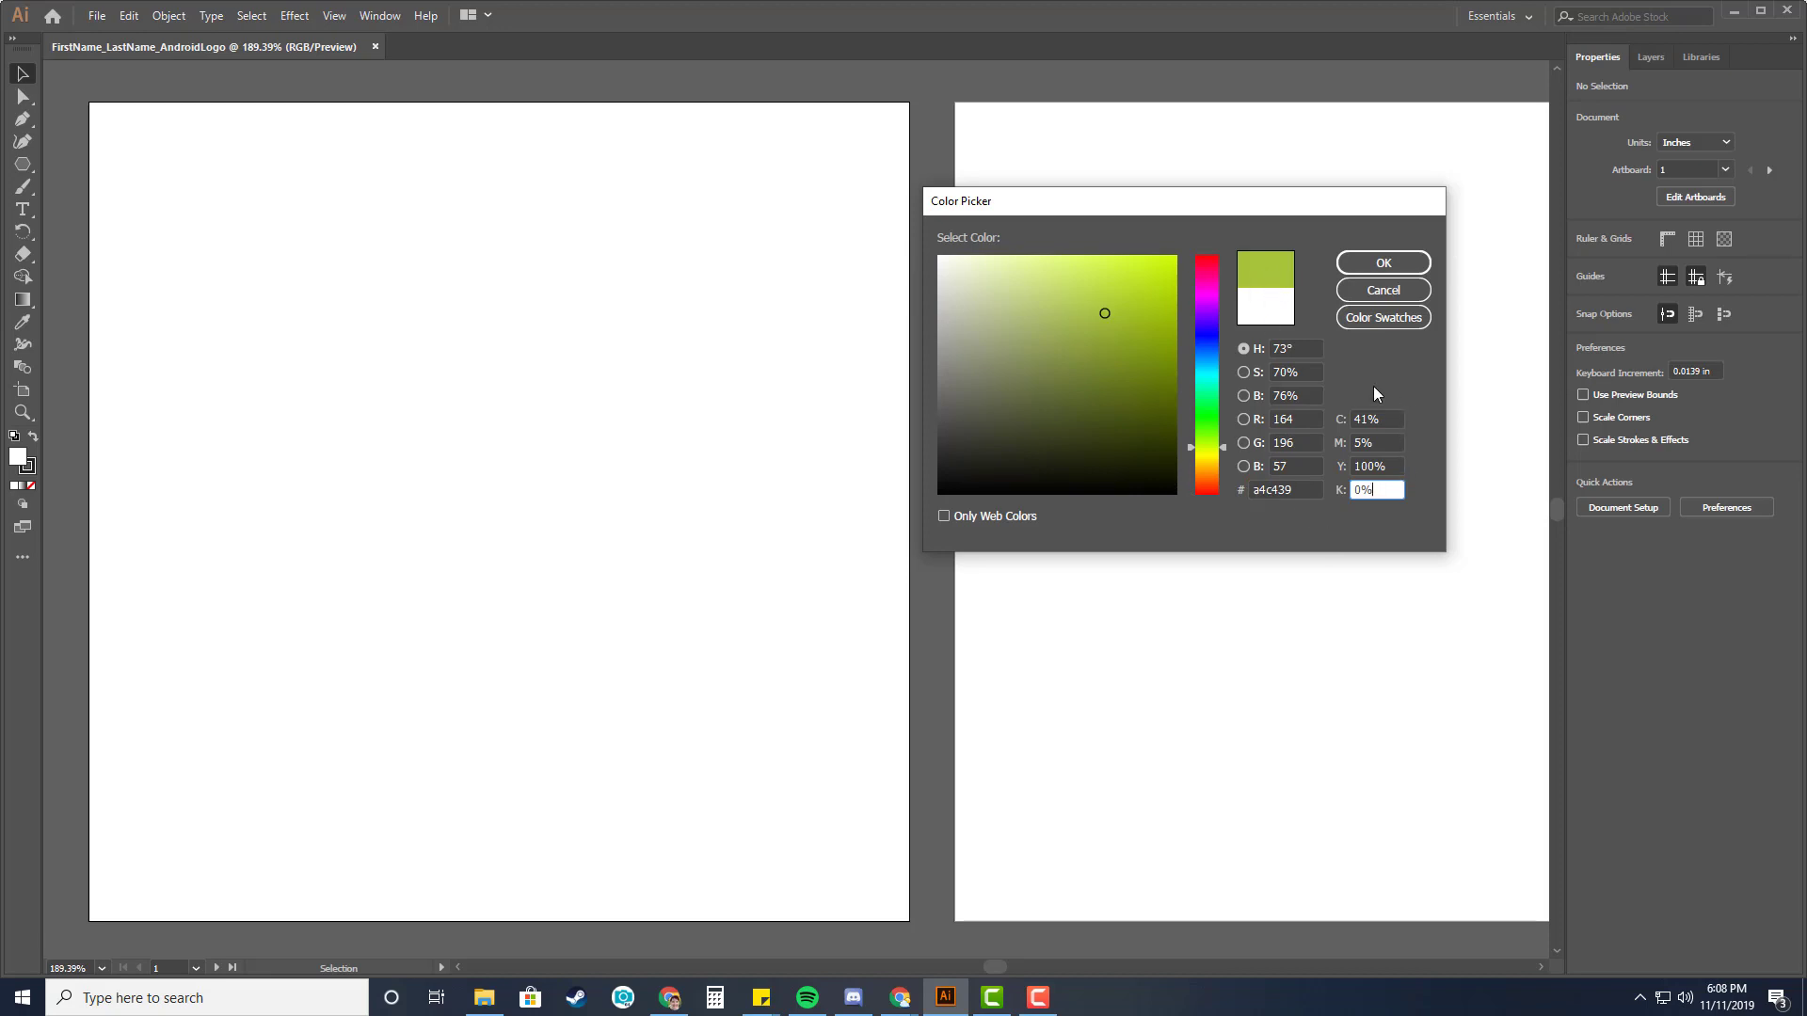
left_click(1383, 263)
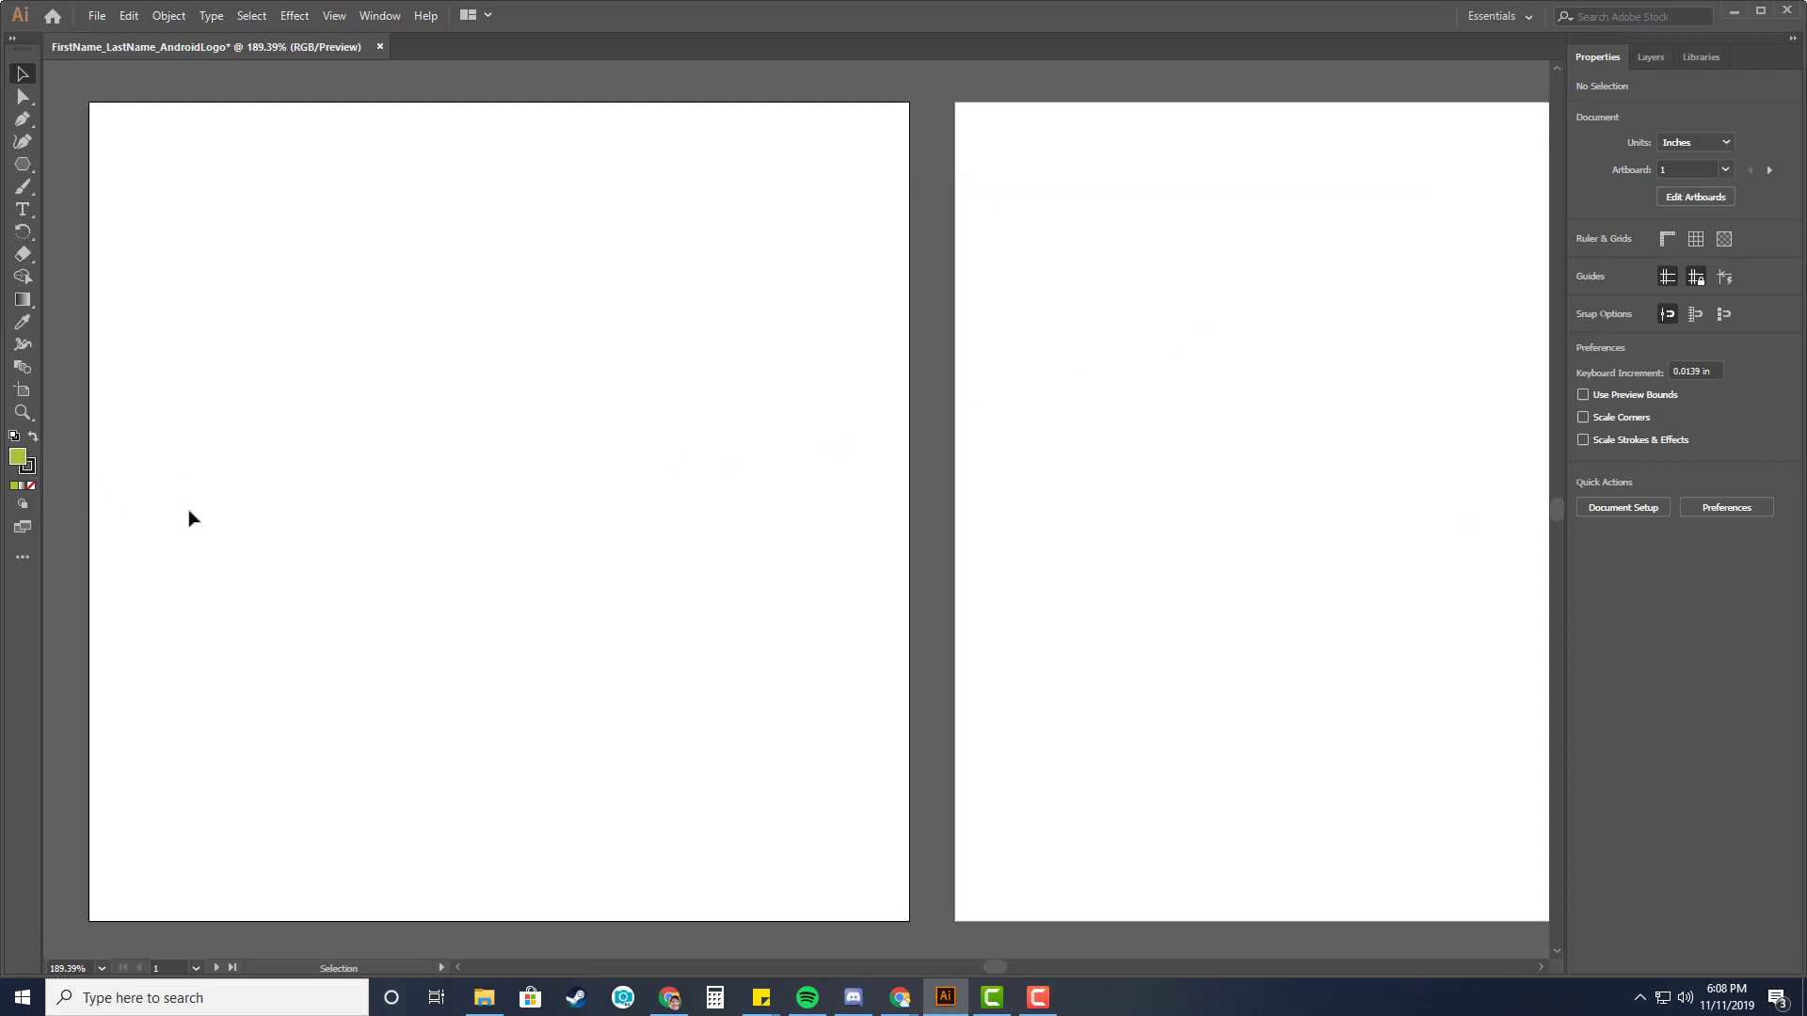
Set the stroke to none, make the fill active again, and close the Color panel.
left_click(36, 475)
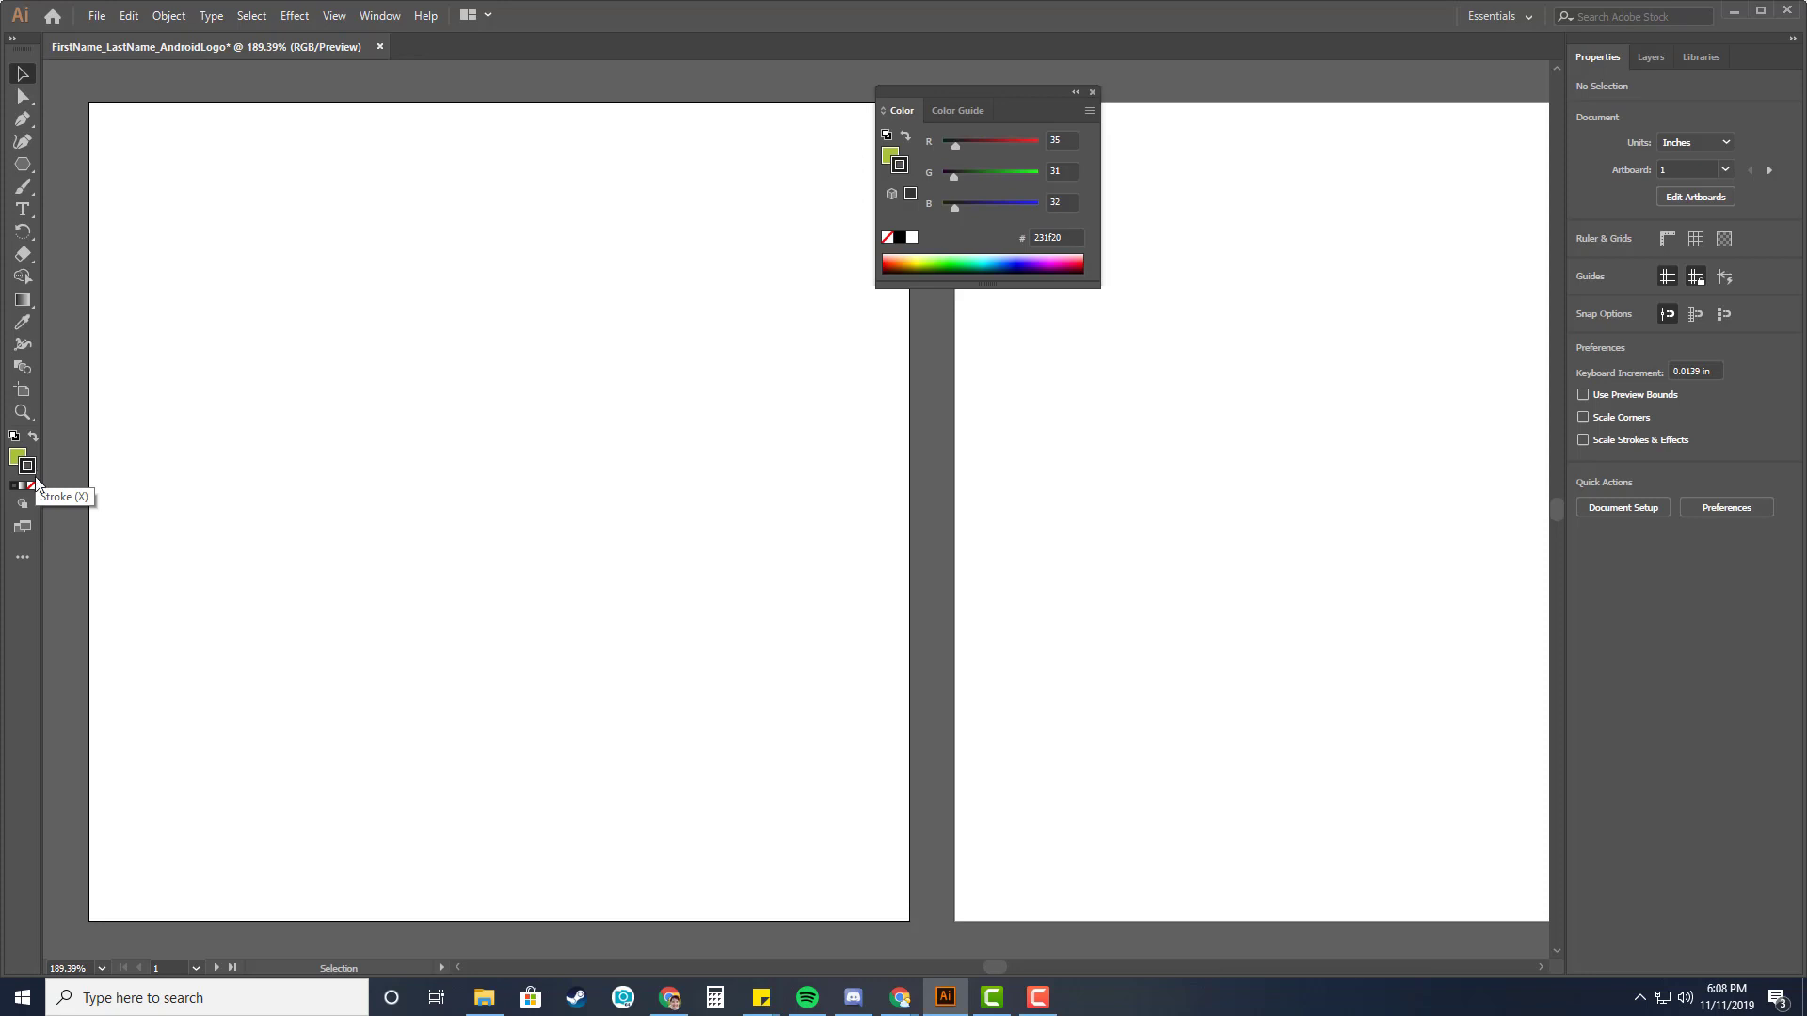
left_click(31, 486)
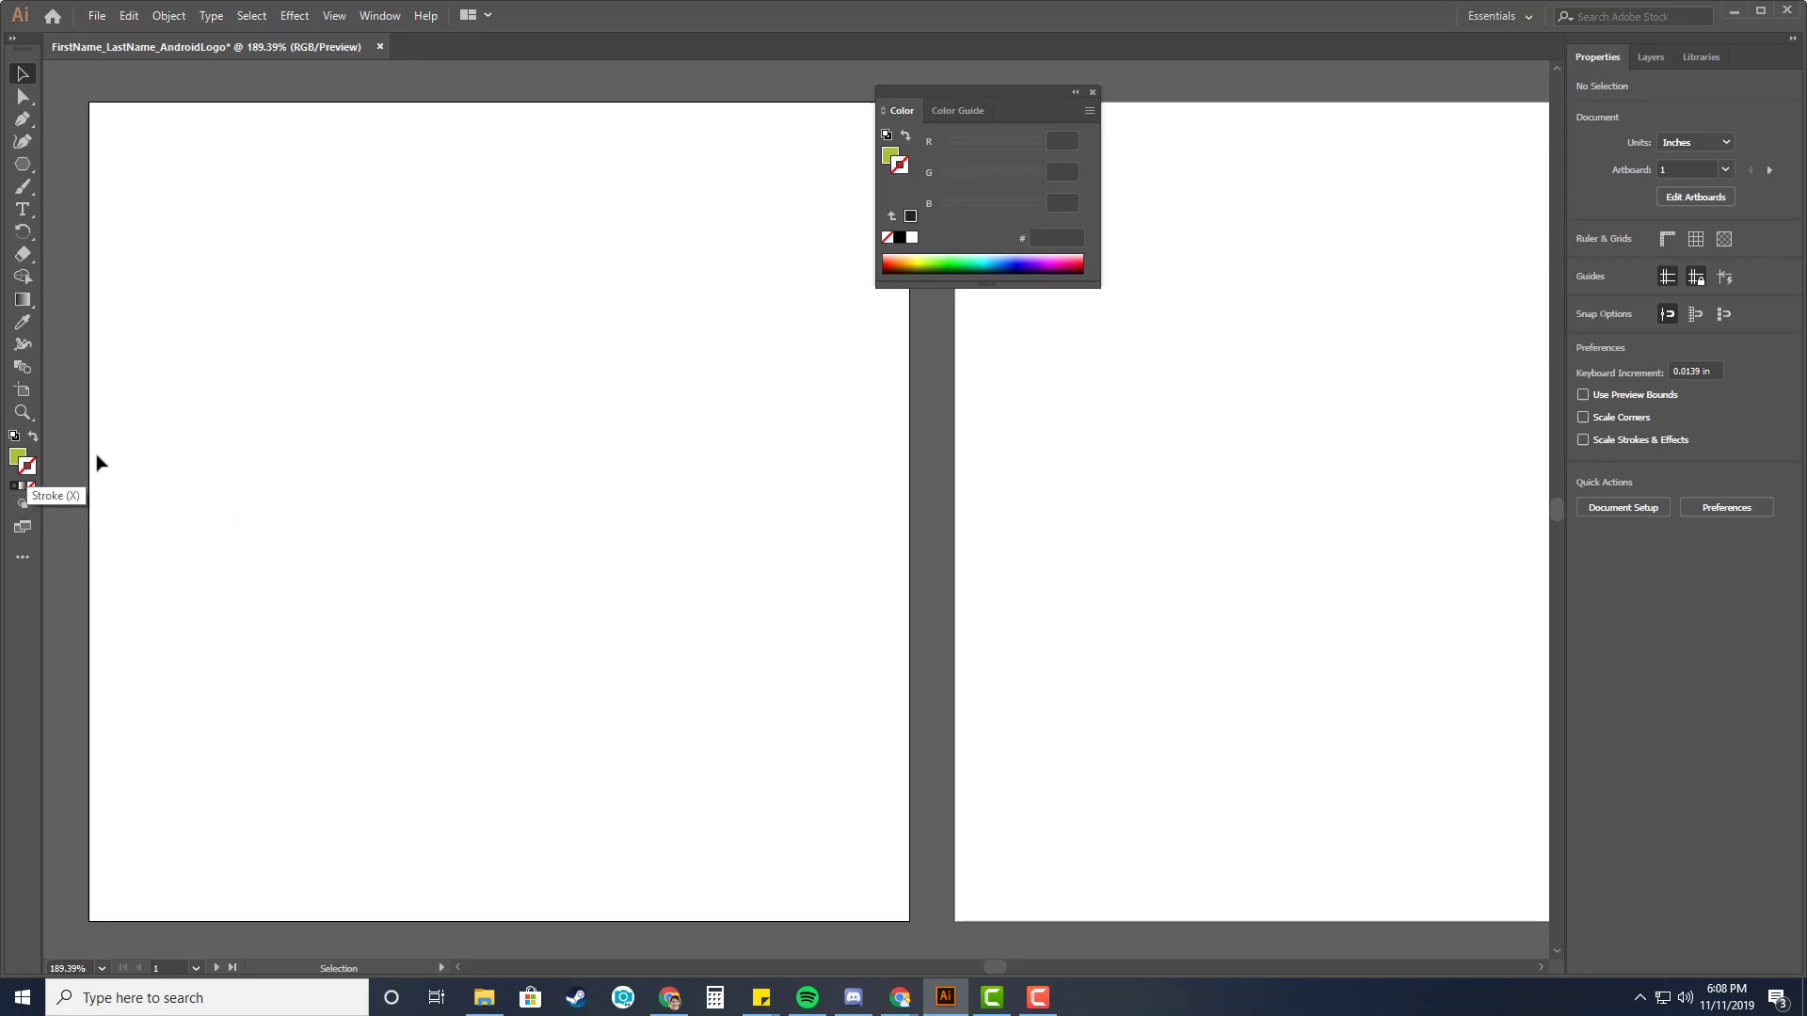
left_click(18, 458)
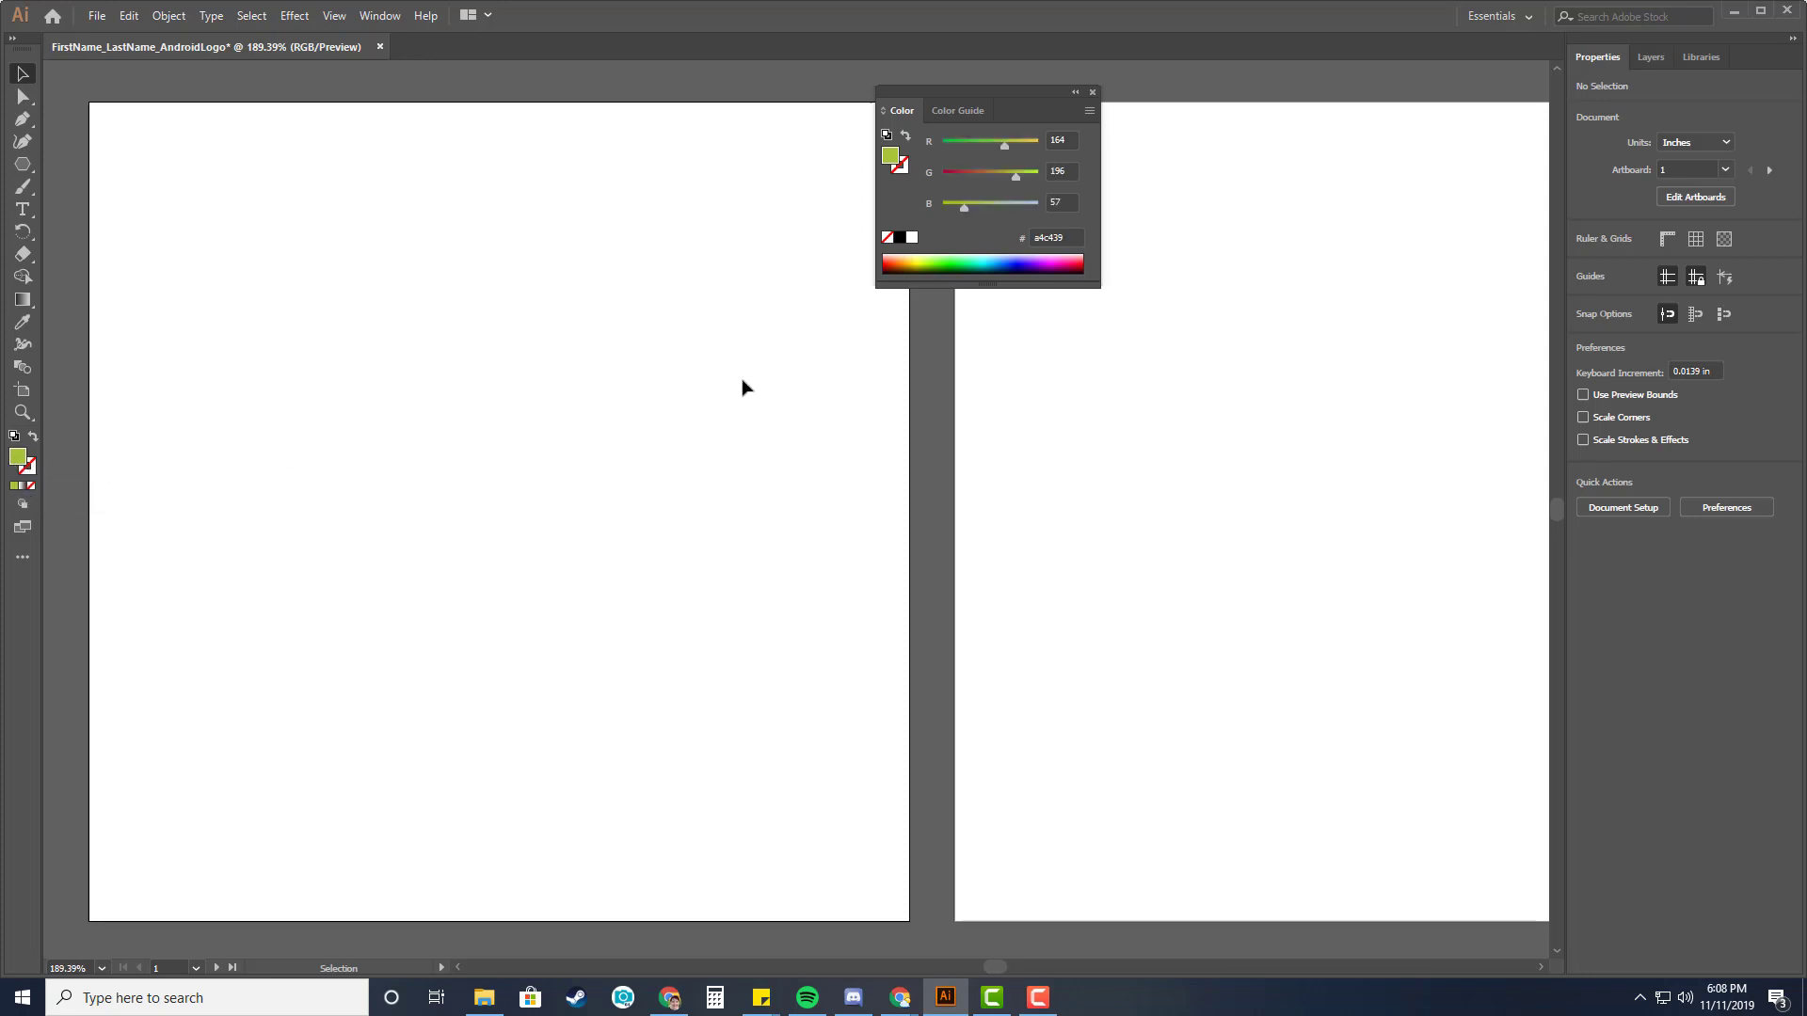
left_click(1092, 91)
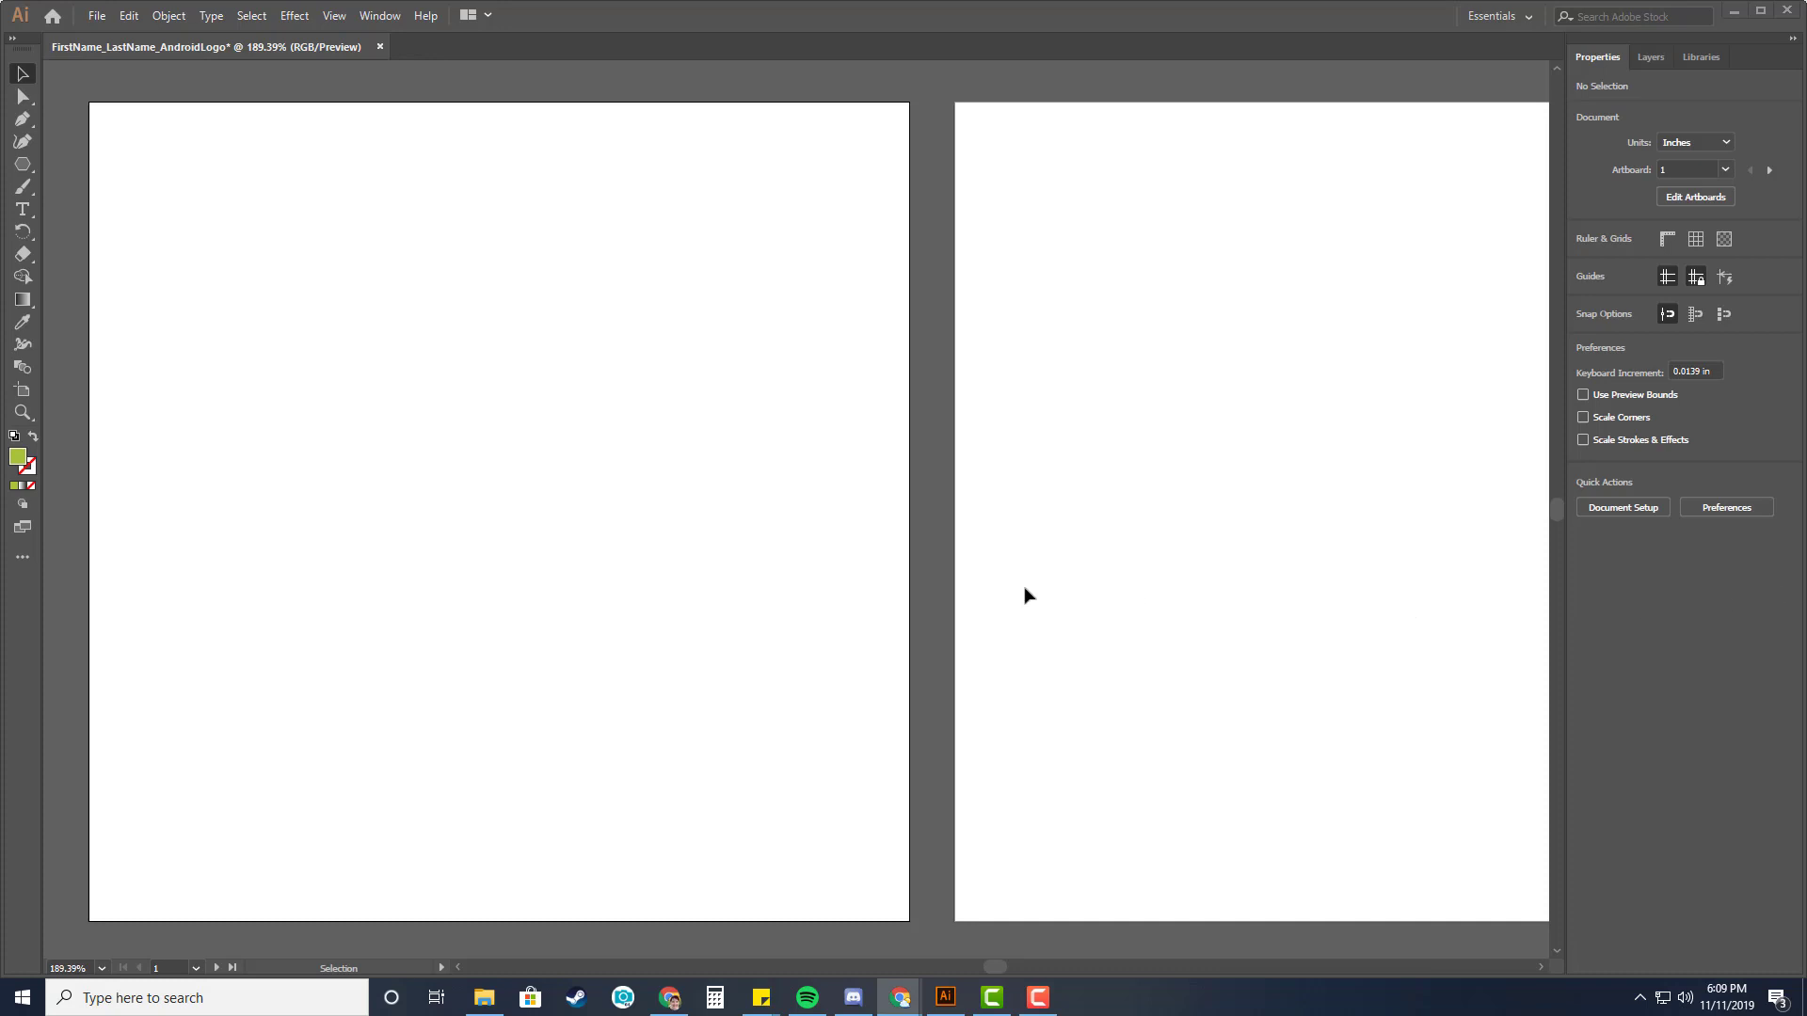
Save the document as FirstName_LastName_AndroidLogo.ai in the 2019-20 Fab Lab folder with default Illustrator options.
left_click(96, 16)
left_click(135, 190)
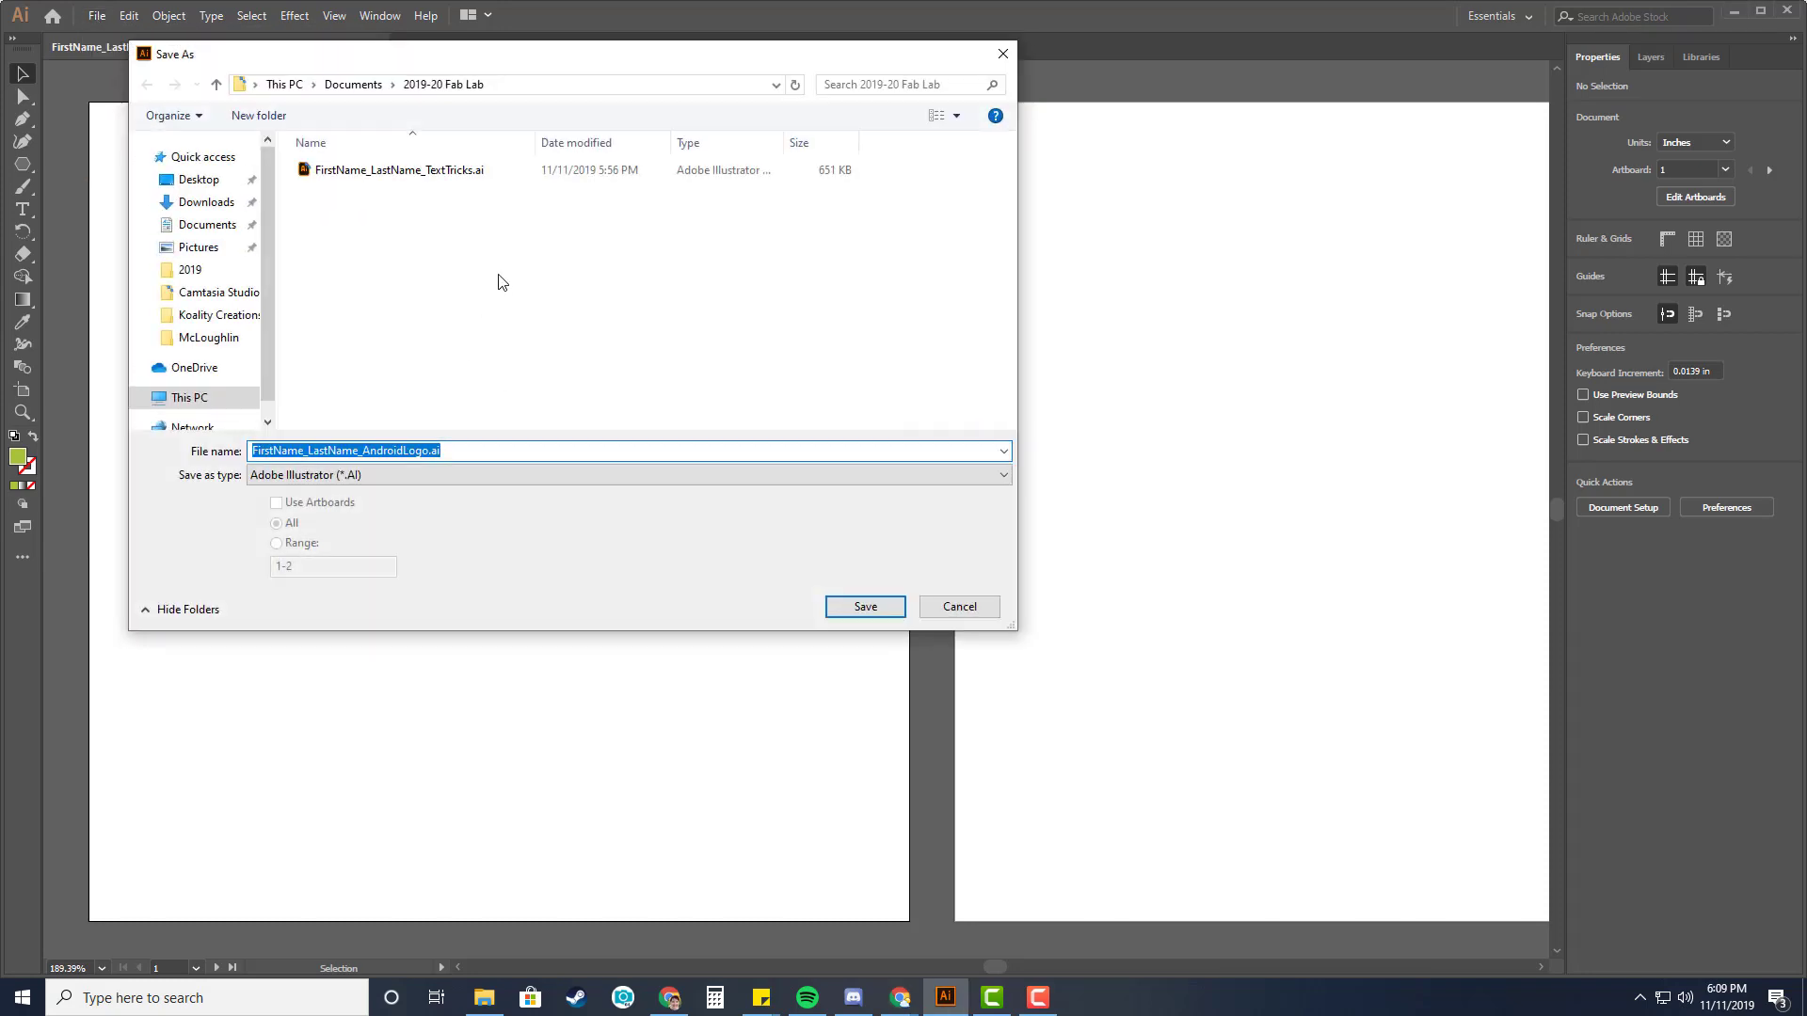
left_click(199, 228)
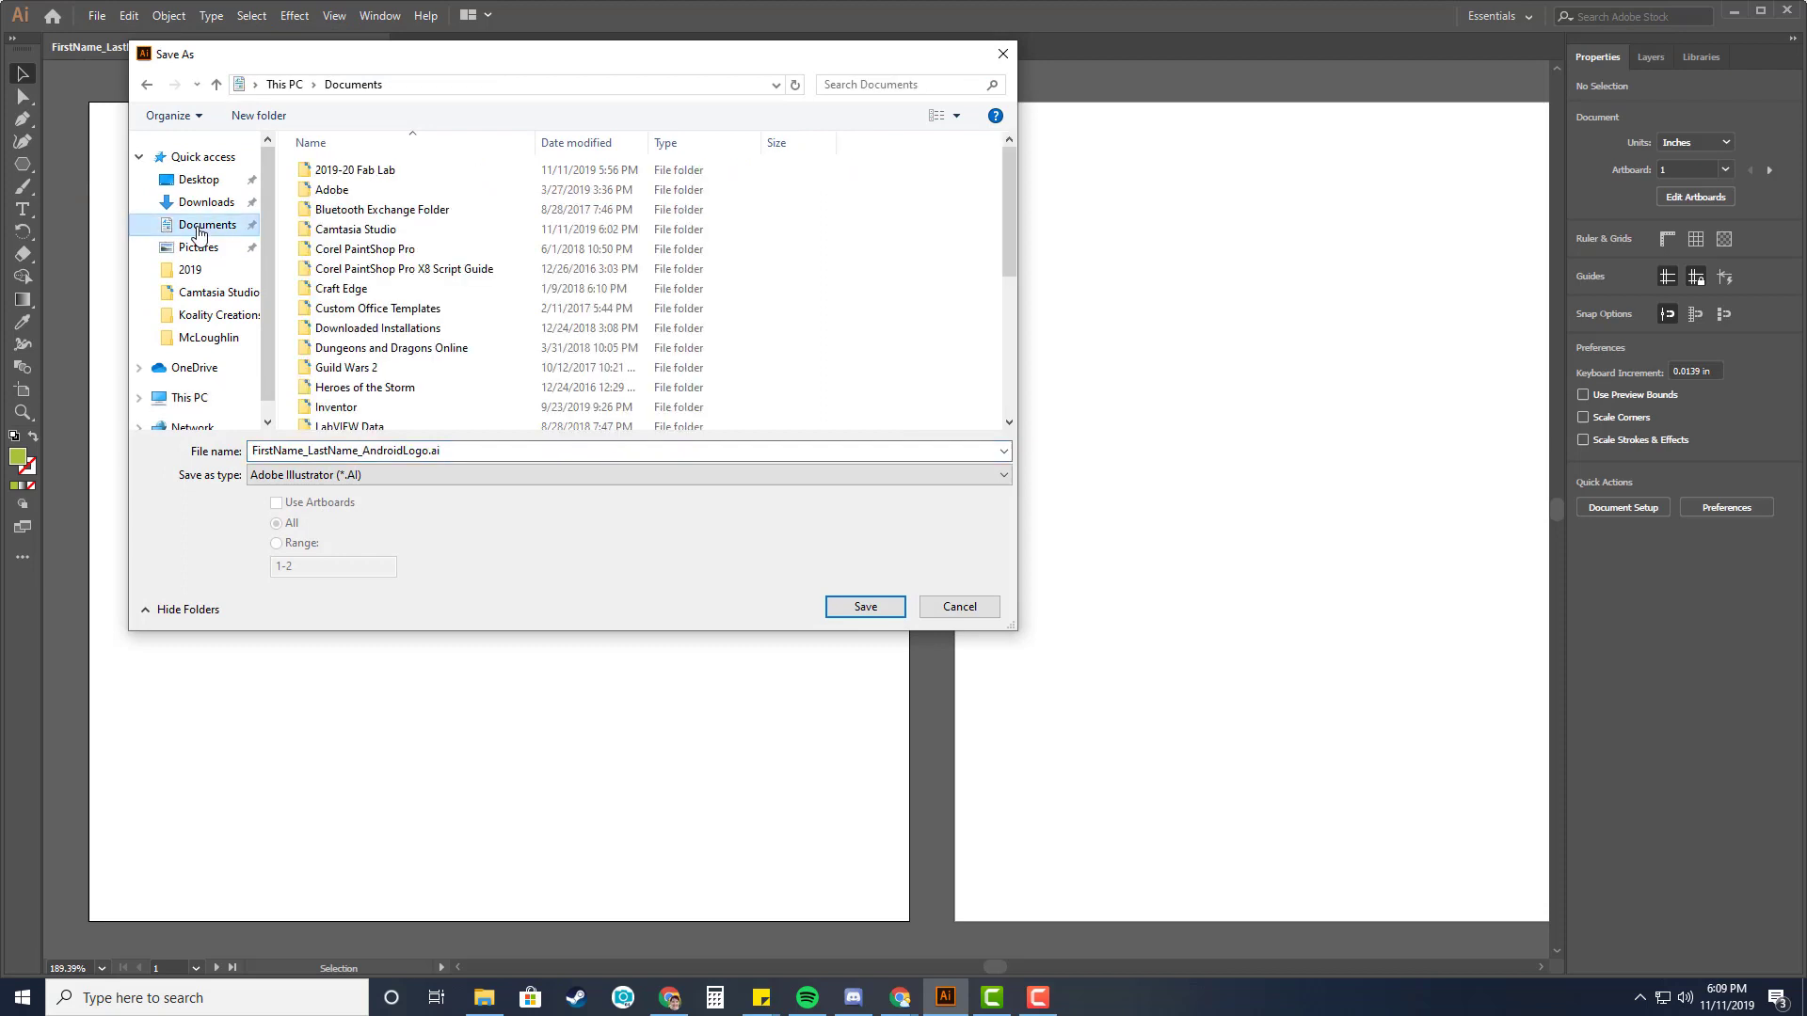
double_click(395, 176)
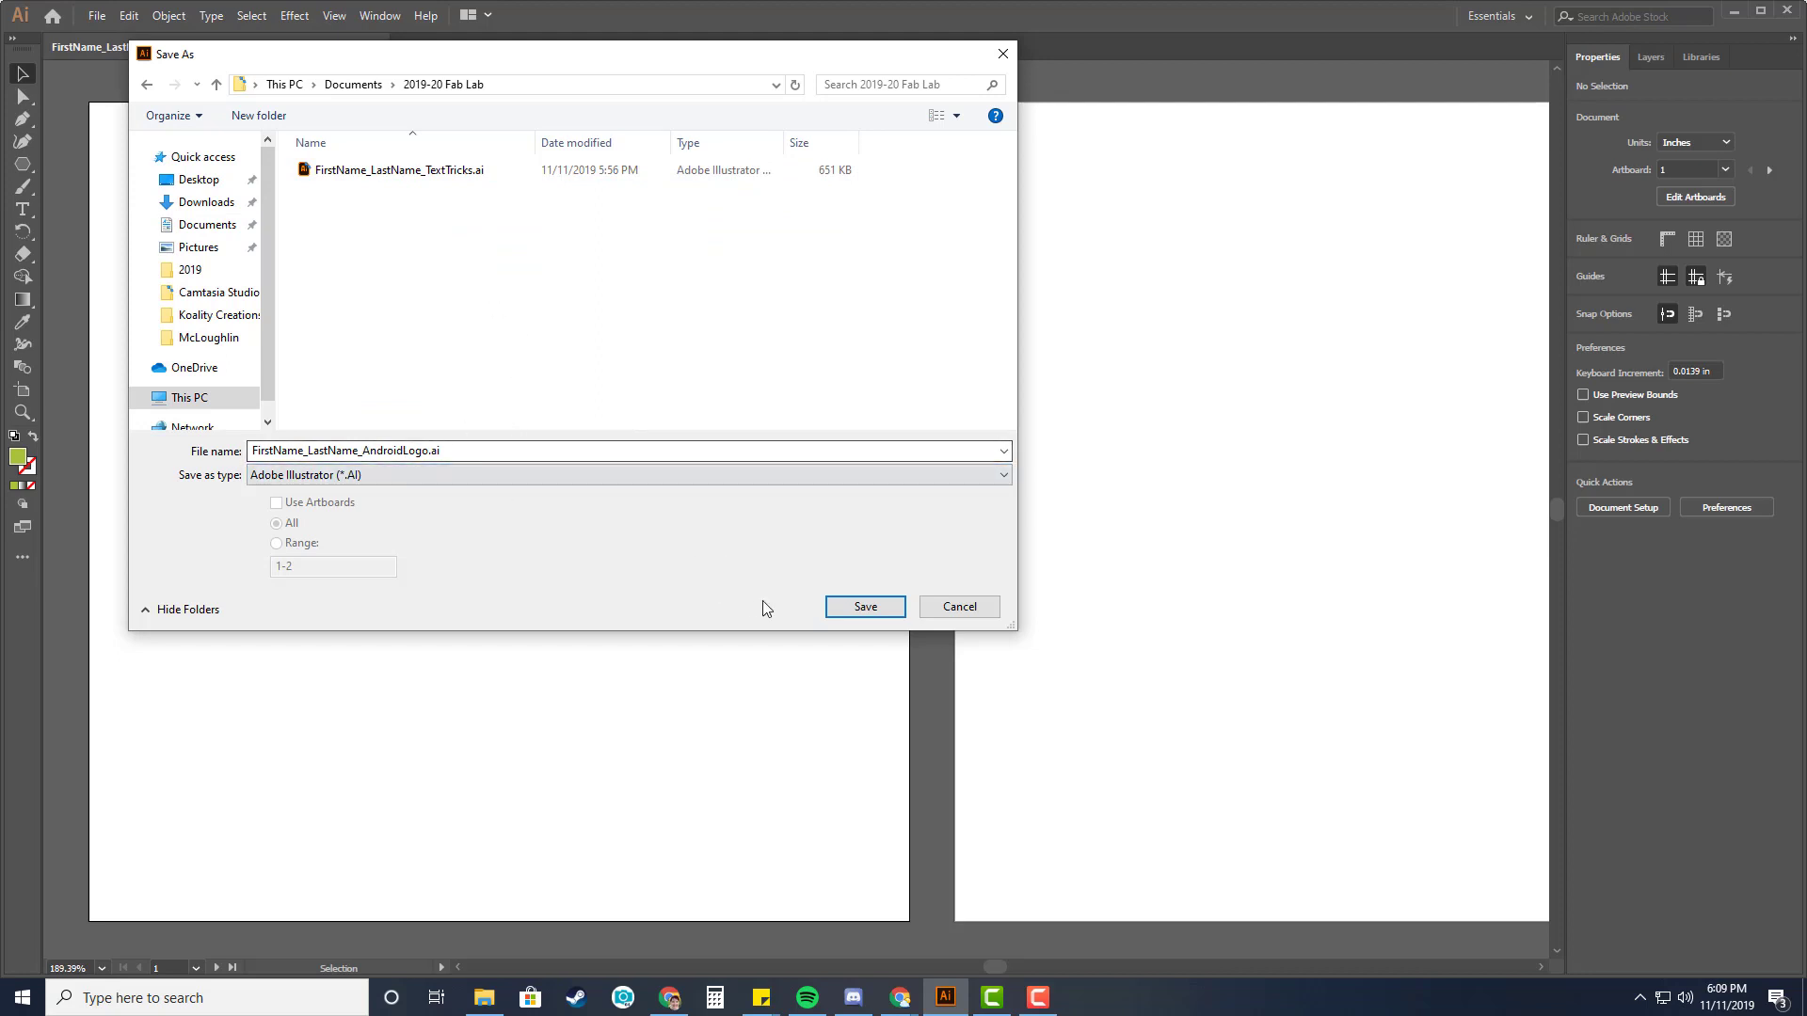
left_click(865, 608)
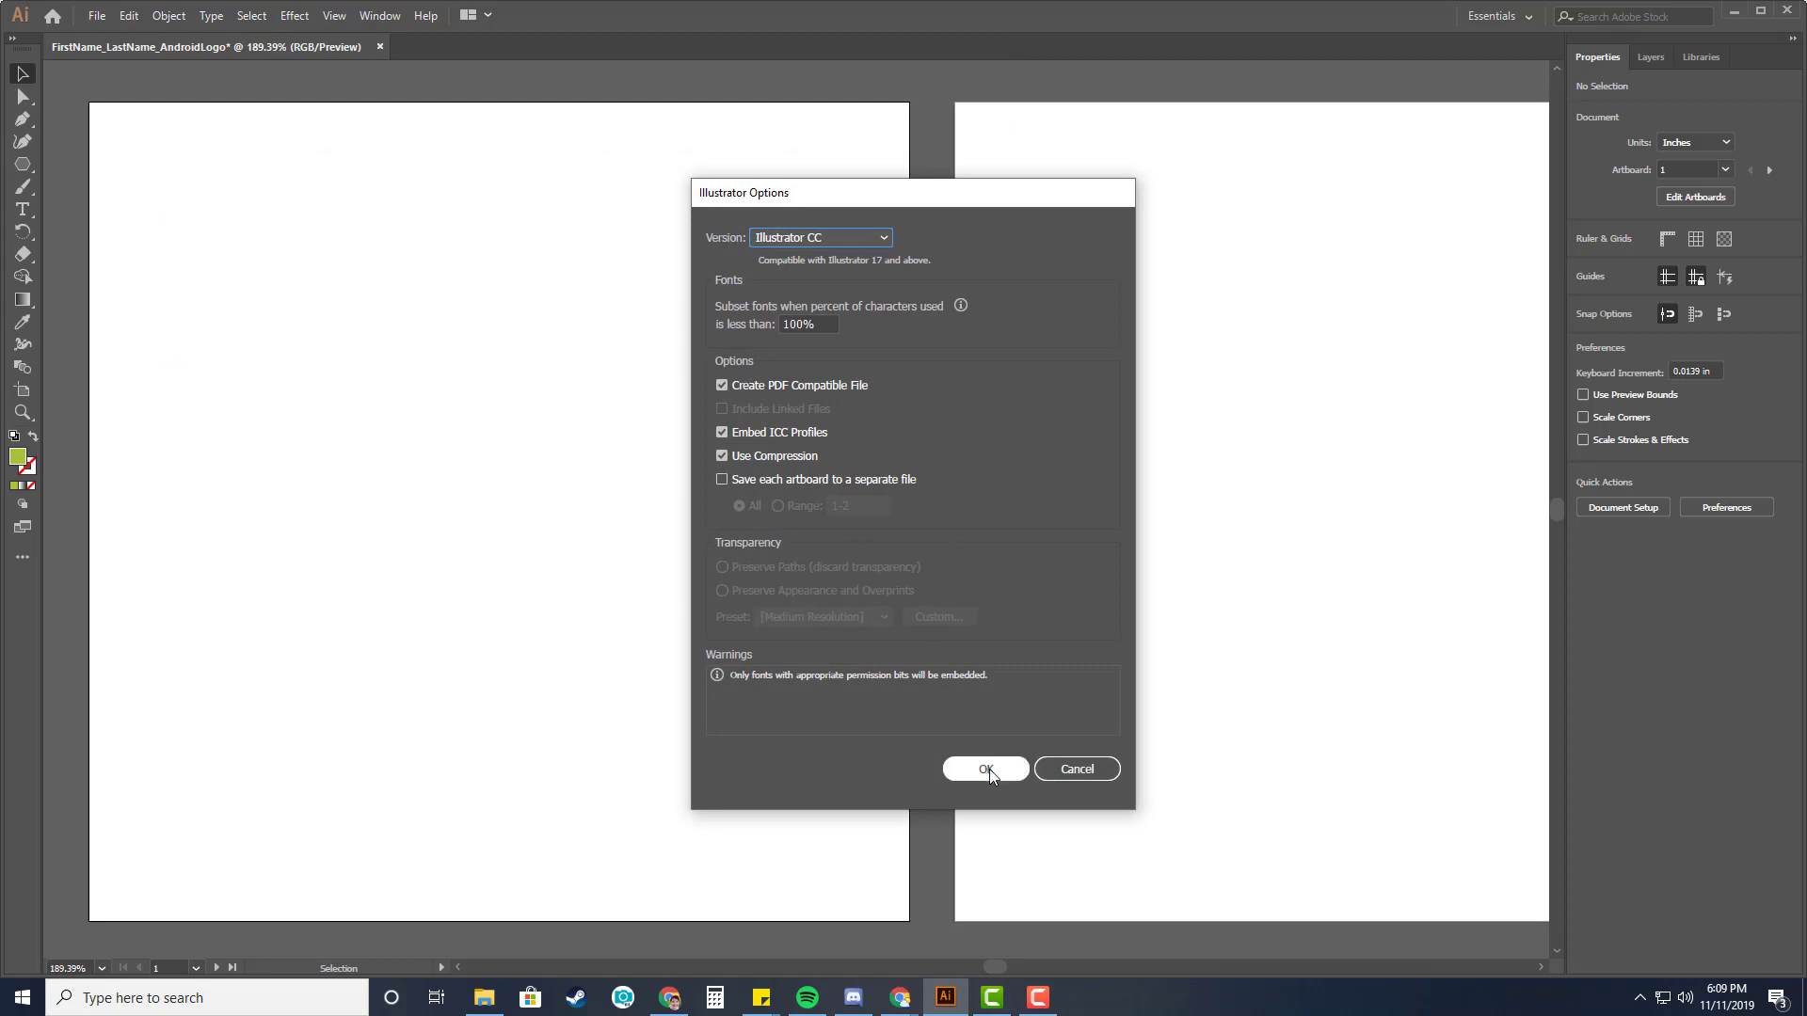
left_click(986, 768)
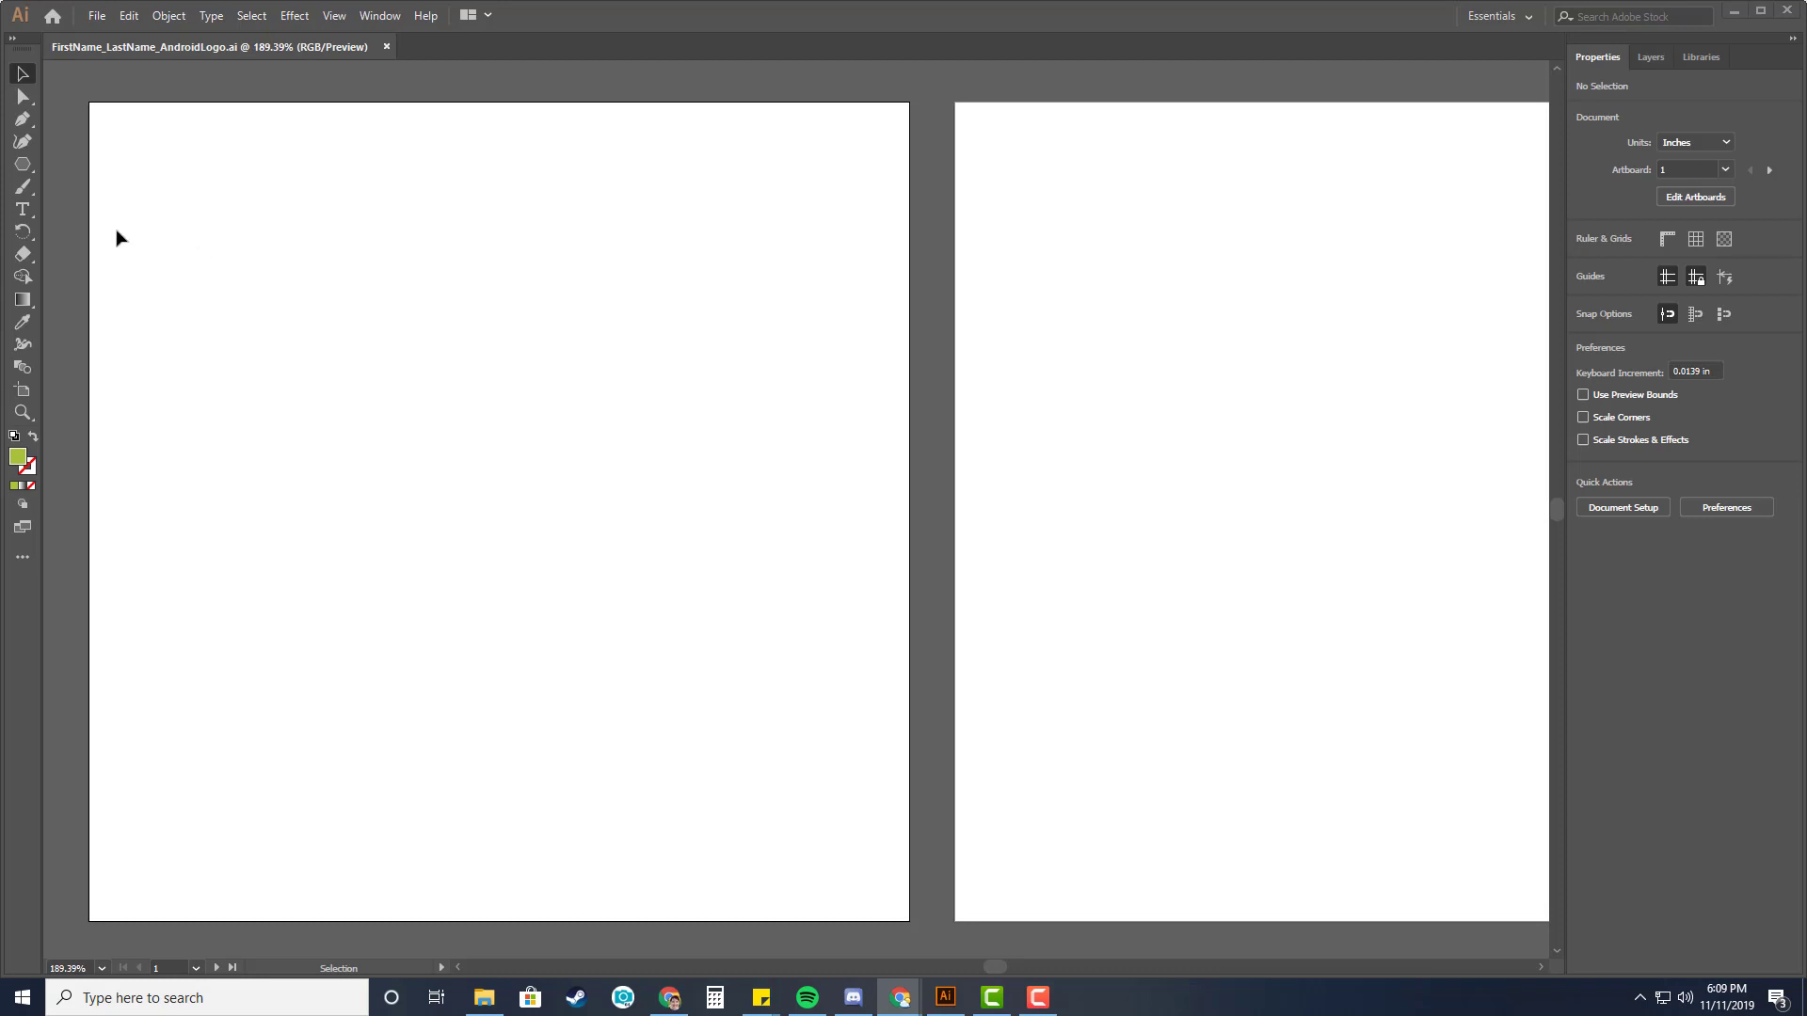
Switch from the shape tools to the Ellipse tool.
left_click(26, 165)
left_click(26, 166)
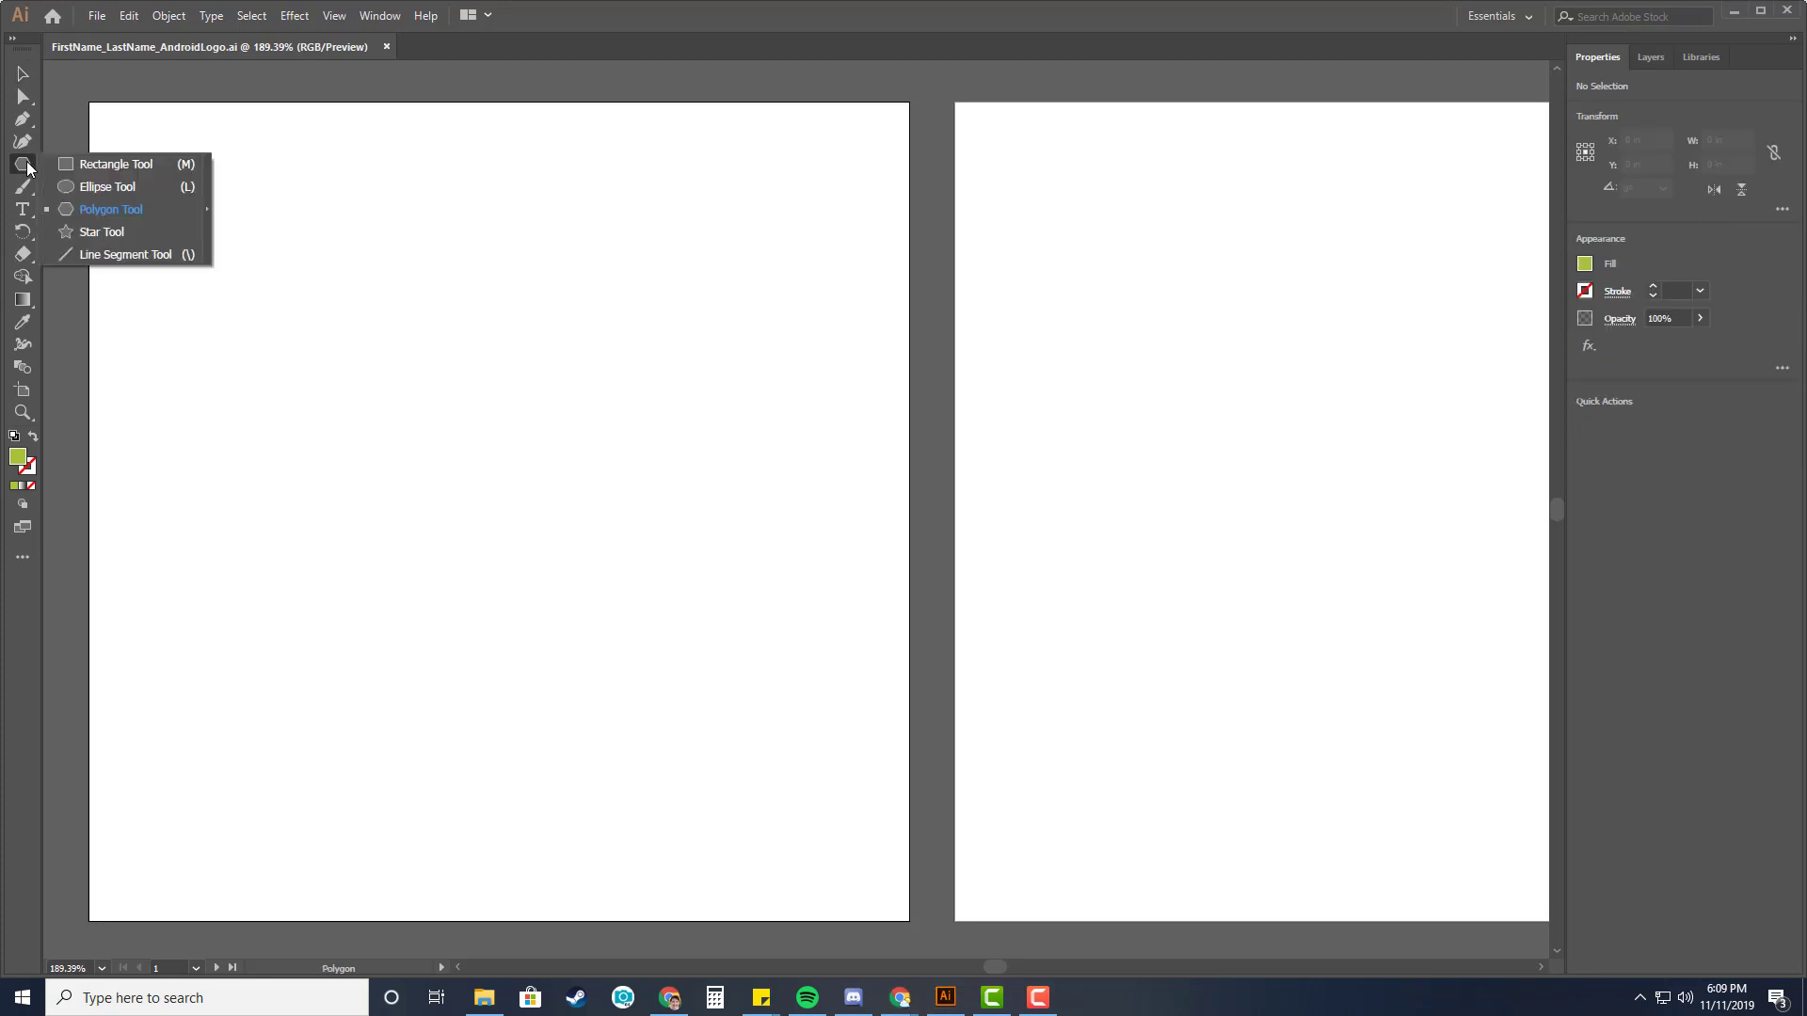
left_click(104, 164)
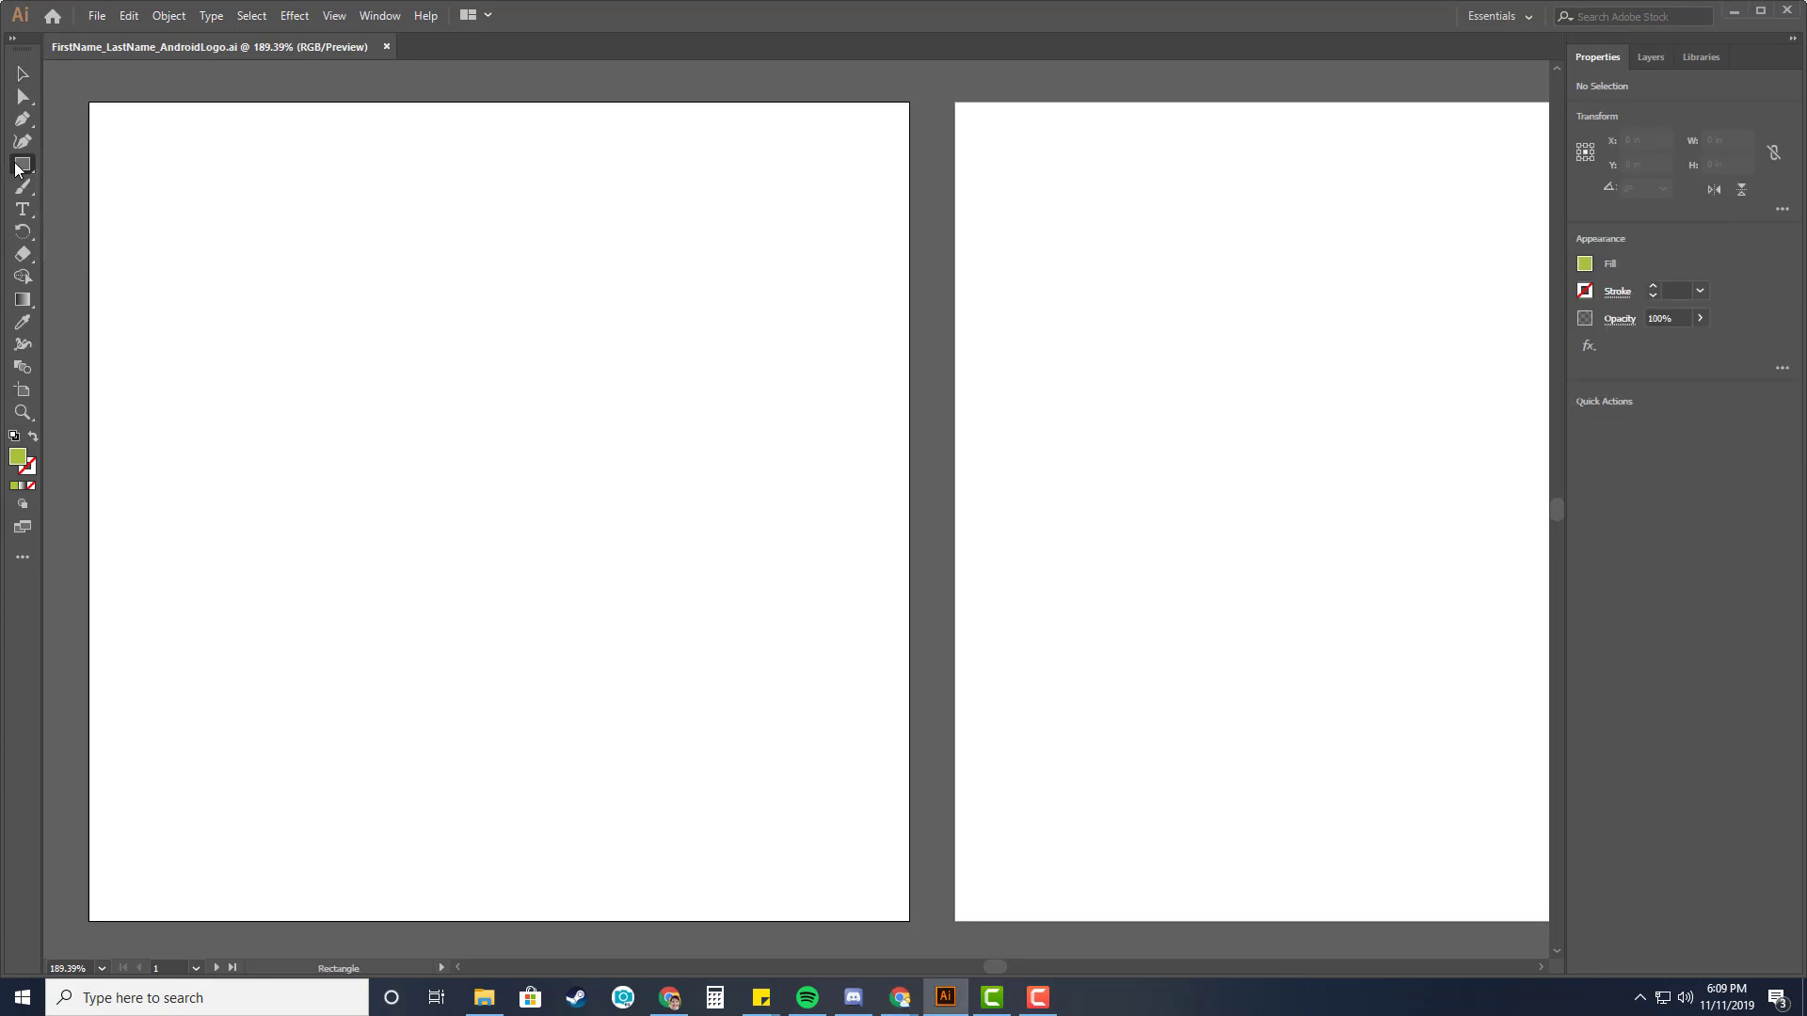
left_click(17, 170)
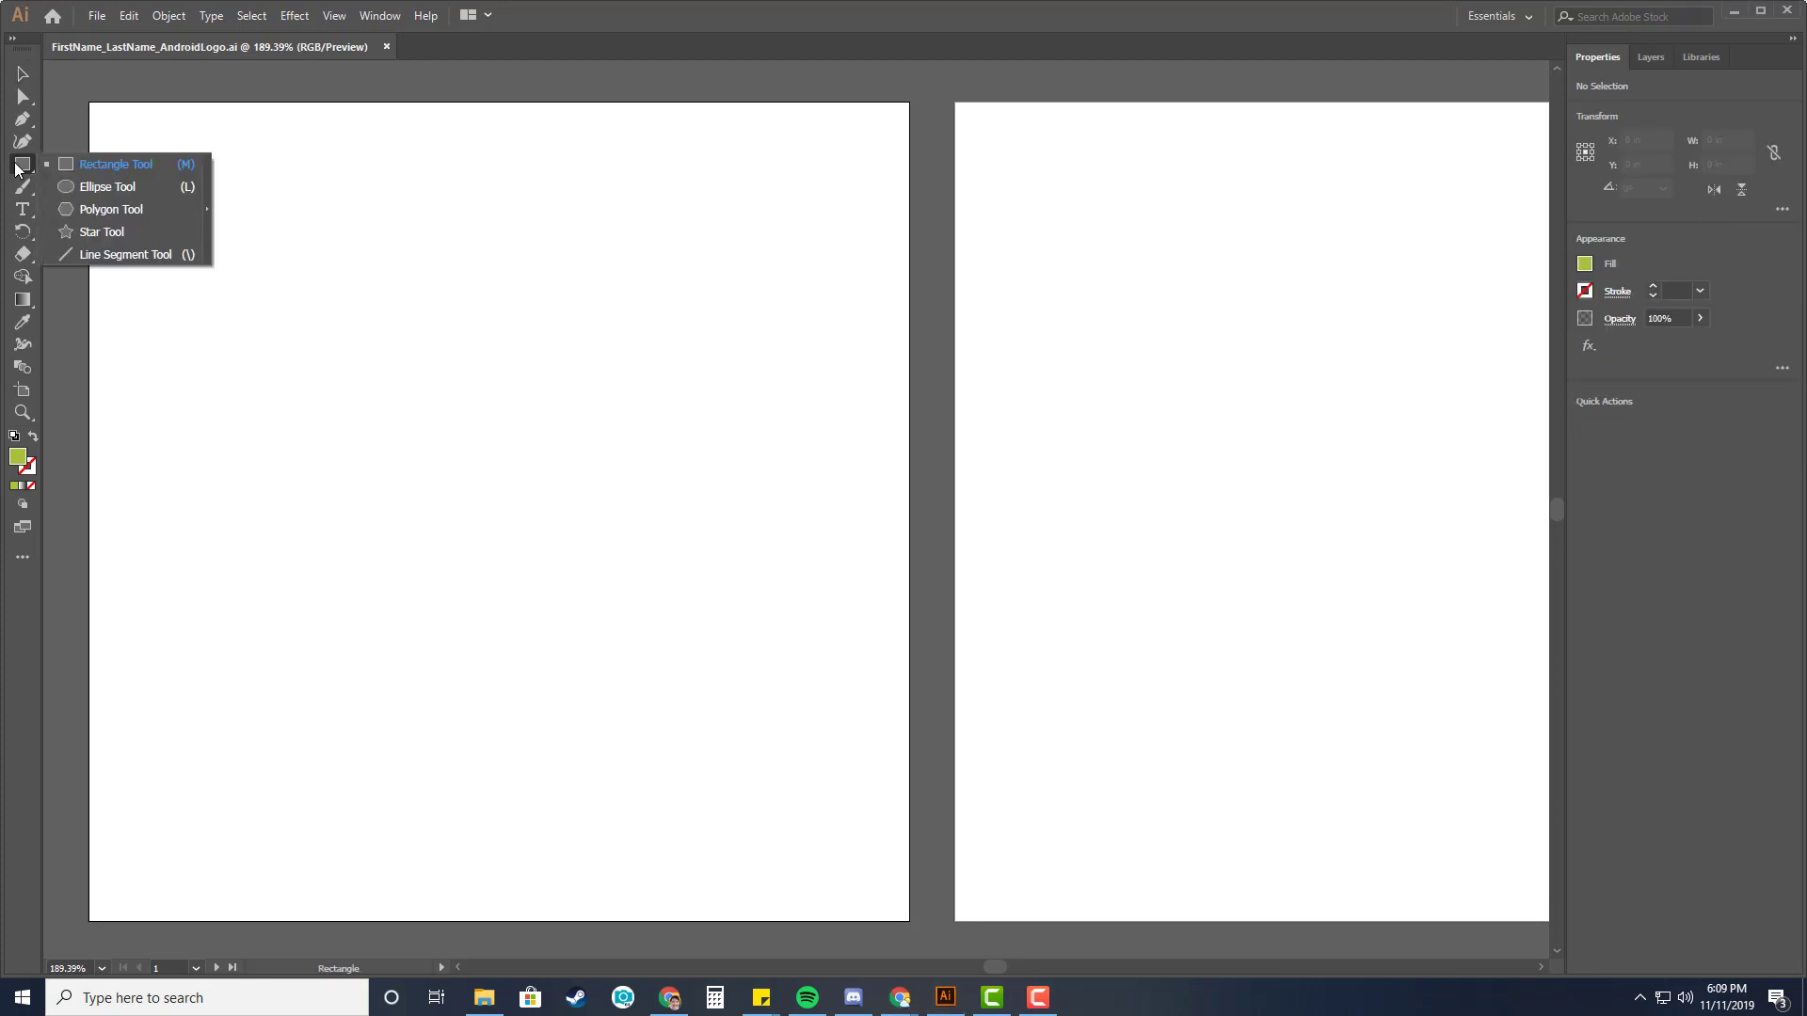
left_click(111, 189)
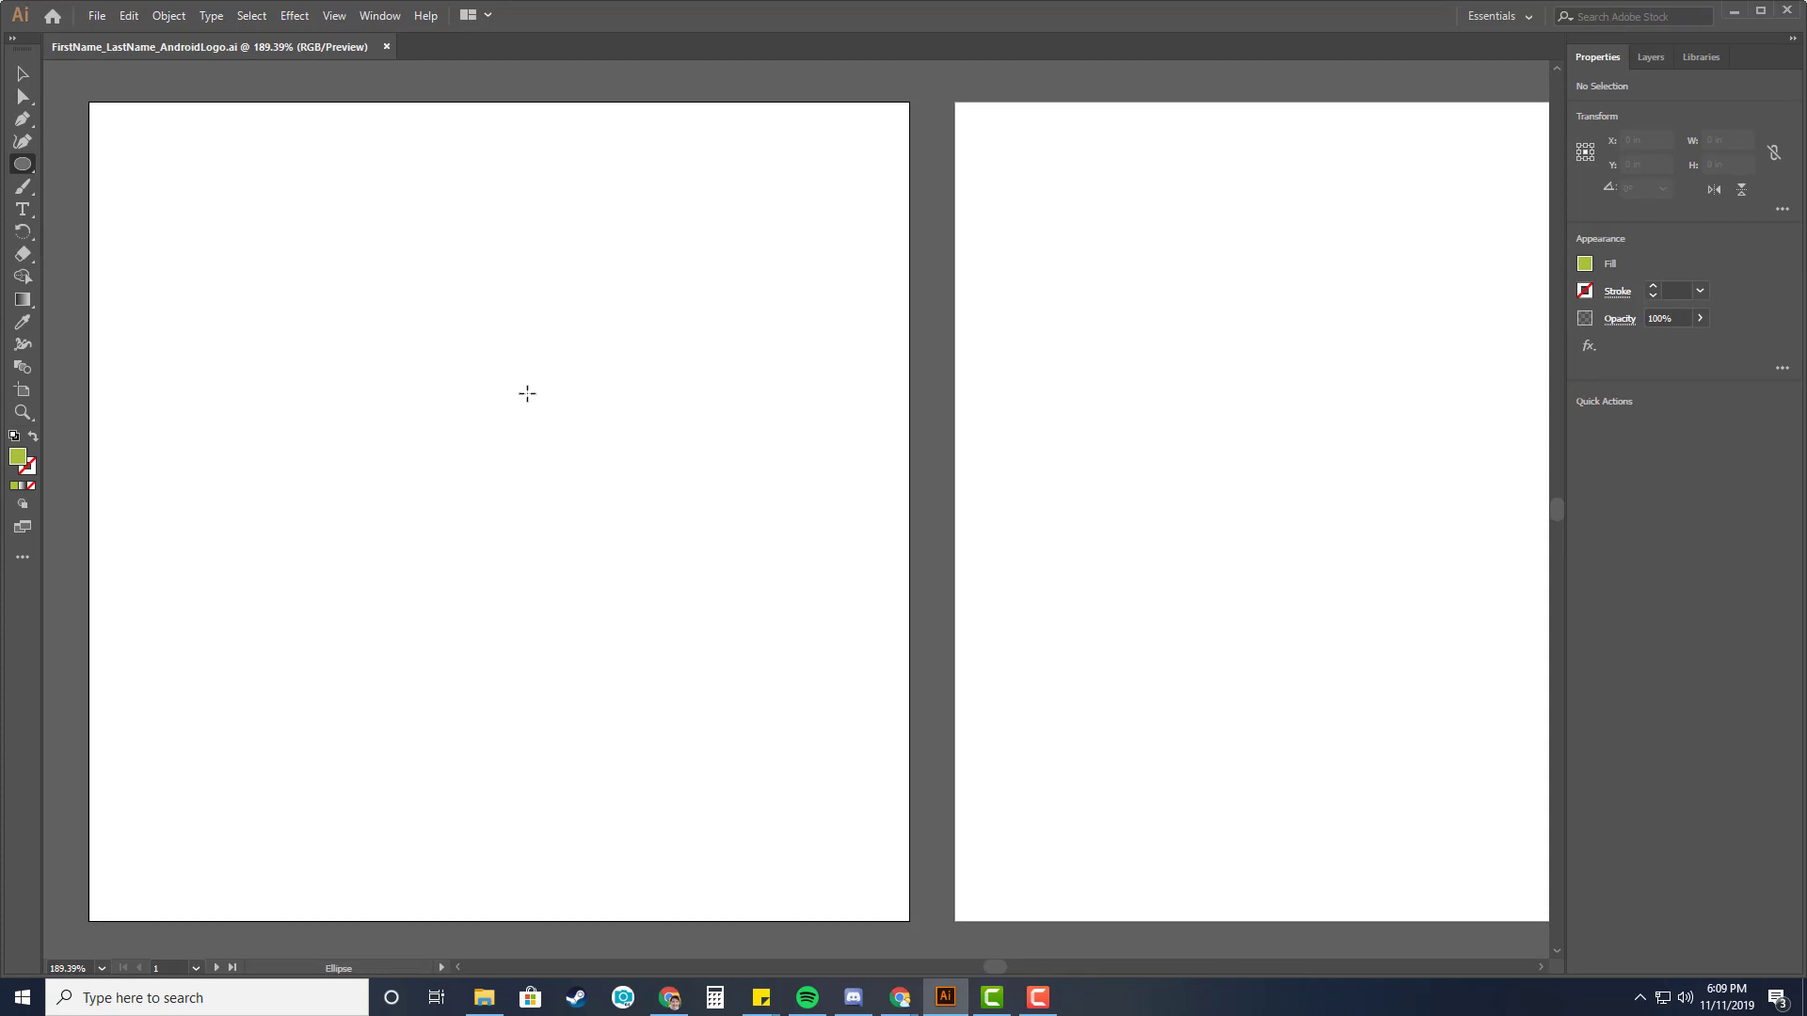
Draw a 2.7 by 2.7 in circle with the Ellipse tool and move it toward the artboard's upper left.
left_click(477, 393)
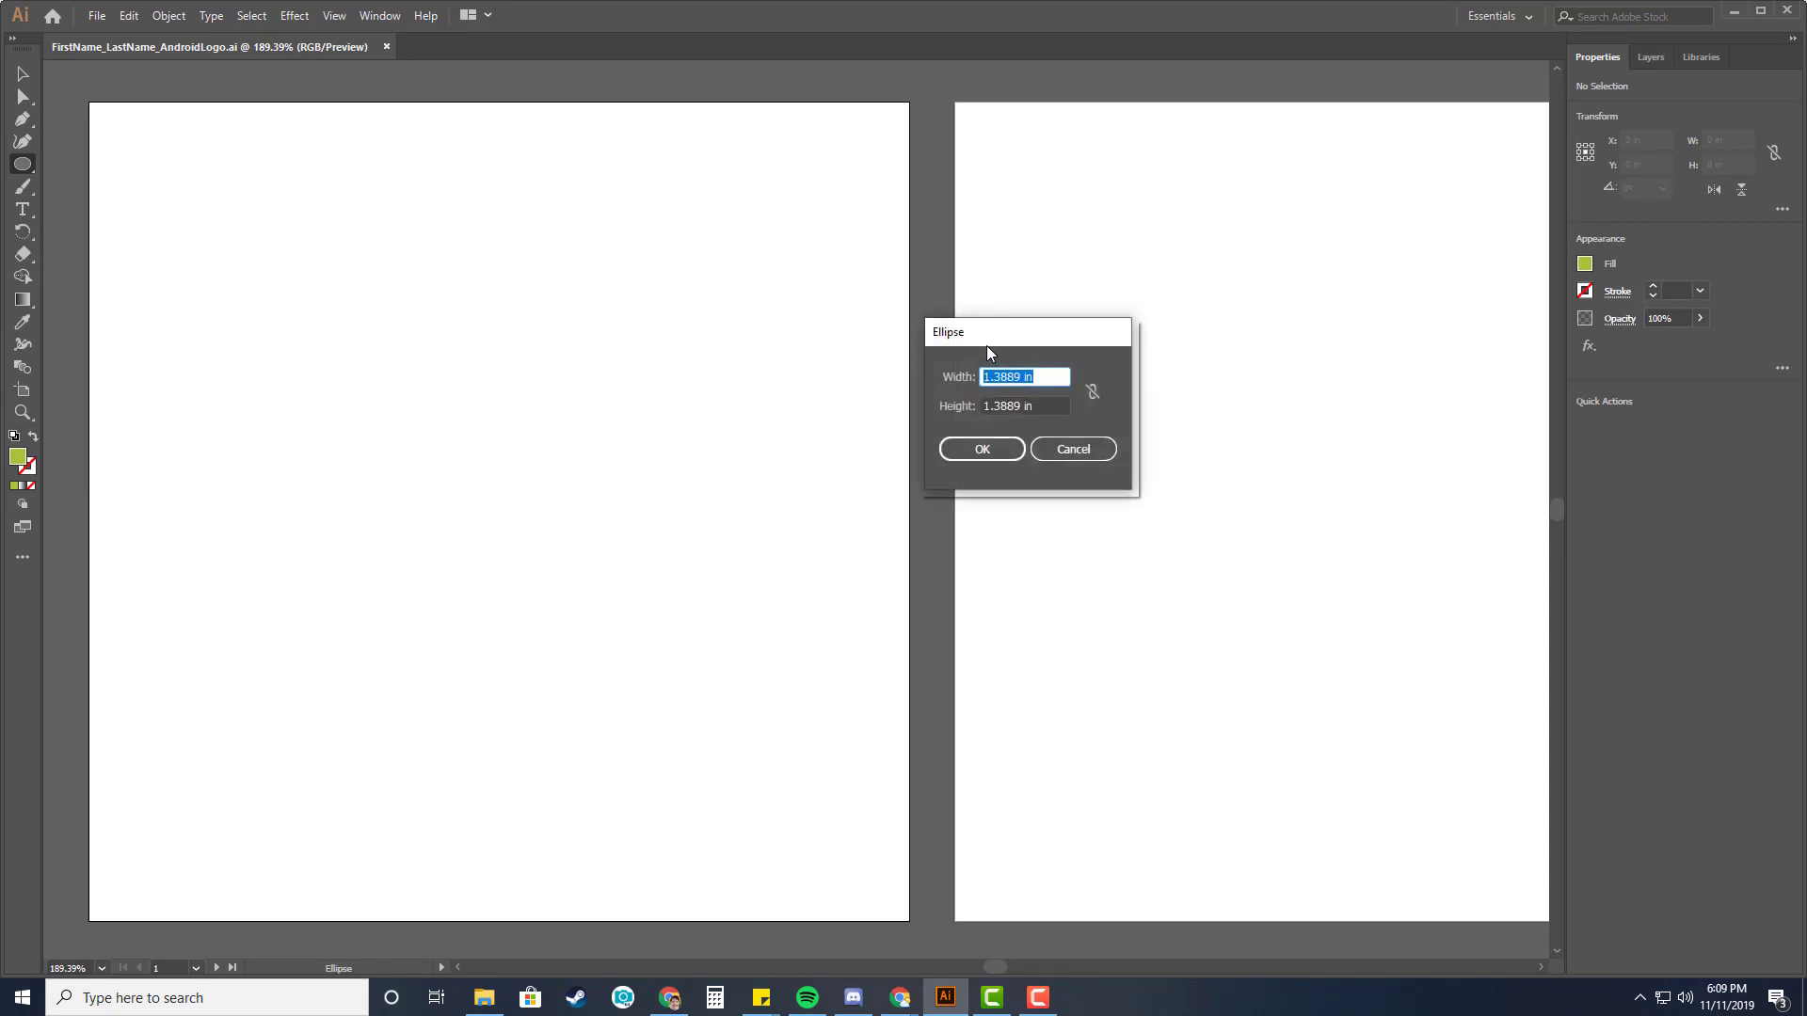
left_click_drag(990, 338, 753, 244)
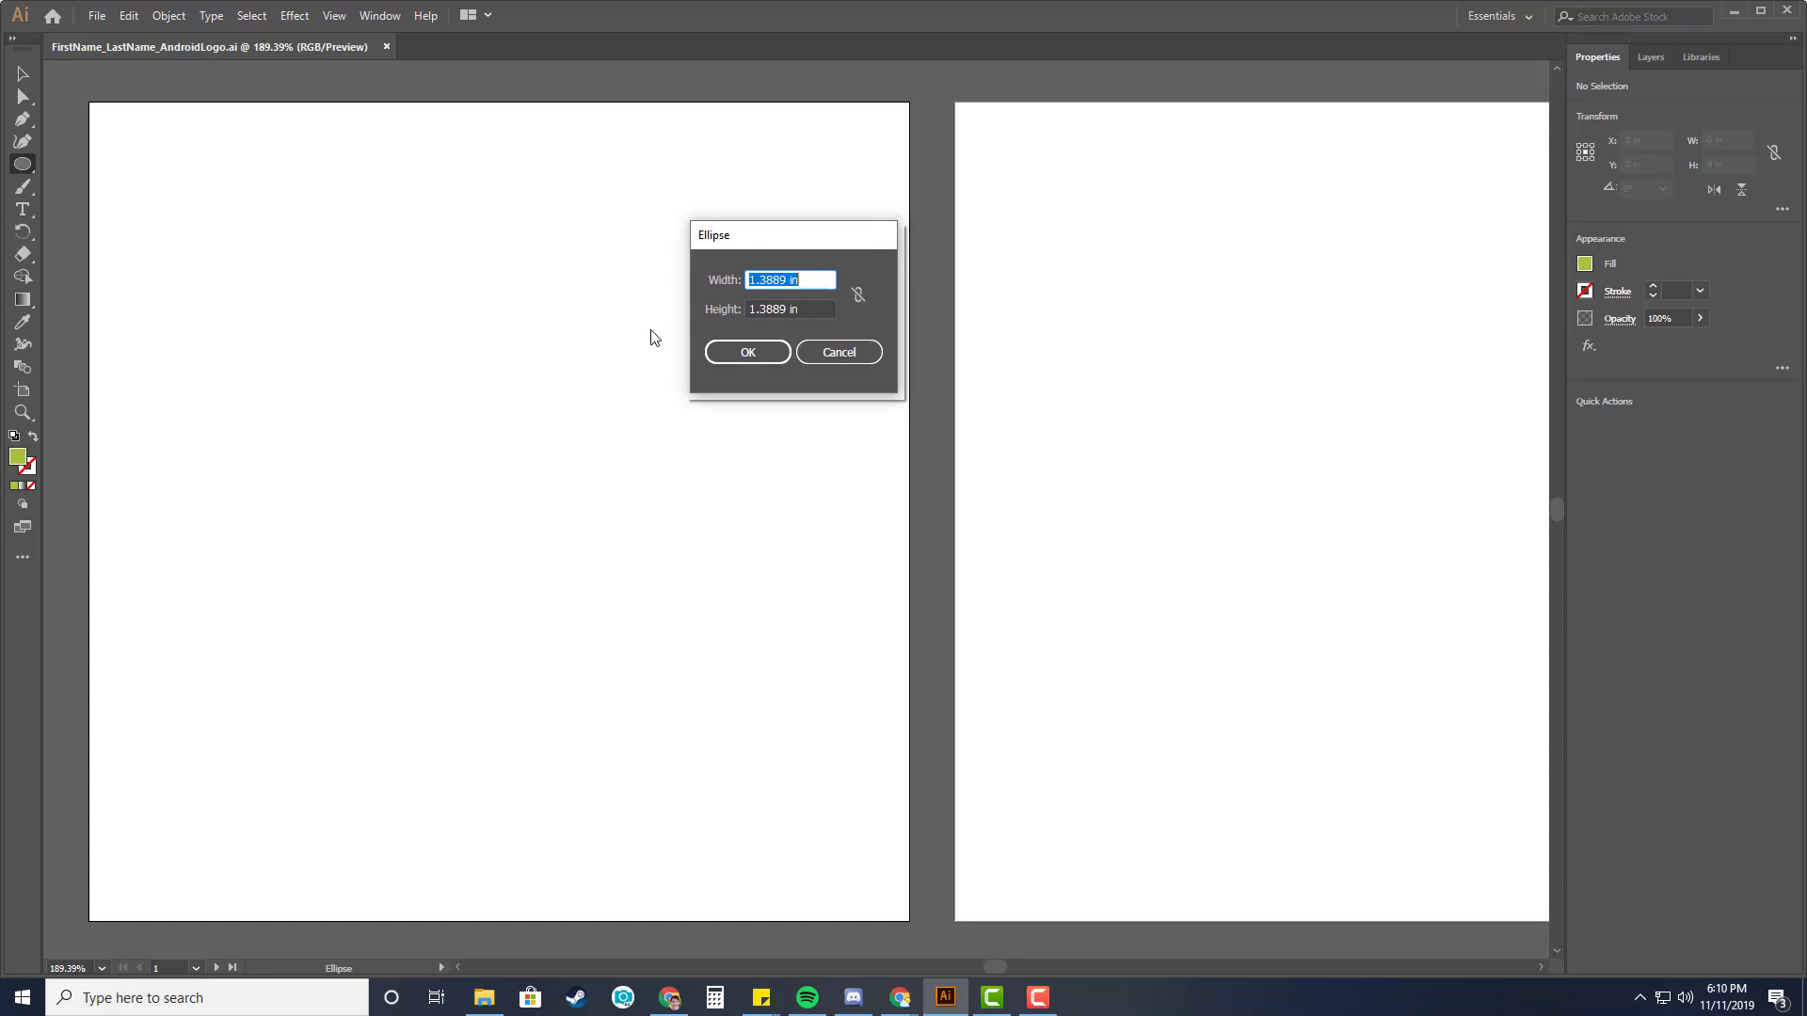
type("2.7")
key("Tab")
type("2.7")
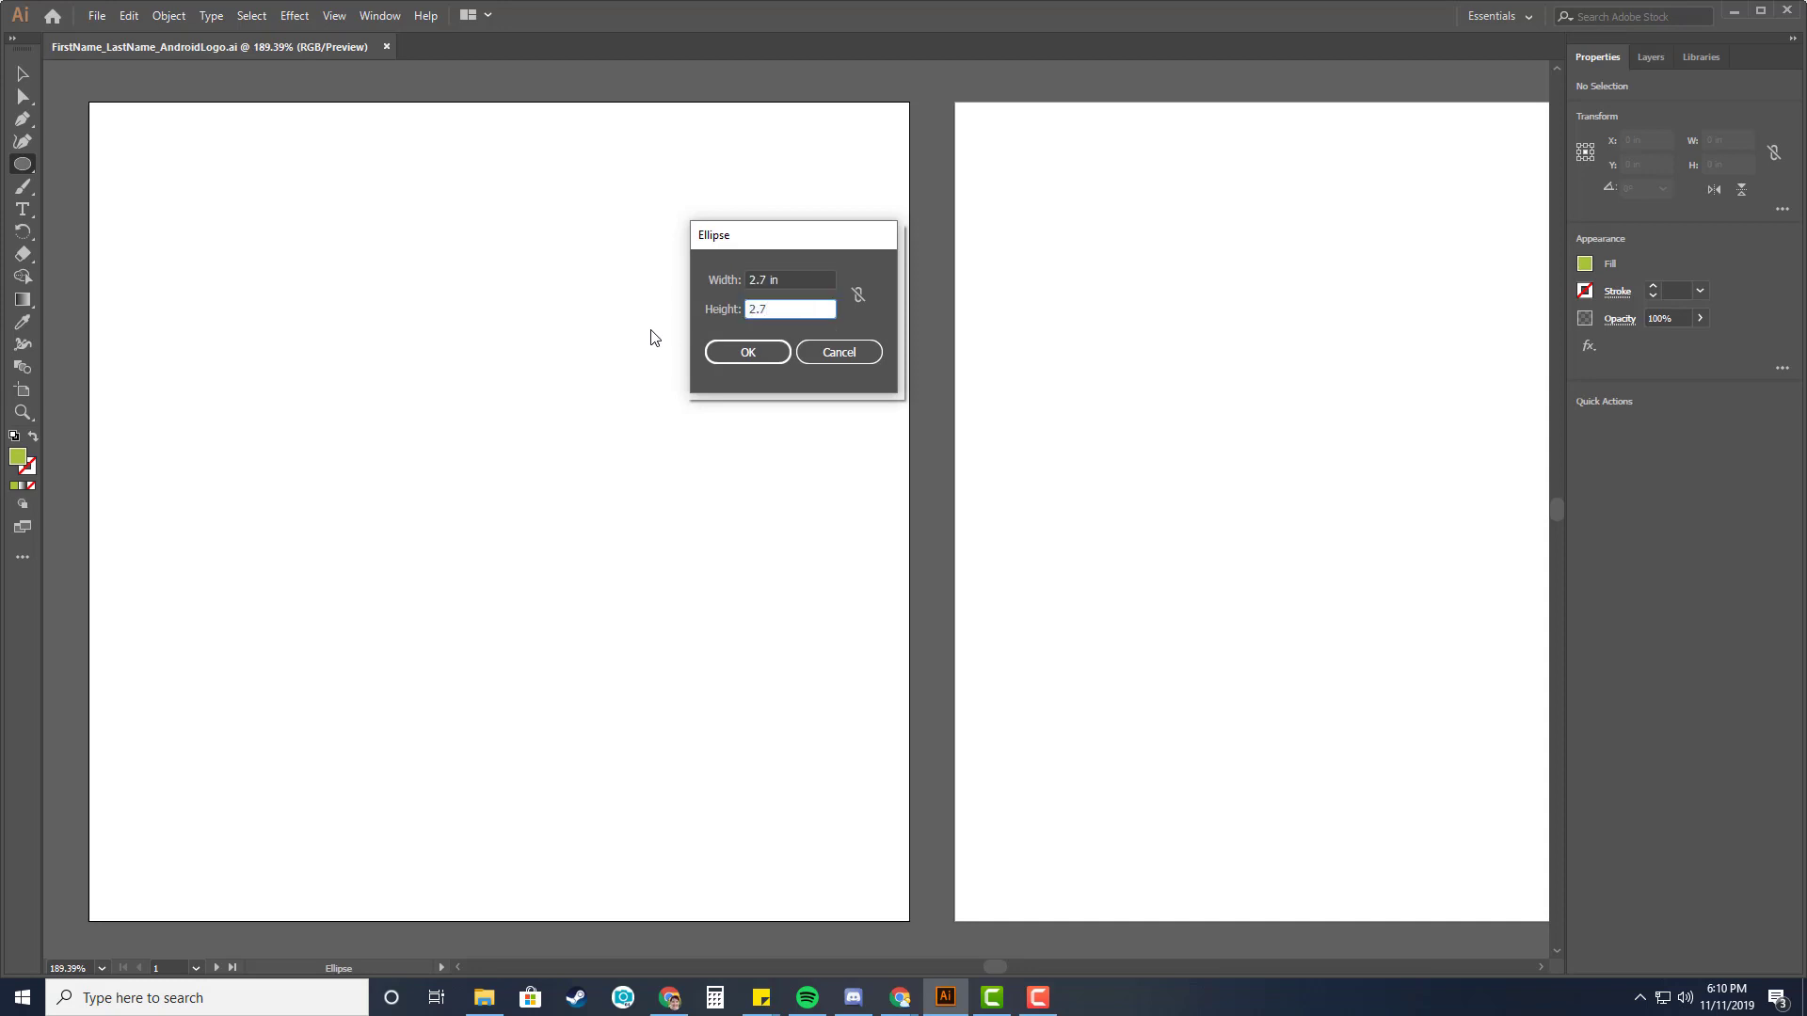
key("Tab")
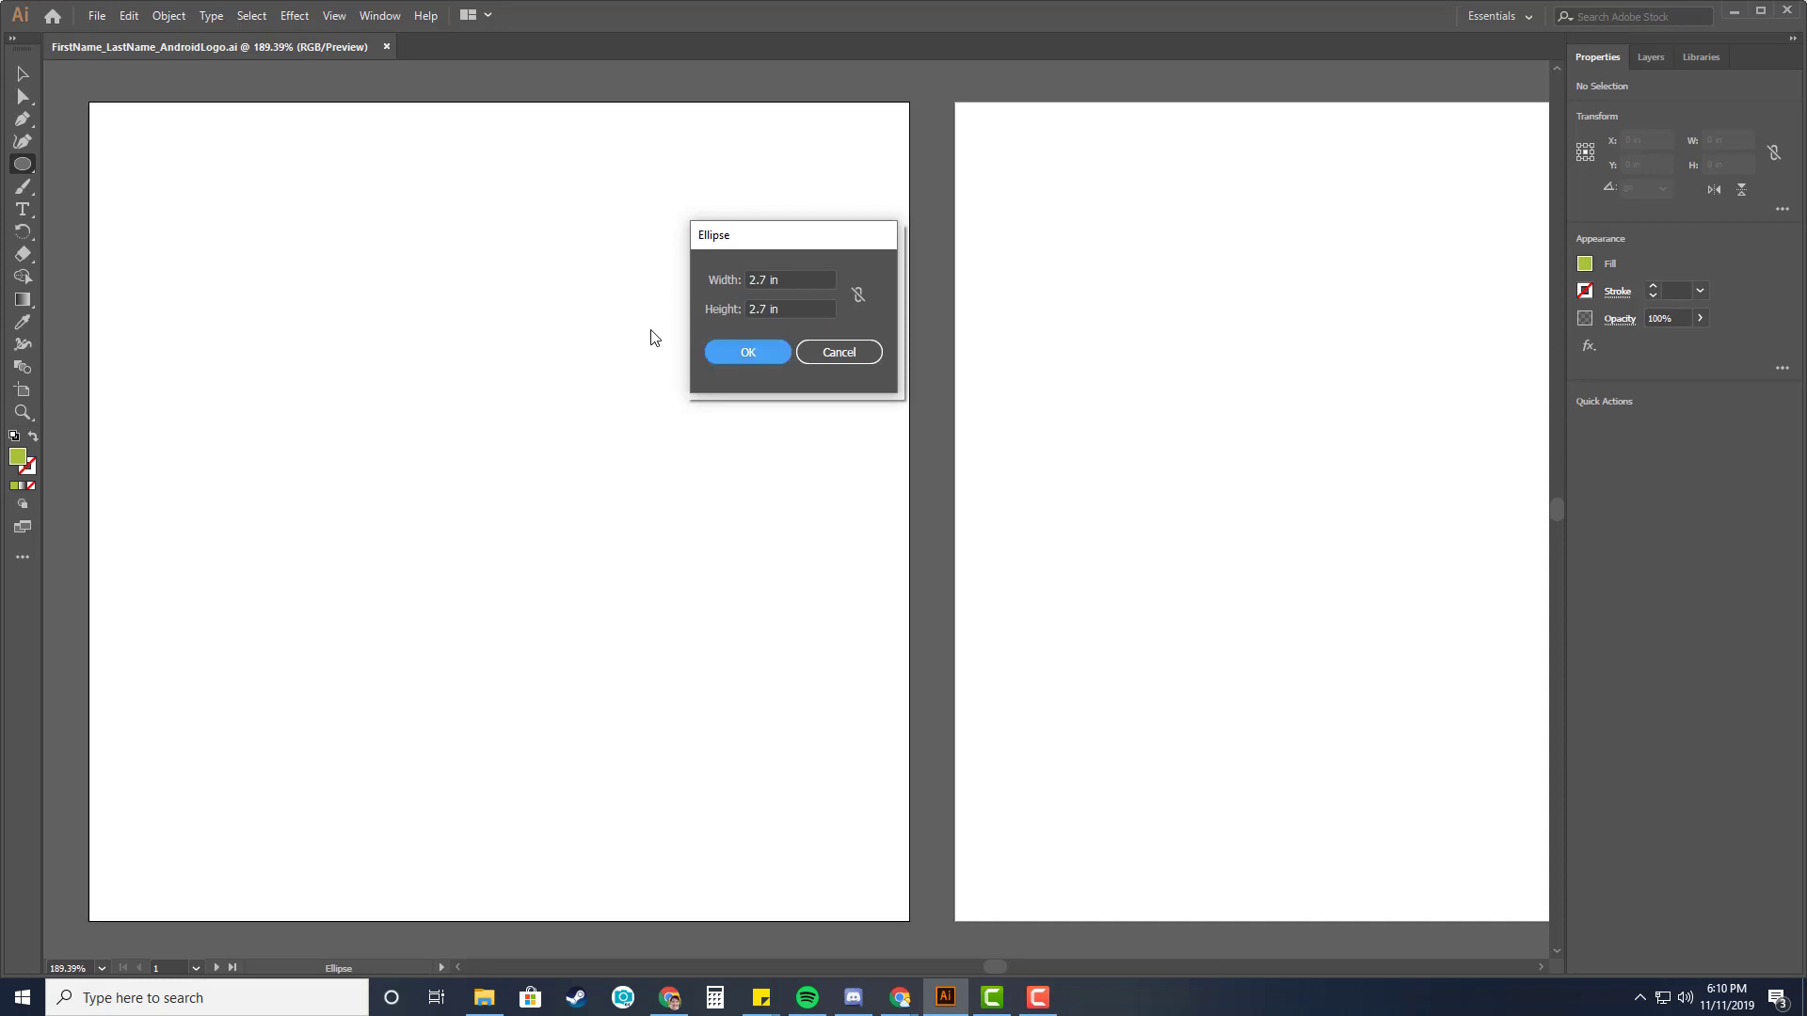
left_click(754, 350)
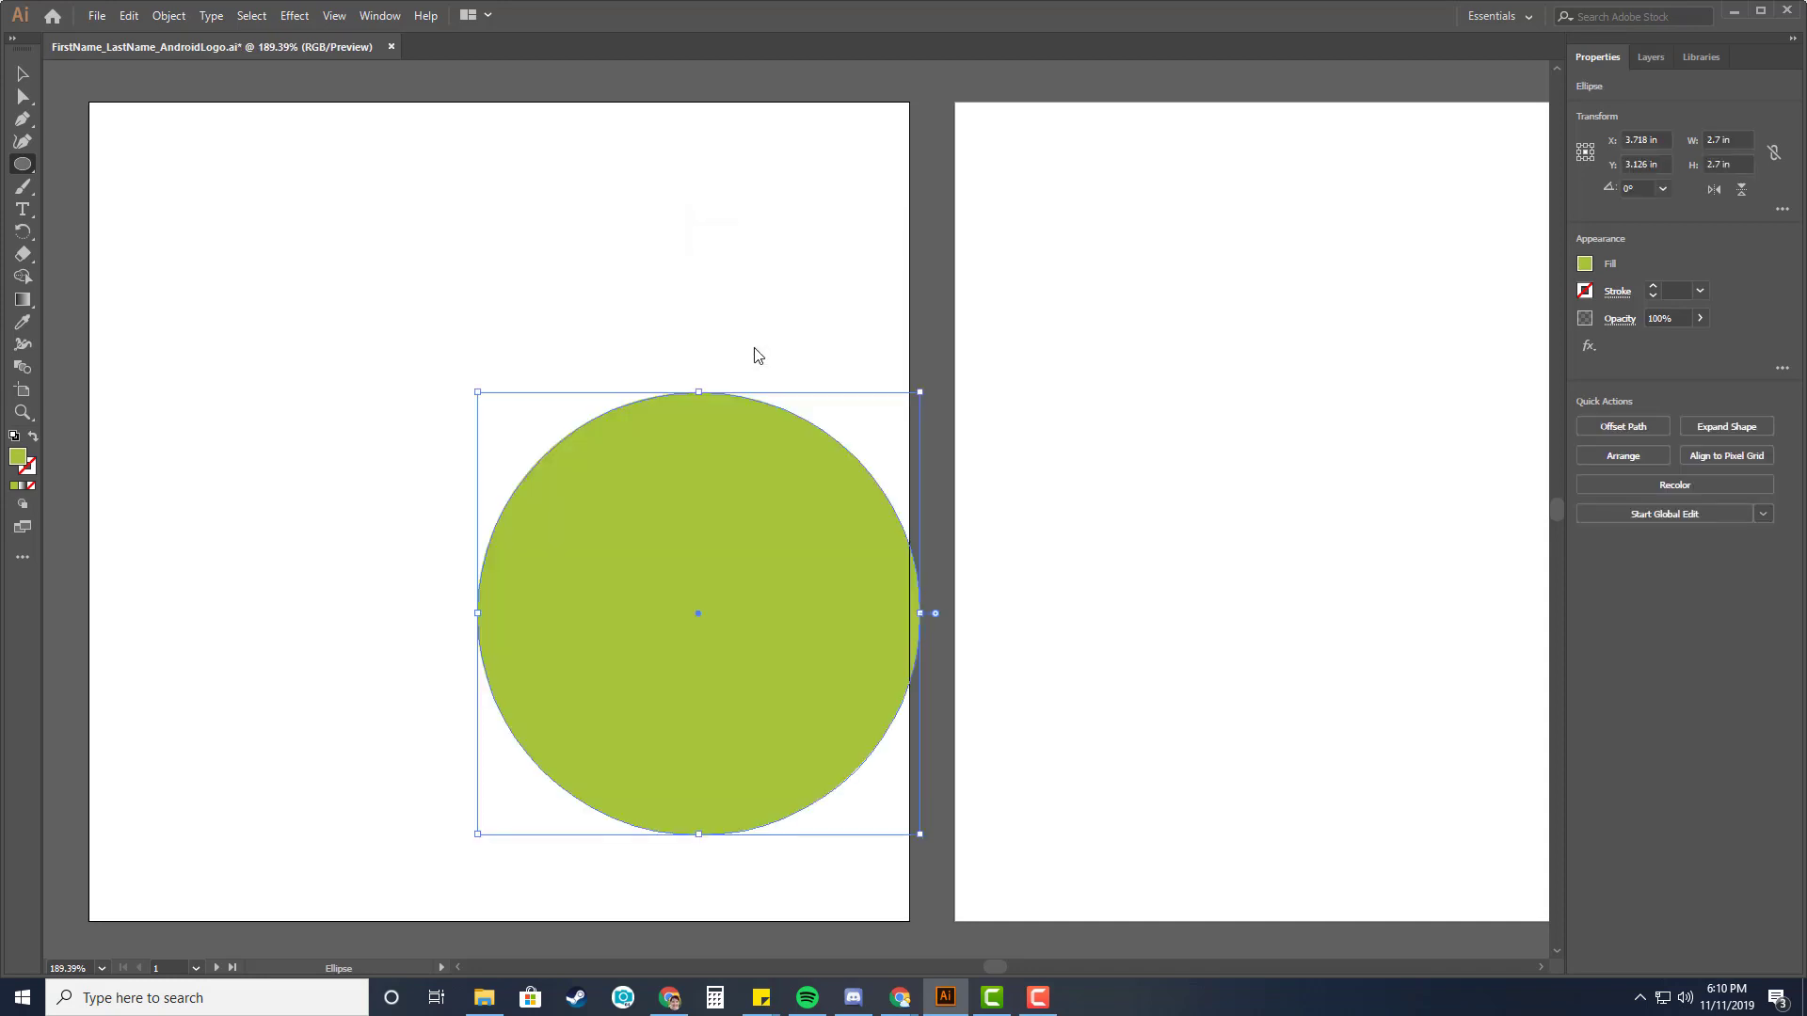
left_click(21, 75)
left_click_drag(605, 536, 484, 363)
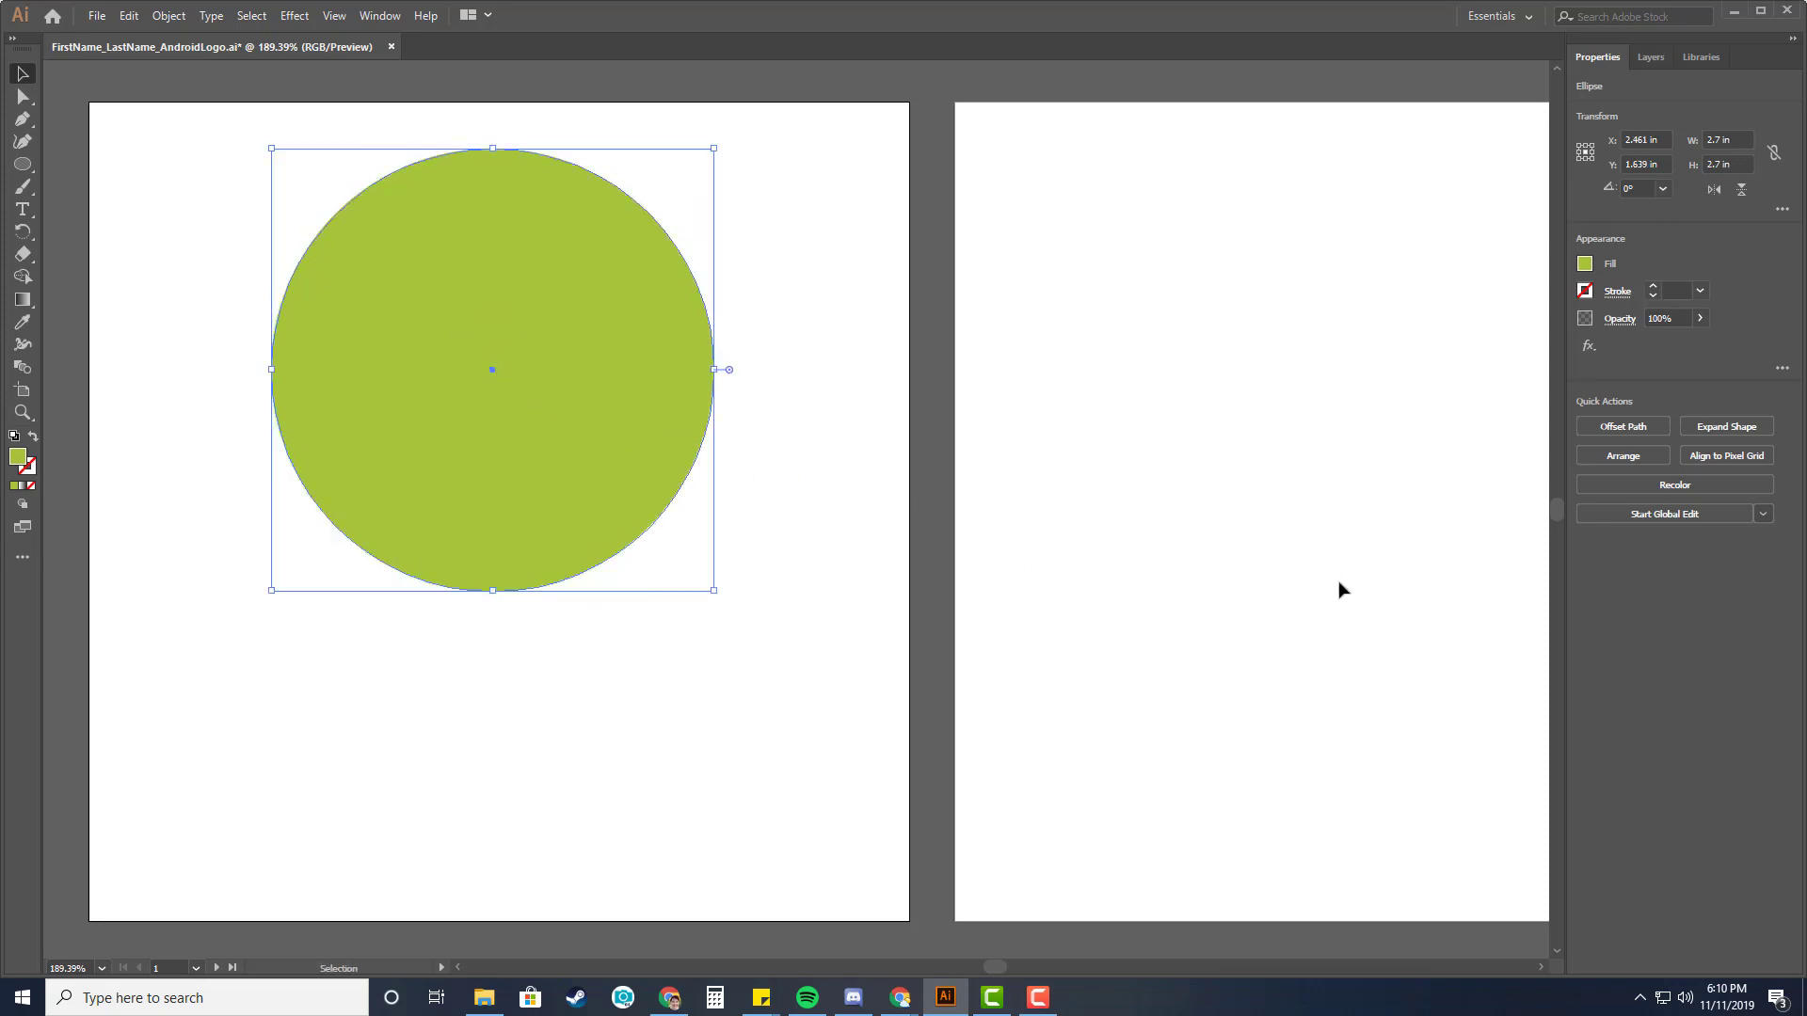
Find the Knife tool and cut the circle horizontally through its middle.
key("alt+Tab")
left_click(32, 258)
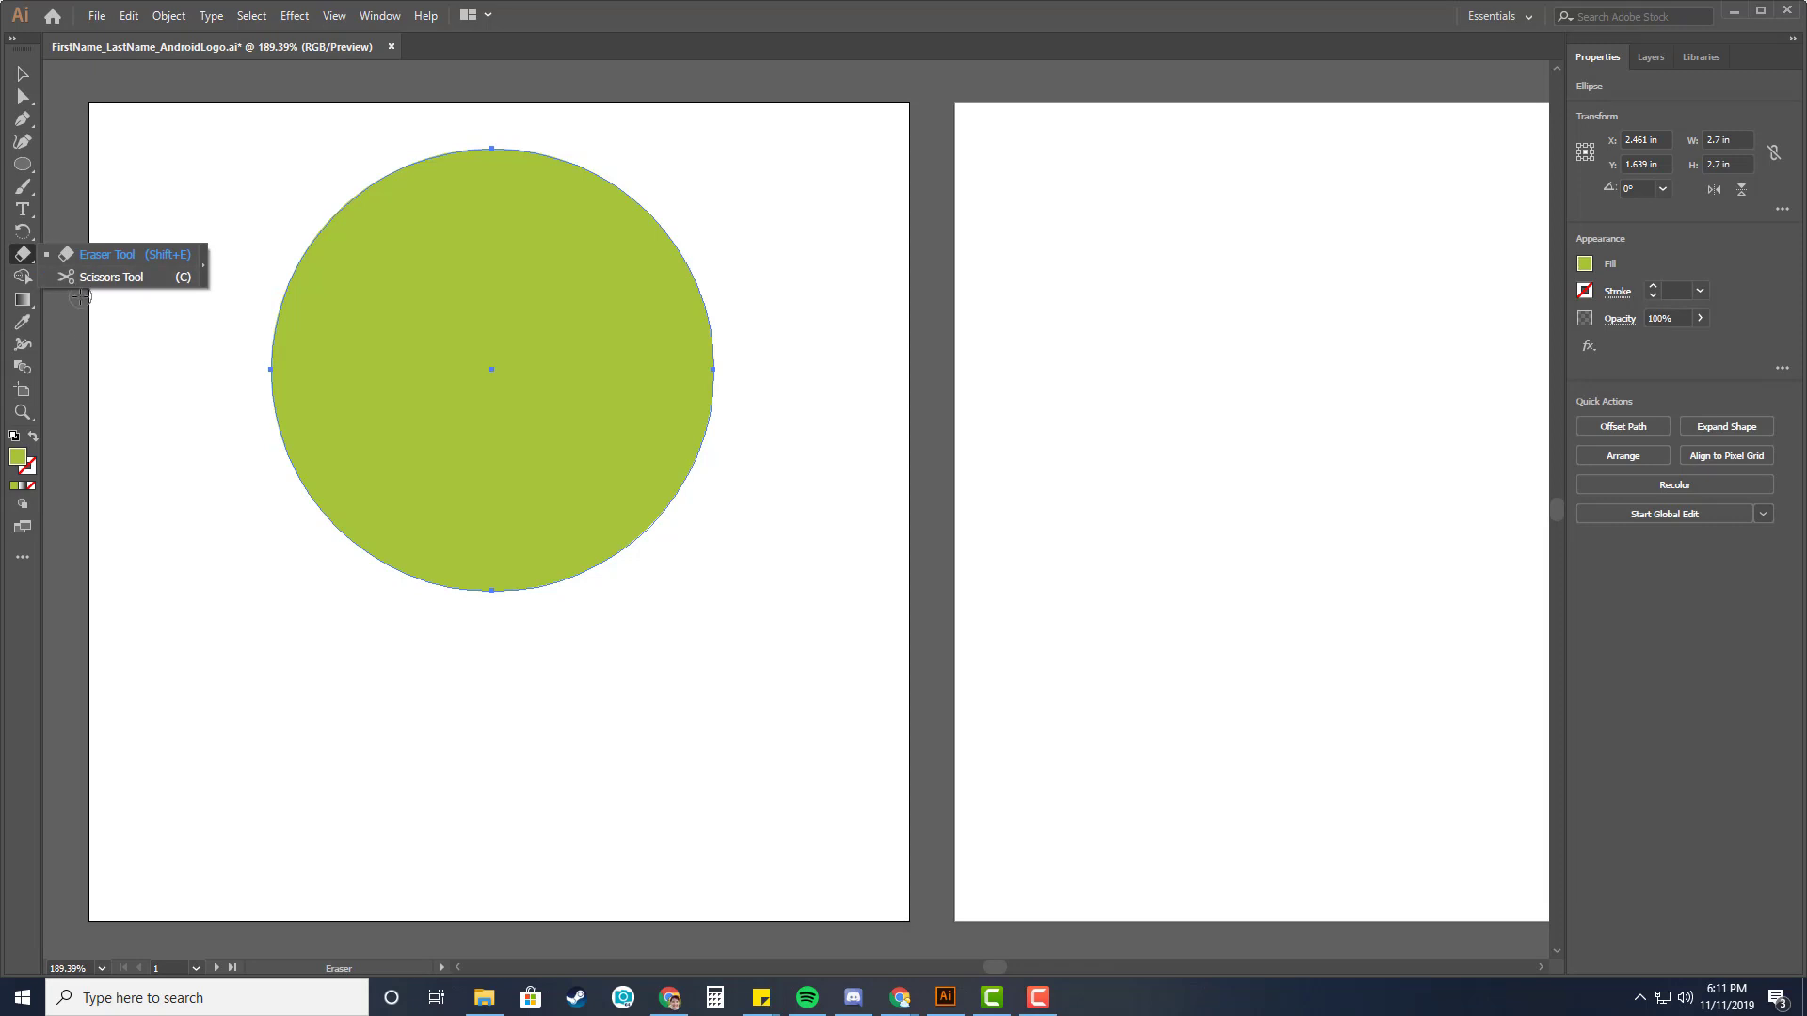
left_click(205, 271)
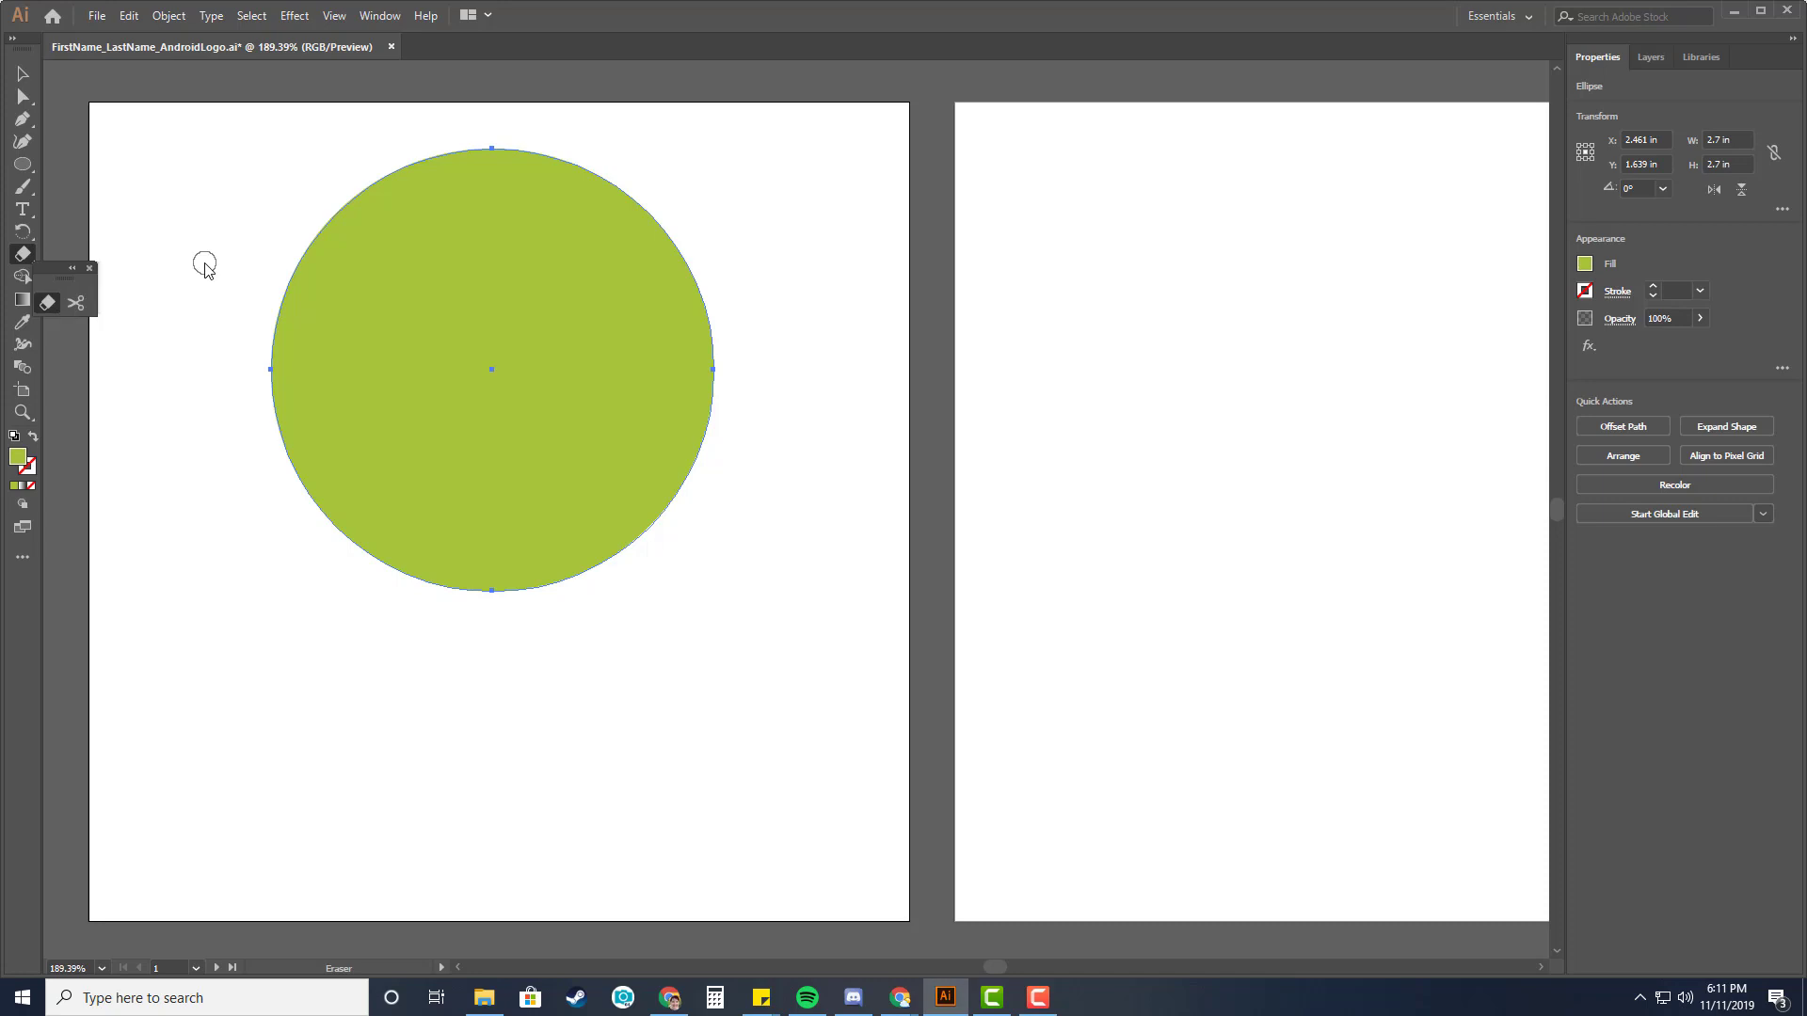
left_click(74, 270)
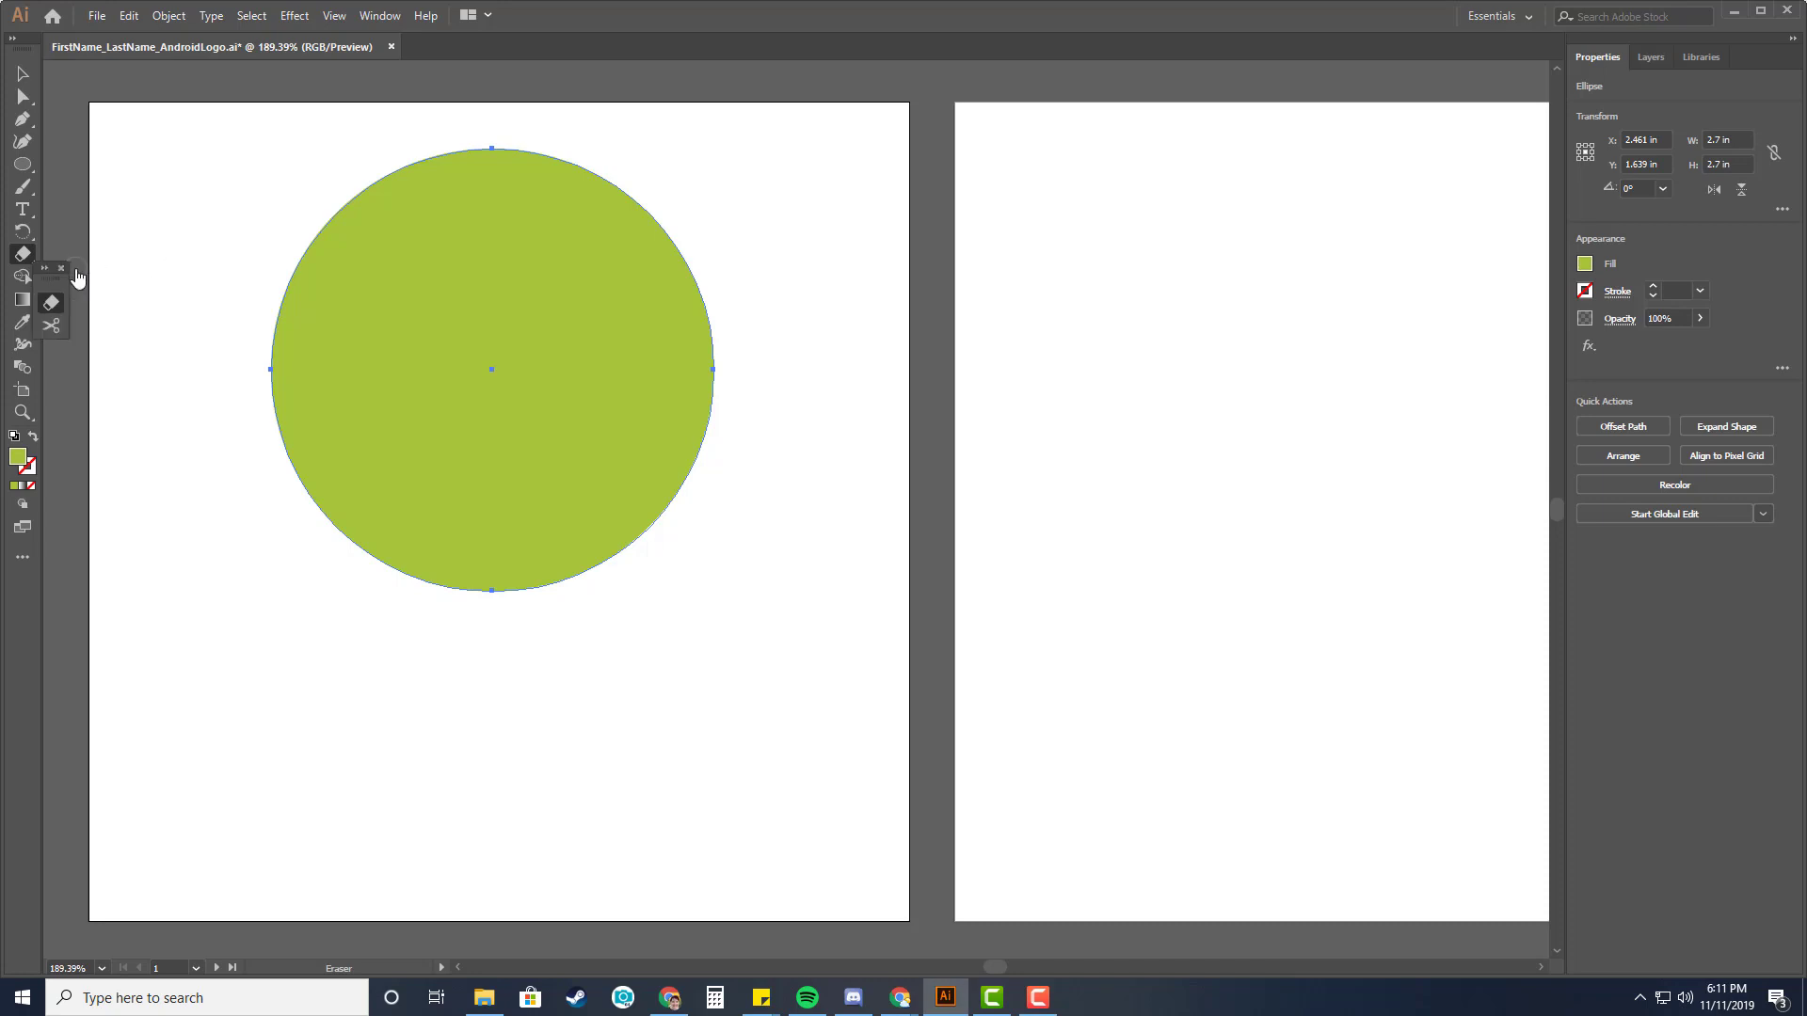
left_click(62, 269)
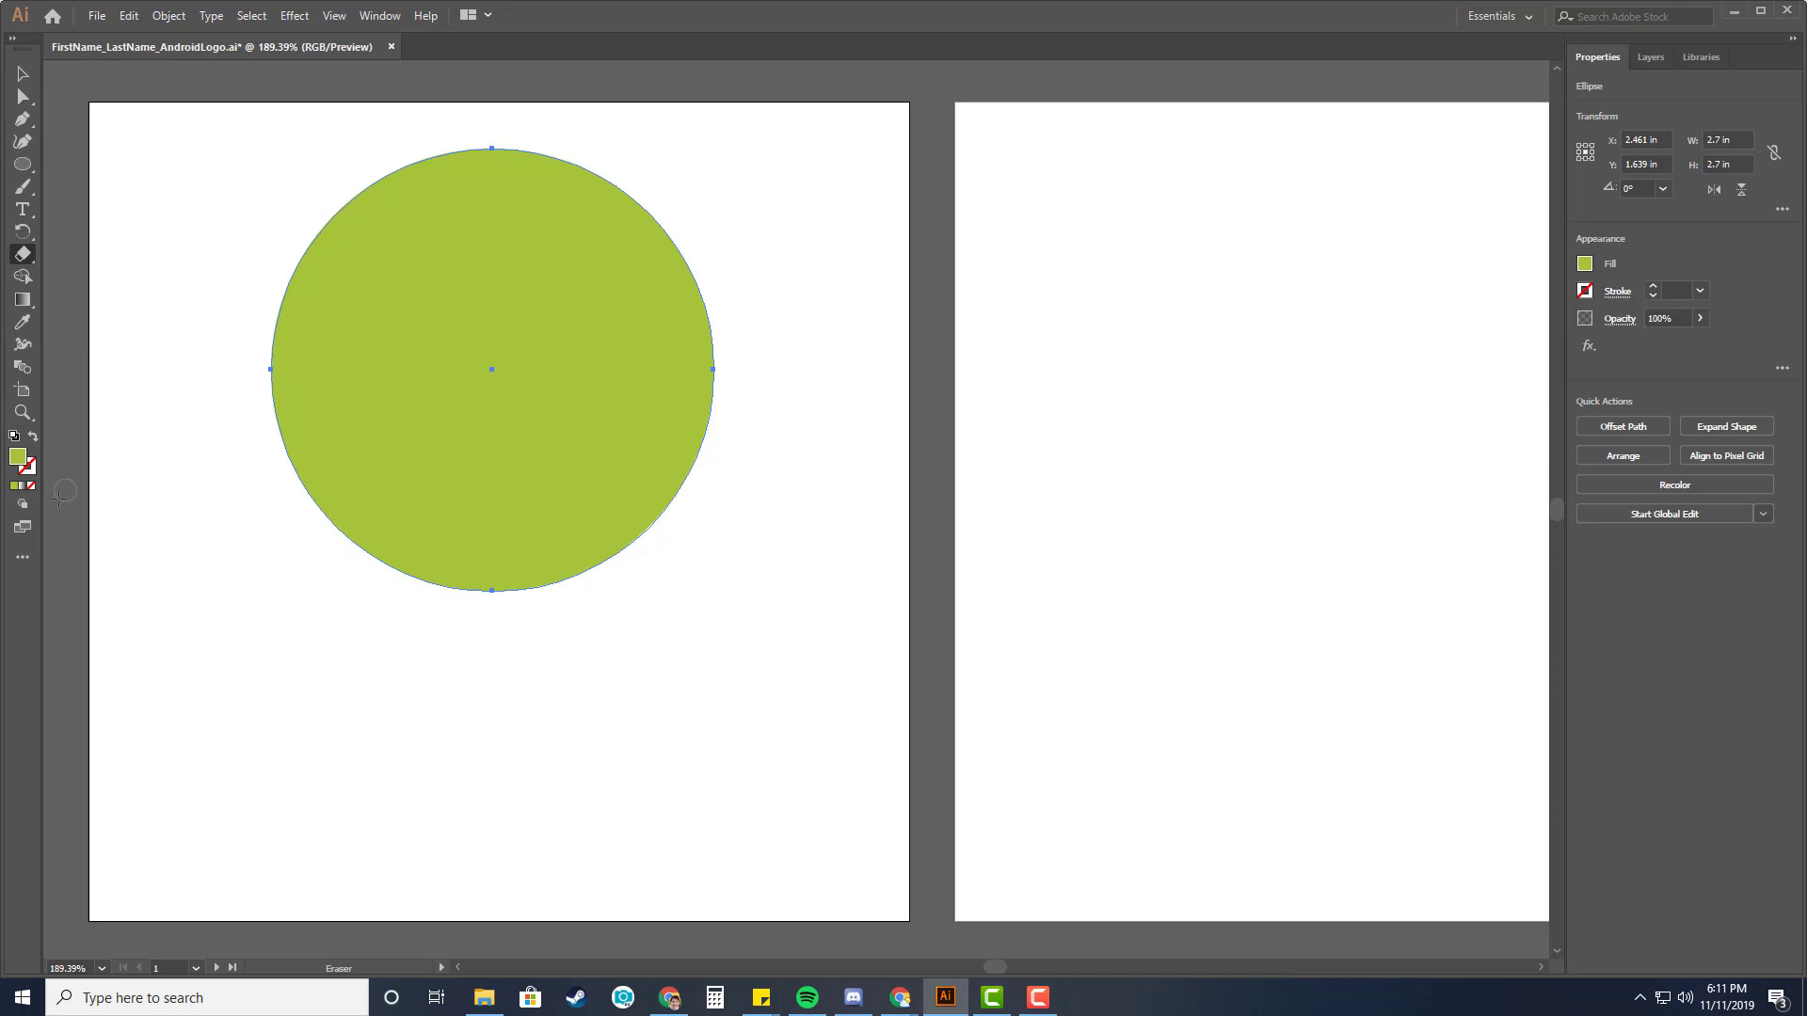
left_click(24, 560)
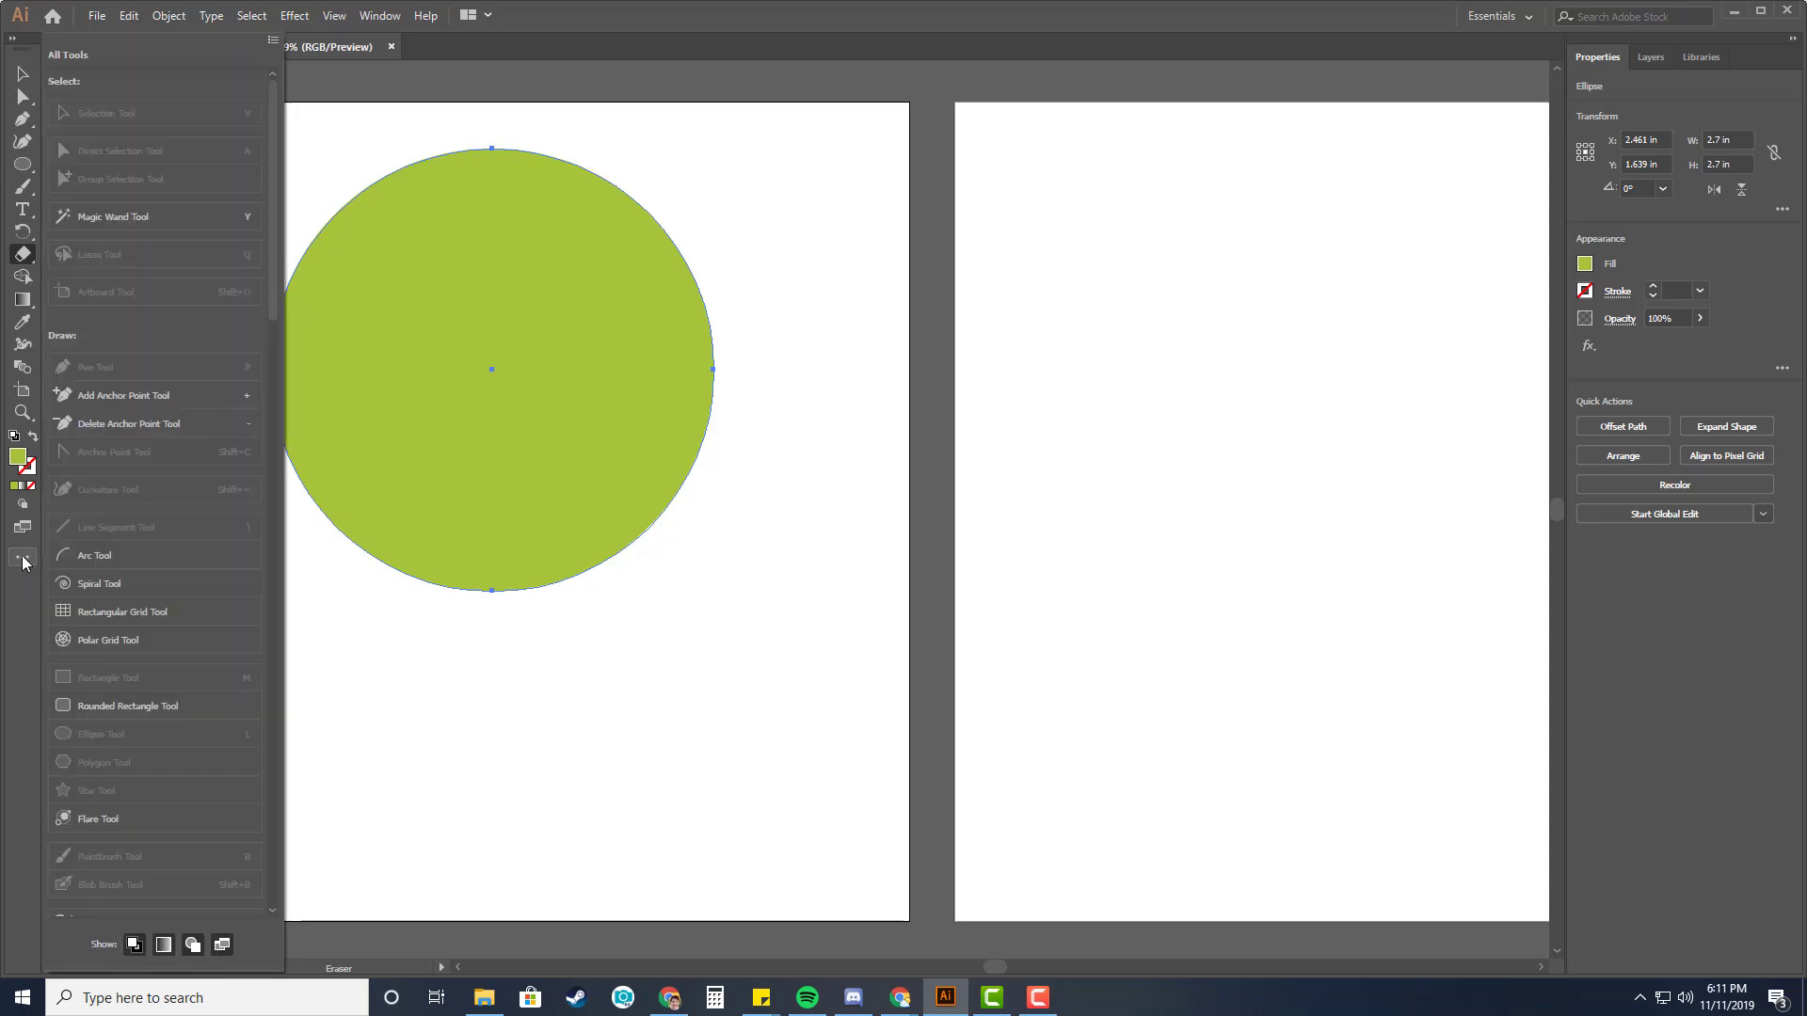
scroll(166, 523, "down", 5)
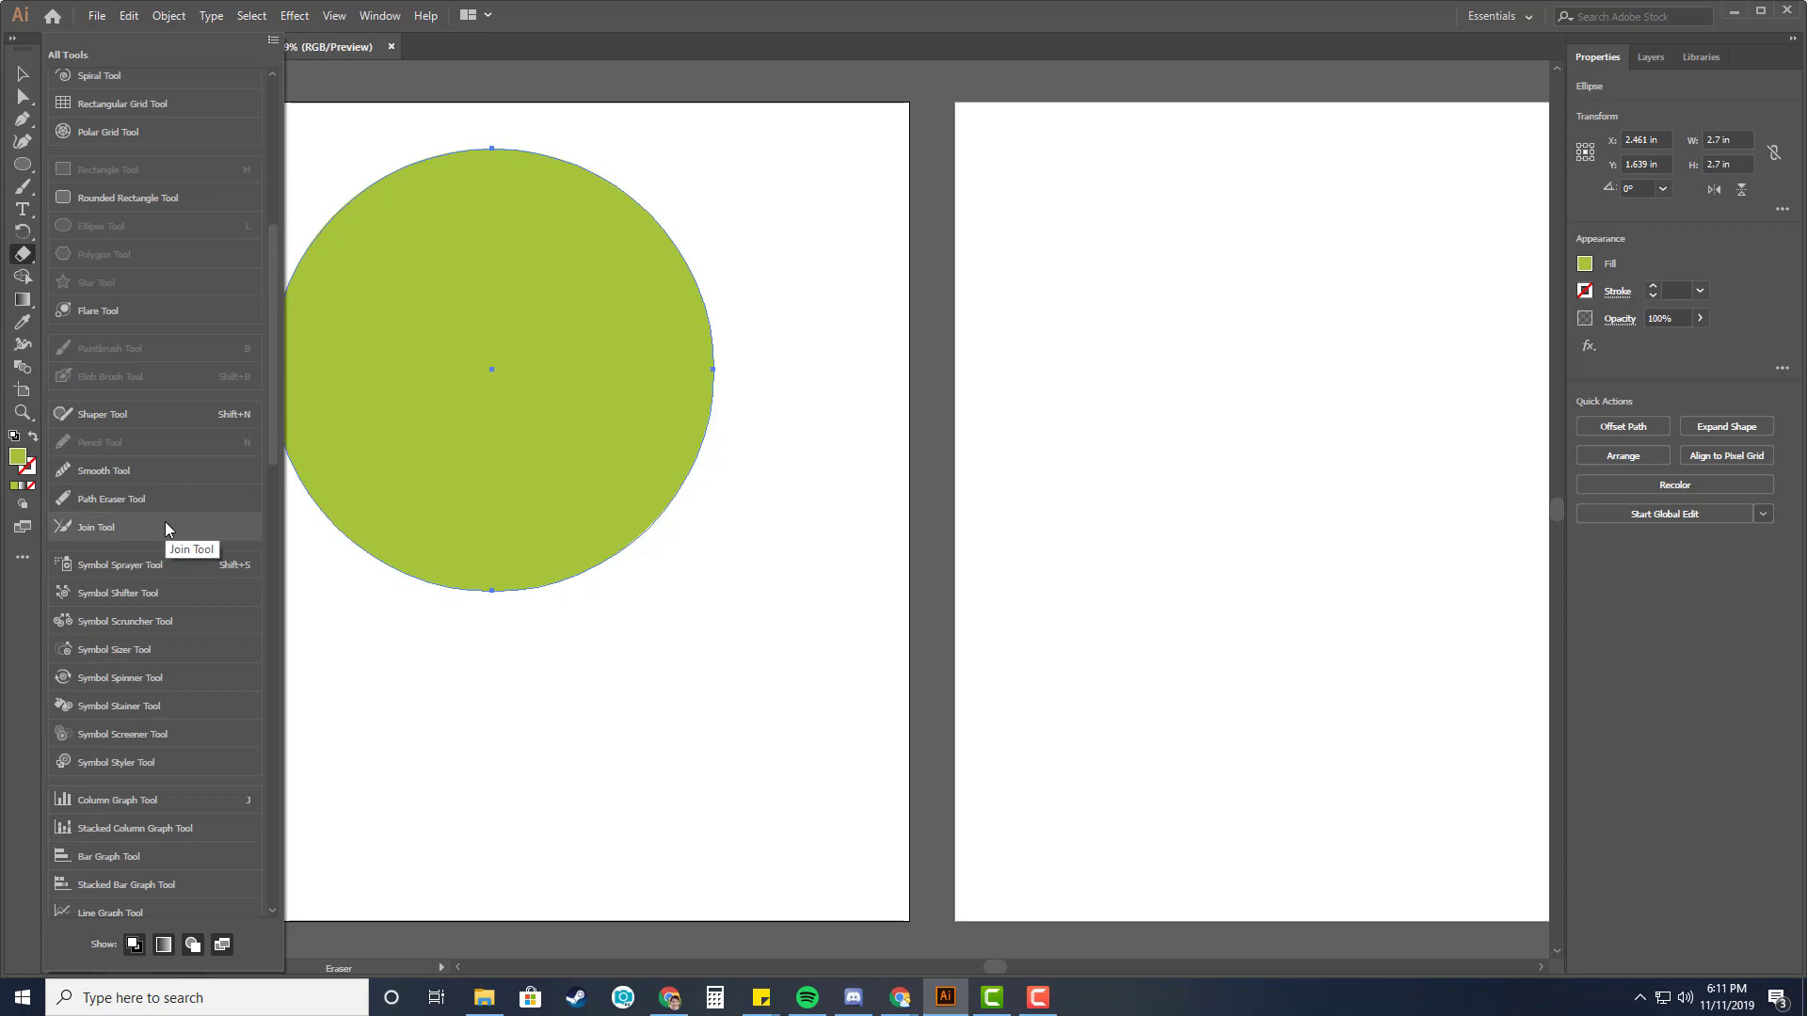
scroll(165, 523, "down", 8)
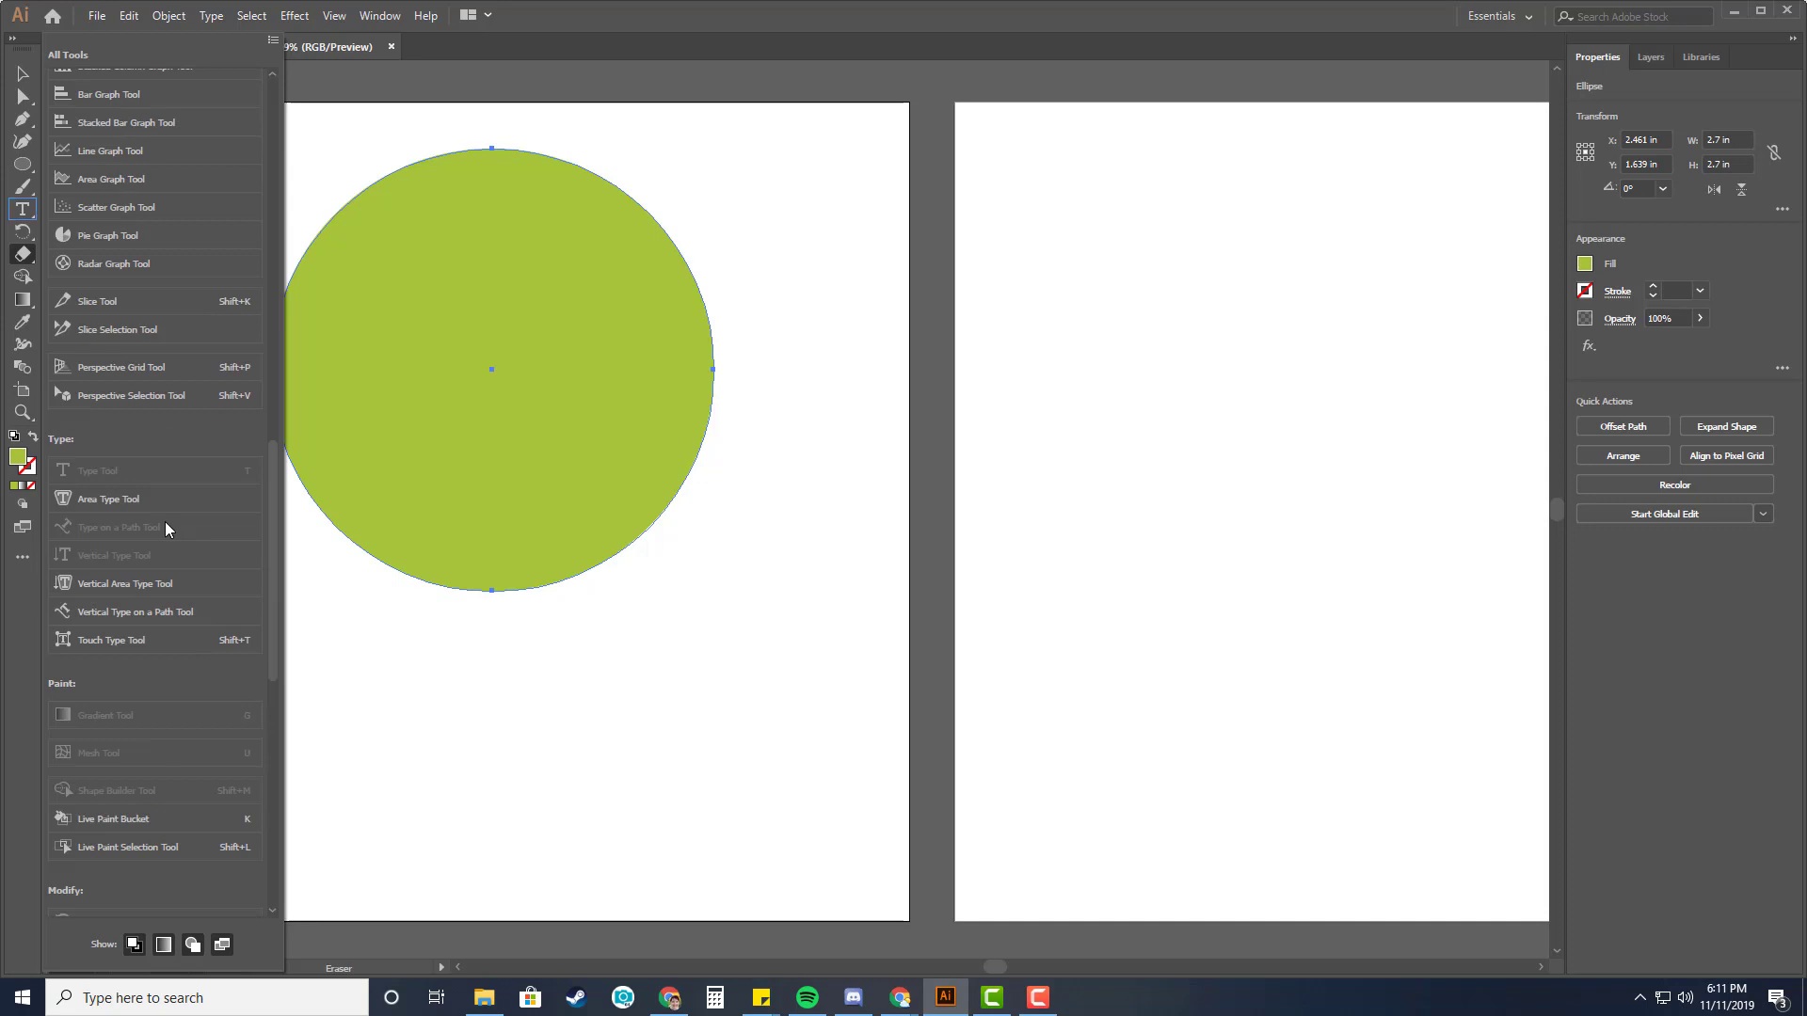
scroll(166, 522, "down", 8)
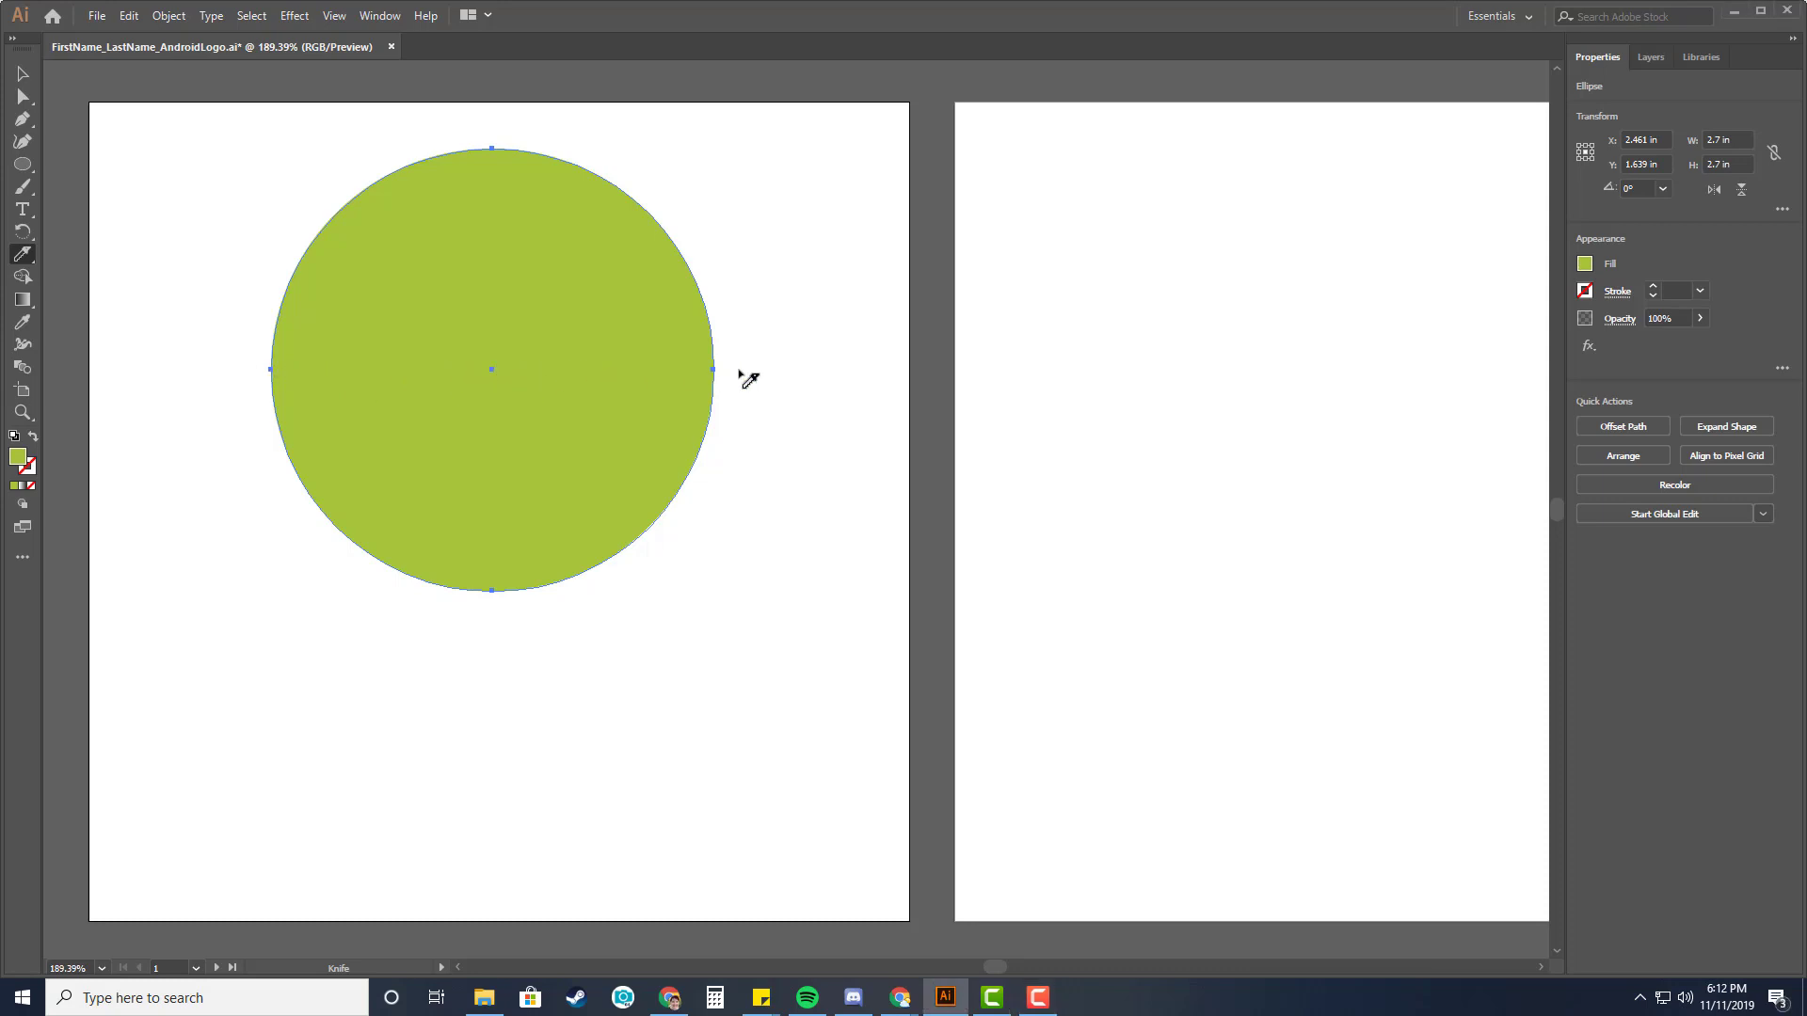
left_click_drag(249, 373, 743, 371)
left_click_drag(742, 372, 742, 372)
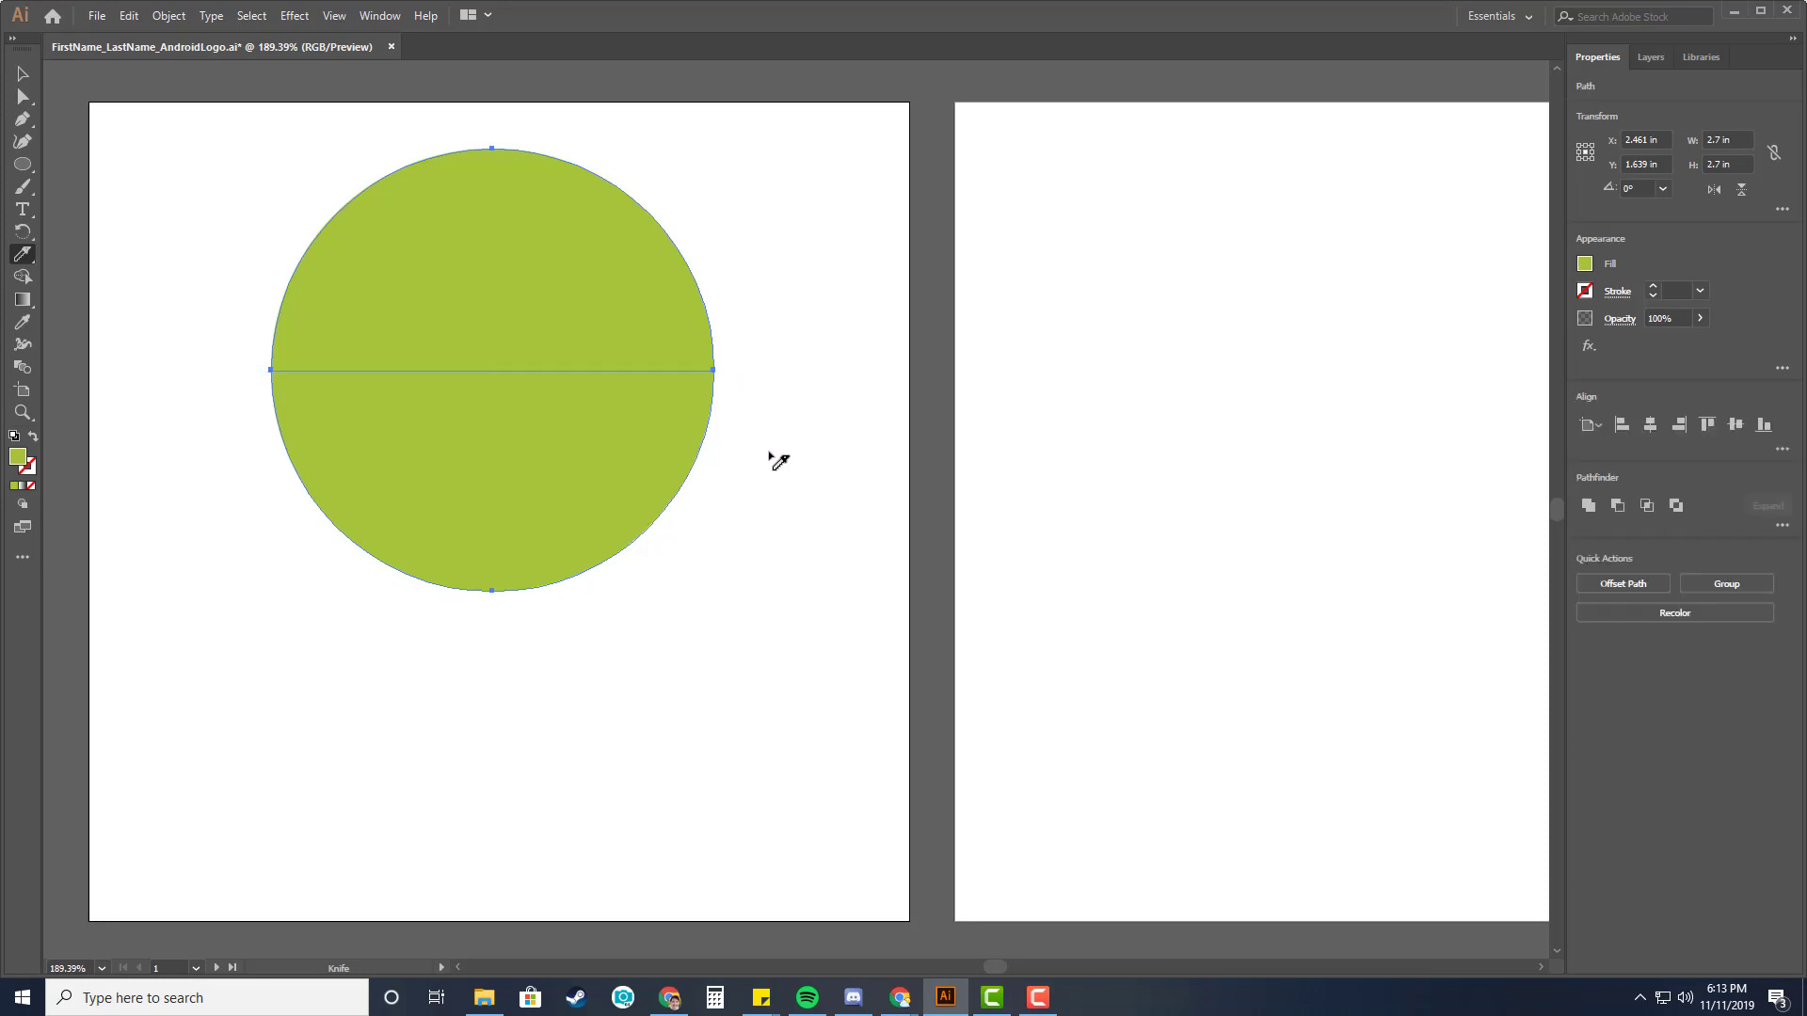
Select the lower half of the cut circle and delete it, leaving a semicircle.
left_click(20, 98)
left_click(158, 211)
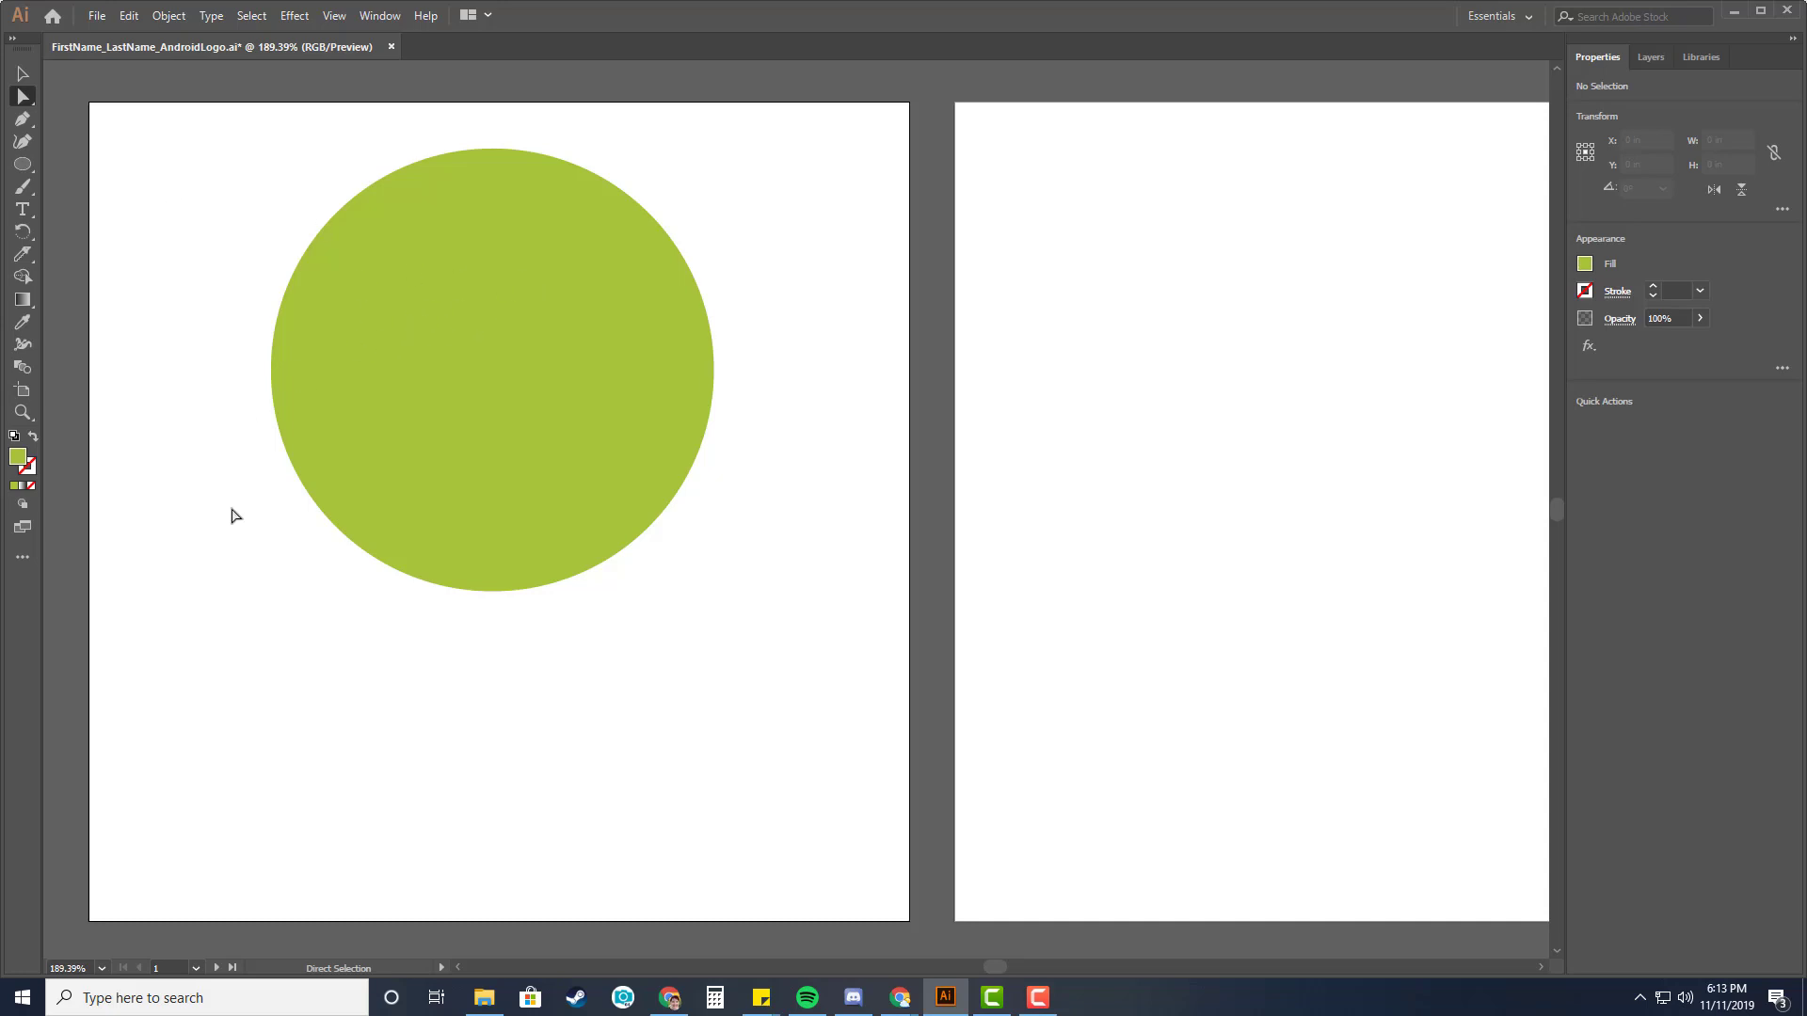
left_click(442, 518)
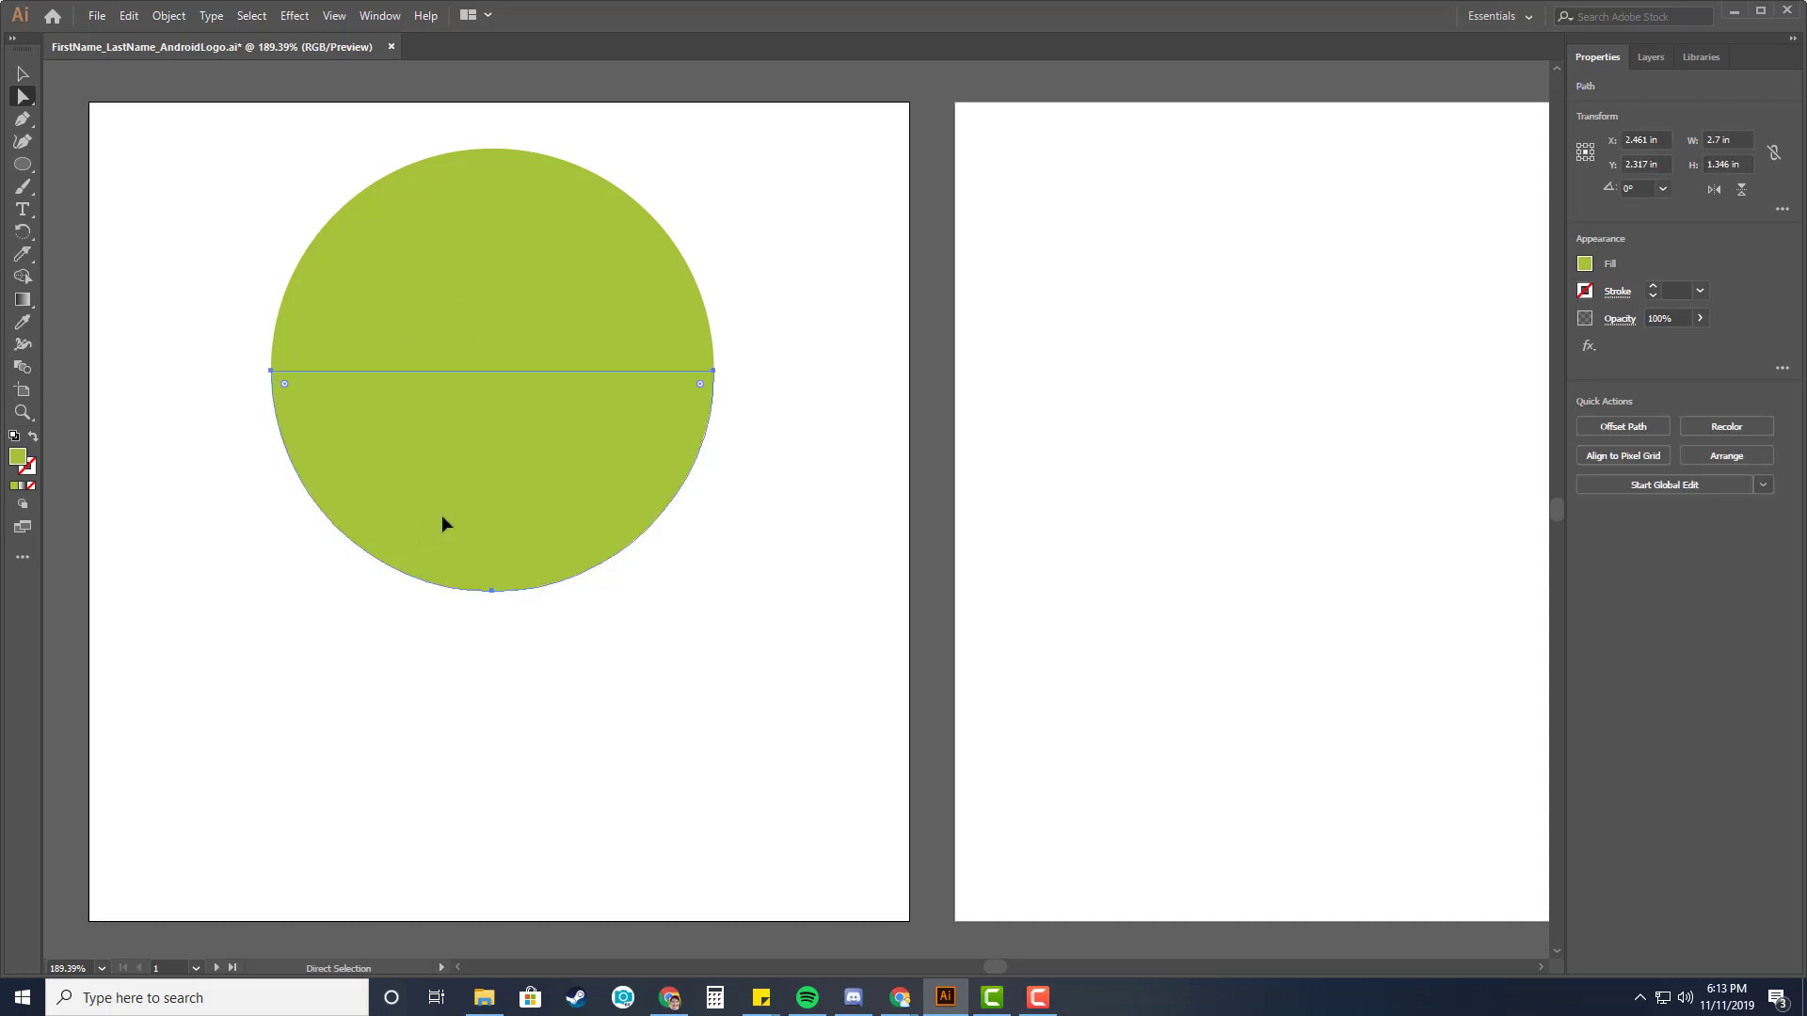
key("Delete")
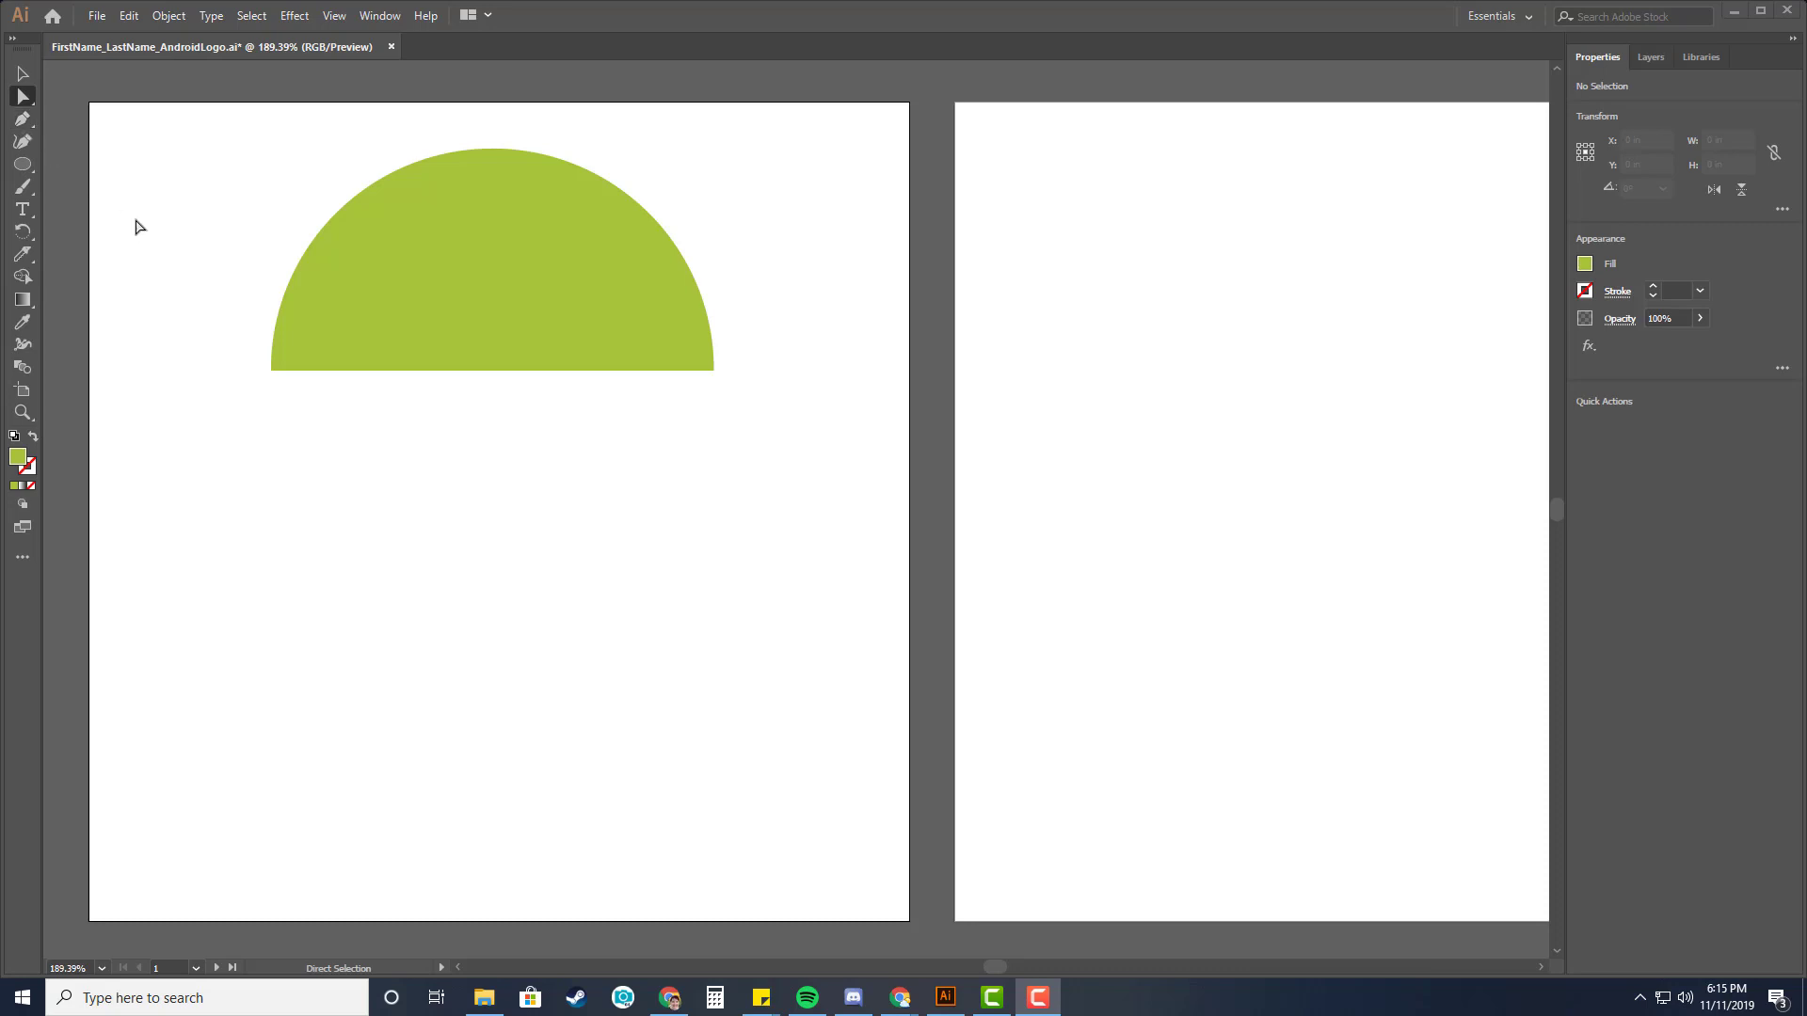
Switch to the Pen tool and set the stroke color to hex a4c439.
left_click(551, 15)
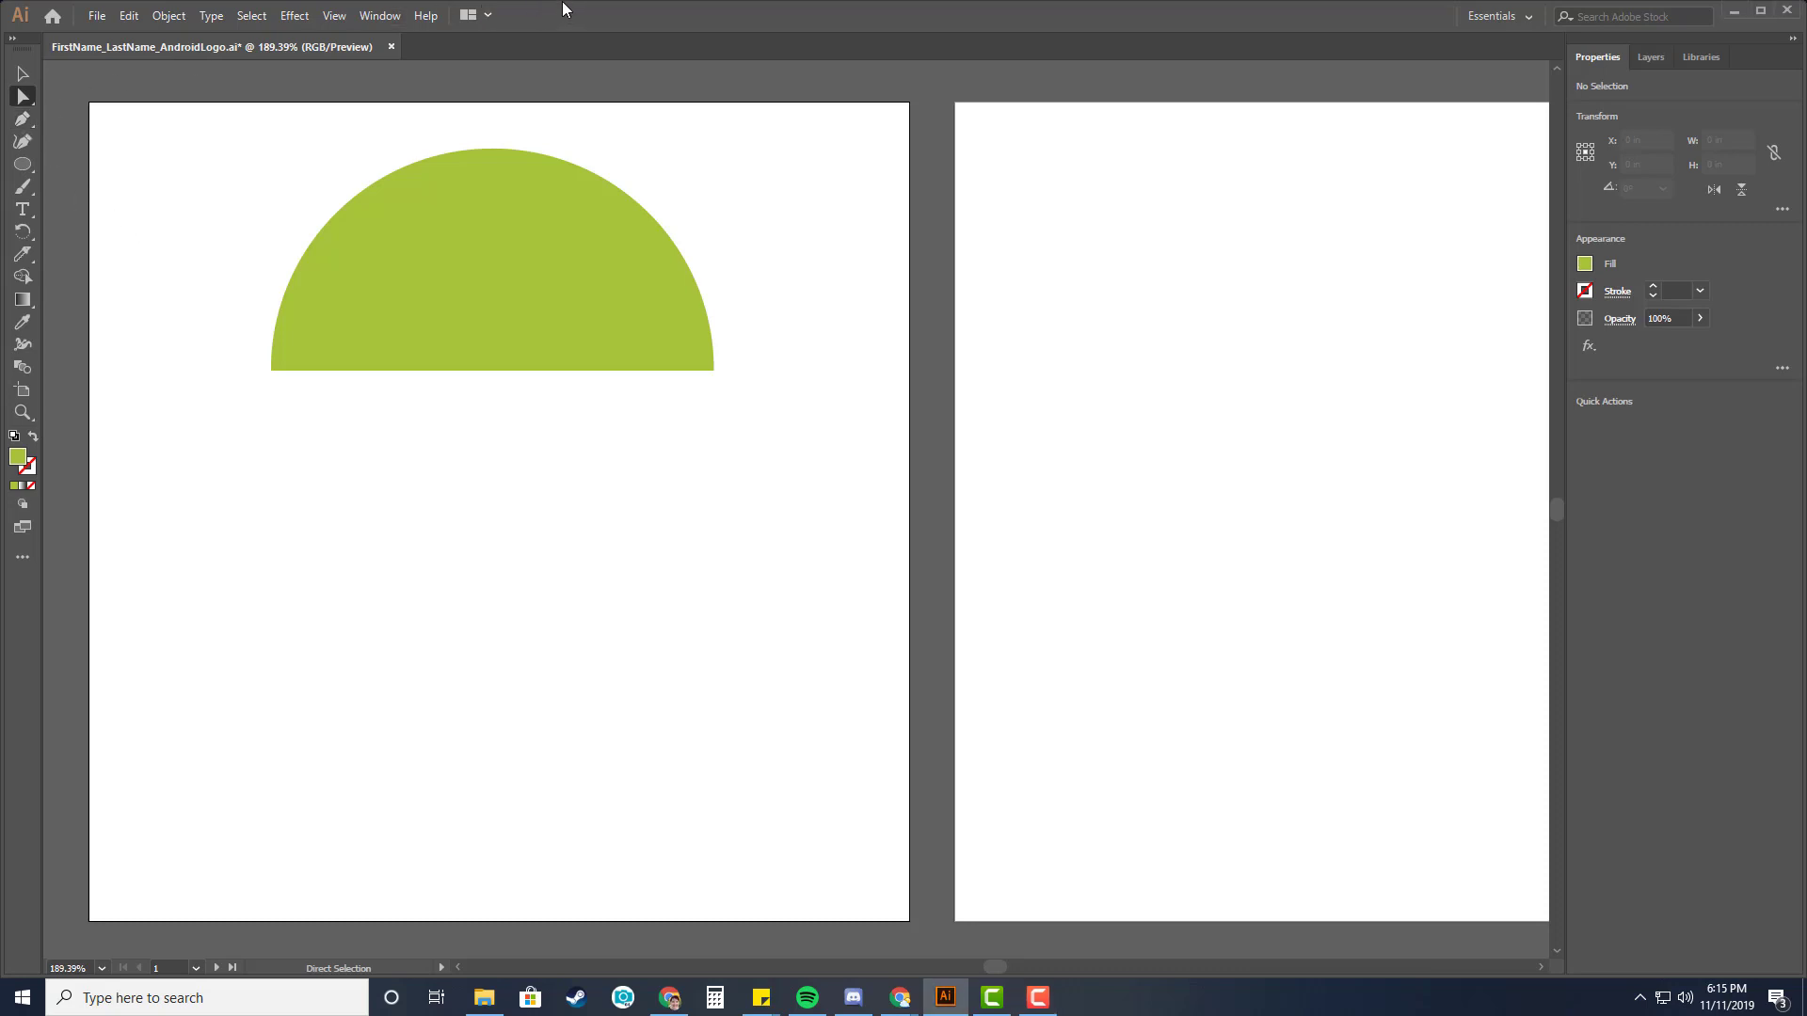
key("p")
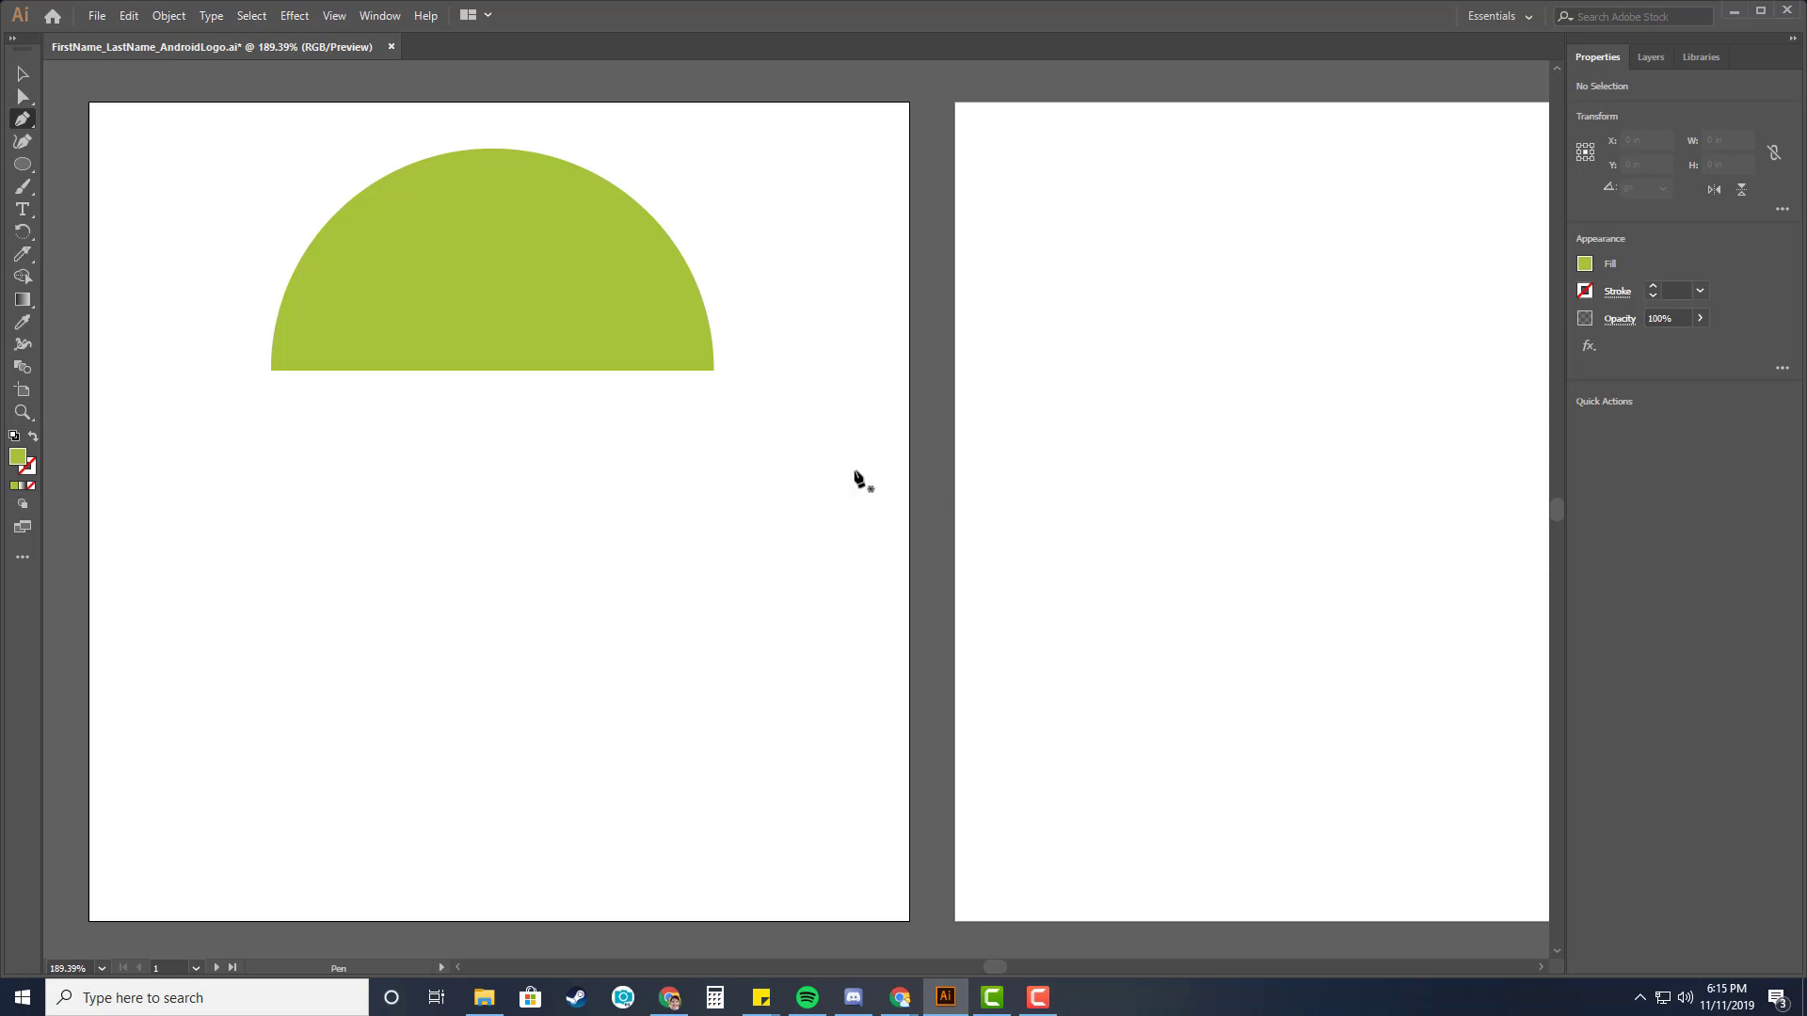
left_click(1589, 295)
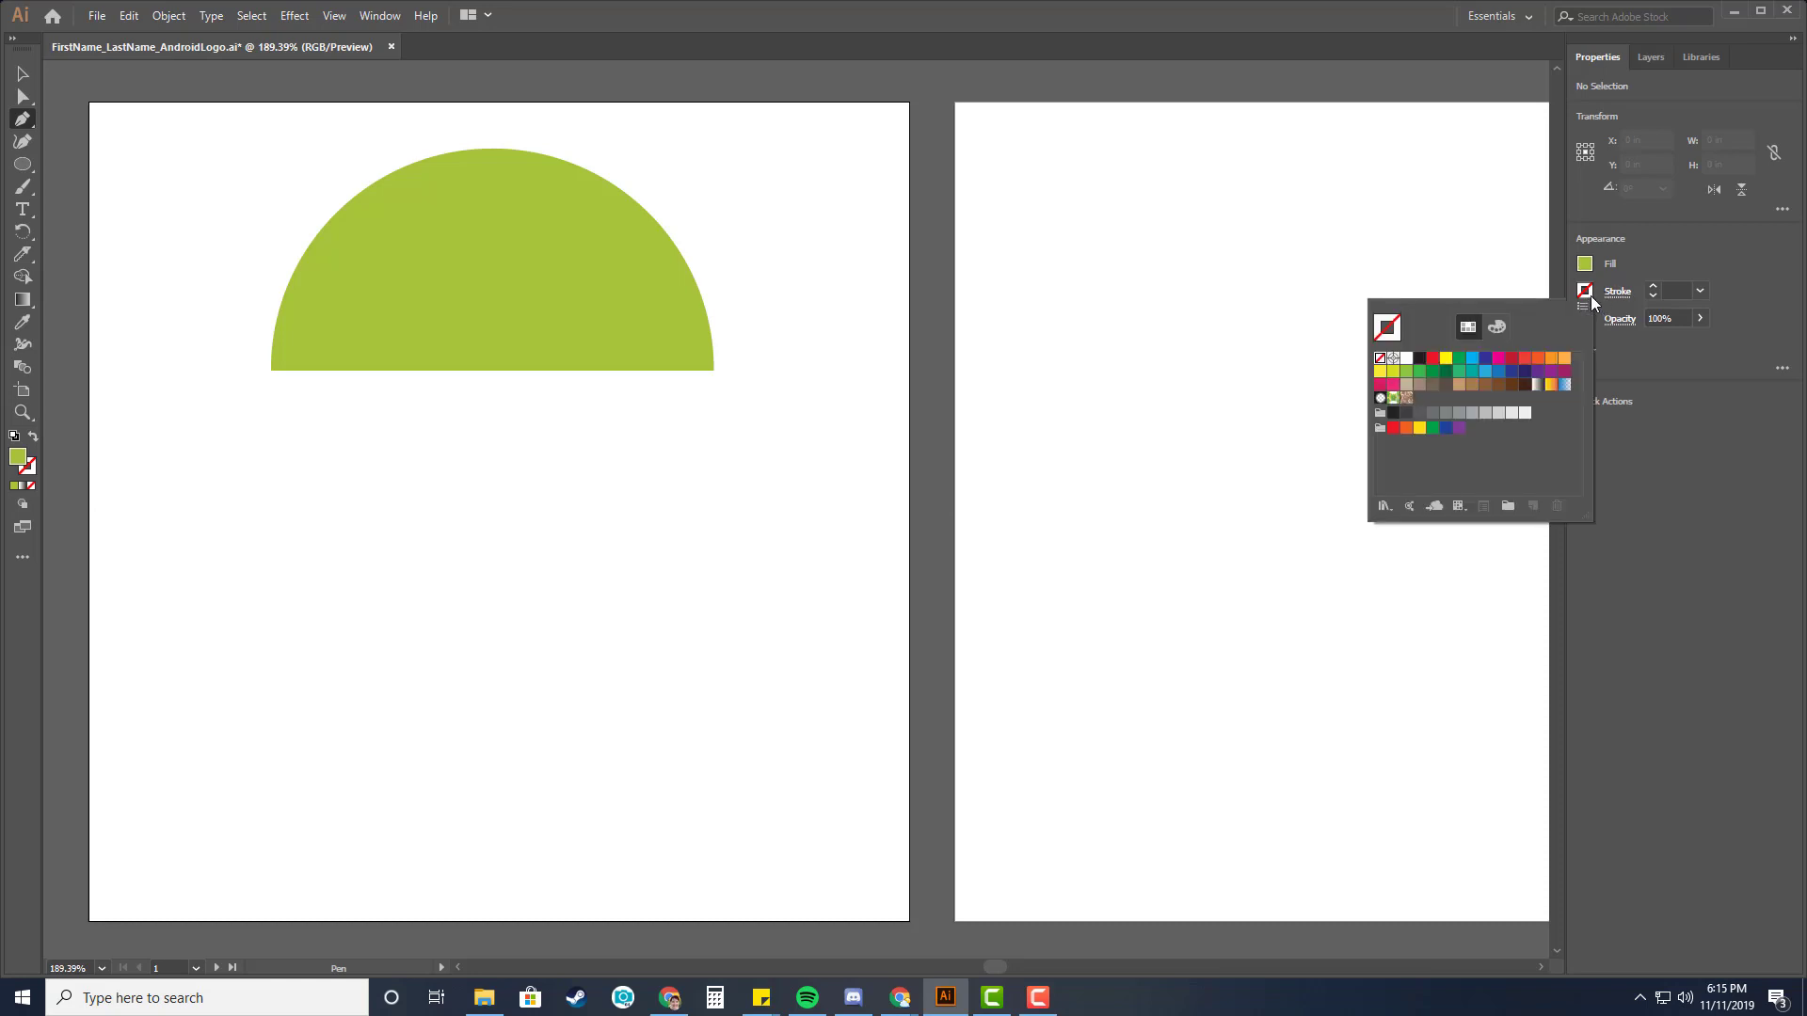
left_click(1590, 296)
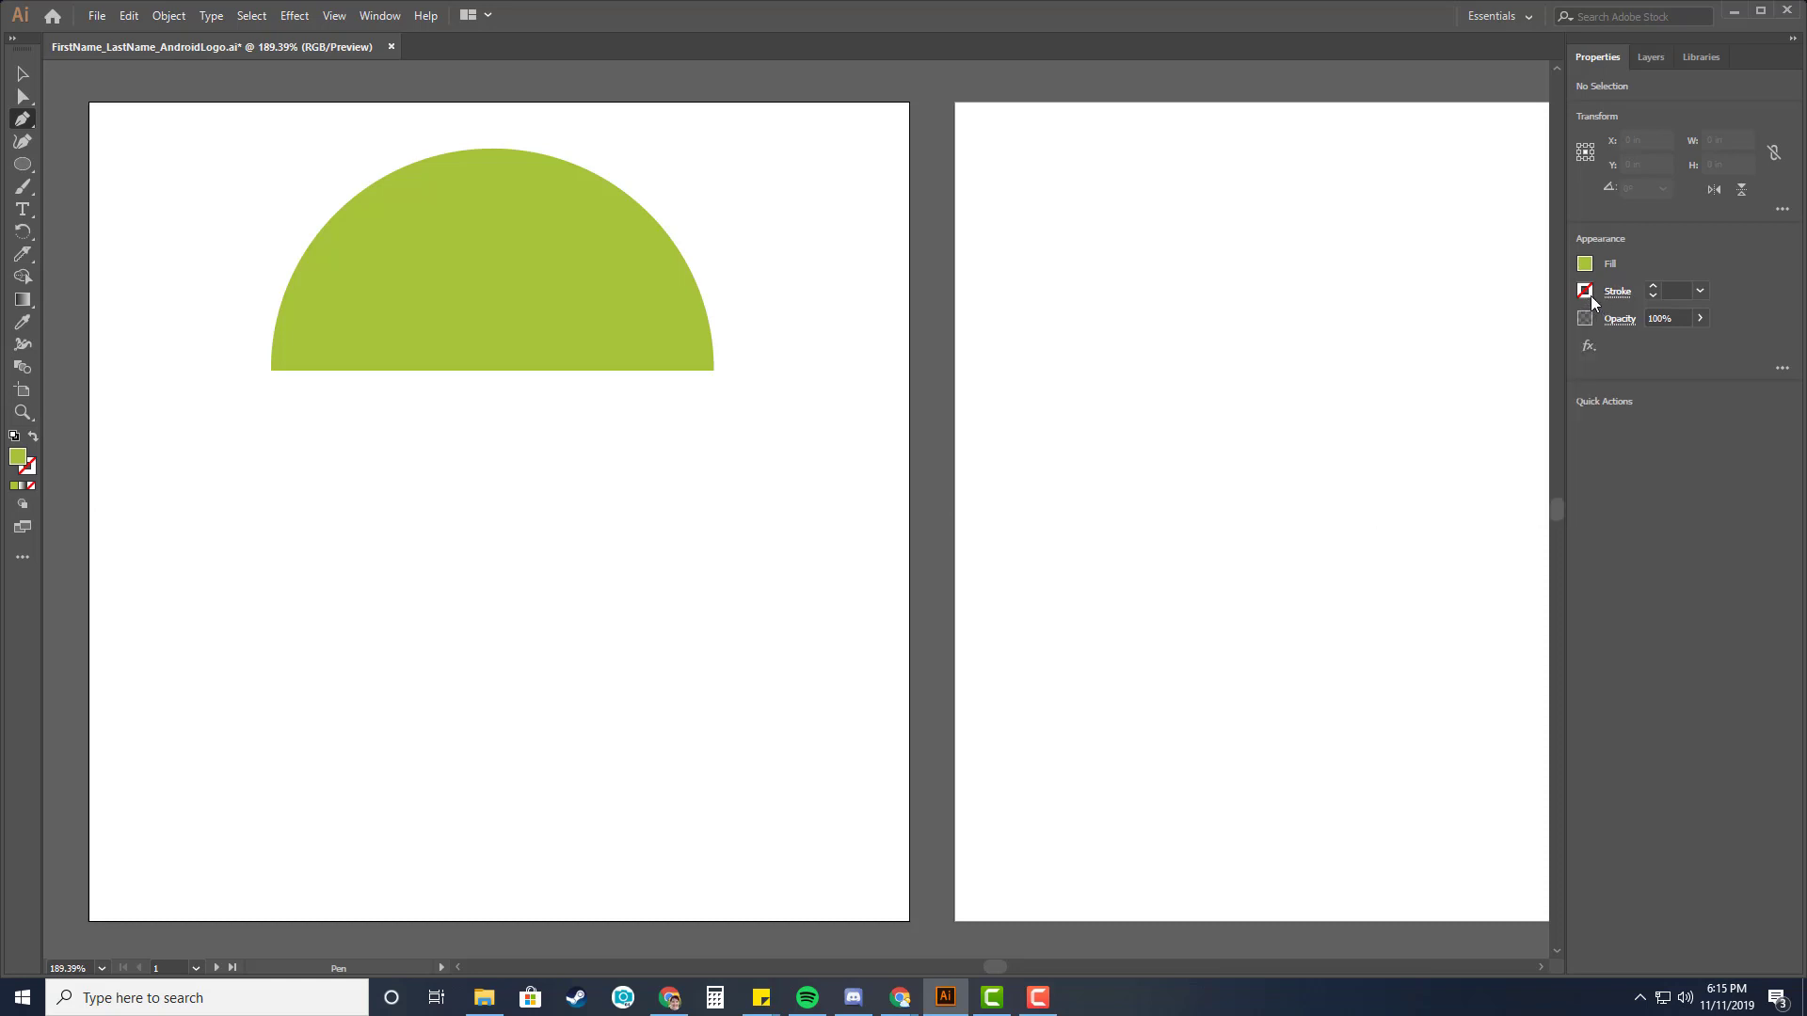
double_click(22, 463)
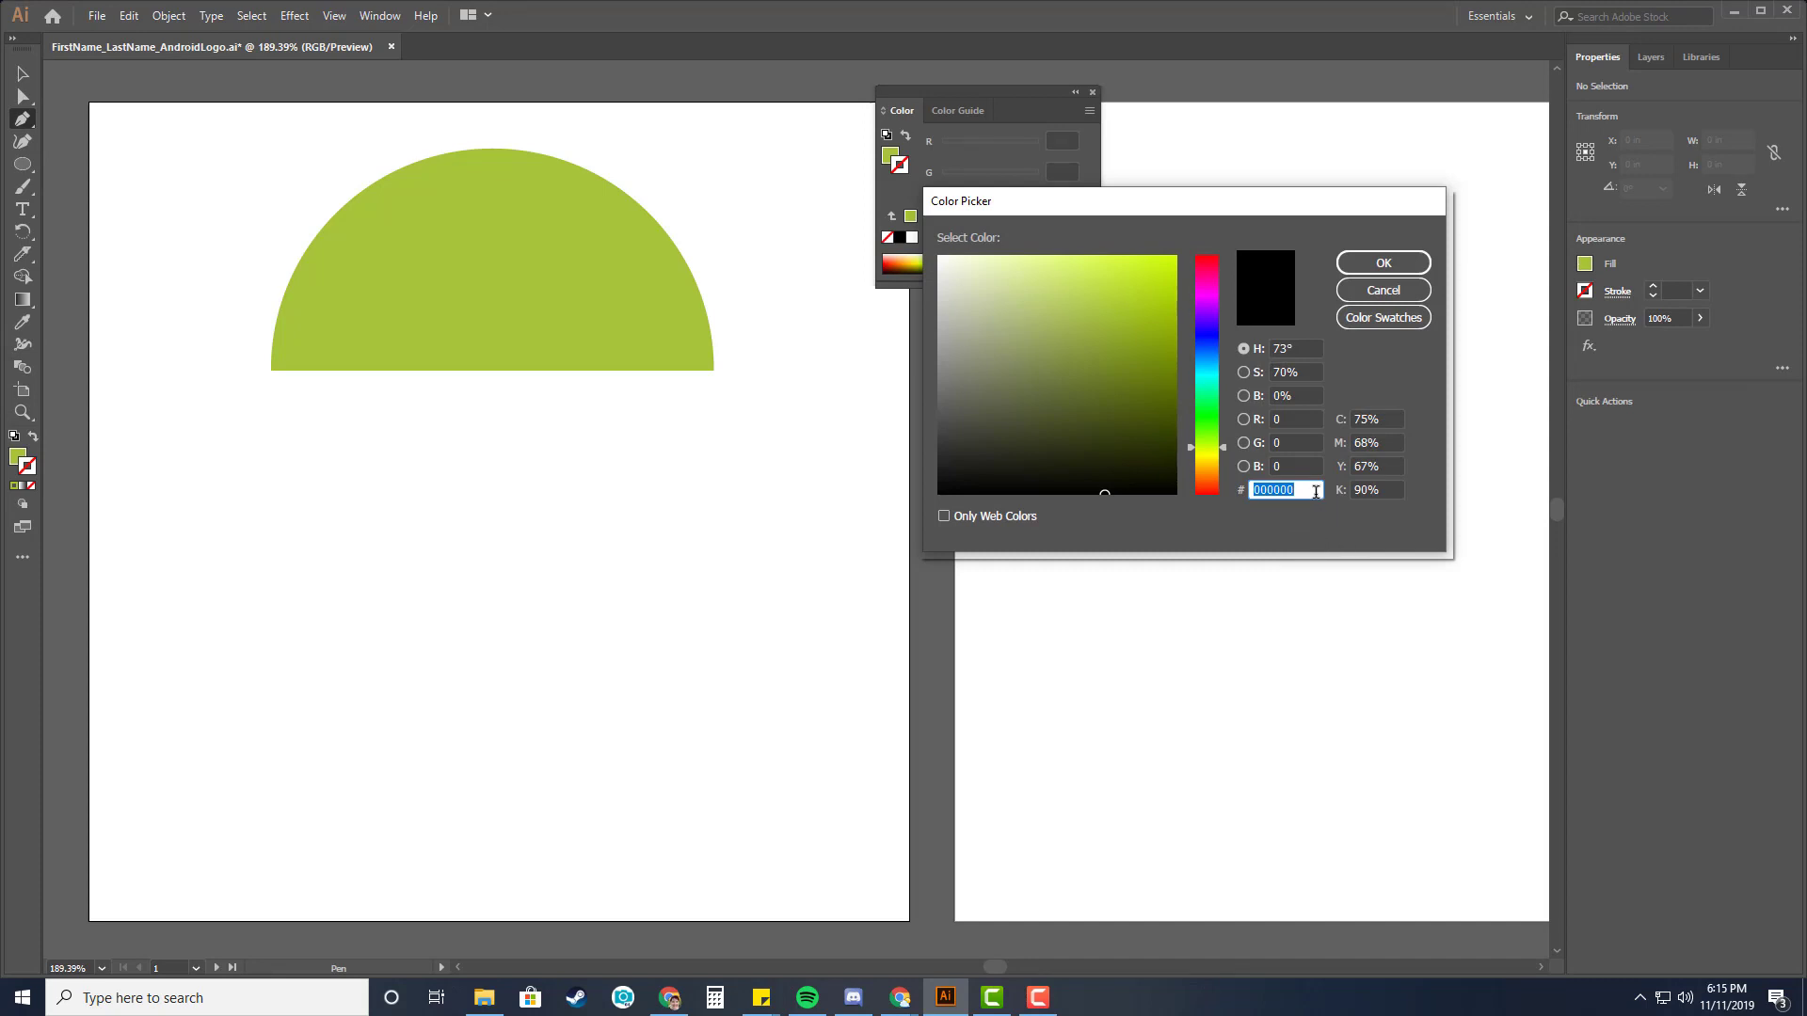
type("a4c439")
left_click(1303, 466)
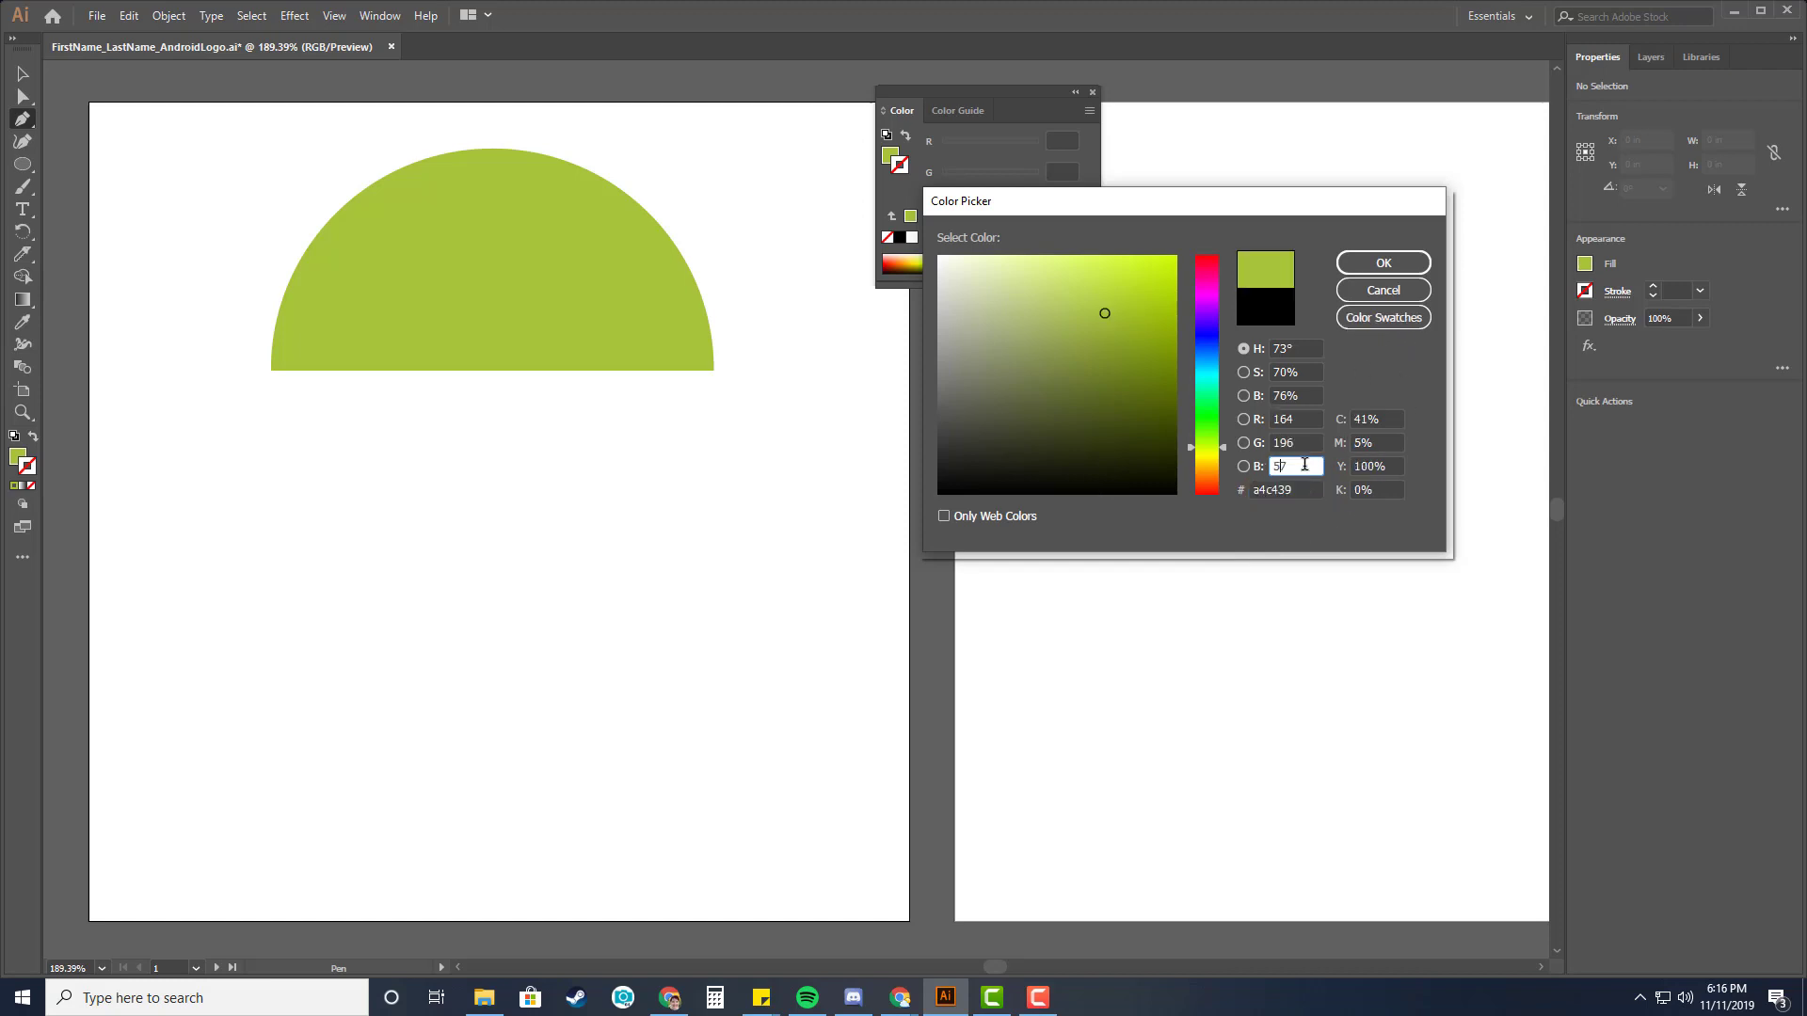
left_click(1401, 269)
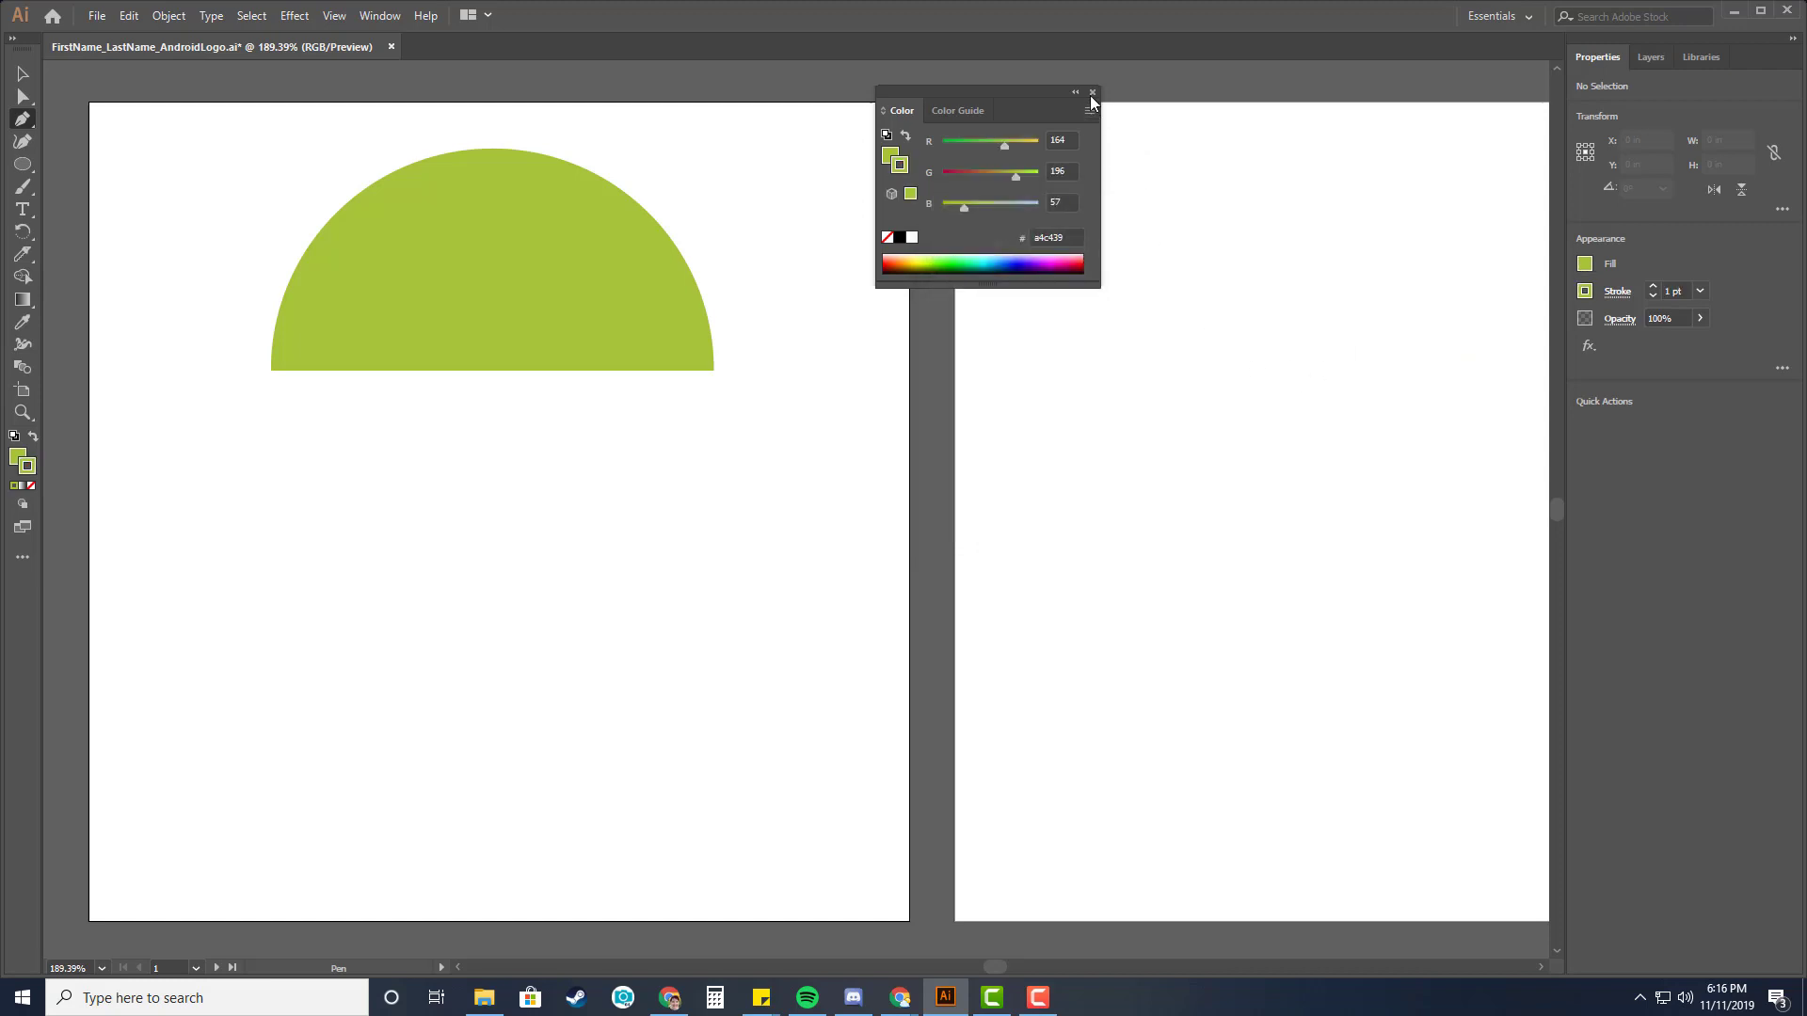
left_click(1092, 93)
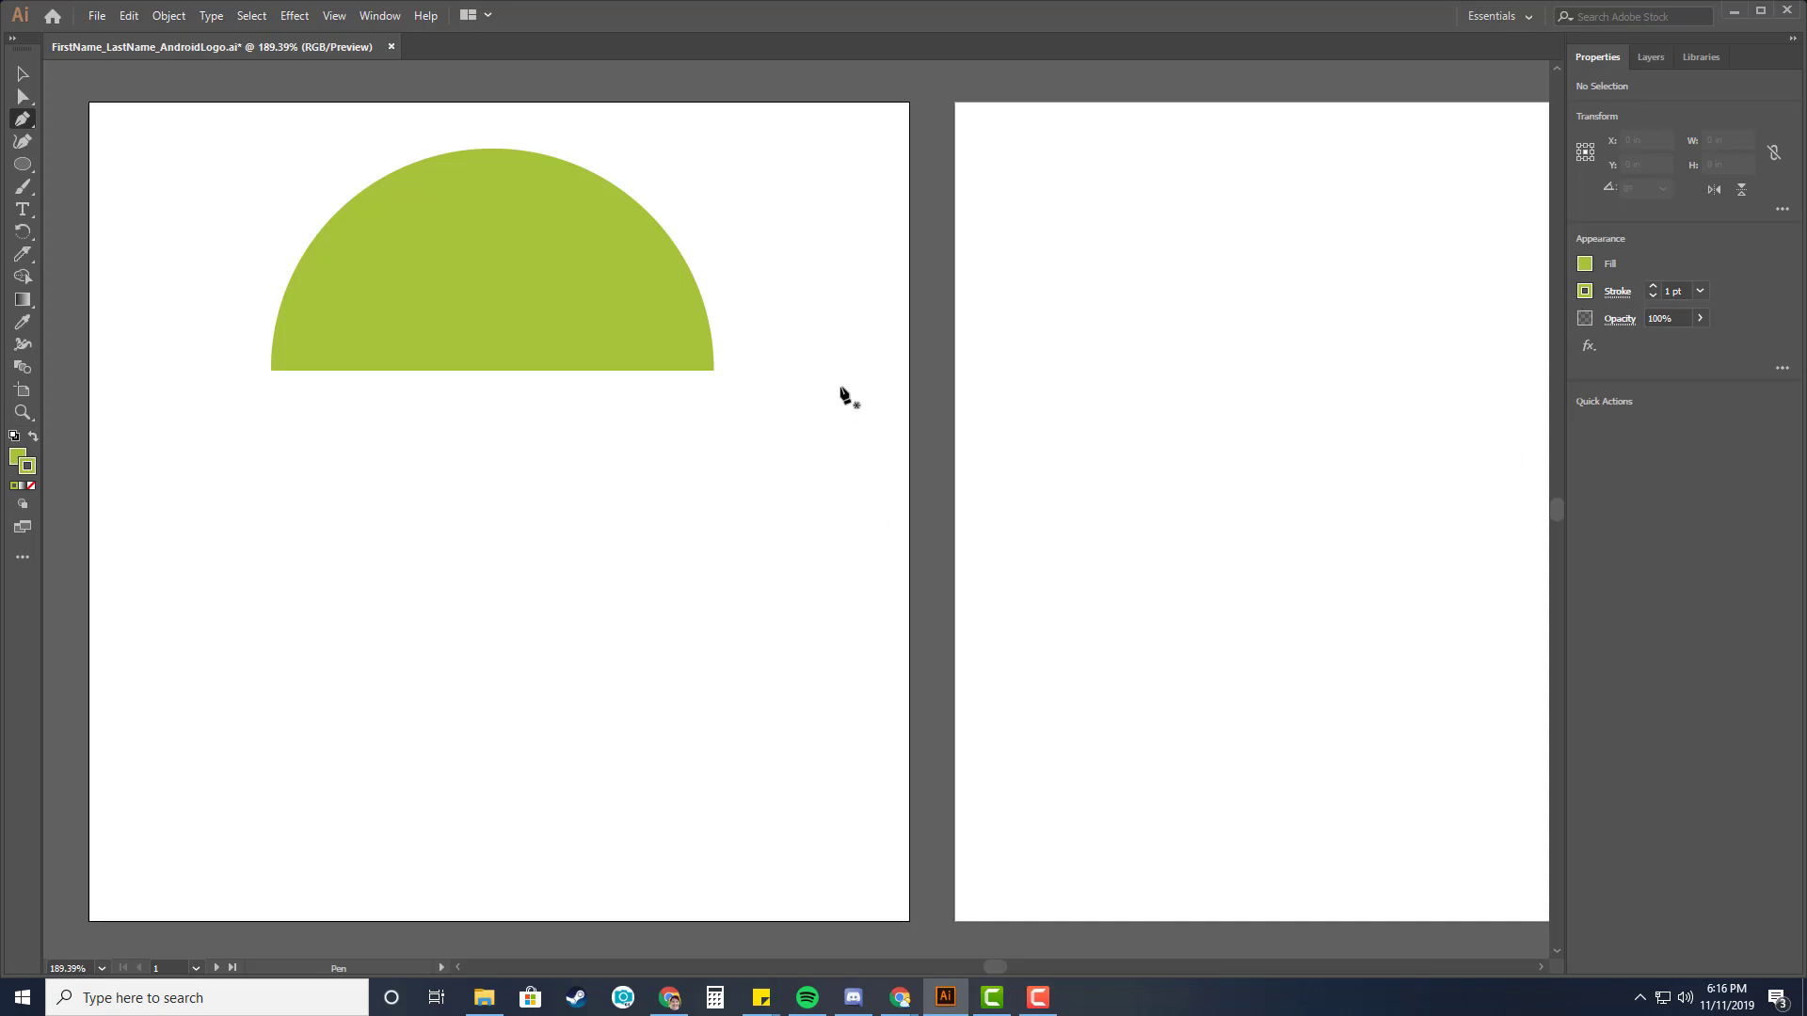
Draw a vertical line about 0.6 in long beside the semicircle and set its stroke weight to 6 pt.
left_click(820, 293)
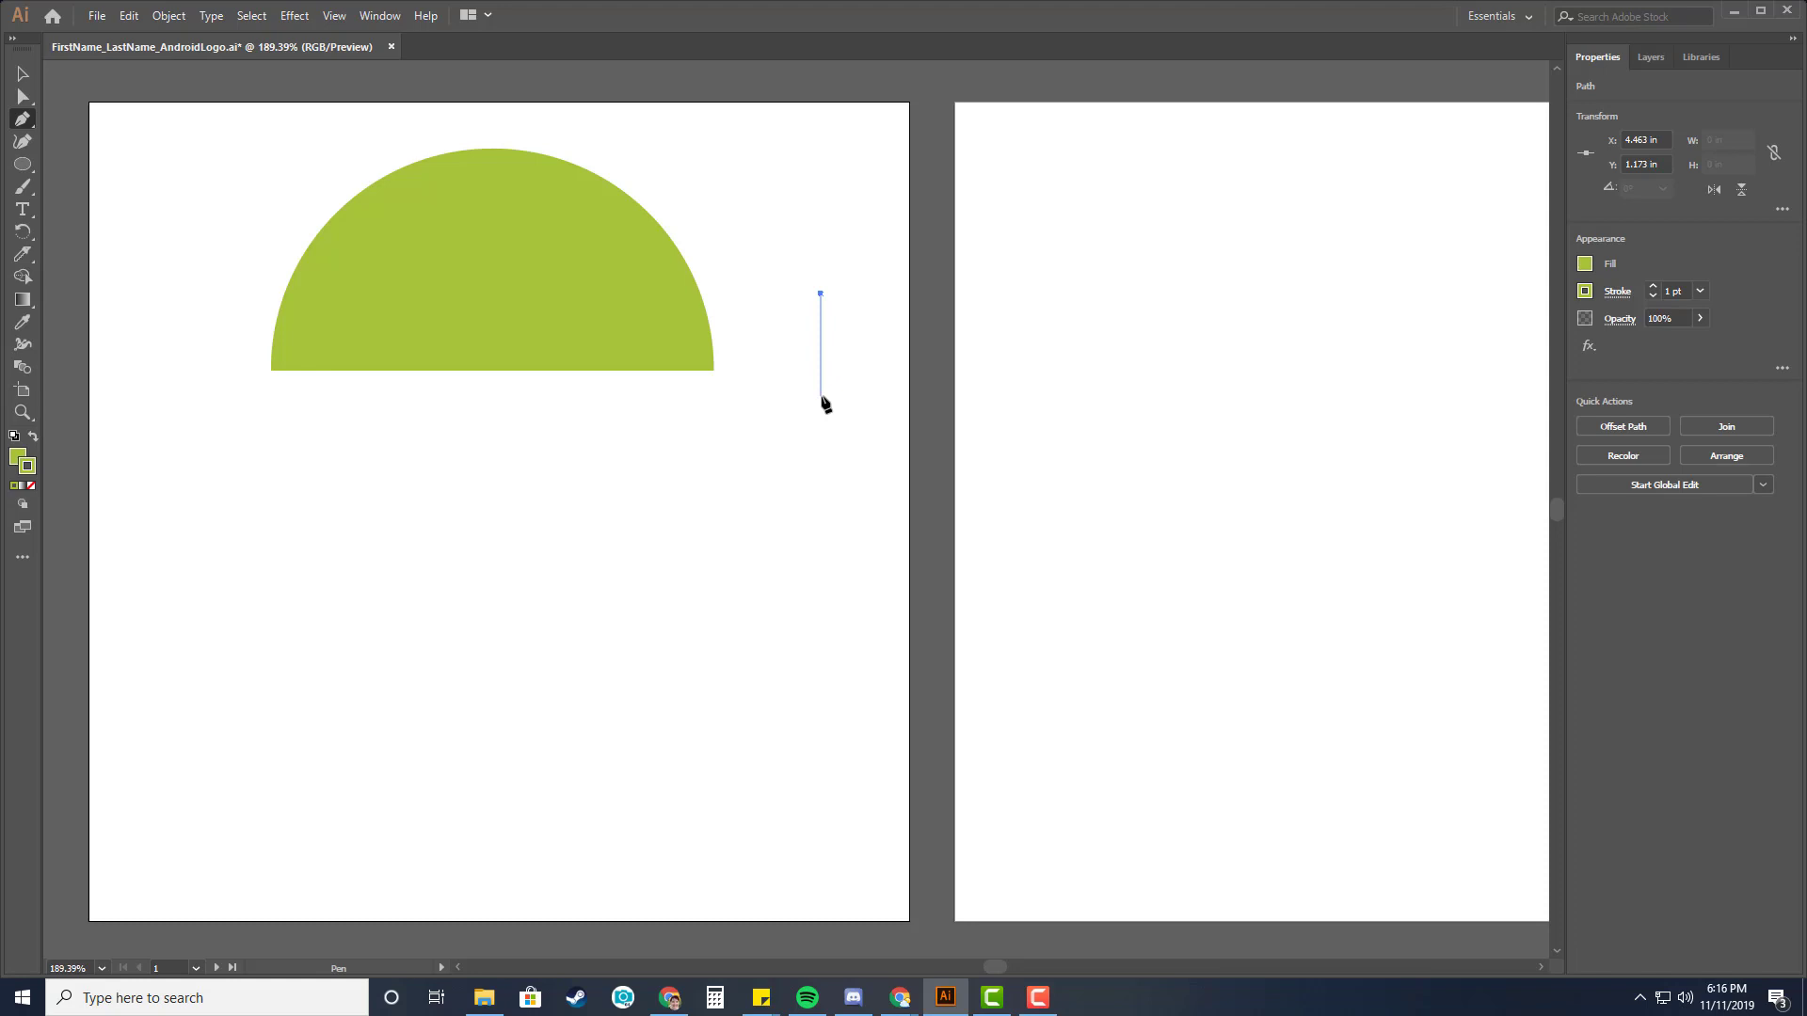
left_click(820, 396)
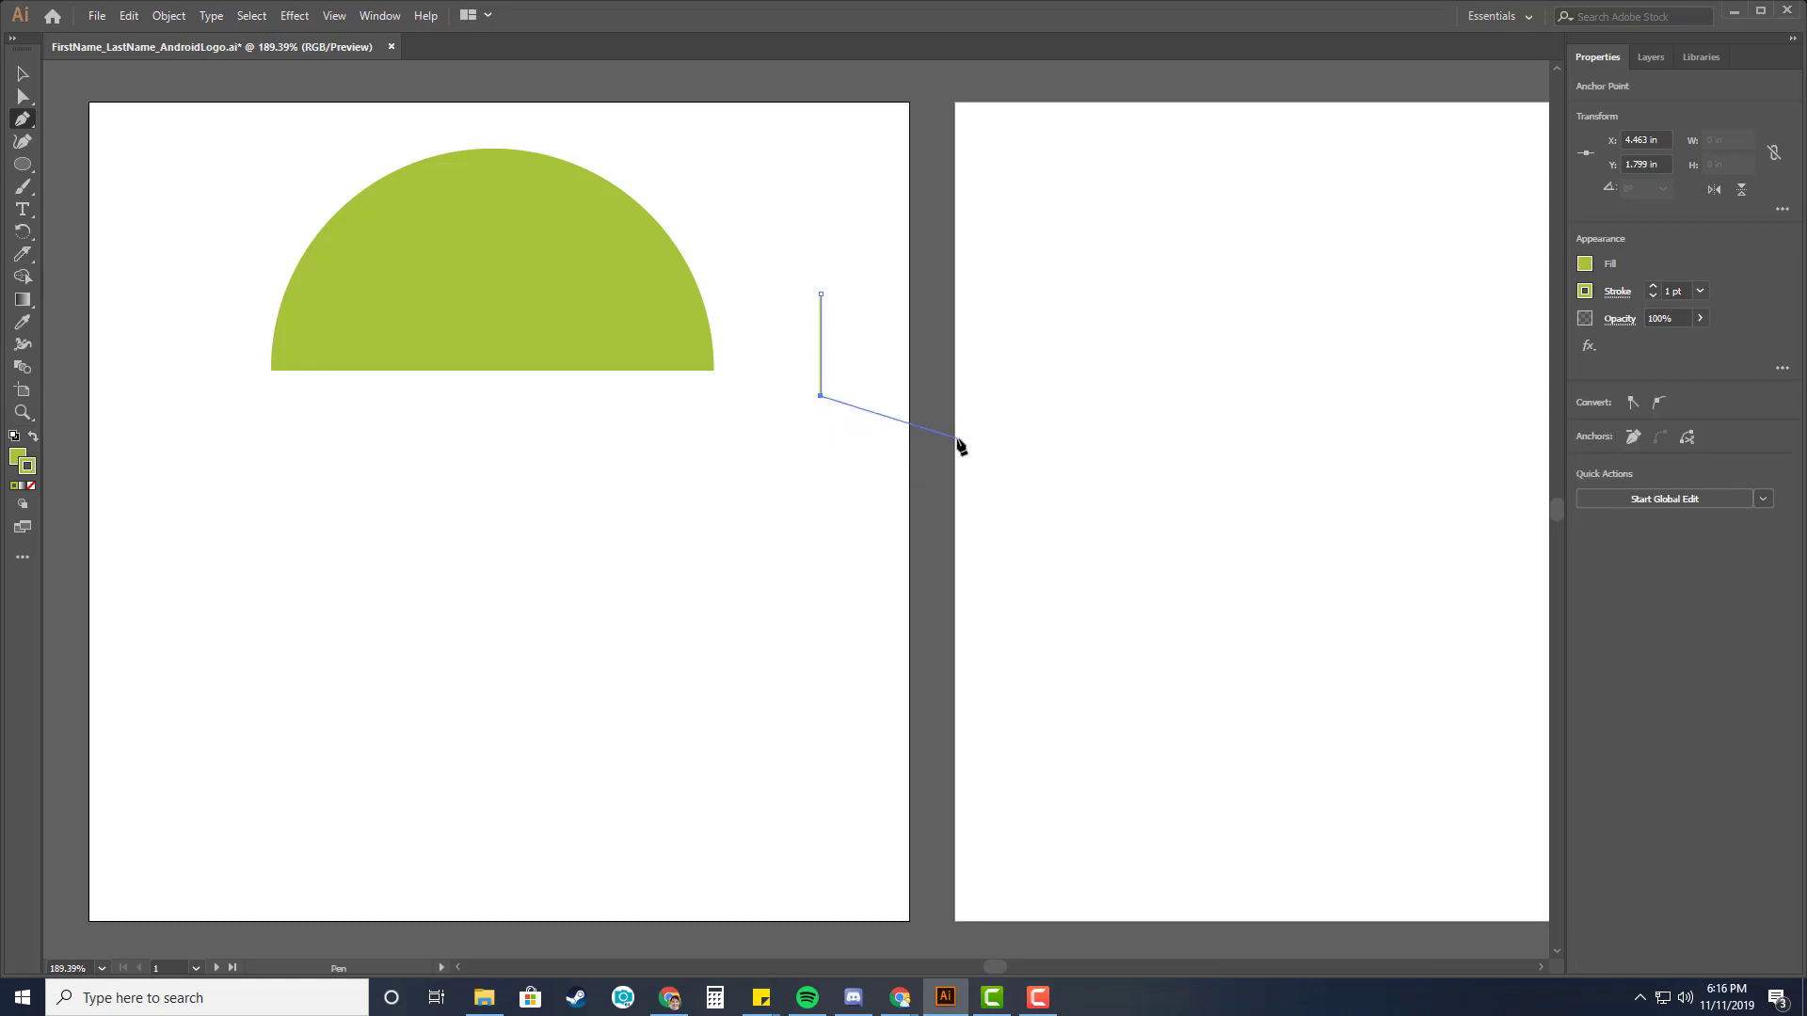
key("Escape")
left_click(1652, 286)
left_click(1652, 286)
left_click(1652, 286)
left_click(1652, 287)
left_click(1653, 286)
Give the line's stroke round caps.
left_click(1781, 371)
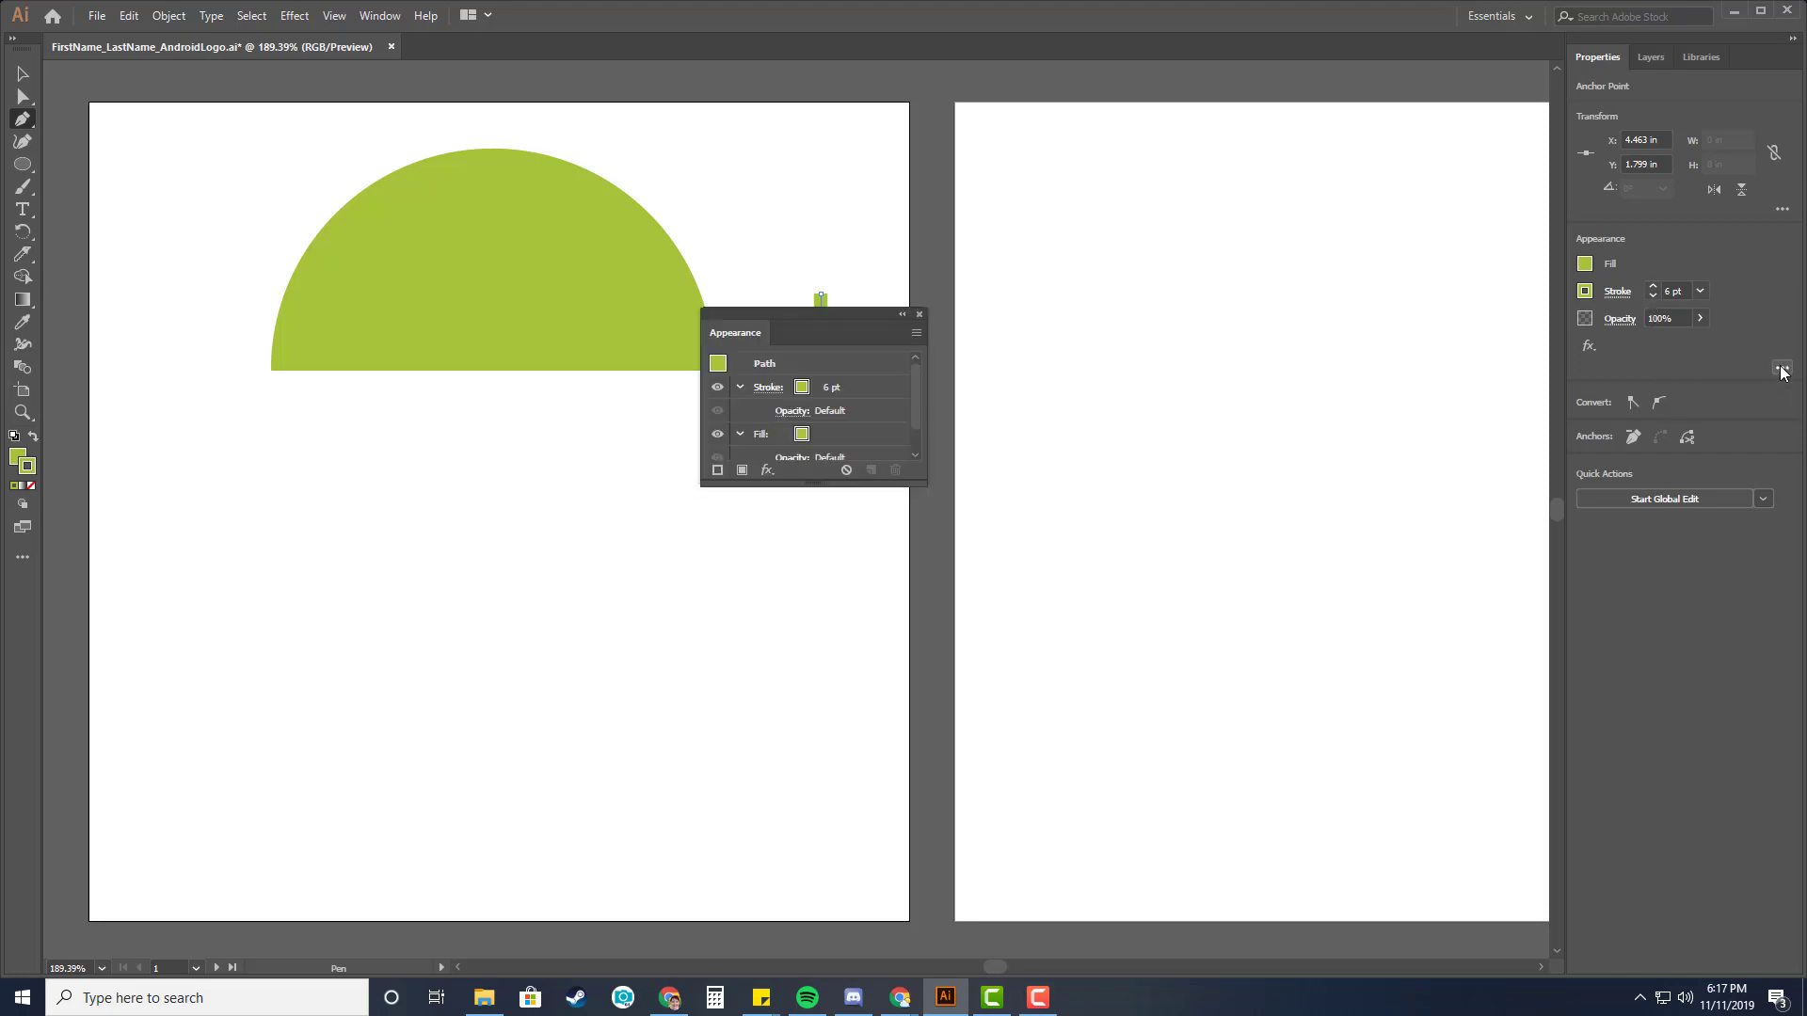
left_click_drag(788, 320, 922, 317)
left_click_drag(1048, 309, 1277, 167)
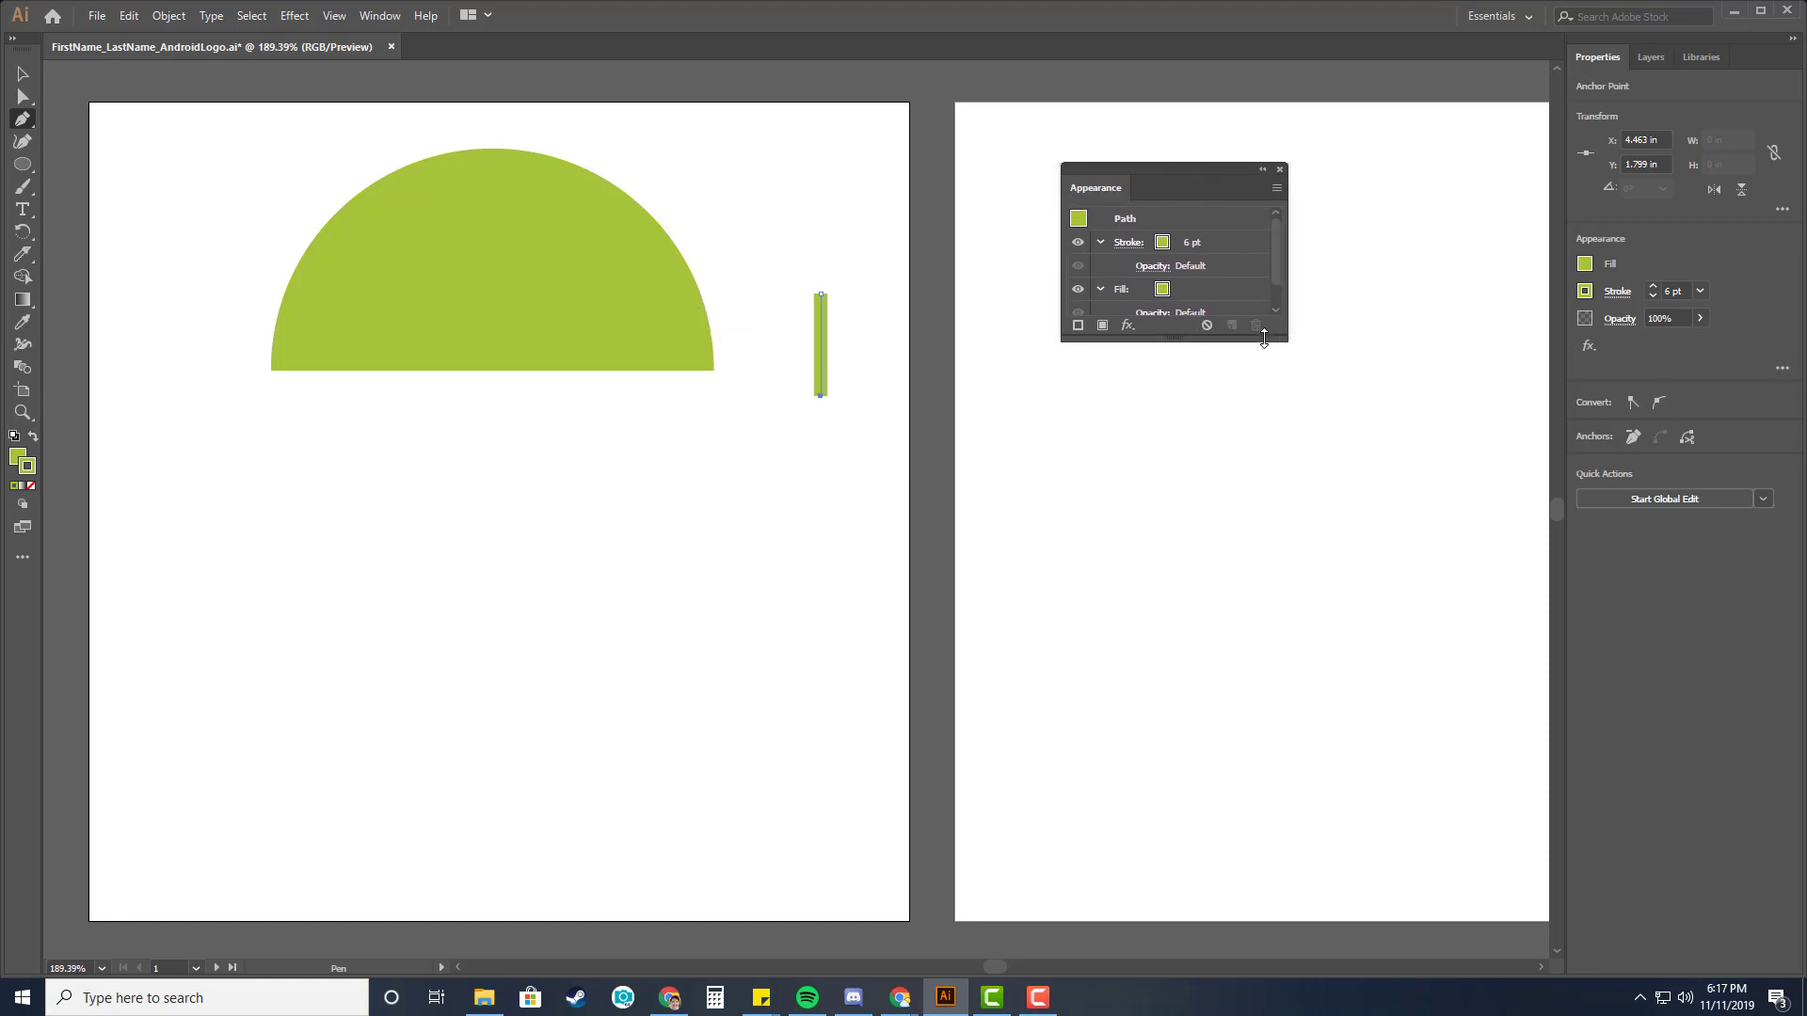
left_click_drag(1263, 339, 1261, 399)
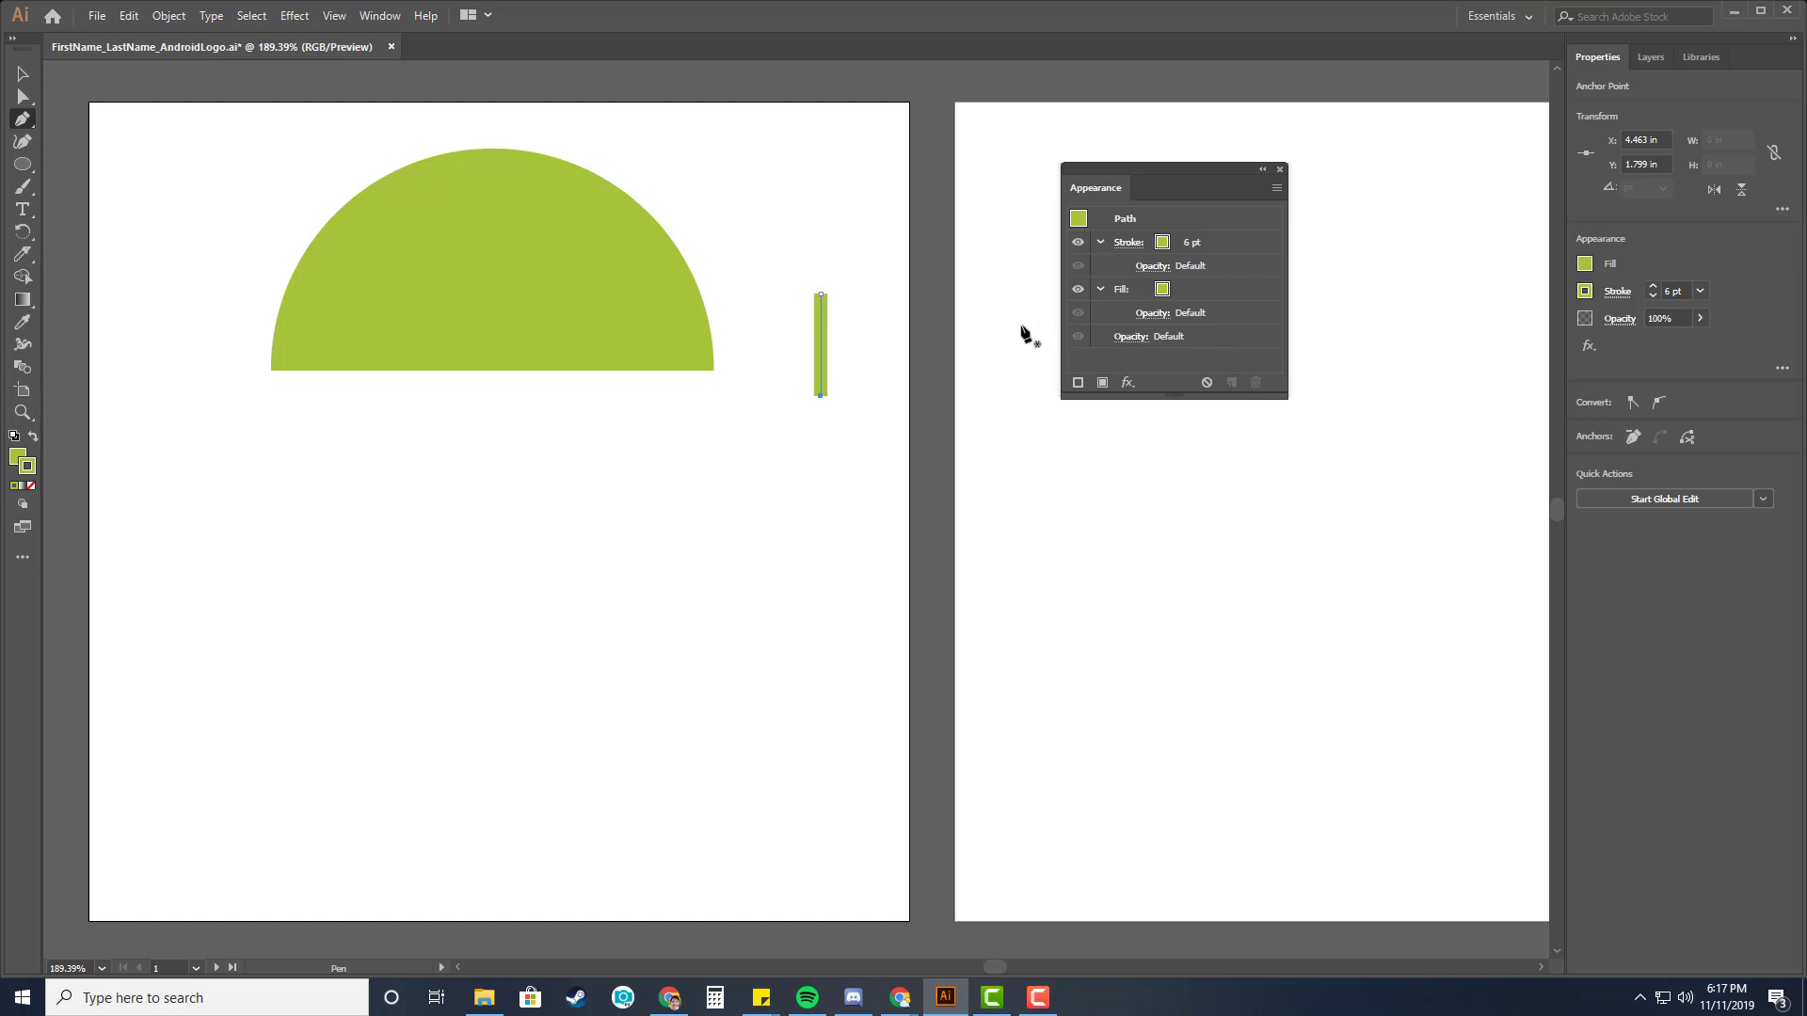
left_click(1099, 242)
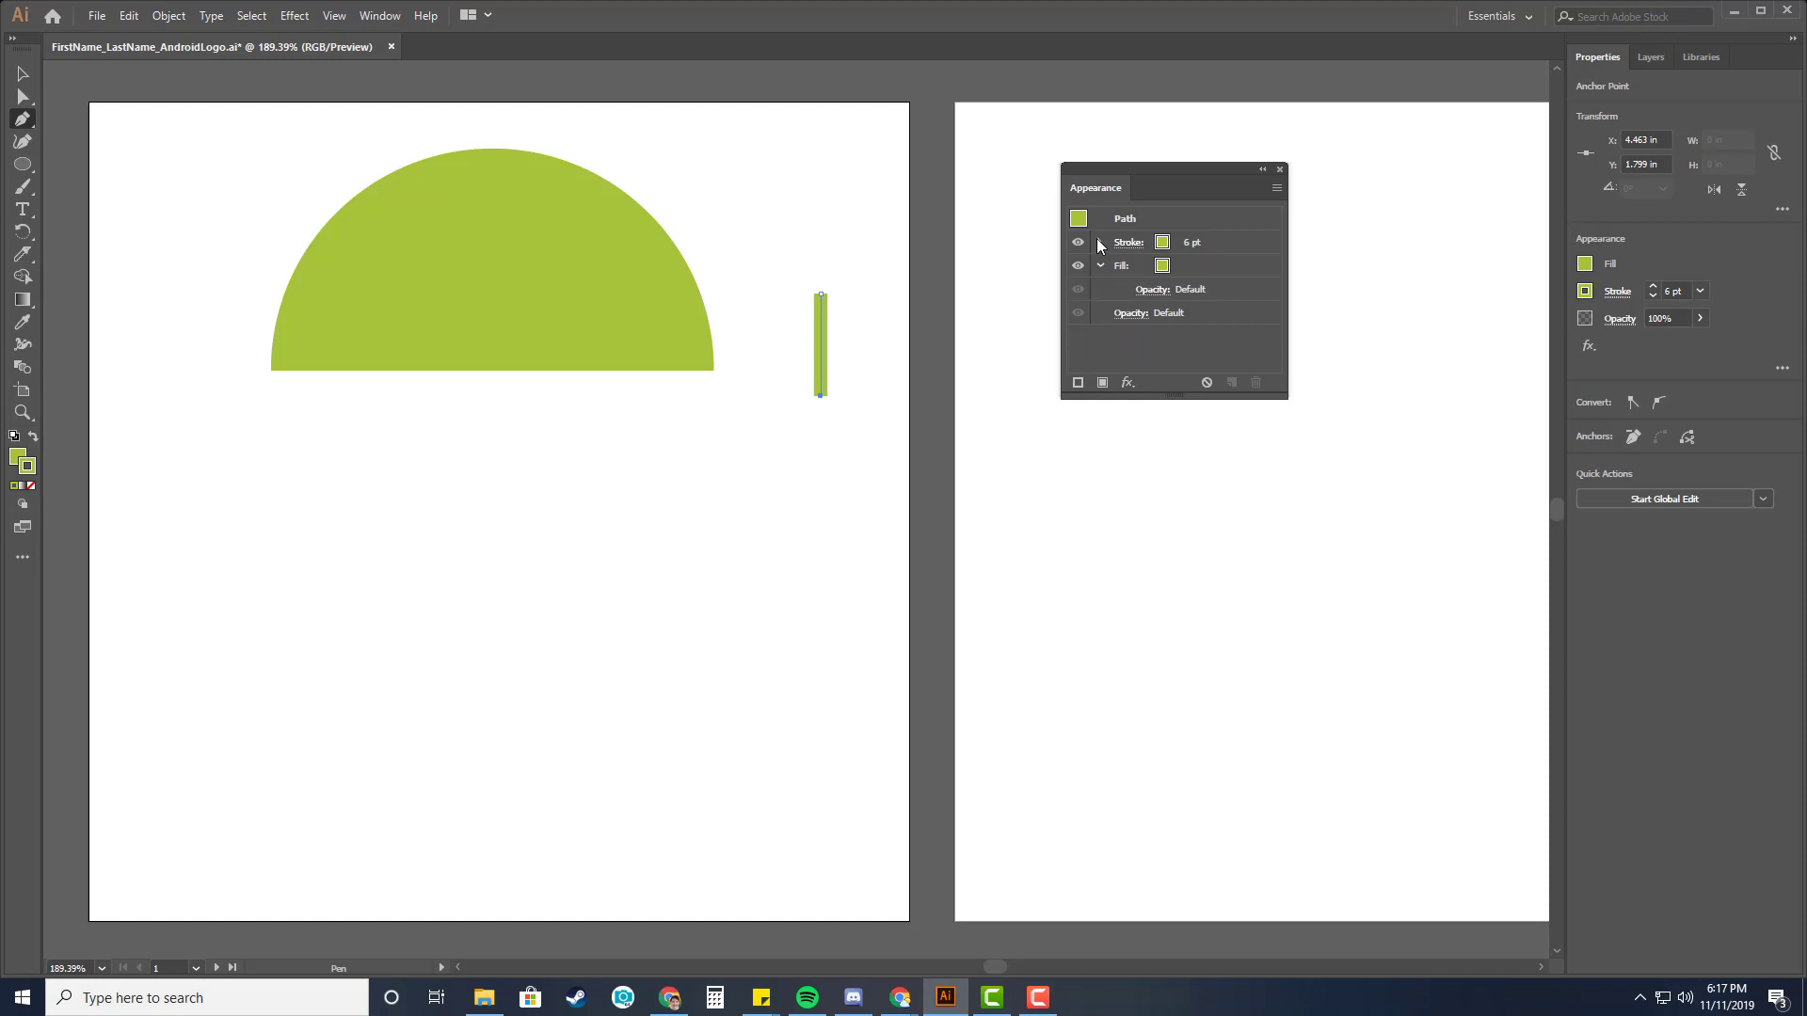
left_click(1098, 243)
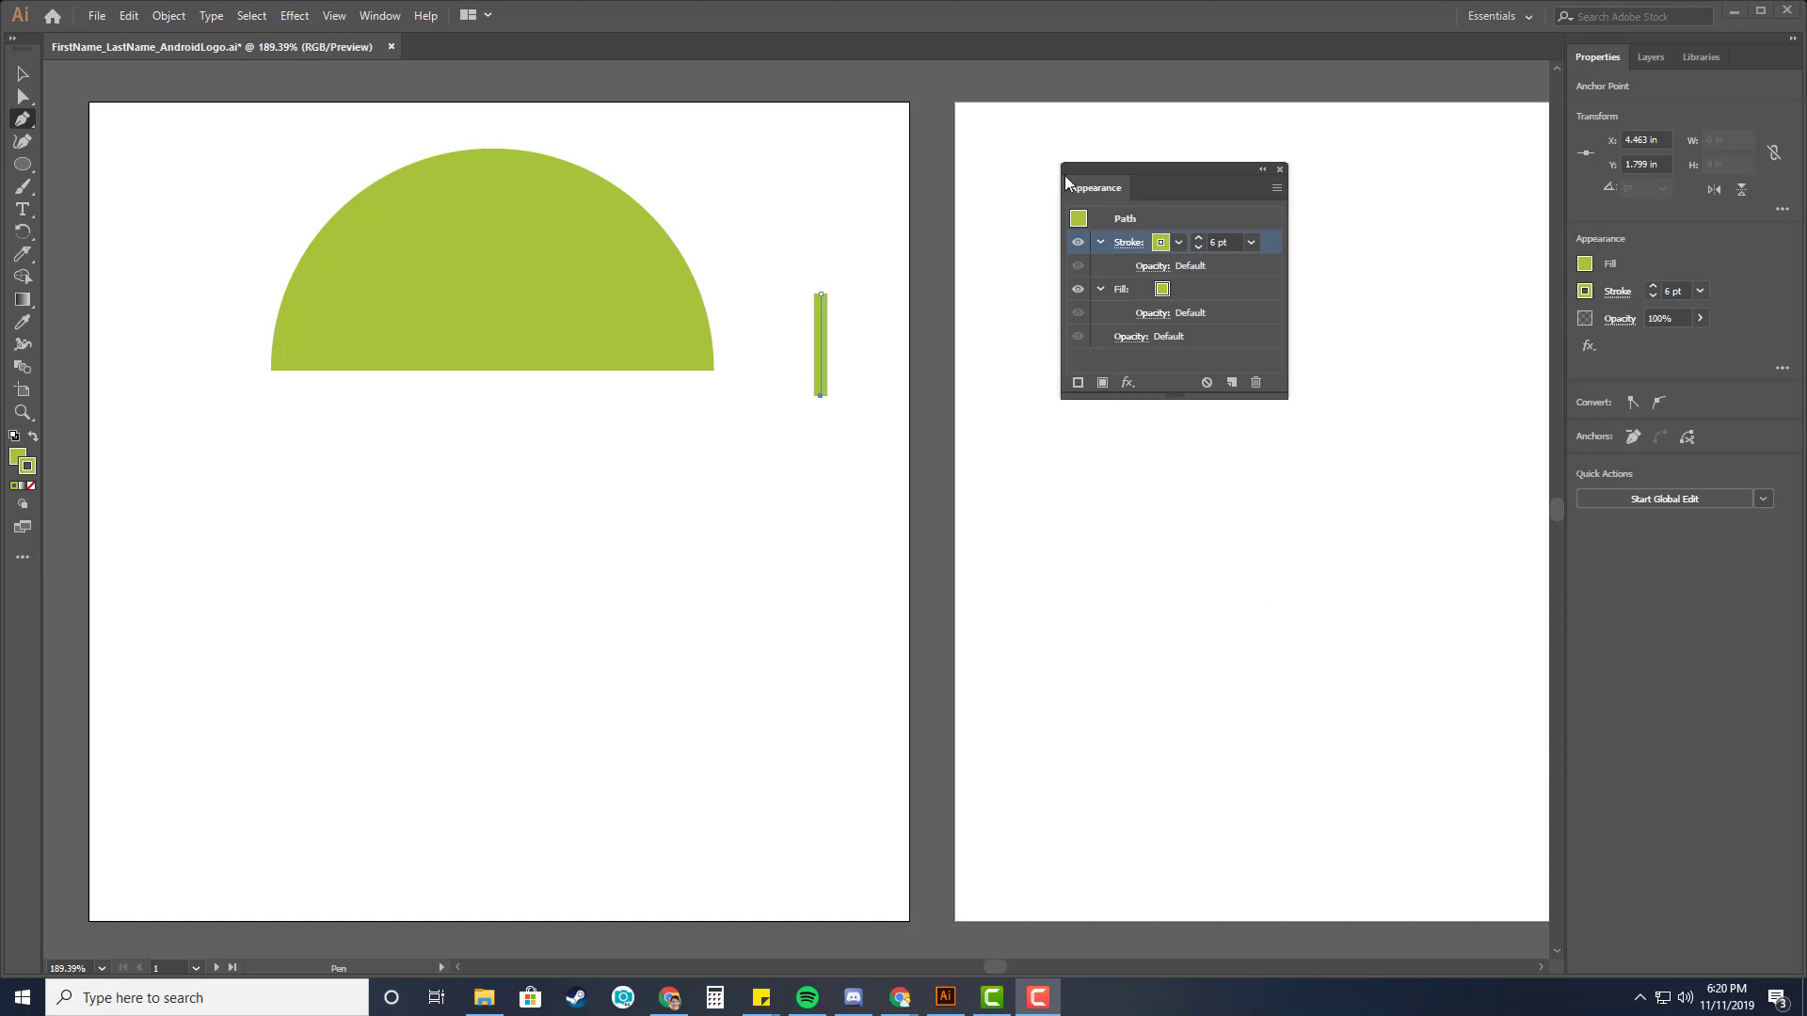
left_click(1133, 244)
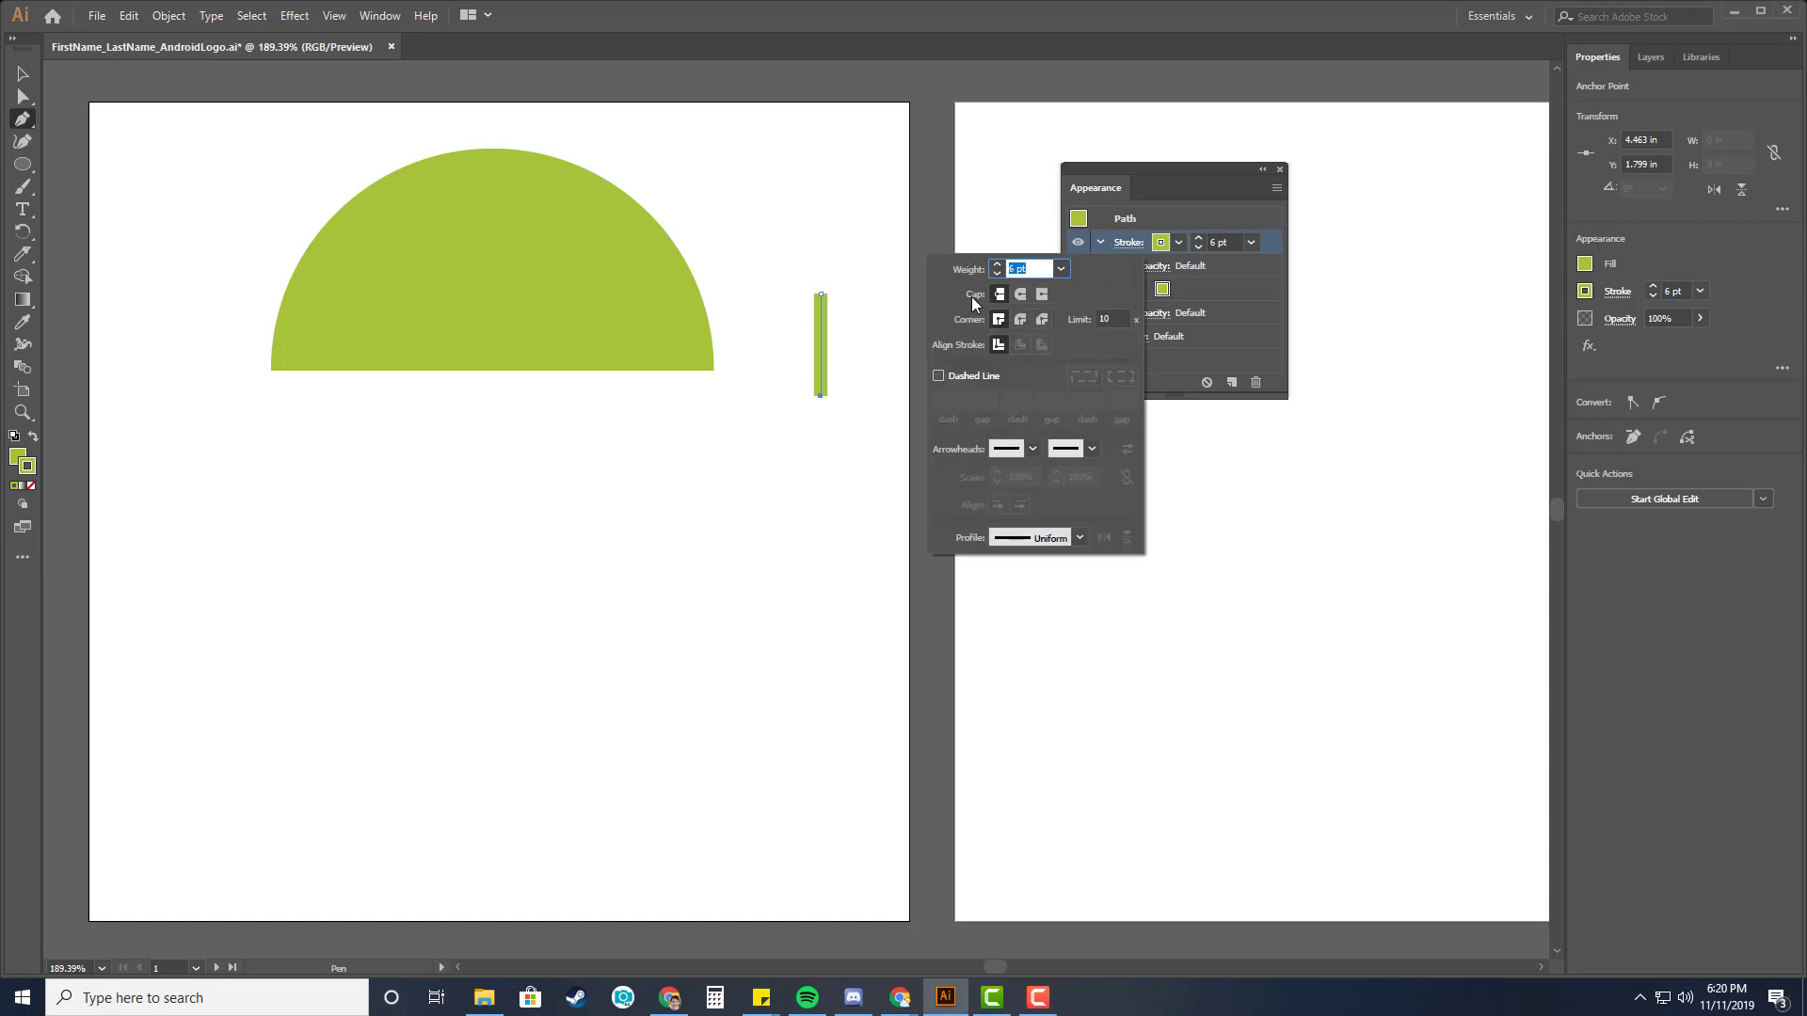
left_click(1019, 296)
left_click(1192, 212)
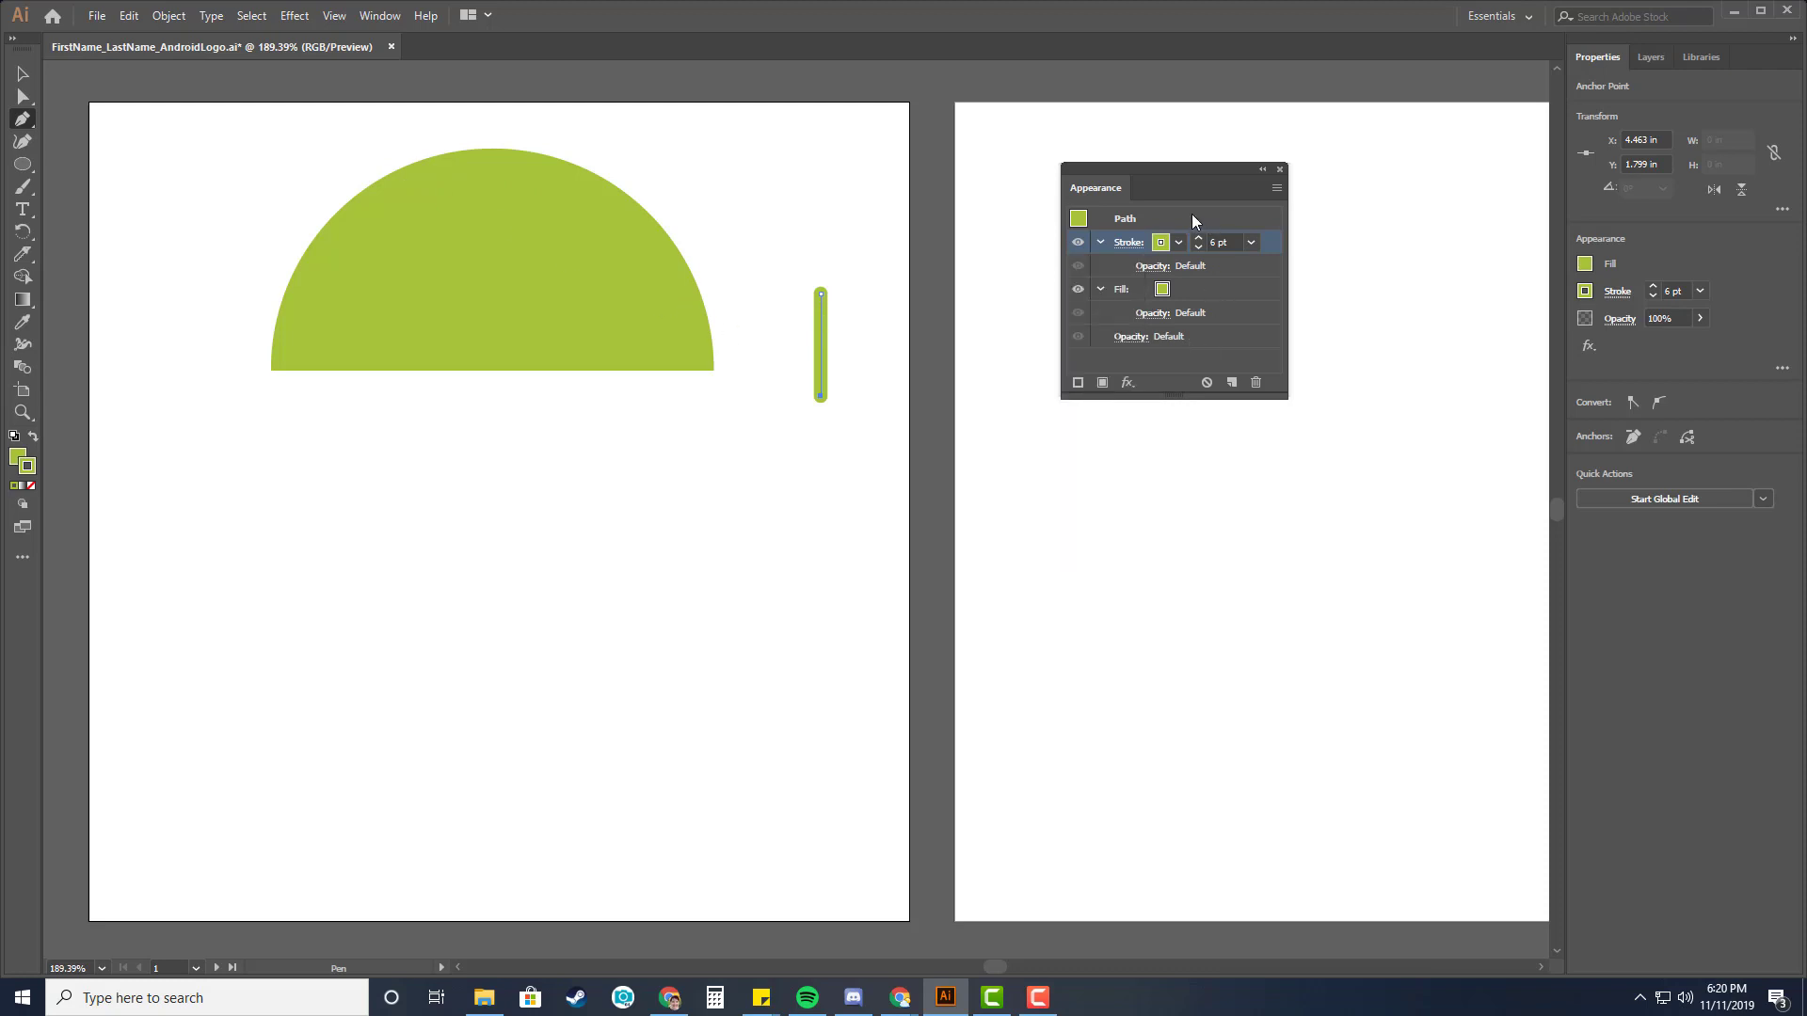
Expand the line's stroke and fill into a filled shape.
left_click(1280, 169)
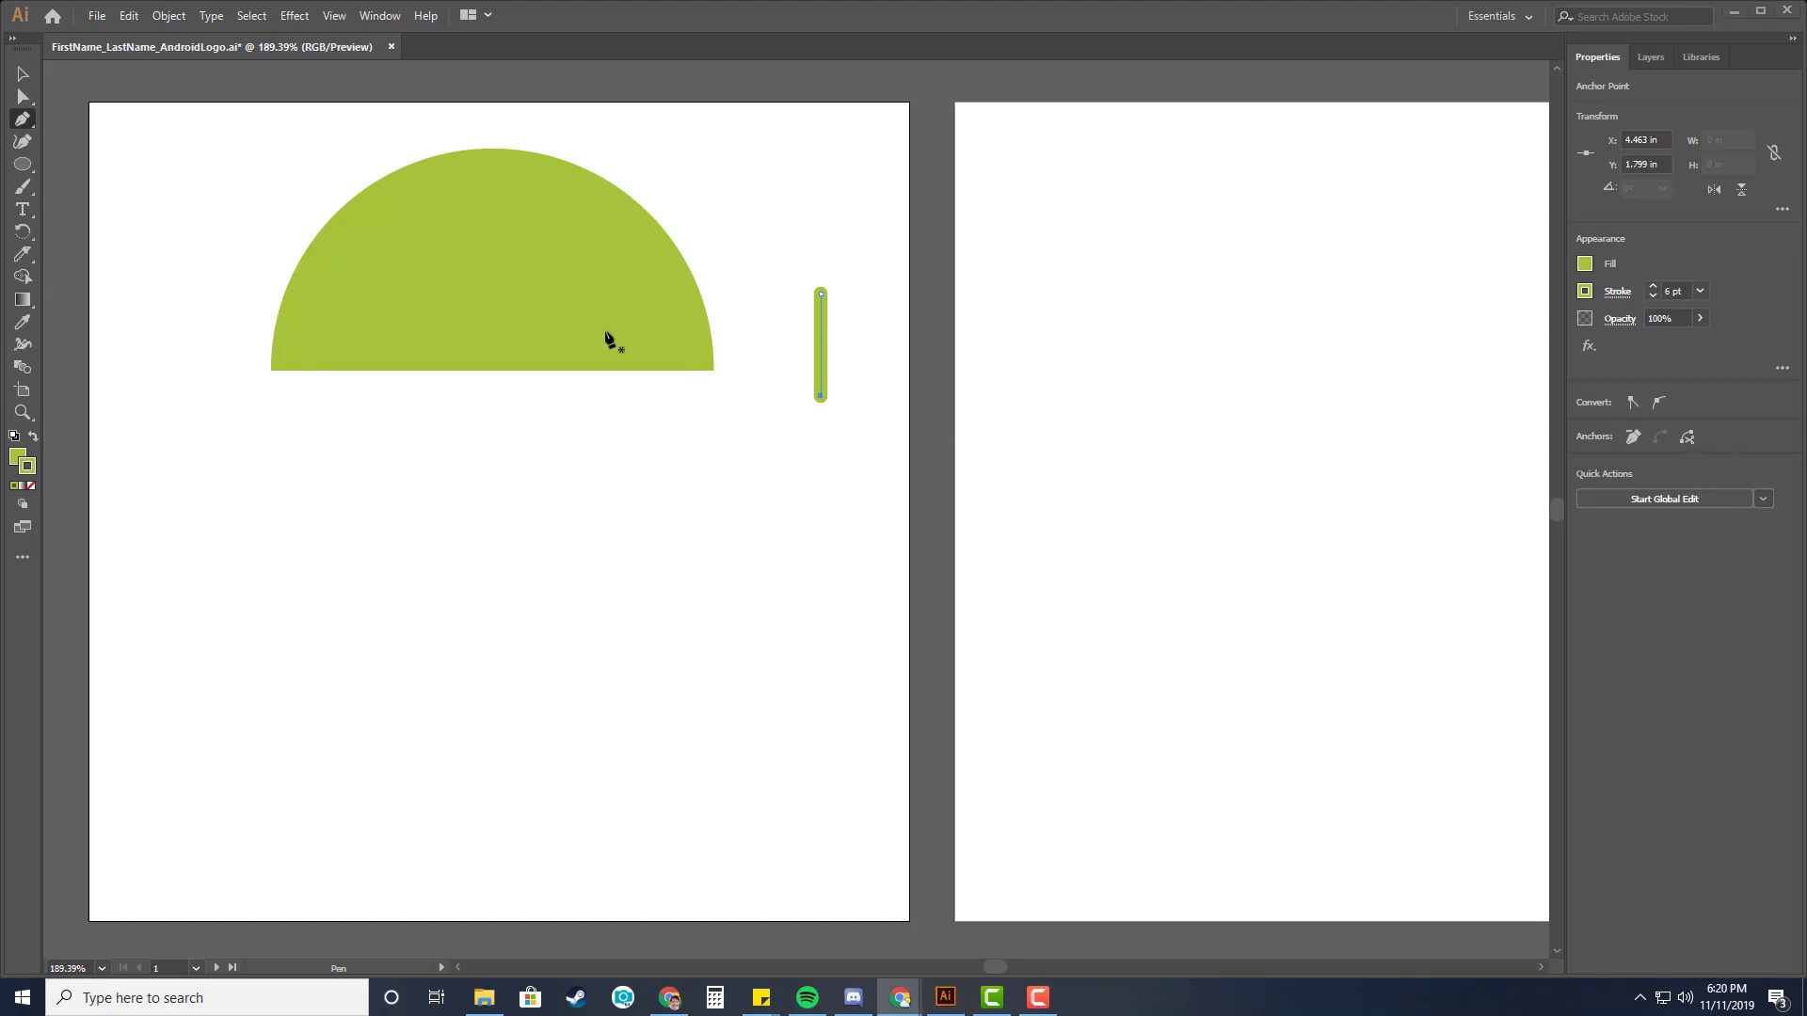
left_click(170, 19)
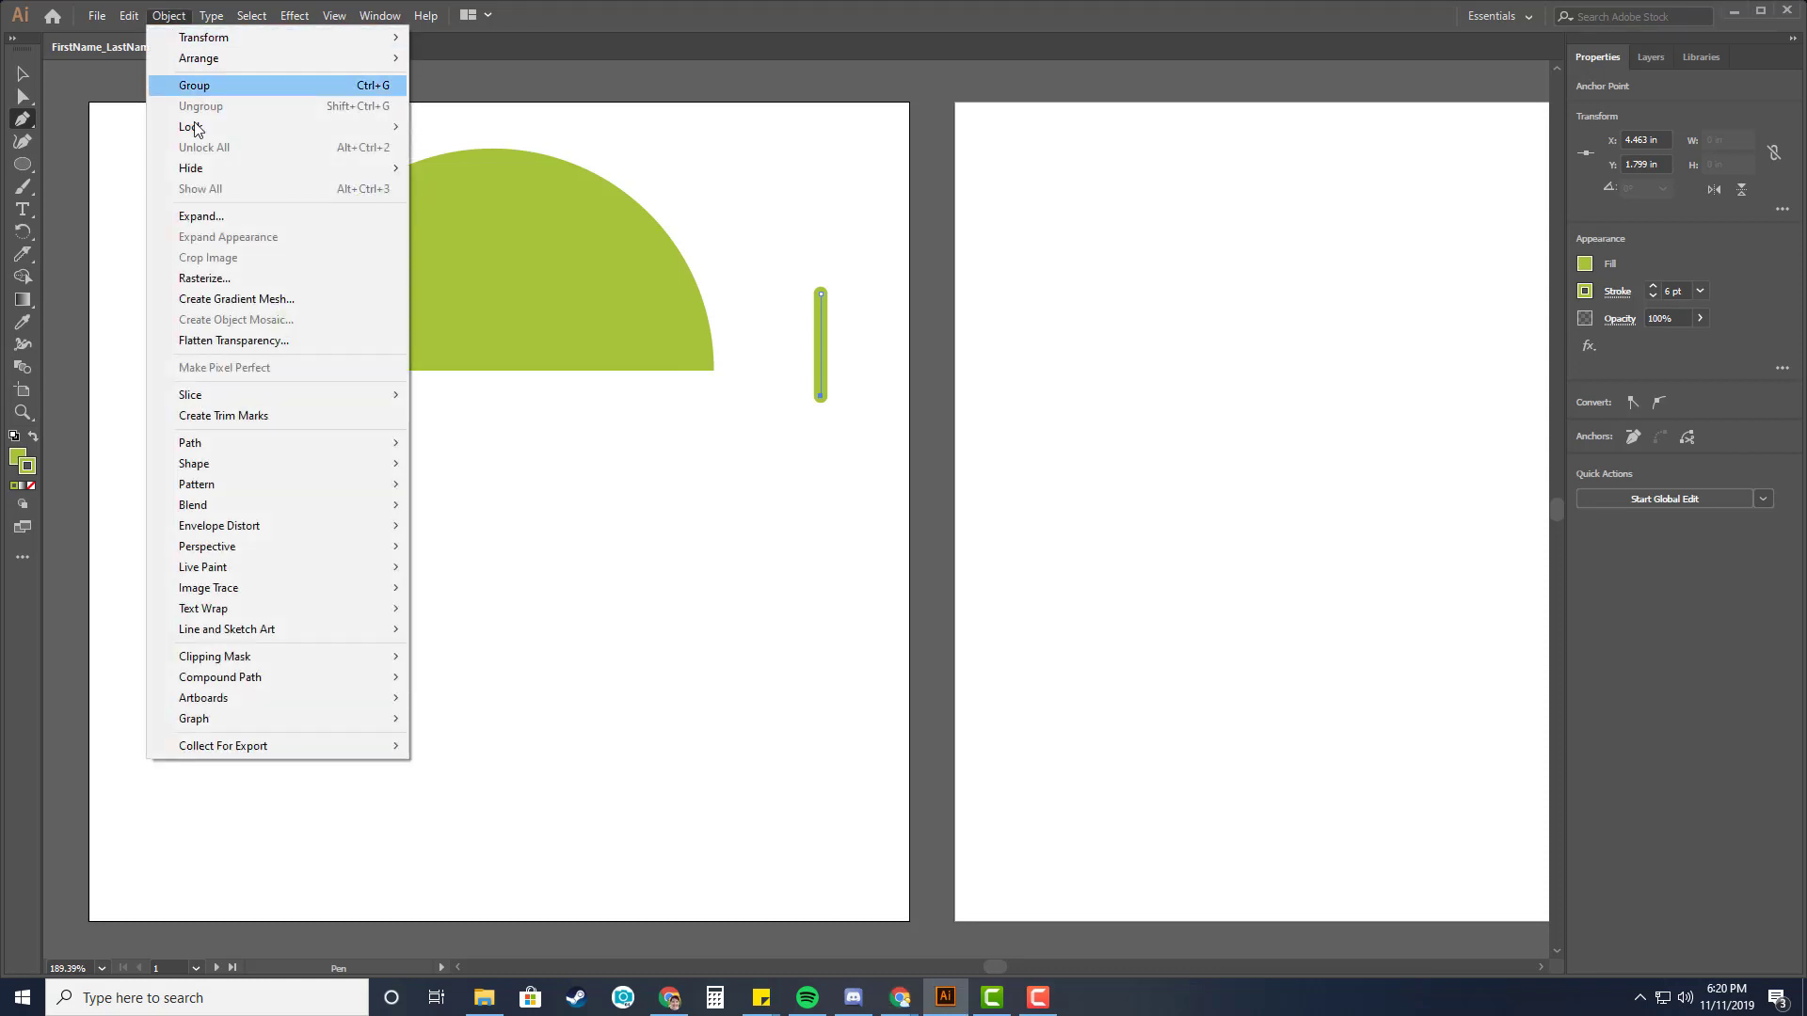
left_click(216, 223)
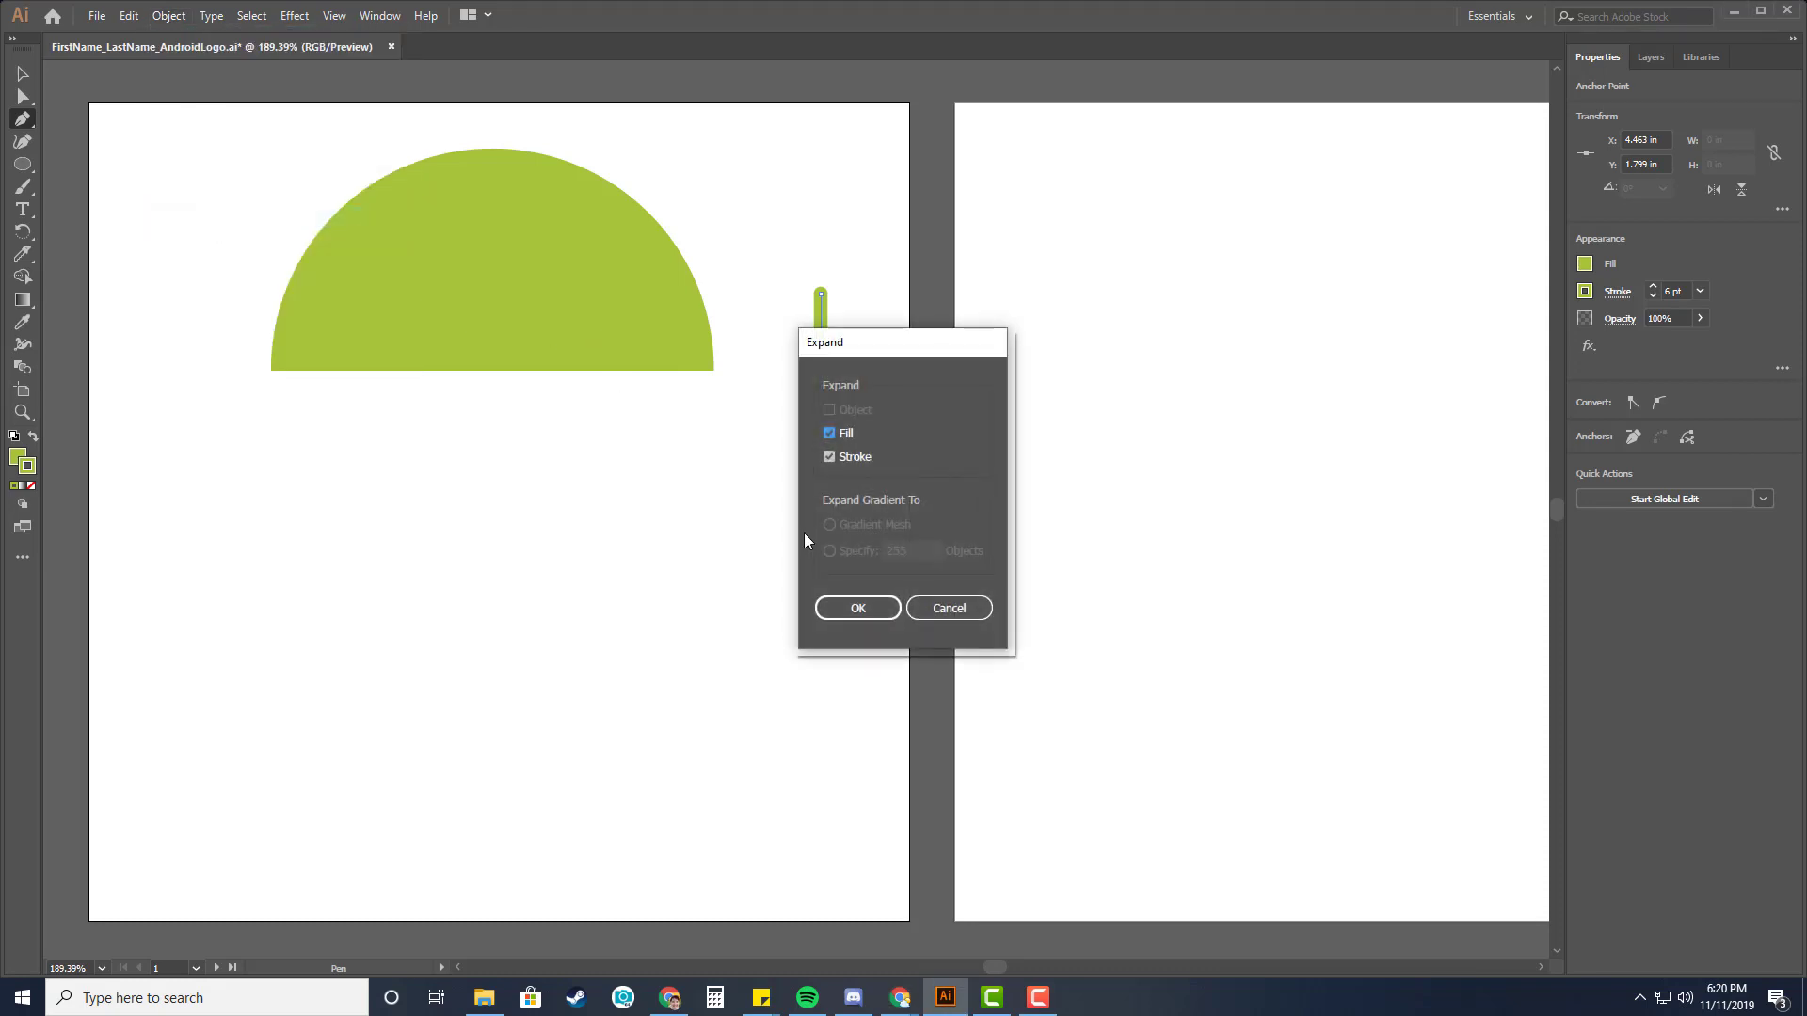
left_click(857, 610)
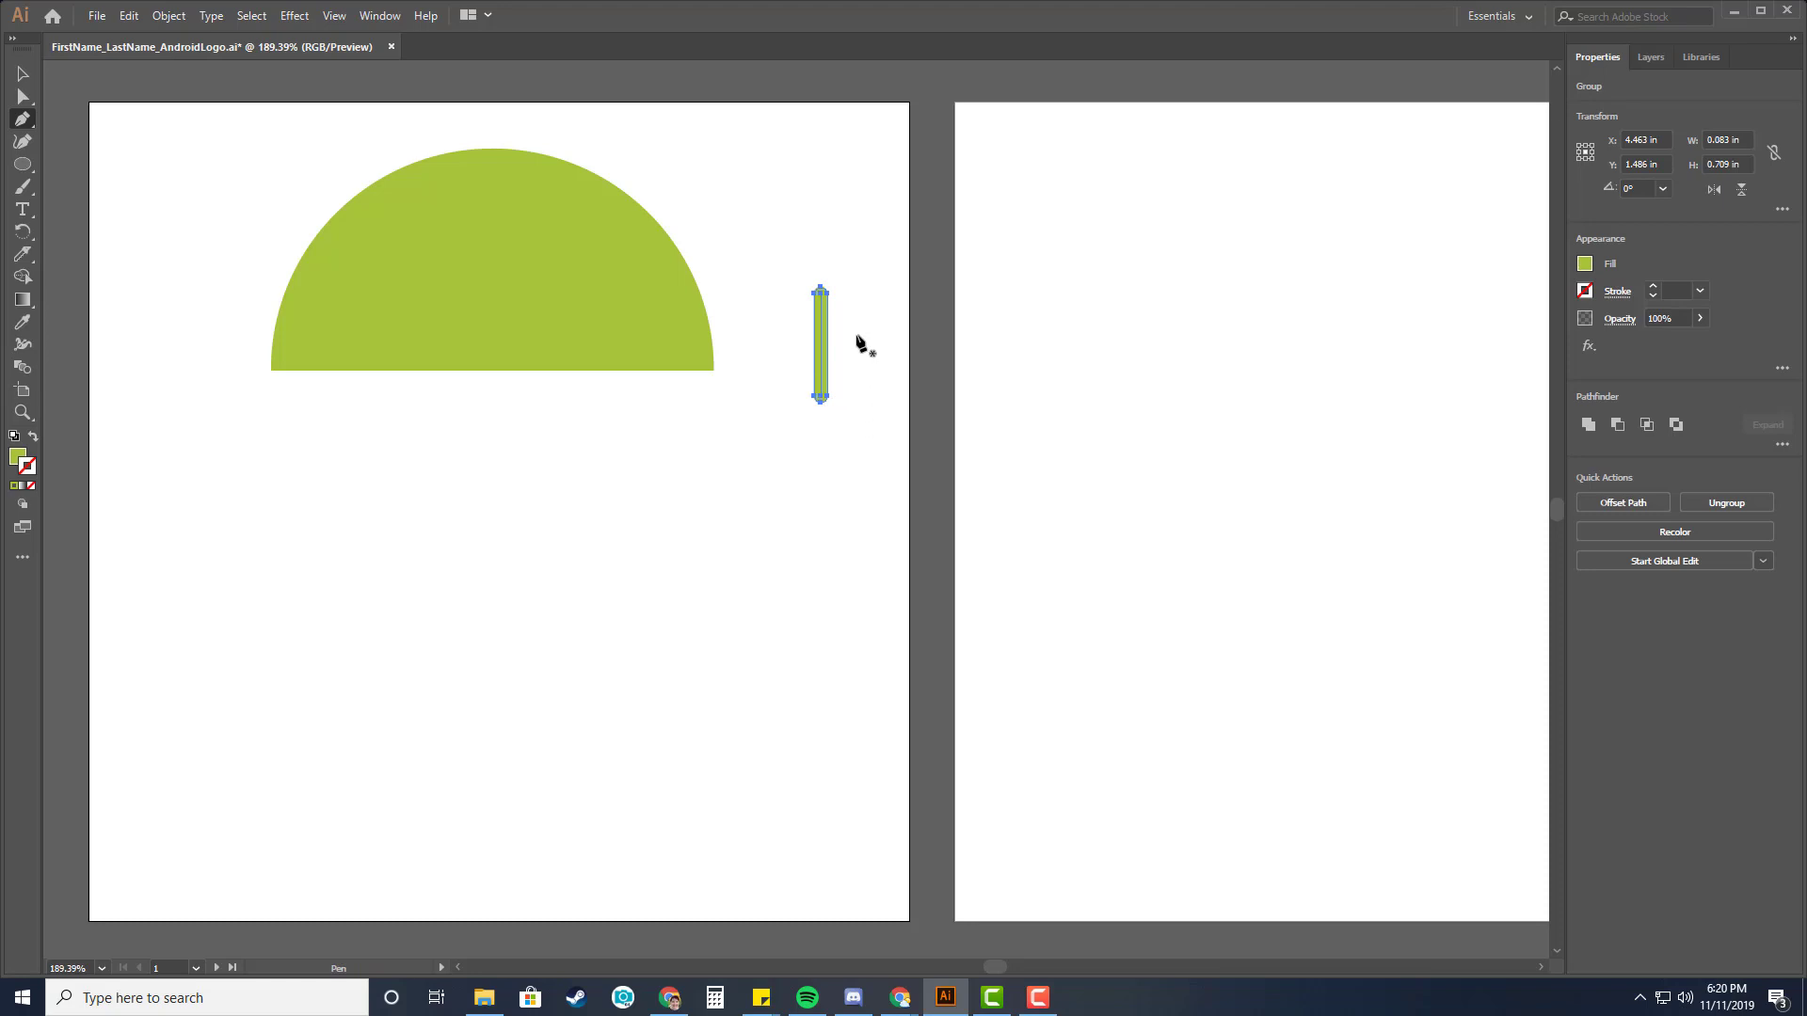
Rotate the expanded line by 30°.
left_click(21, 74)
left_click(164, 18)
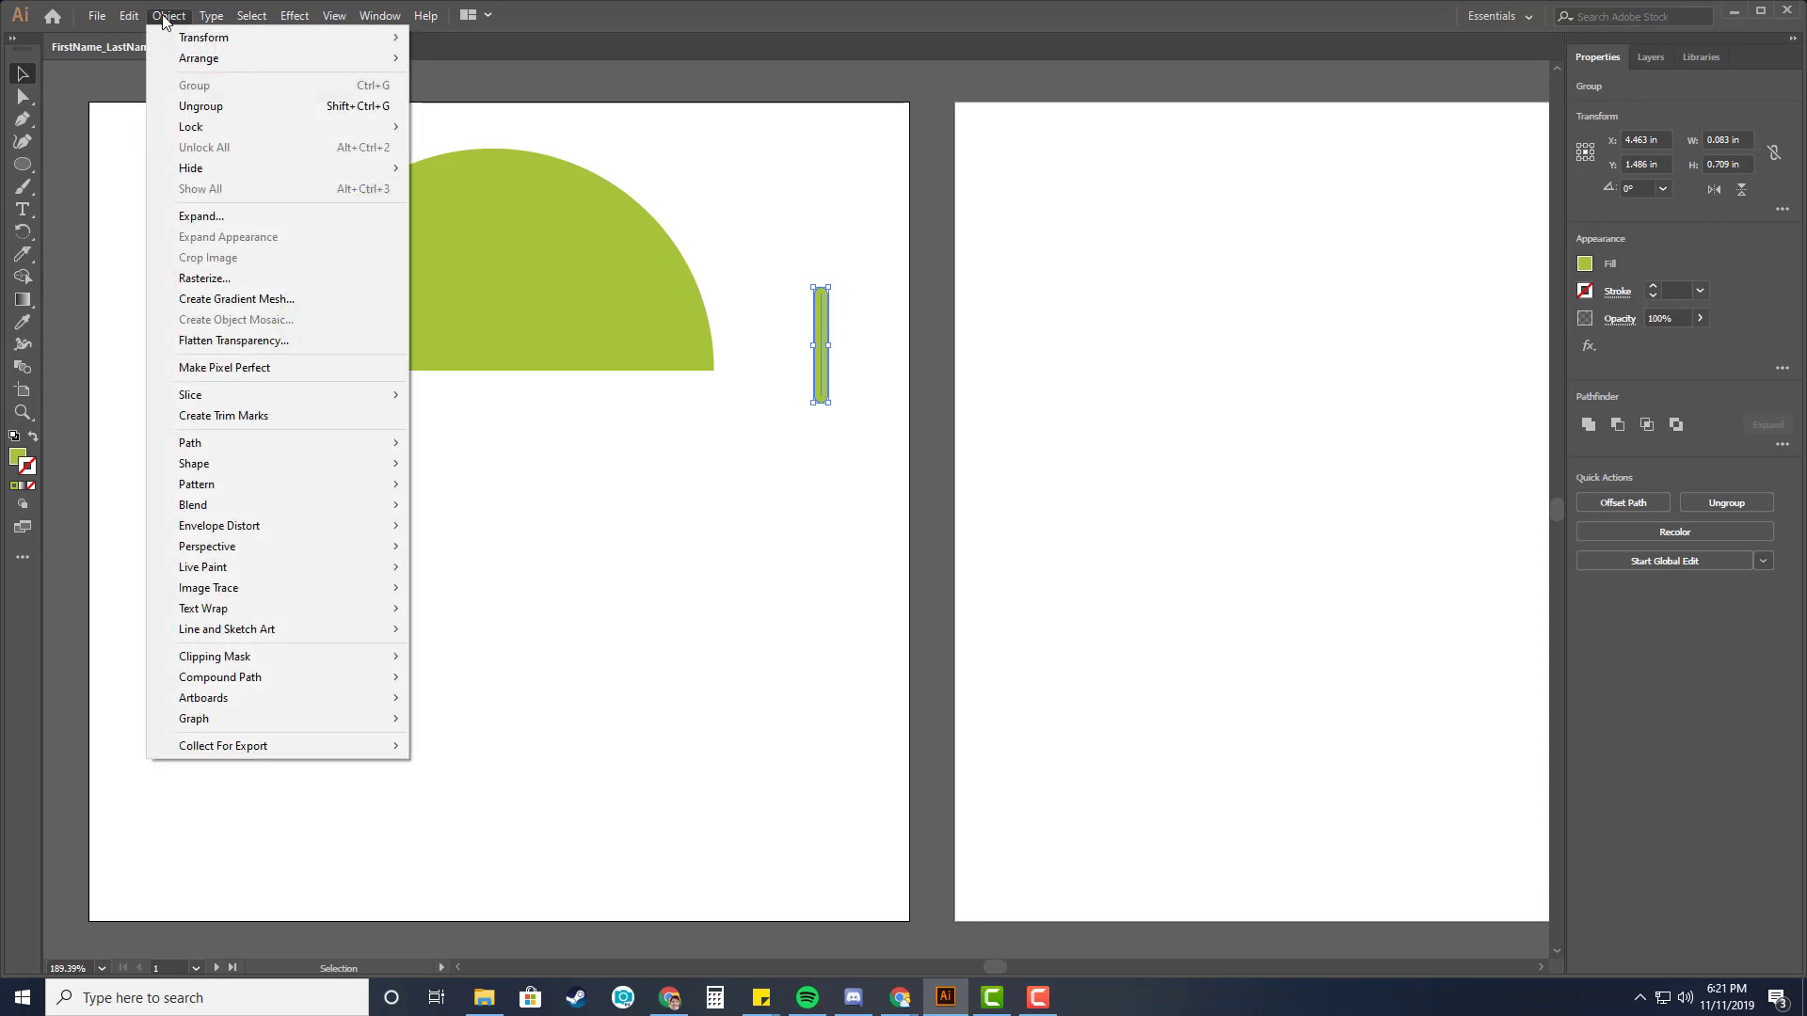
mouse_move(171, 45)
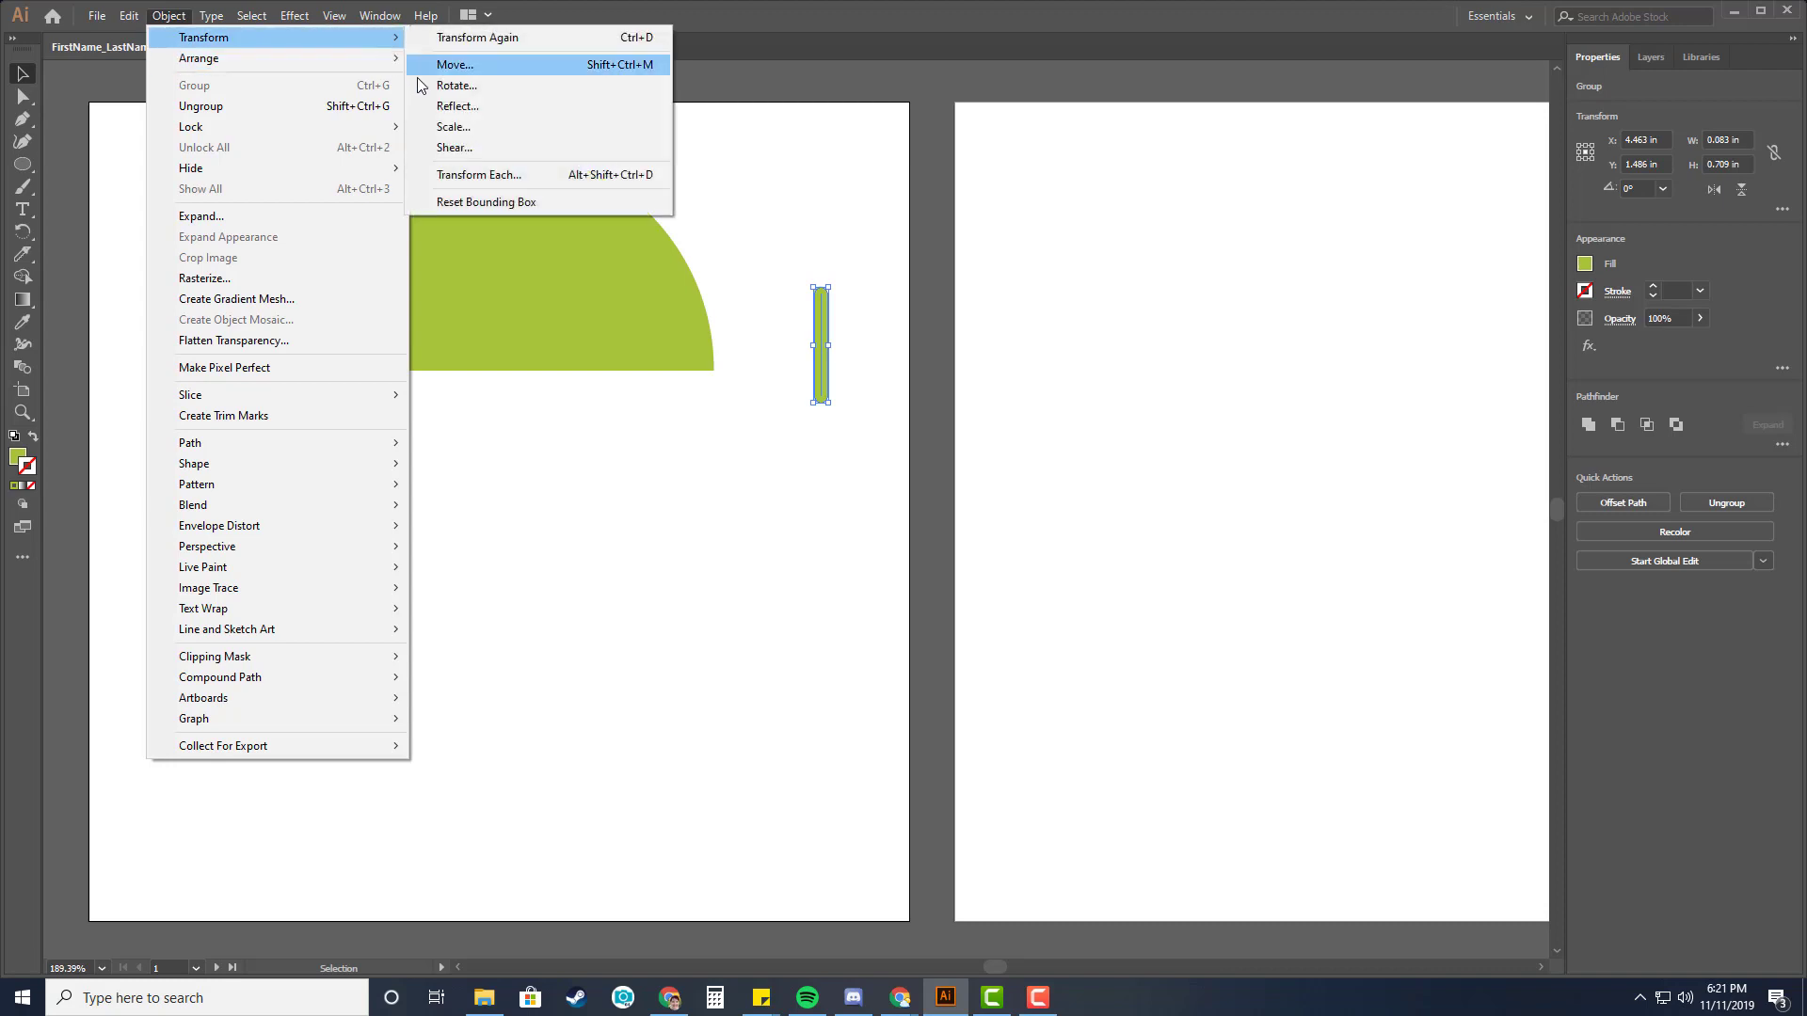
left_click(455, 85)
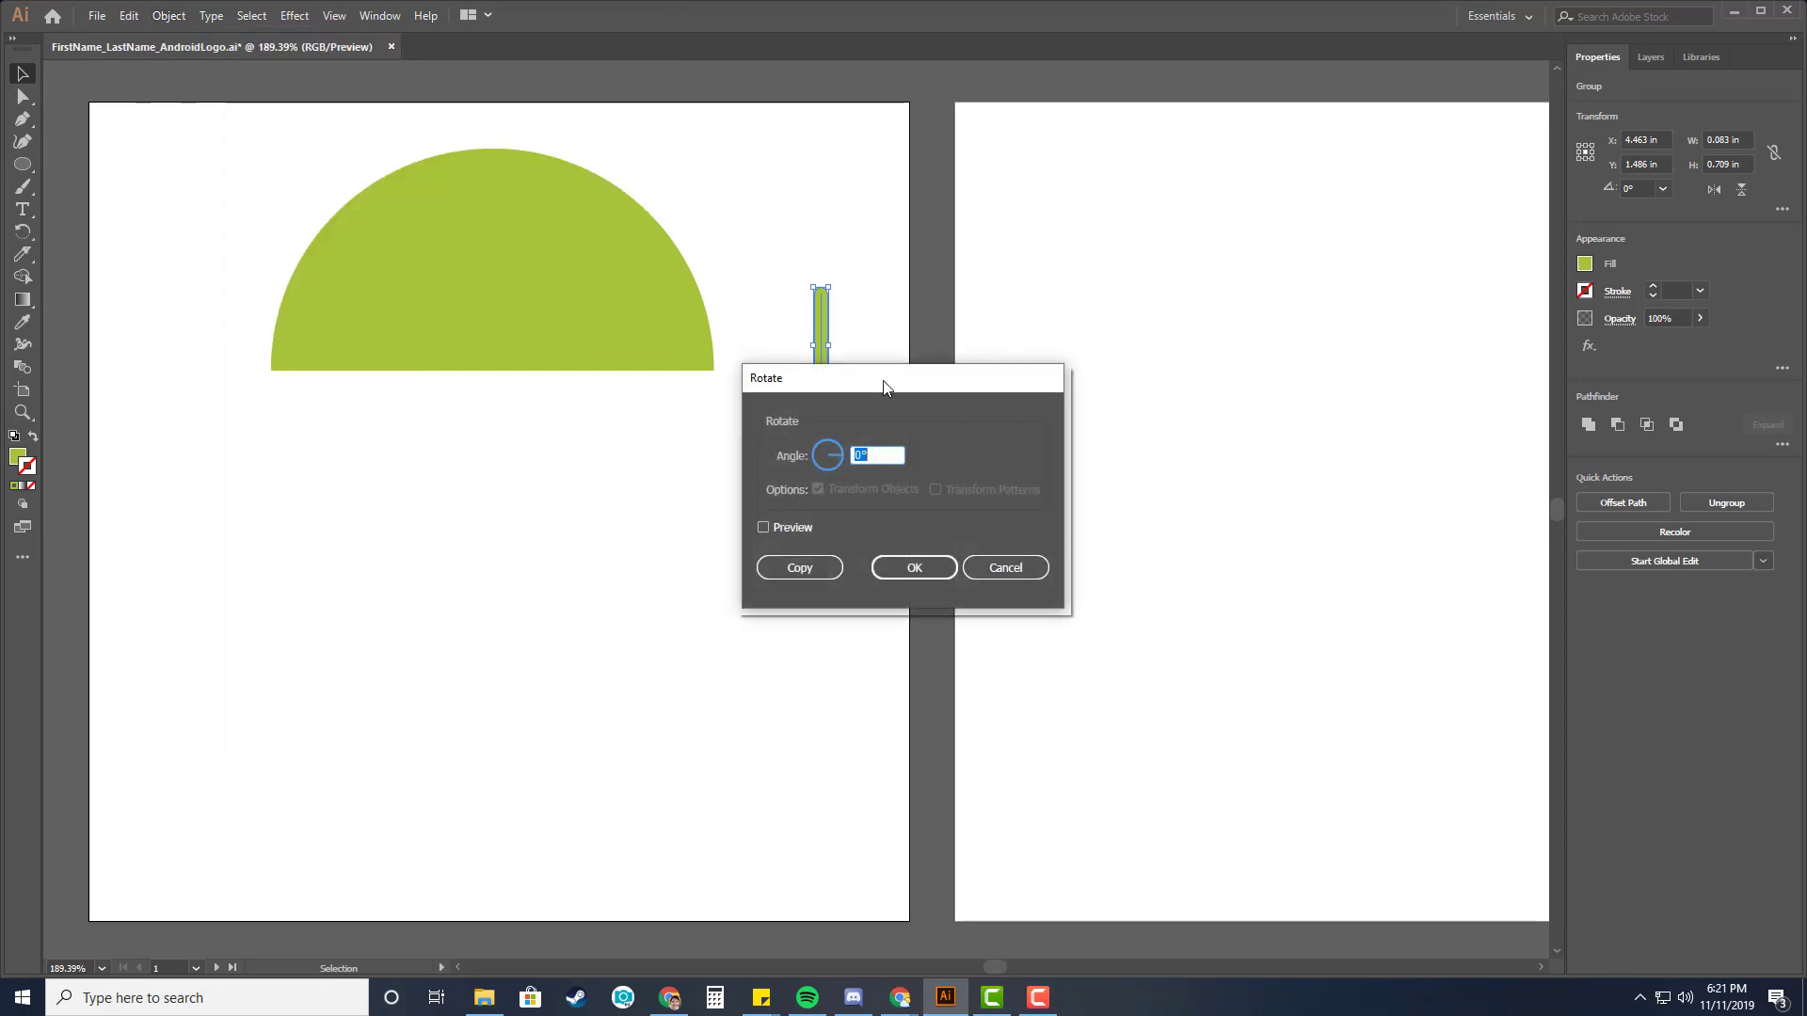
left_click_drag(881, 378, 1150, 230)
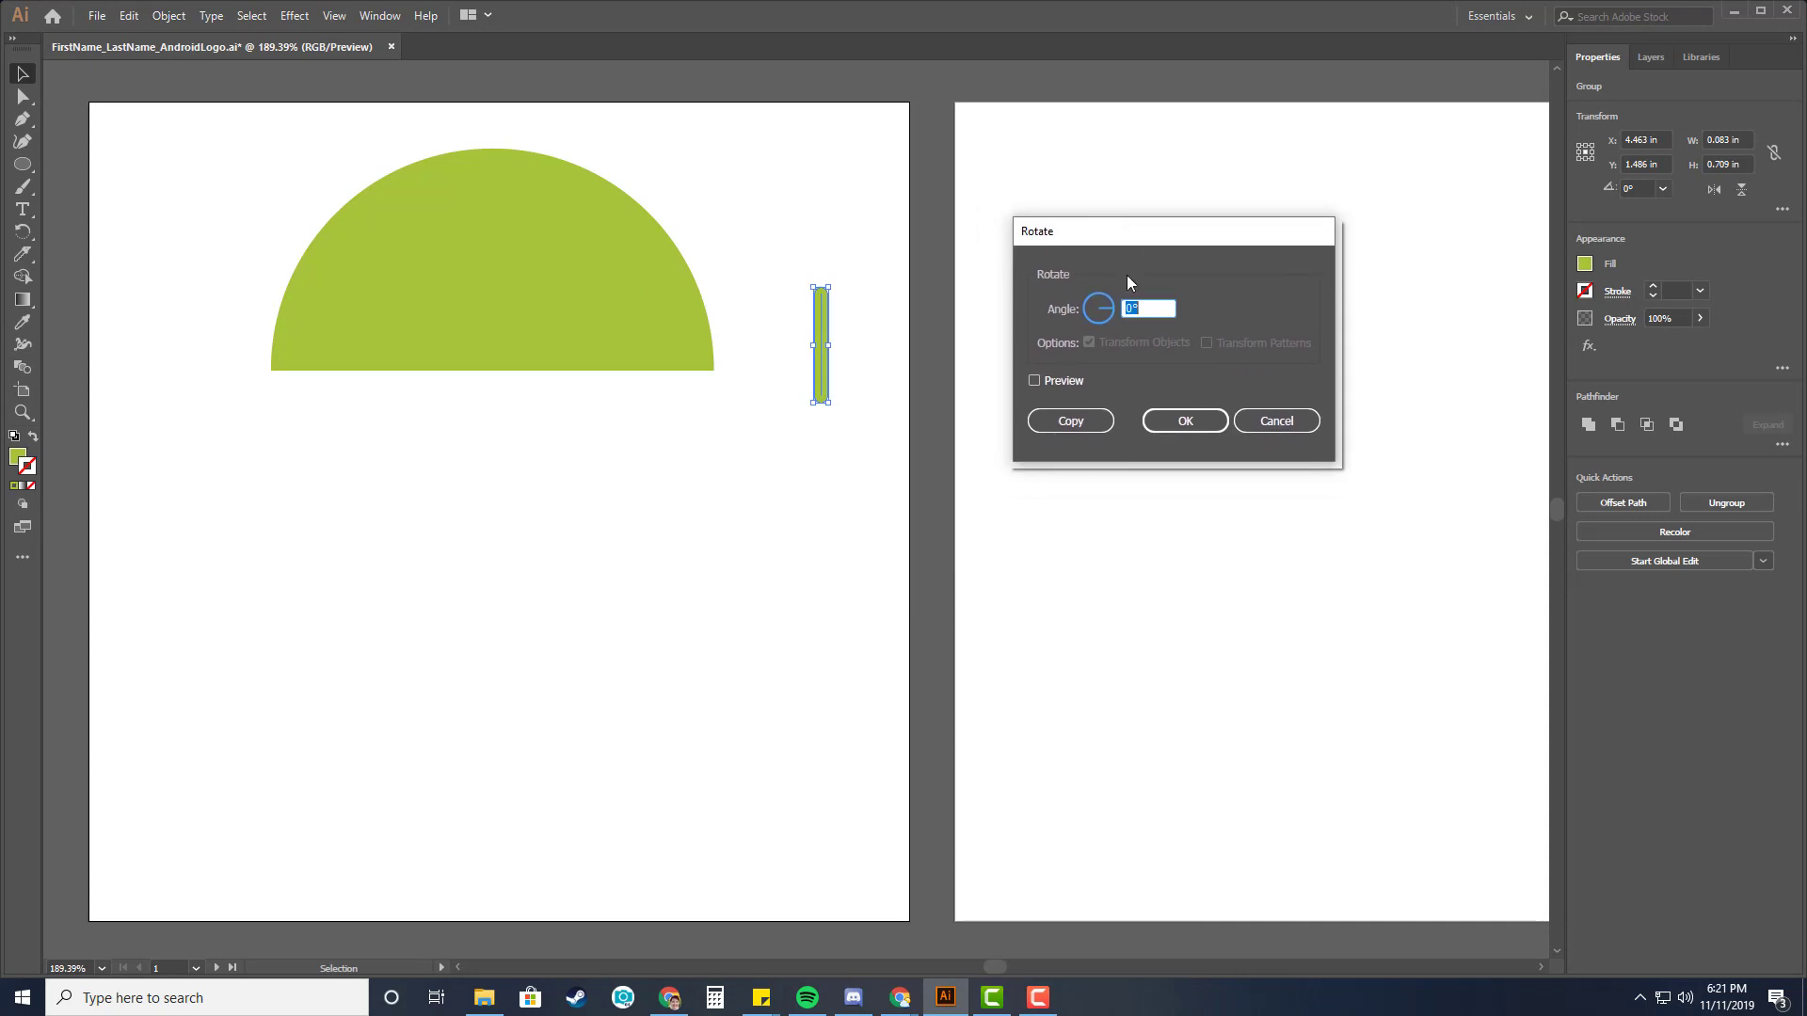
left_click(1036, 382)
left_click(1128, 309)
type("30")
key("Tab")
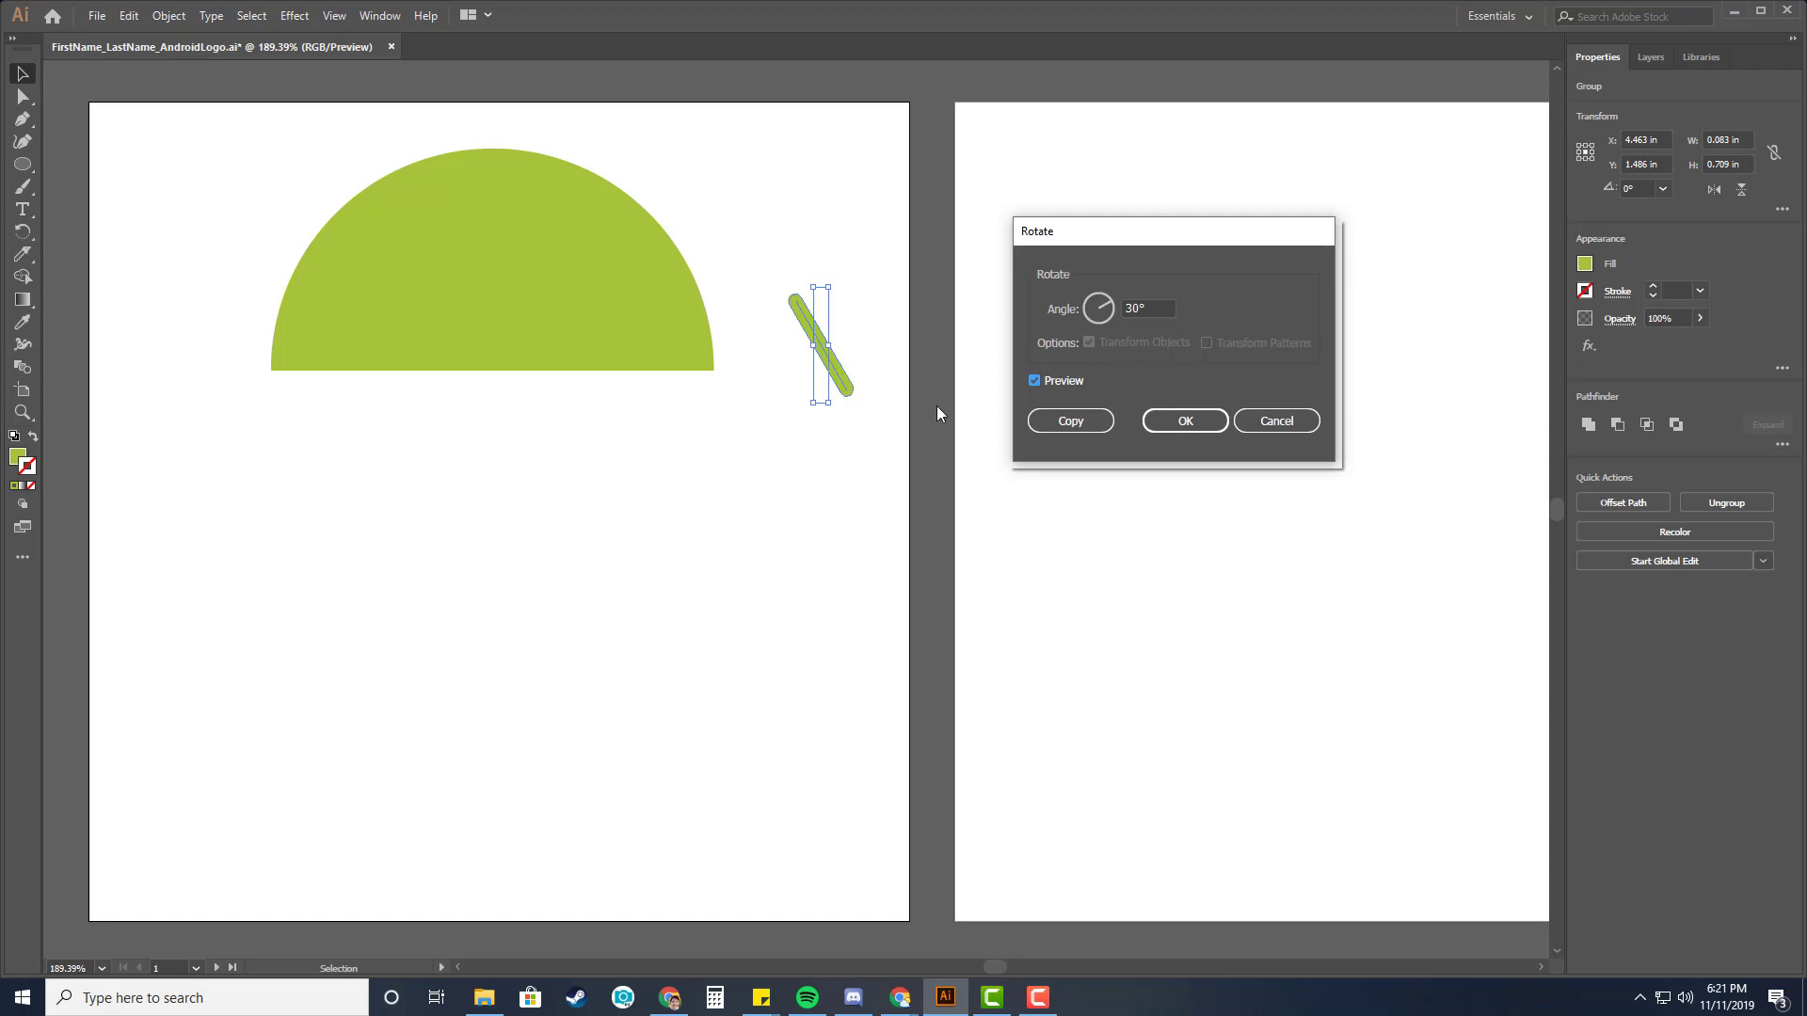
left_click(1185, 421)
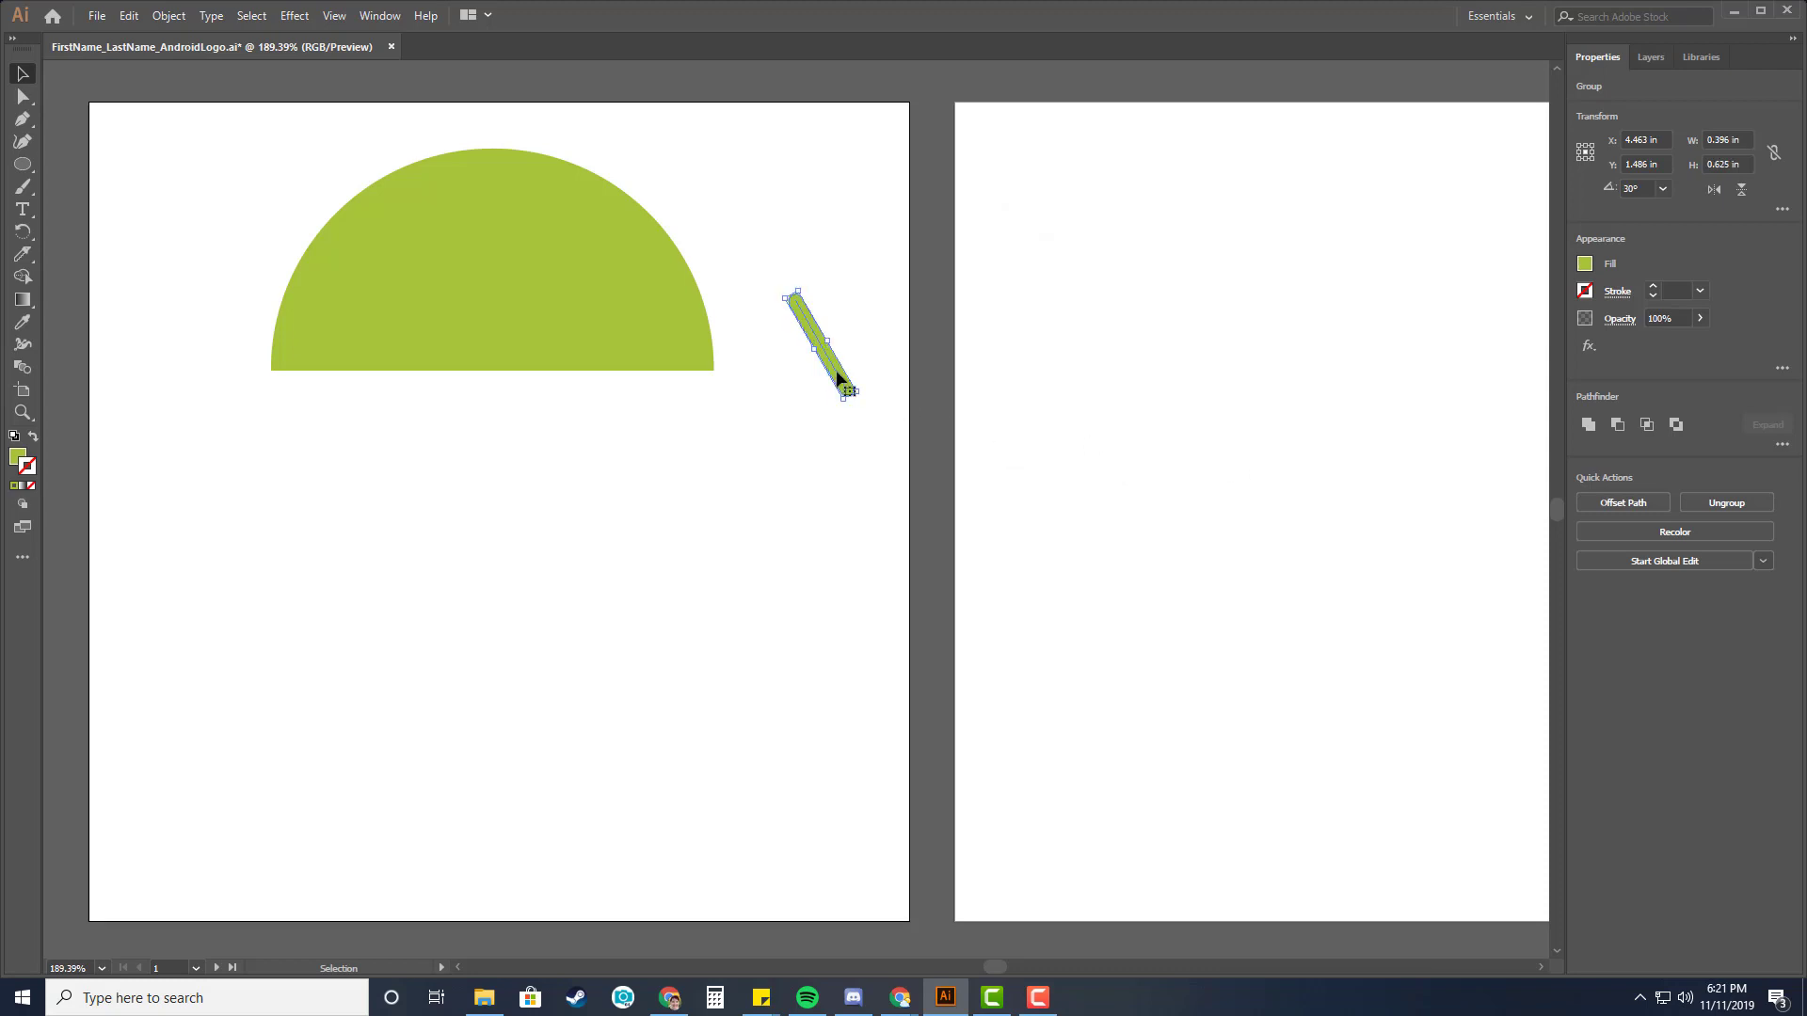
Move the slanted line below the semicircle and reflect a copy of it across the vertical axis.
left_click_drag(840, 381, 523, 502)
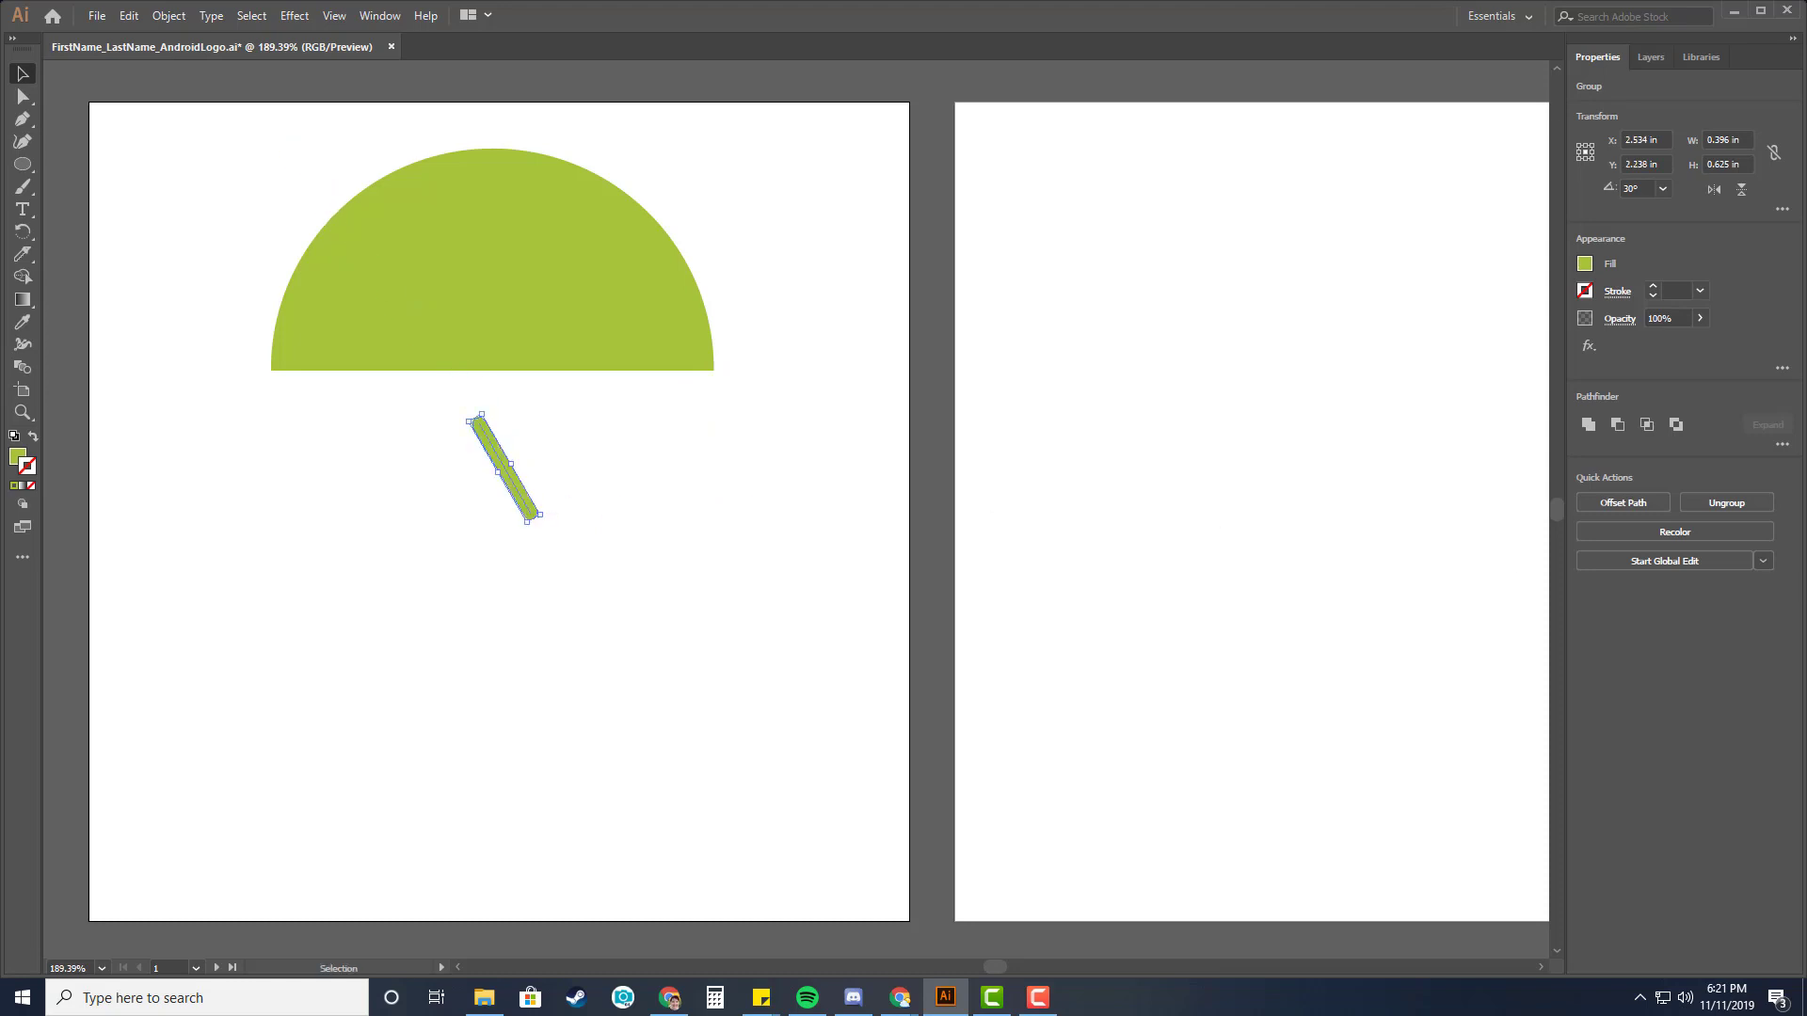
key("alt+Tab")
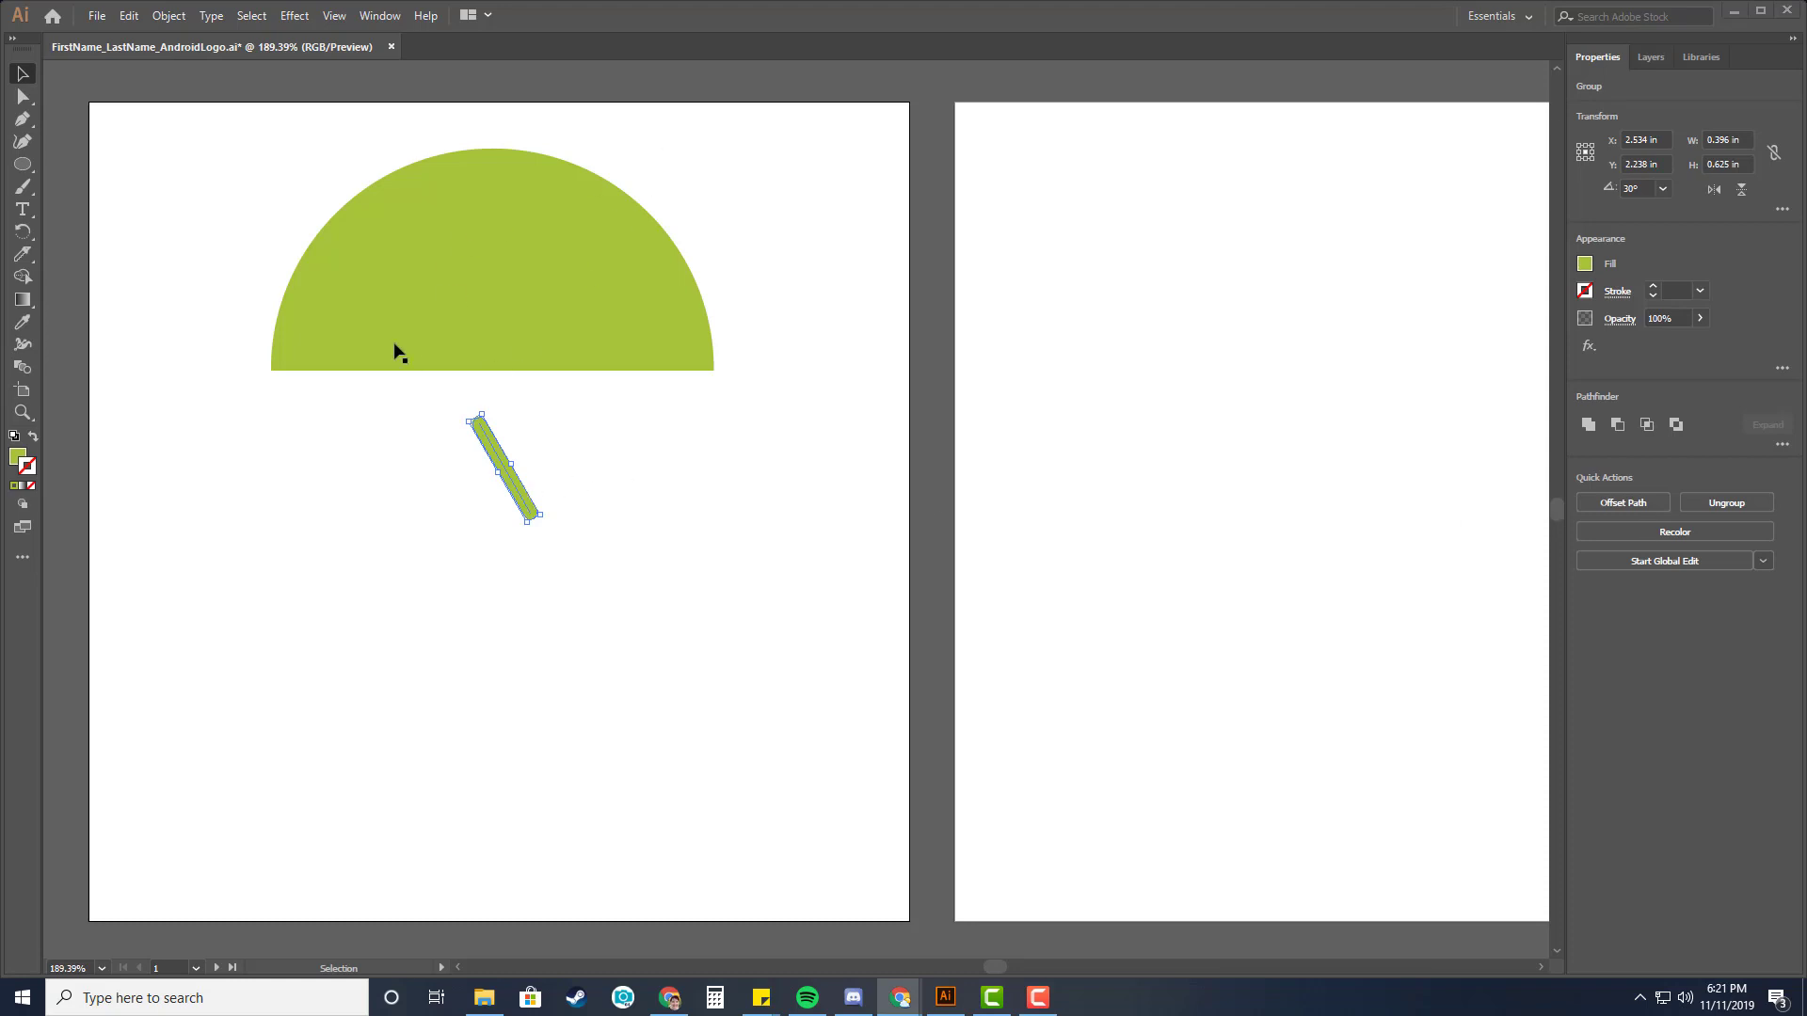
left_click(169, 17)
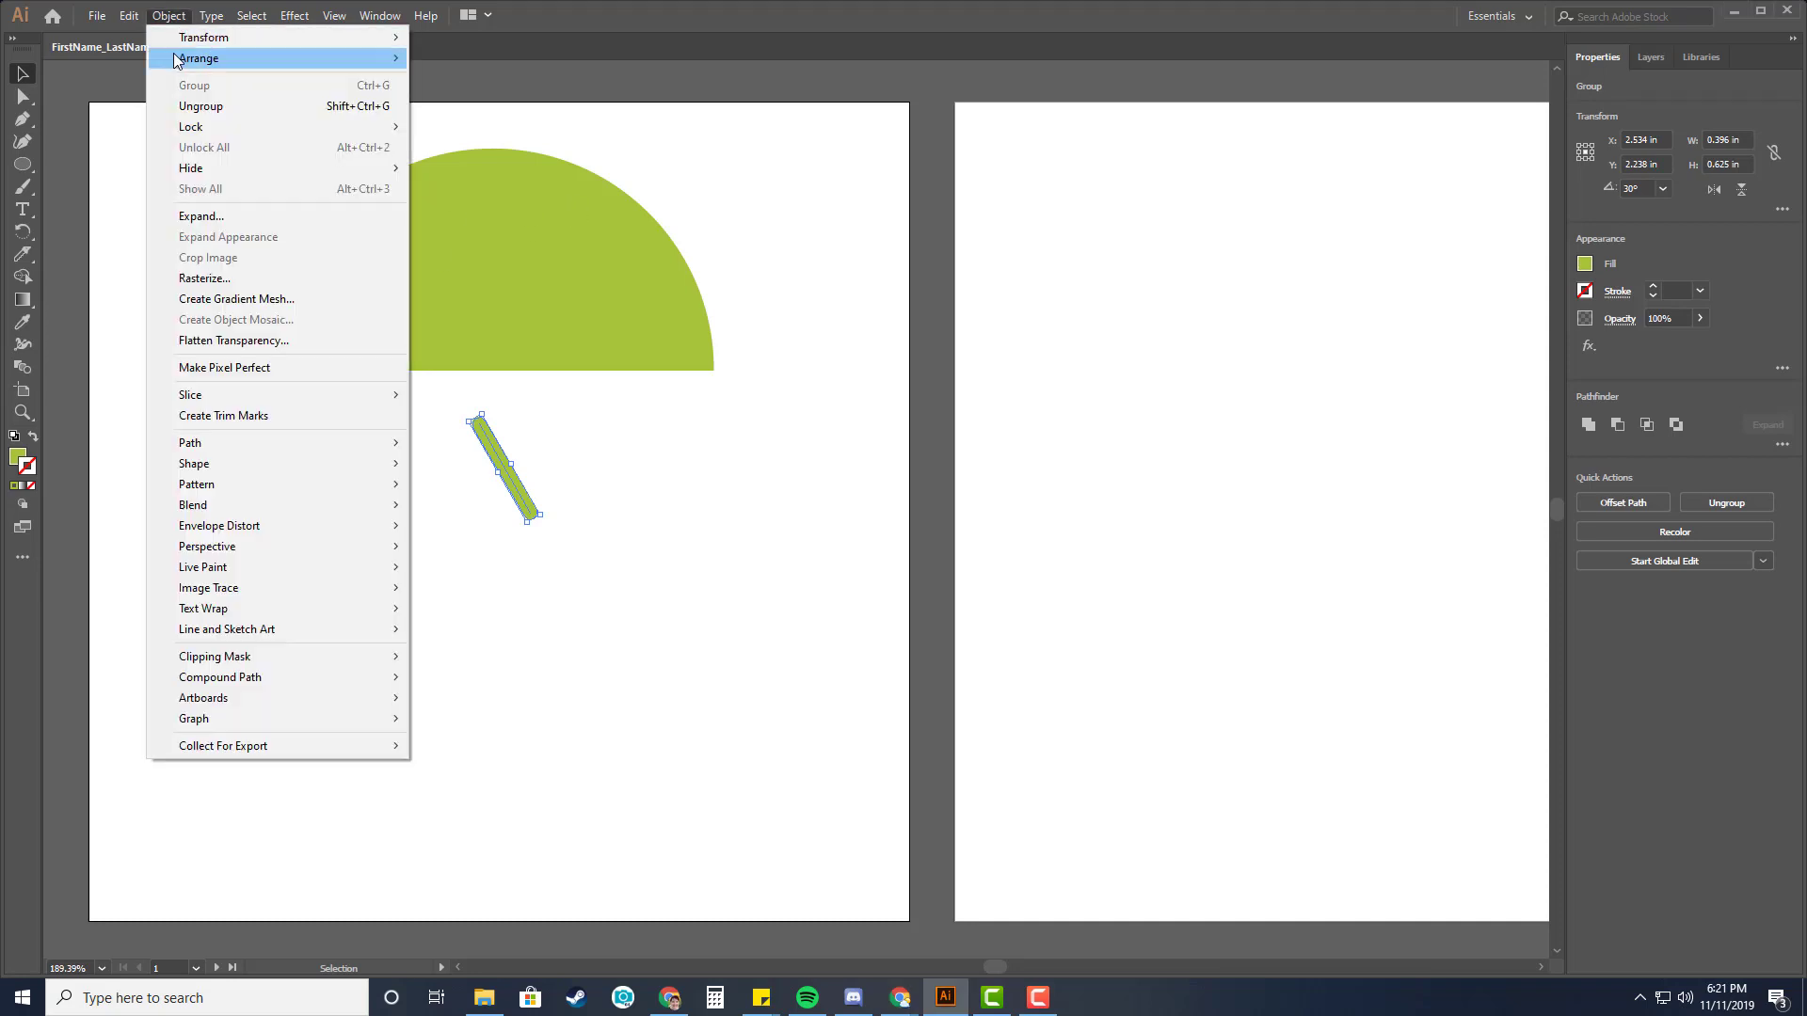
mouse_move(193, 38)
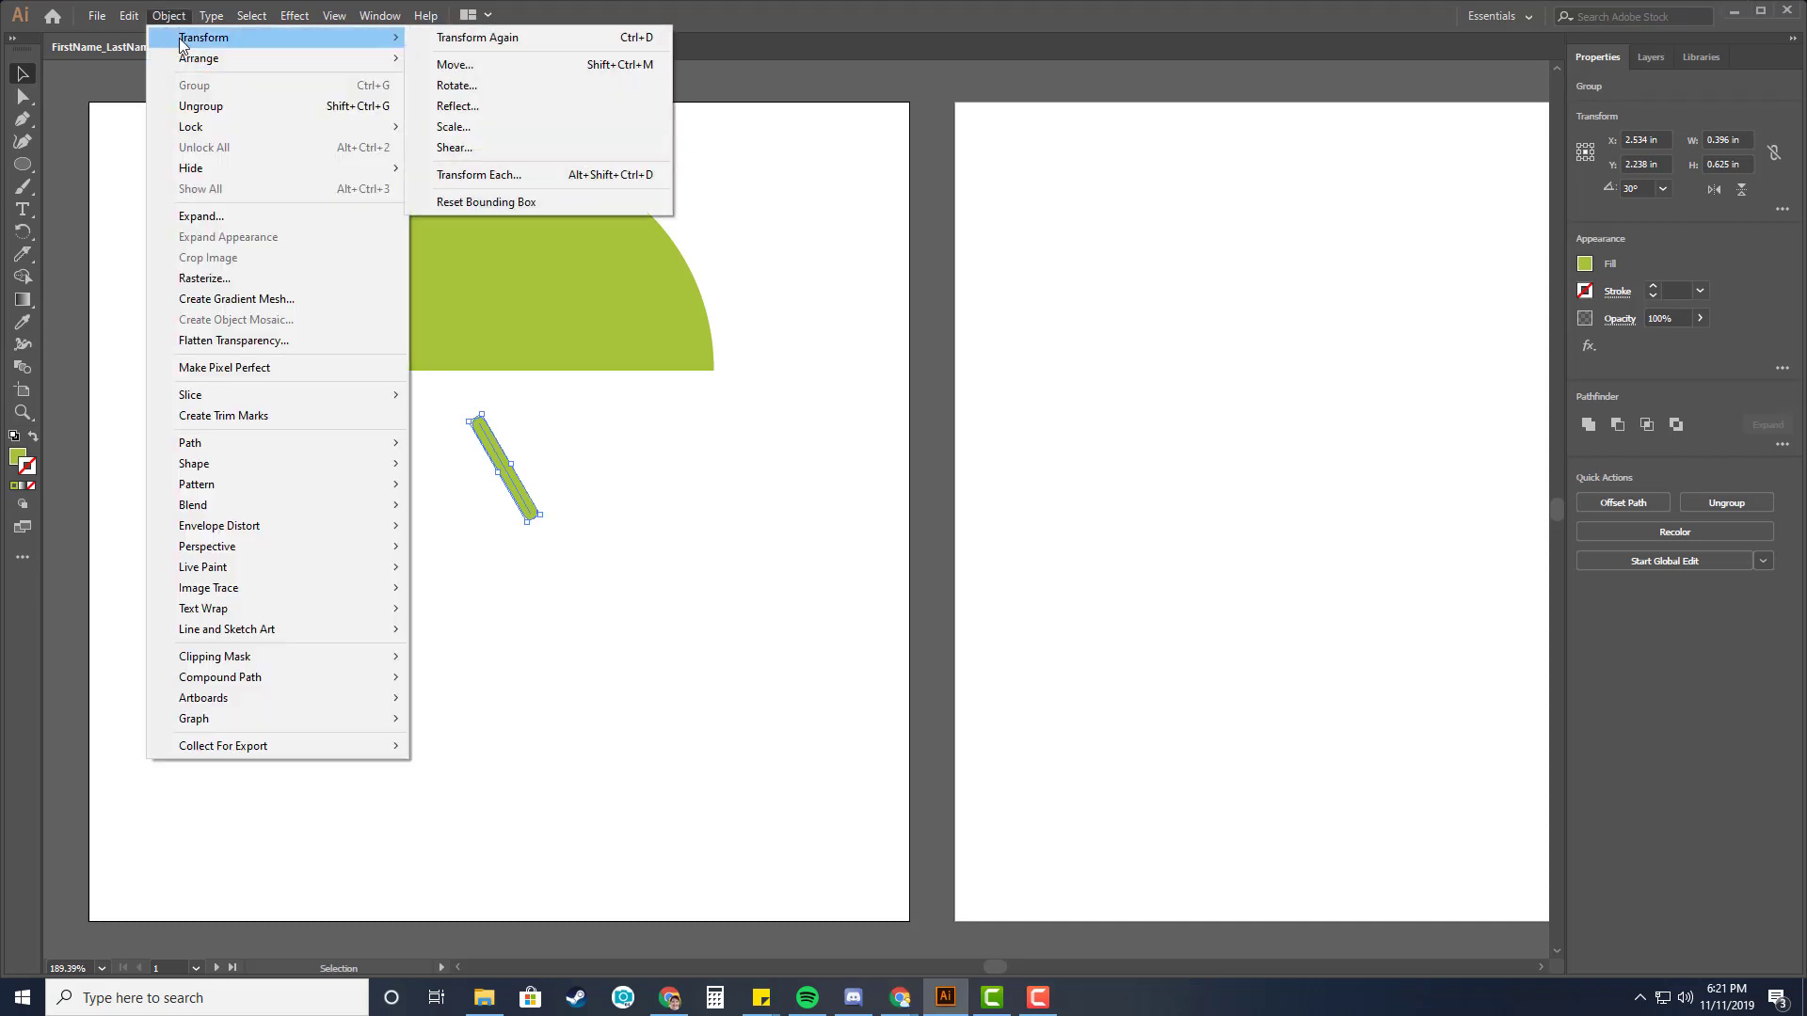
left_click(506, 106)
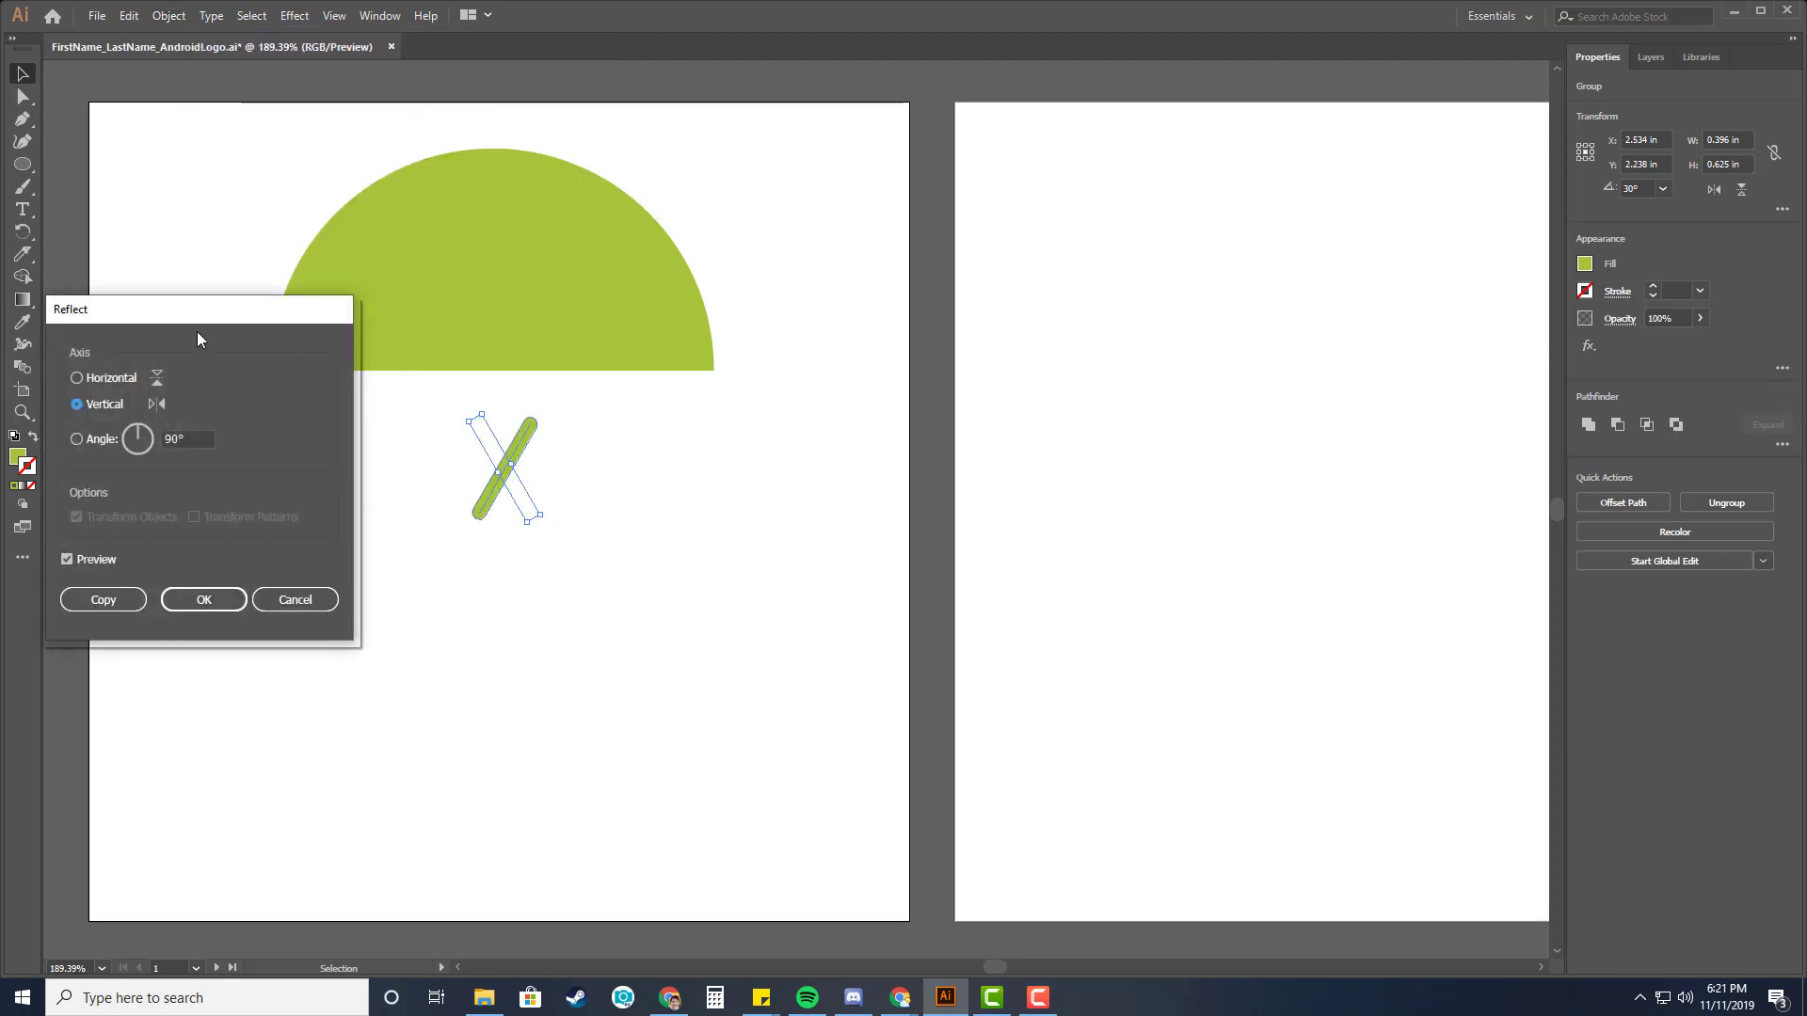
left_click_drag(162, 313, 681, 328)
left_click_drag(847, 313, 1144, 210)
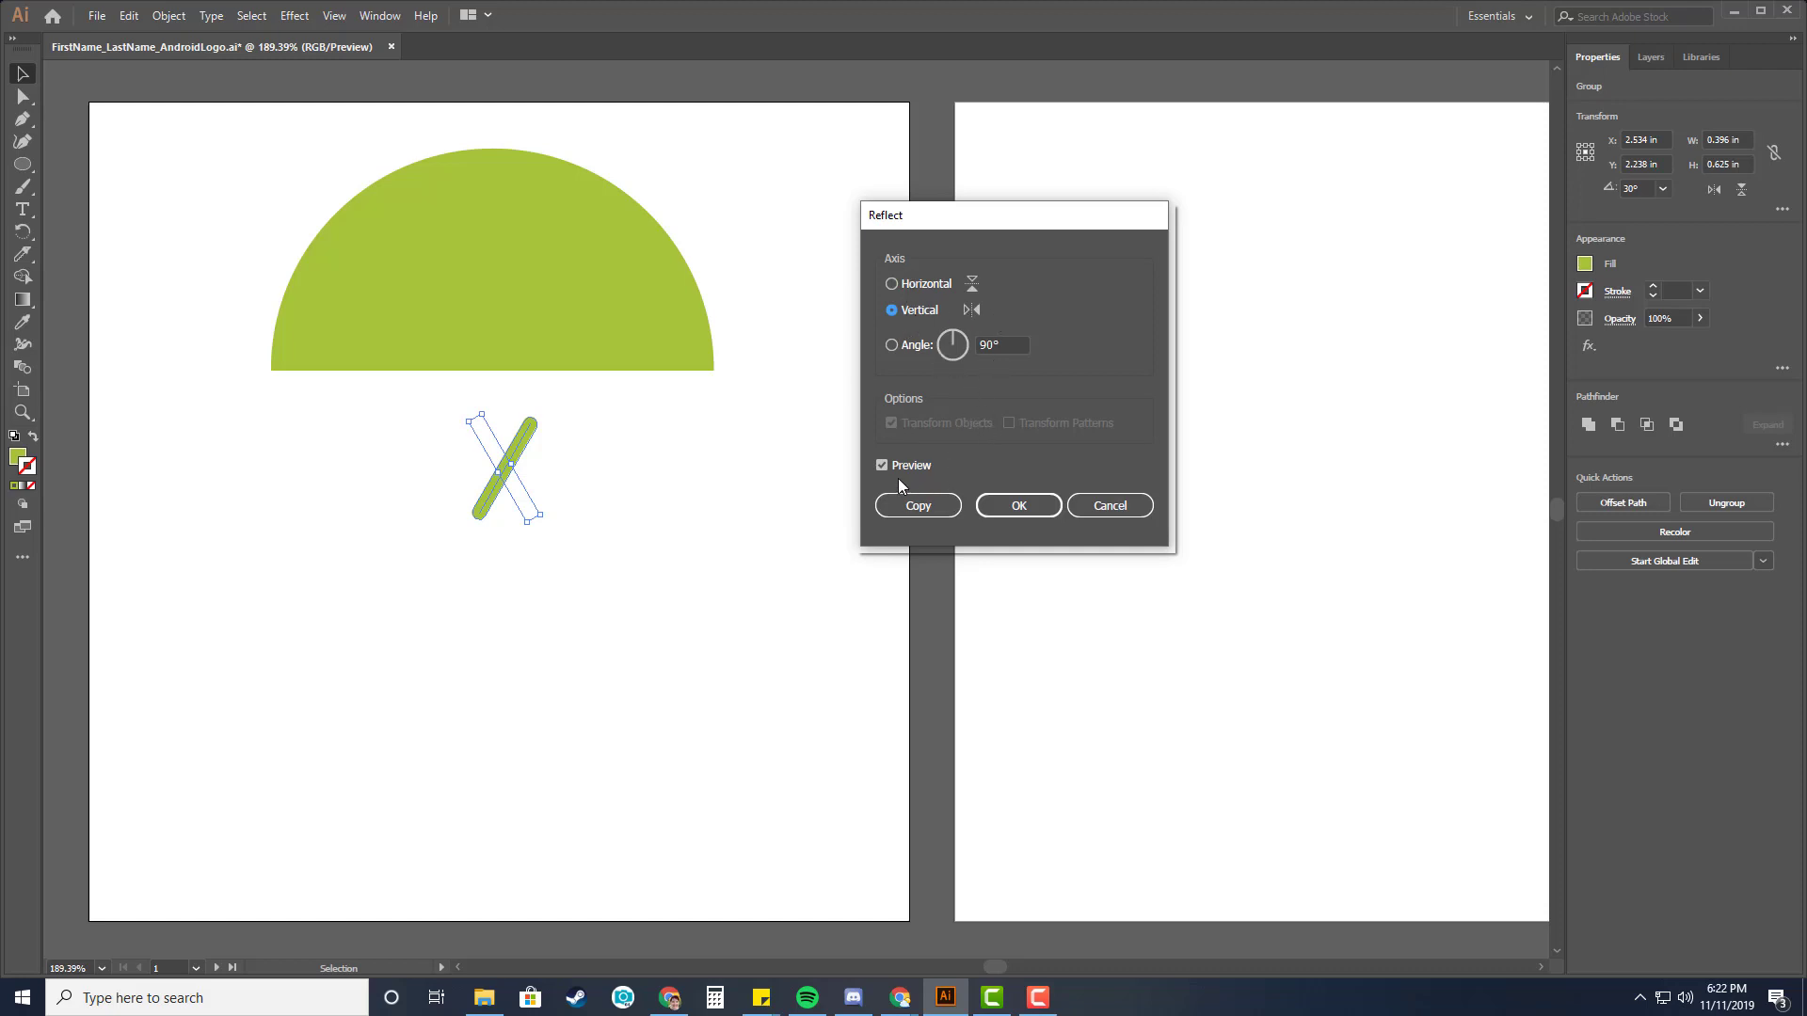
left_click(917, 507)
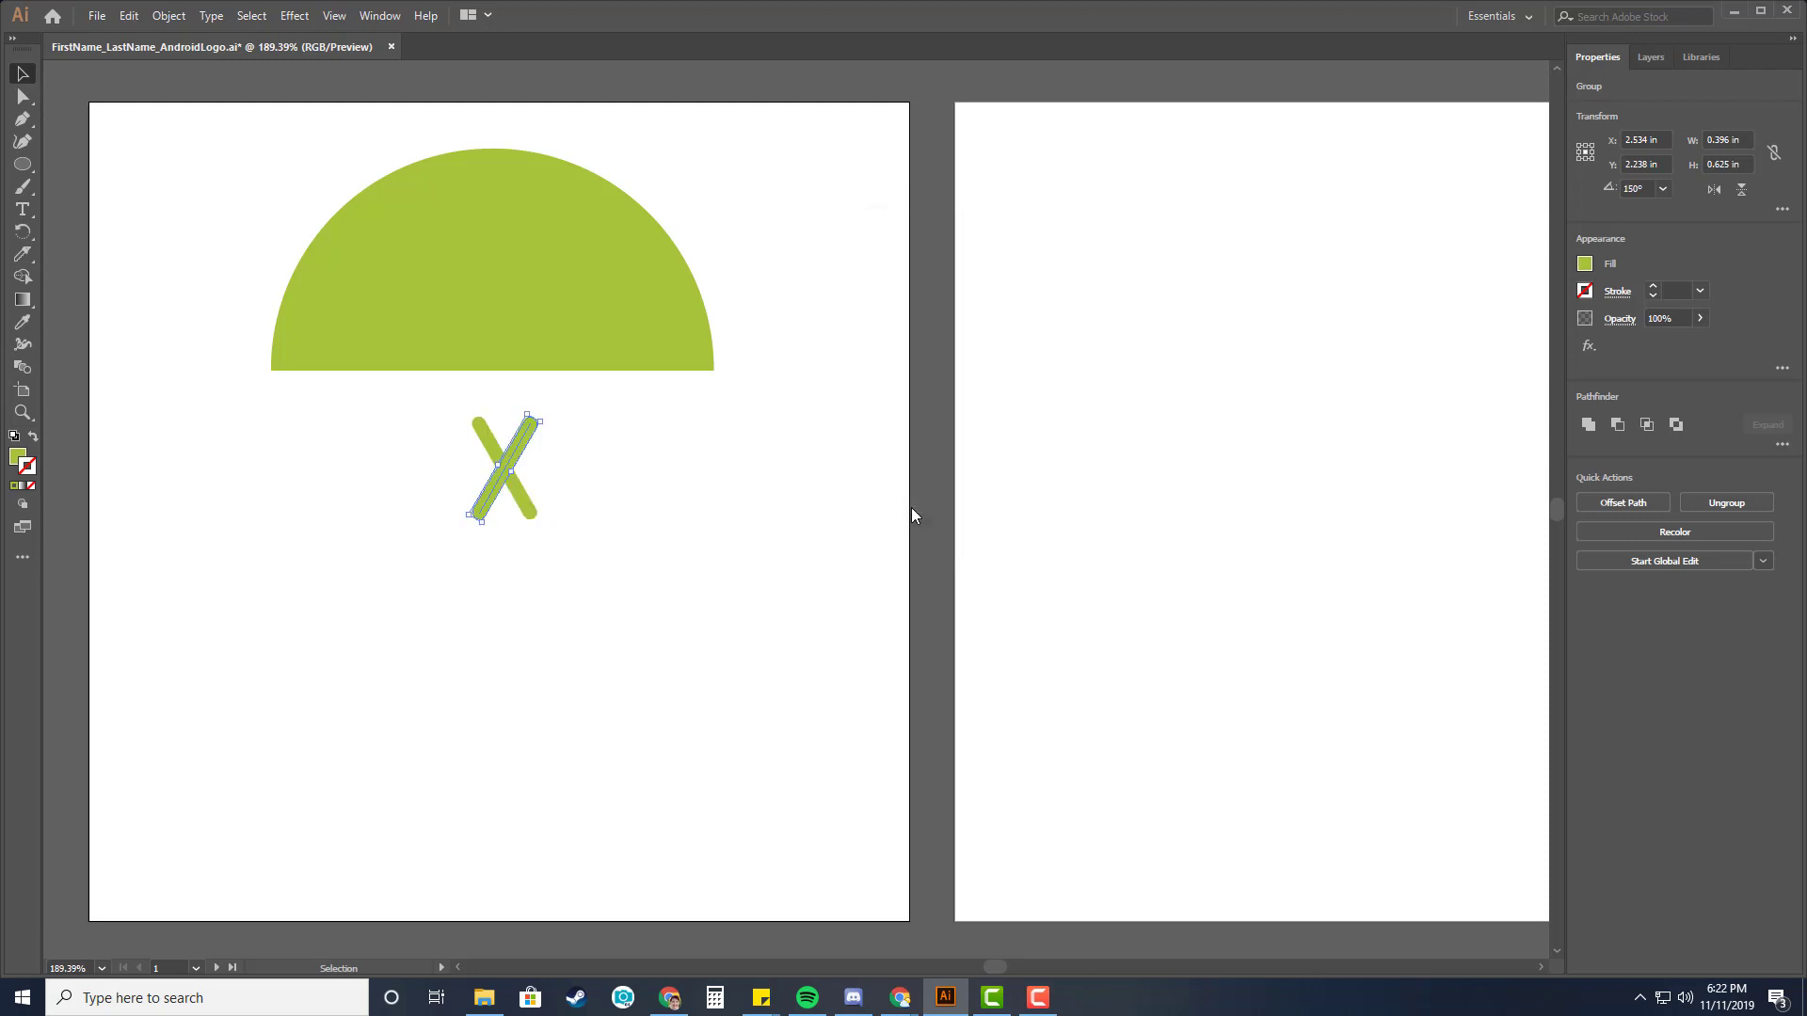
Place the two slanted lines as antennae on the upper edge of the semicircle, one on each side.
mouse_move(510, 459)
left_mouse_down()
mouse_move(669, 464)
mouse_move(612, 462)
left_mouse_up()
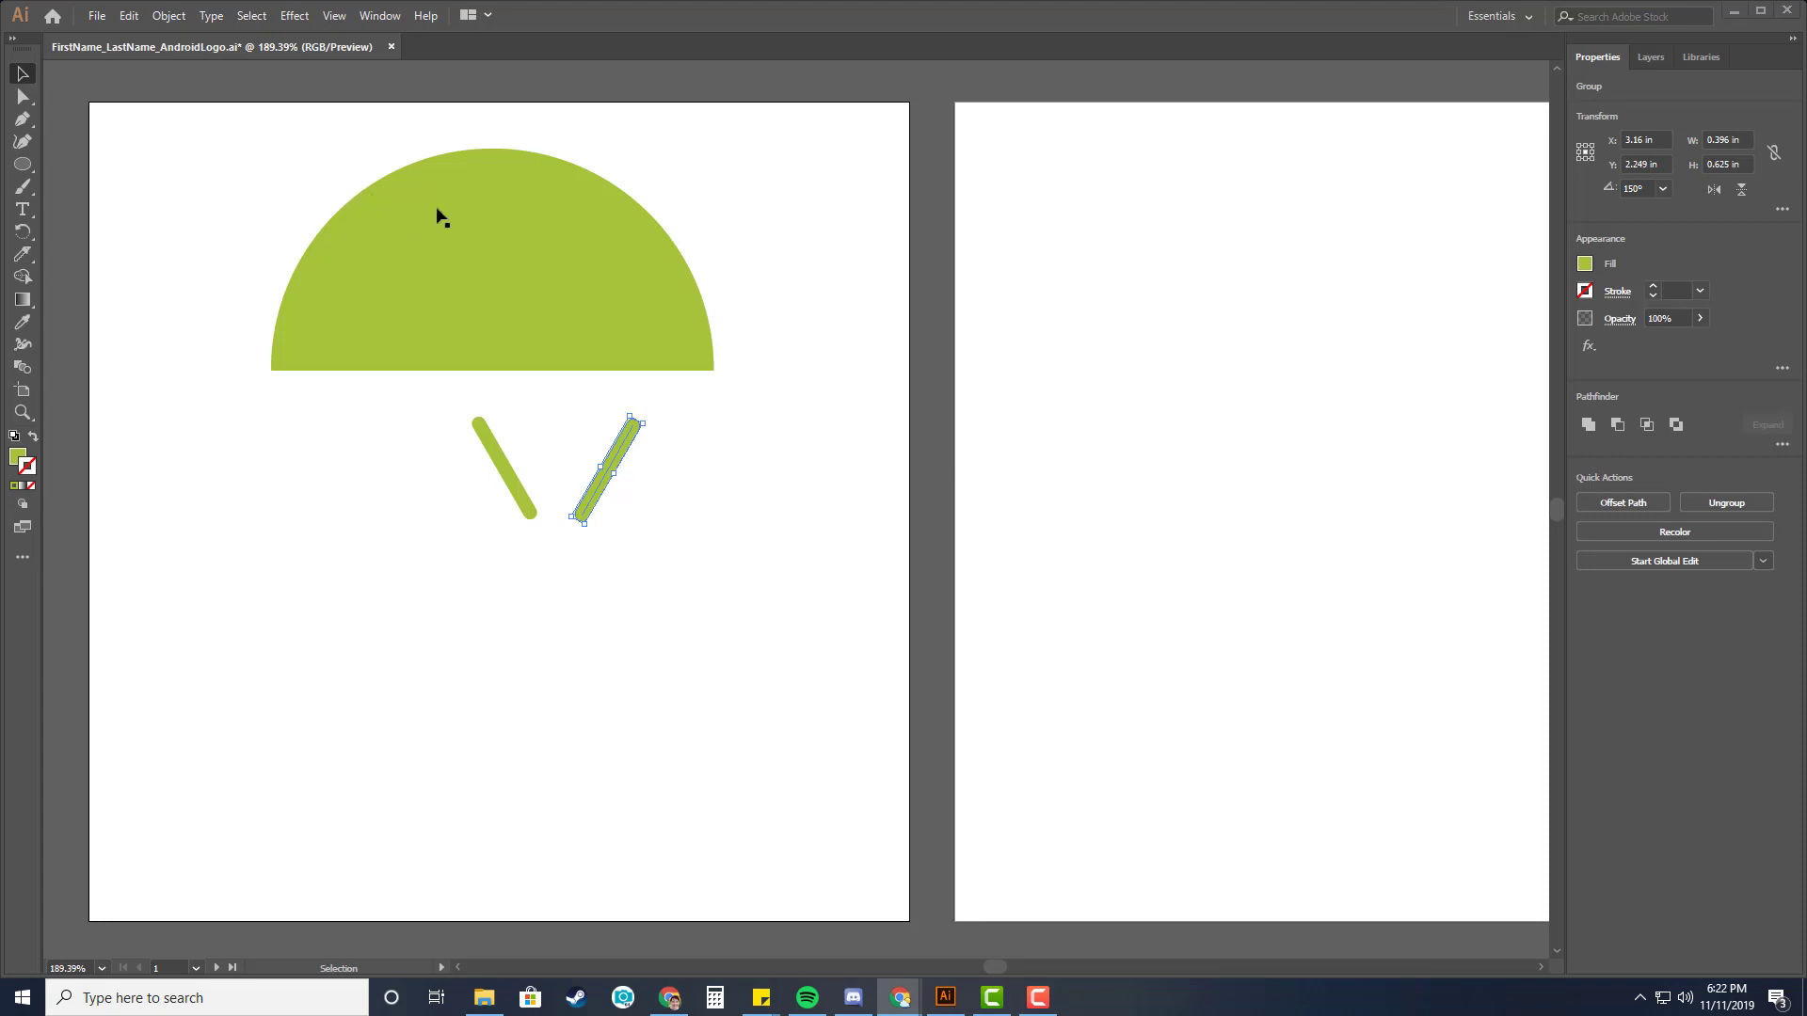
left_click(460, 417)
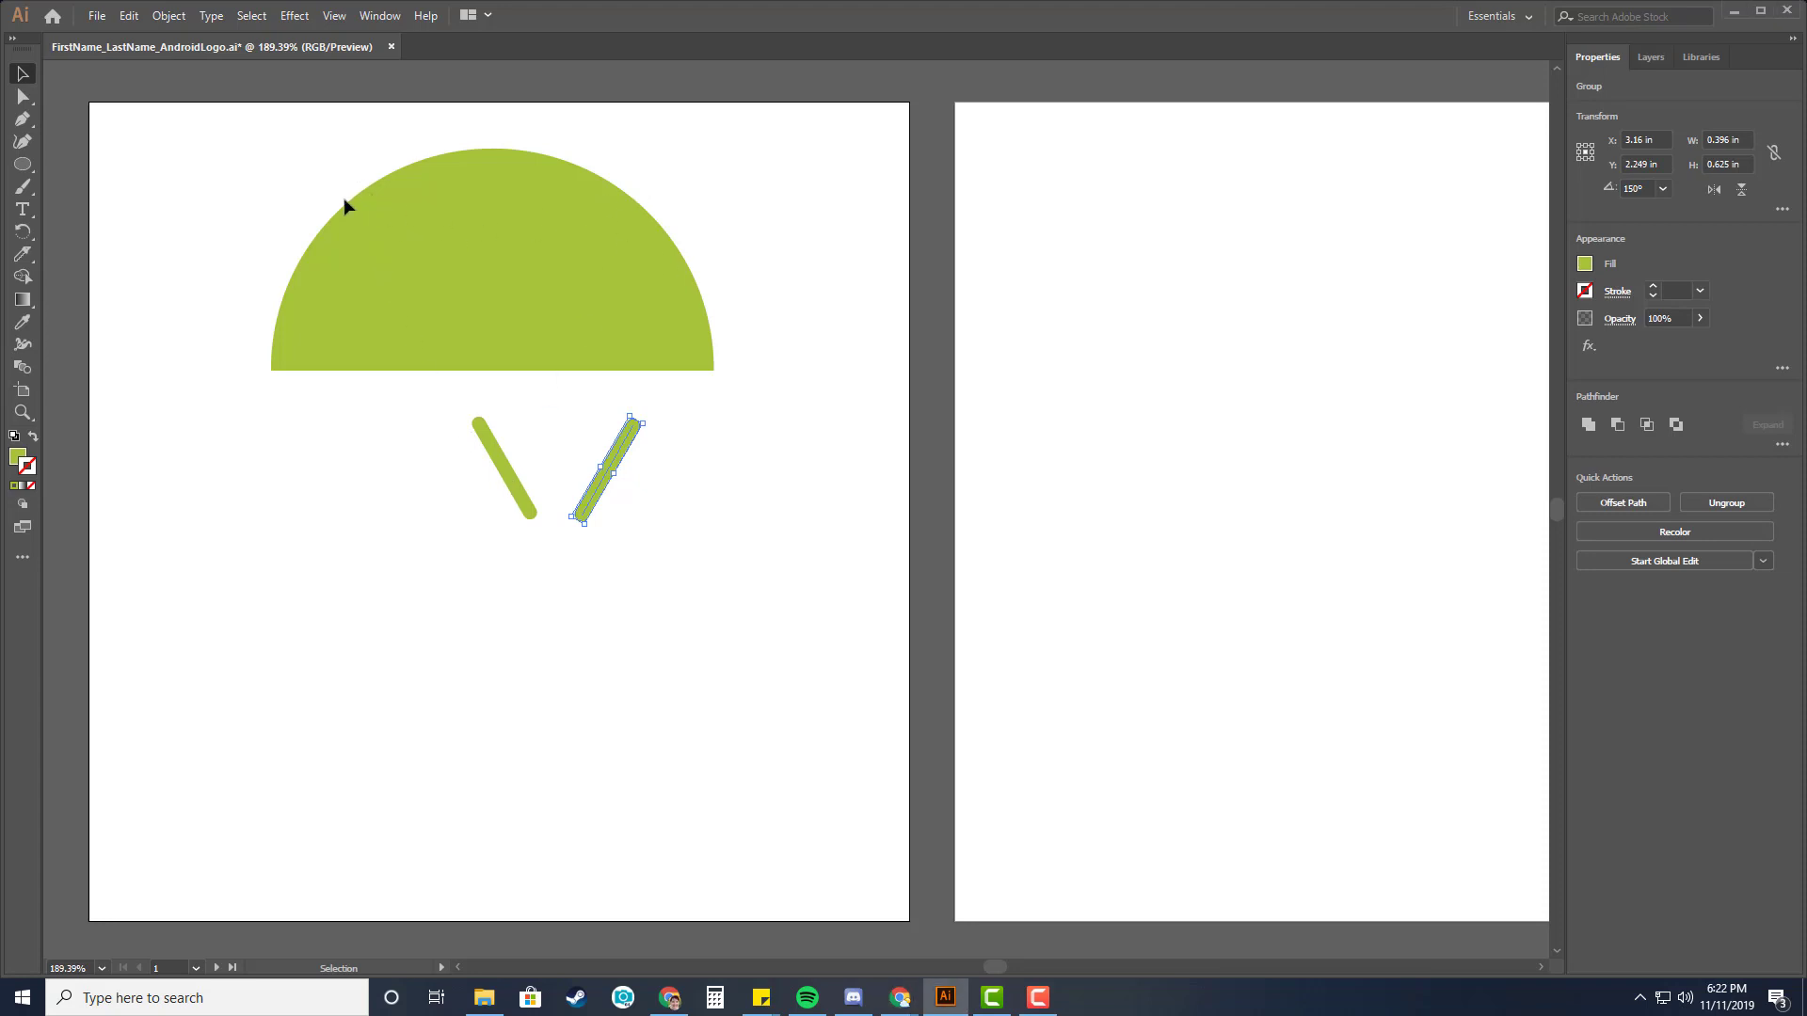
left_click_drag(343, 206, 344, 202)
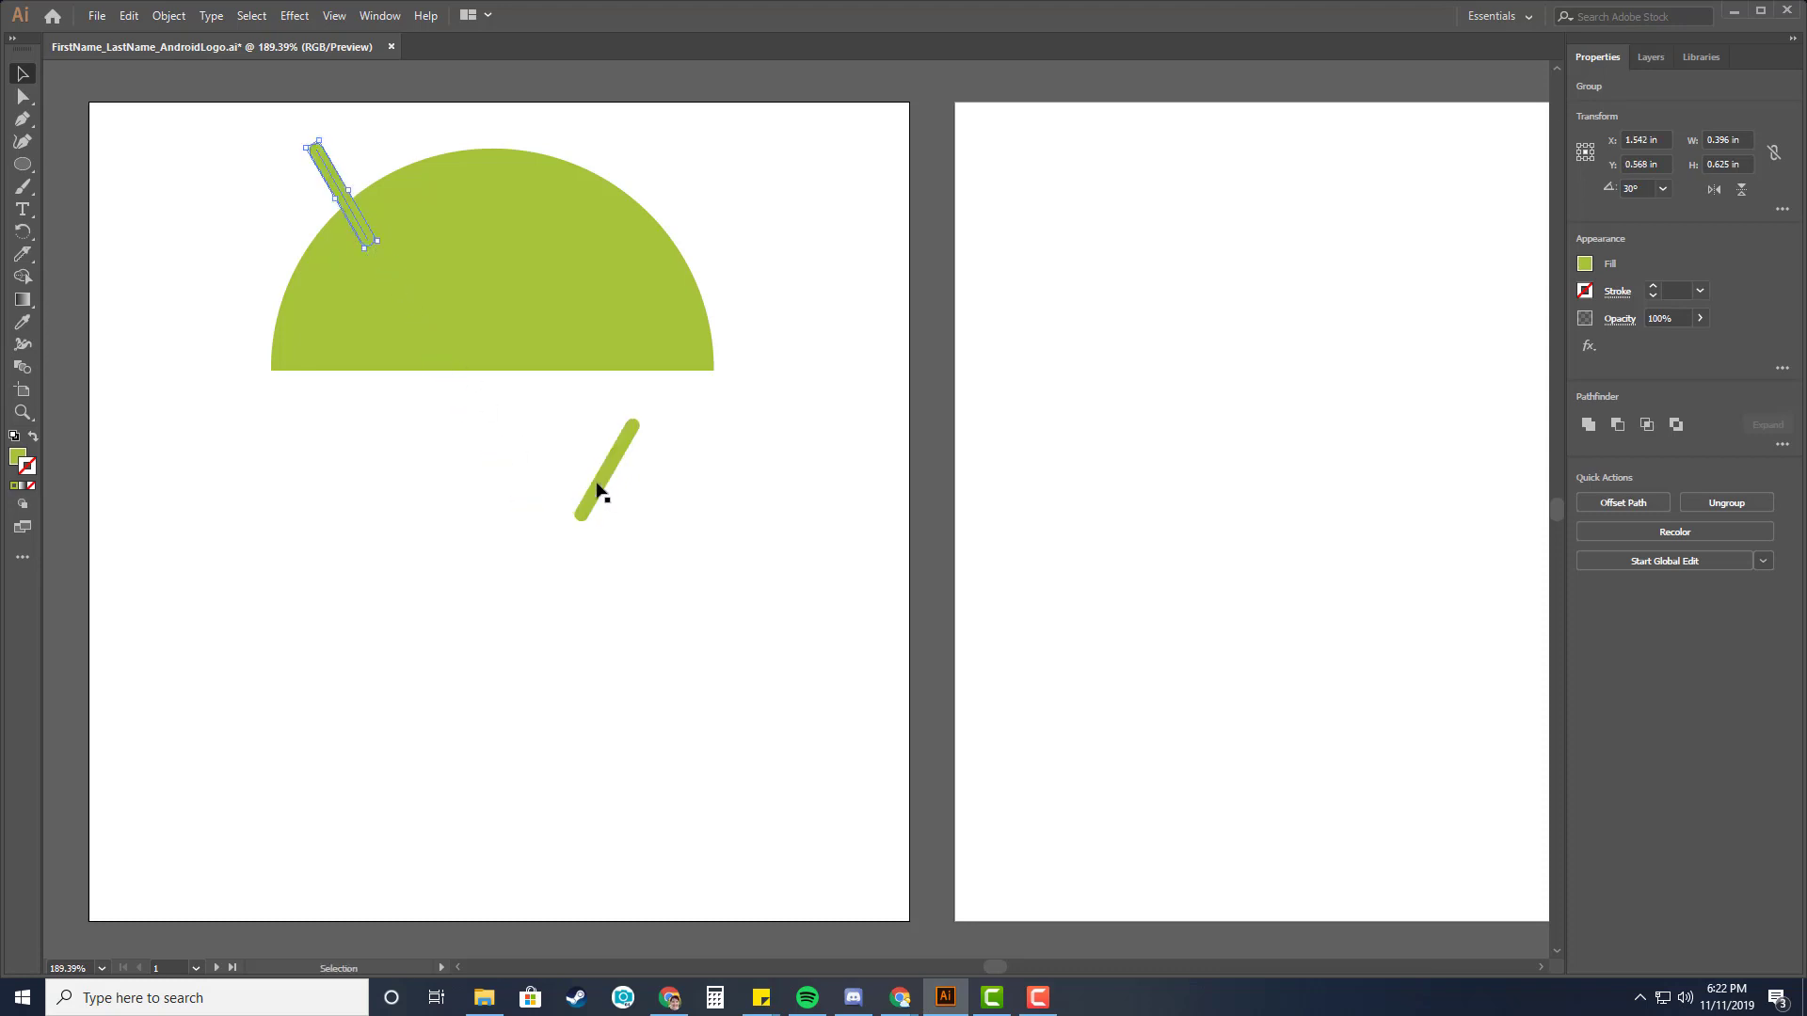
left_click_drag(597, 489, 343, 195)
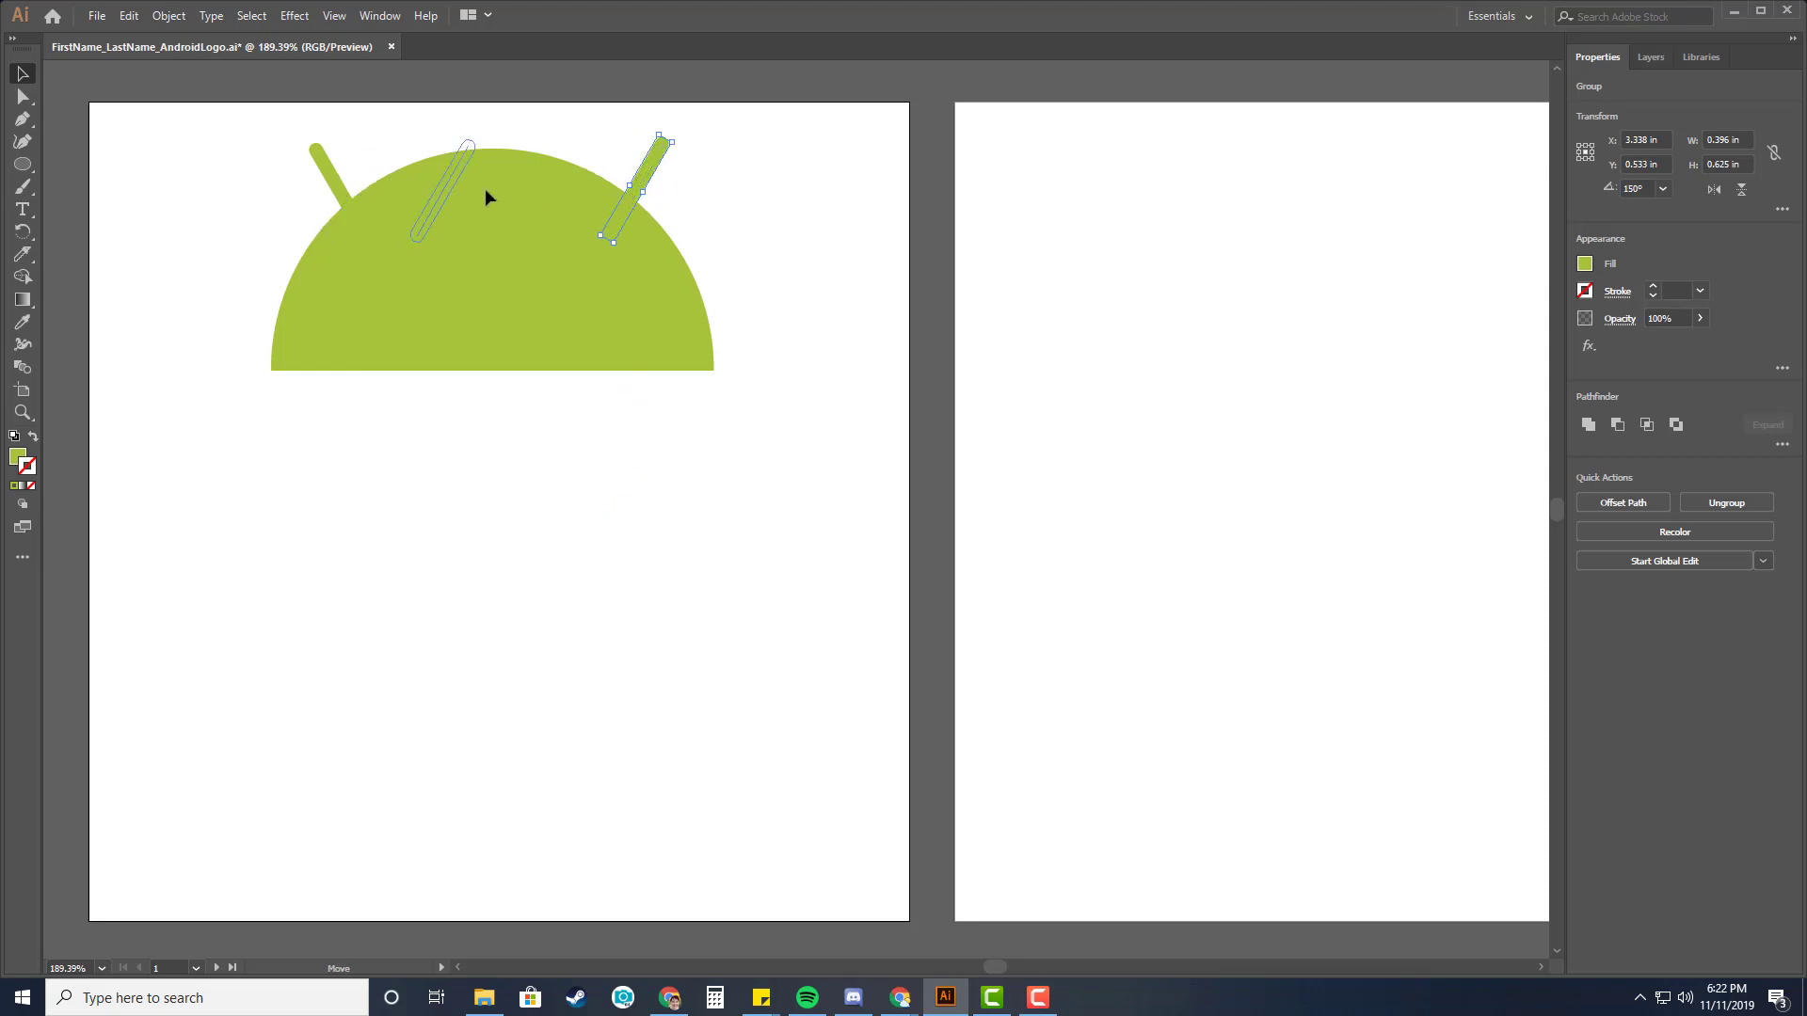
left_click_drag(486, 196, 657, 195)
left_click(736, 222)
left_click(766, 251)
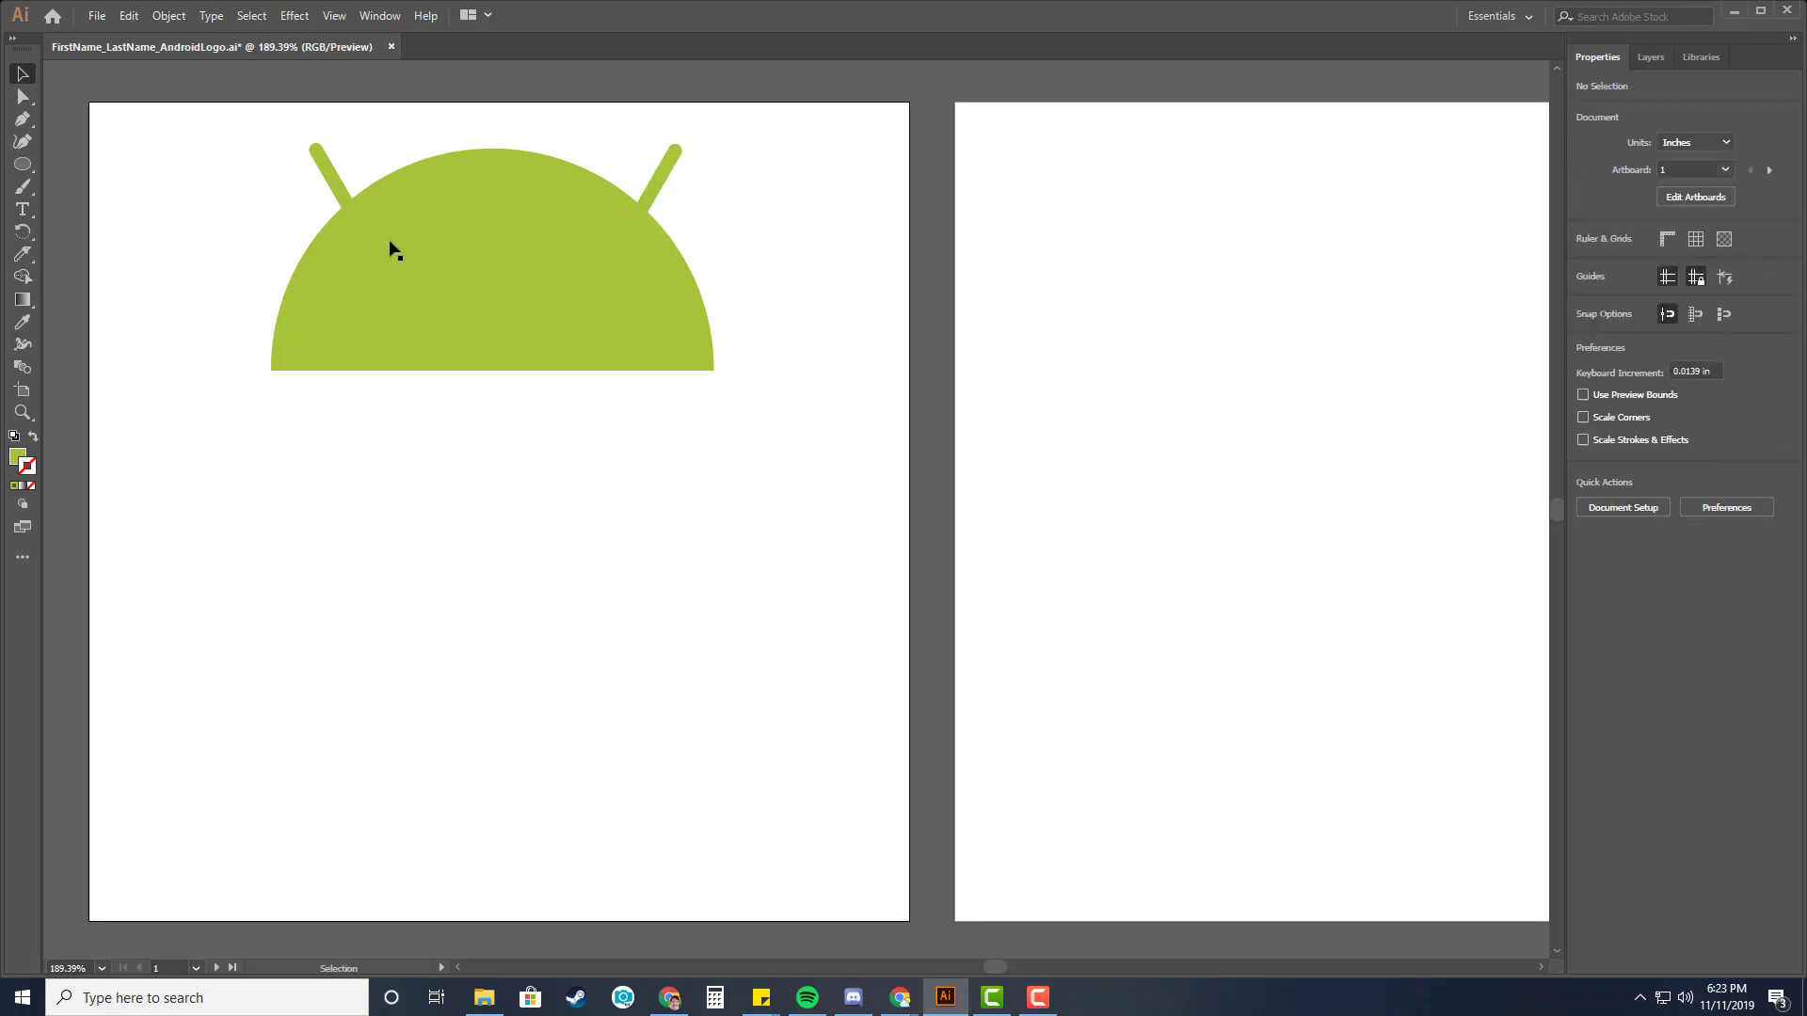
Readjust the positions of both antennae along the semicircle's curved top edge.
left_click(335, 184)
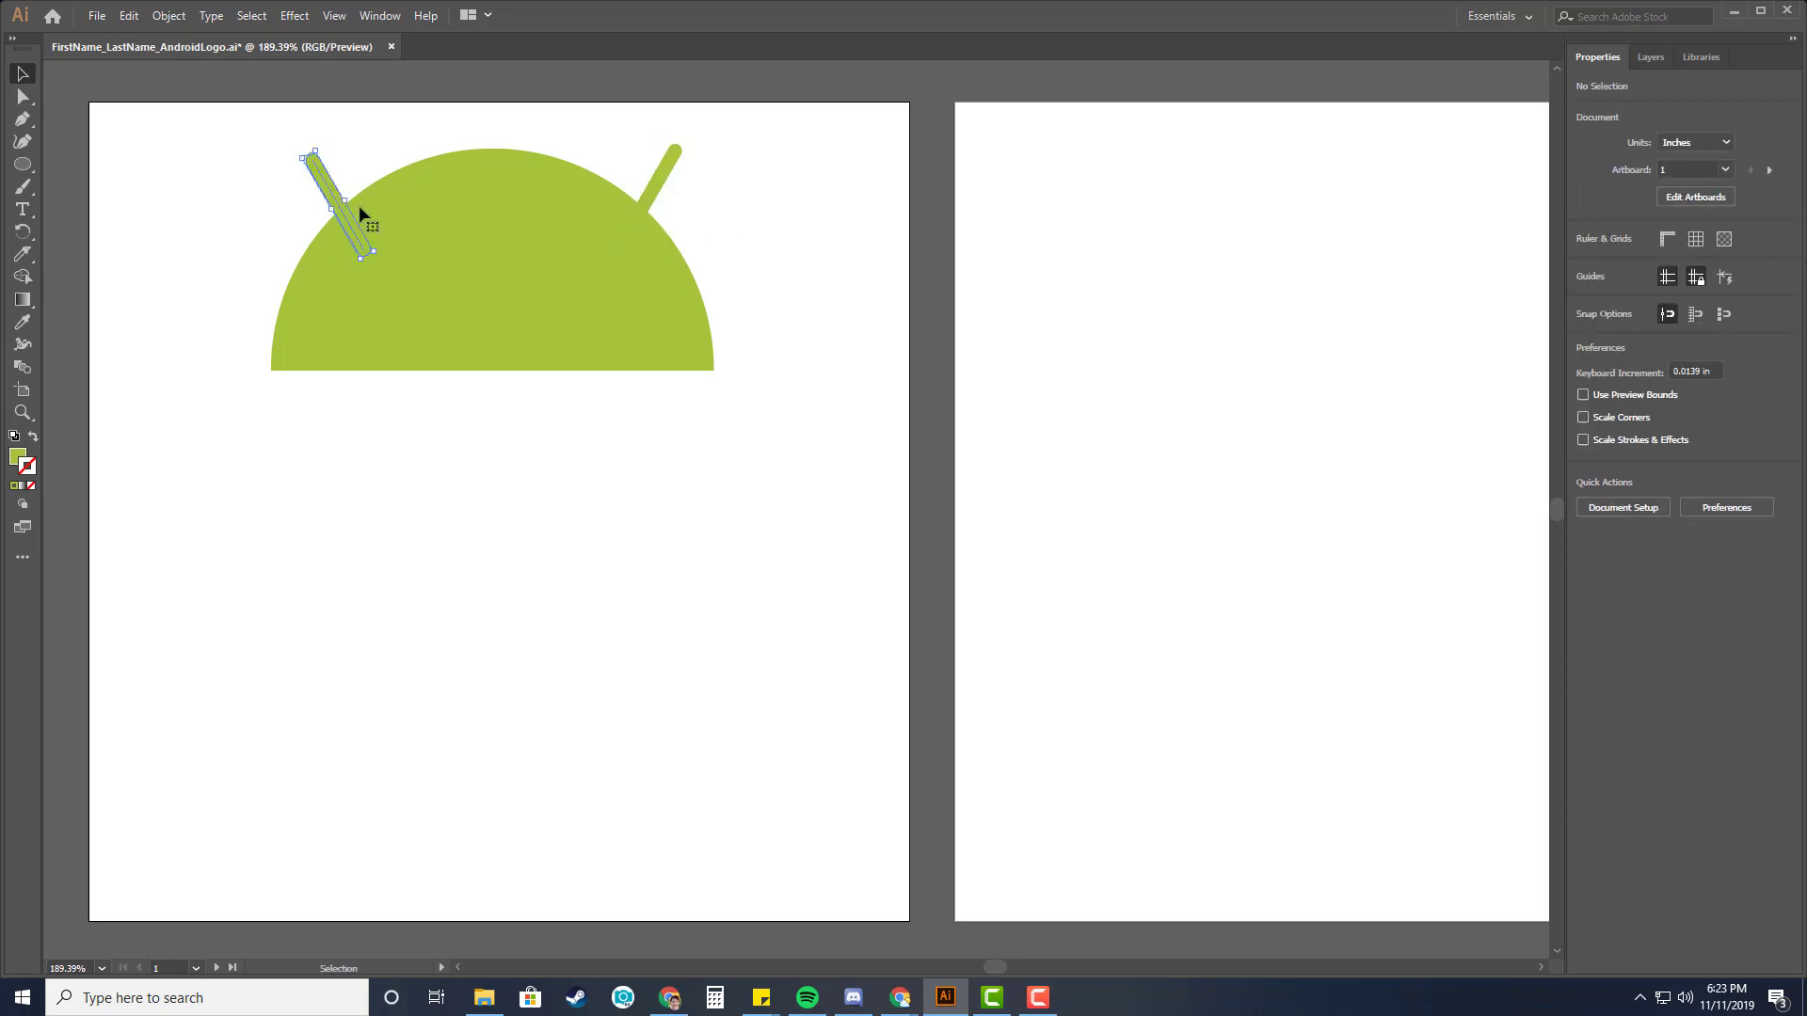
left_click(743, 283)
left_click_drag(340, 200, 358, 182)
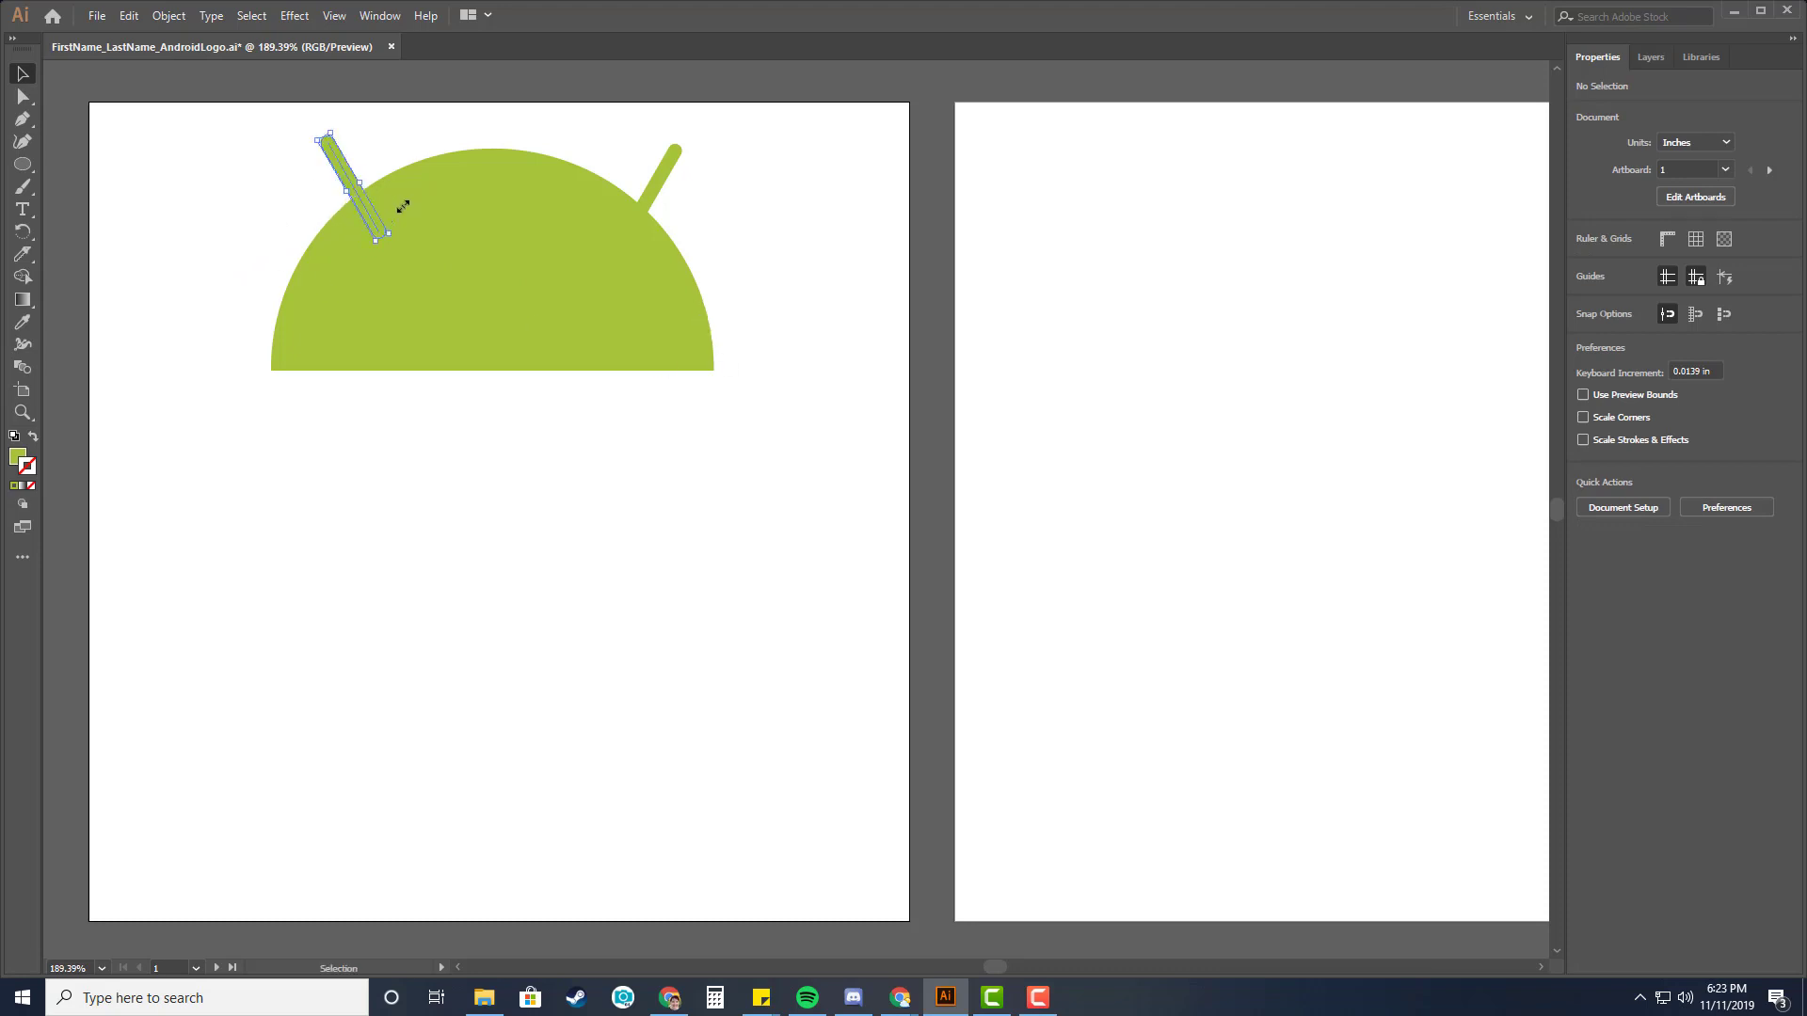
left_click_drag(640, 184, 621, 175)
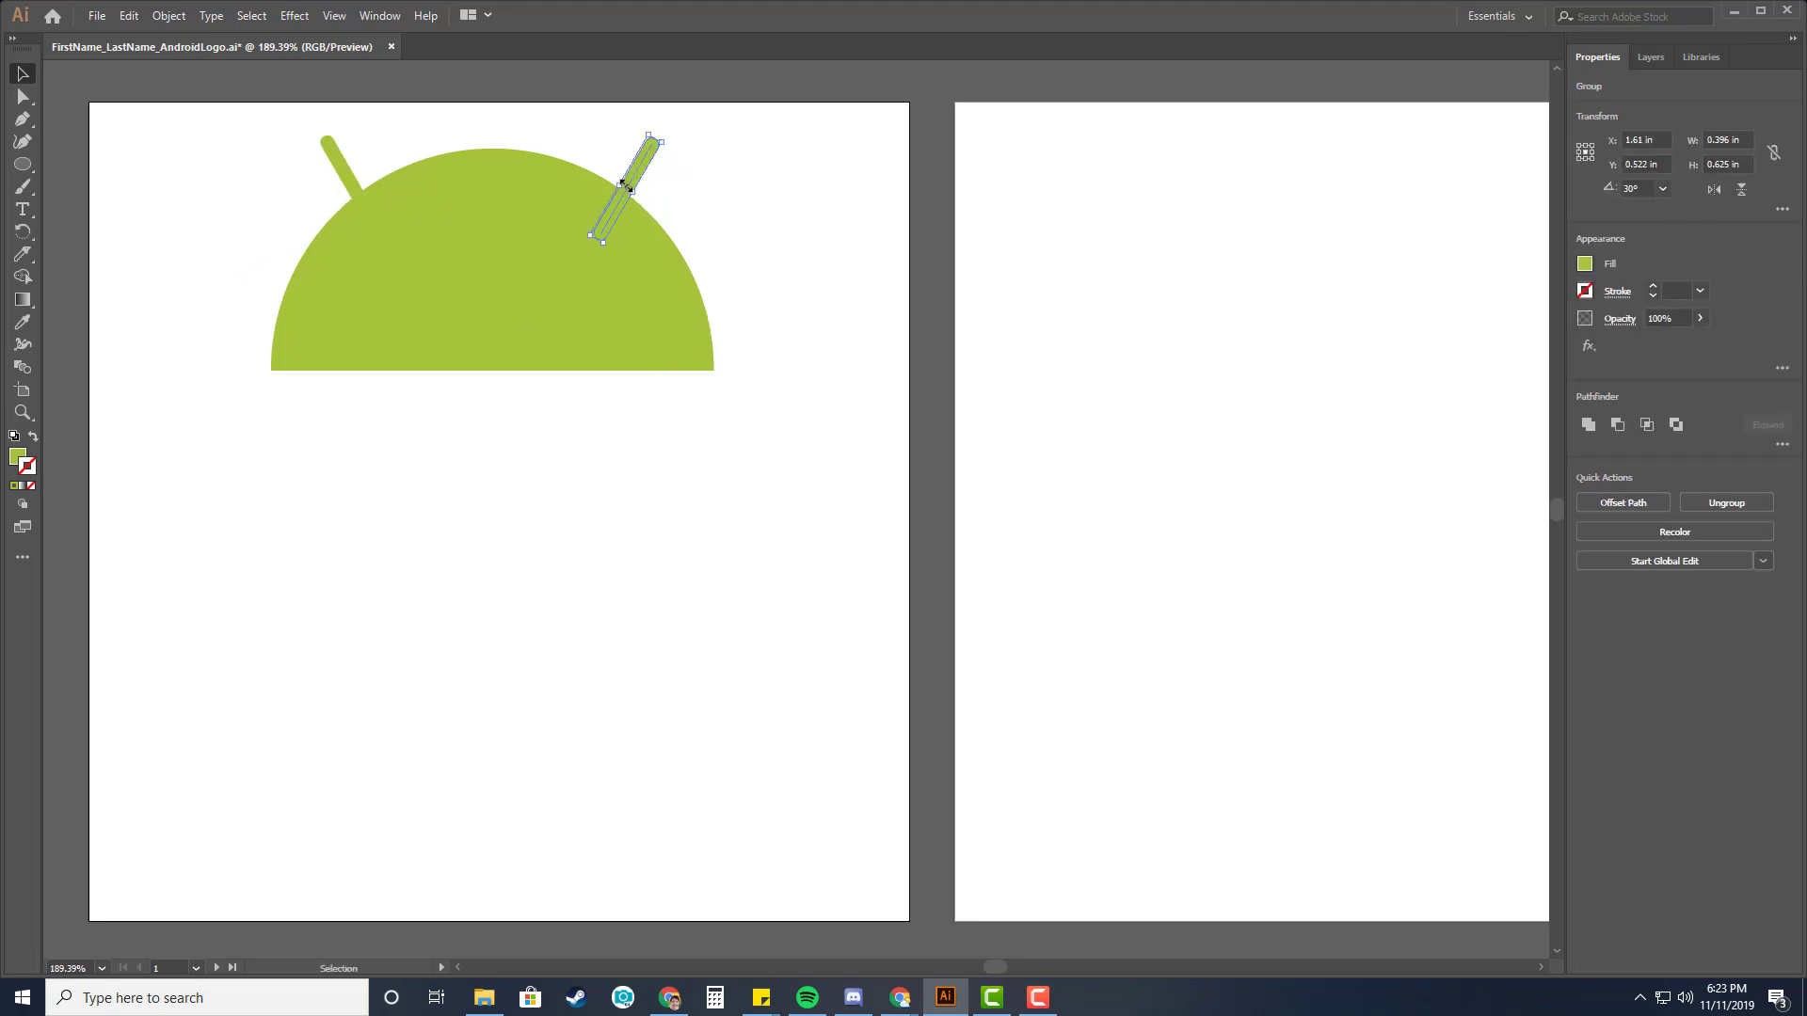
left_click(710, 209)
left_click(630, 184)
left_click(360, 198)
Nudge the left antenna slightly down and to the right into the dome.
key("Down")
key("Right")
key("Right")
key("Right")
key("Right")
key("Down")
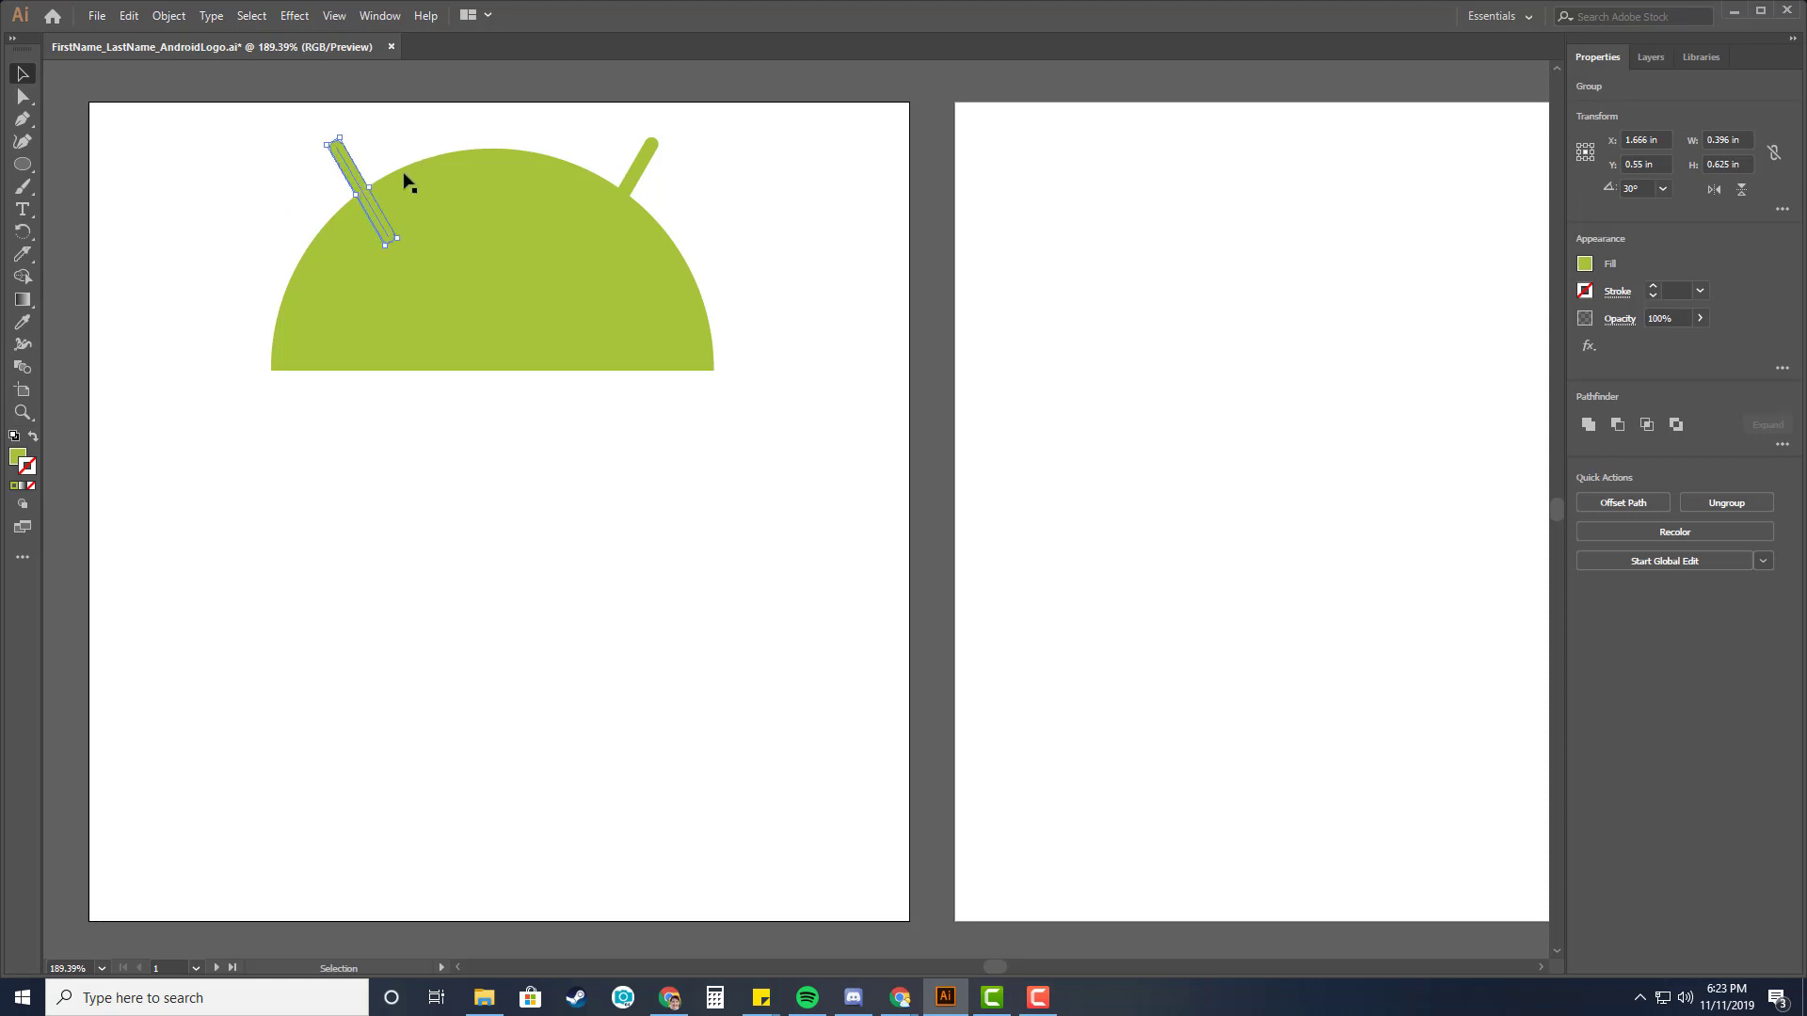
Nudge the right antenna slightly down into the dome.
left_click(621, 188)
key("Down")
key("Down")
left_click(720, 193)
Select both antennae together with the semicircle and unite them into a single shape with Pathfinder.
left_click(347, 164)
left_click(647, 174, "shift")
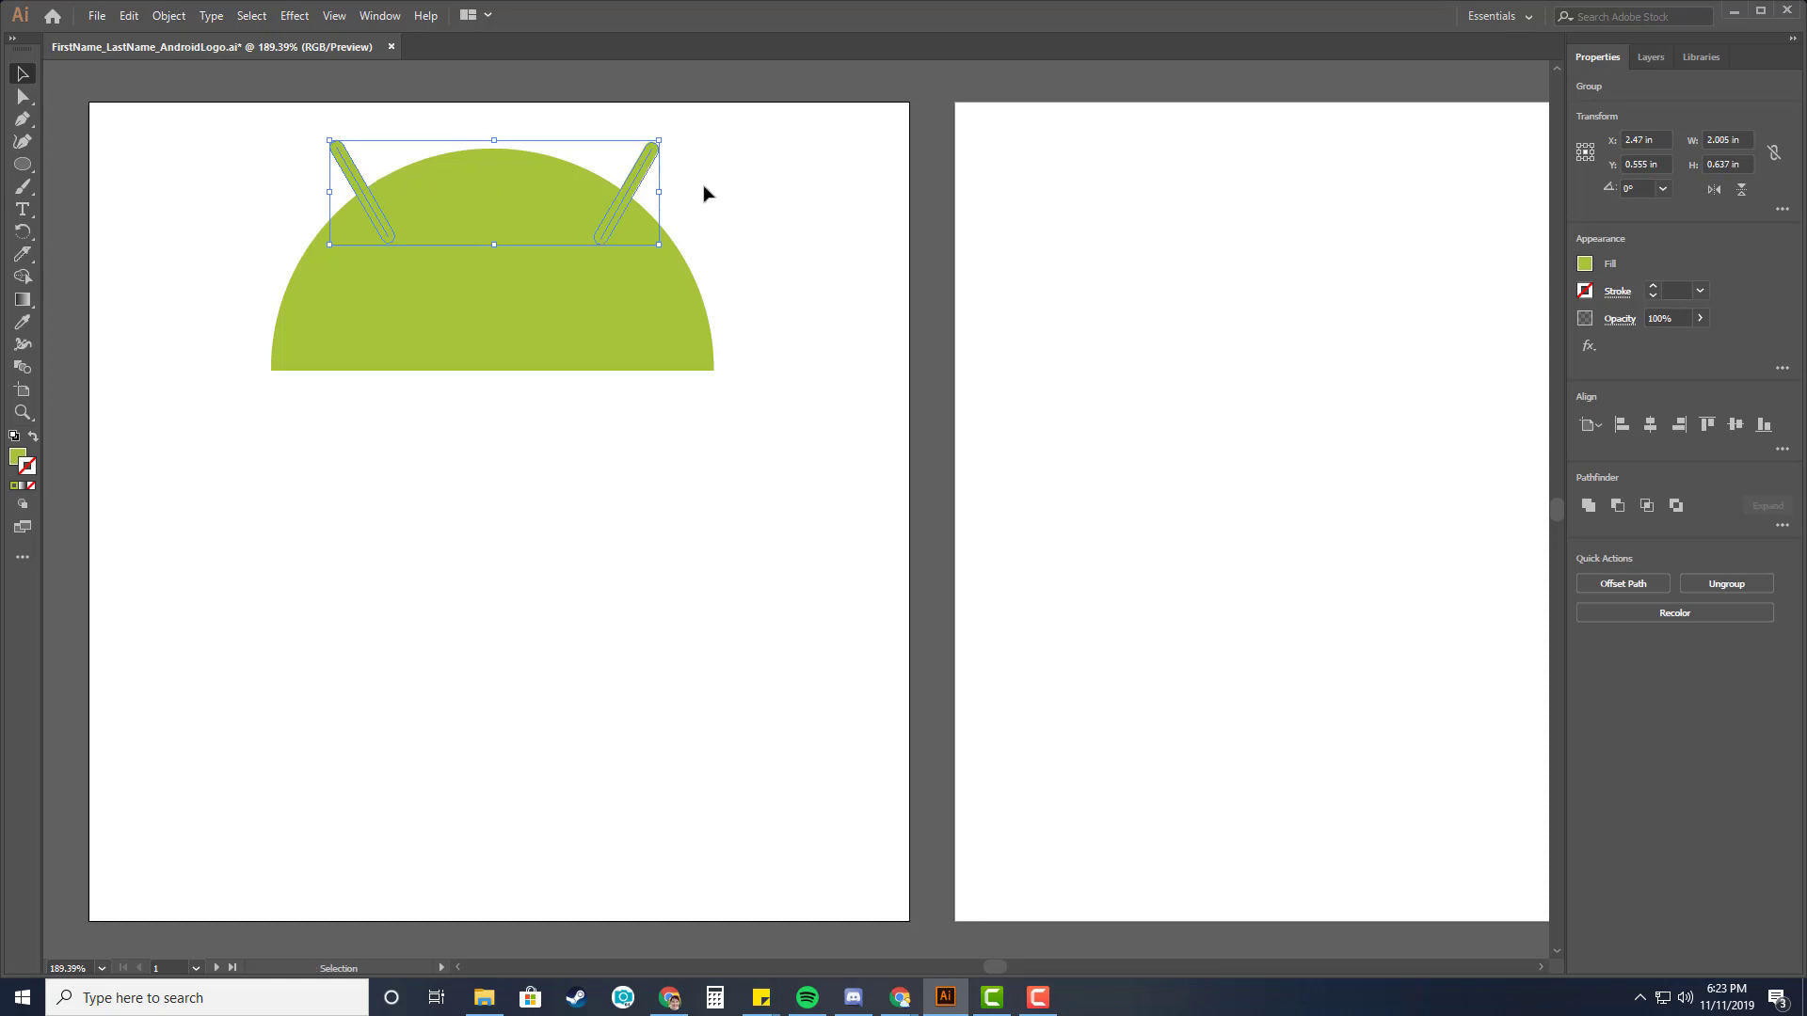
key("a")
key("v")
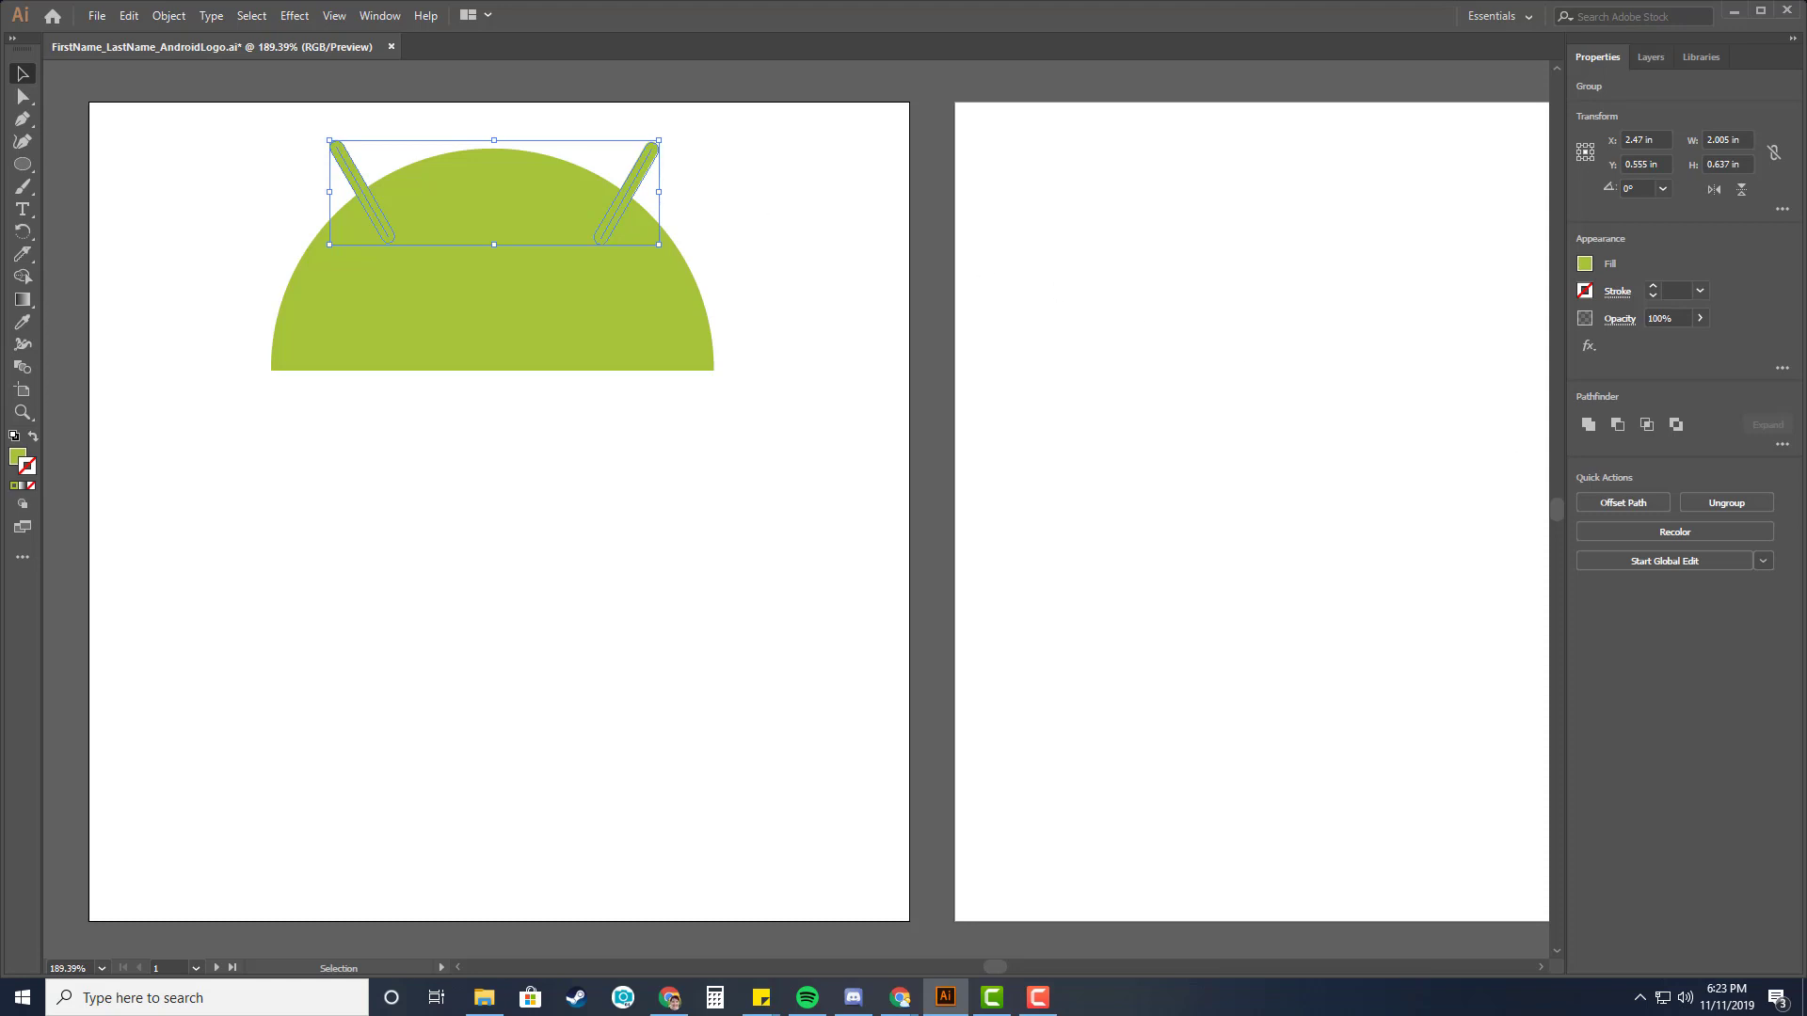
left_click(900, 997)
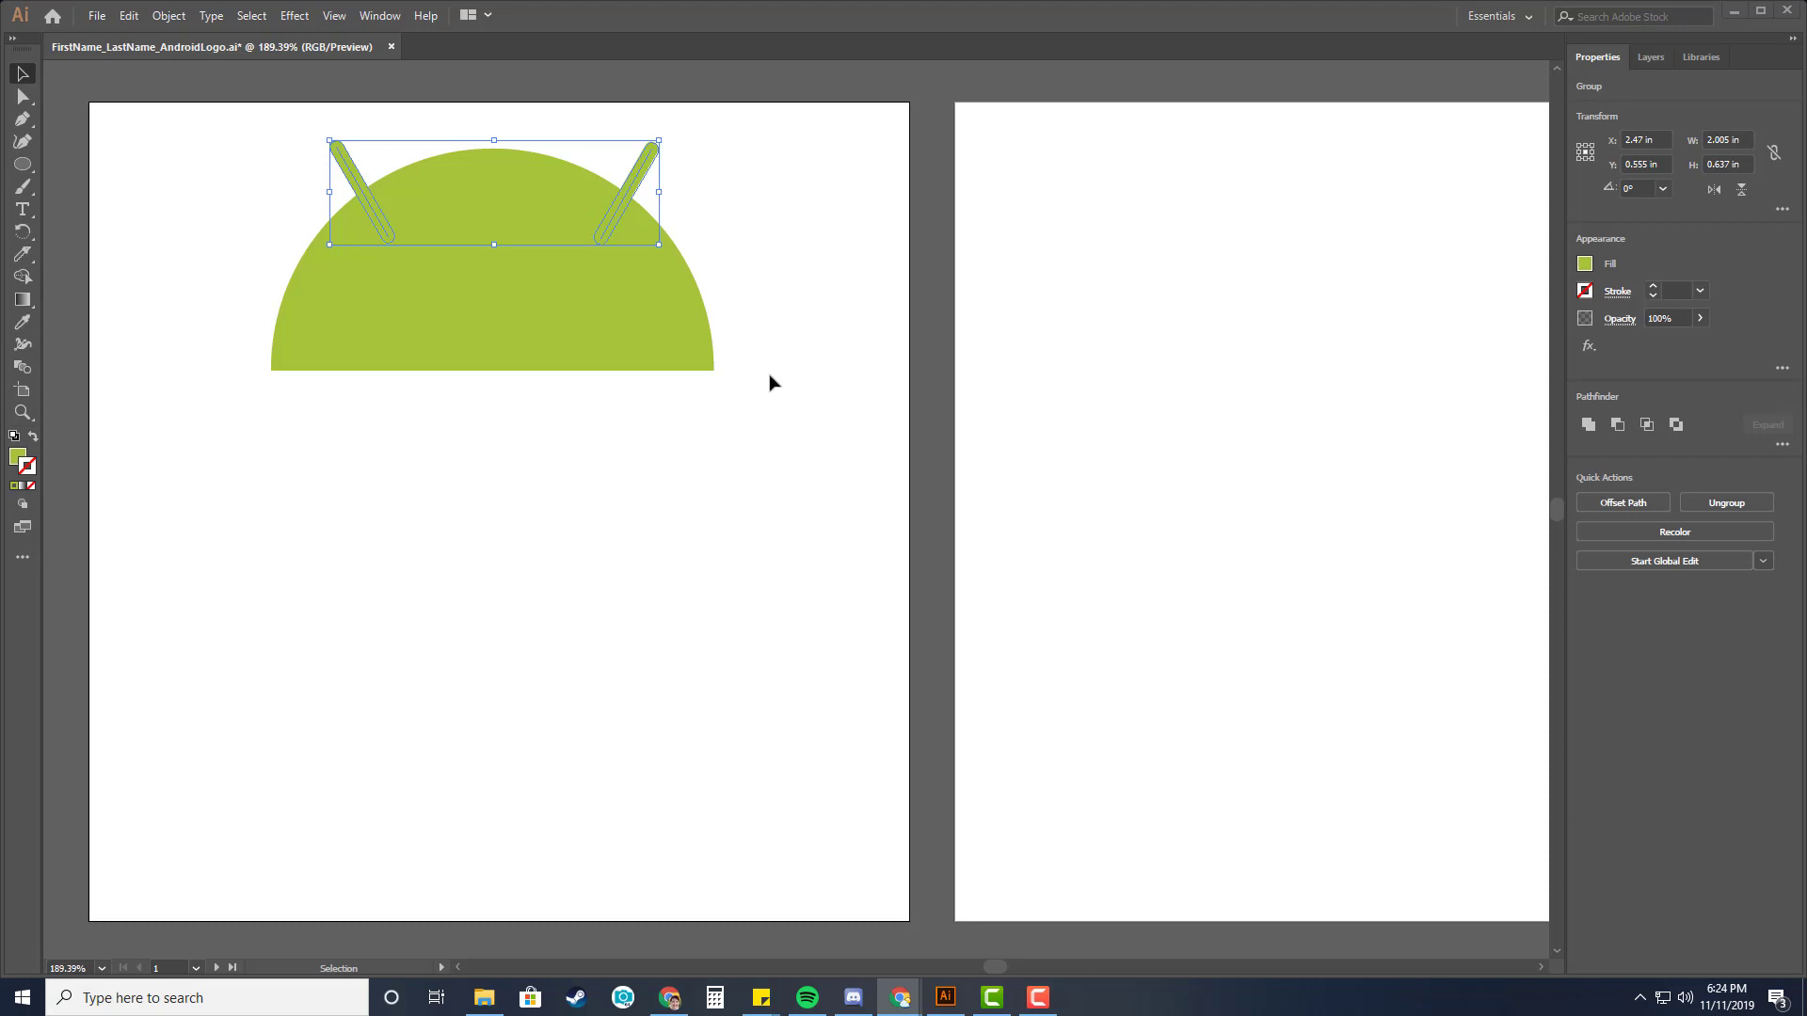
left_click(384, 16)
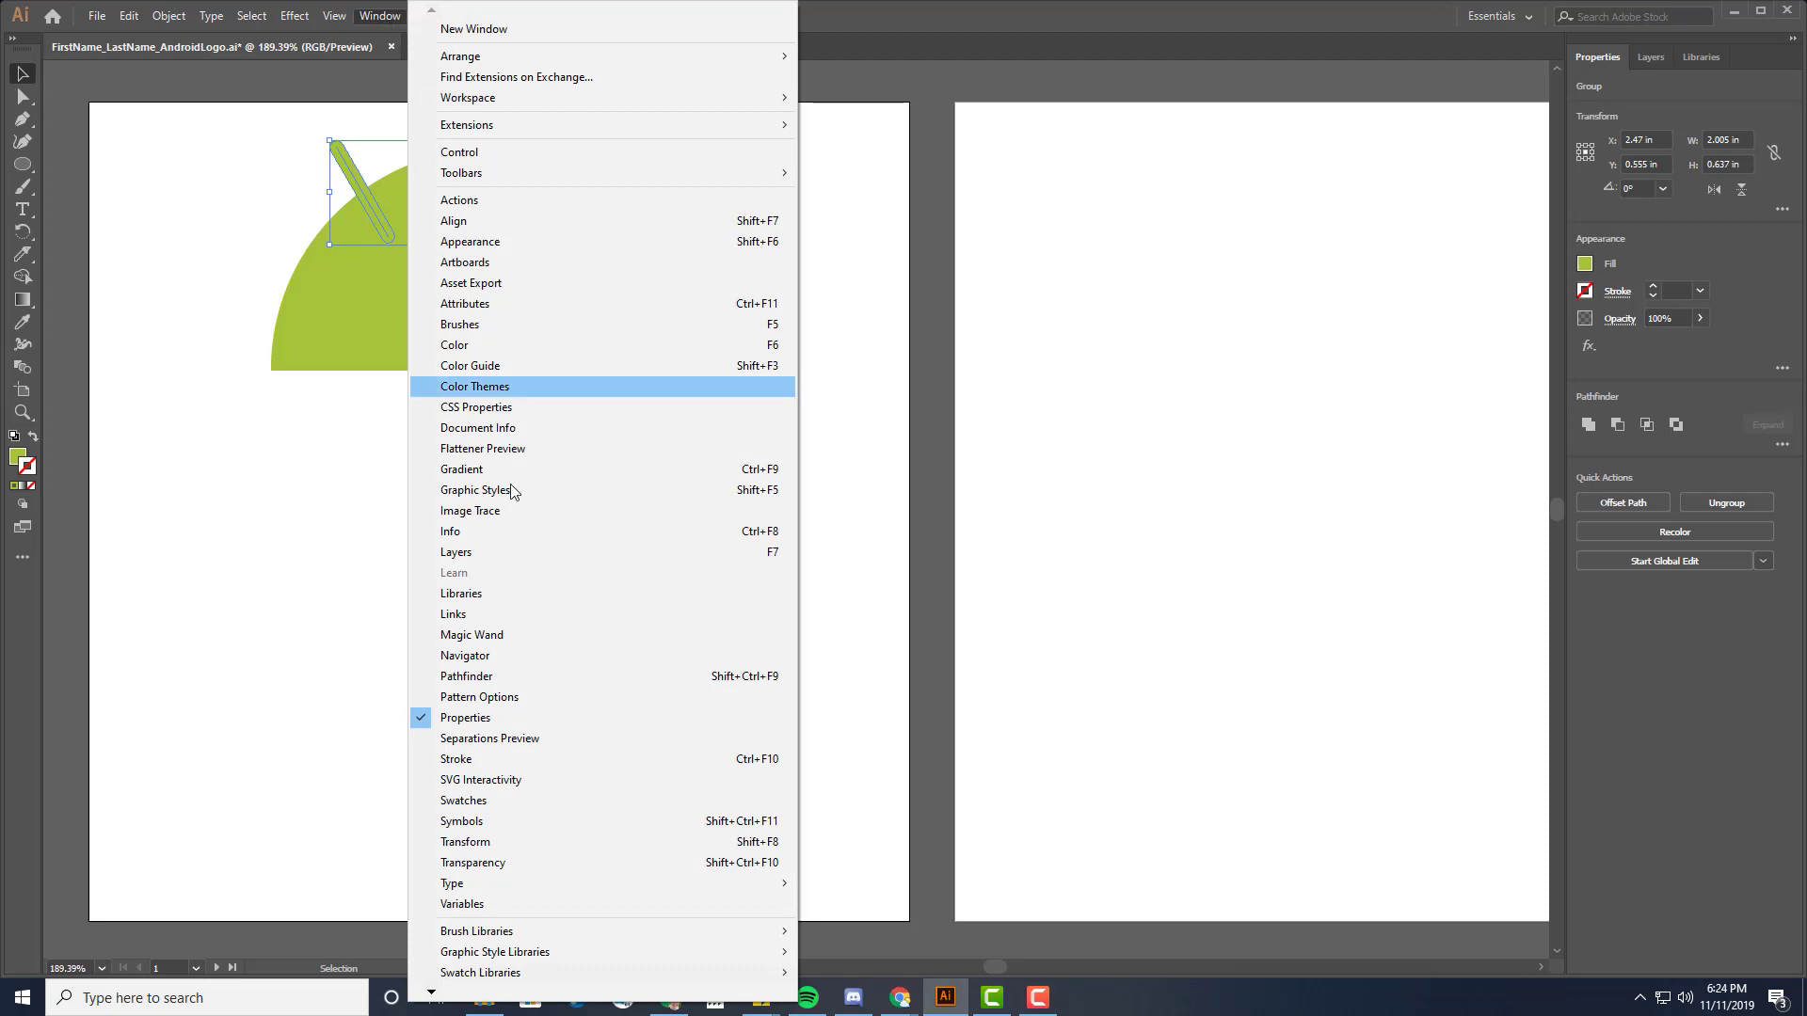
left_click(508, 675)
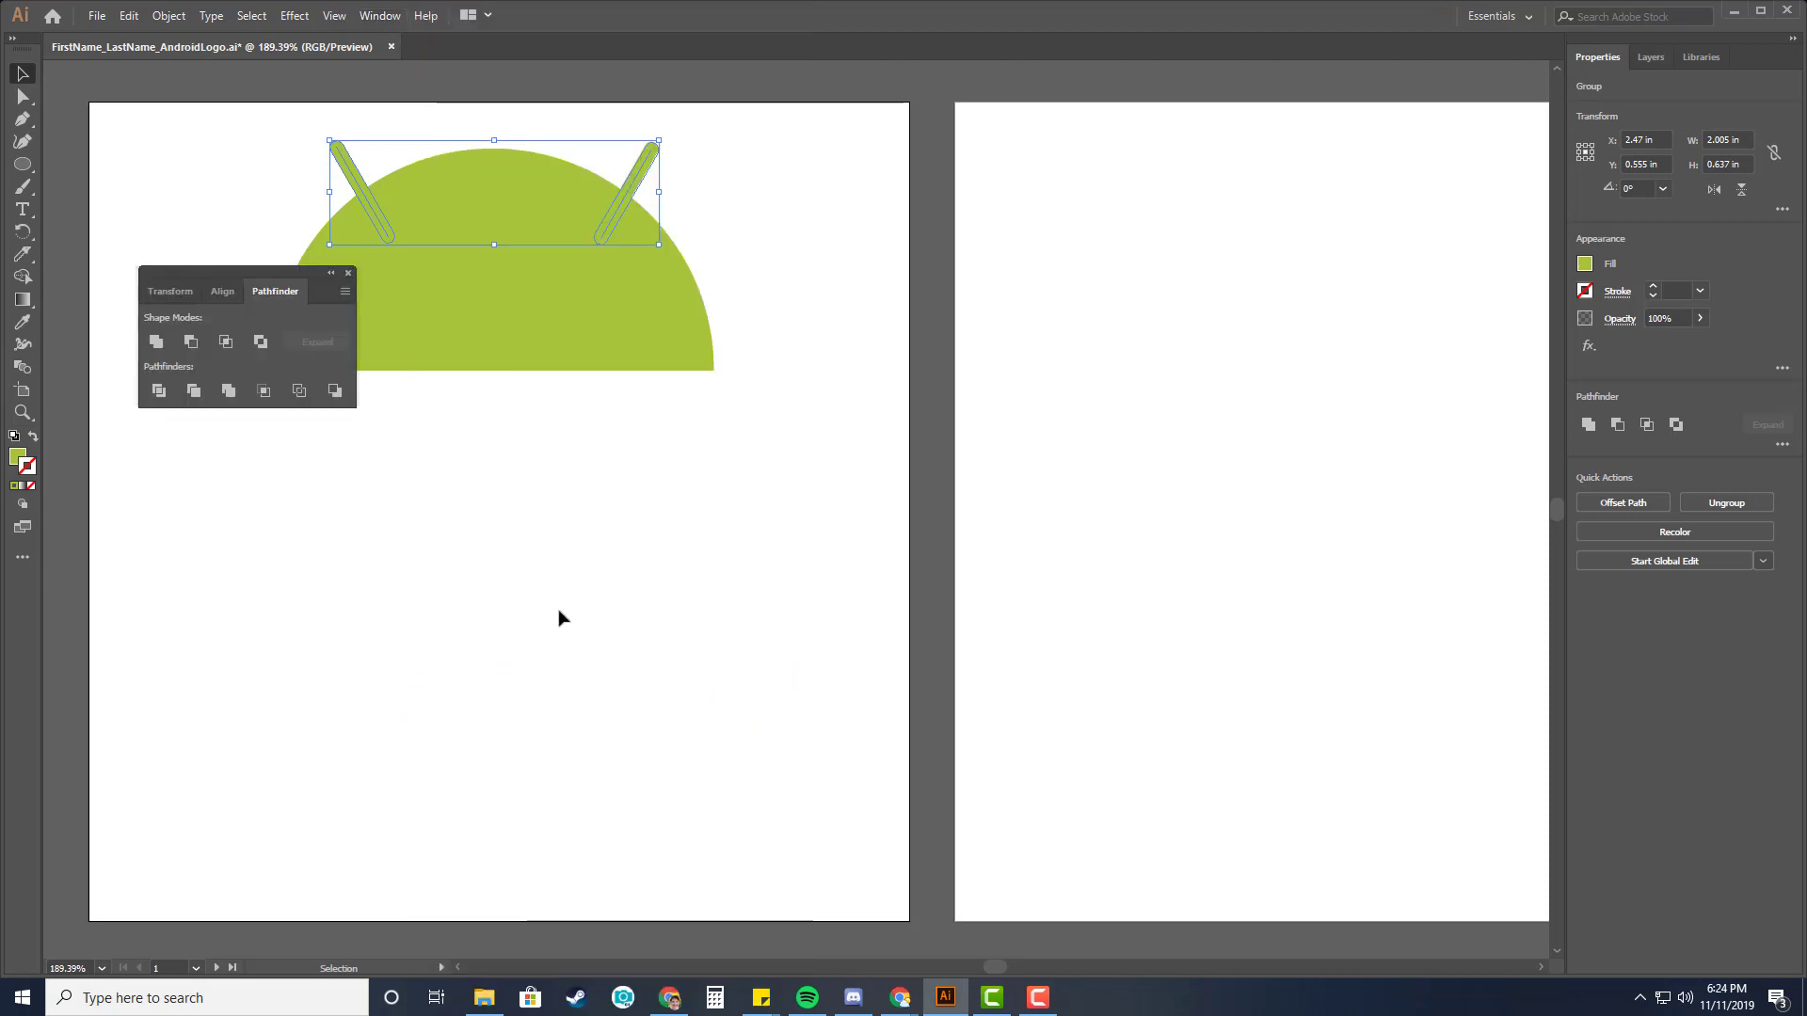
left_click_drag(228, 271, 1012, 216)
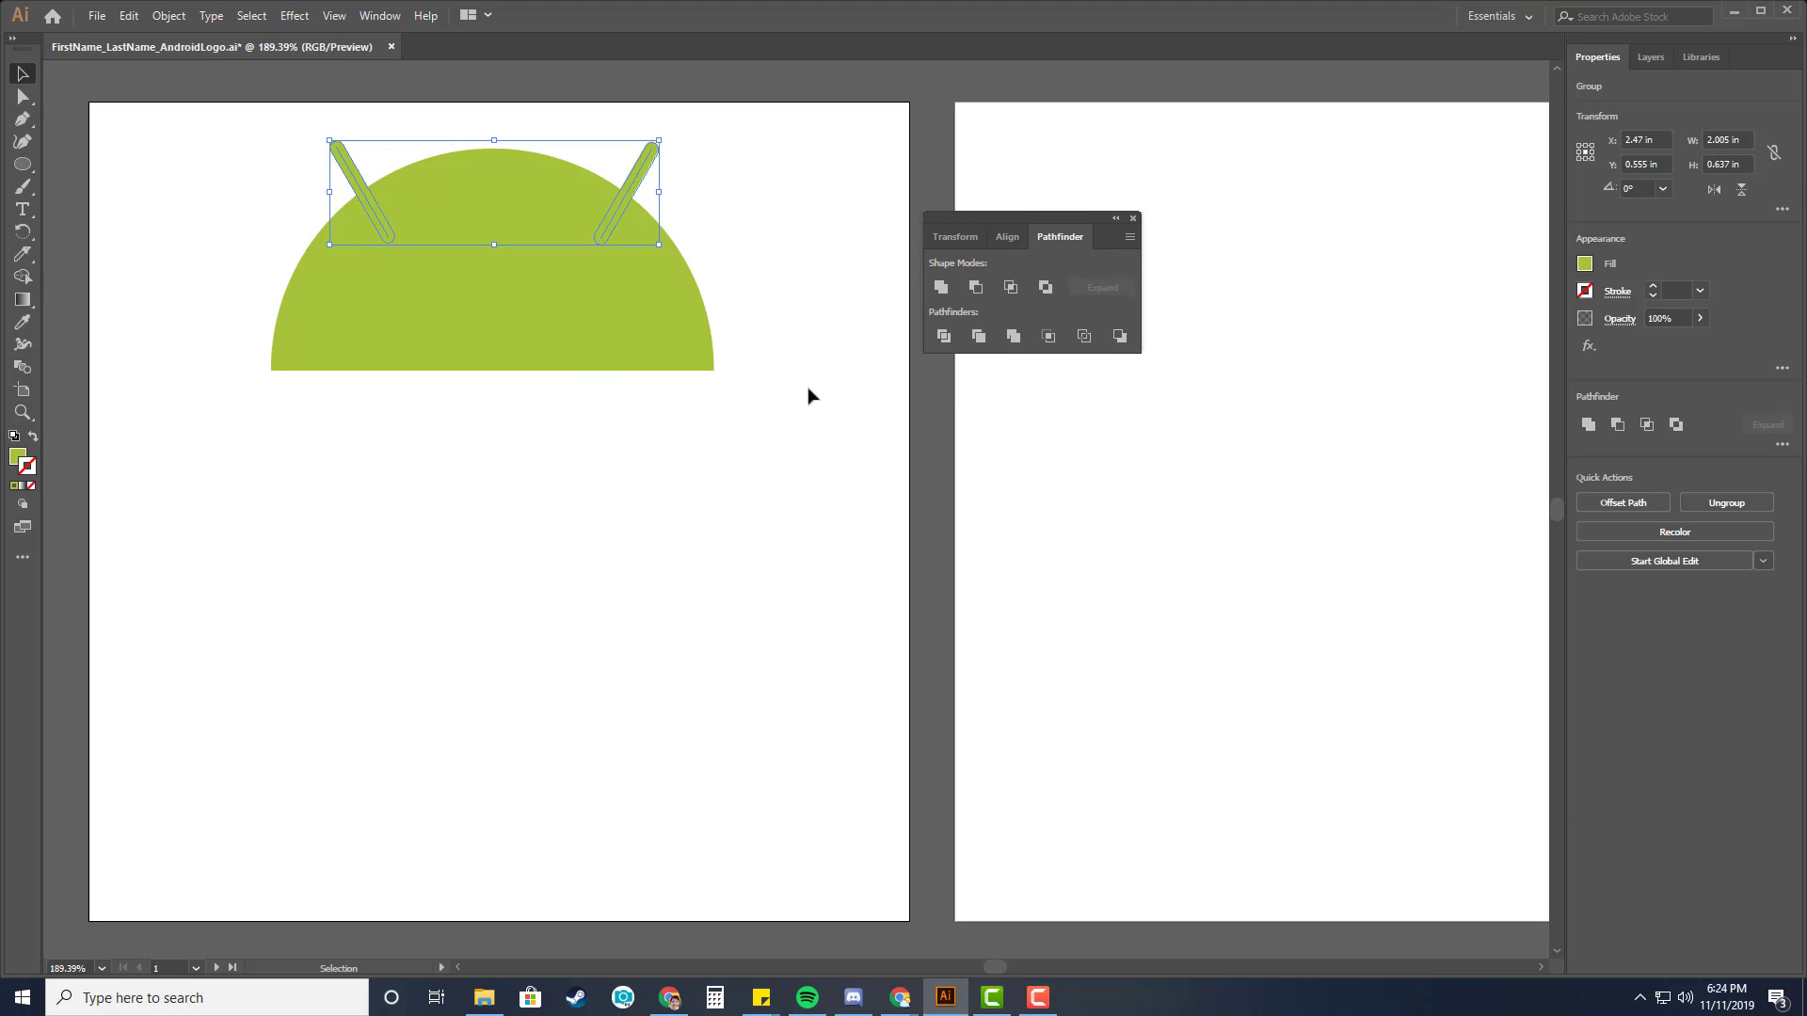
left_click(495, 329, "shift")
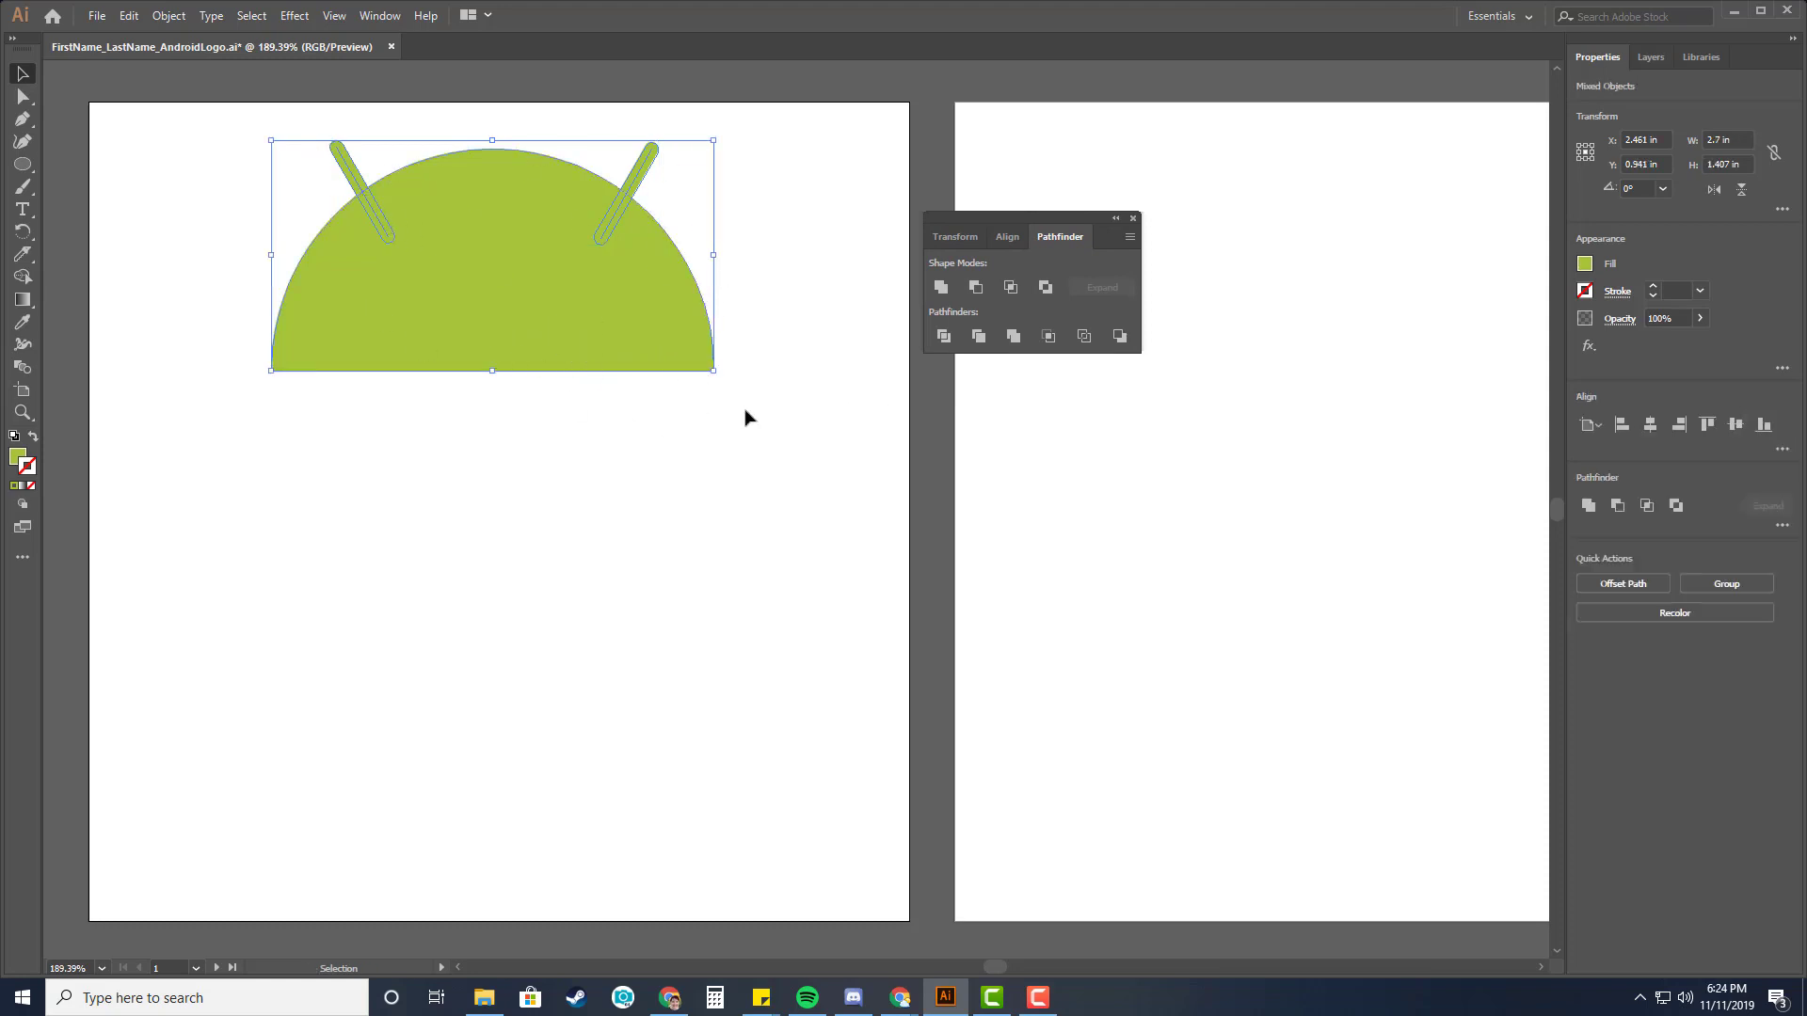
left_click(941, 287)
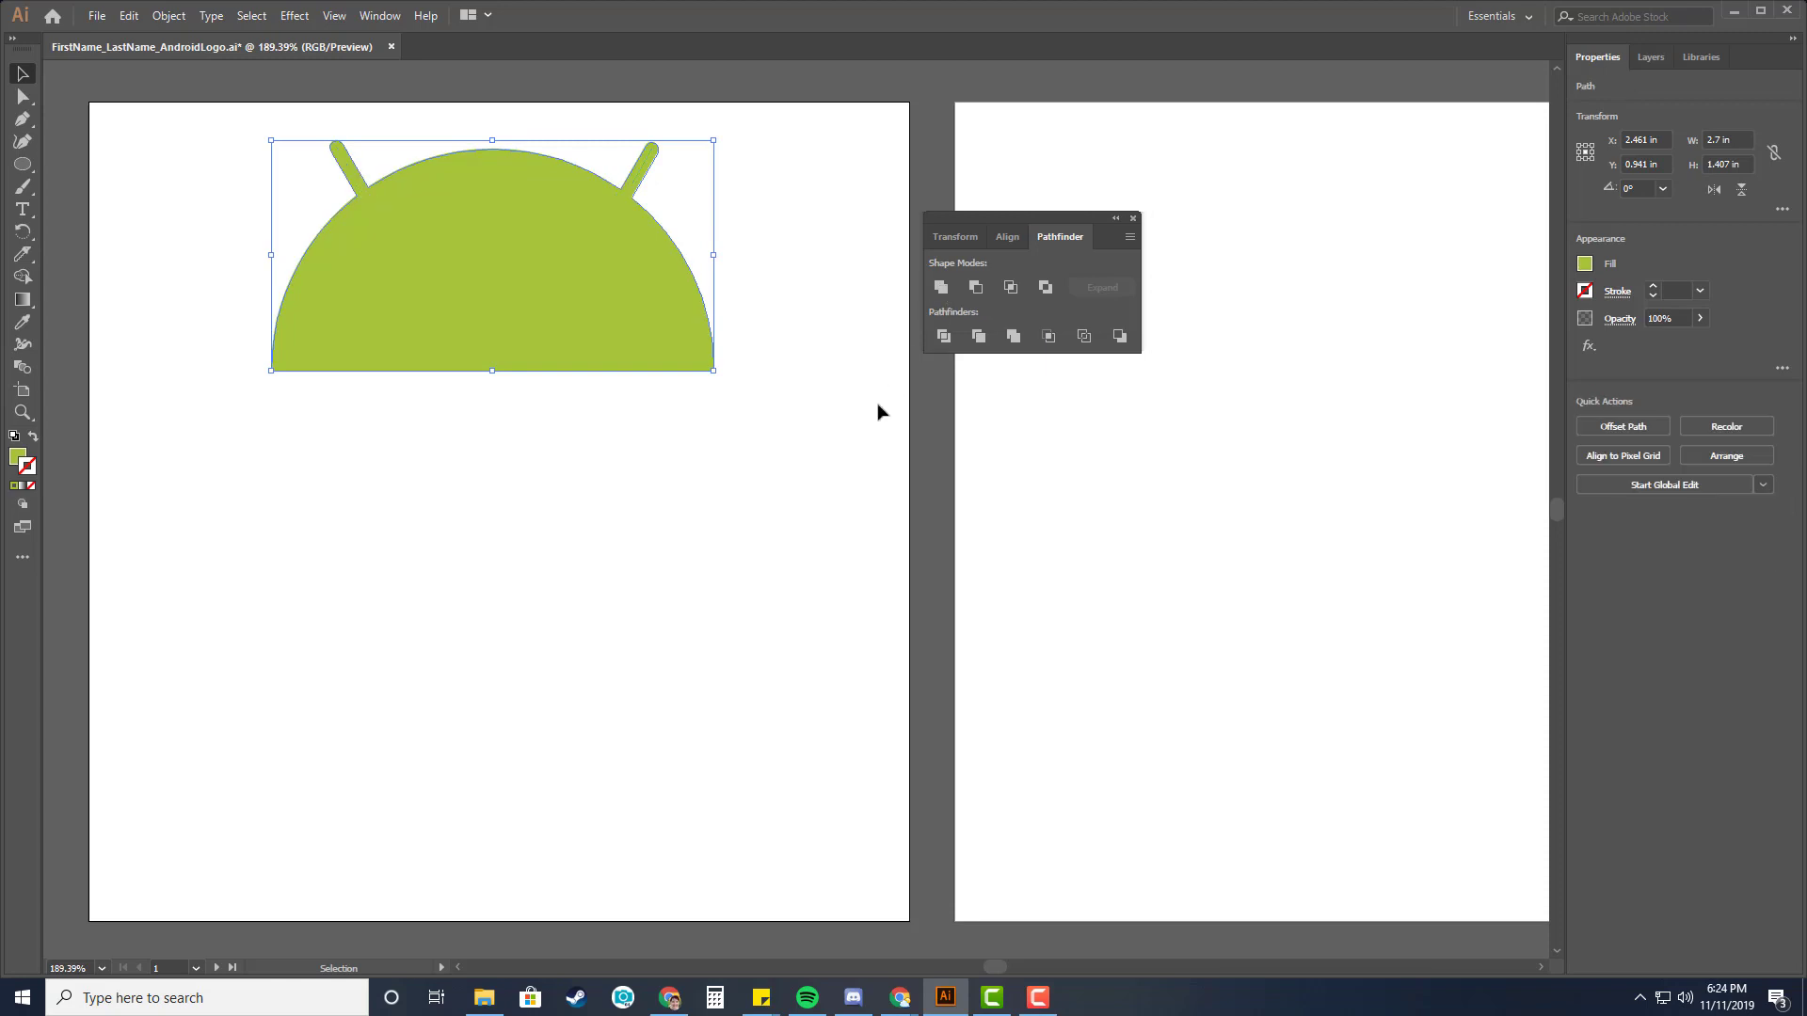
left_click(817, 431)
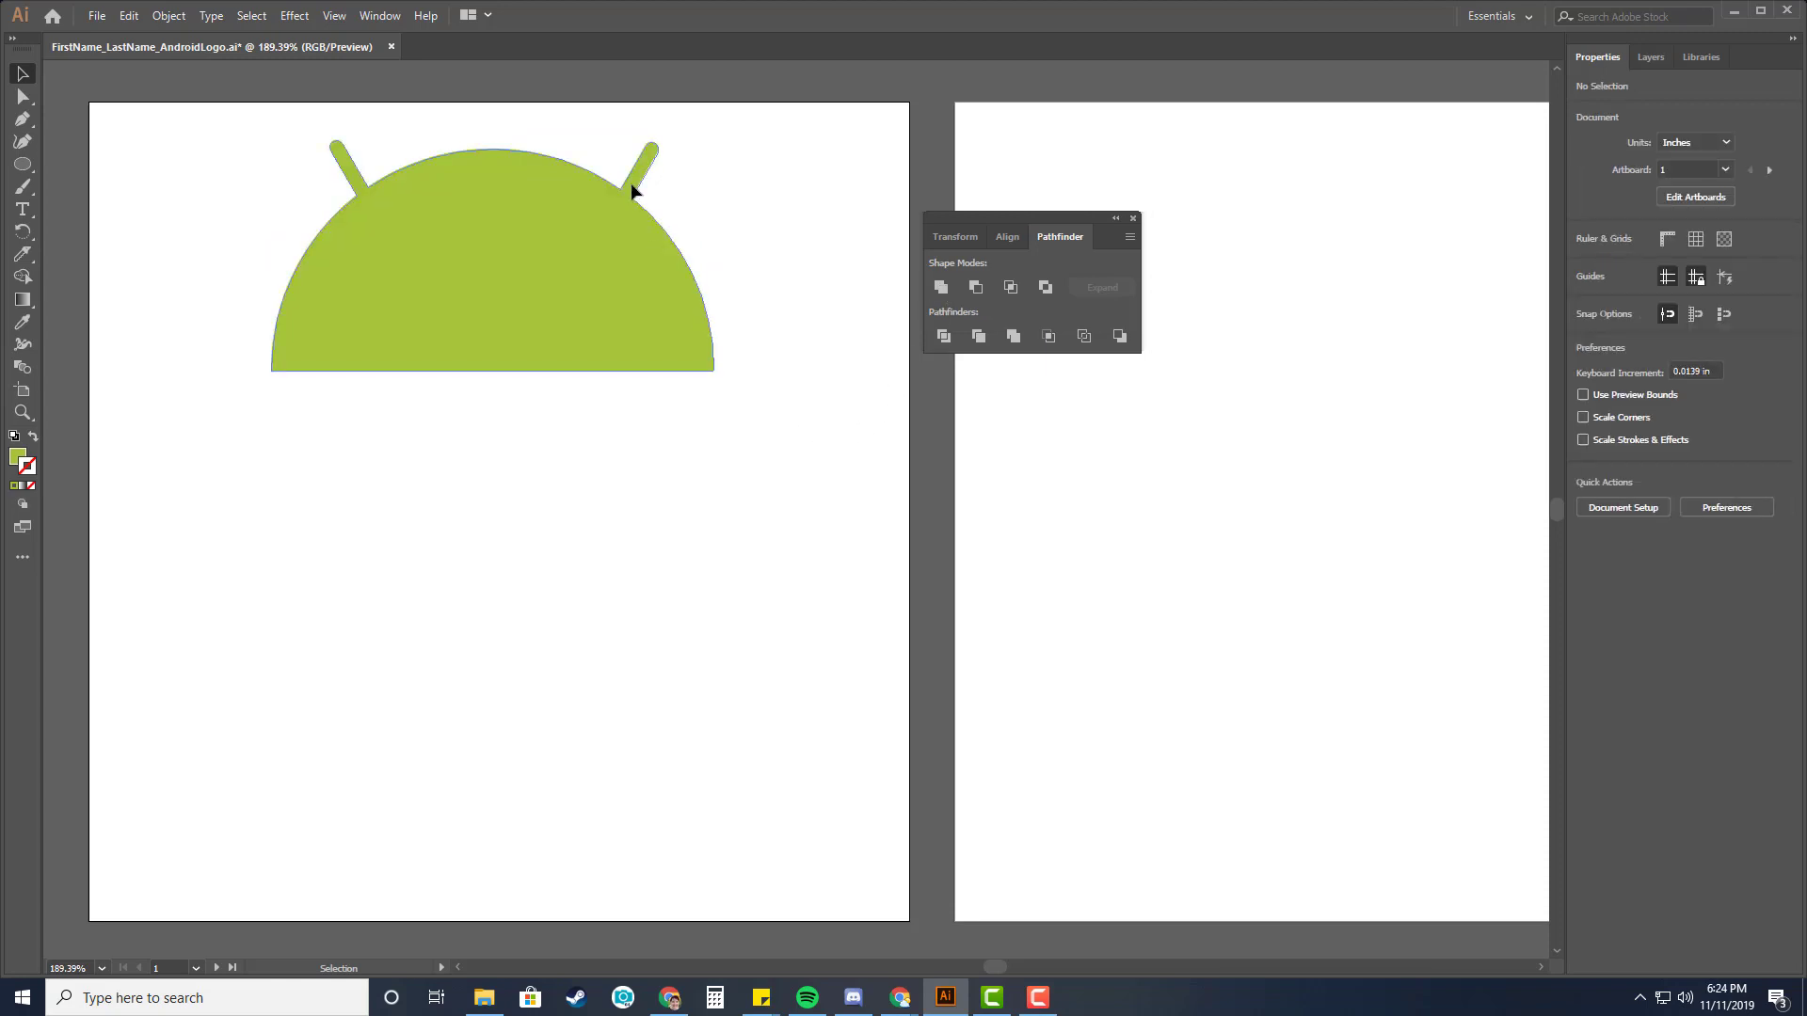
left_click_drag(549, 273, 560, 333)
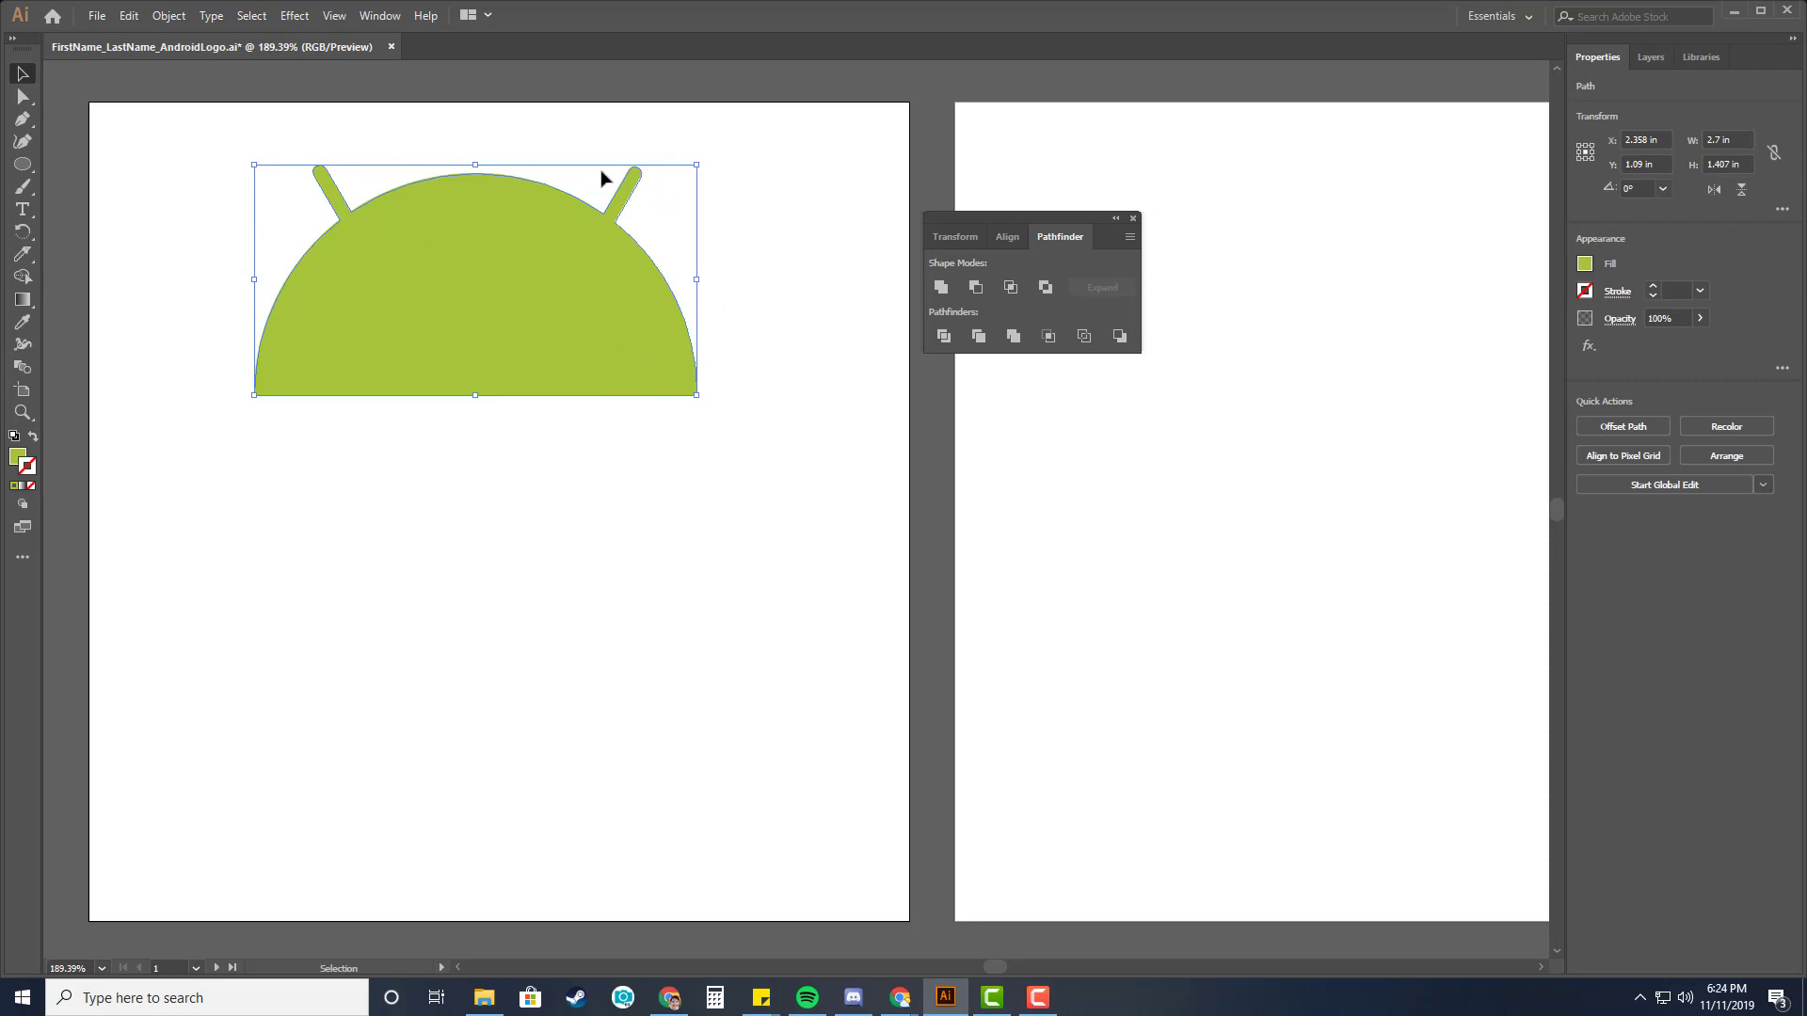
key("a")
key("ctrl+z")
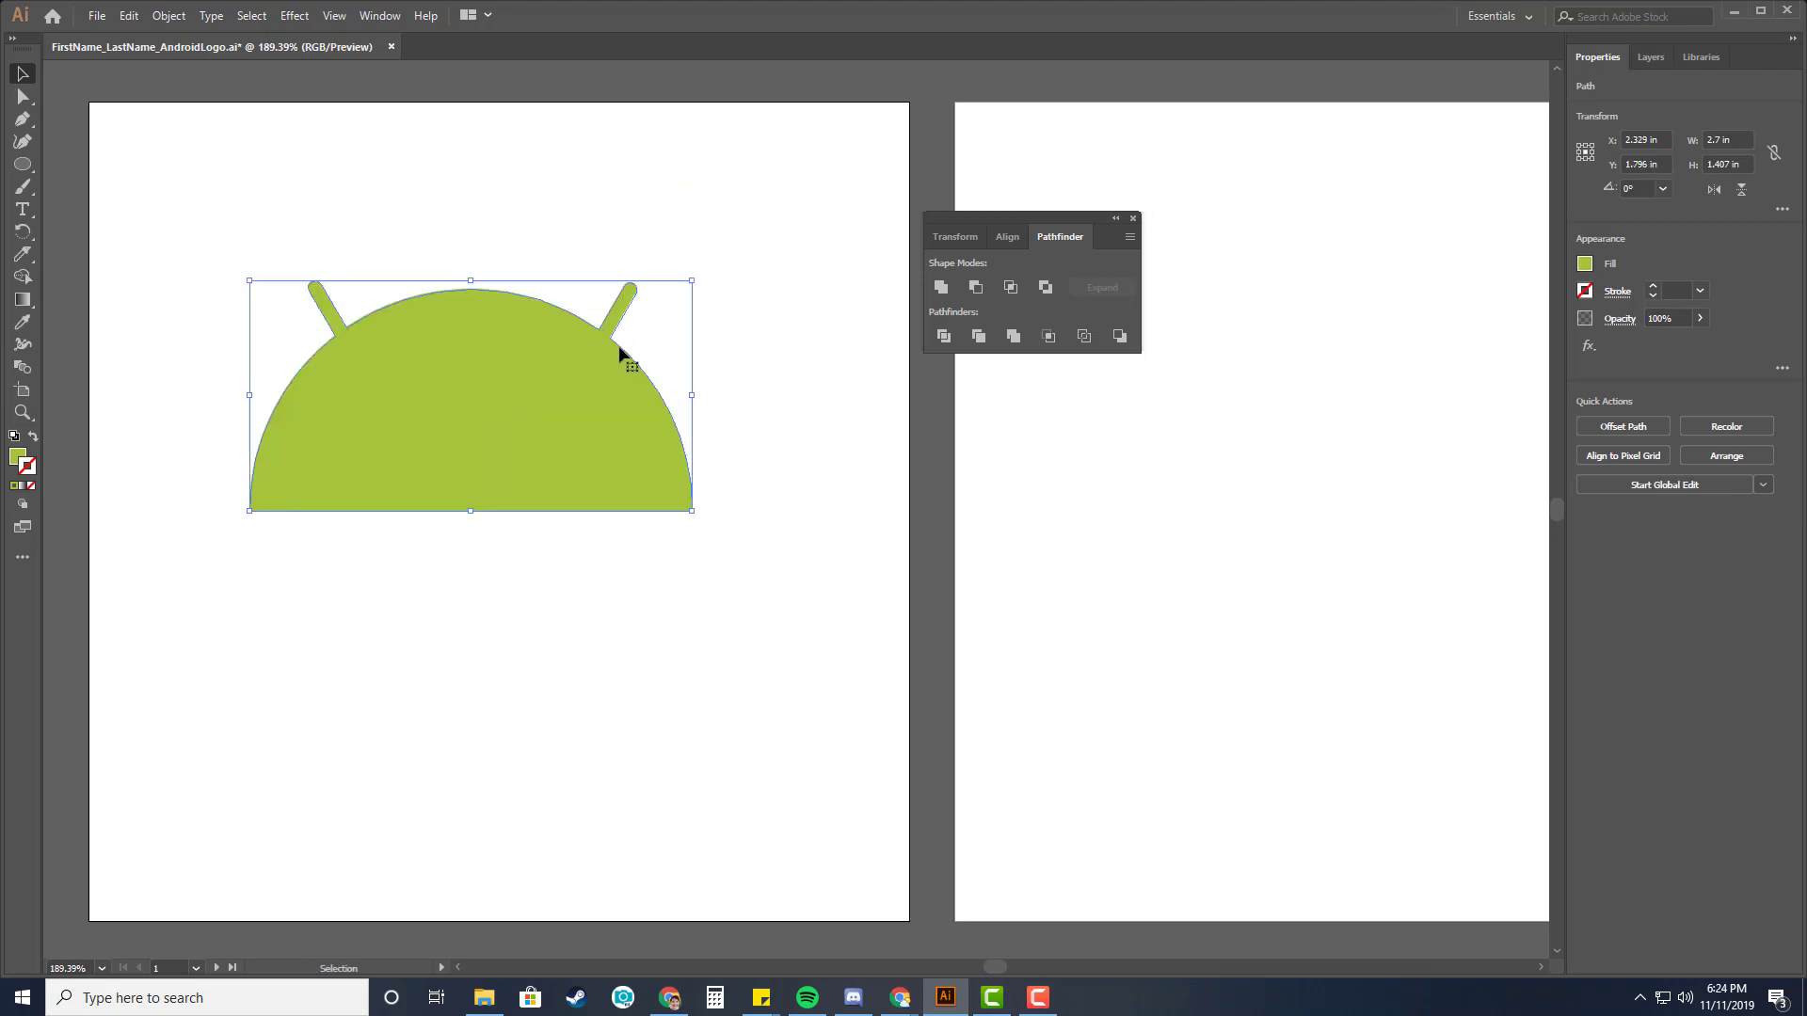
left_click_drag(544, 406, 559, 286)
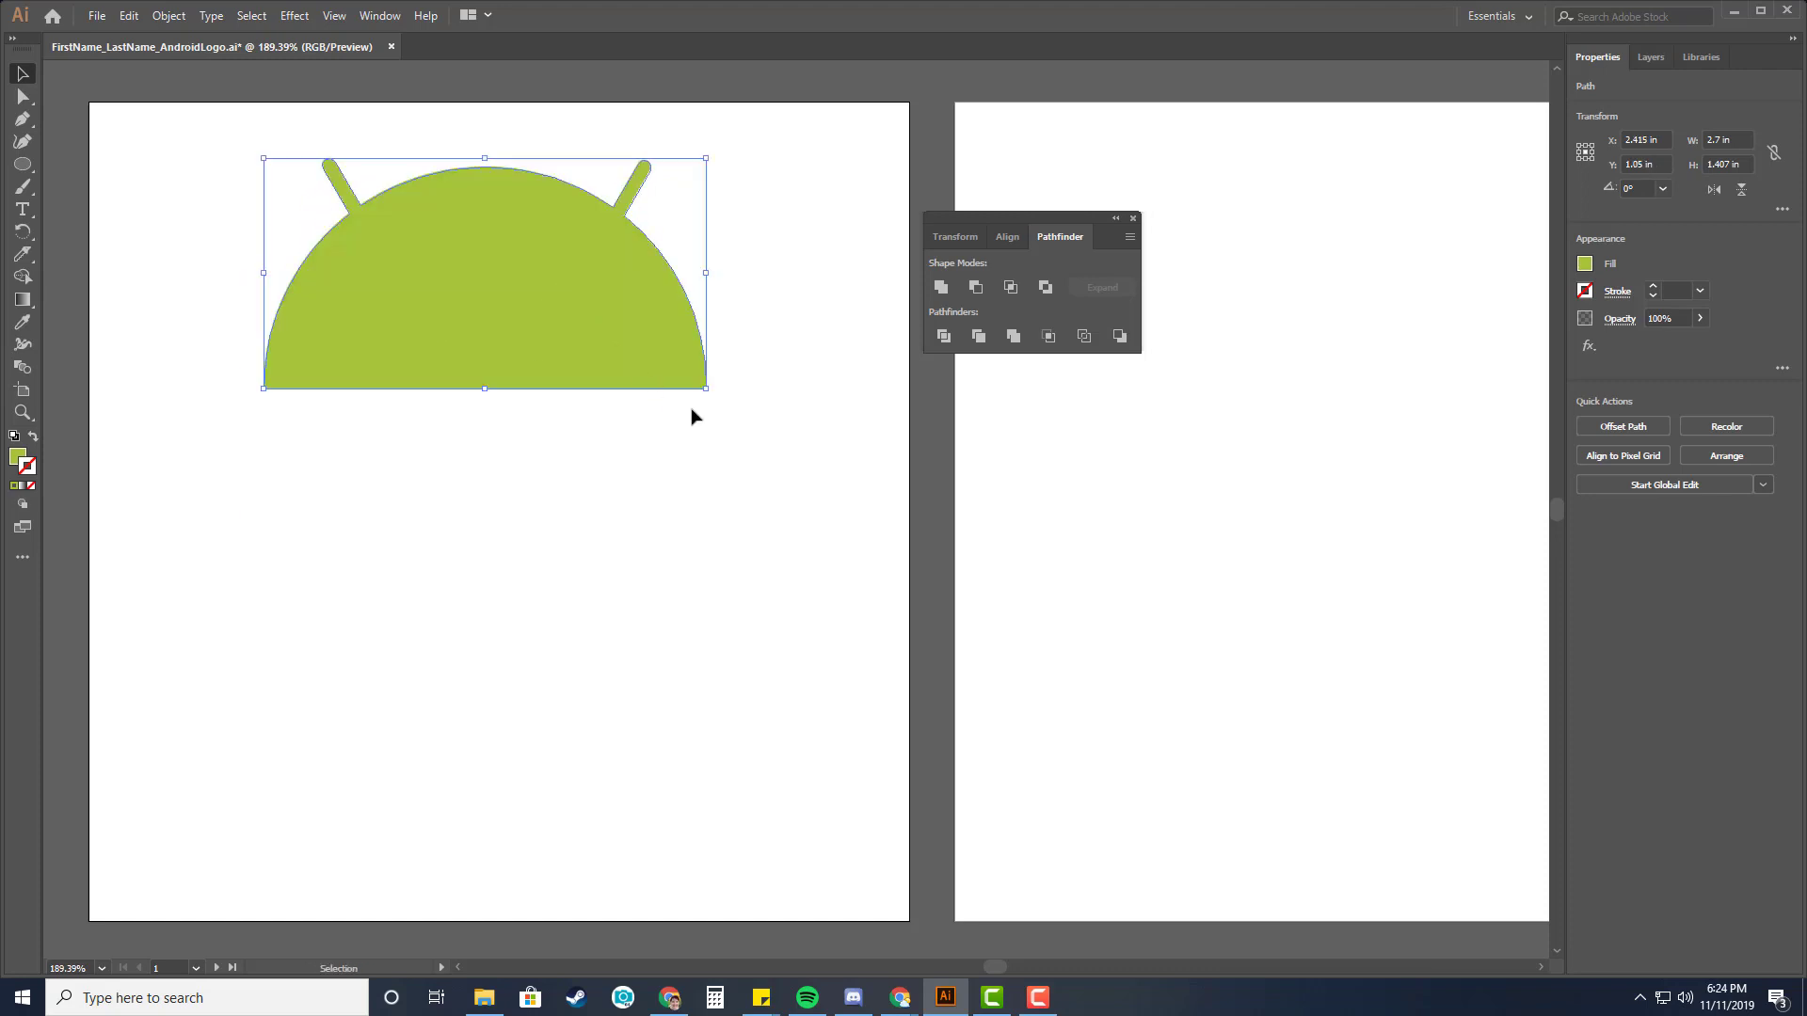
left_click(1133, 219)
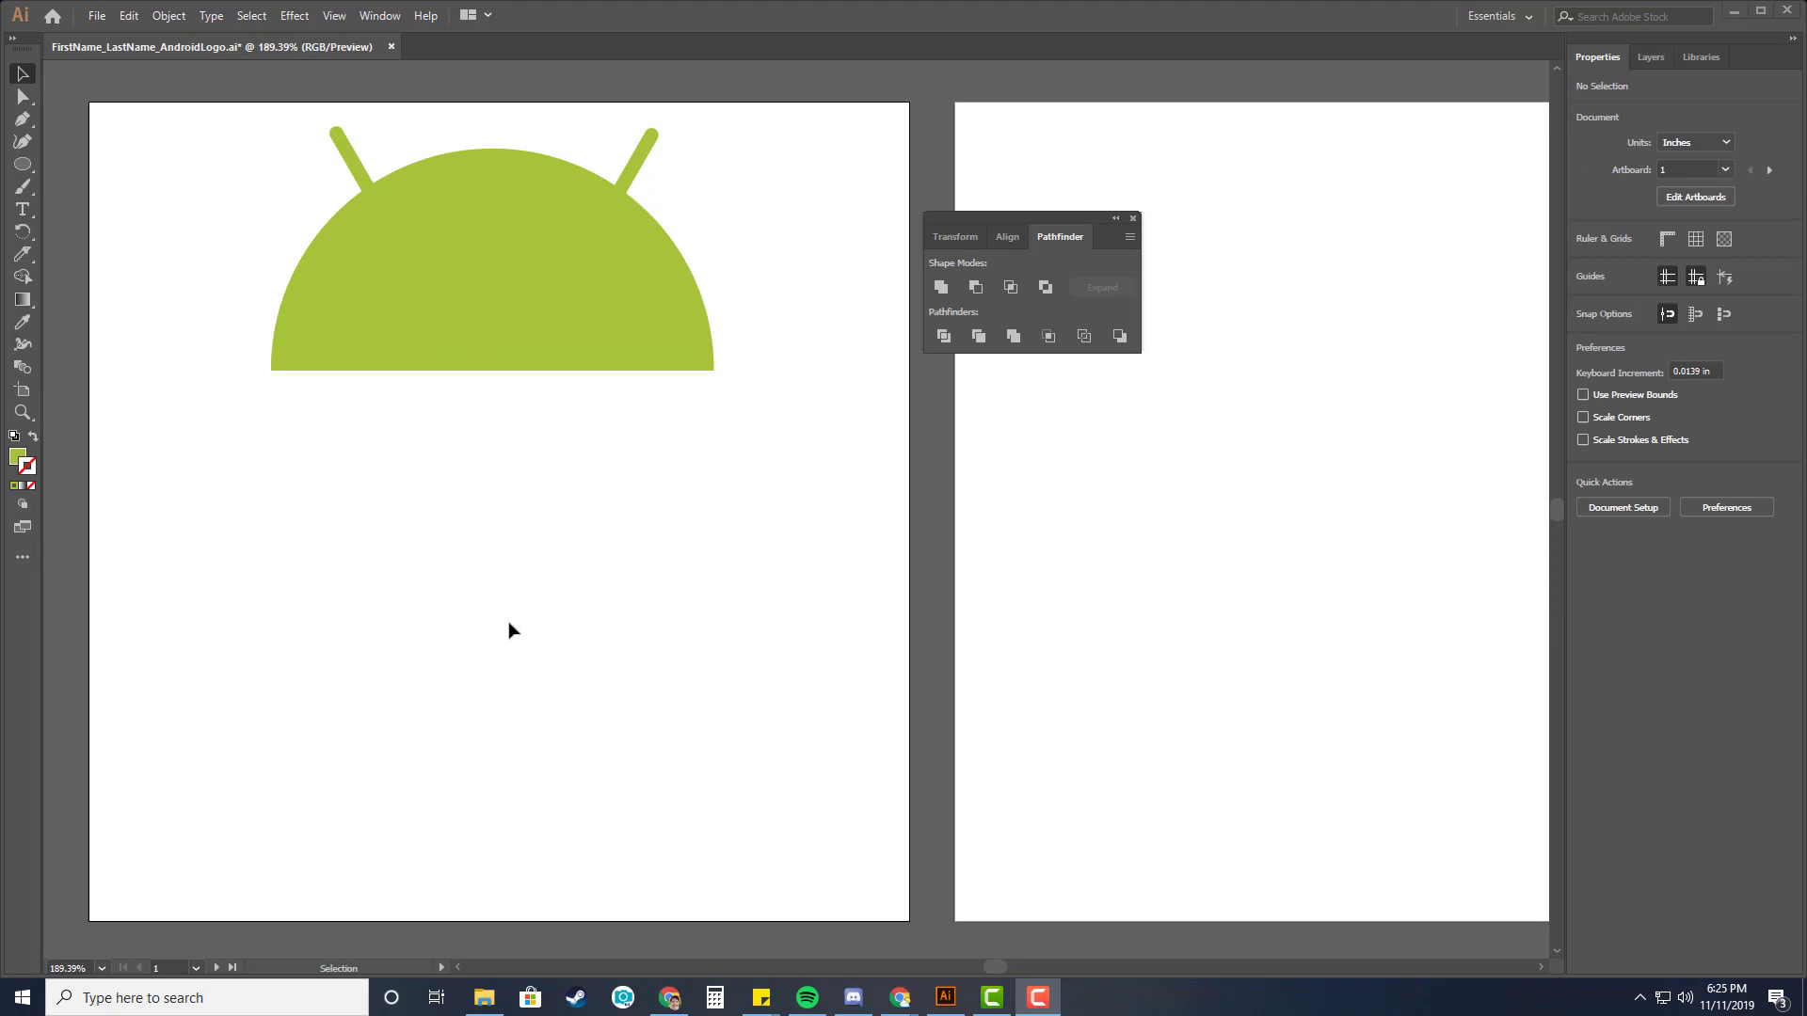
Set the fill color to white (ffffff) in the Color Picker.
left_click(18, 460)
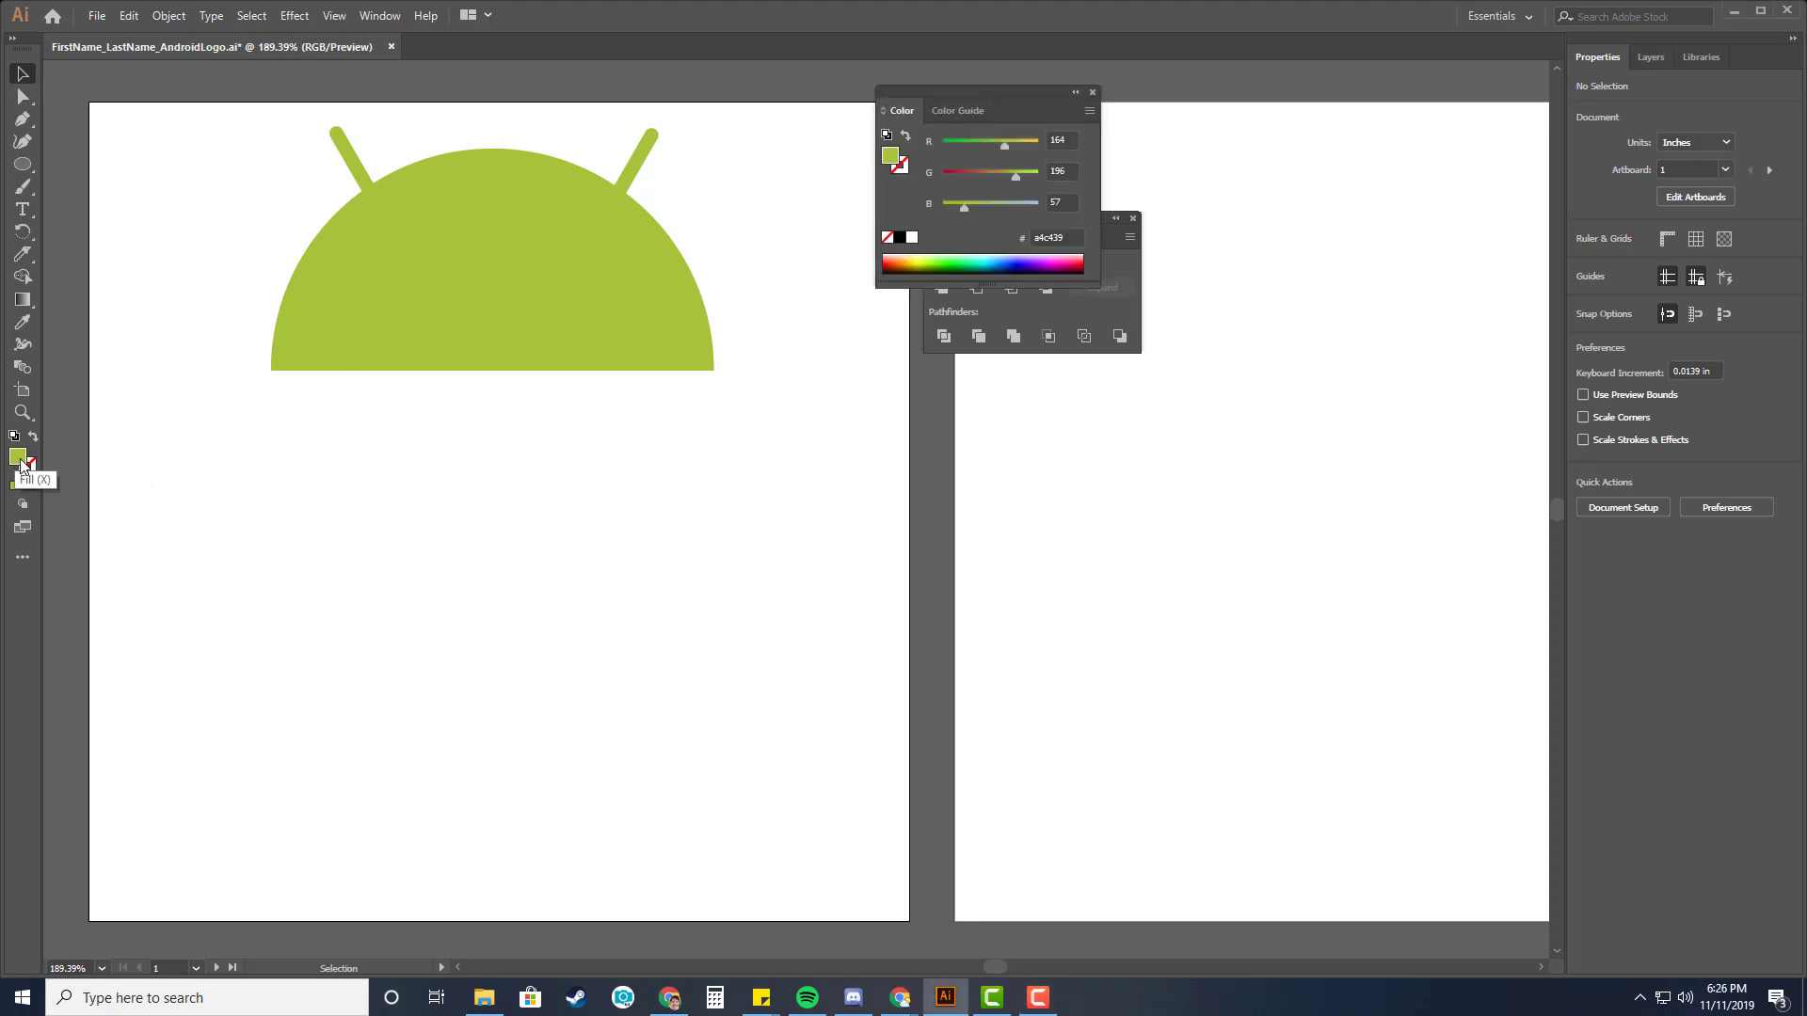
double_click(19, 460)
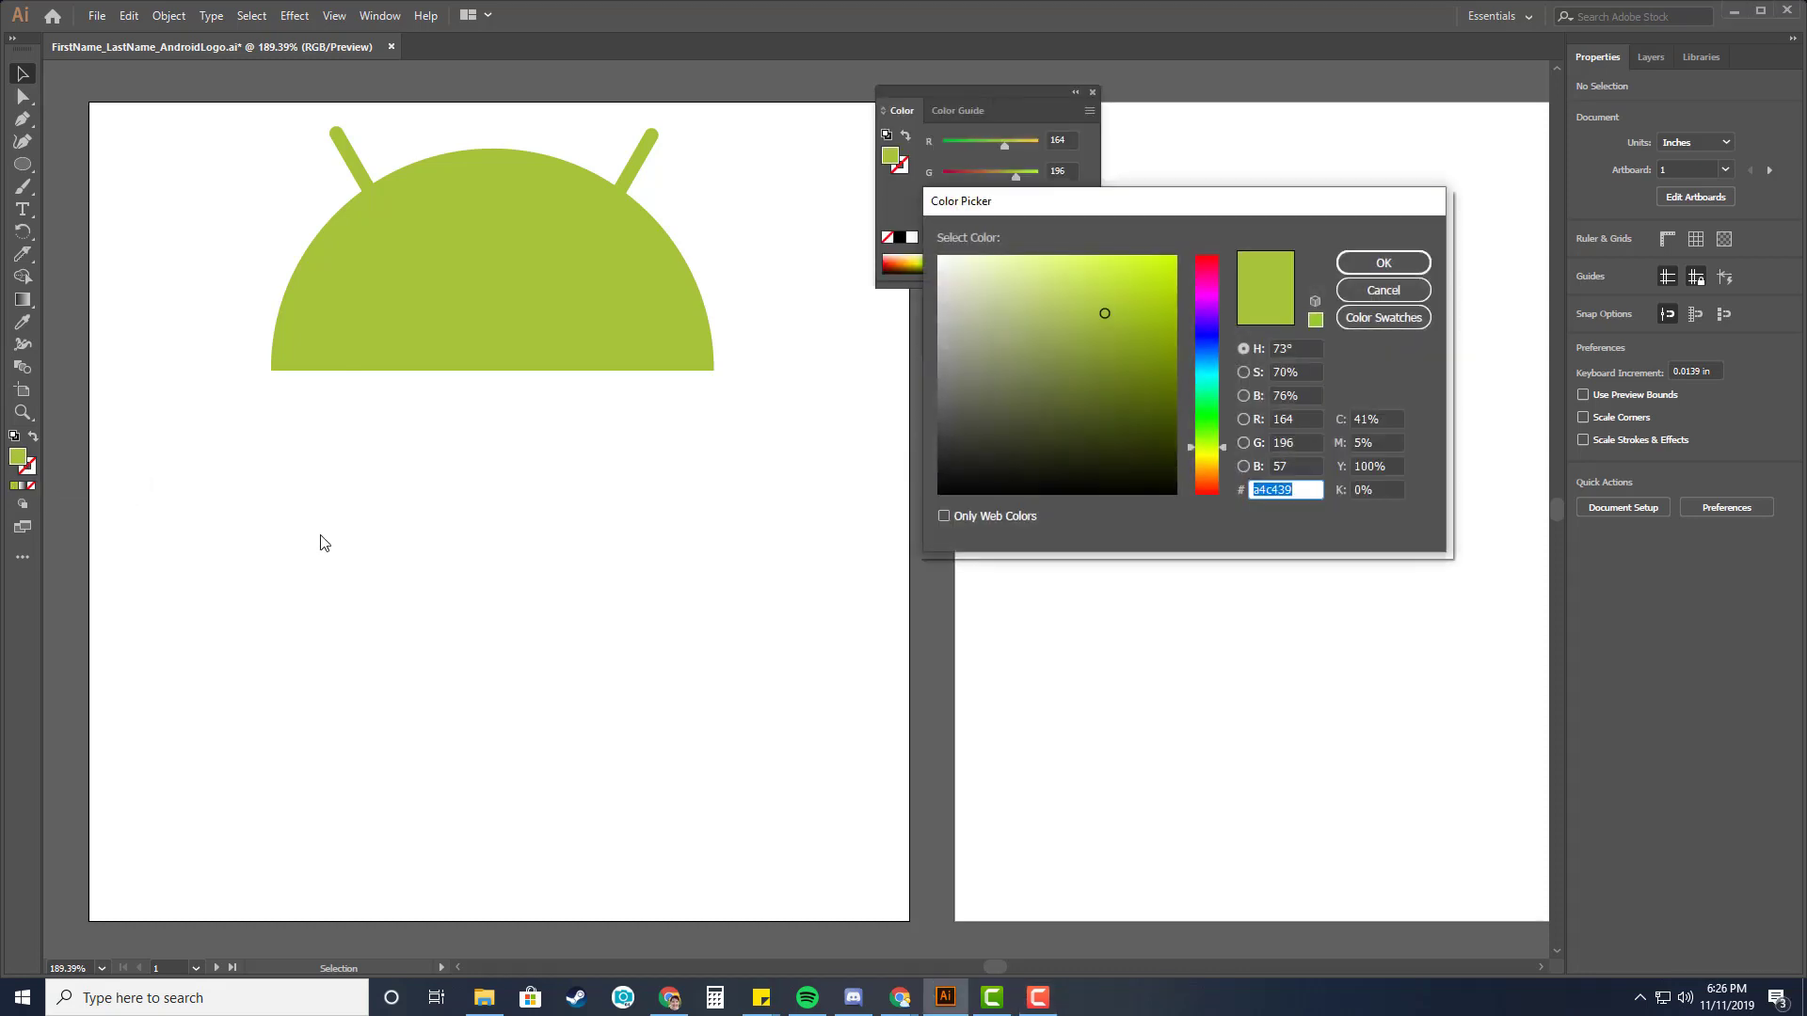
mouse_move(1097, 306)
left_mouse_down()
mouse_move(984, 419)
mouse_move(926, 241)
left_mouse_up()
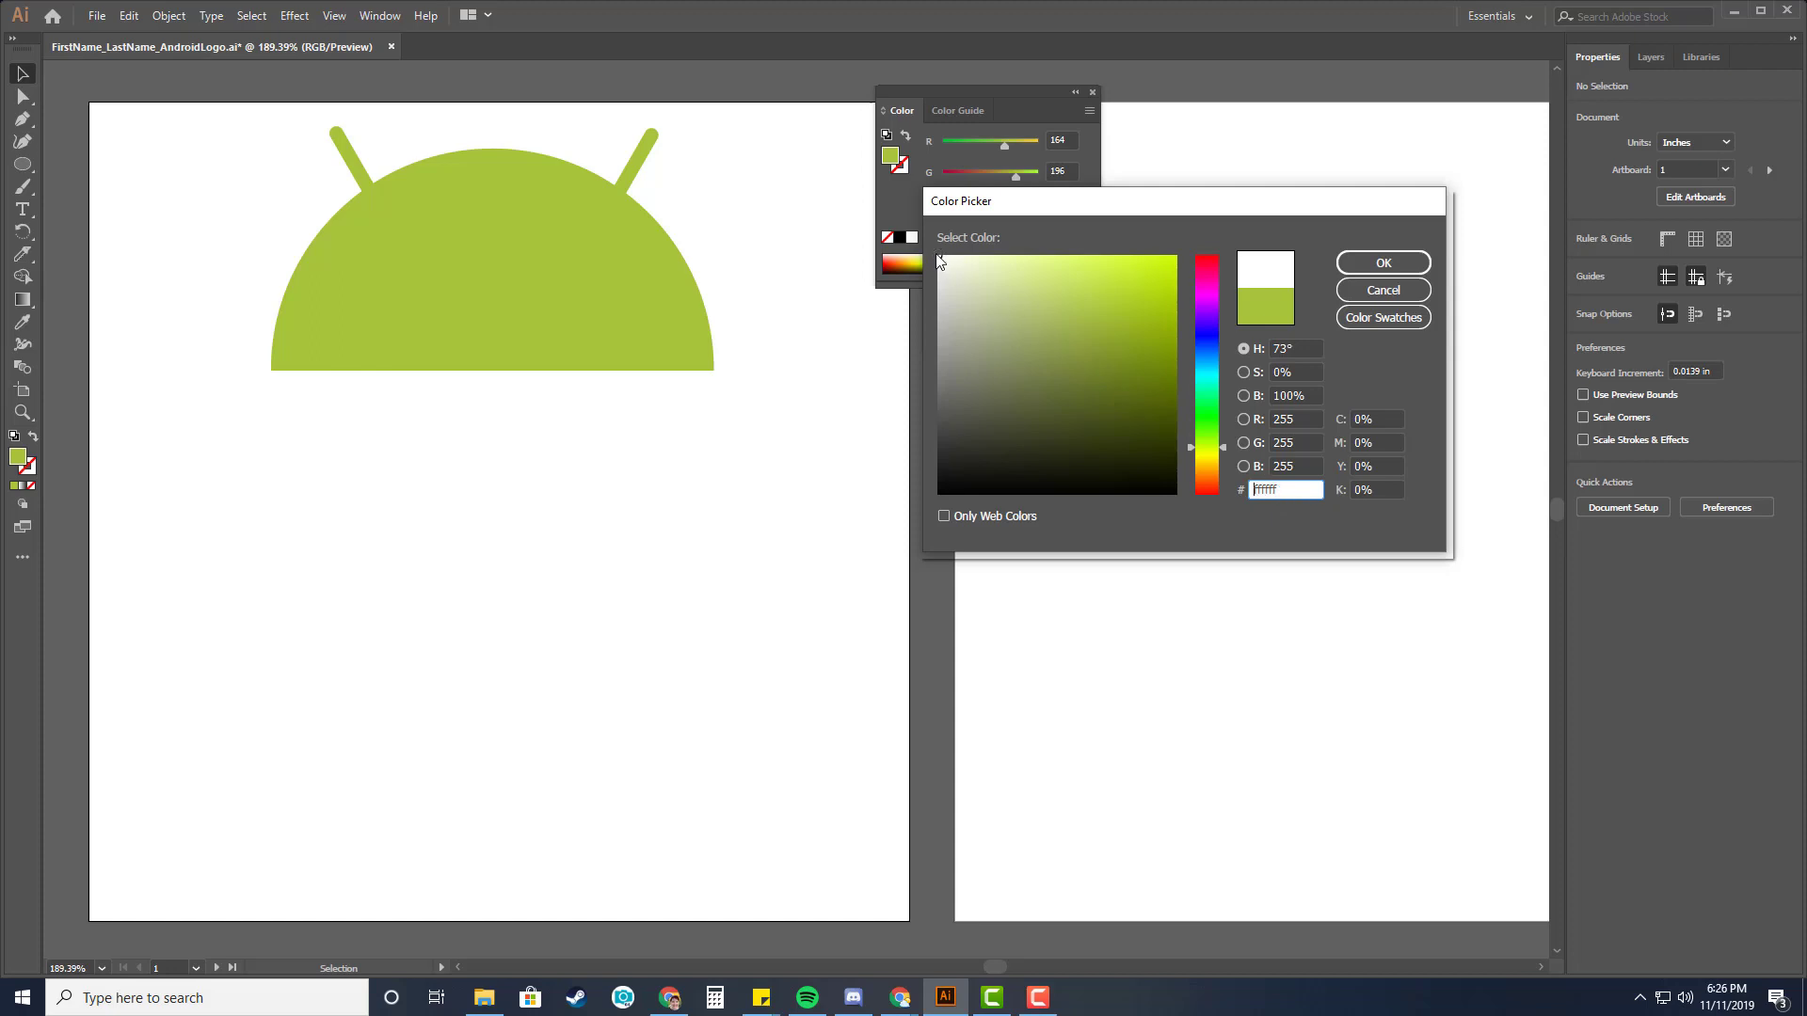
left_click(1395, 268)
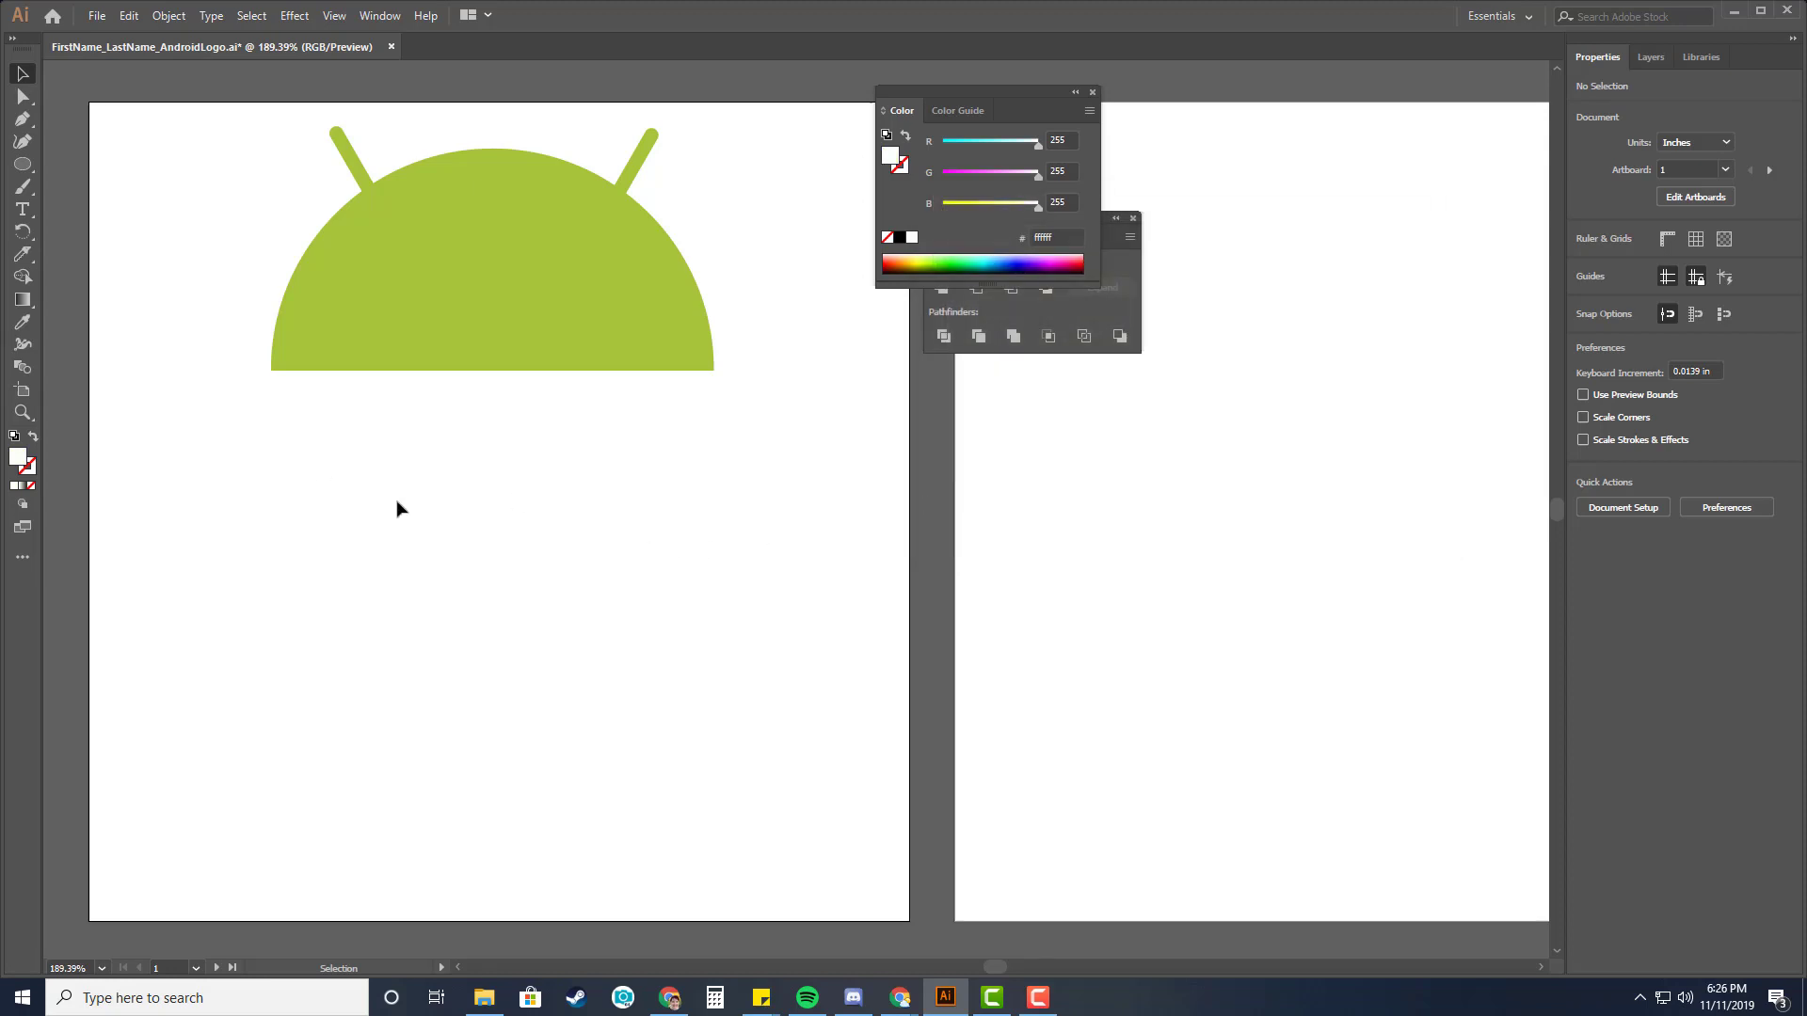
Create a white circle 0.25 in wide and 0.25 in high inside the head as an eye.
left_click(30, 162)
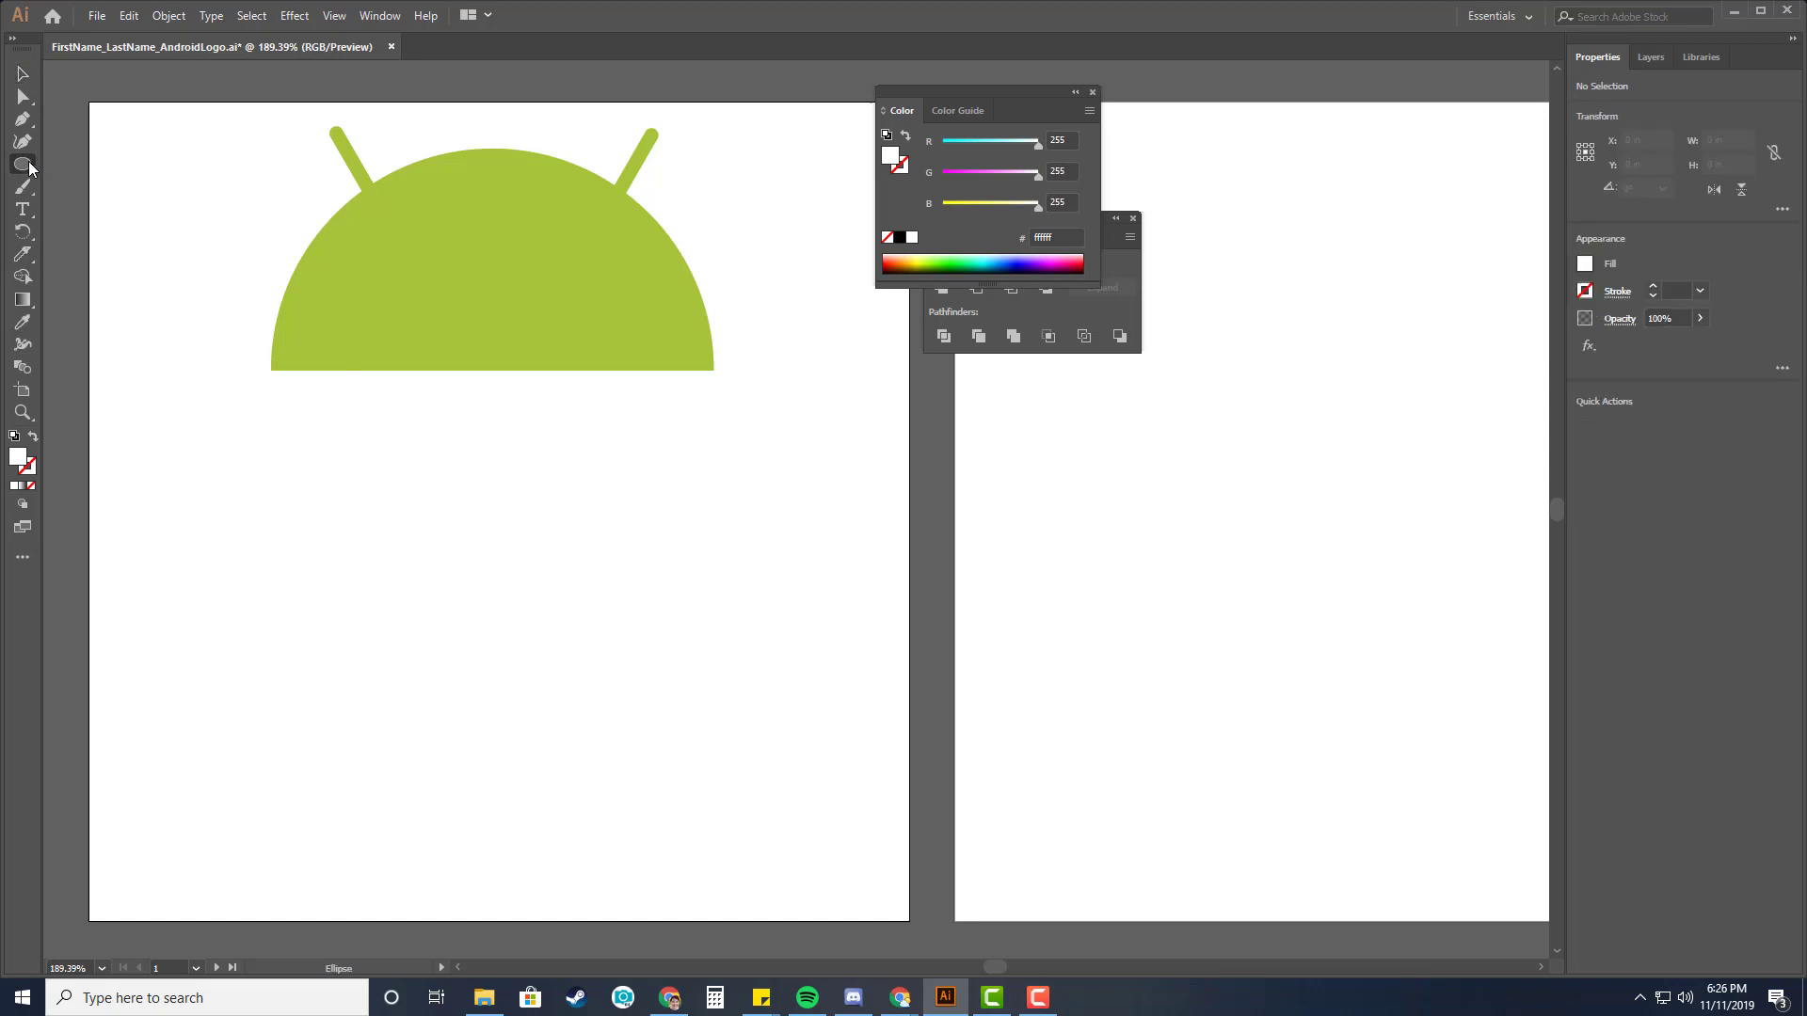
left_click(118, 187)
left_click(410, 261)
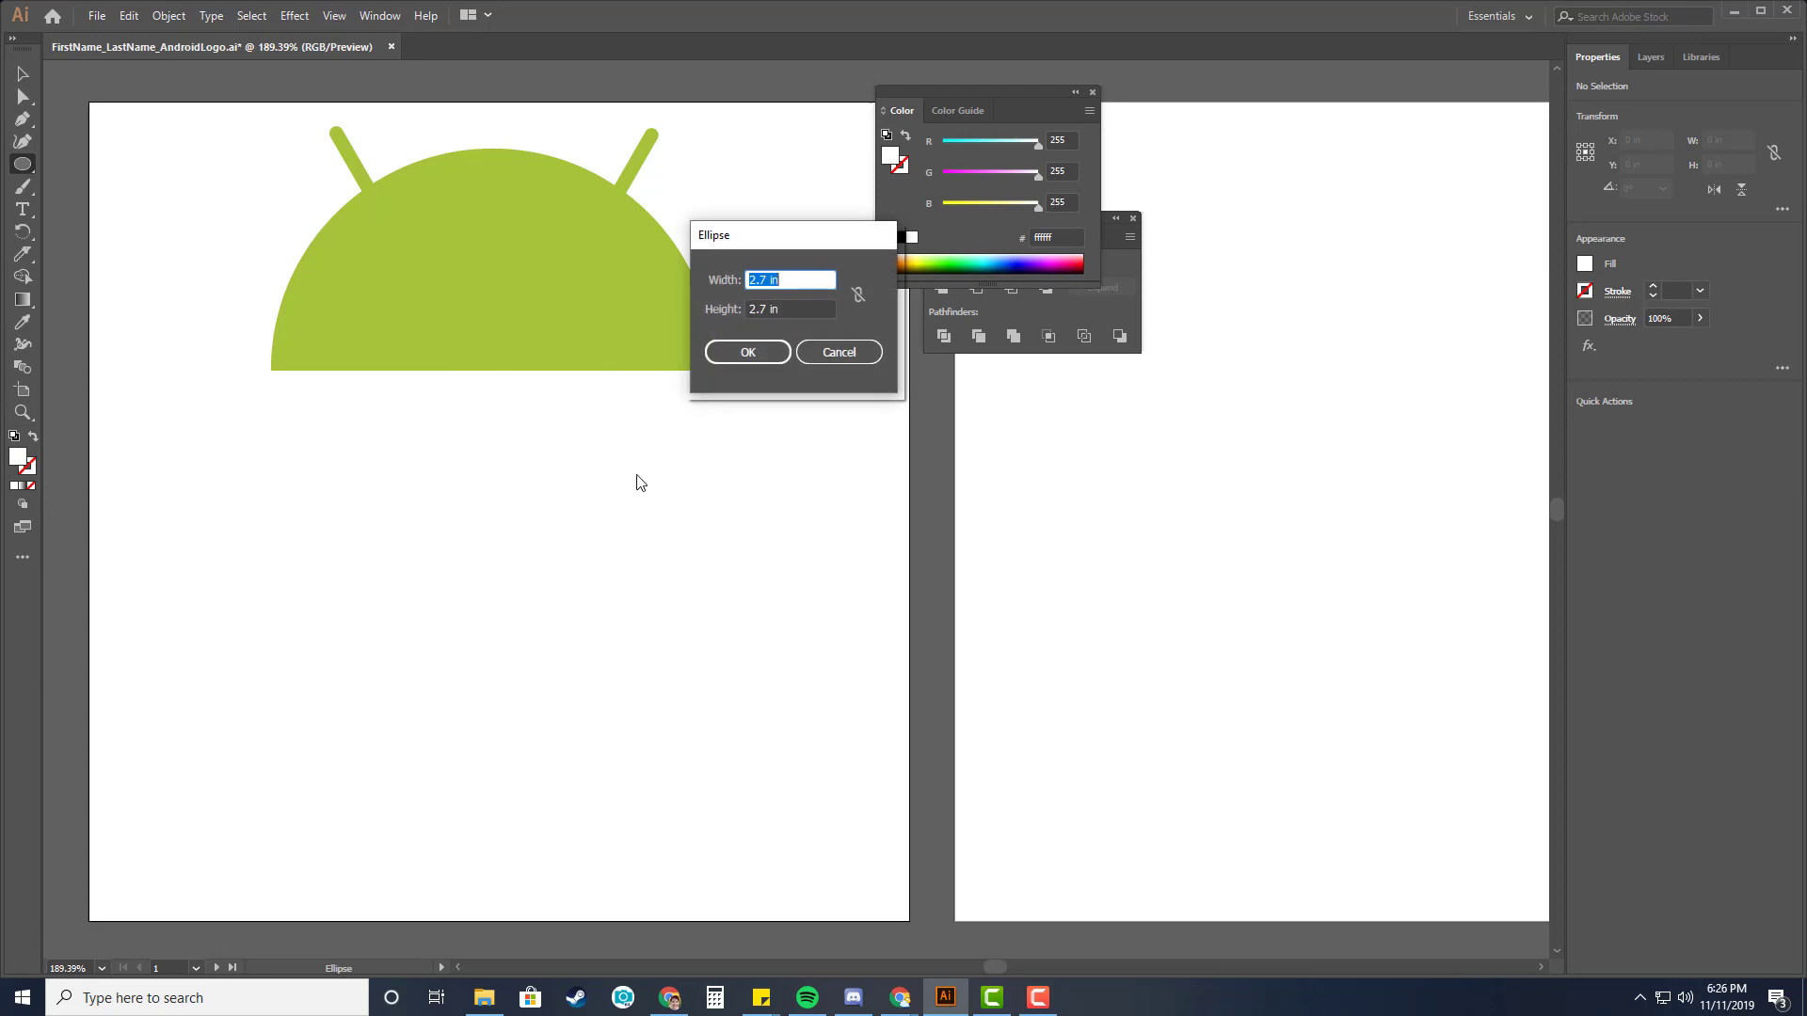
type(".")
key("Tab")
type(".")
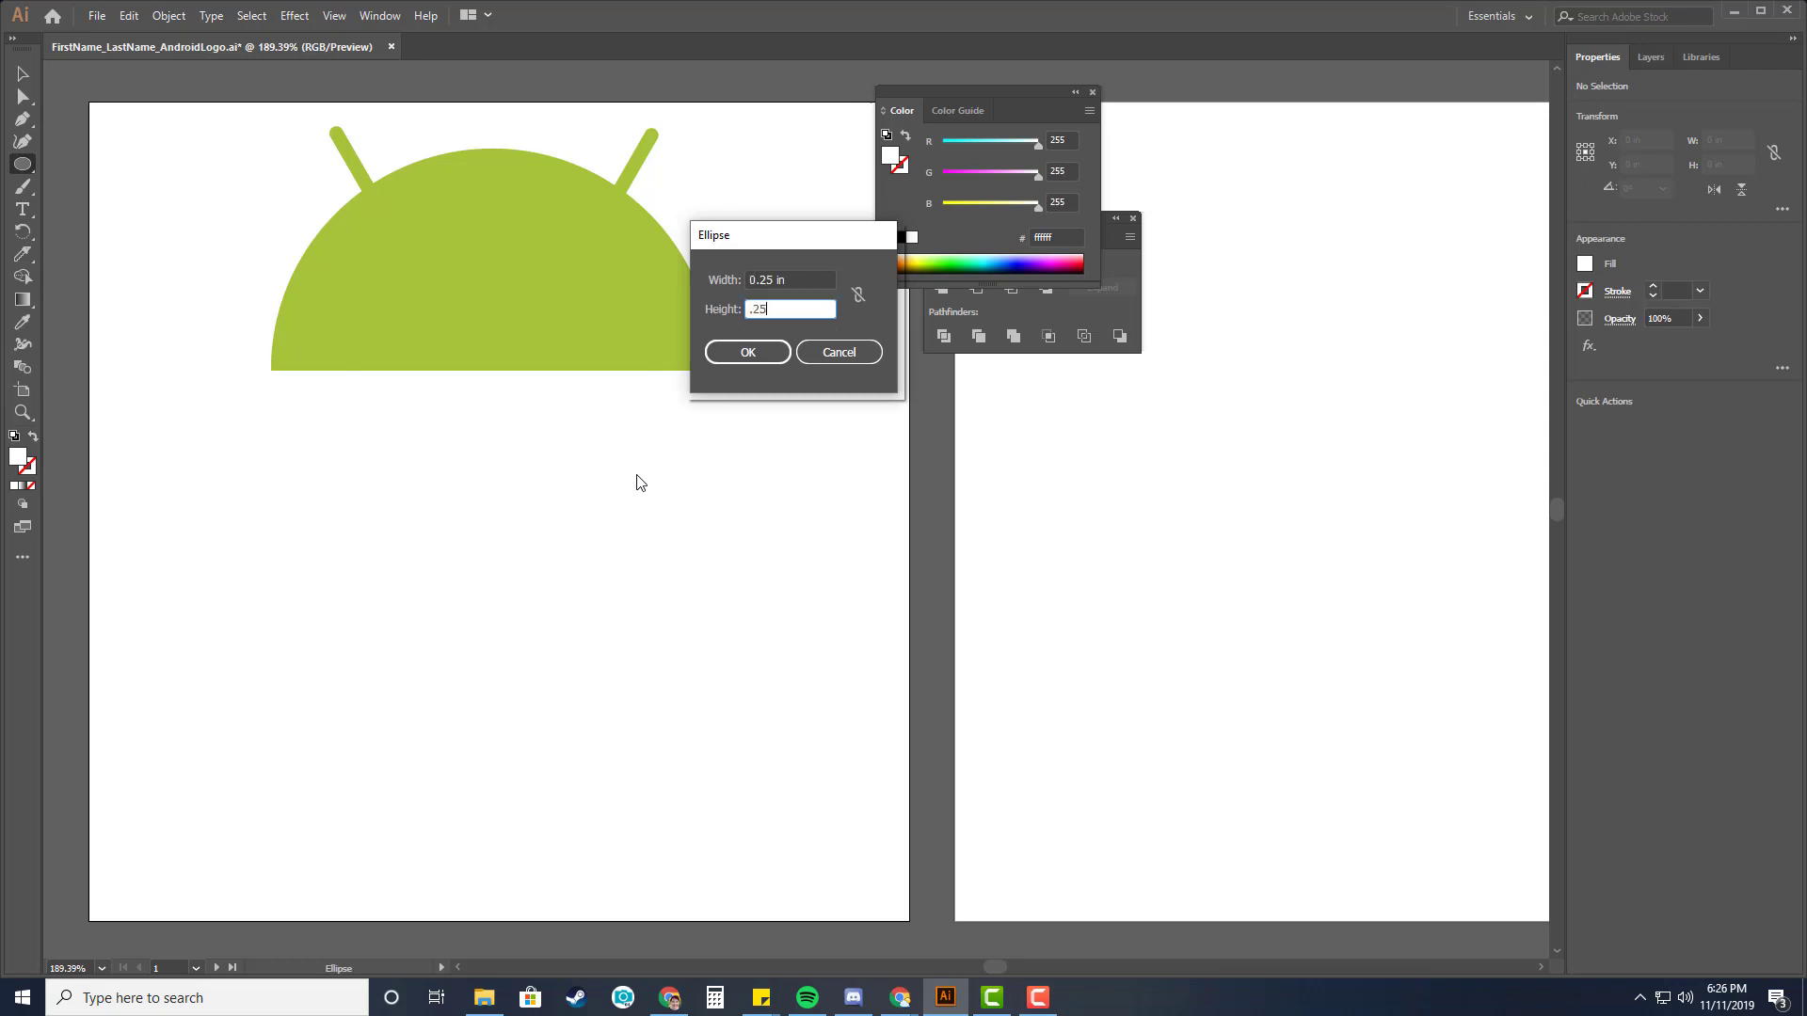
key("Tab")
left_click(742, 352)
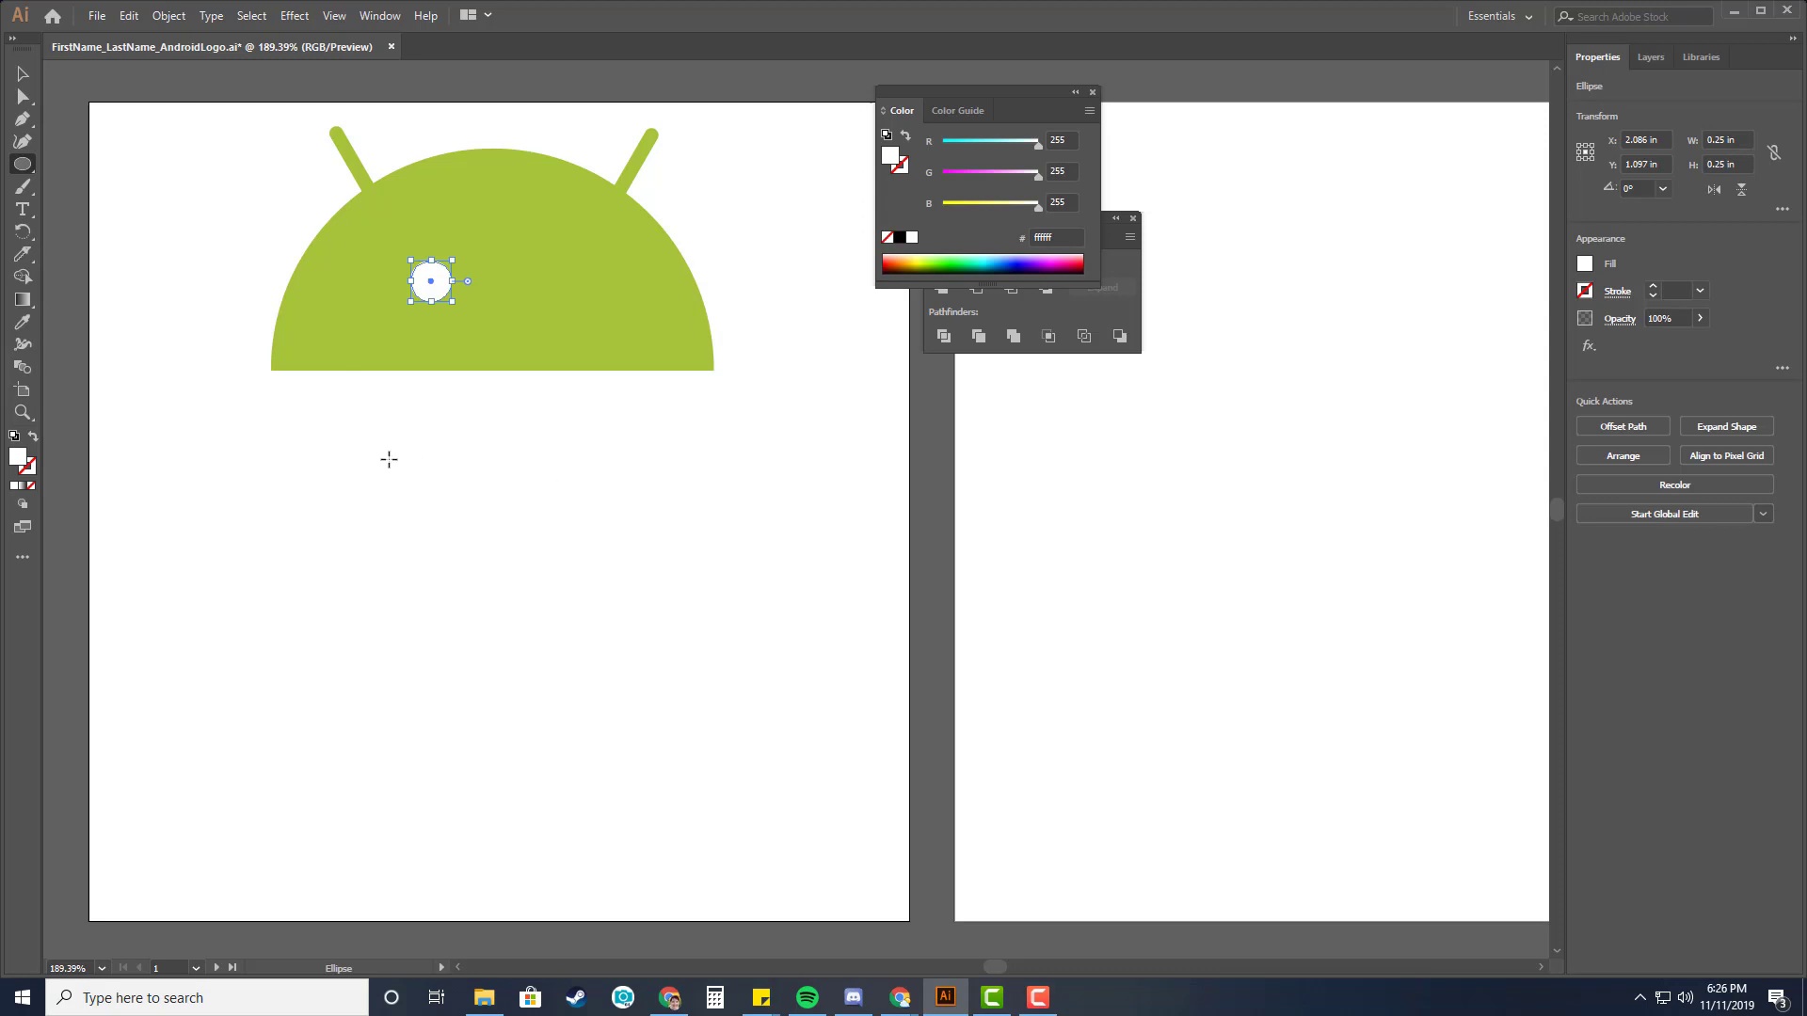
left_click(24, 76)
left_click_drag(436, 296, 565, 296)
key("ctrl+z")
Turn on Smart Guides.
left_click(334, 16)
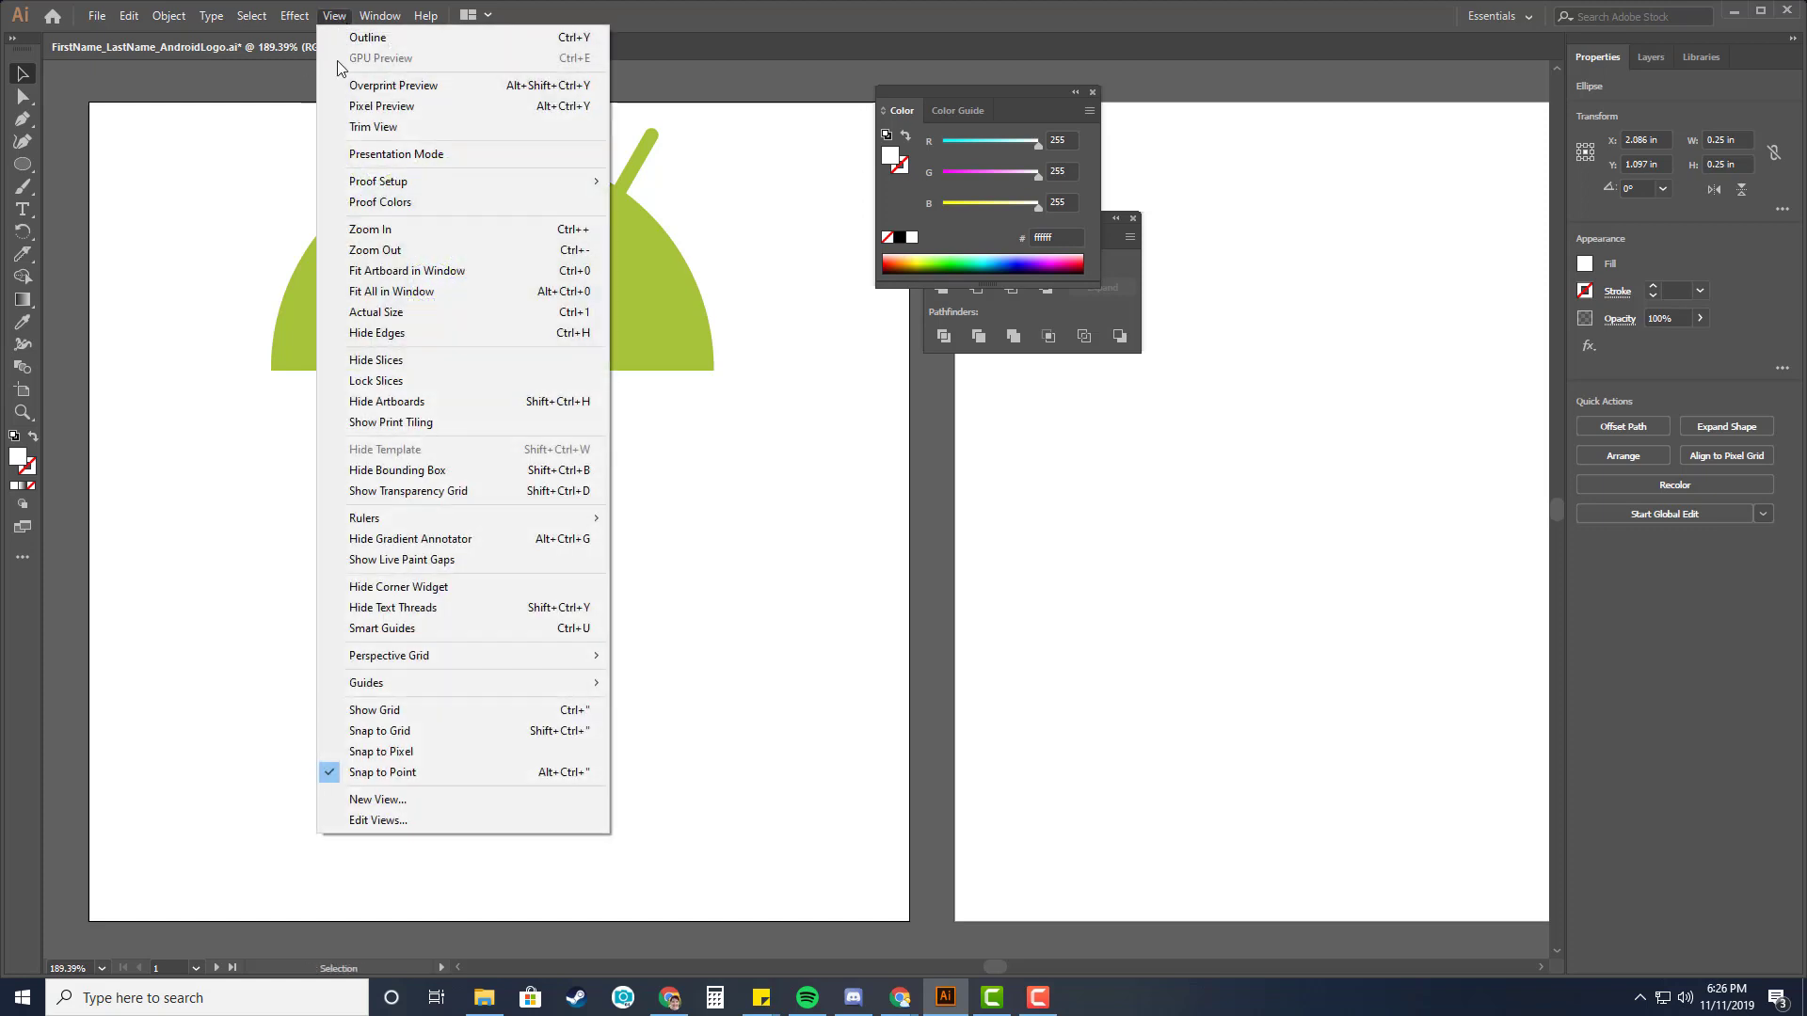
mouse_move(385, 687)
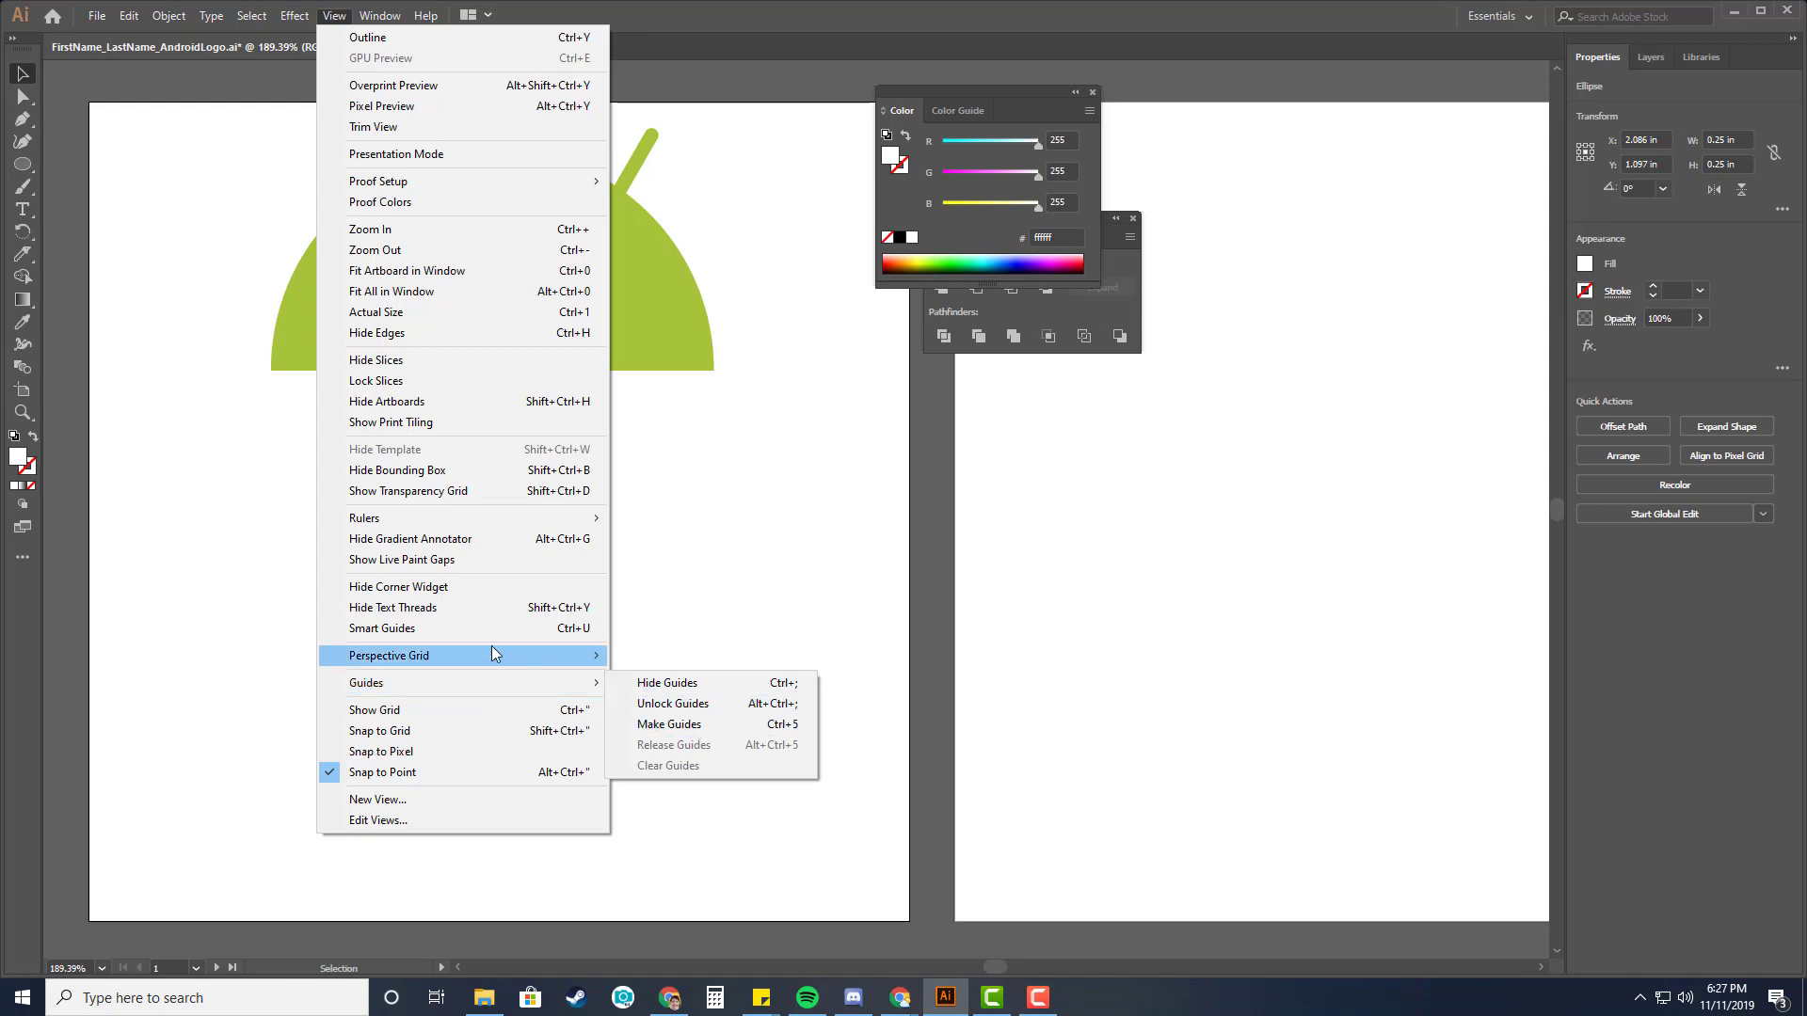
left_click(388, 631)
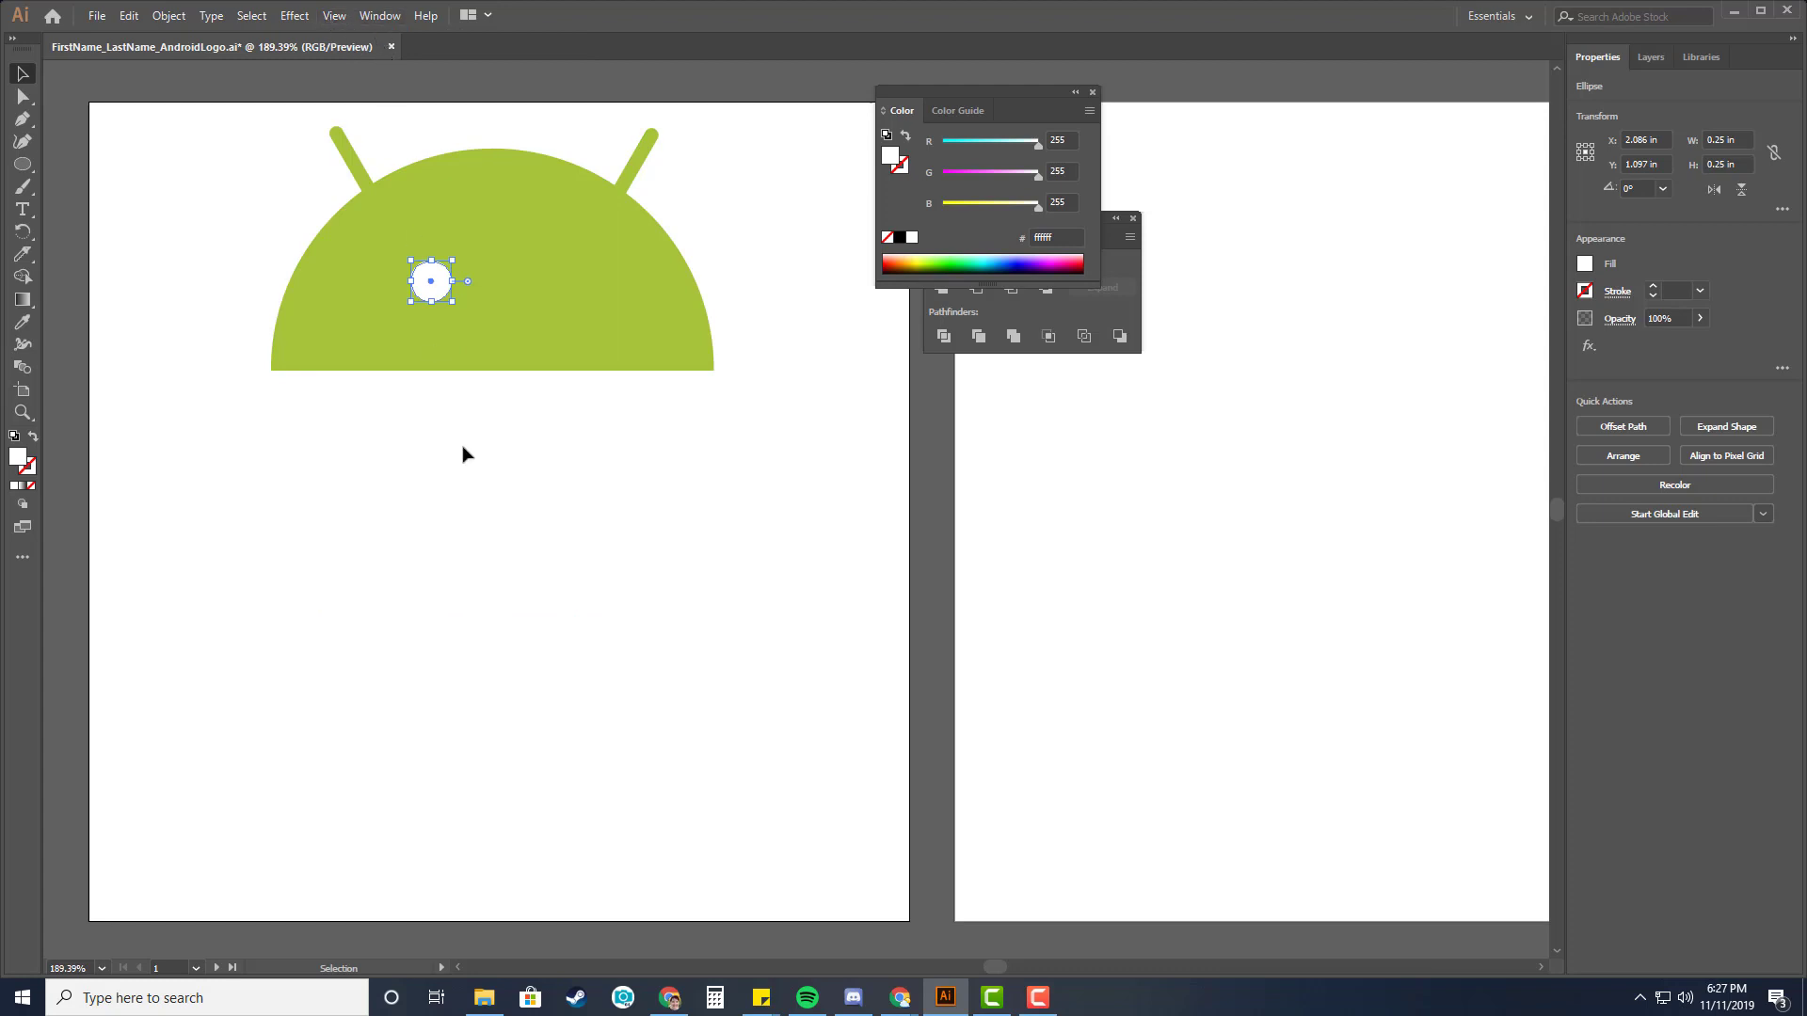
Duplicate the eye horizontally about 0.77 in to the right.
left_click_drag(432, 292, 561, 294)
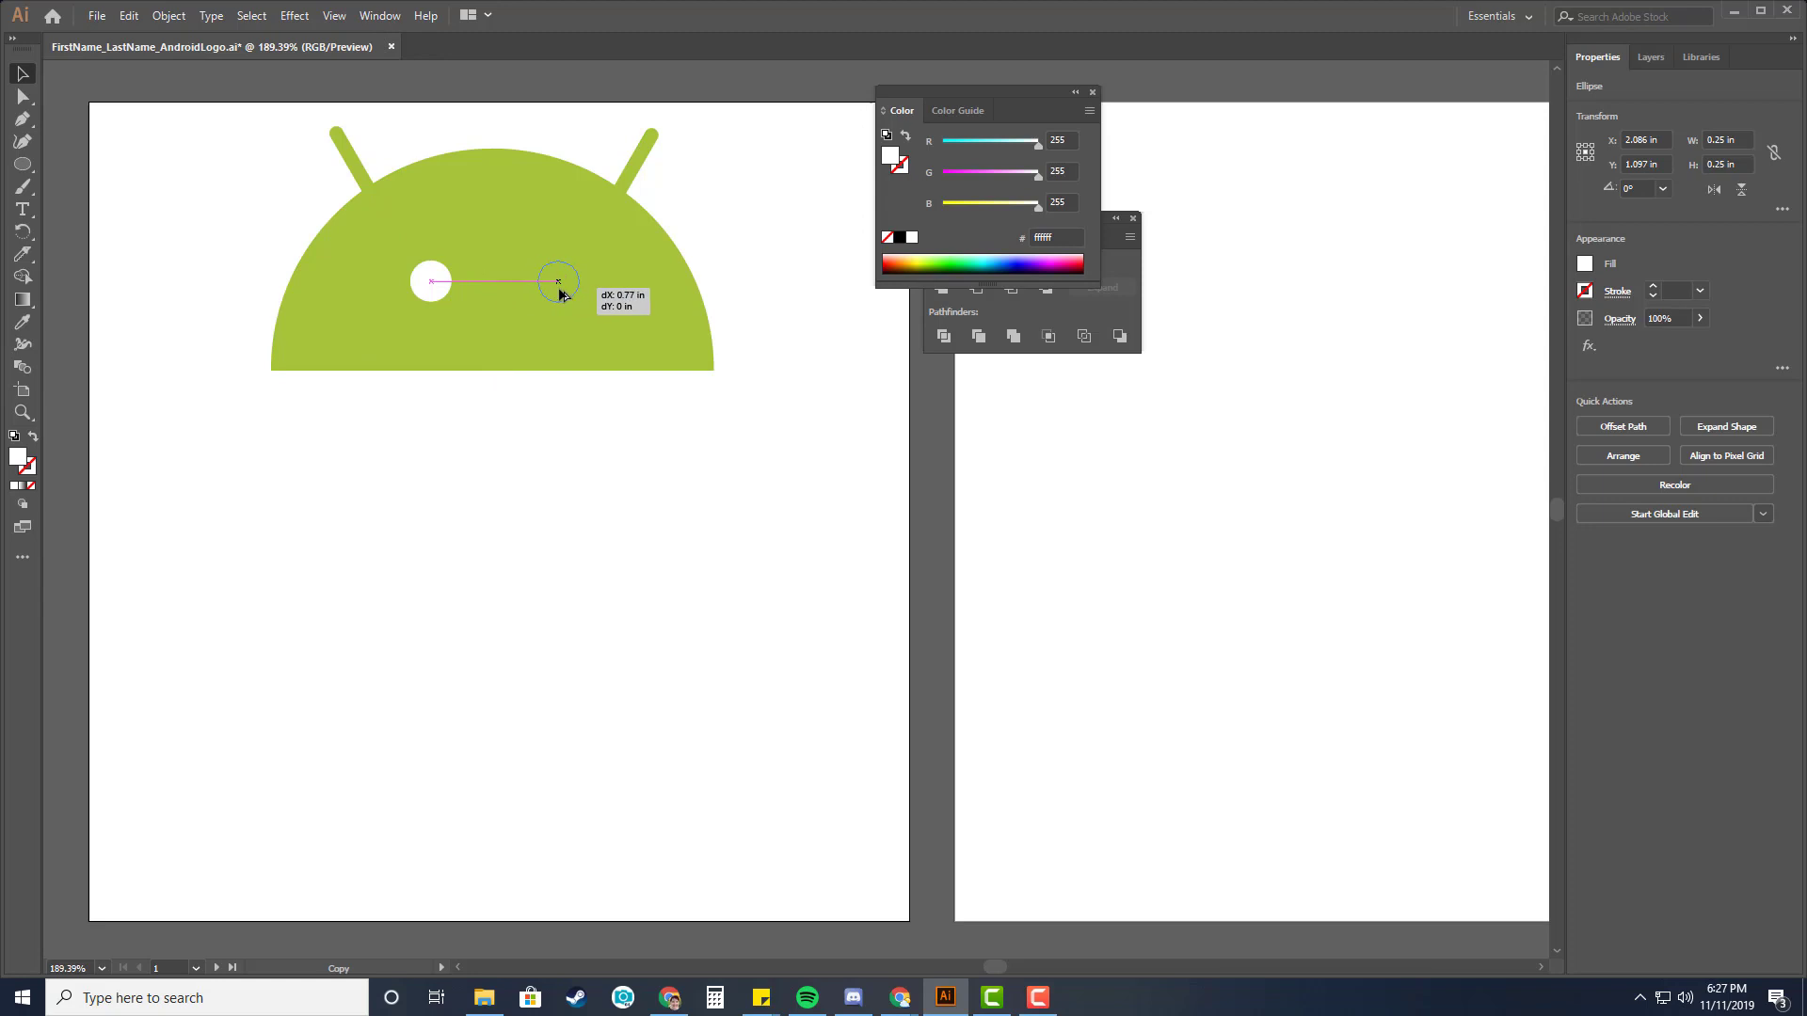
mouse_move(562, 295)
left_mouse_down()
mouse_move(563, 277)
mouse_move(559, 293)
mouse_move(493, 287)
mouse_move(562, 295)
left_mouse_up()
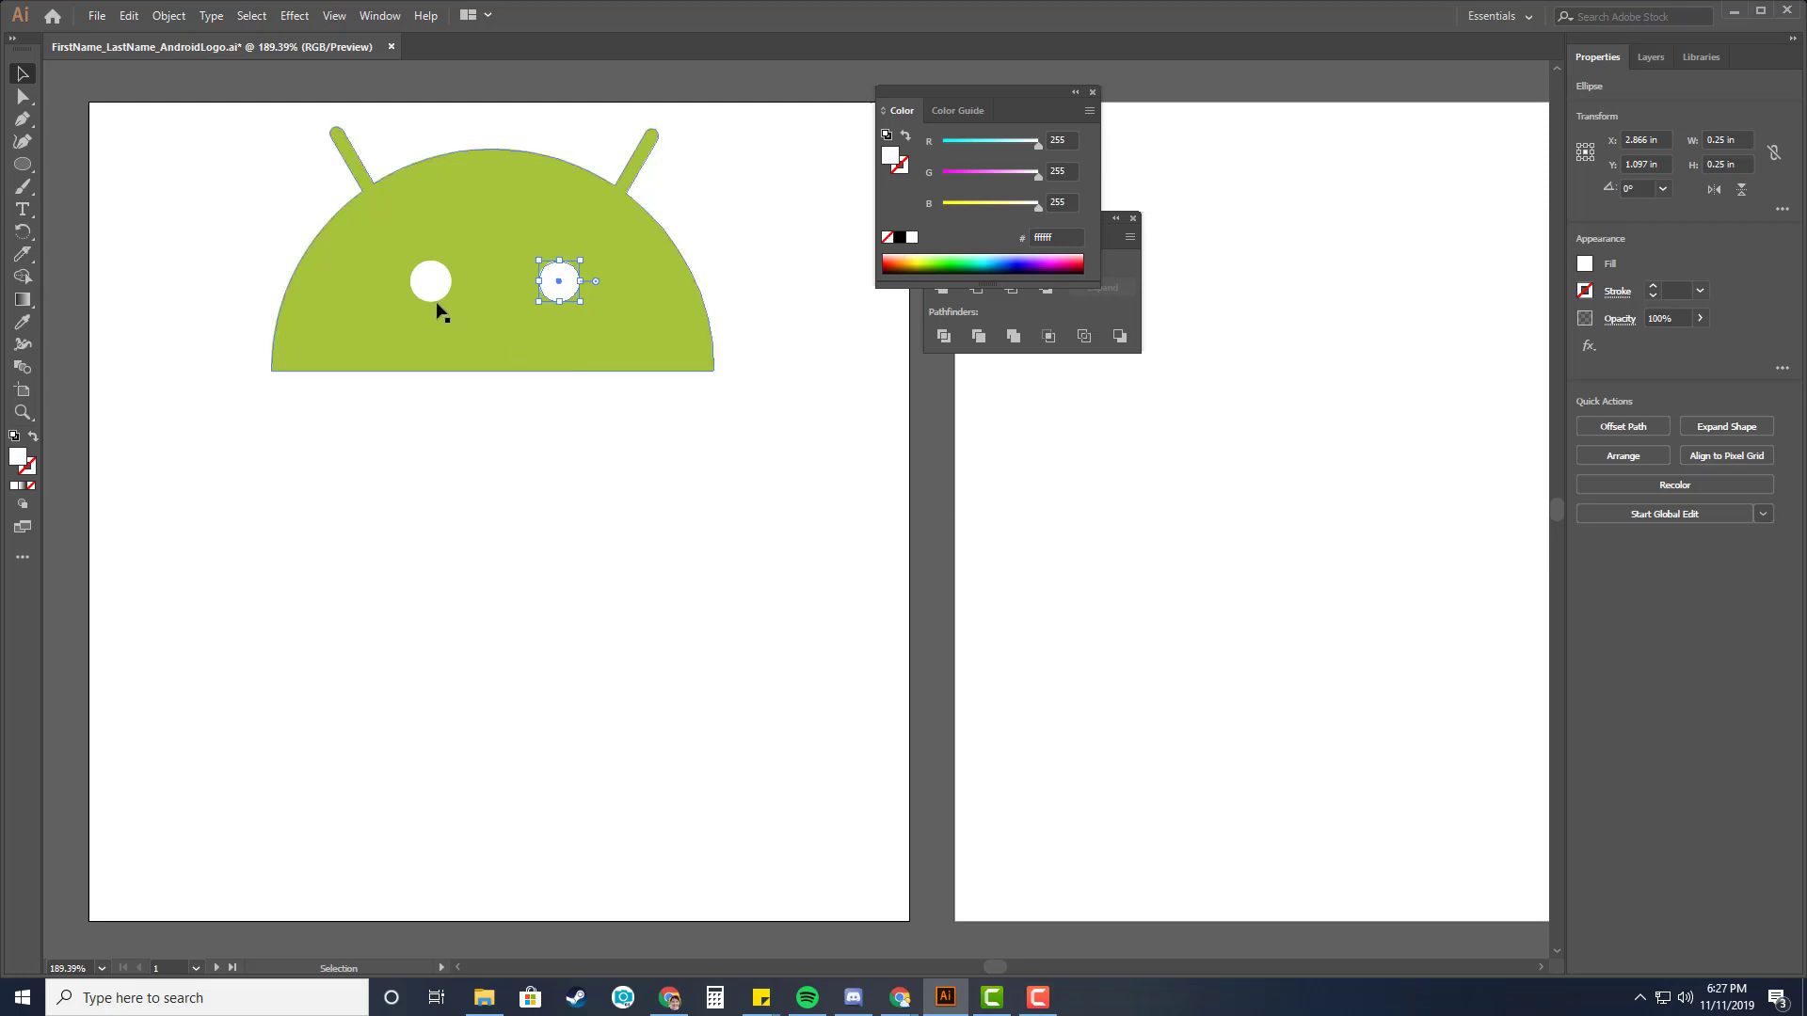
Spread the eyes apart, moving the left eye further left and the right eye further right.
left_click_drag(428, 291, 402, 285)
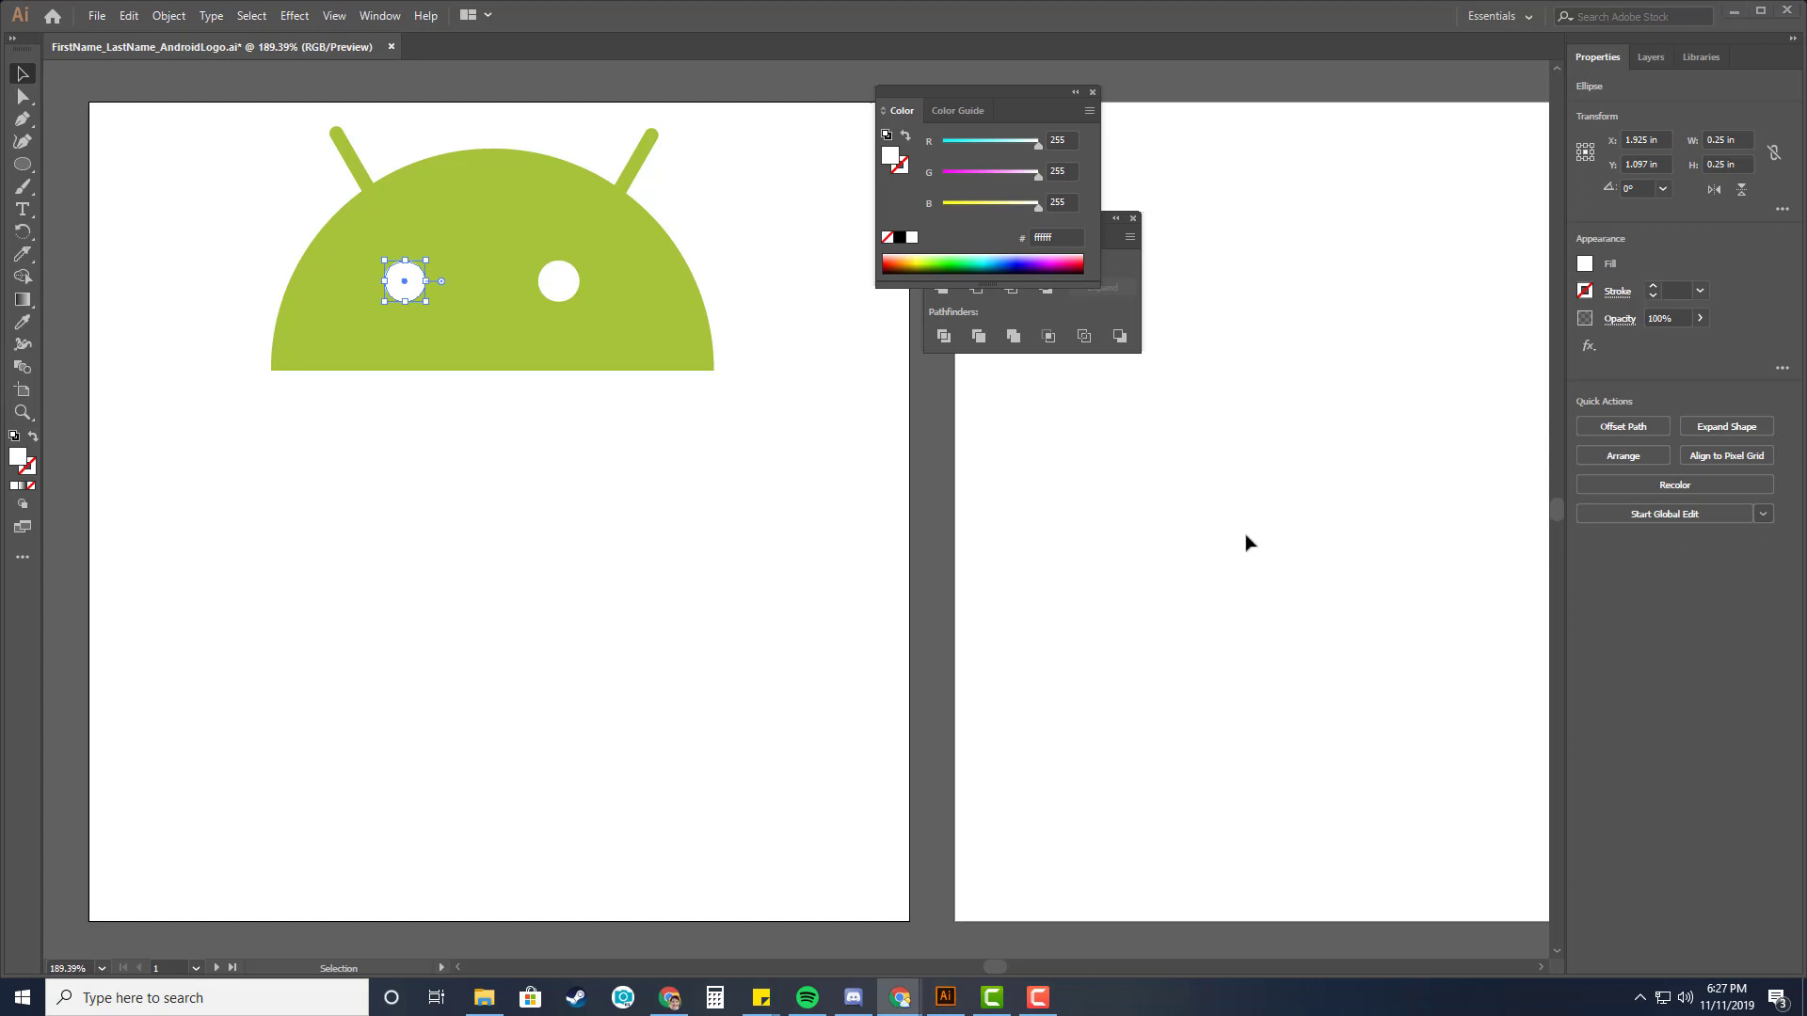
left_click(408, 290)
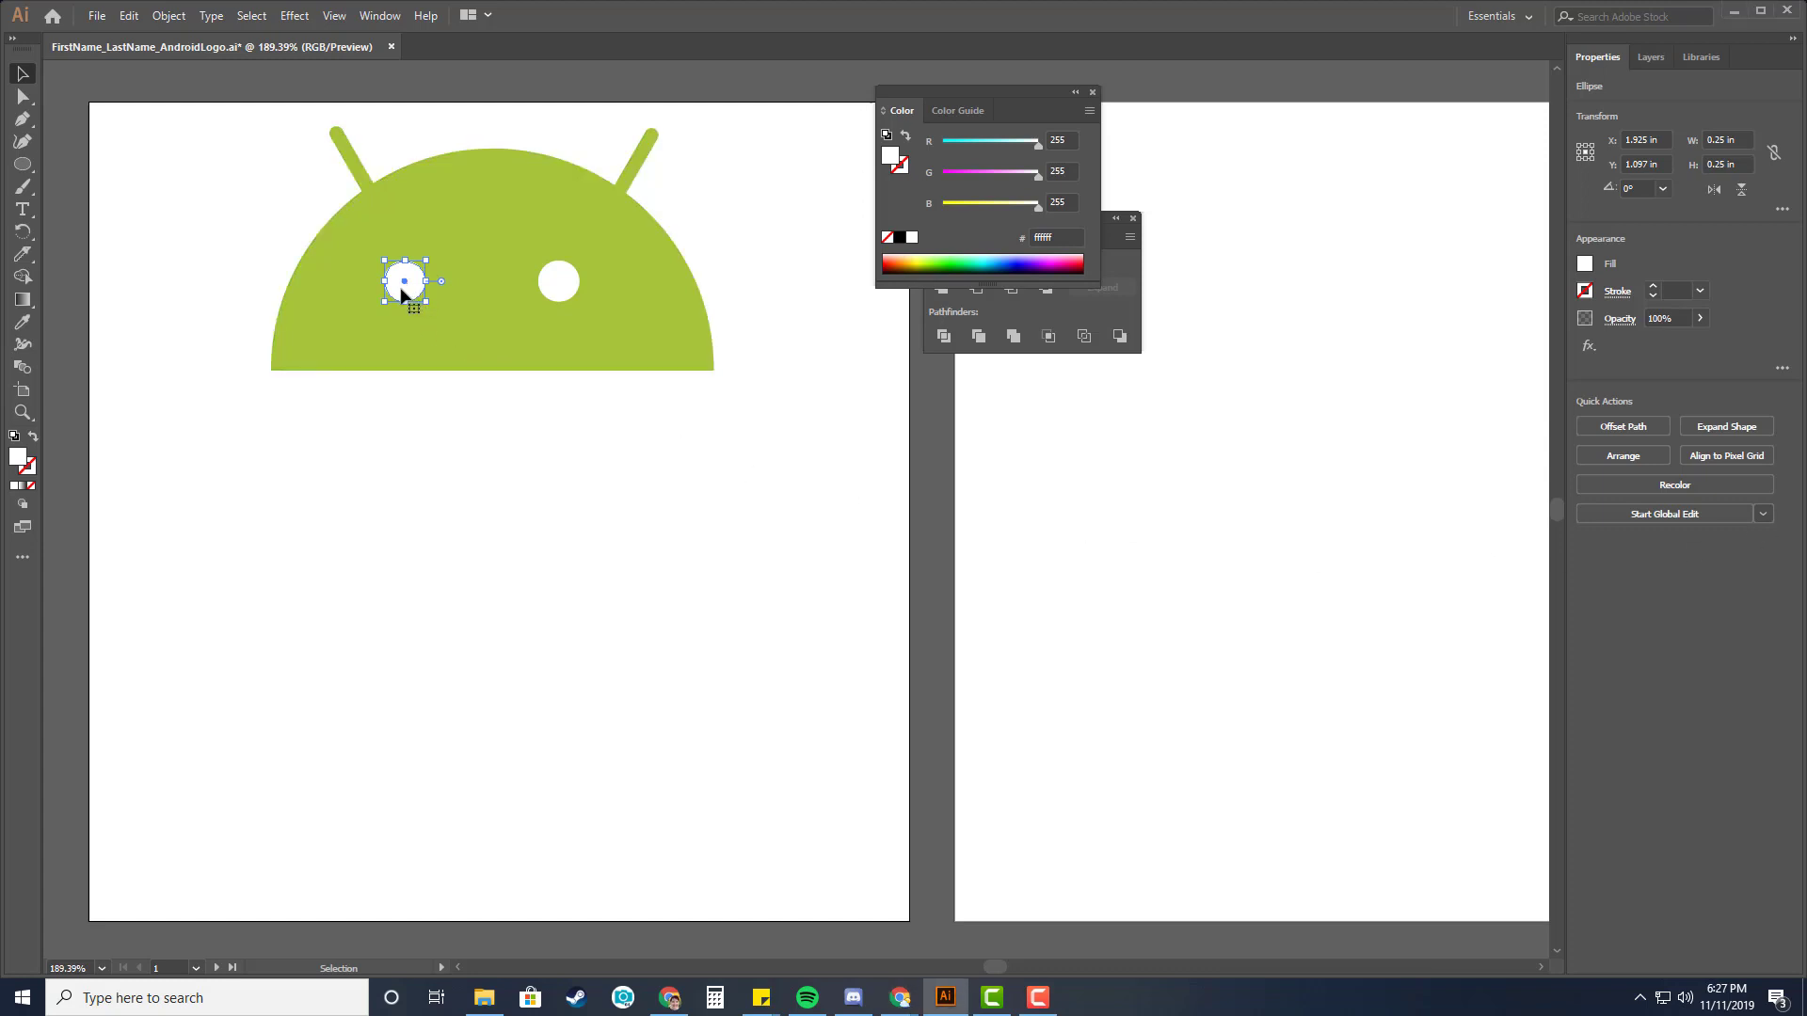
left_click_drag(389, 288, 376, 286)
left_click_drag(559, 282, 619, 283)
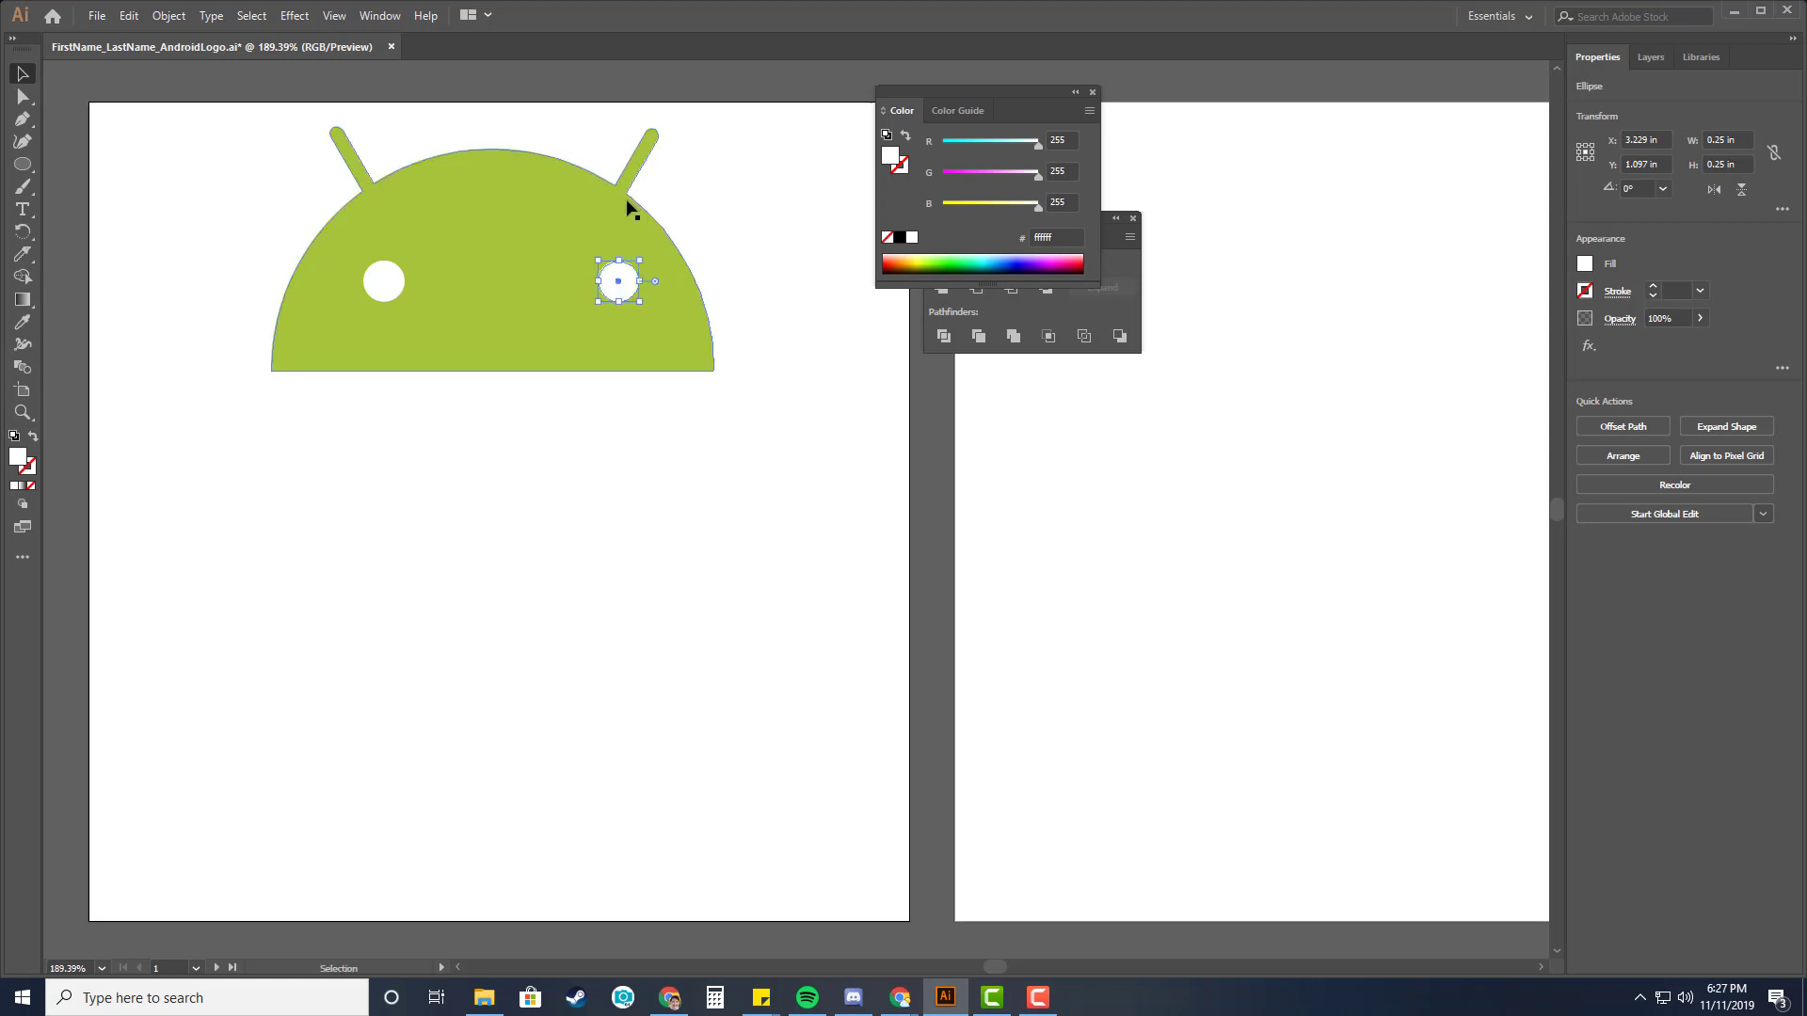
Select both eyes and group them.
left_click(758, 379)
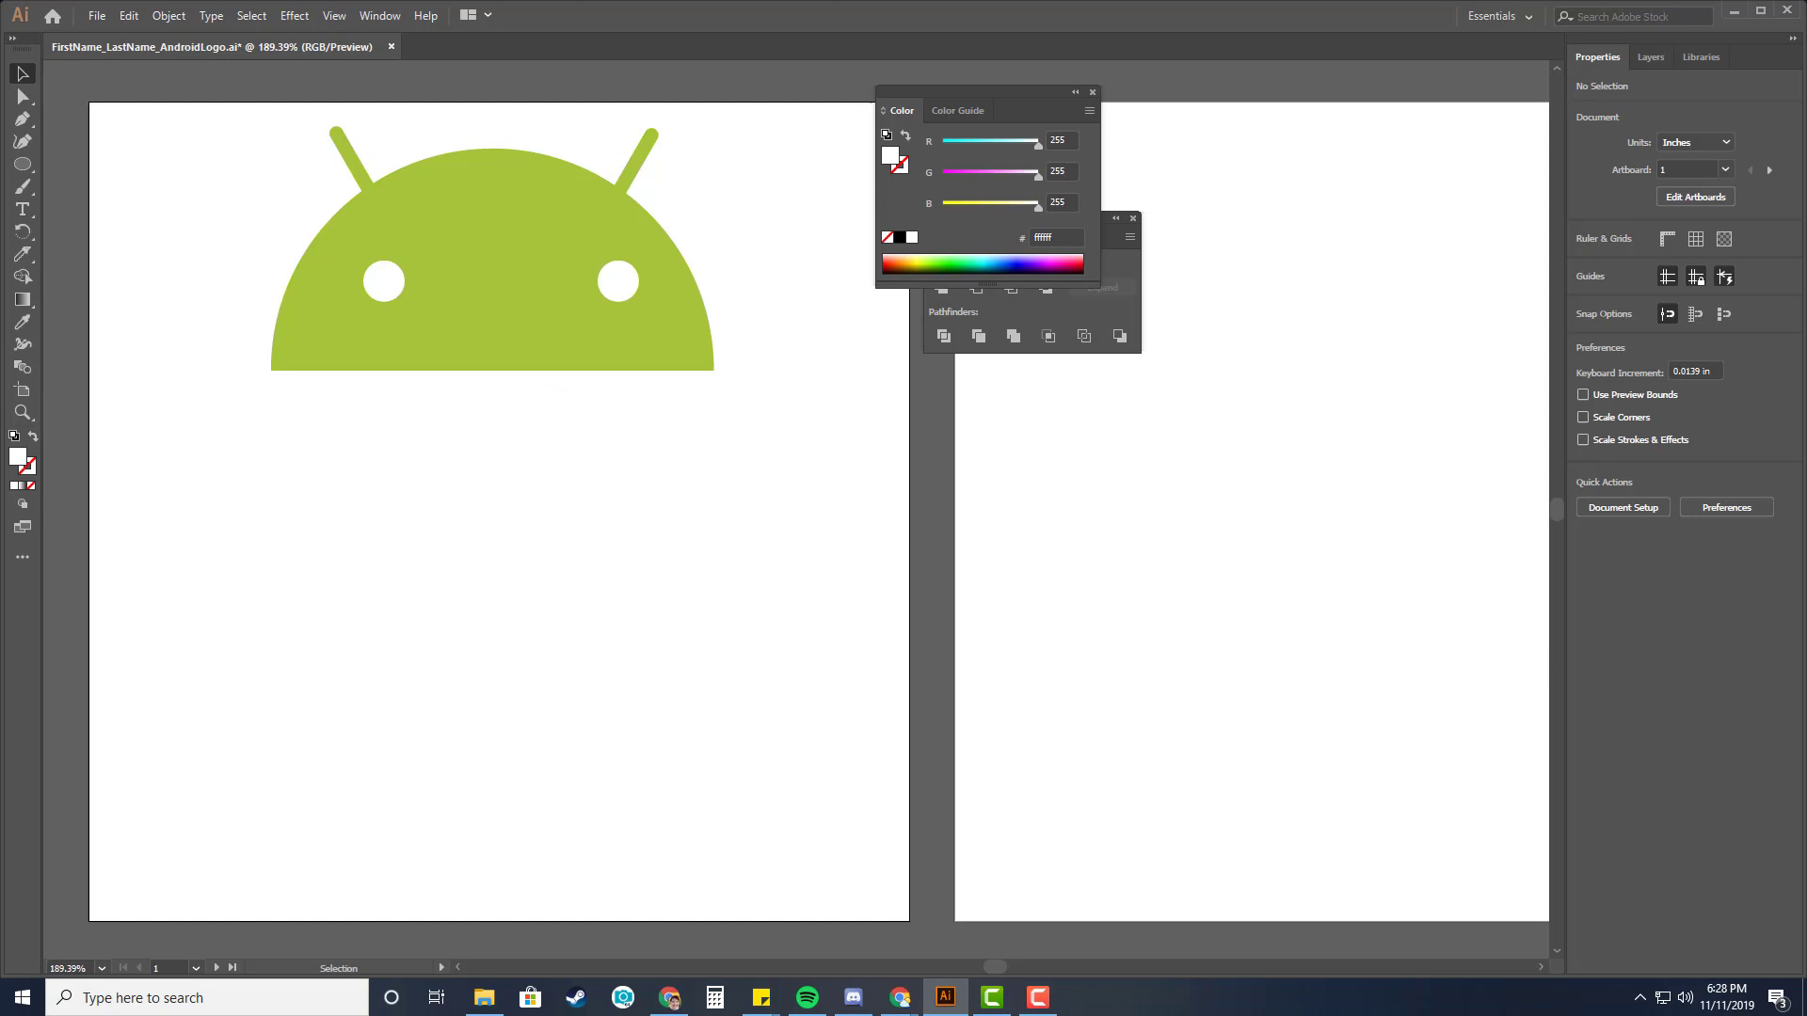
key("alt+Tab")
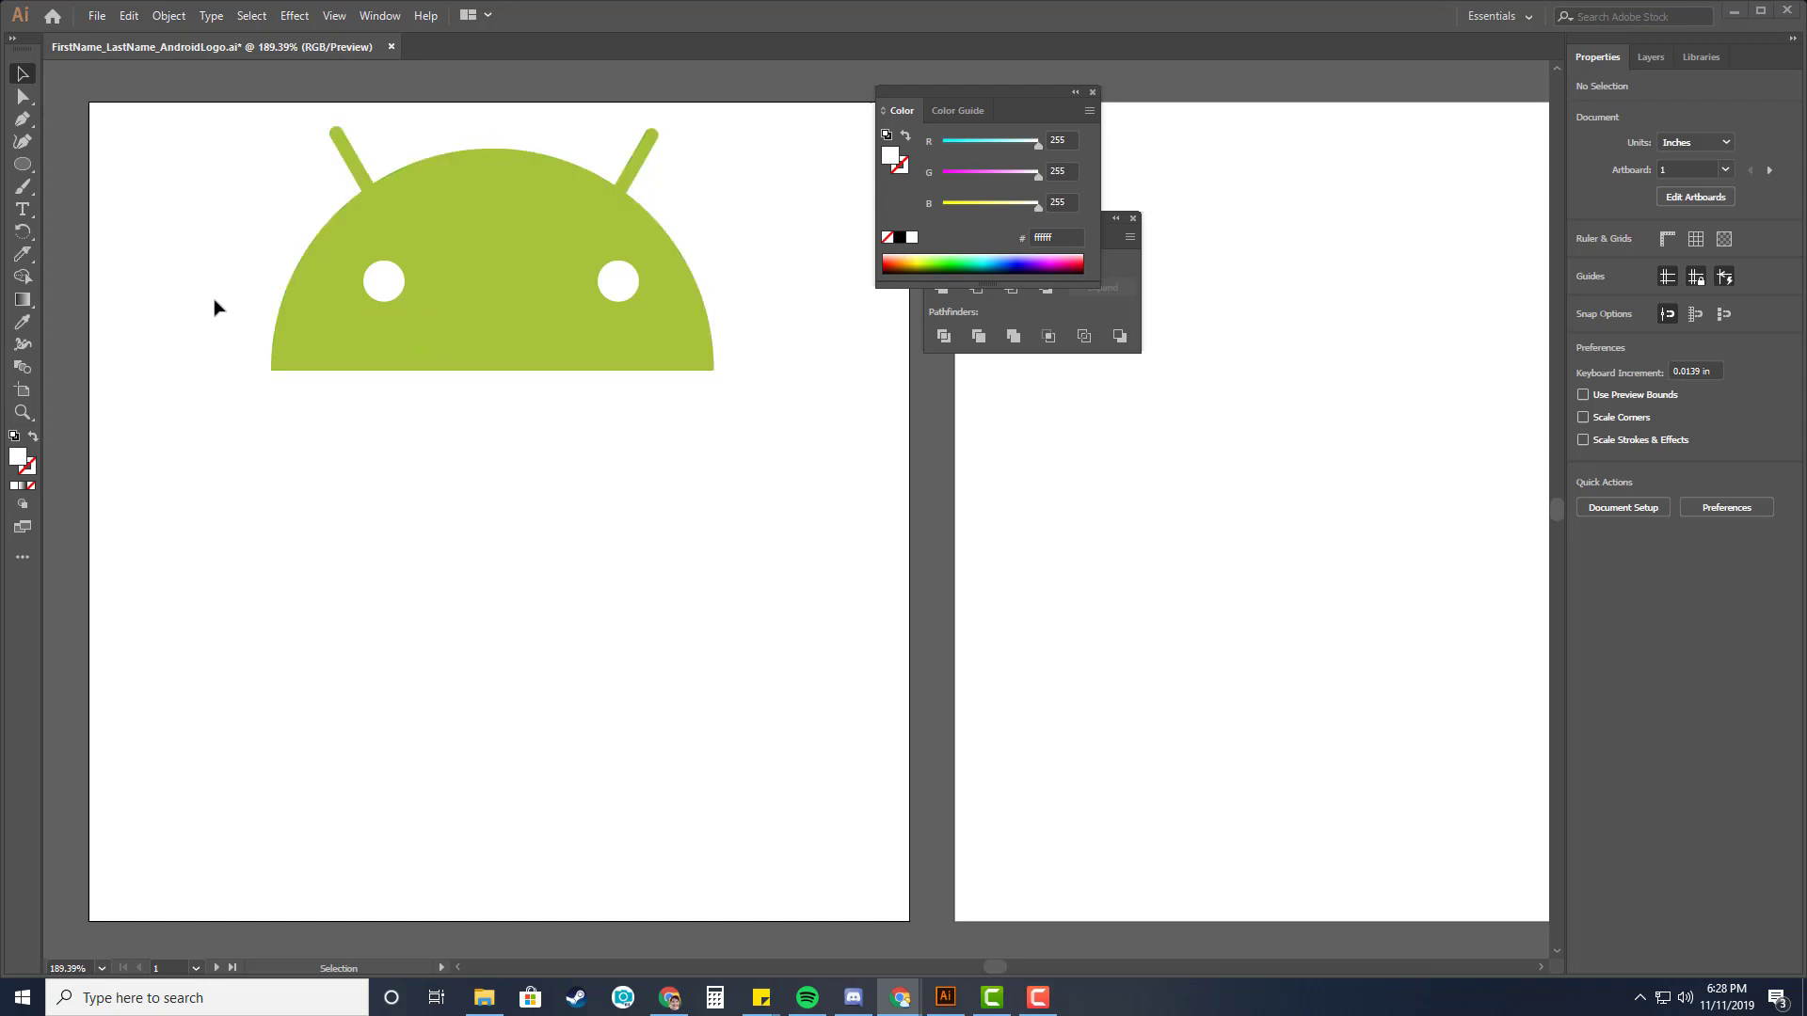
left_click(387, 279)
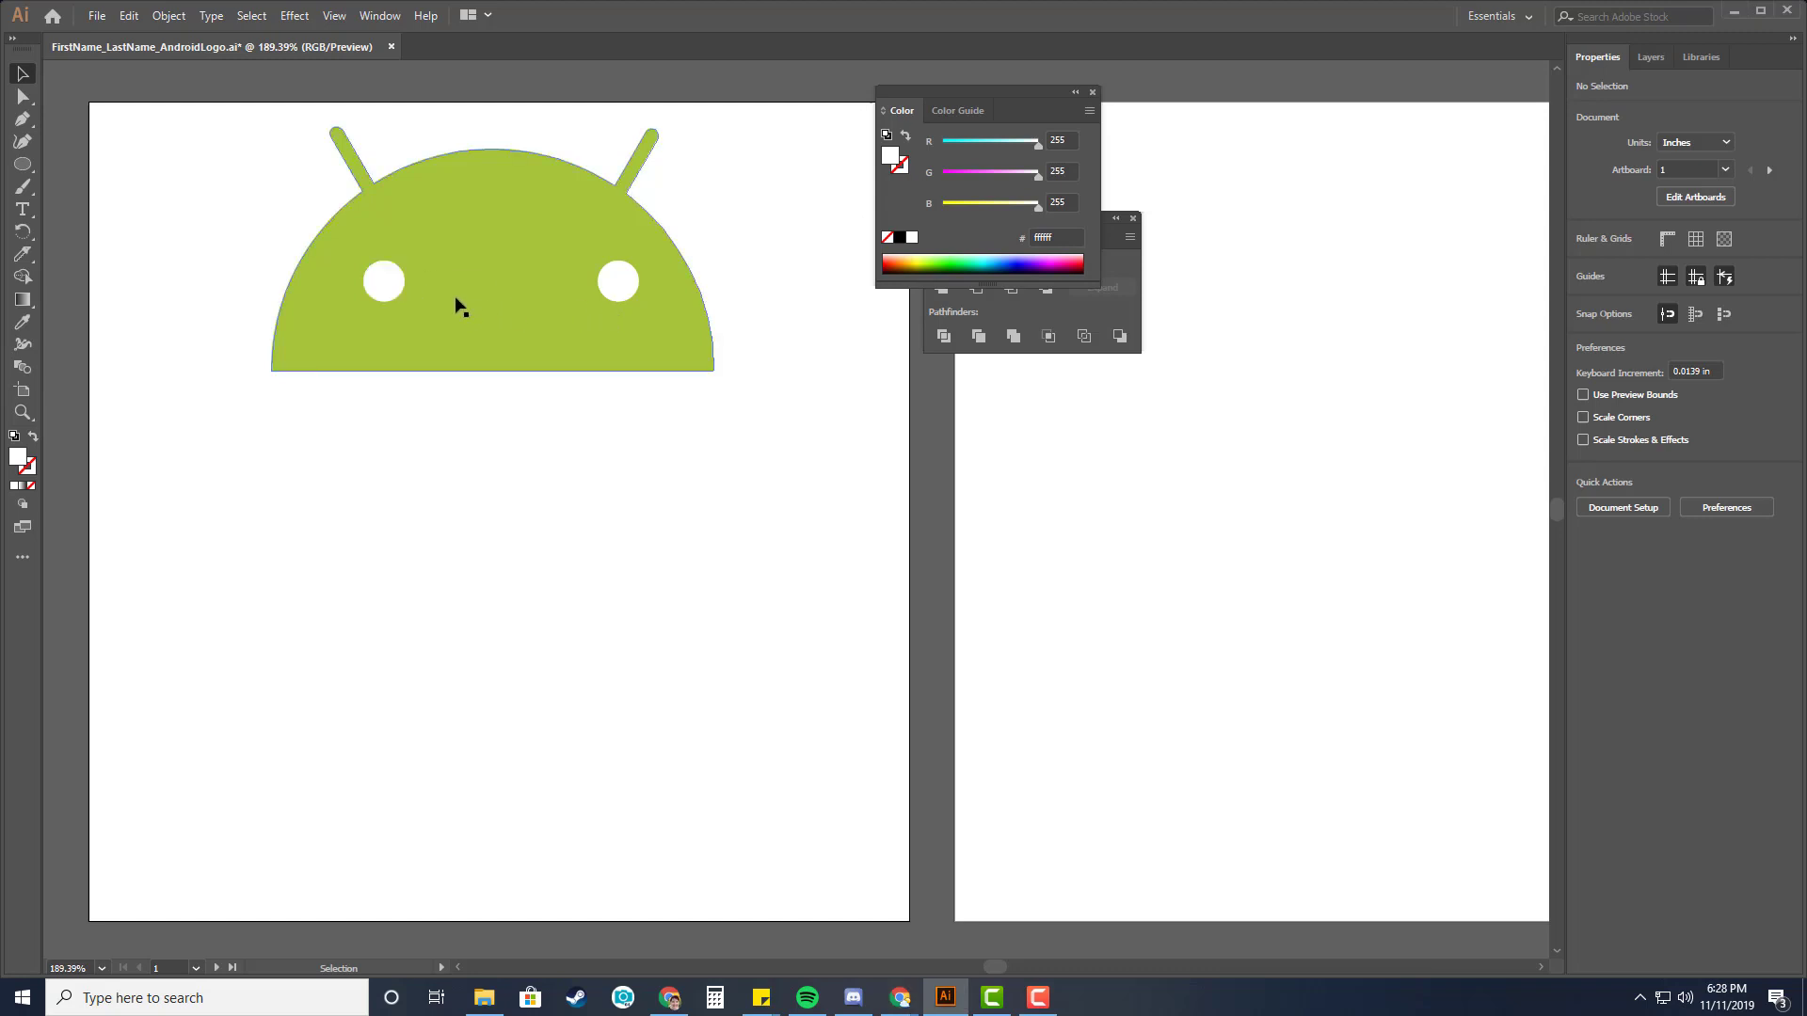
left_click(387, 282)
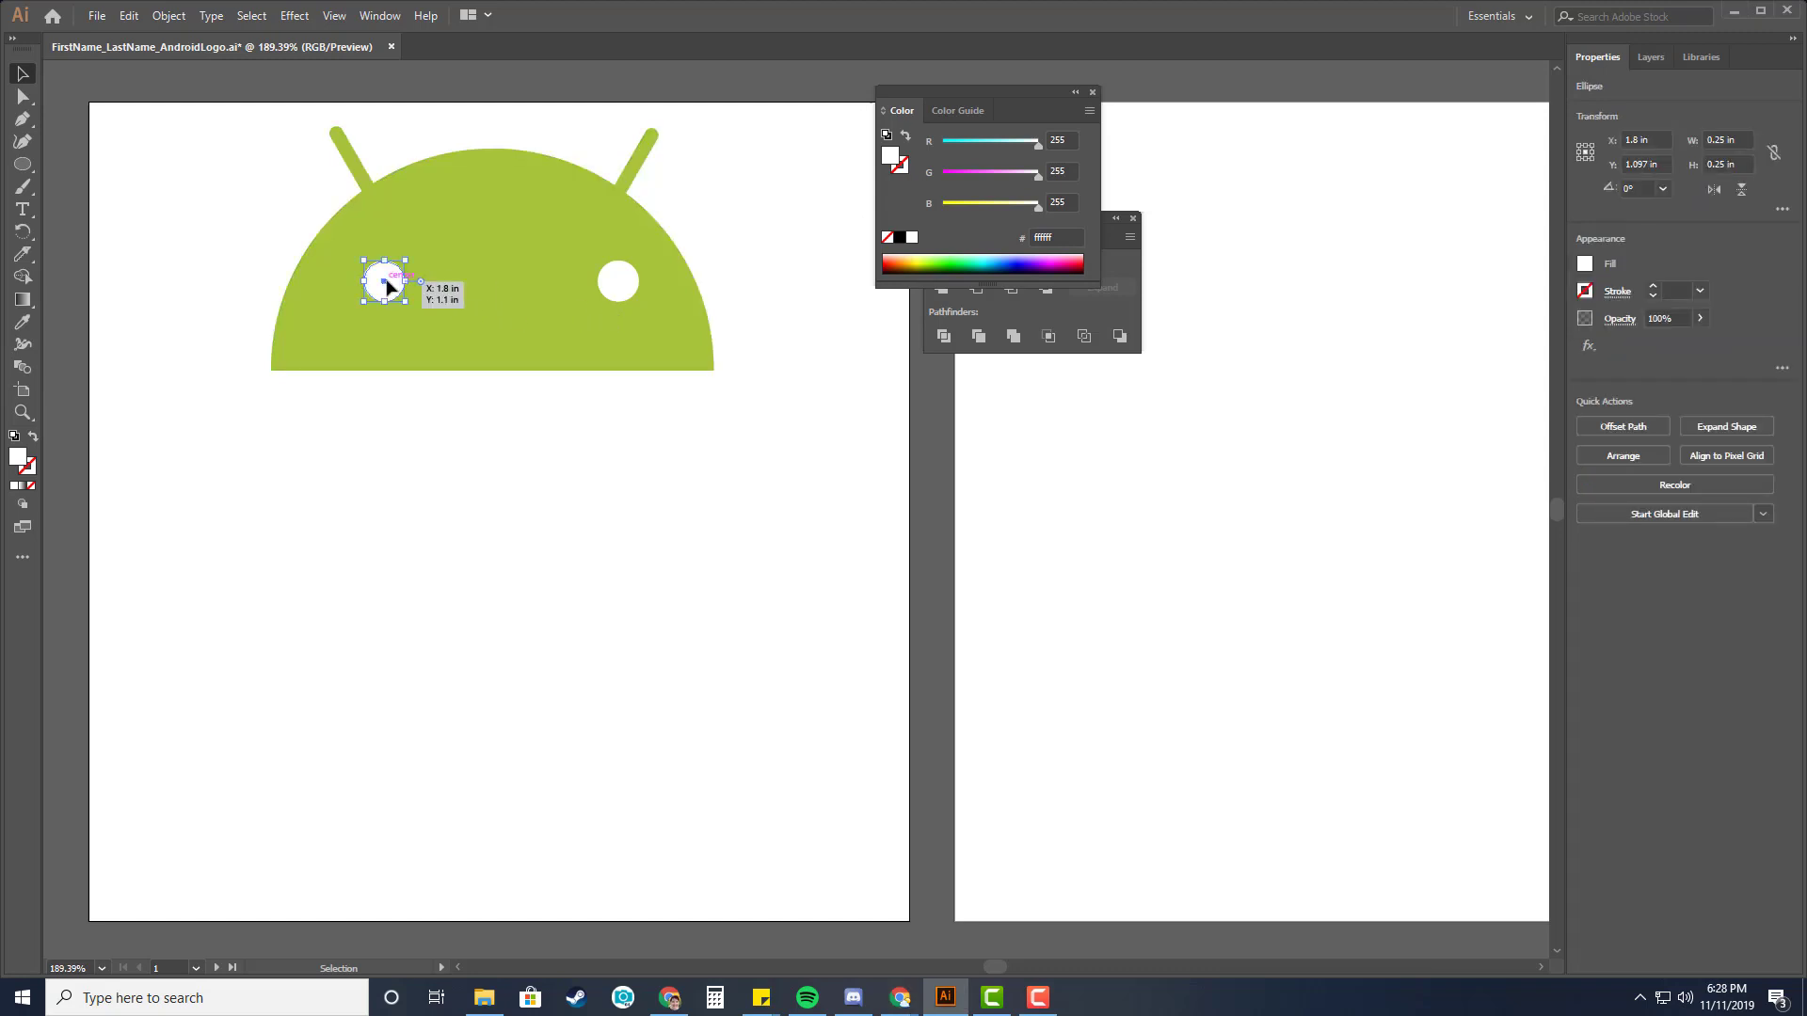
left_click(619, 282, "shift")
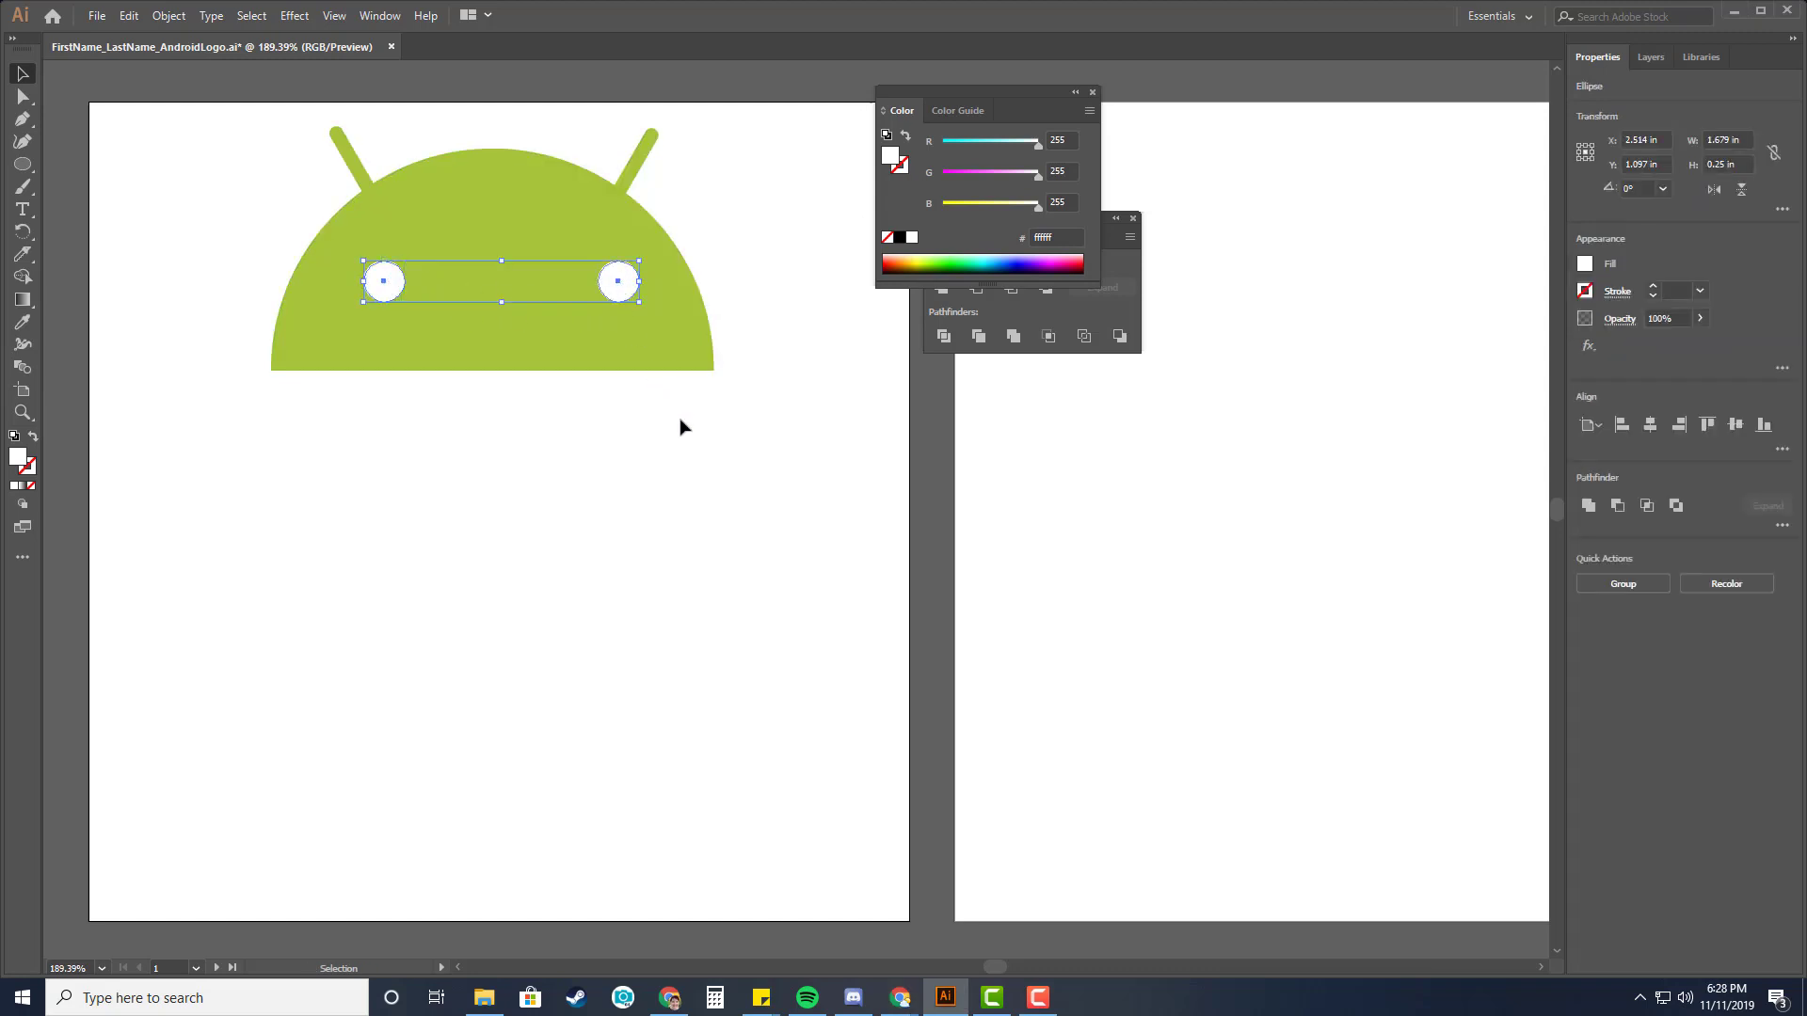
key("ctrl+g")
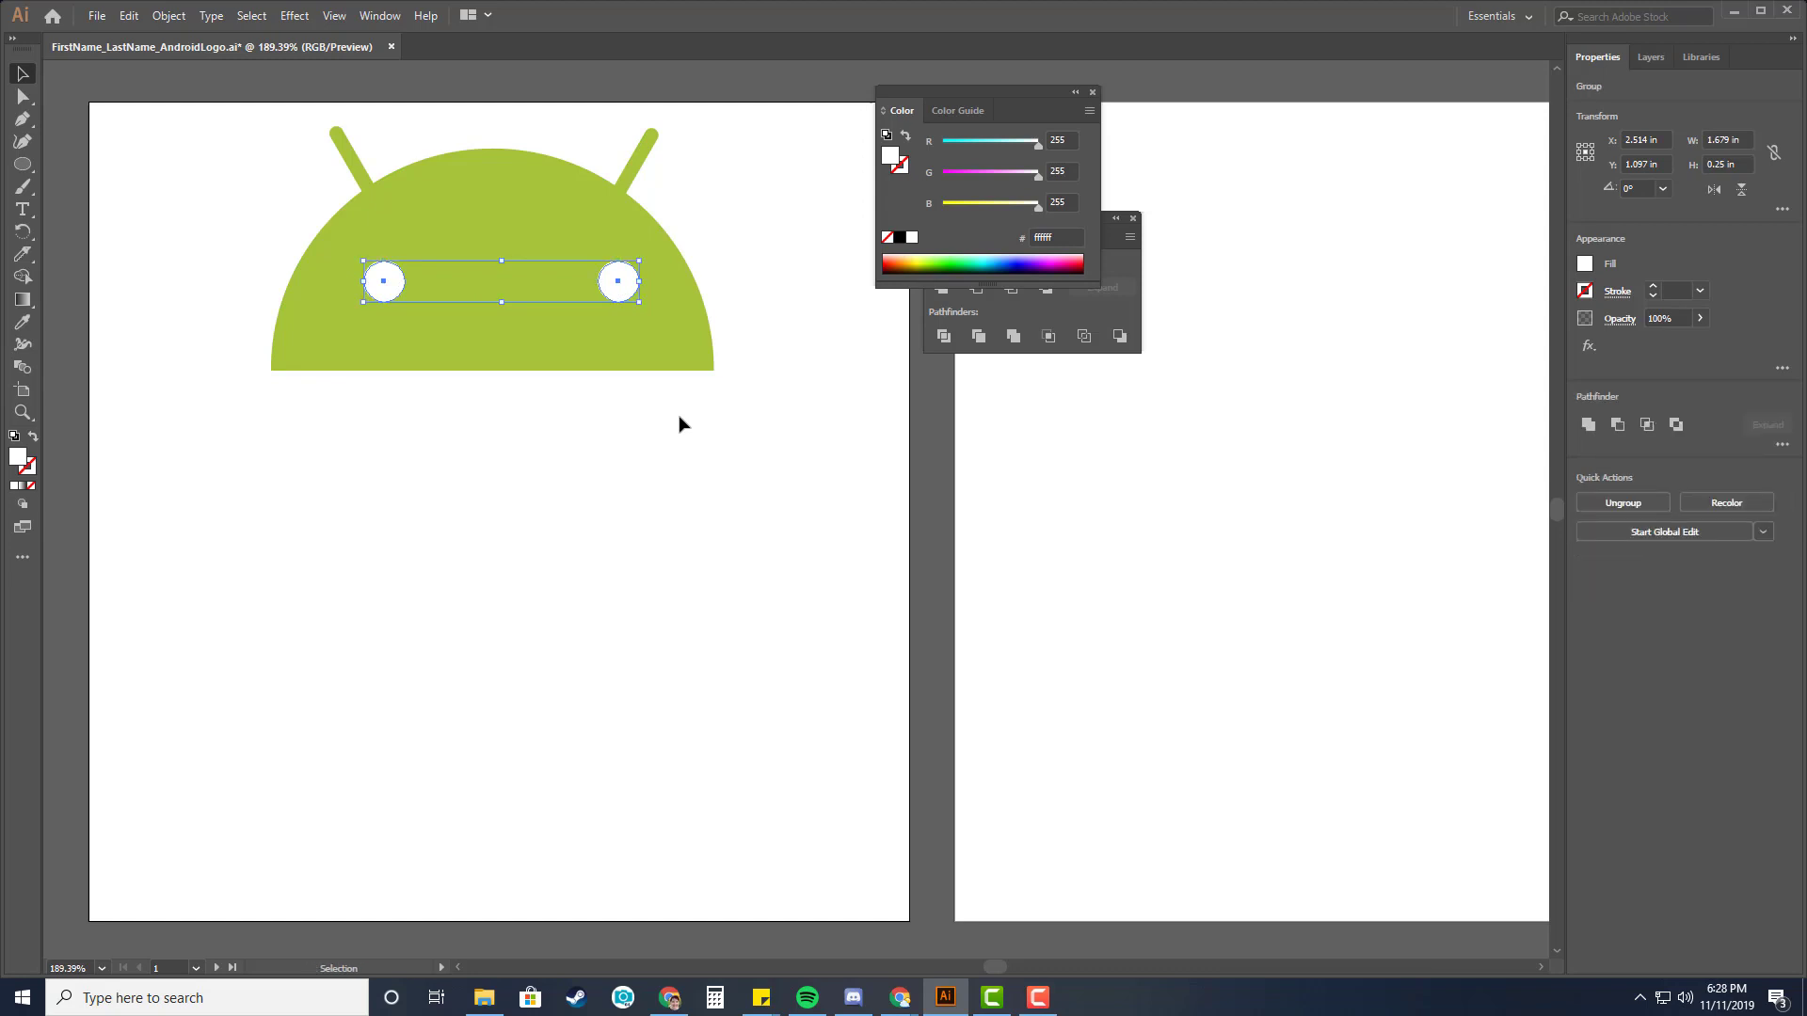
Center the head and eyes horizontally on each other by aligning to the selection, then save the file.
left_click(1092, 90)
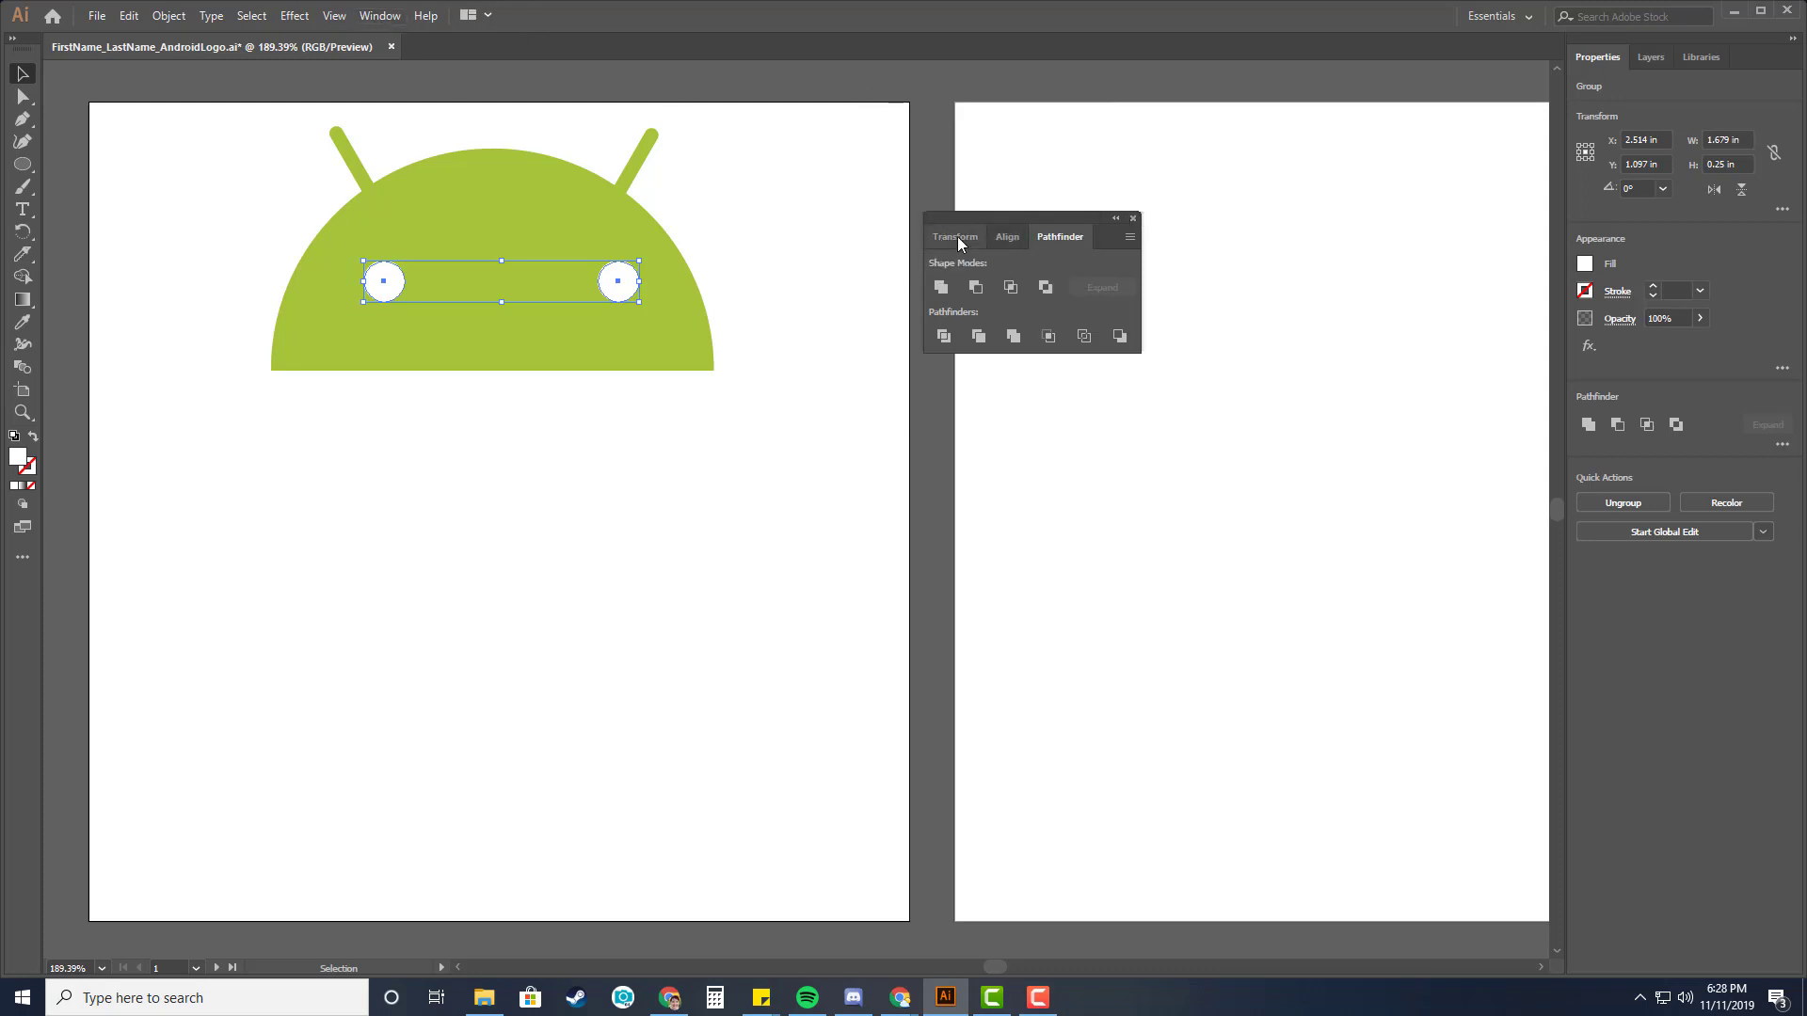
left_click(1008, 237)
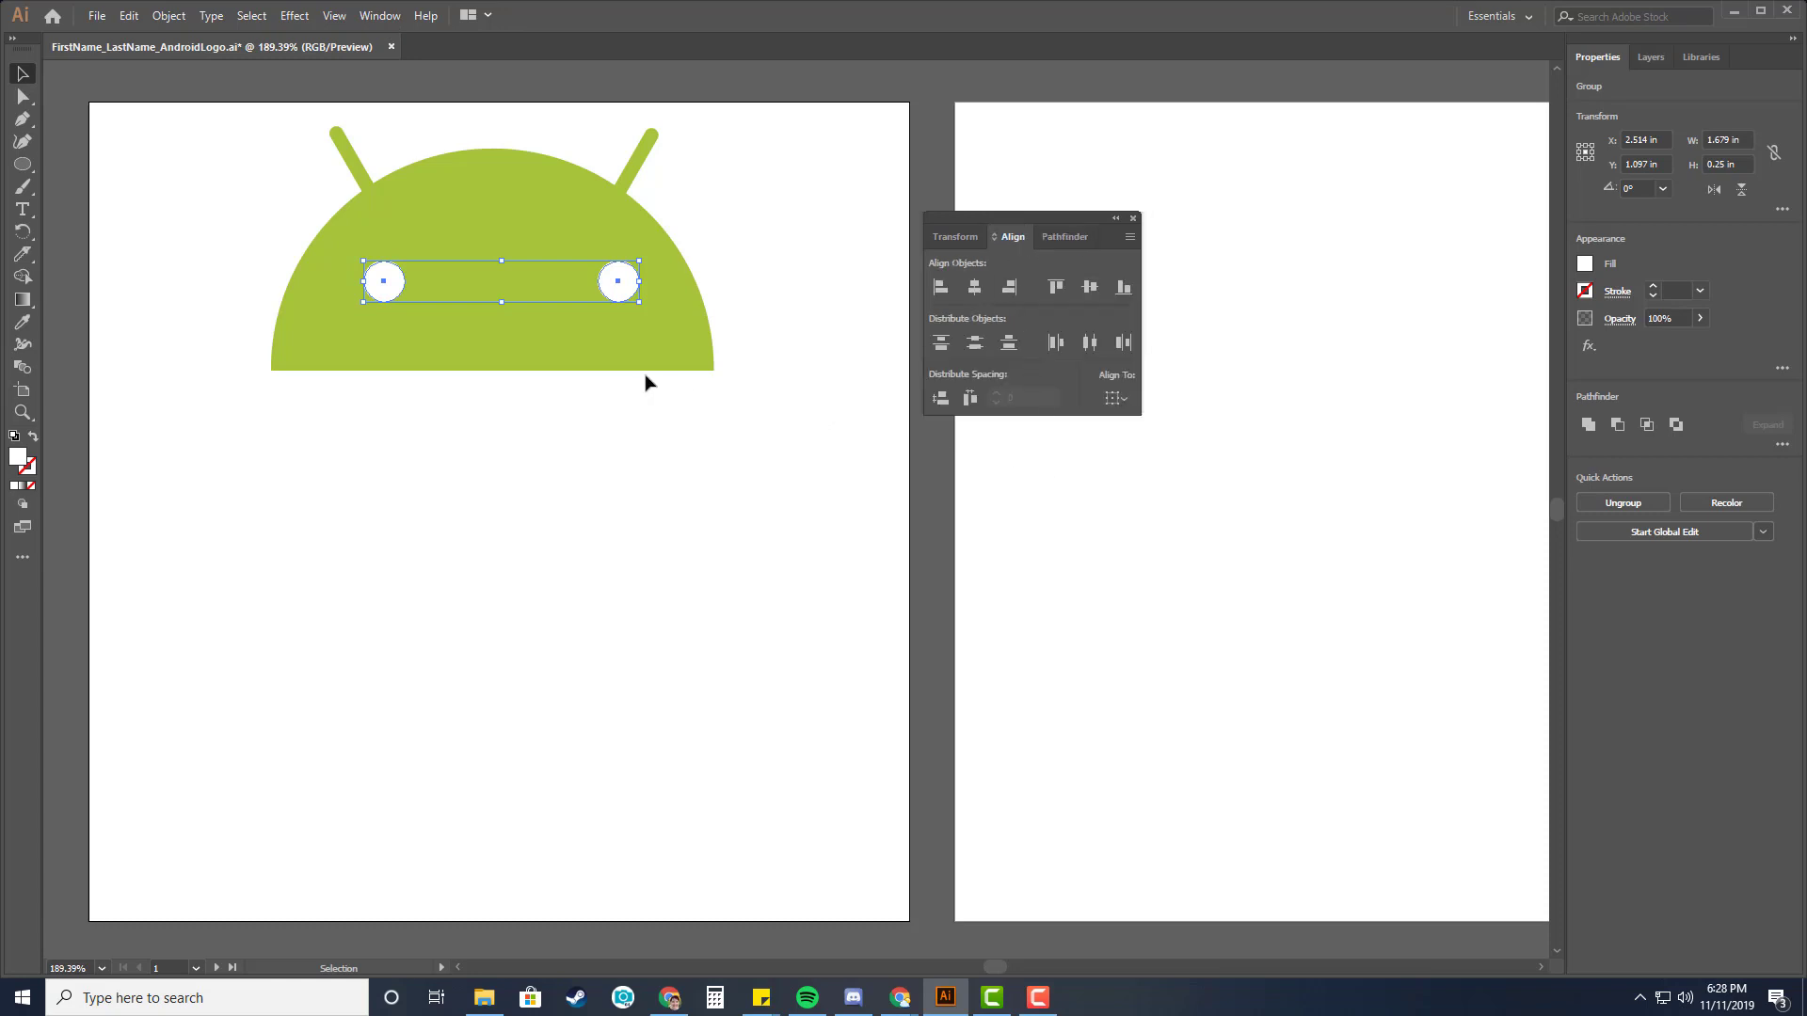
left_click(595, 361, "shift")
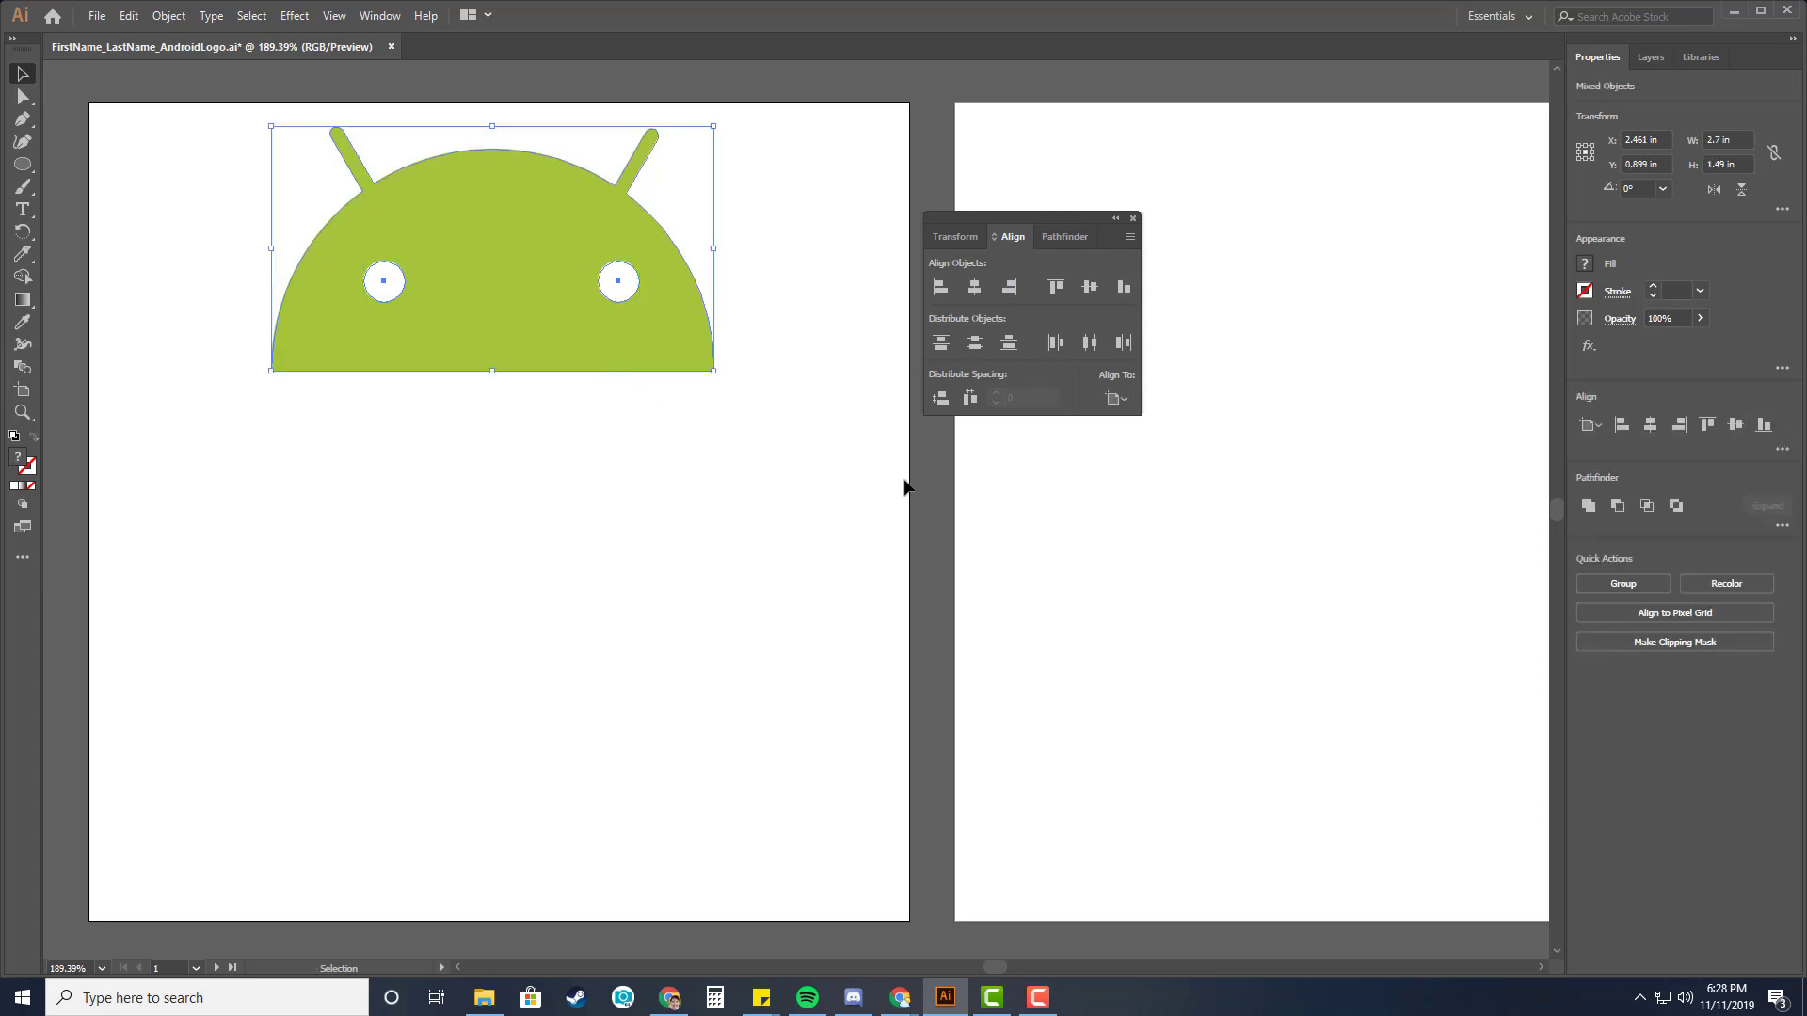
left_click(1125, 400)
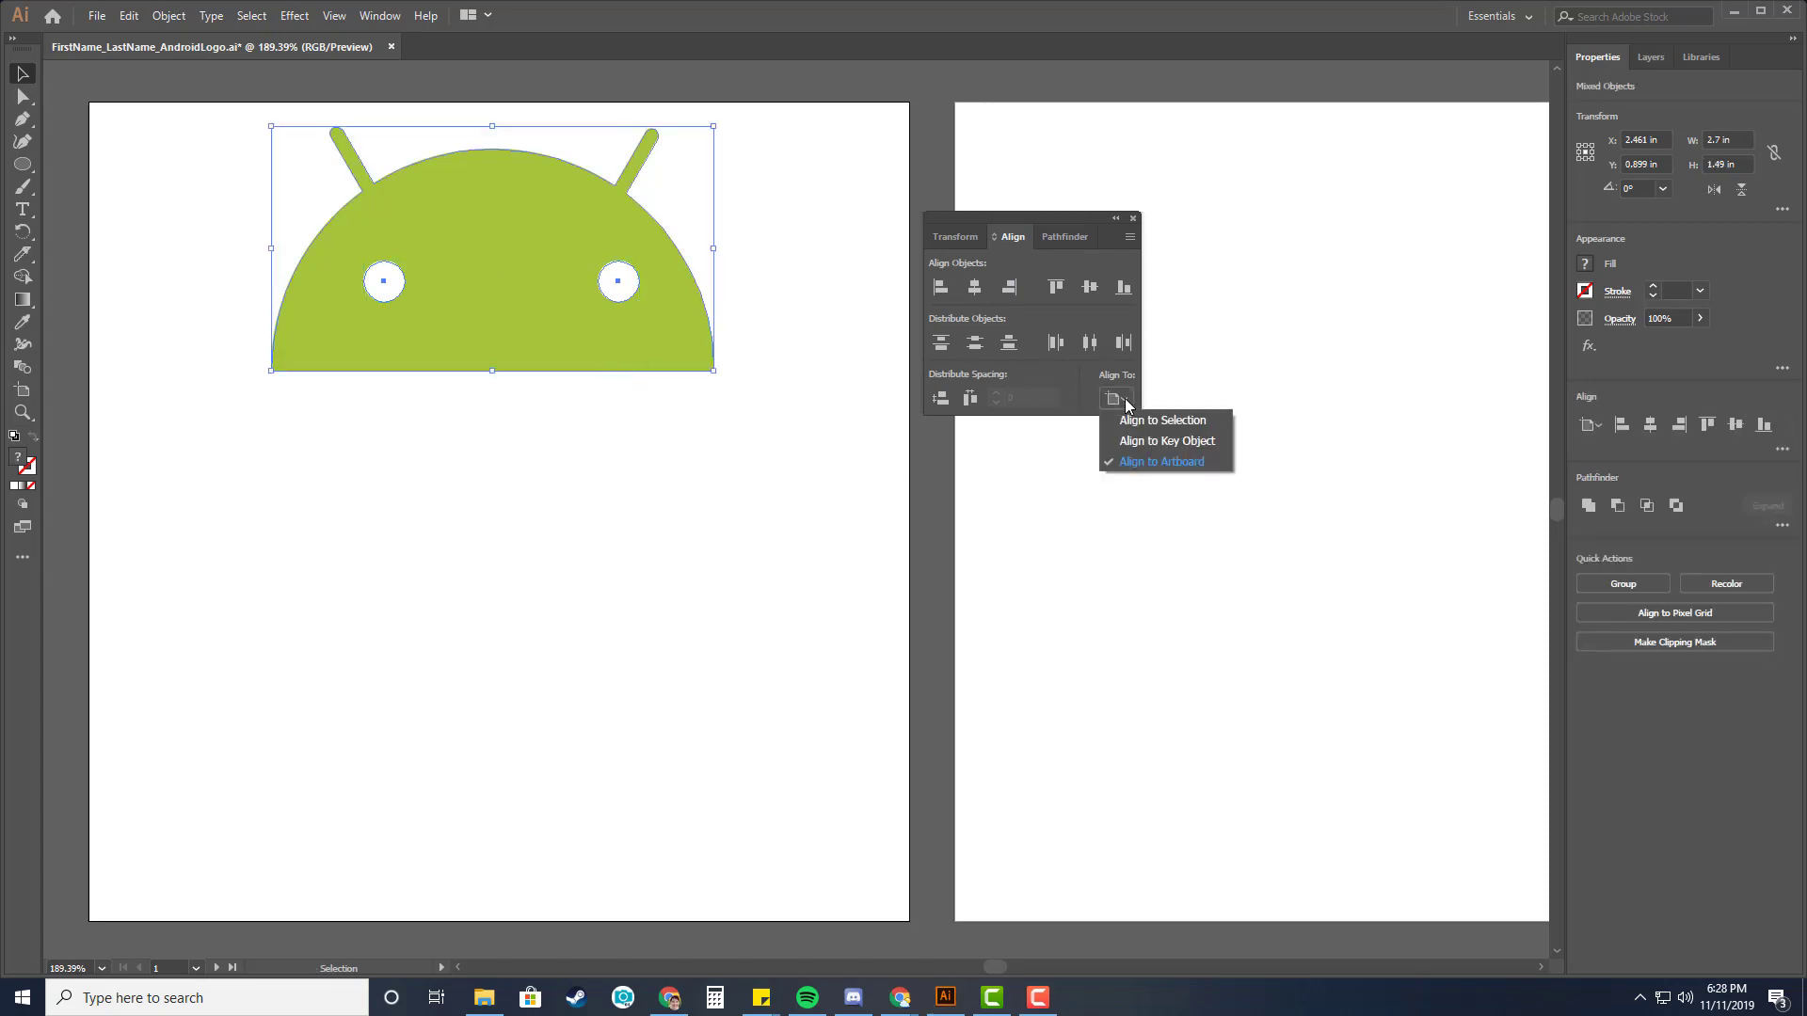
left_click(1184, 422)
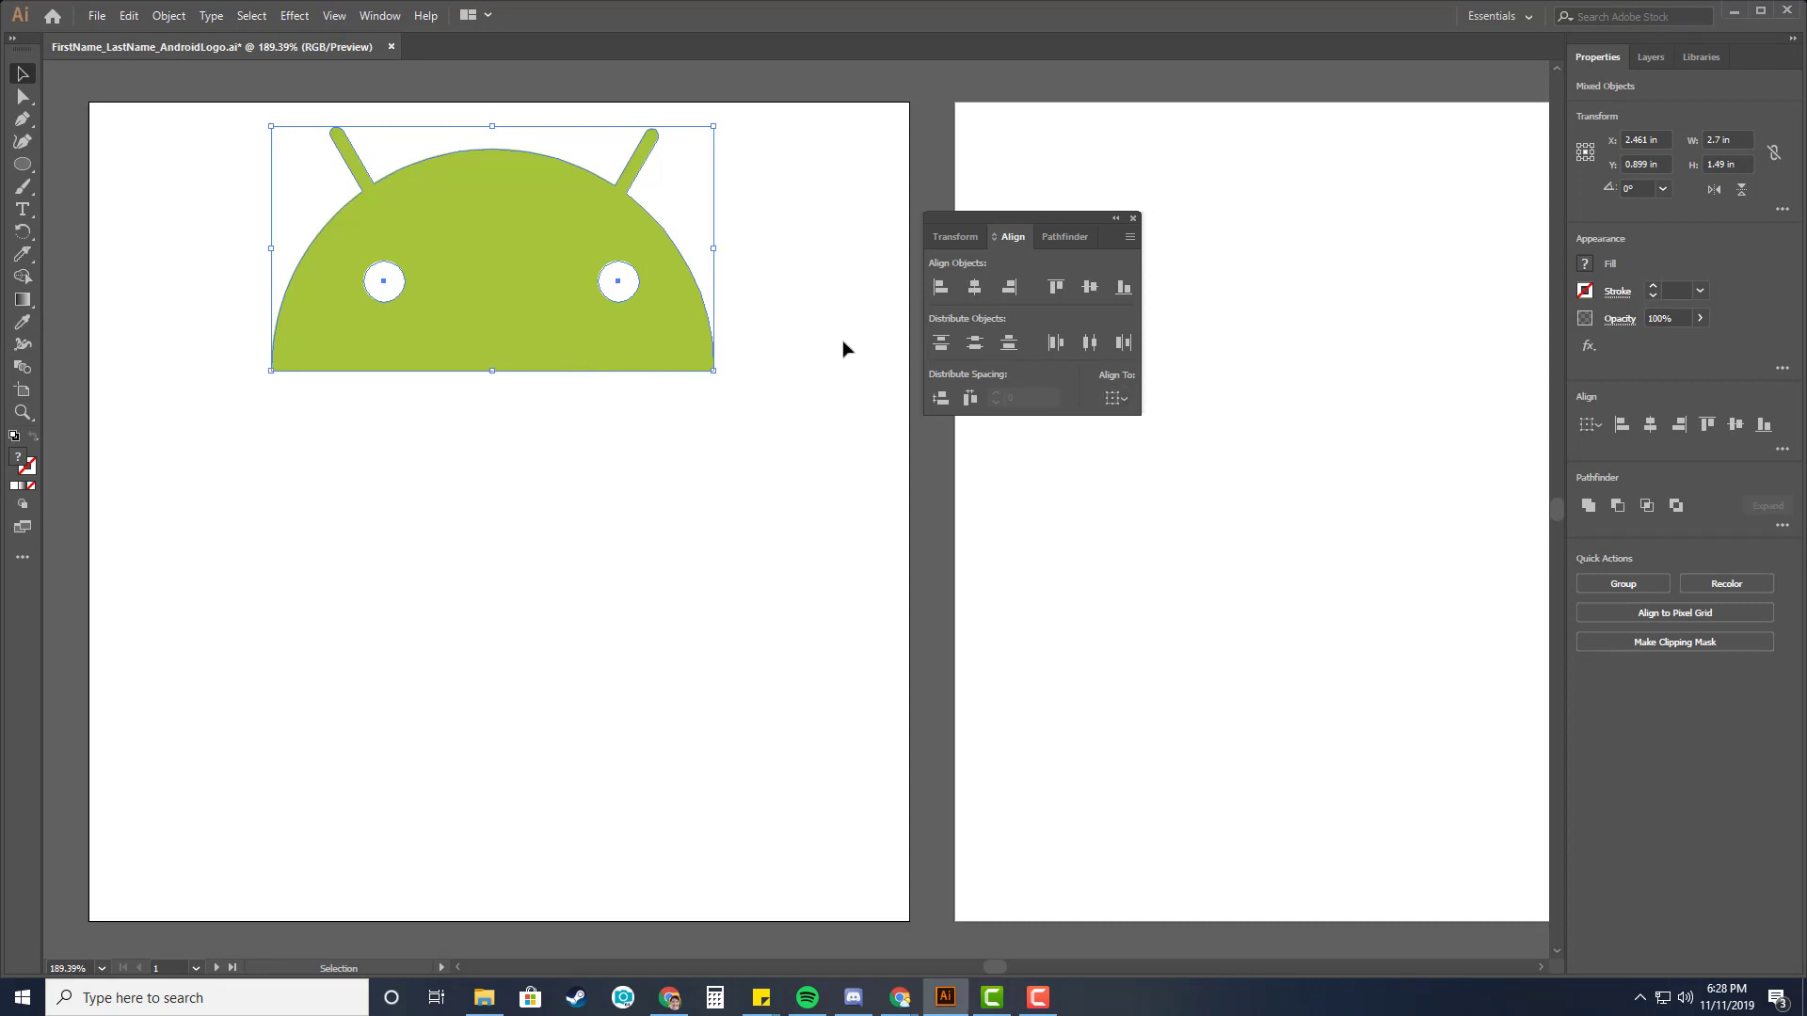
left_click(973, 287)
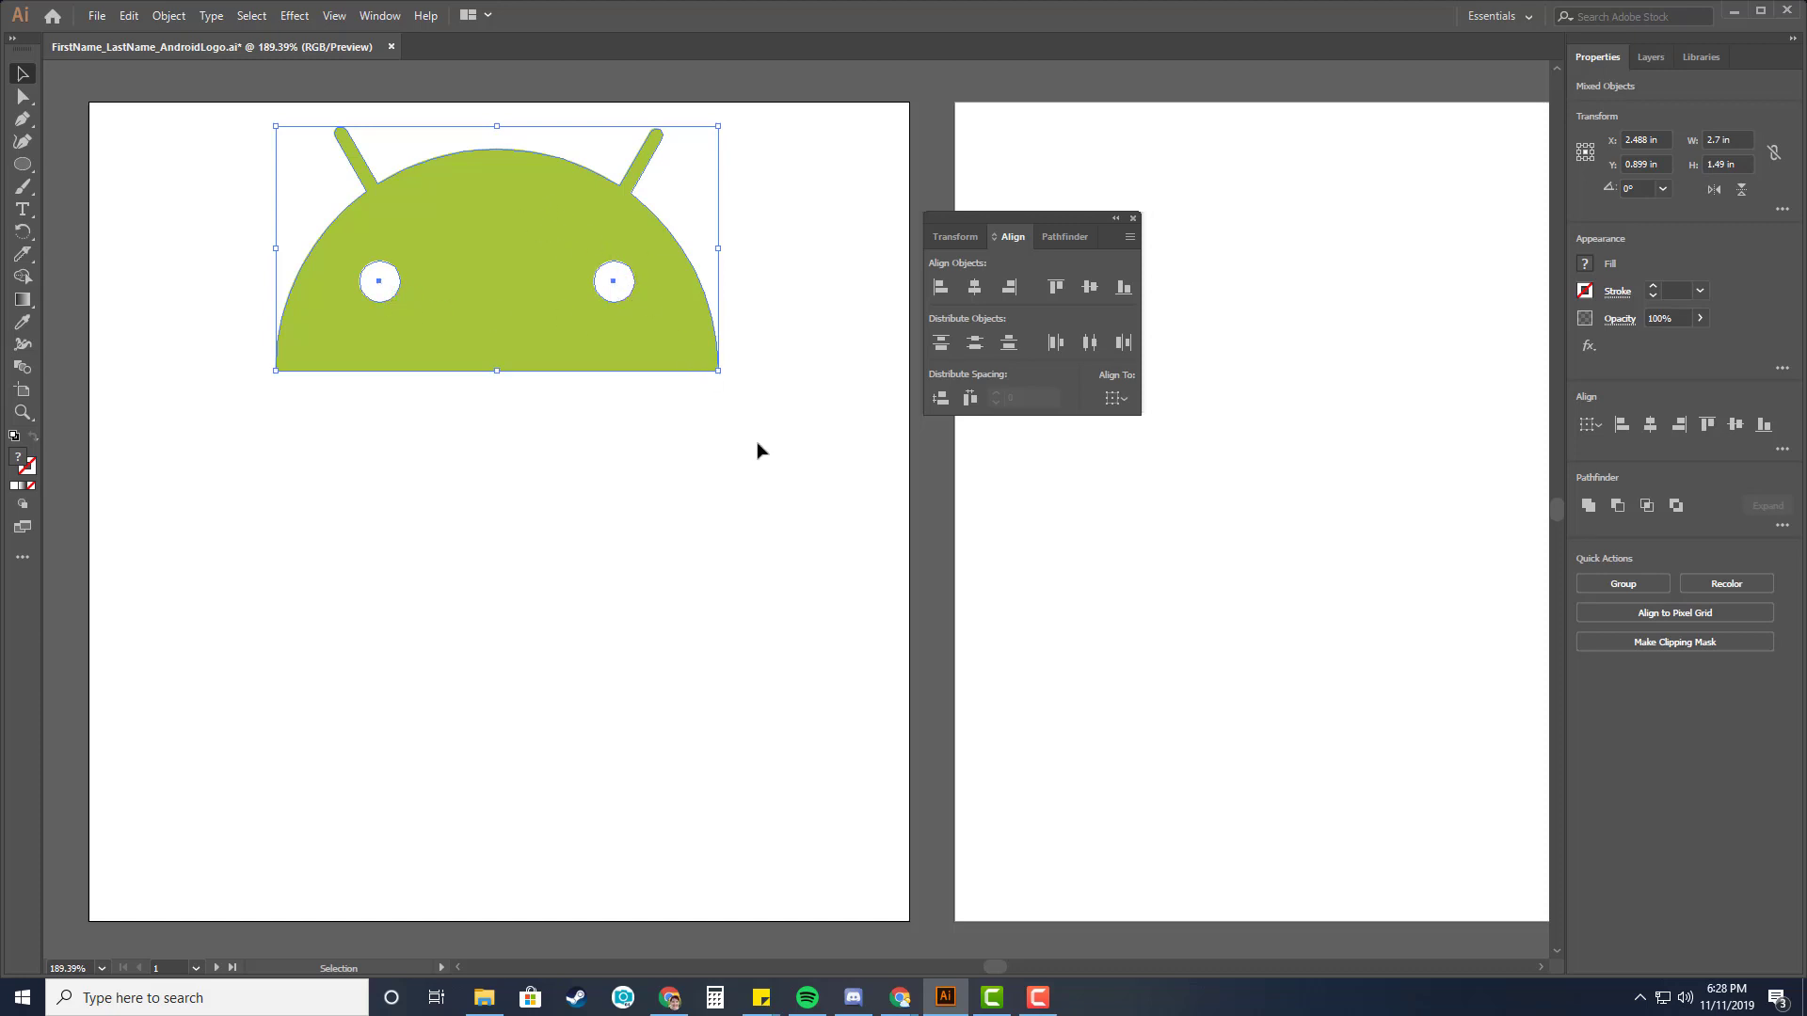
left_click(596, 472)
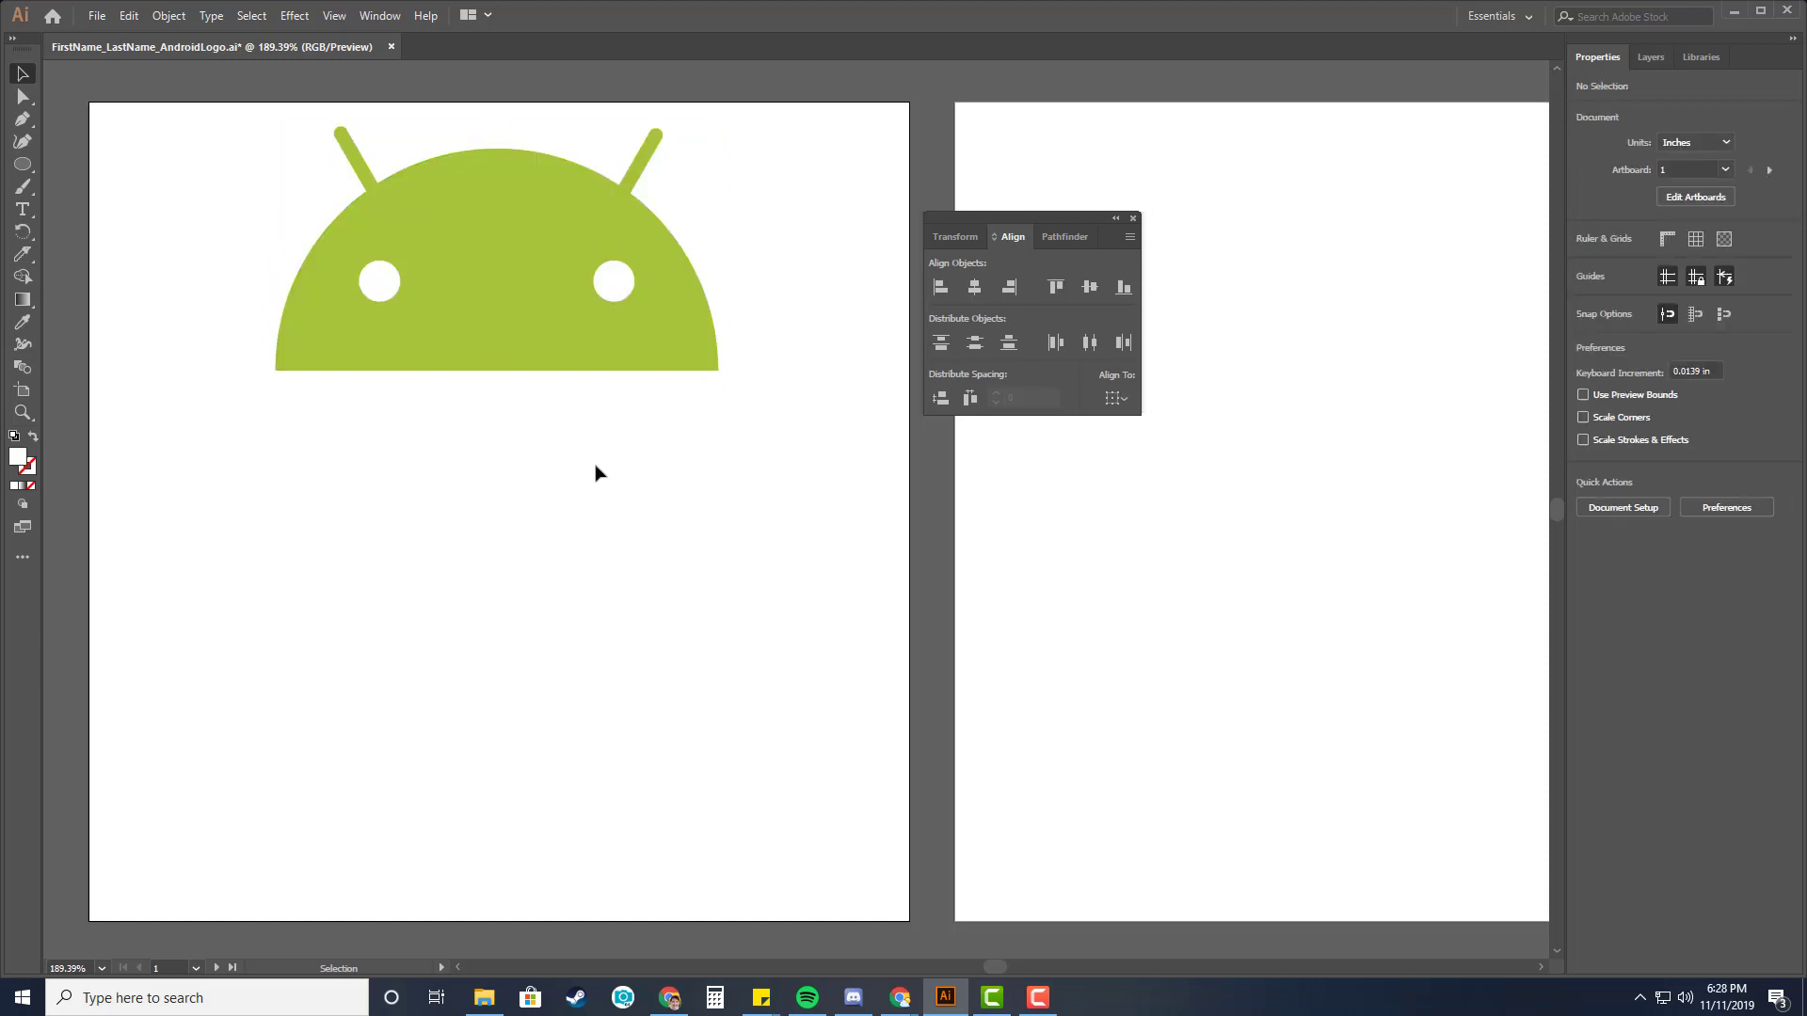
key("ctrl+s")
key("alt+Tab")
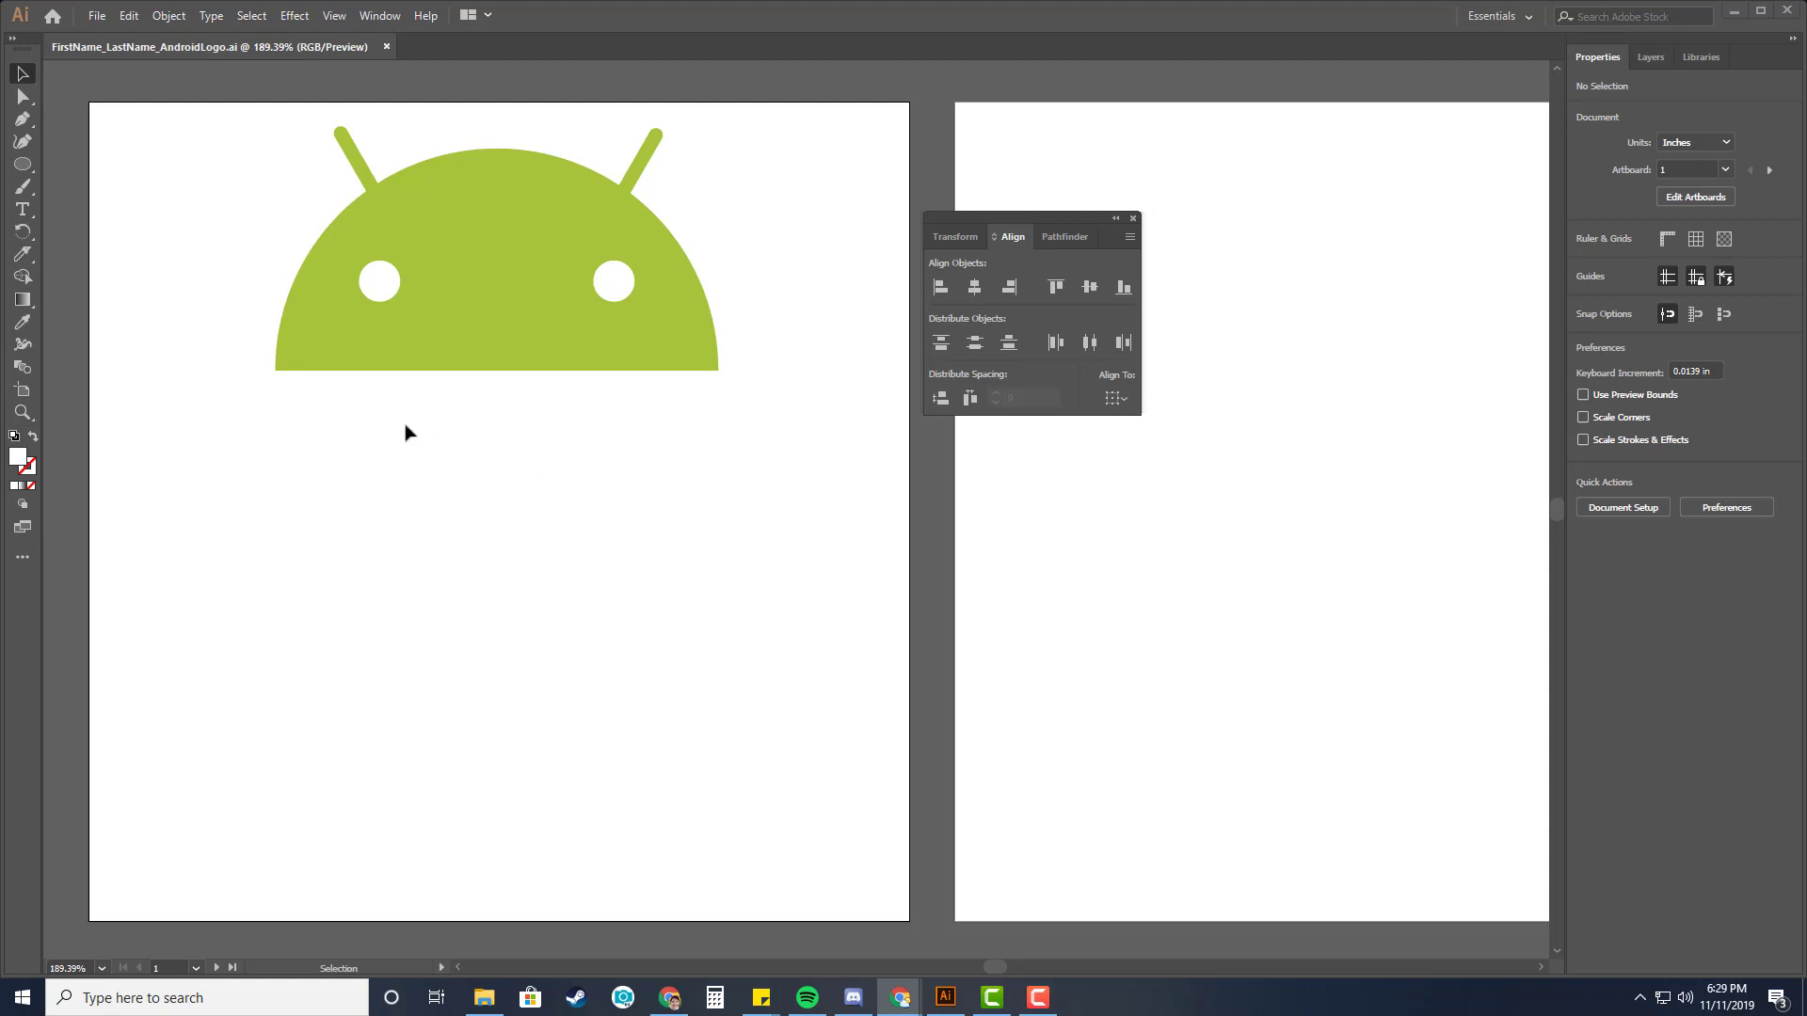
Add the Rounded Rectangle Tool to the toolbar from the full tools list and select it.
left_click(22, 167)
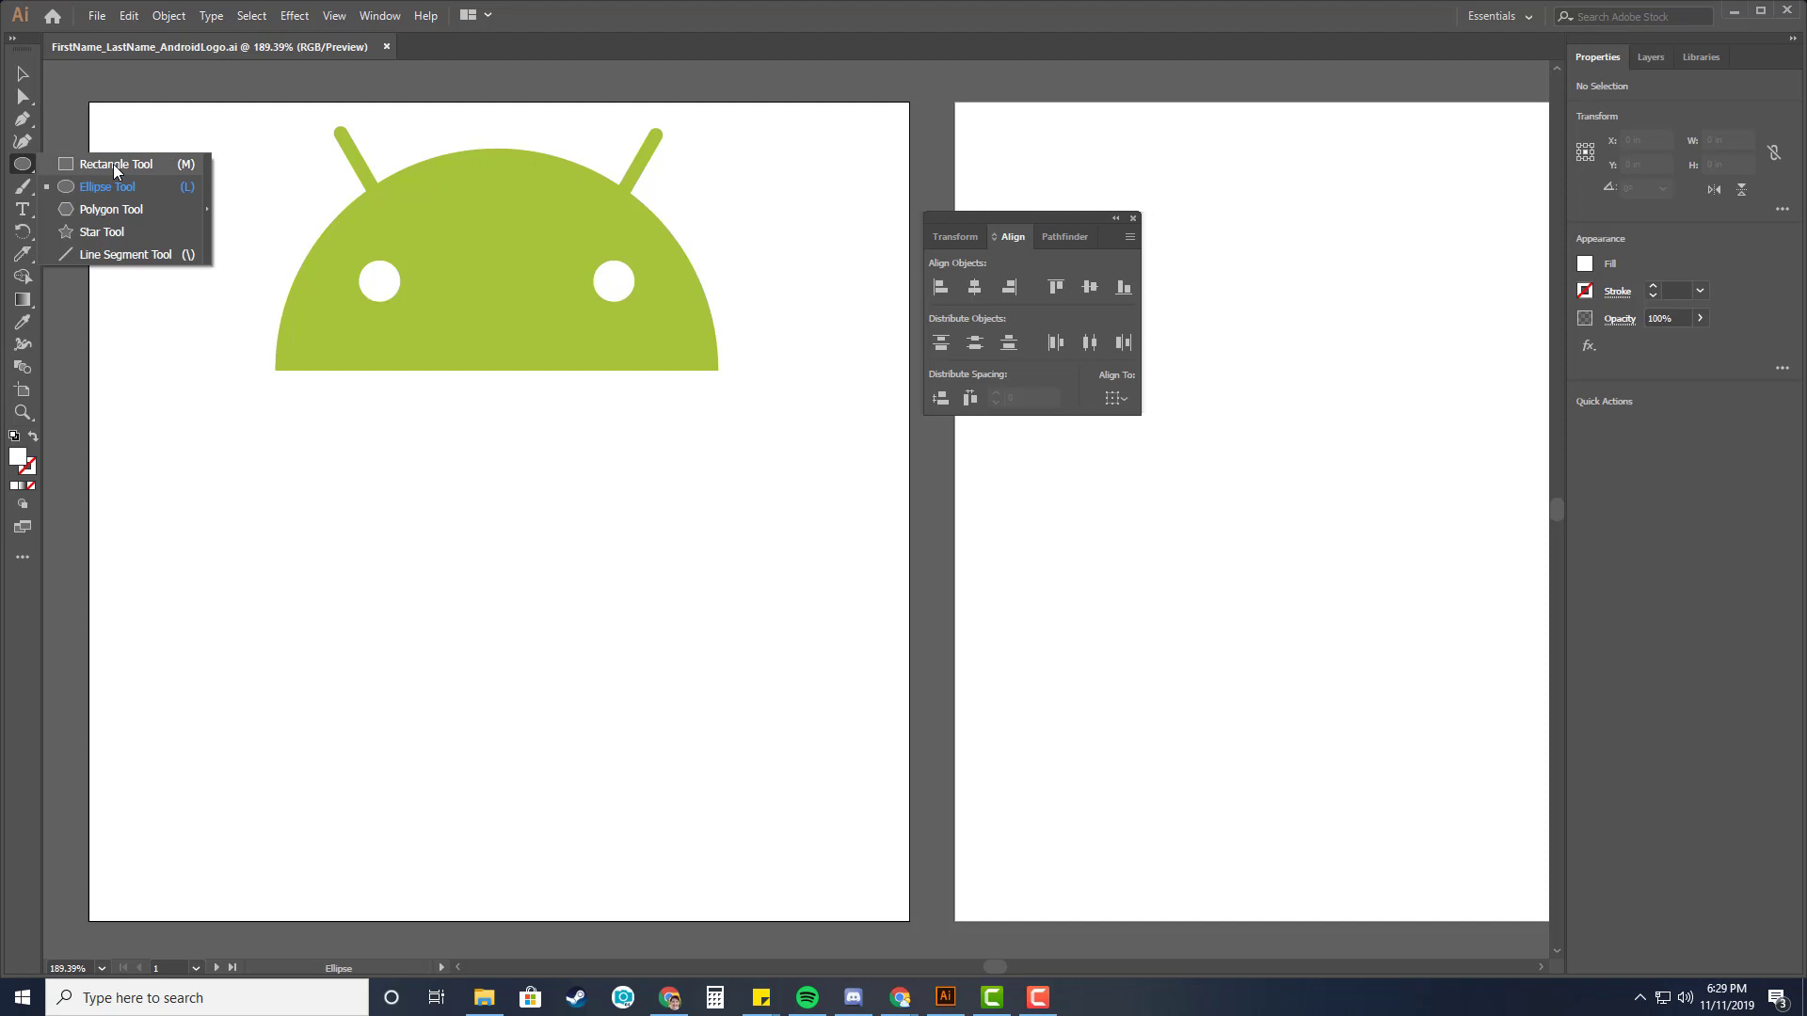
left_click(22, 558)
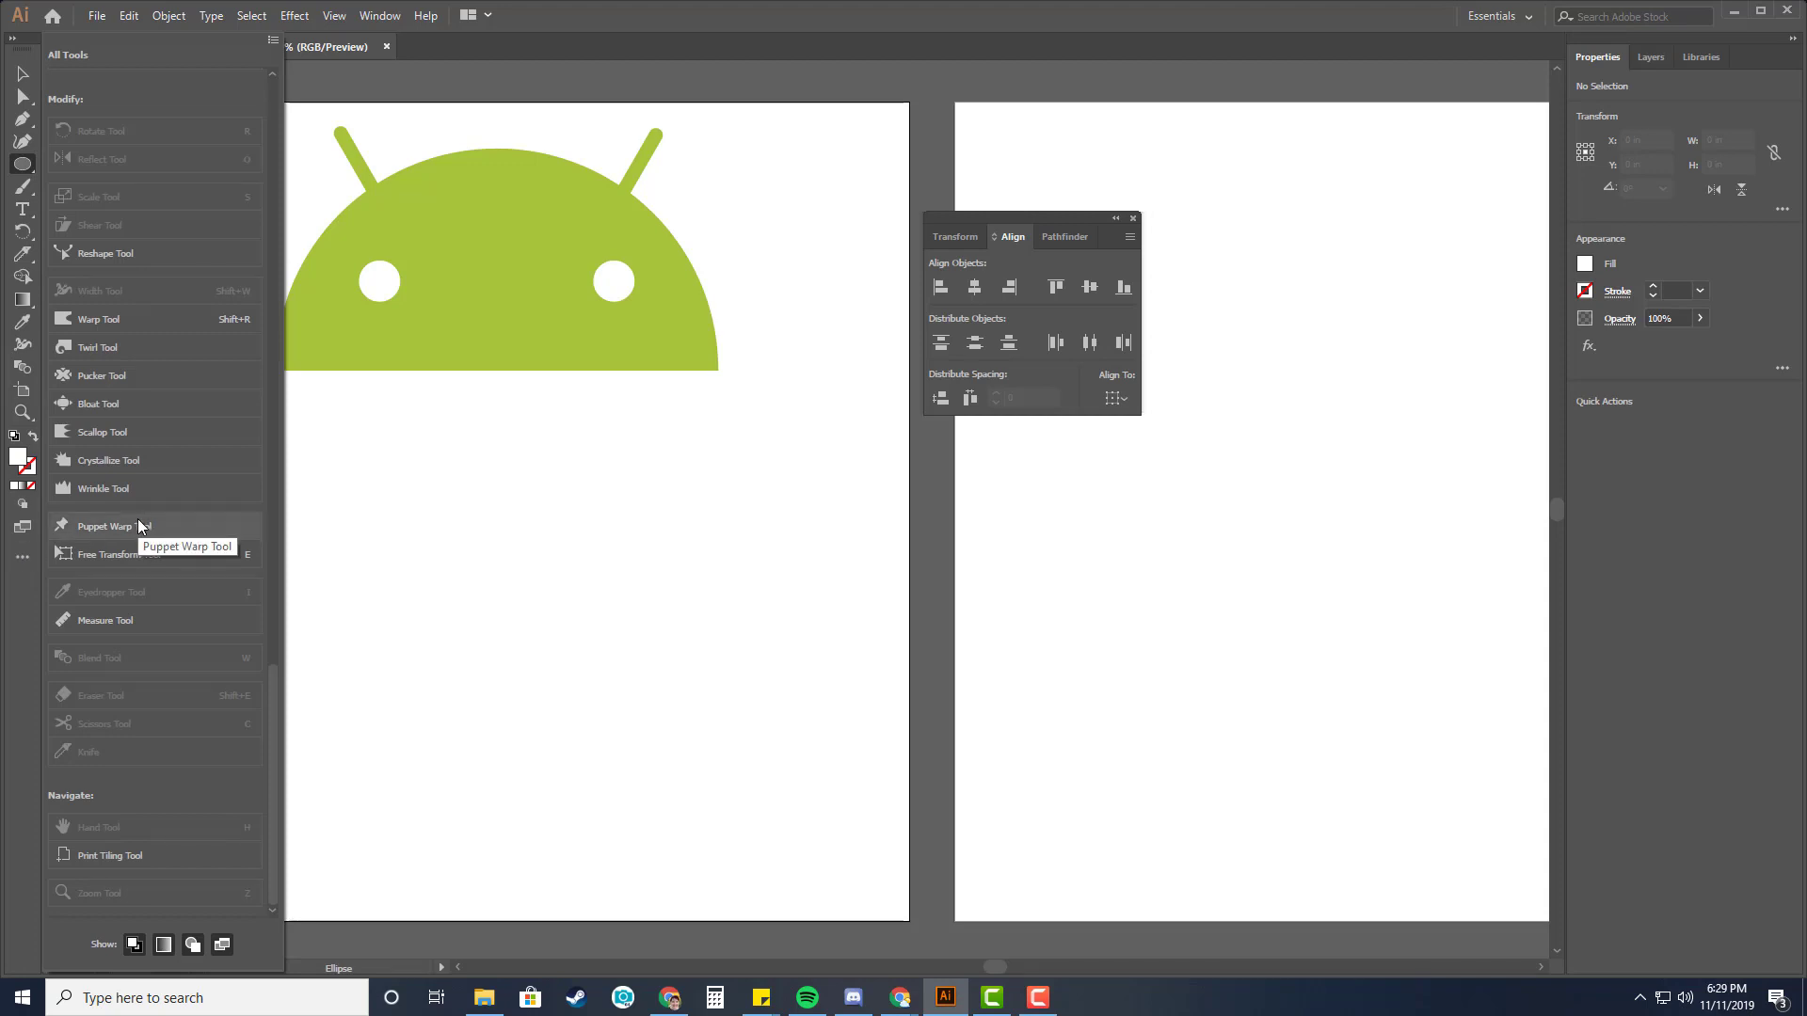
scroll(138, 521, "up", 10)
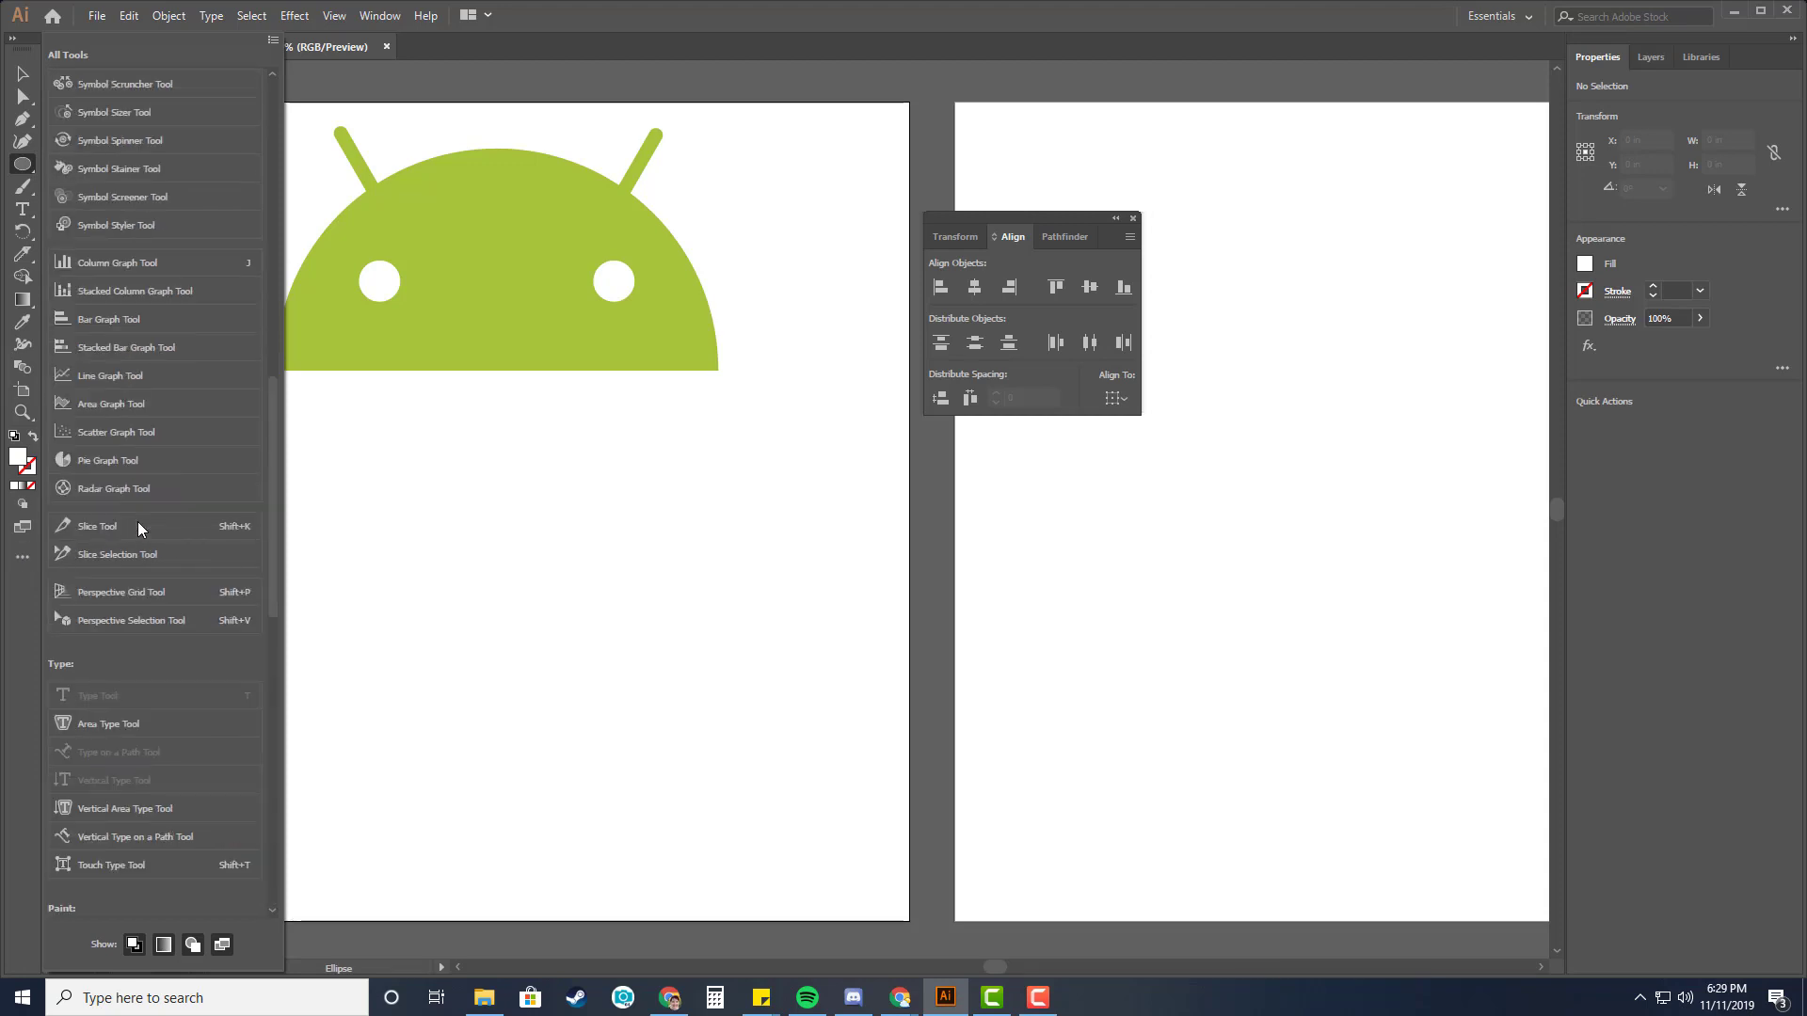
scroll(138, 521, "up", 3)
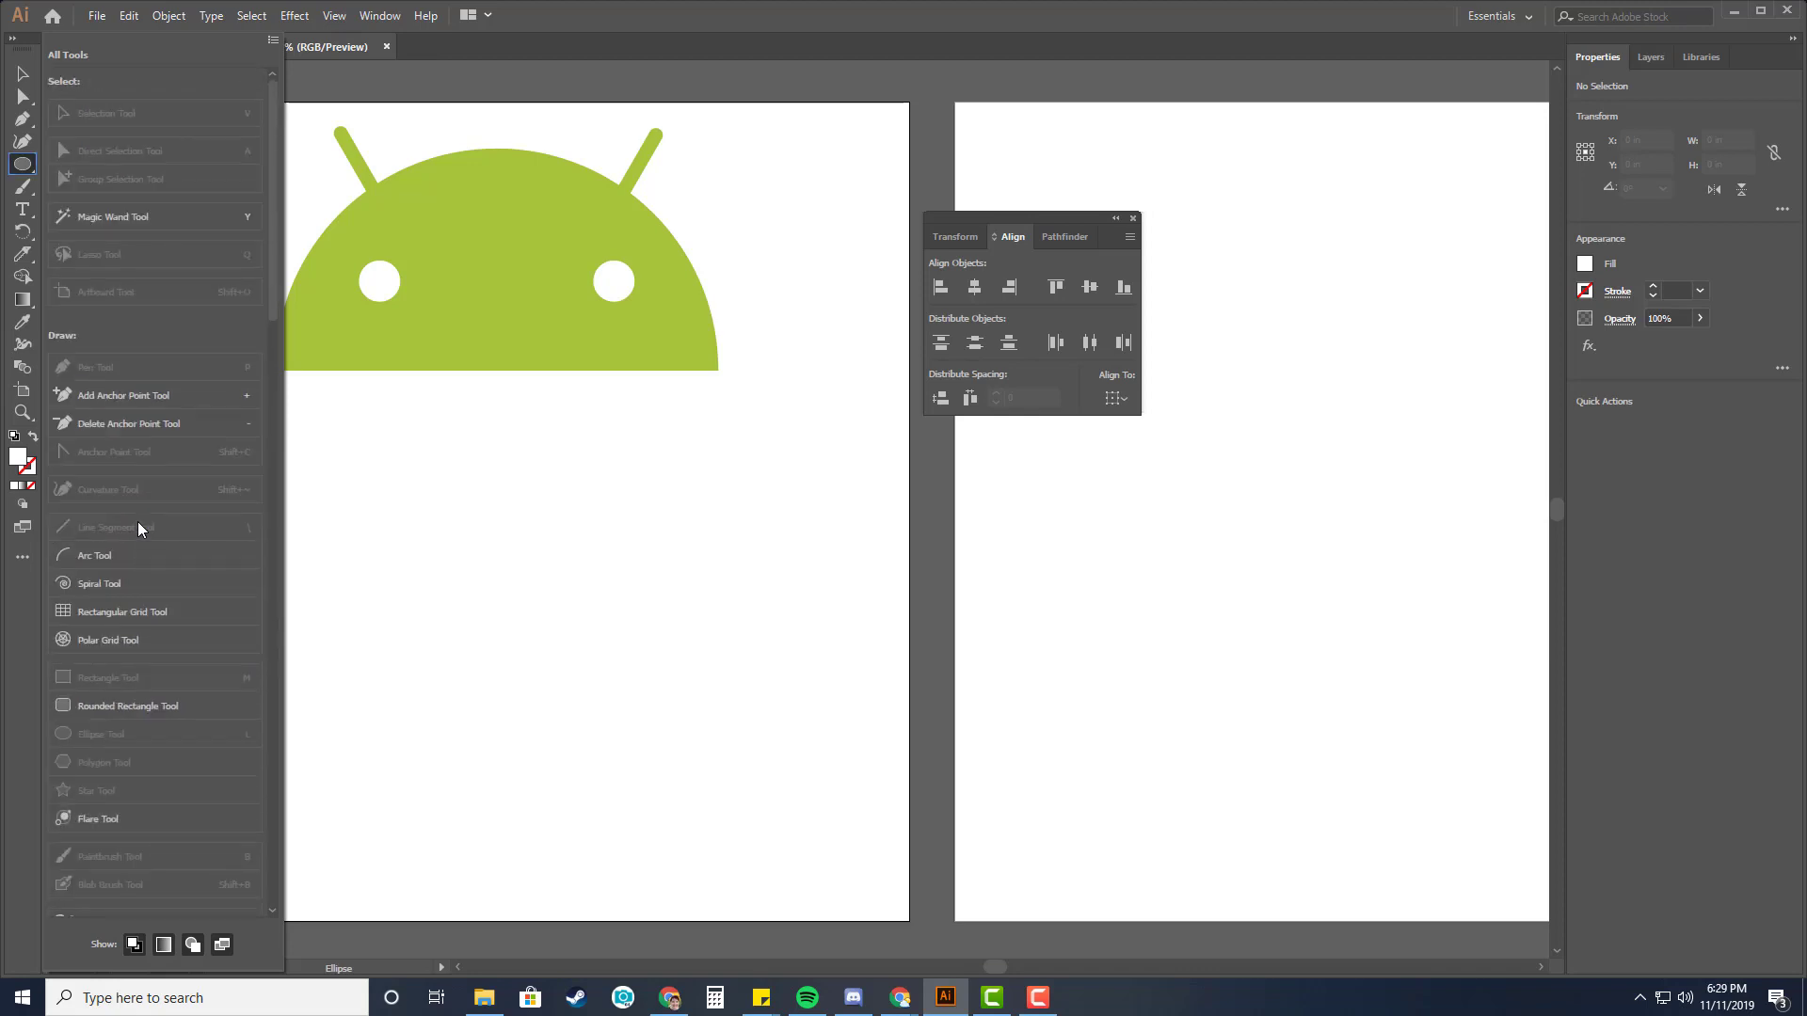
scroll(138, 522, "down", 5)
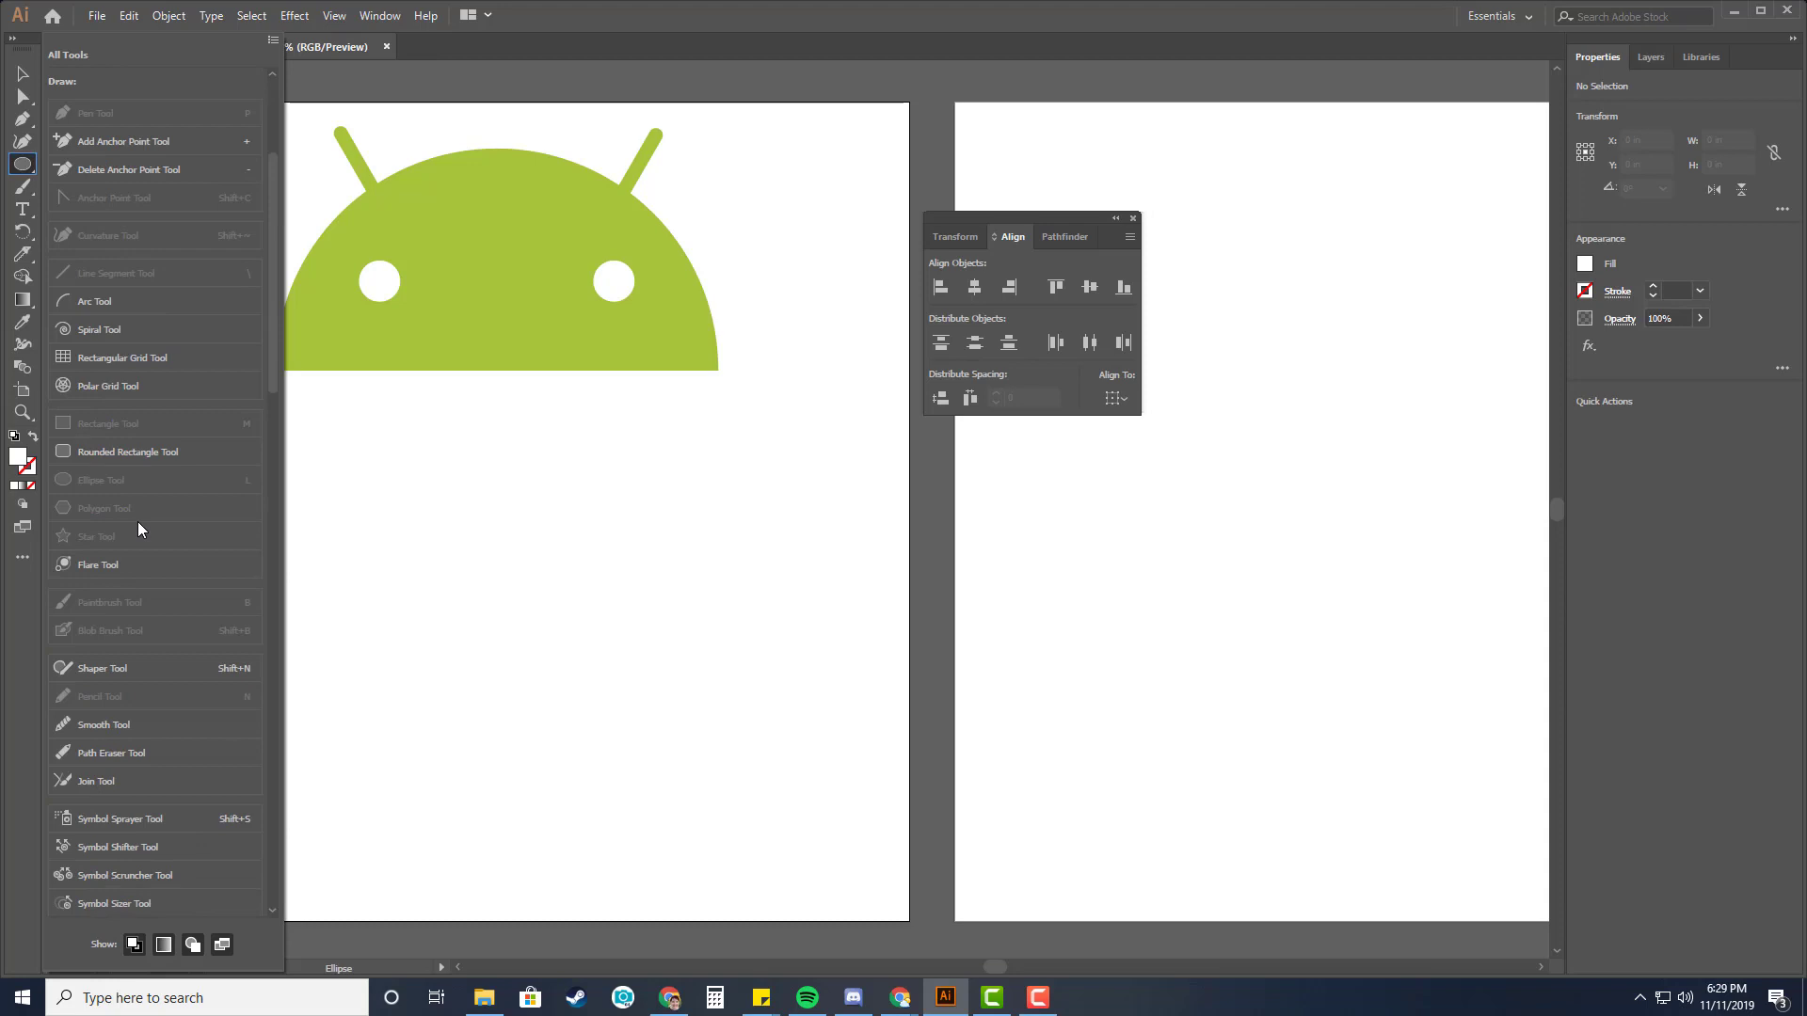
left_click_drag(116, 455, 31, 194)
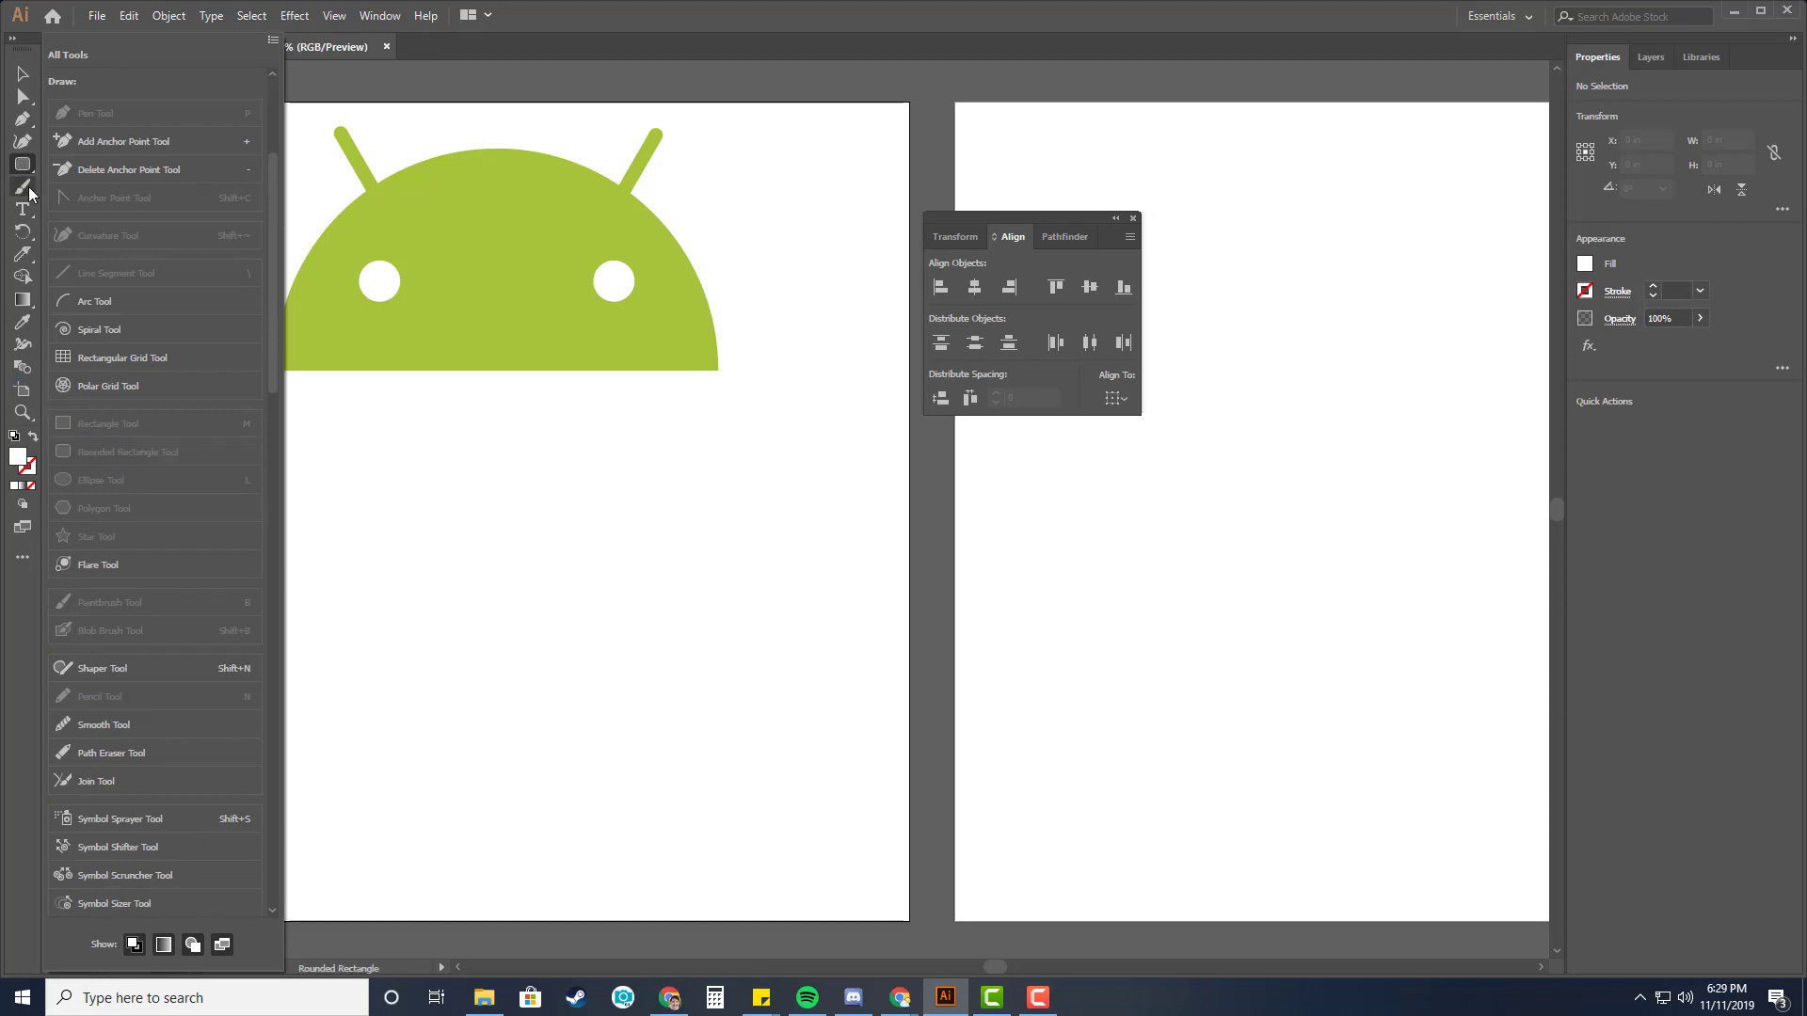
left_click(19, 167)
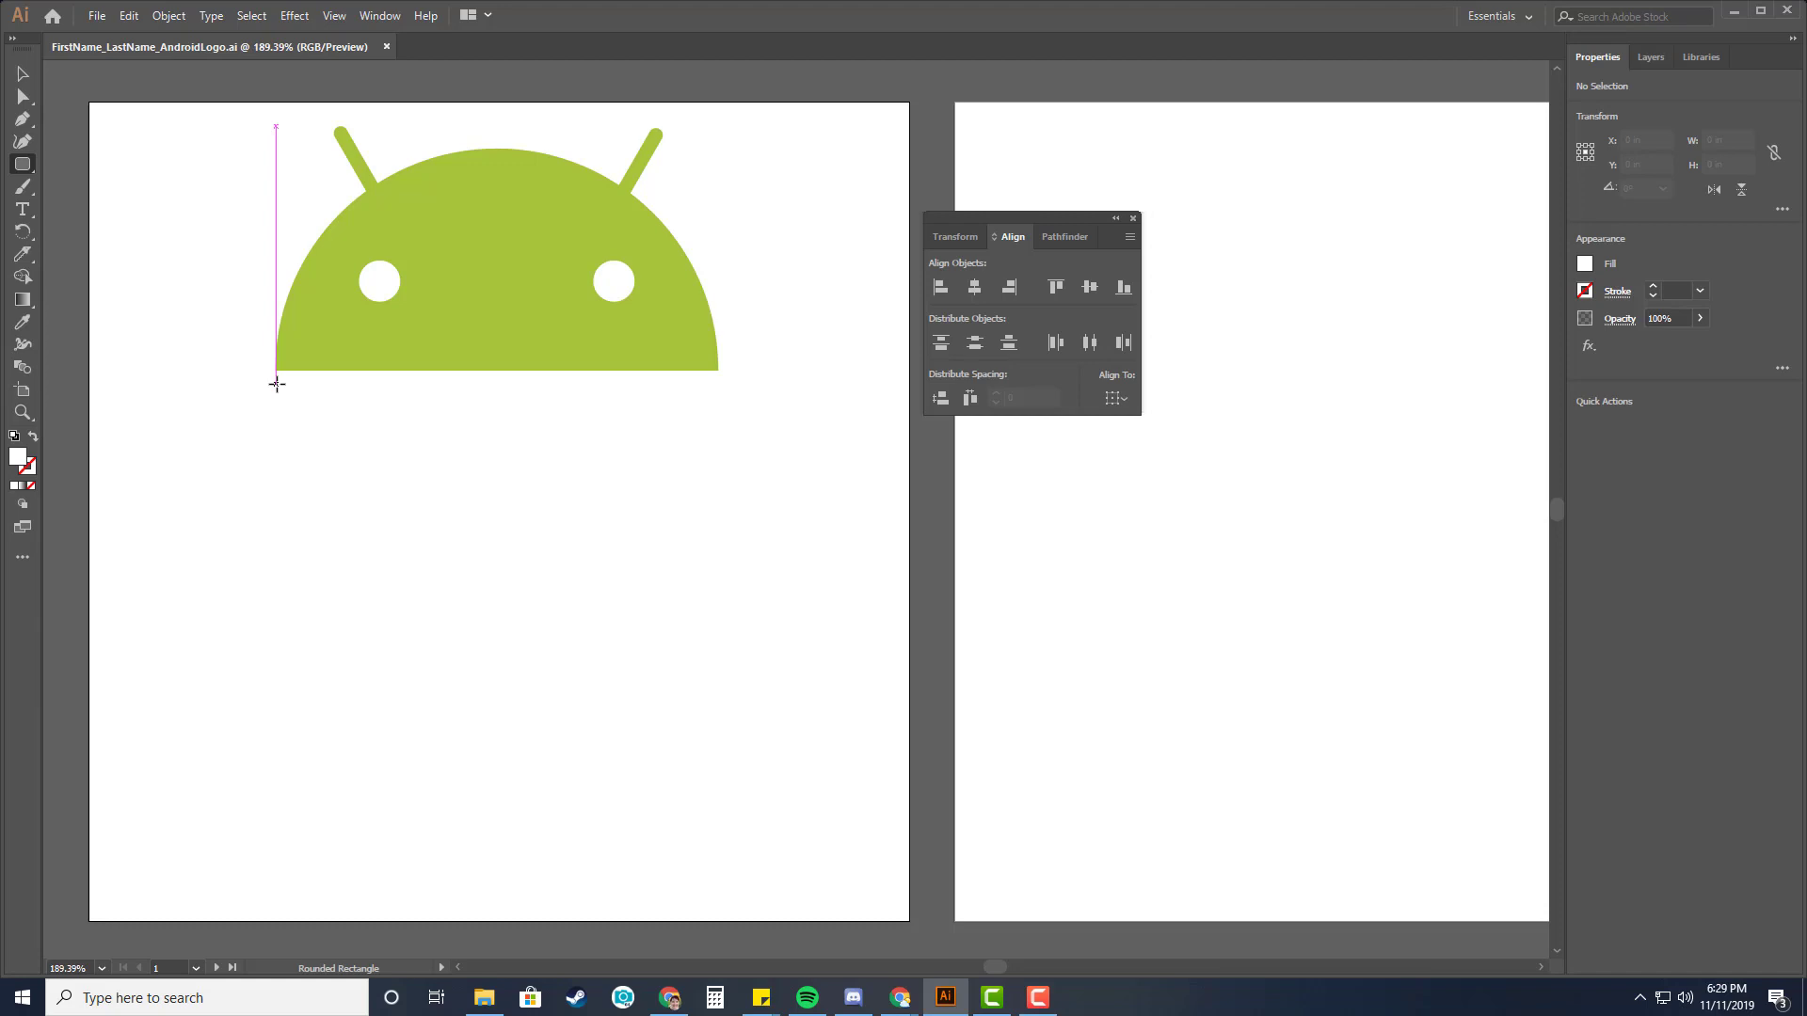
Draw a rounded rectangle about 2.7 in wide and 2.6 in tall just below the head for the body.
left_click_drag(276, 384, 720, 506)
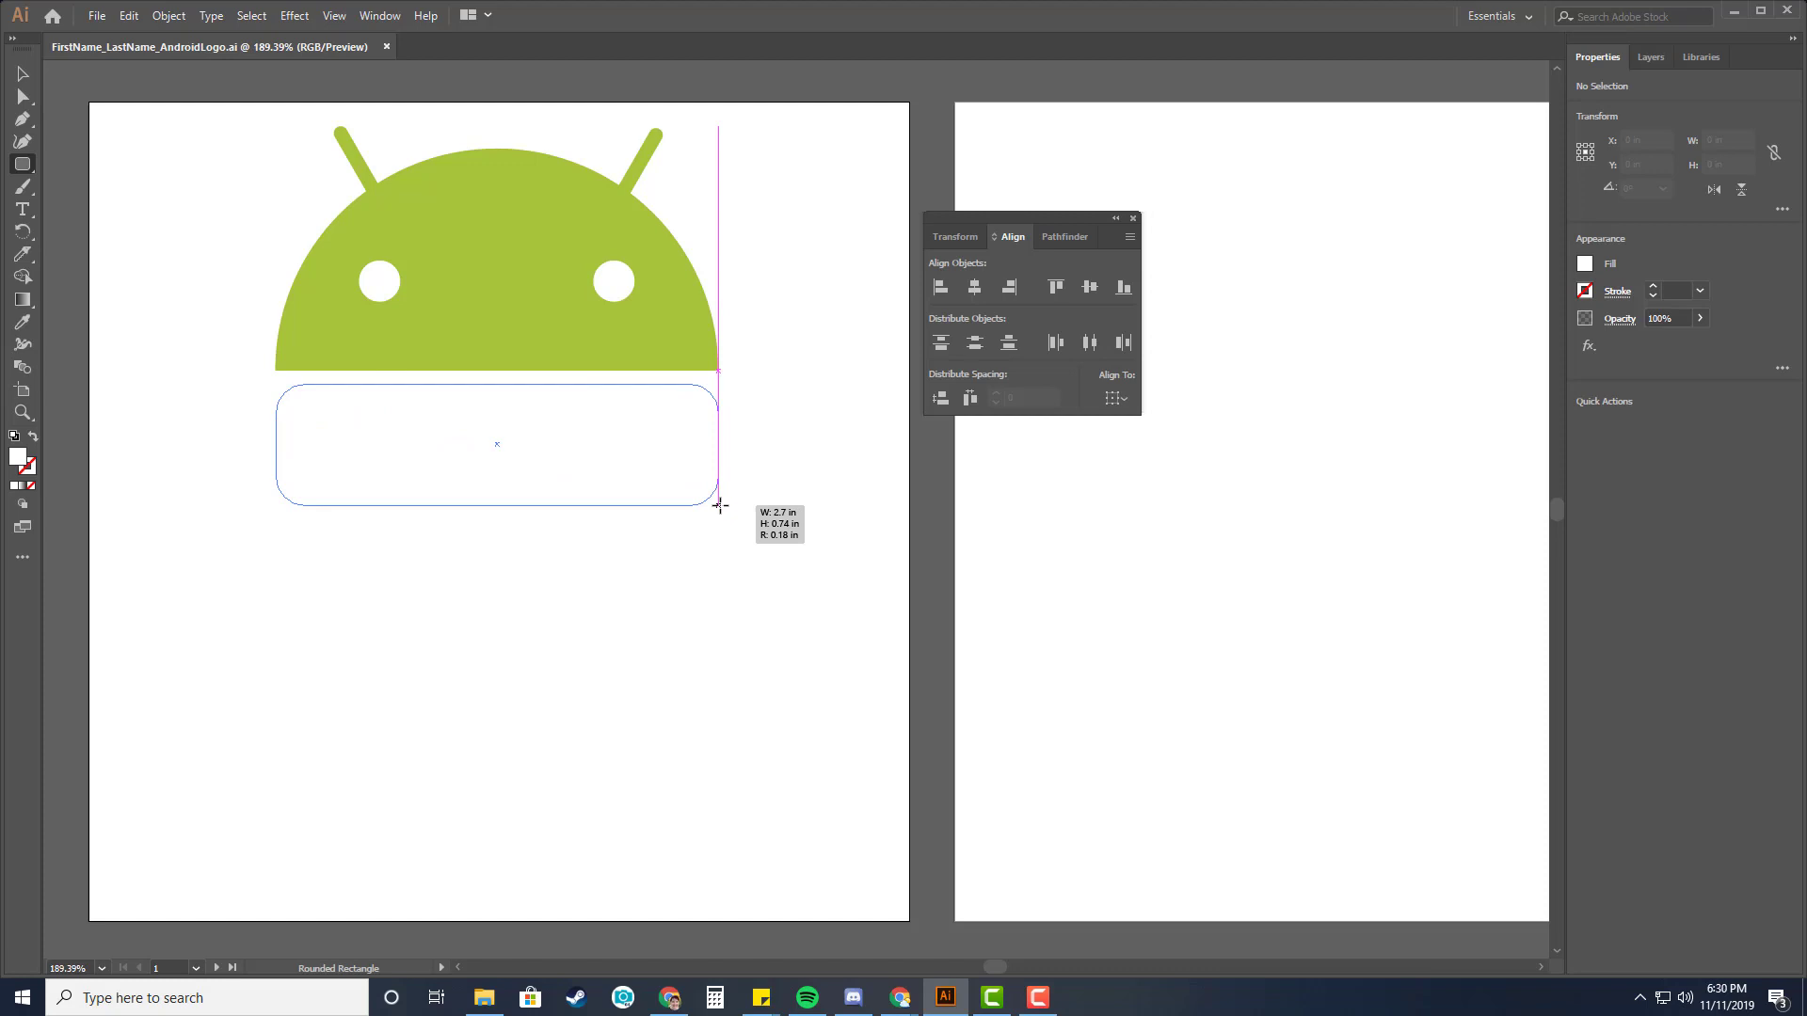
left_click_drag(720, 505, 720, 603)
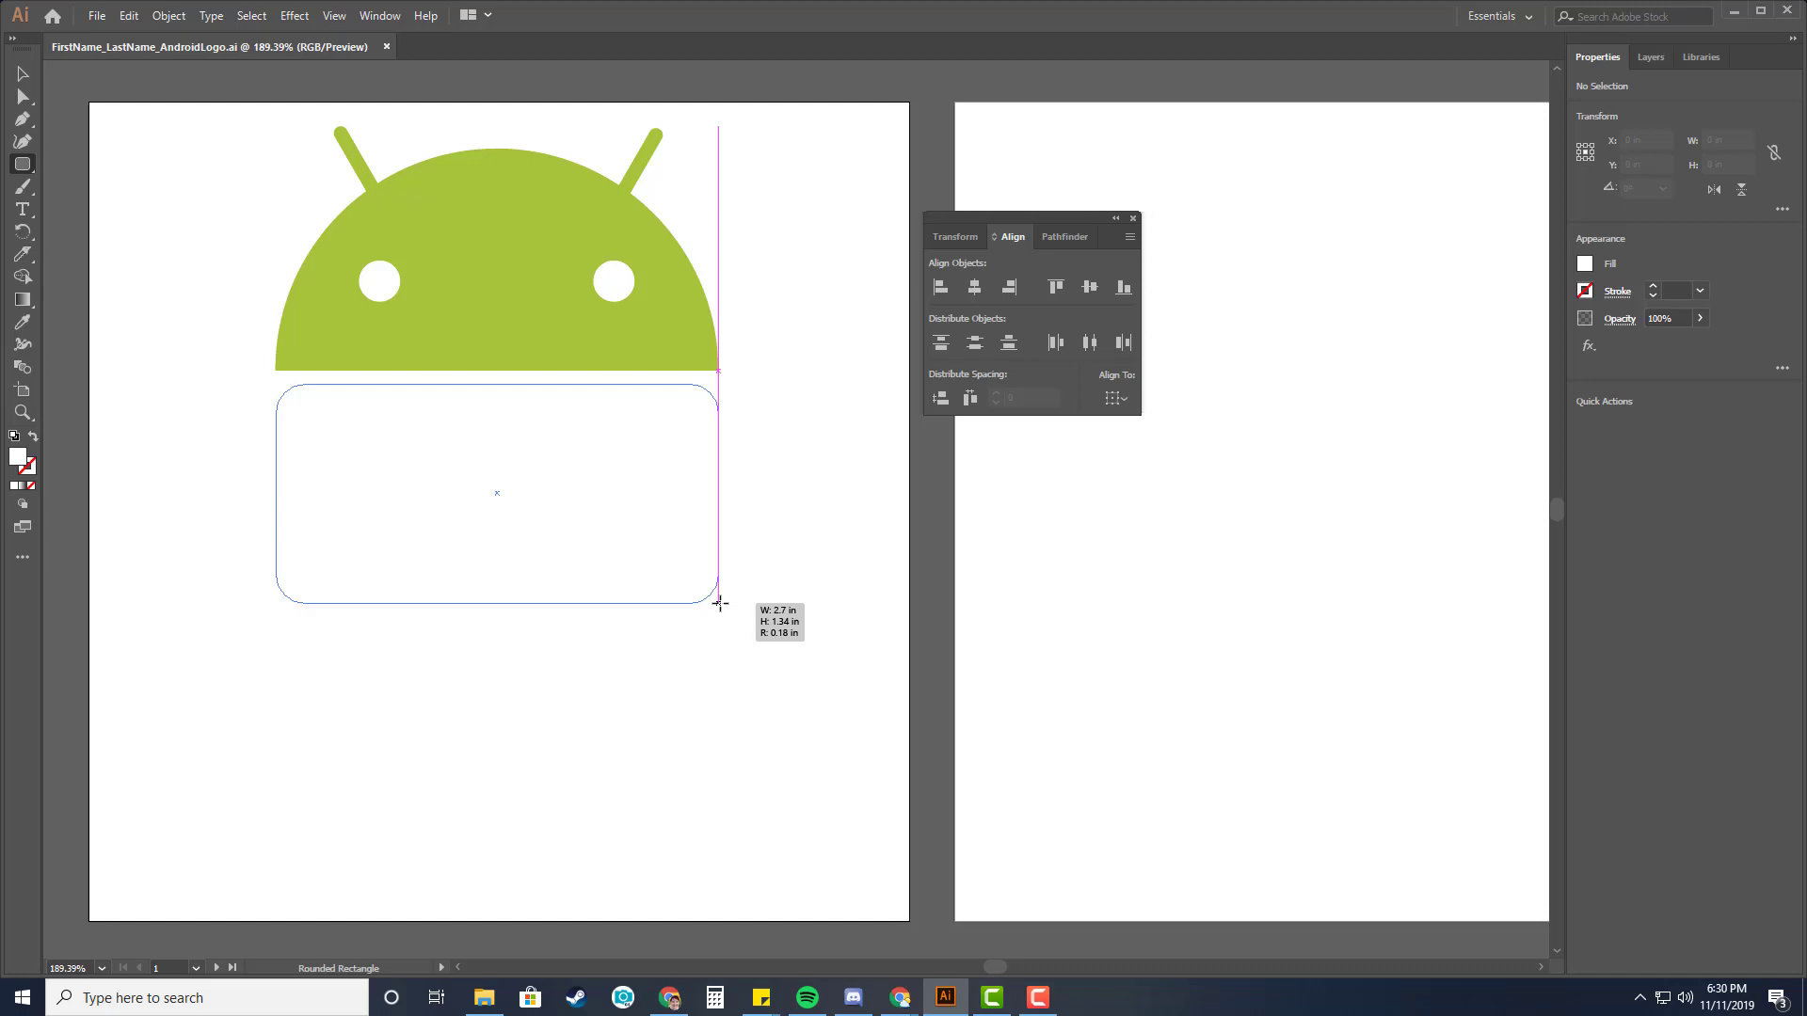
left_click_drag(720, 603, 716, 811)
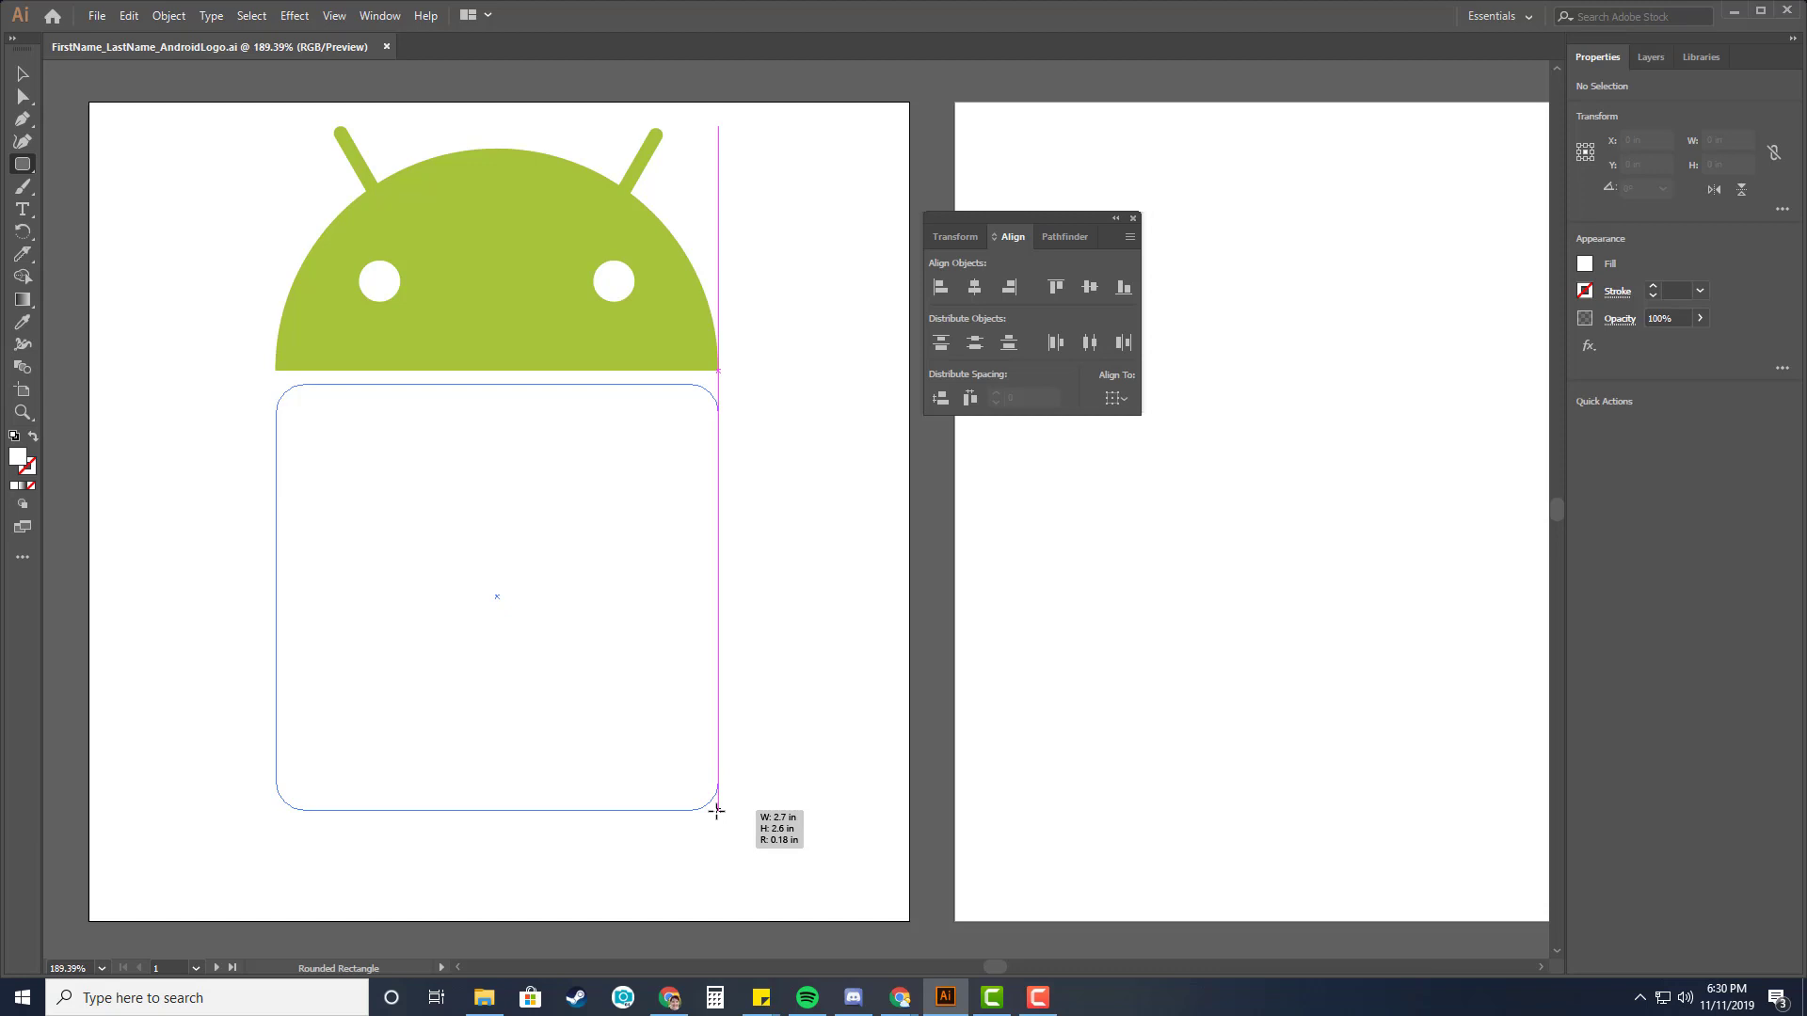
left_click_drag(716, 811, 717, 809)
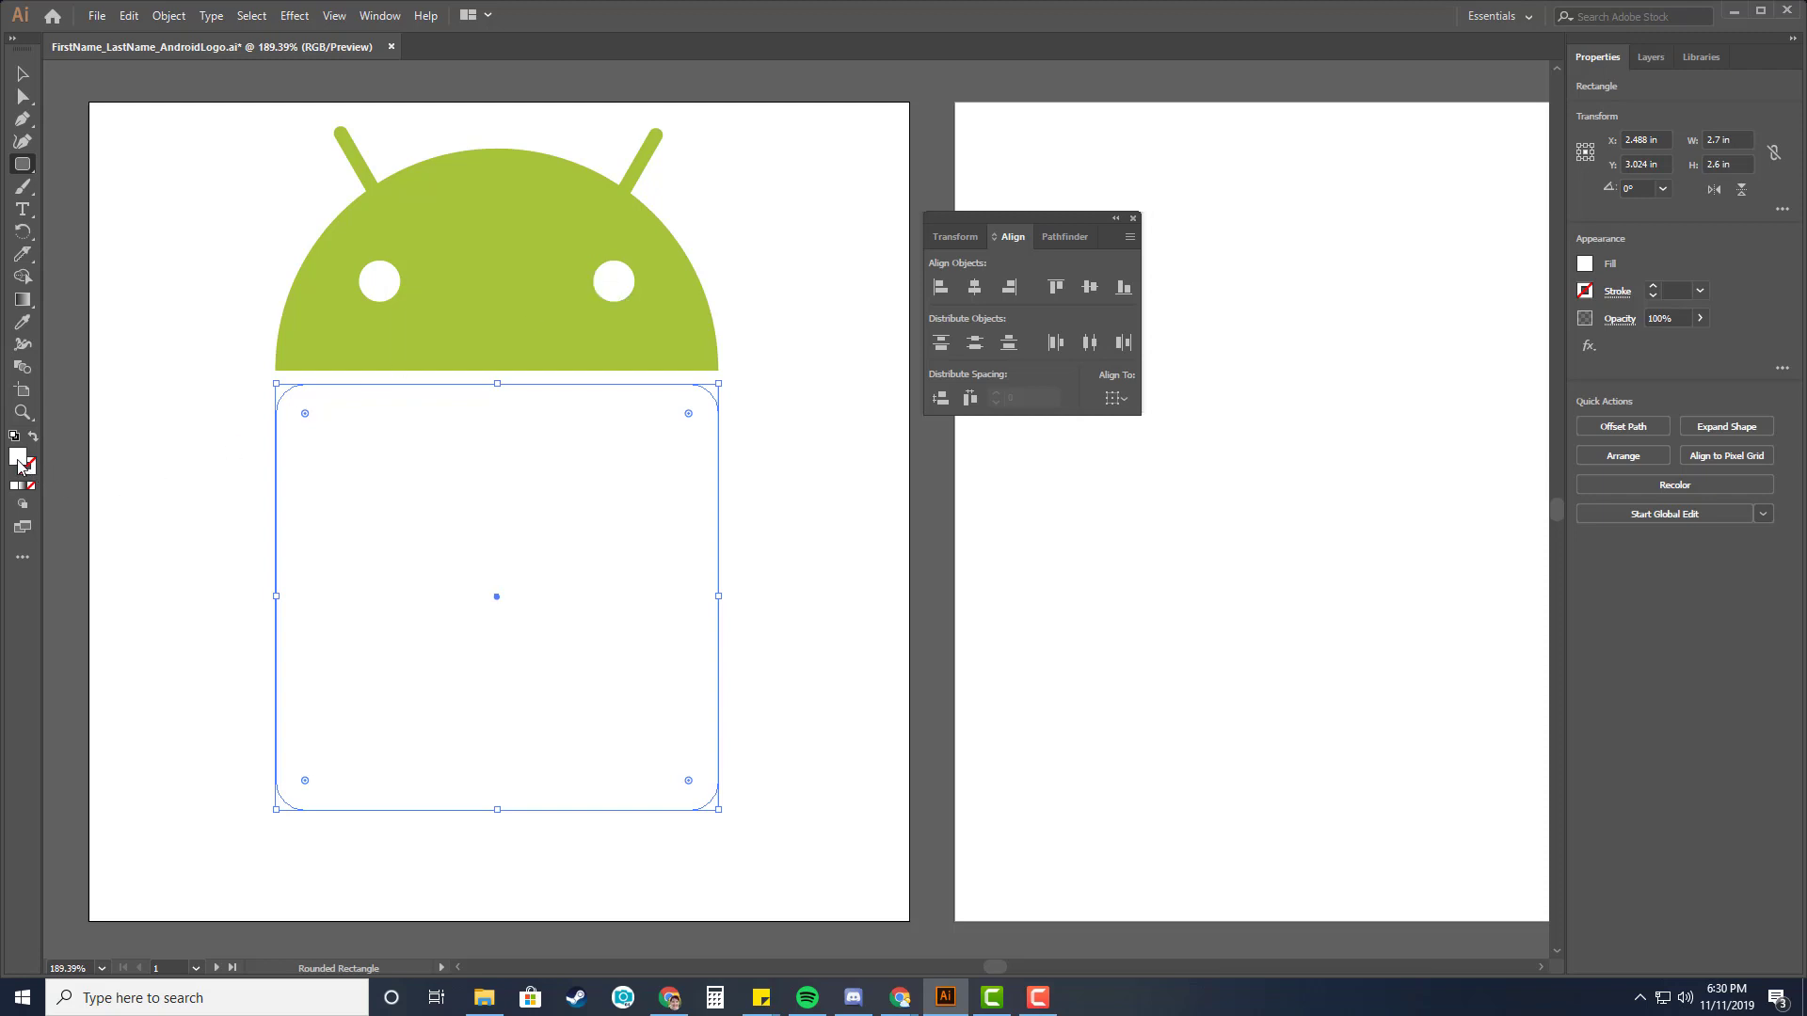
Set the body's fill color to hex a4c439.
double_click(19, 461)
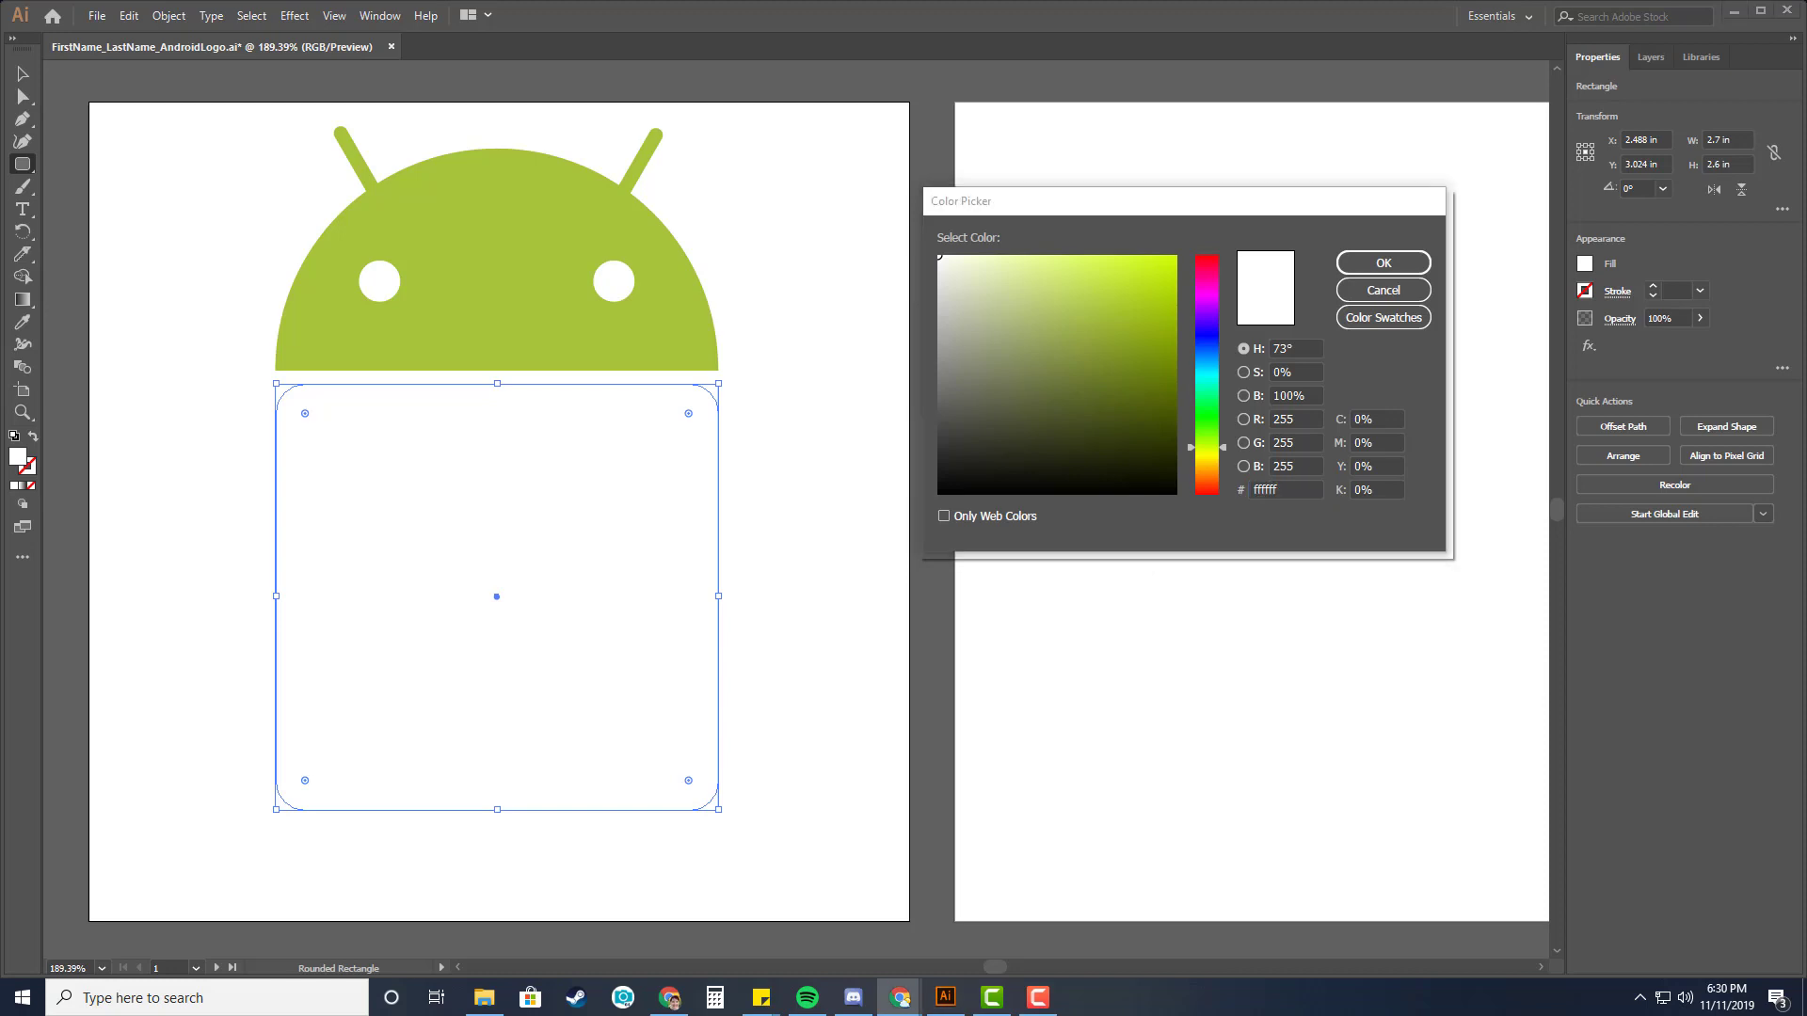
left_click_drag(1293, 491, 1239, 488)
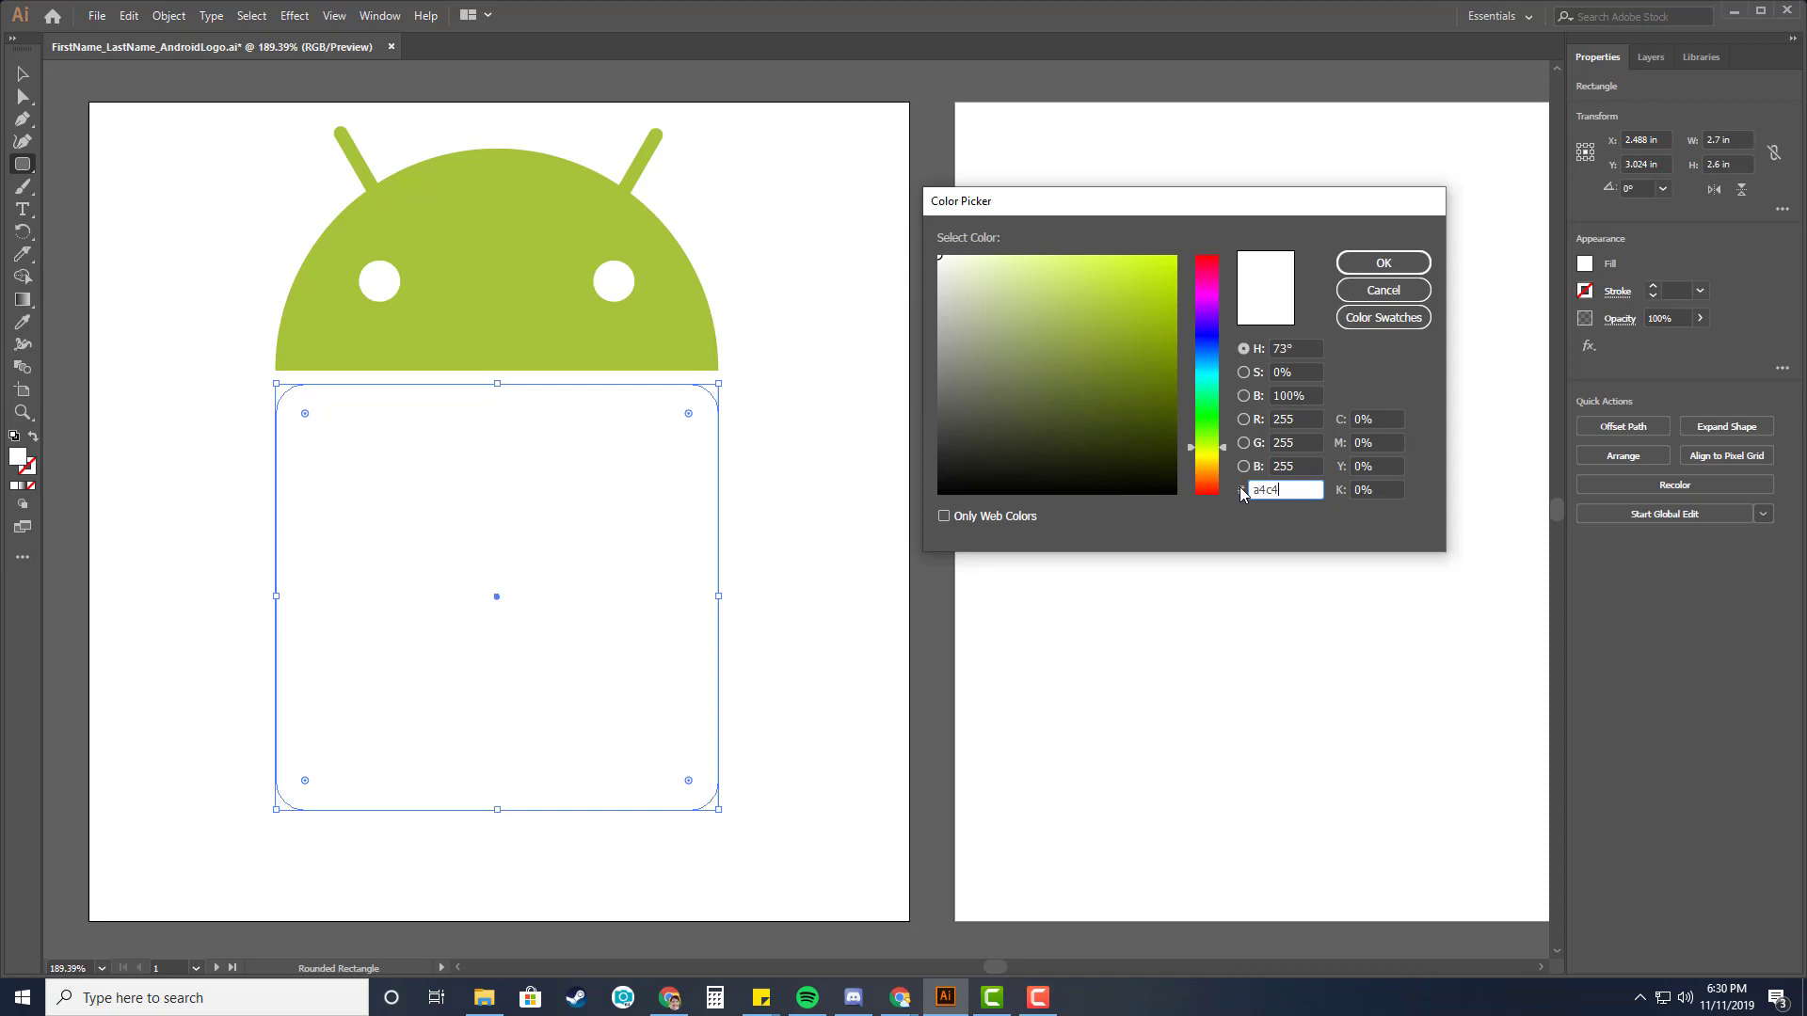
type("a4c439")
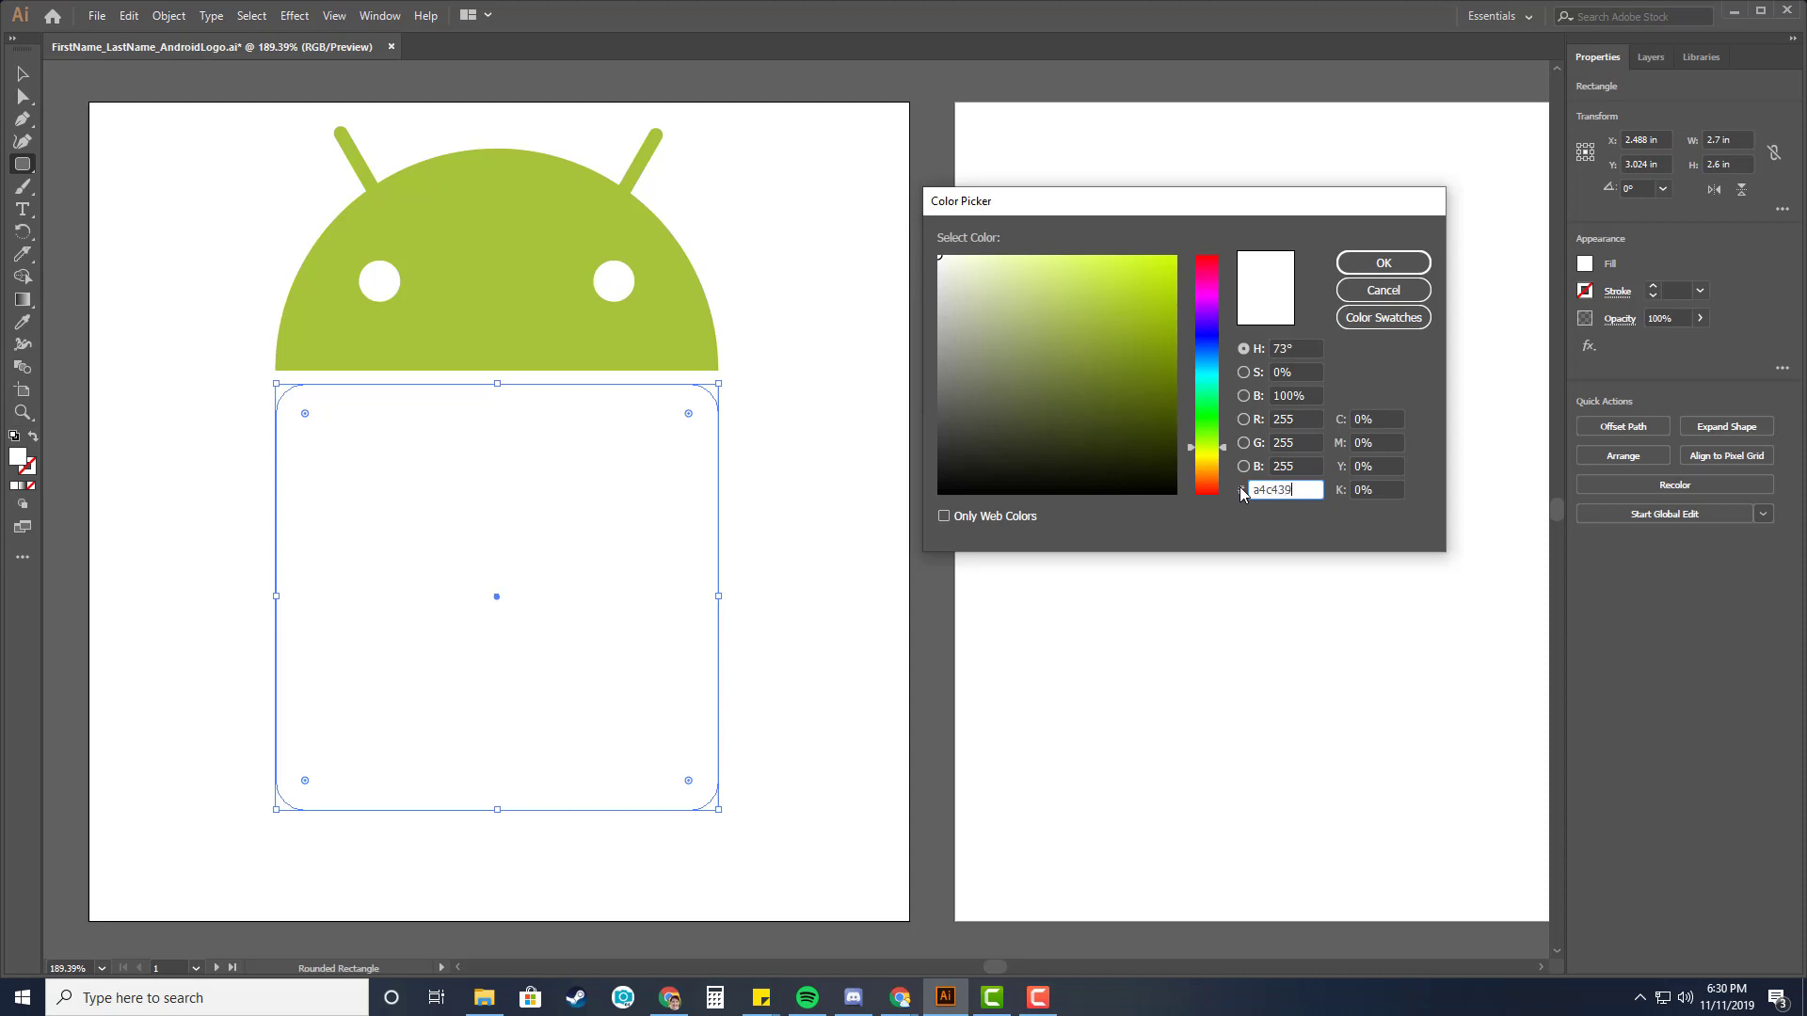
left_click(1402, 265)
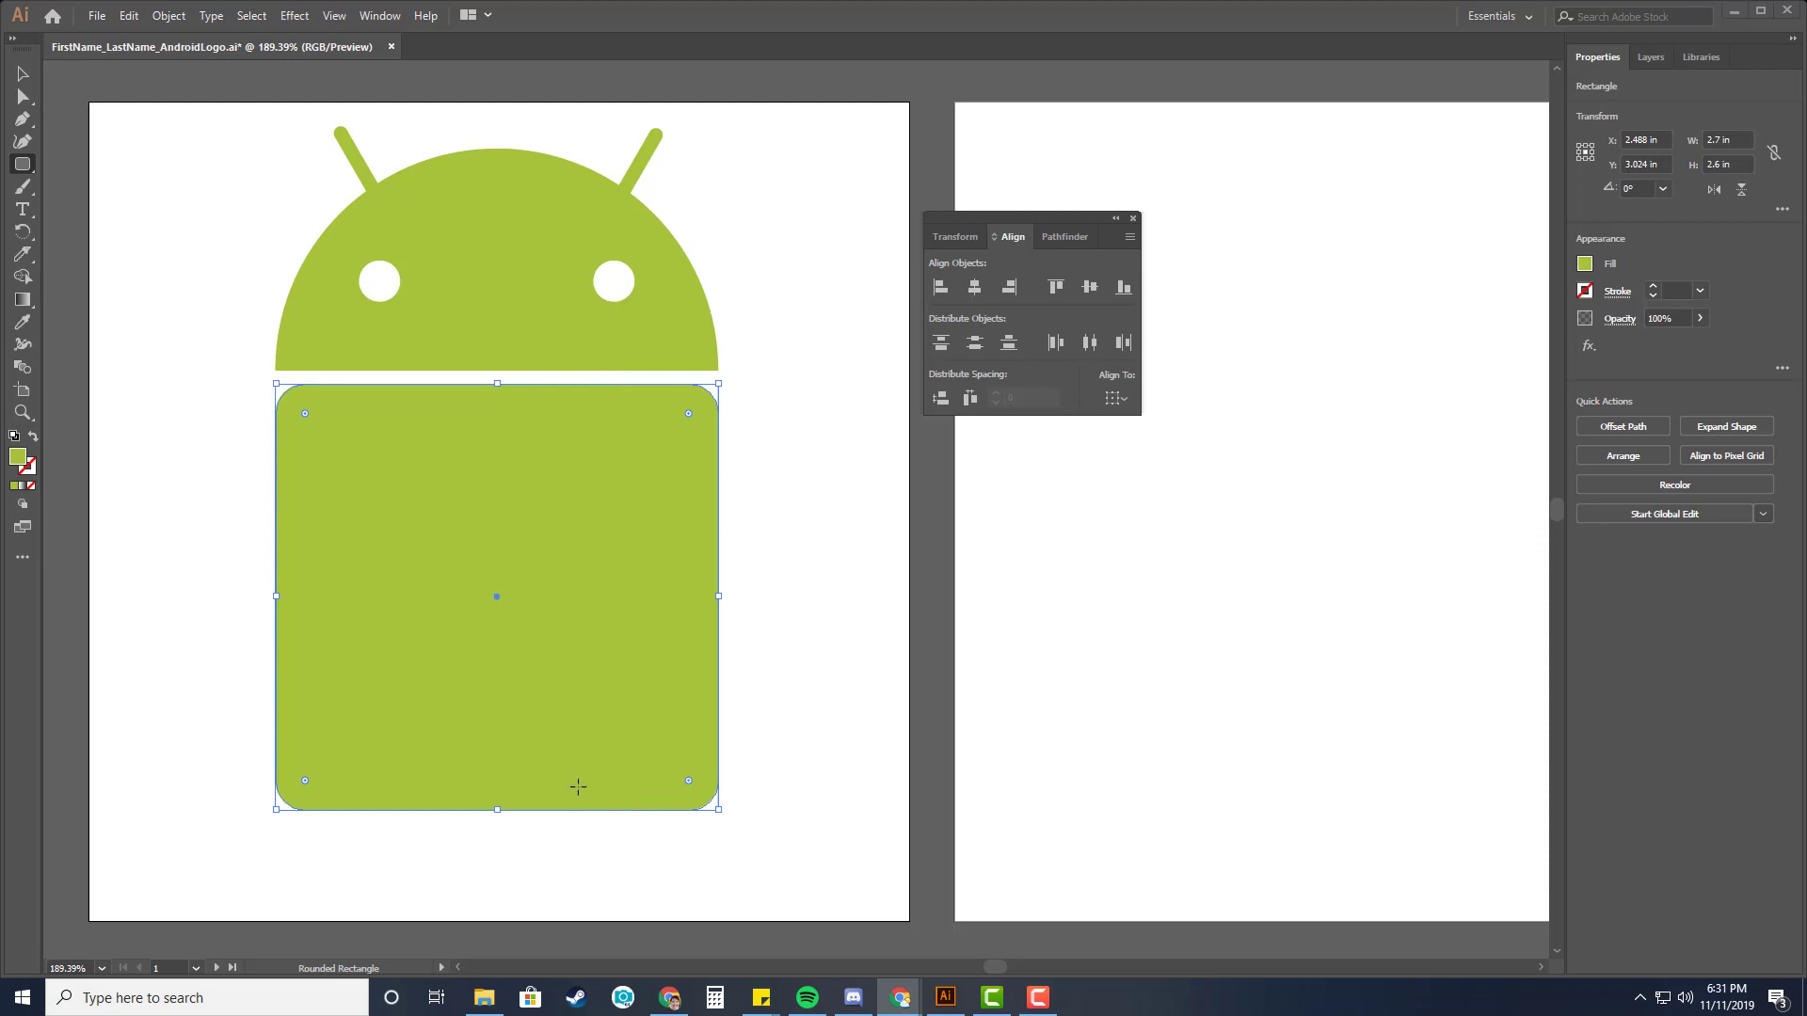
Erase a horizontal strip across the top of the body with the Eraser Tool to remove its upper rounded corners.
left_click(25, 260)
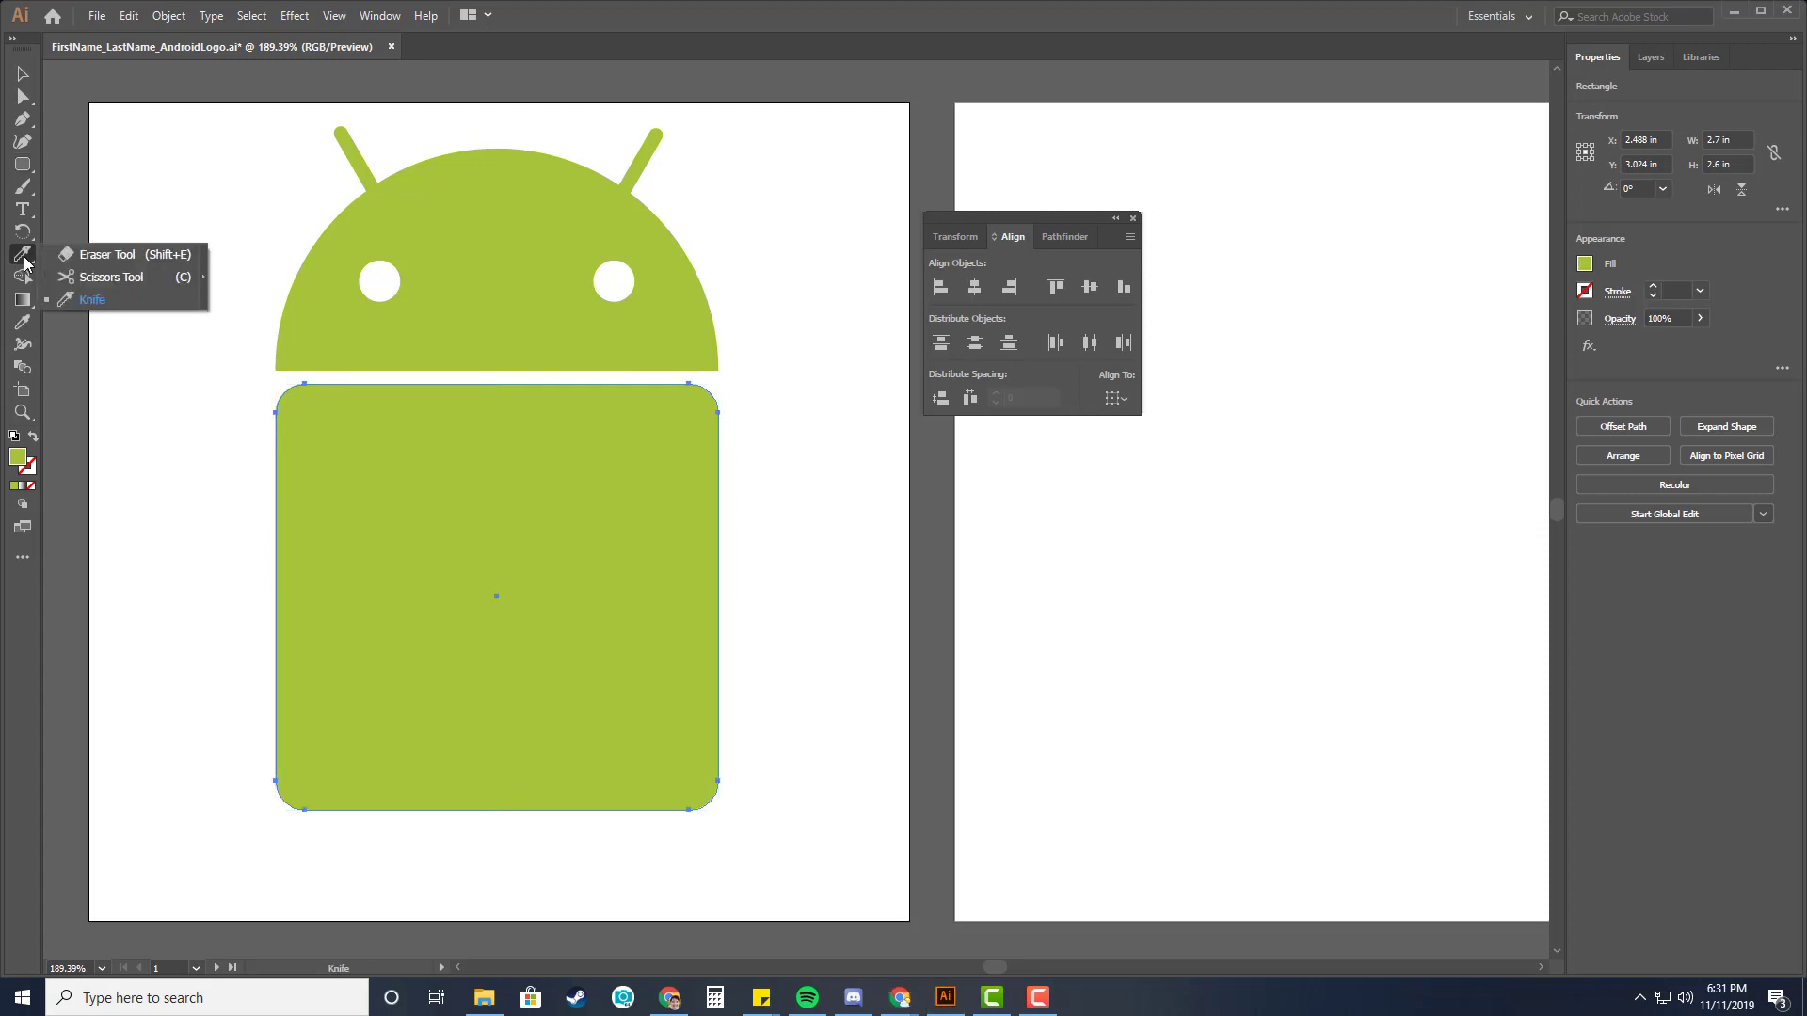
left_click(105, 256)
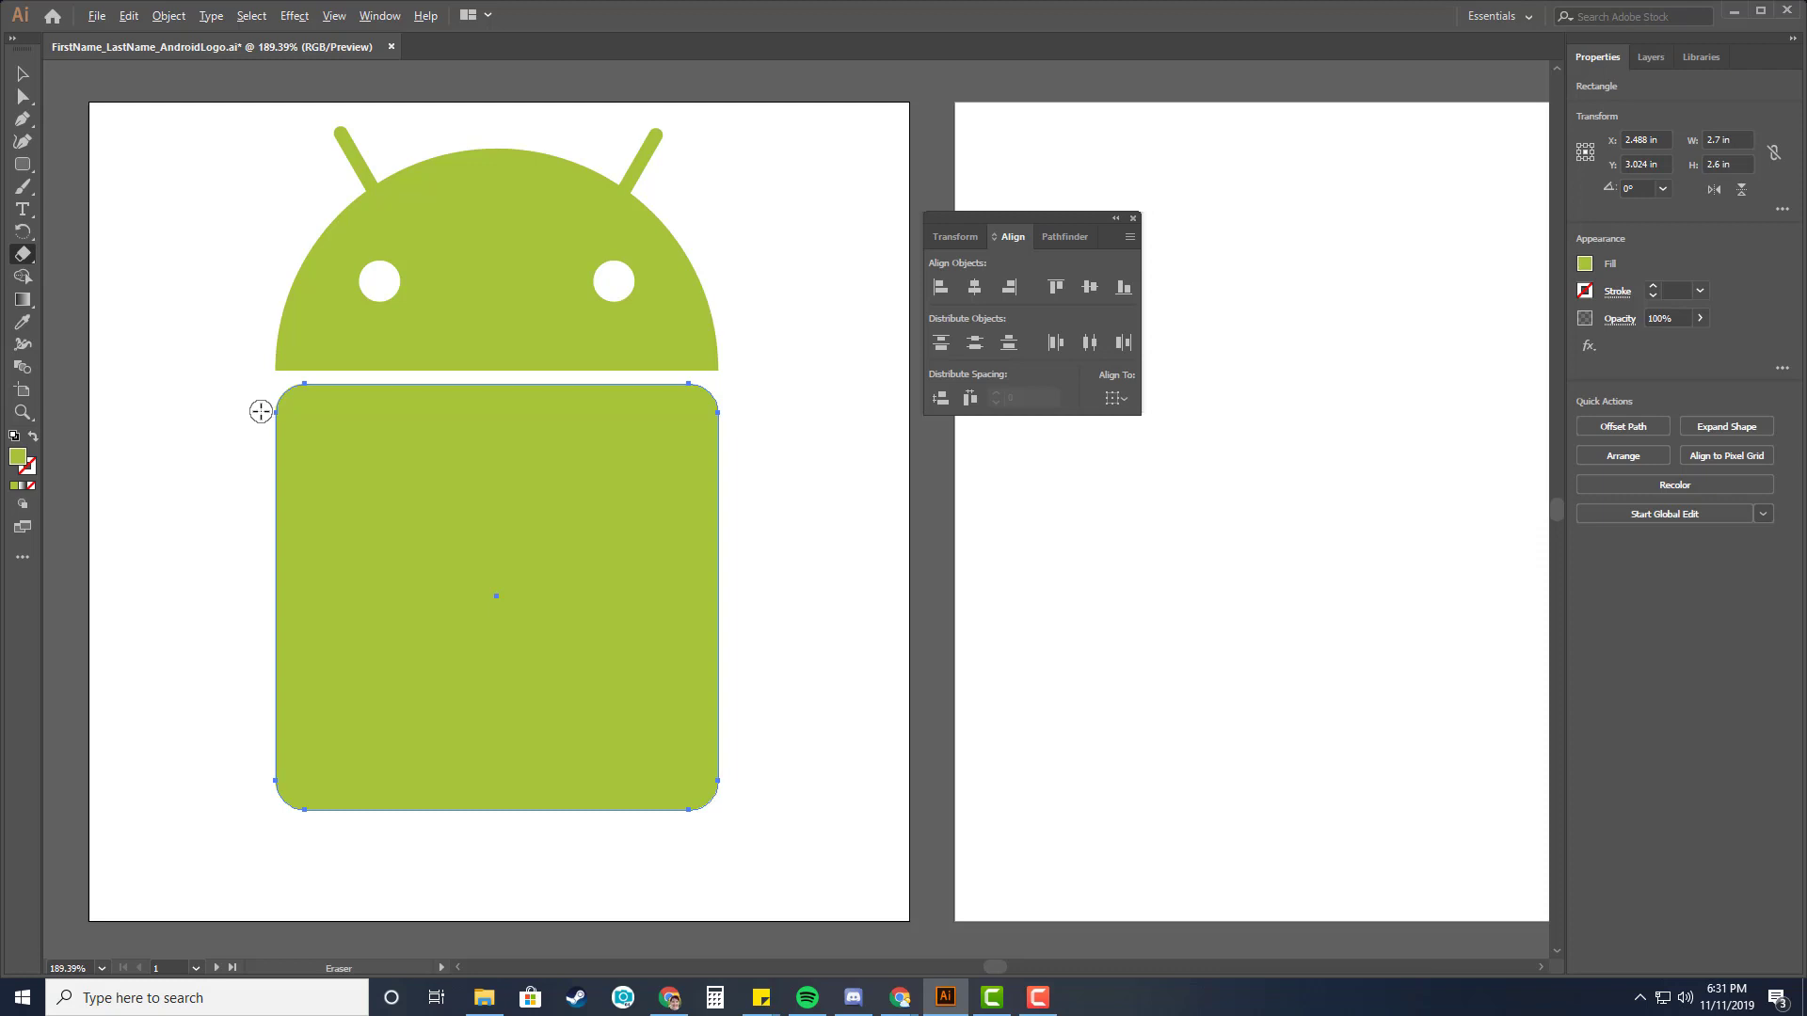
mouse_move(261, 412)
left_mouse_down()
mouse_move(733, 417)
mouse_move(737, 376)
left_mouse_up()
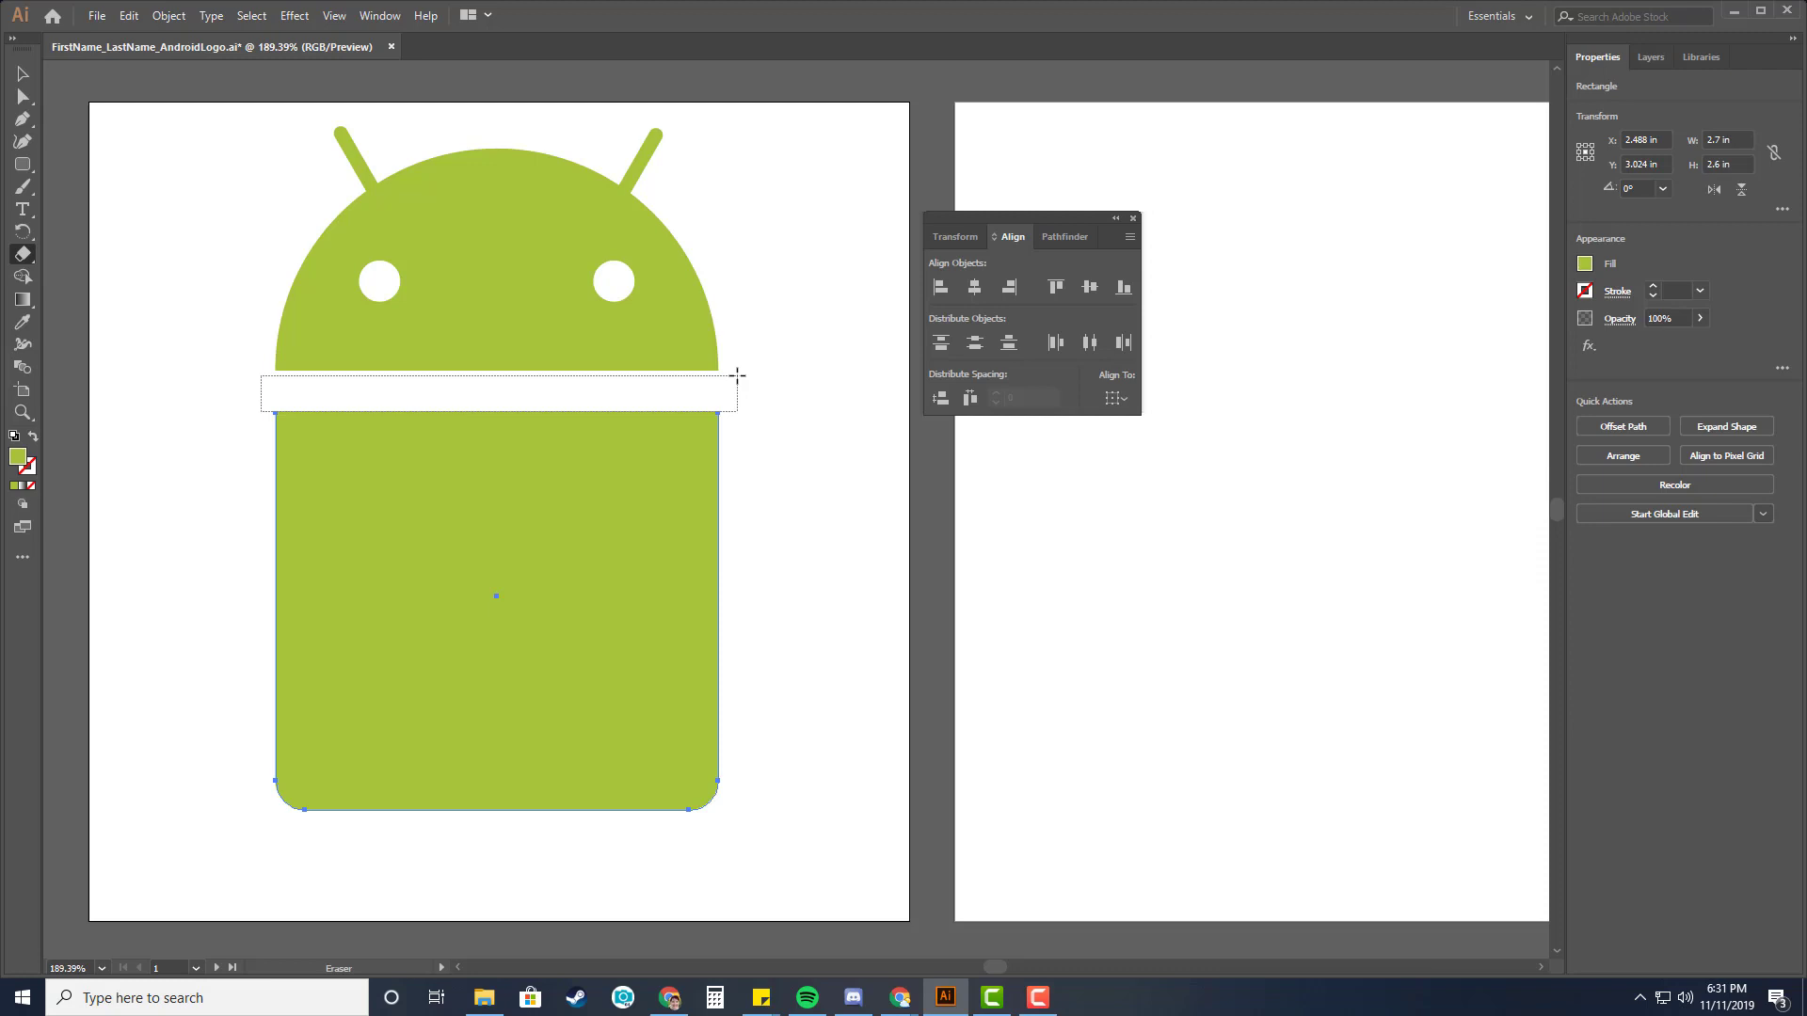
left_click_drag(736, 376, 737, 375)
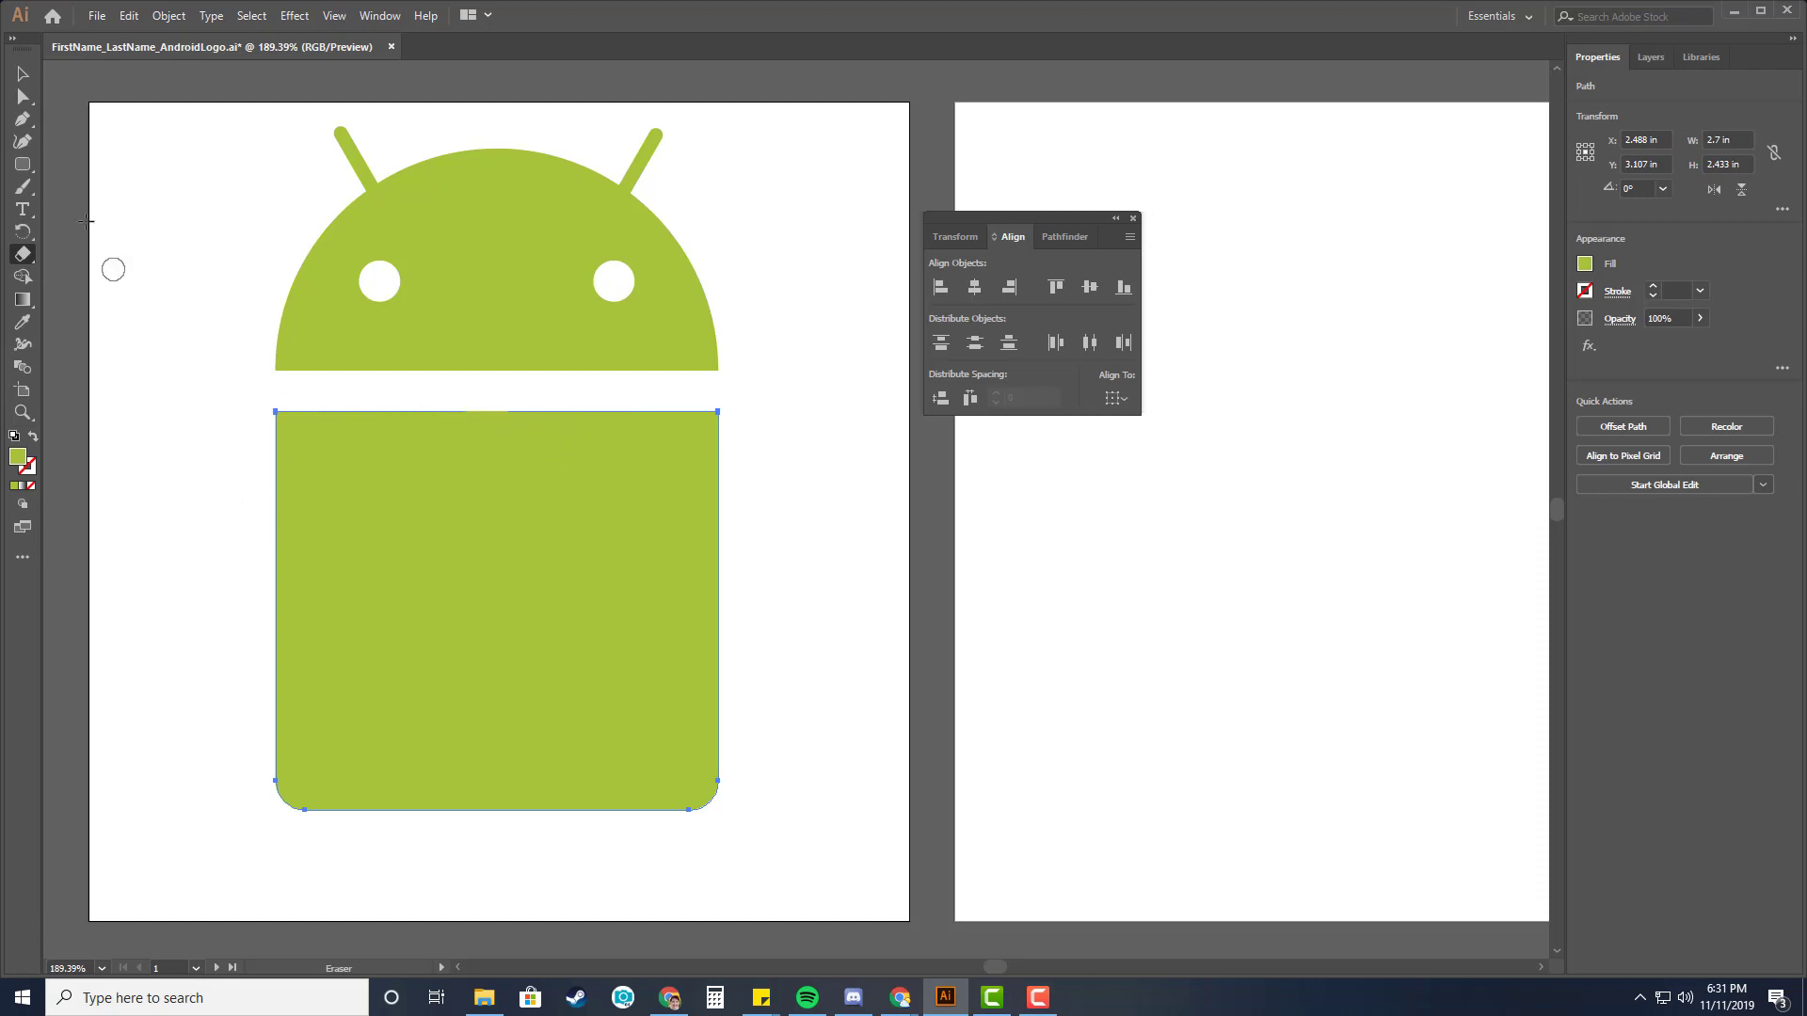
left_click(16, 81)
left_click(173, 448)
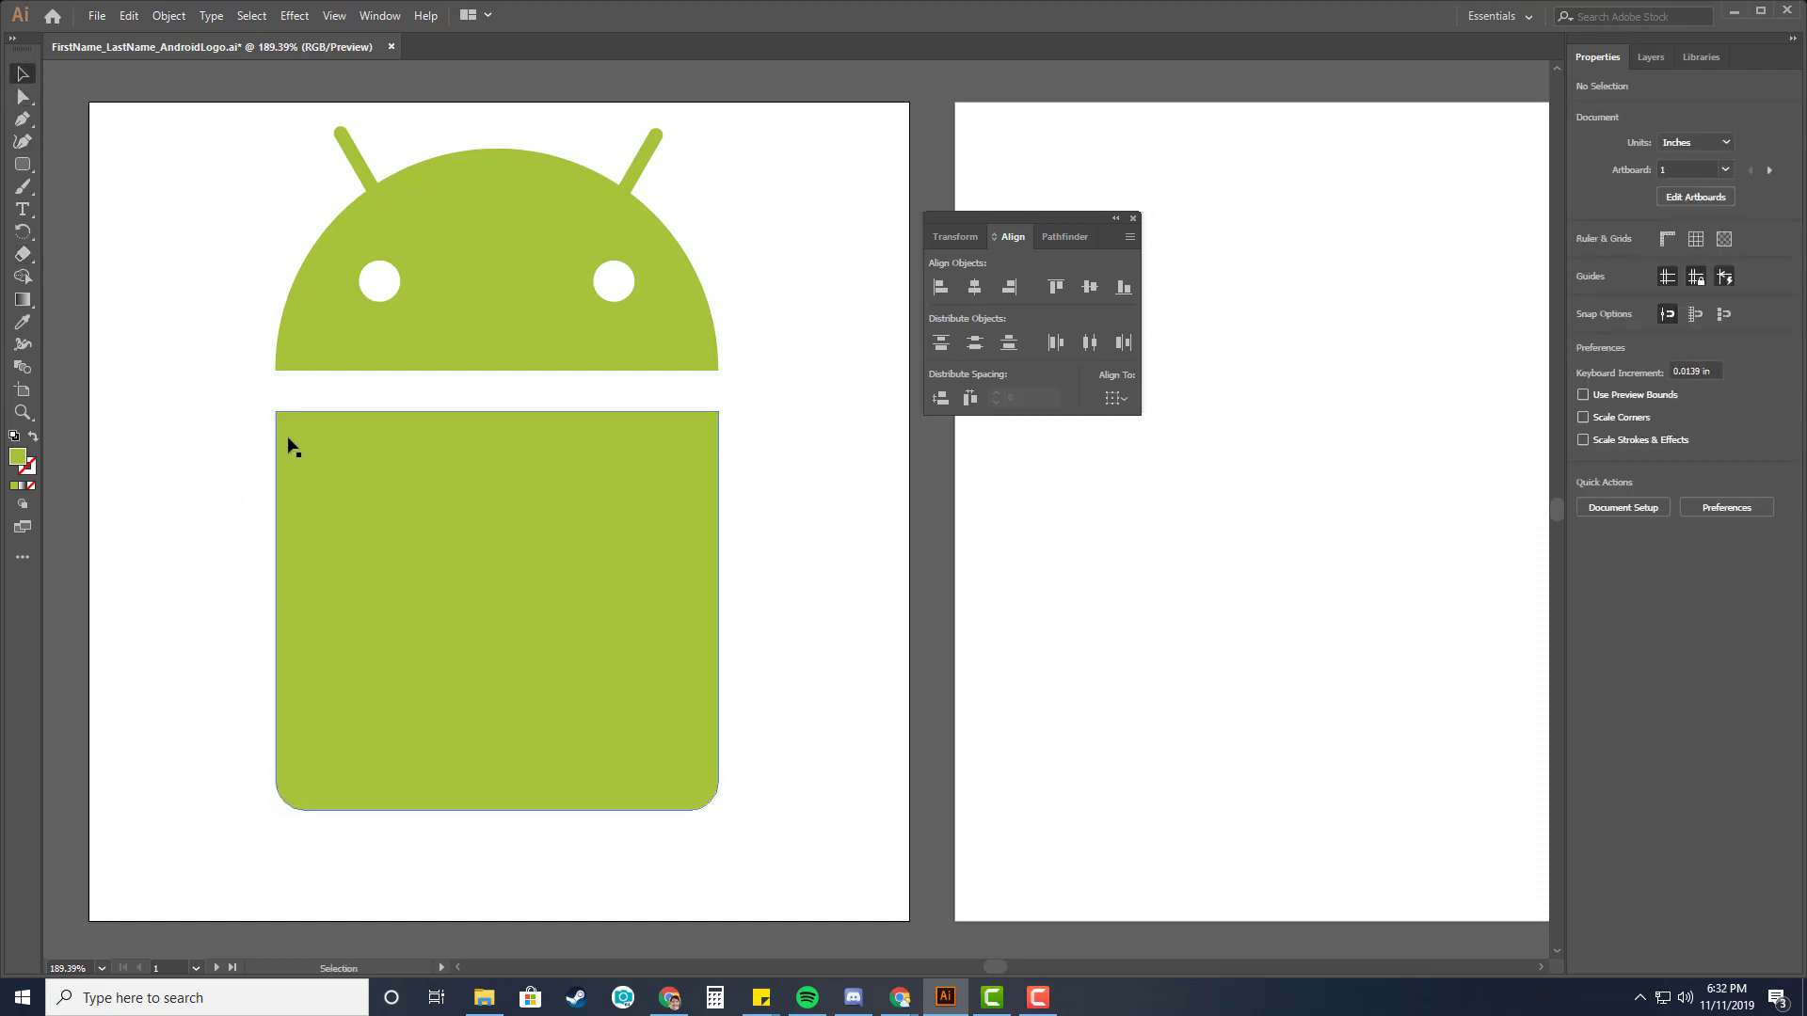
left_click(417, 570)
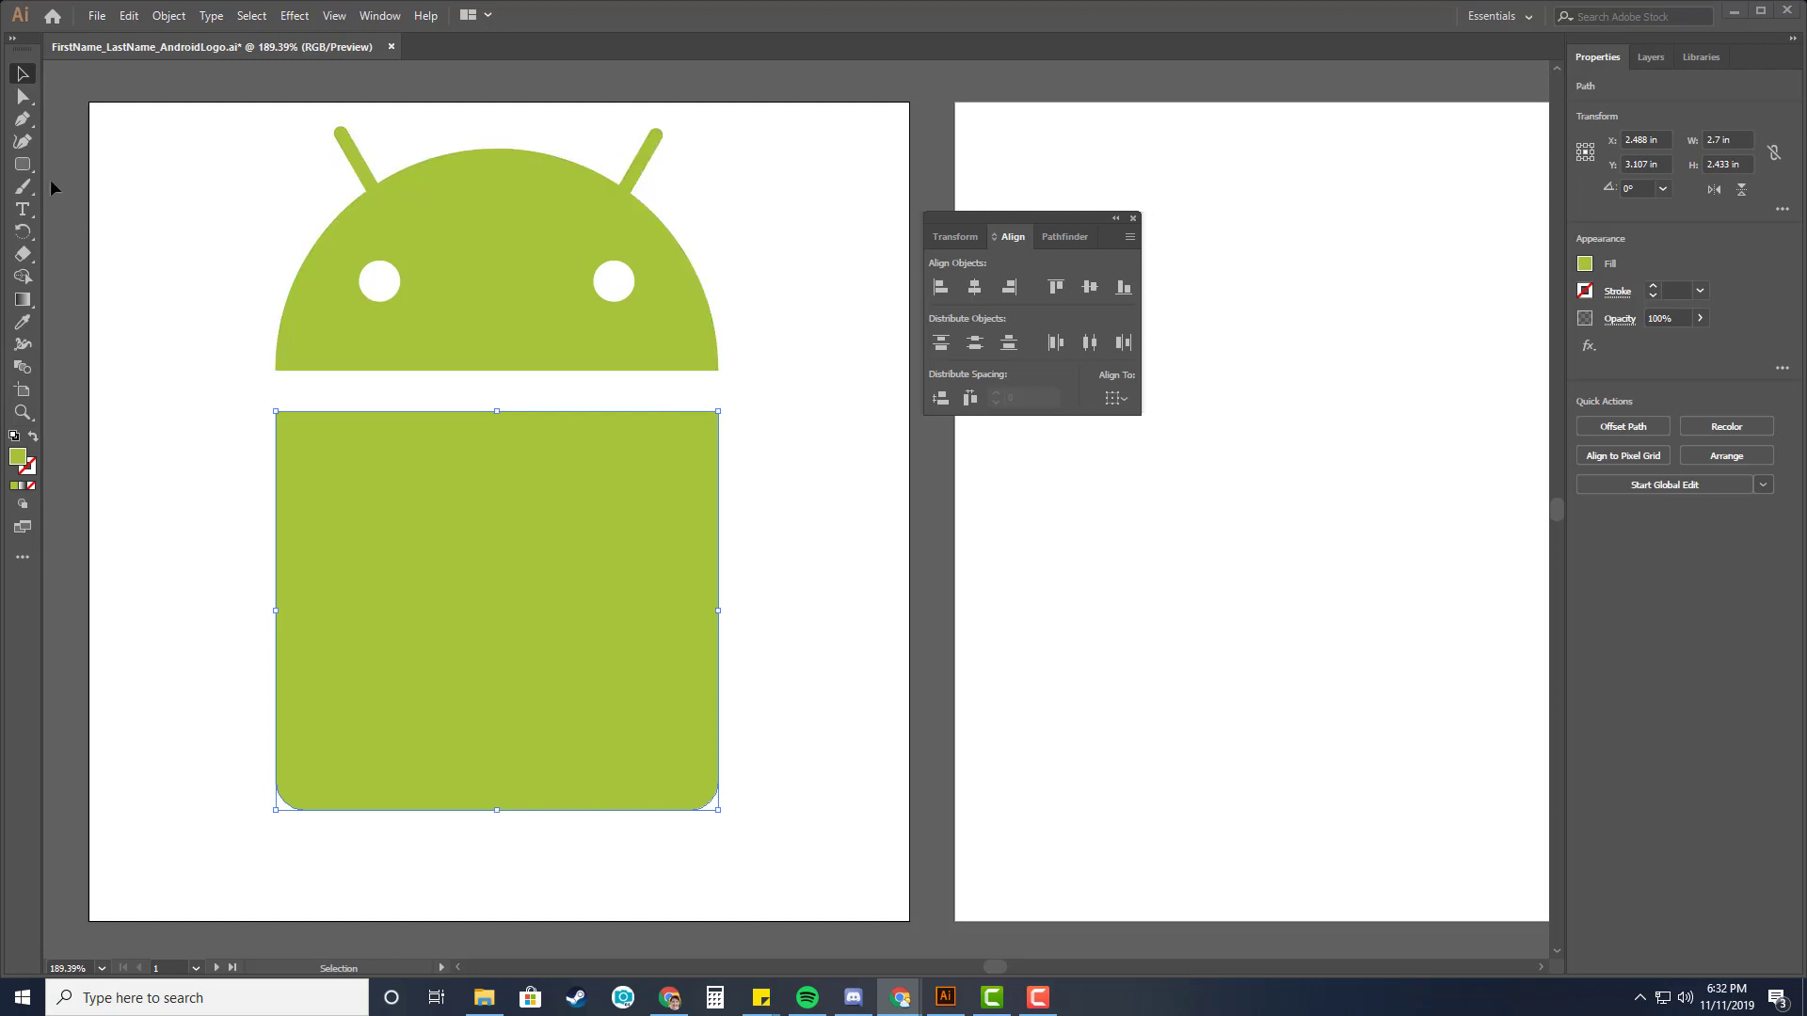
Create a rounded rectangle arm 0.6 in wide, 1.8 in tall, with a 0.35 in corner radius.
left_click(22, 164)
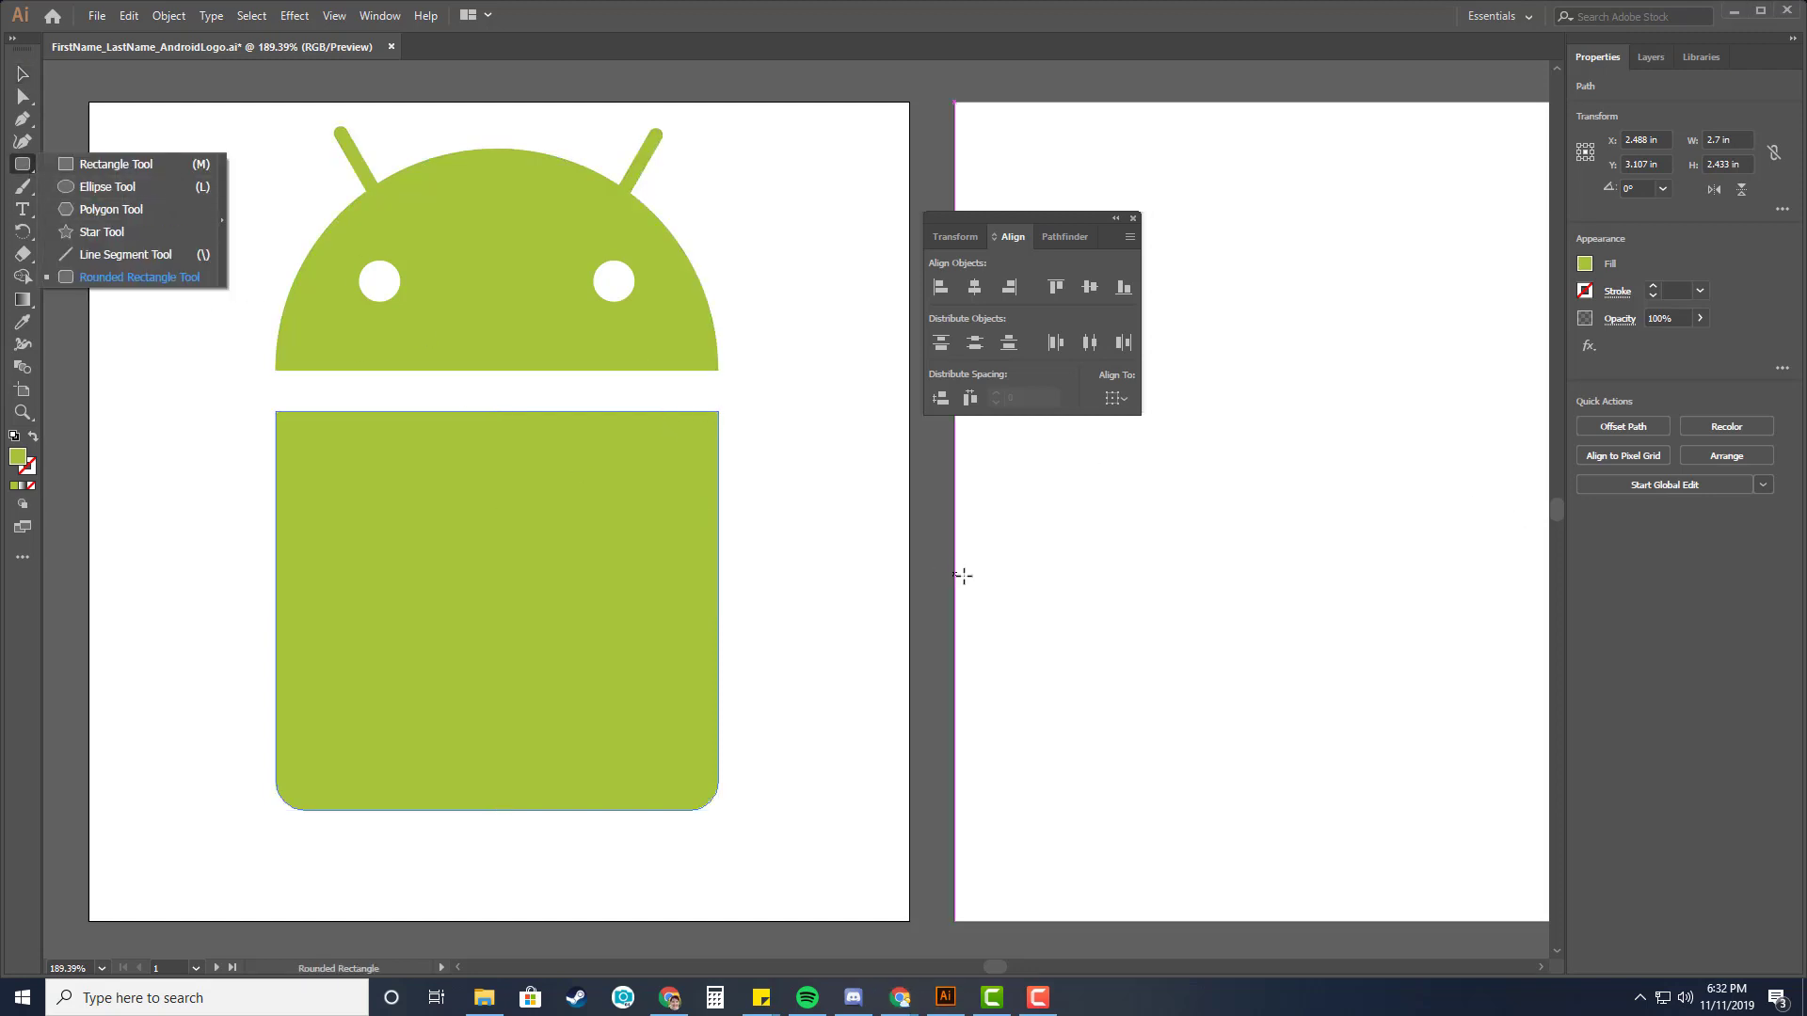
left_click(839, 584)
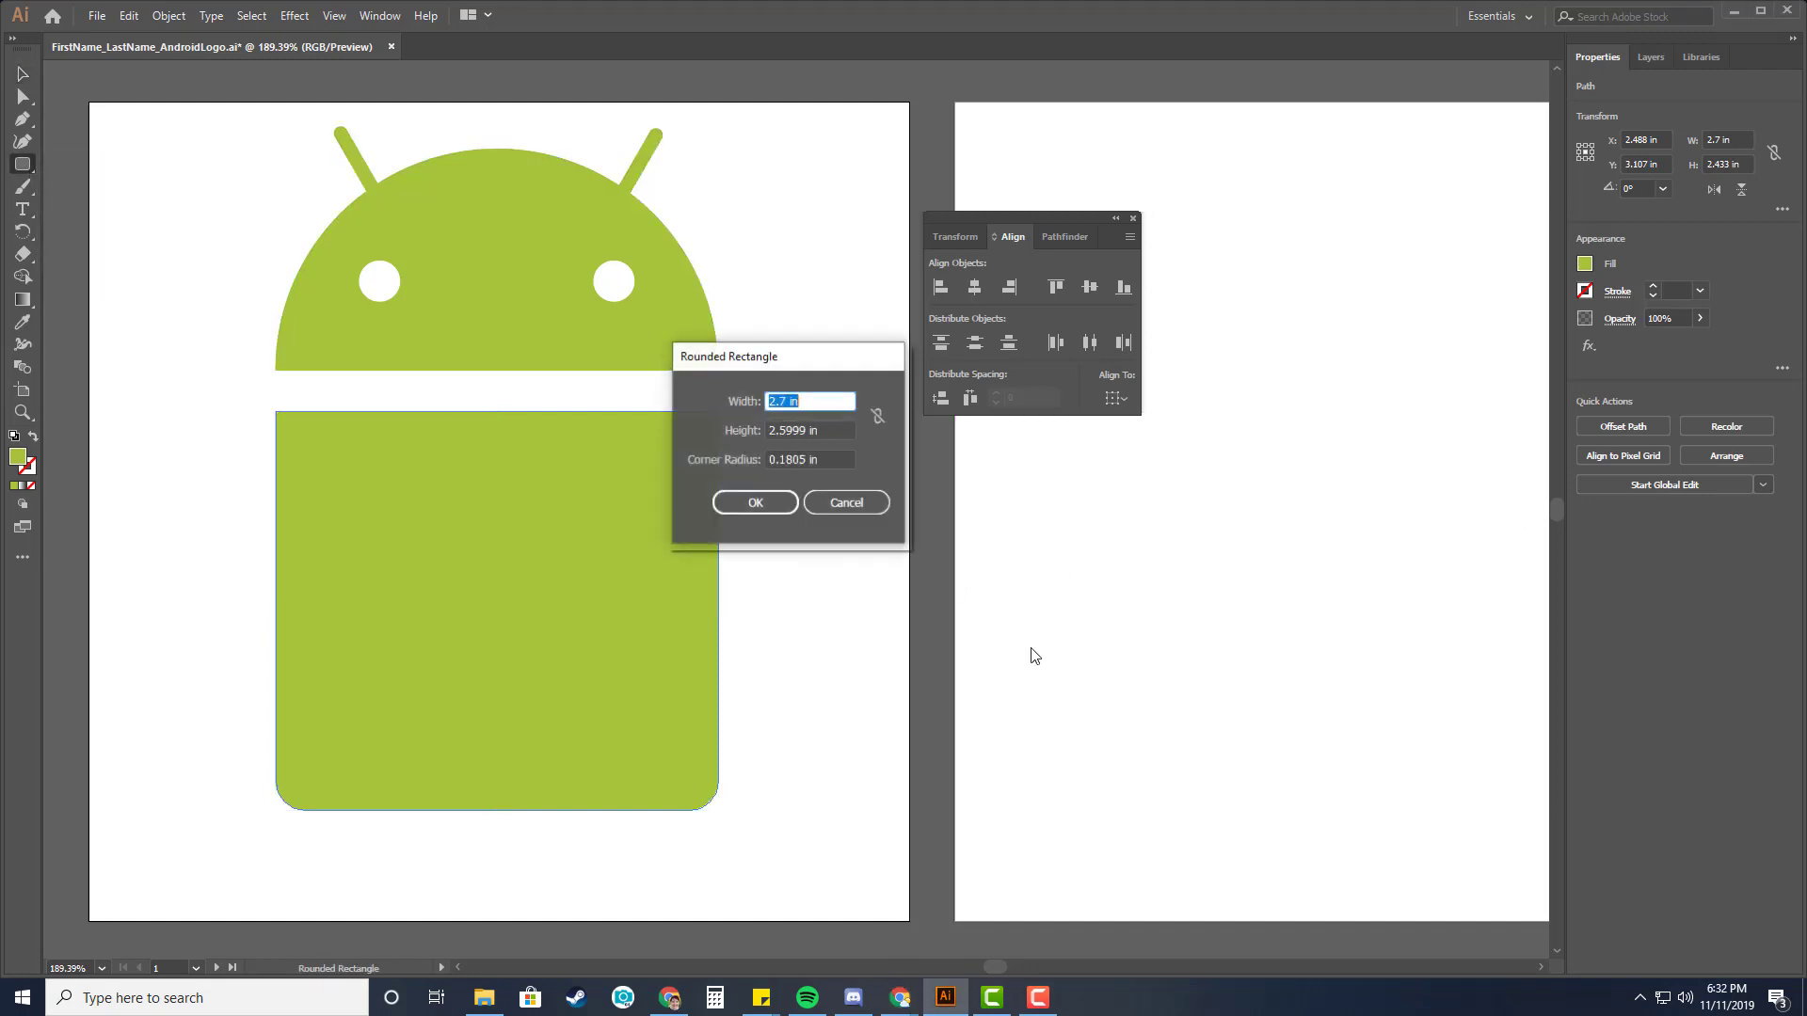
left_click_drag(772, 364, 930, 489)
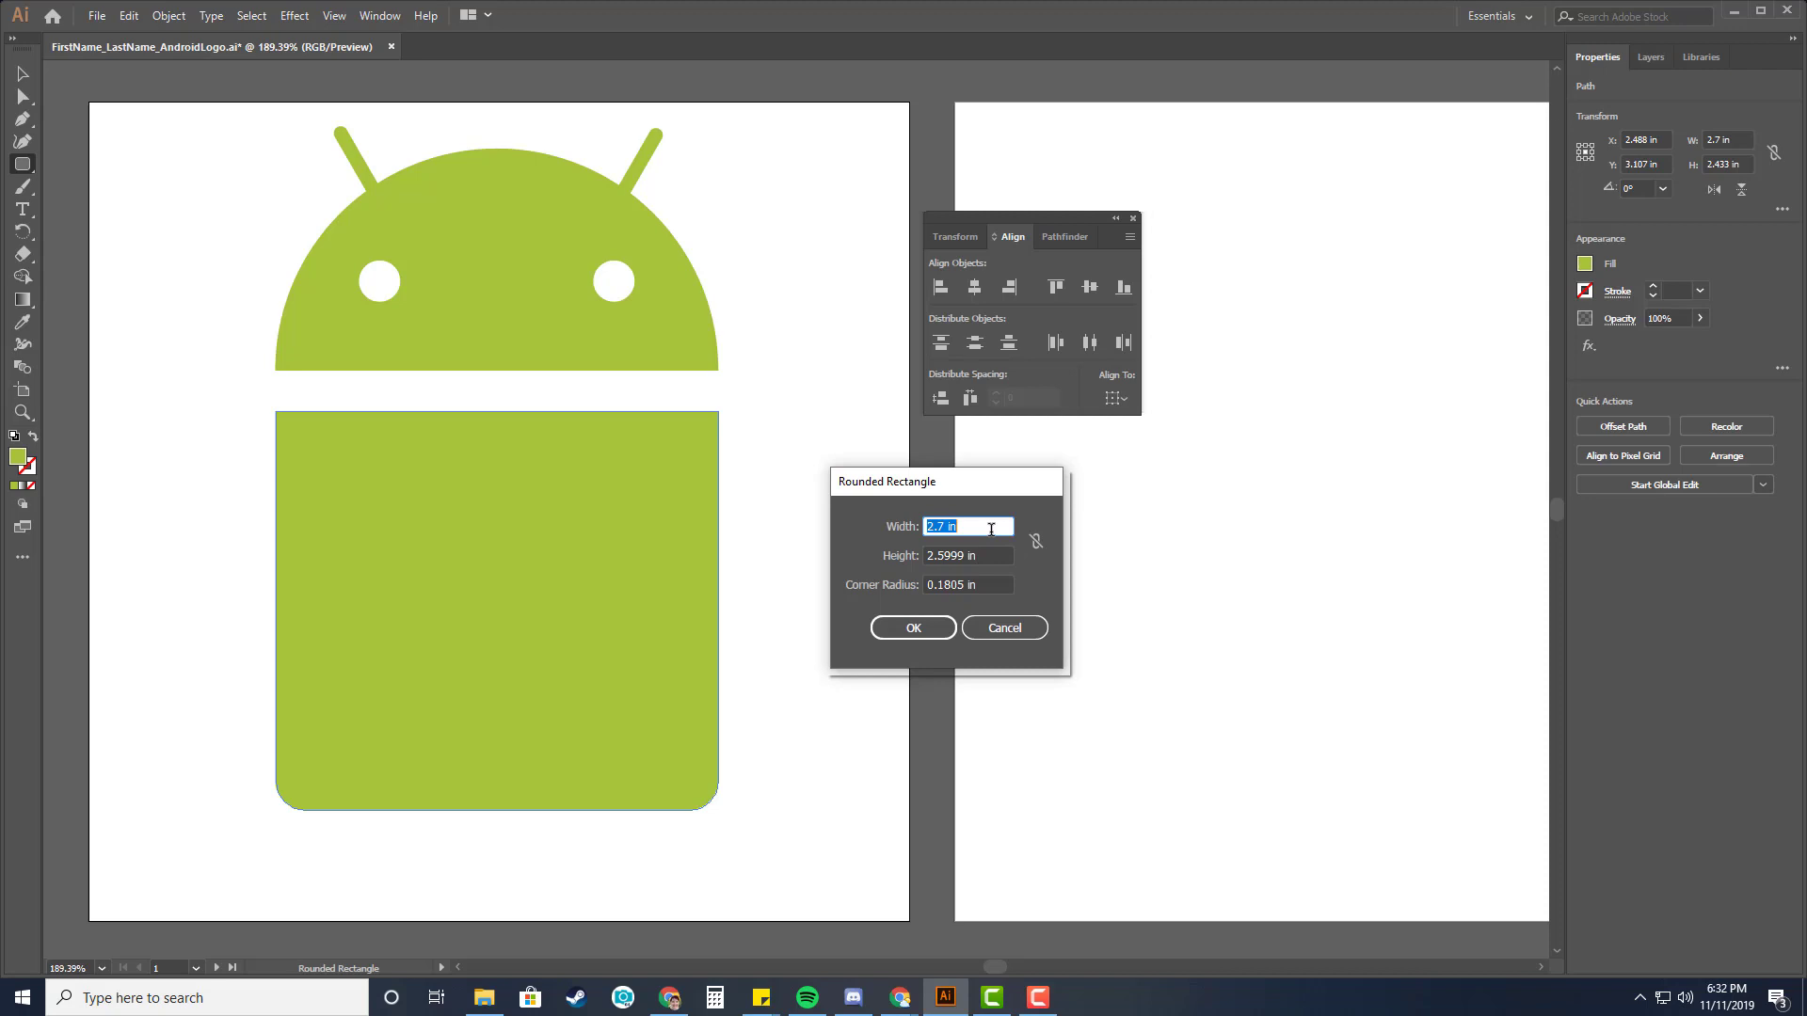
type(".6")
key("Tab")
type("1")
key("Tab")
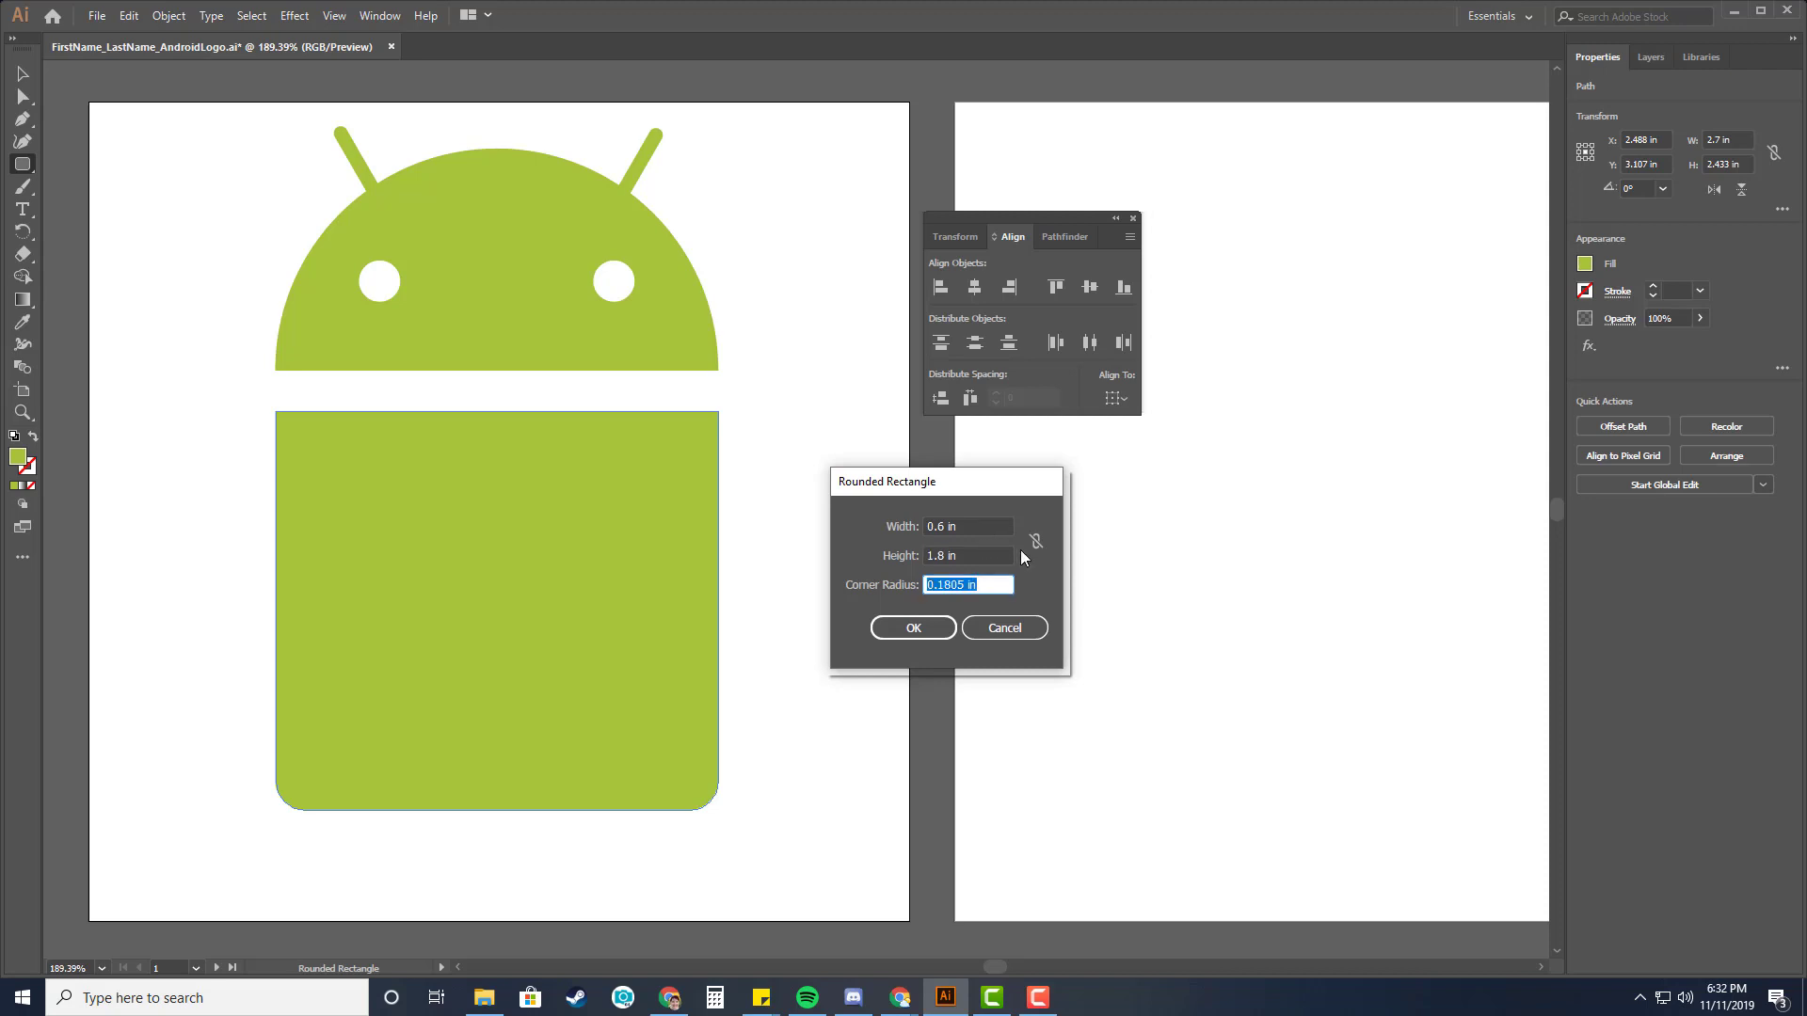
type(".35")
left_click(913, 628)
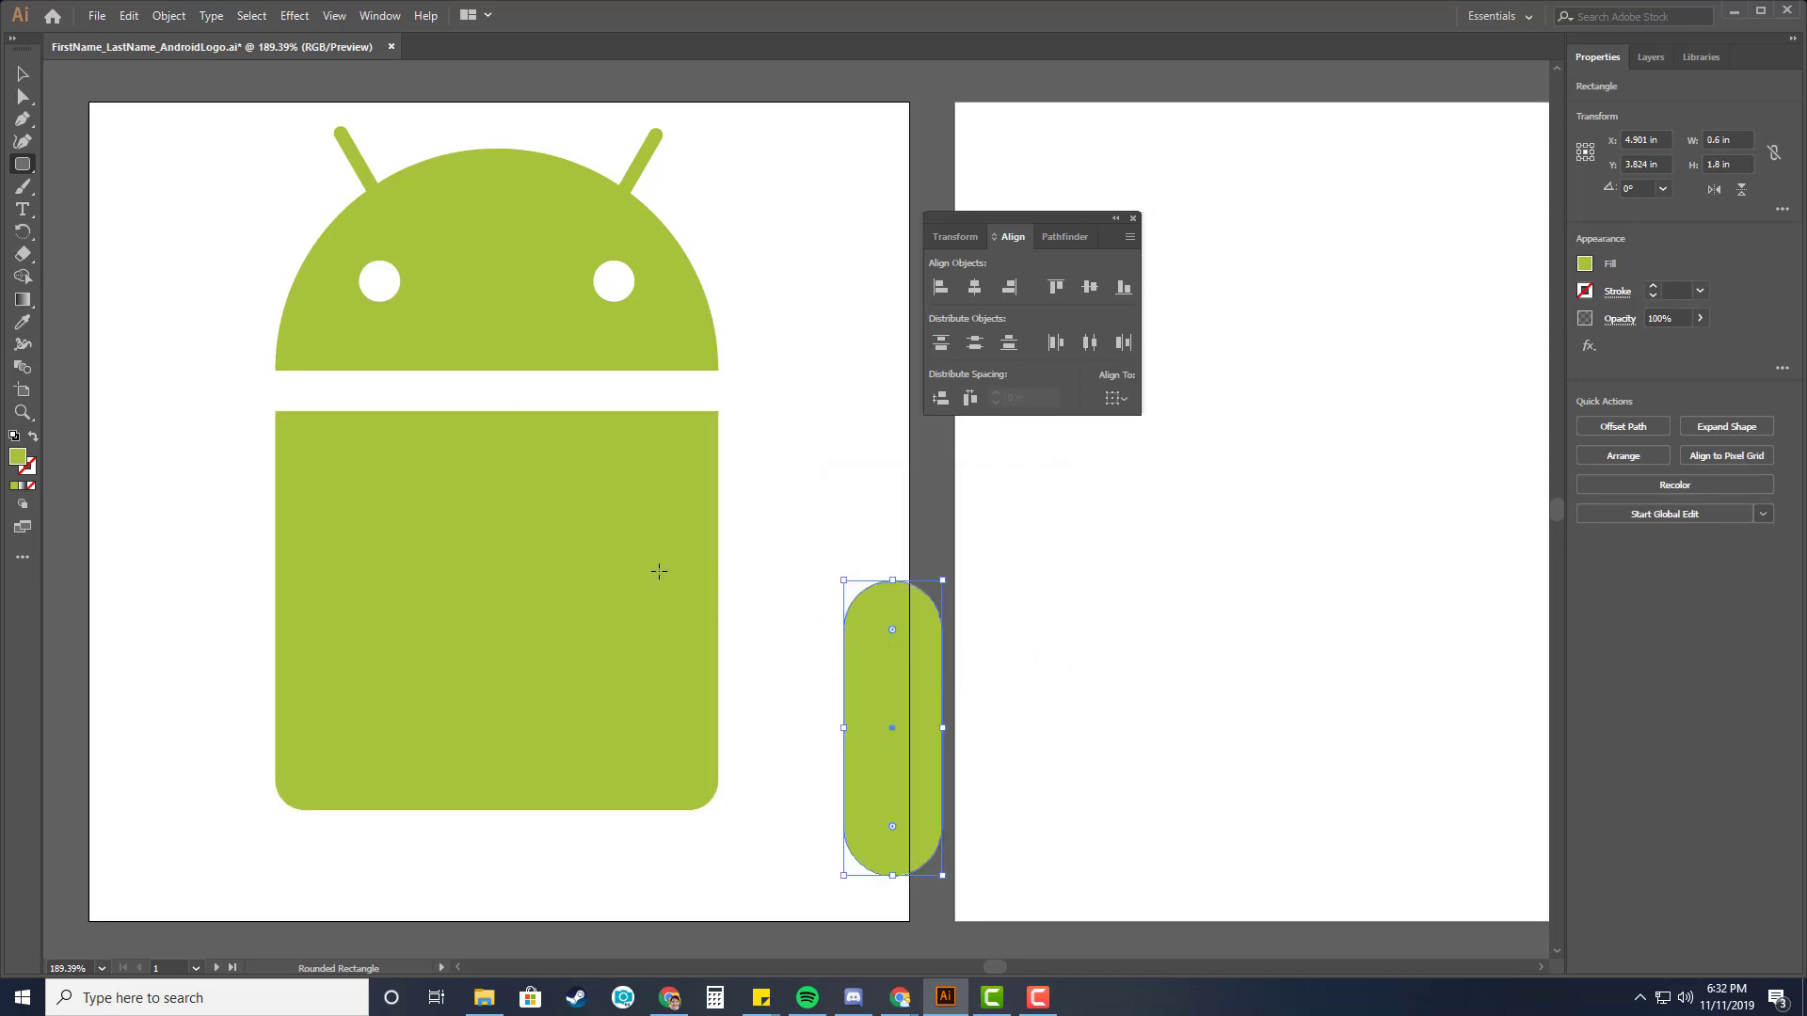
Duplicate the arm by copying it slightly to the right.
left_click(25, 77)
left_click_drag(856, 645, 967, 667)
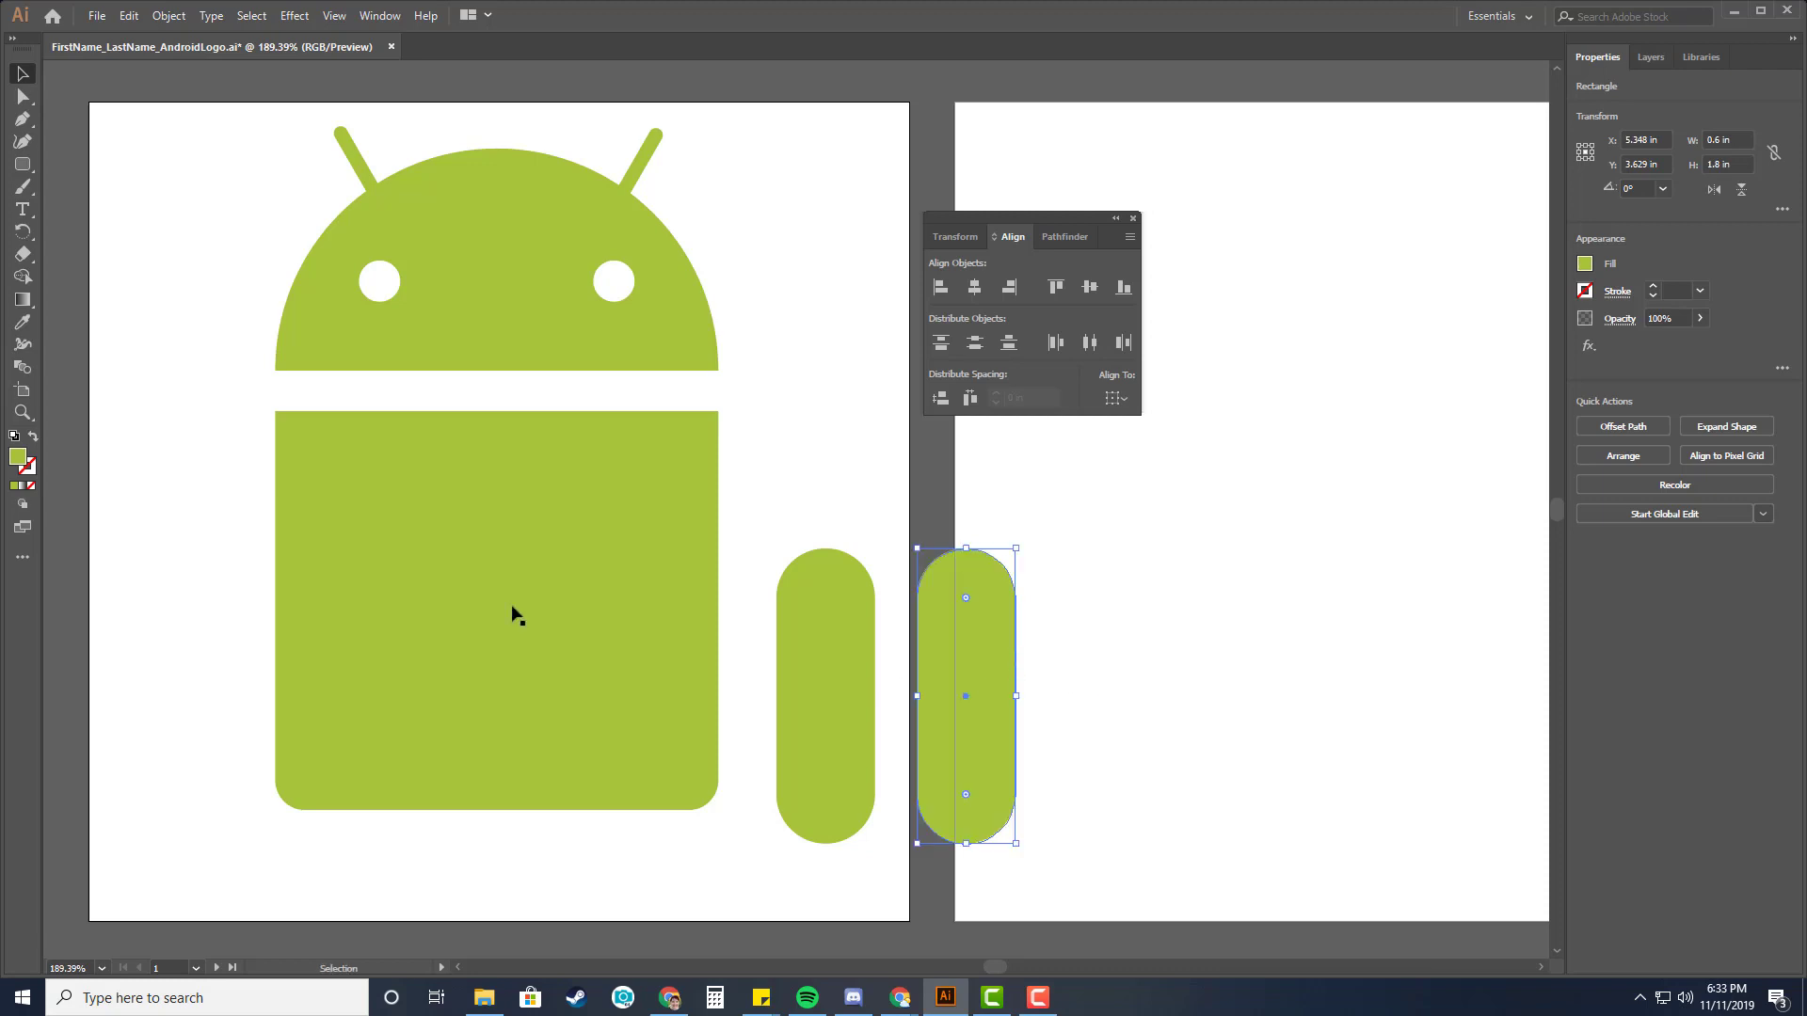
Create a rounded rectangle leg 0.6 in wide, 1.2 in tall with 0.35 in corner radius, and duplicate it.
left_click(21, 162)
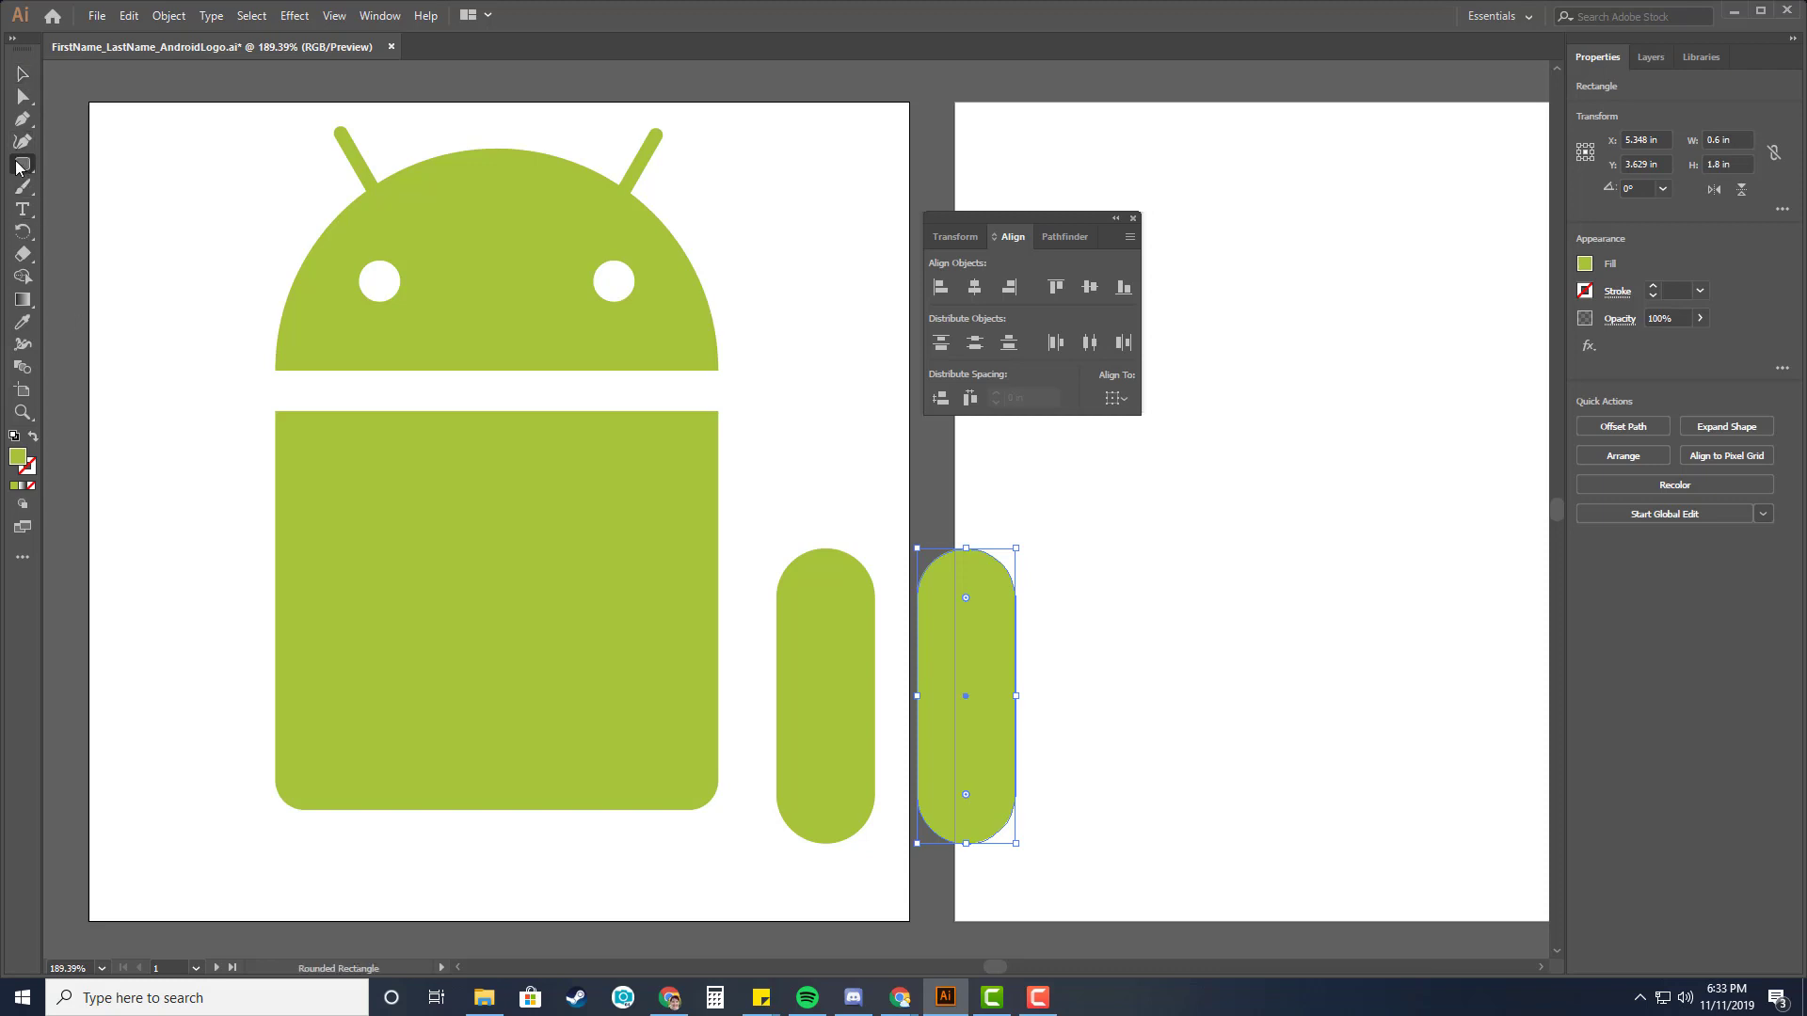
left_click(1063, 506)
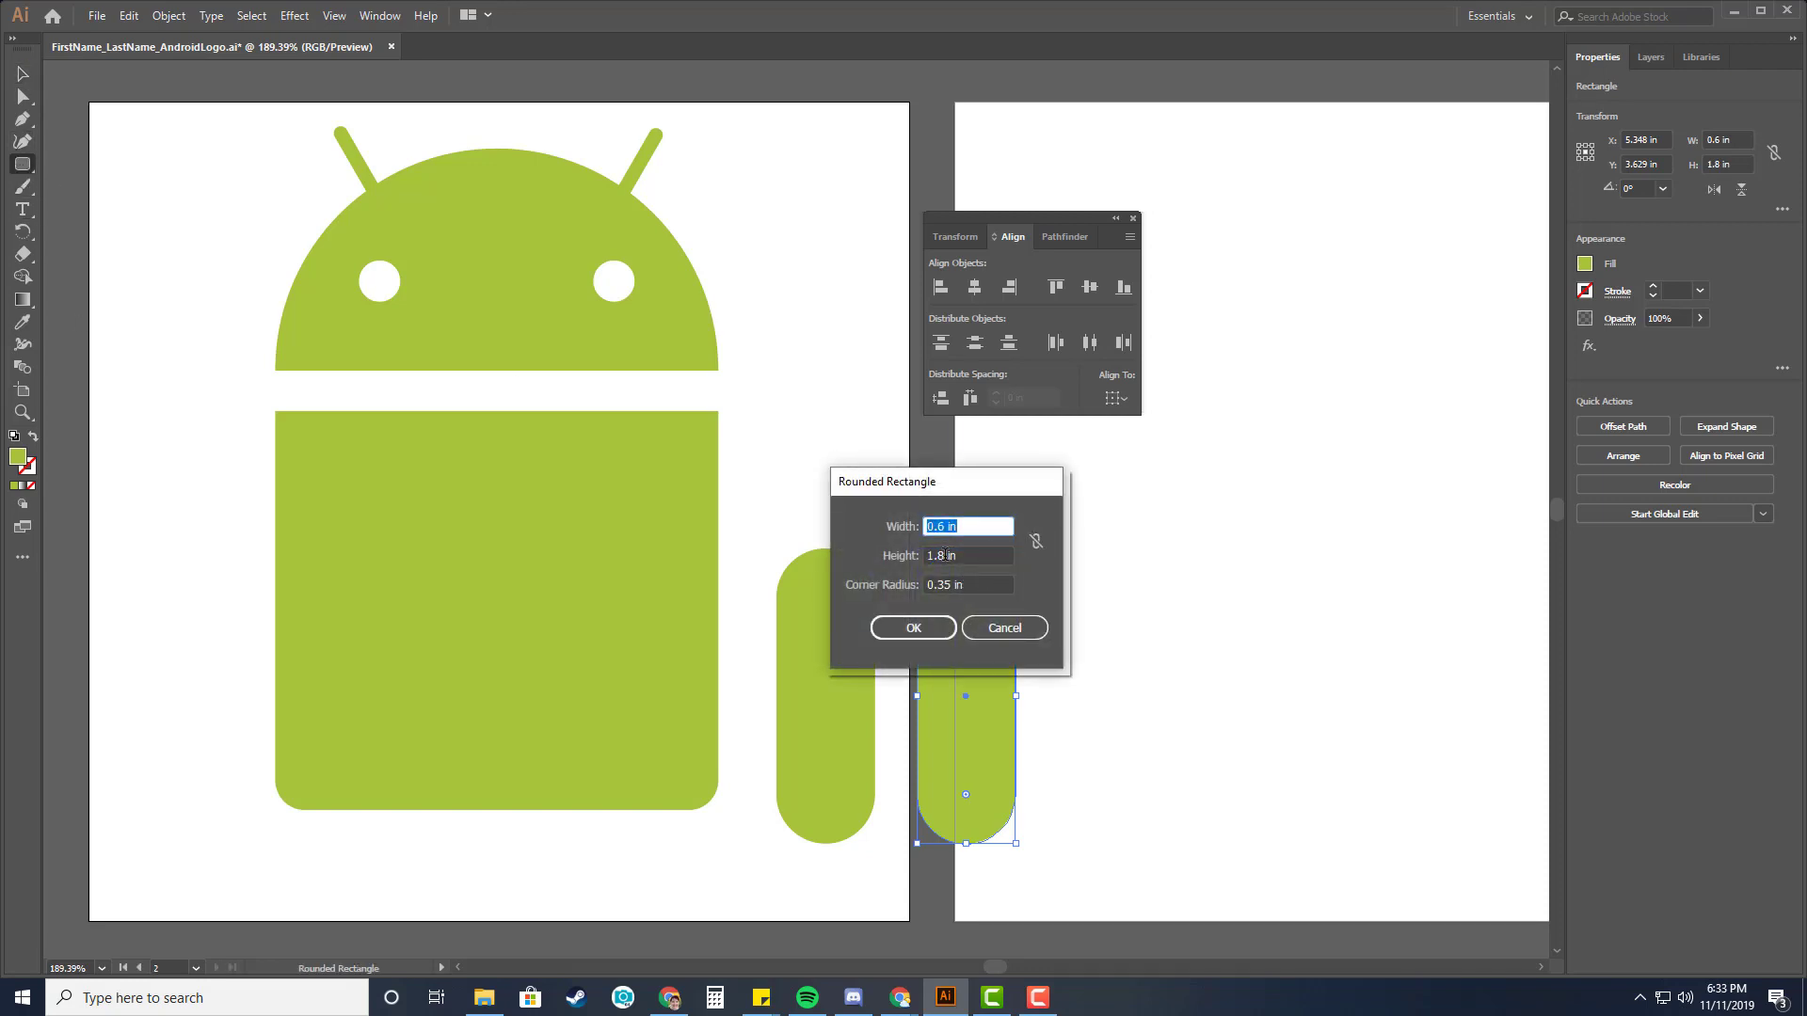
left_click_drag(940, 555, 986, 554)
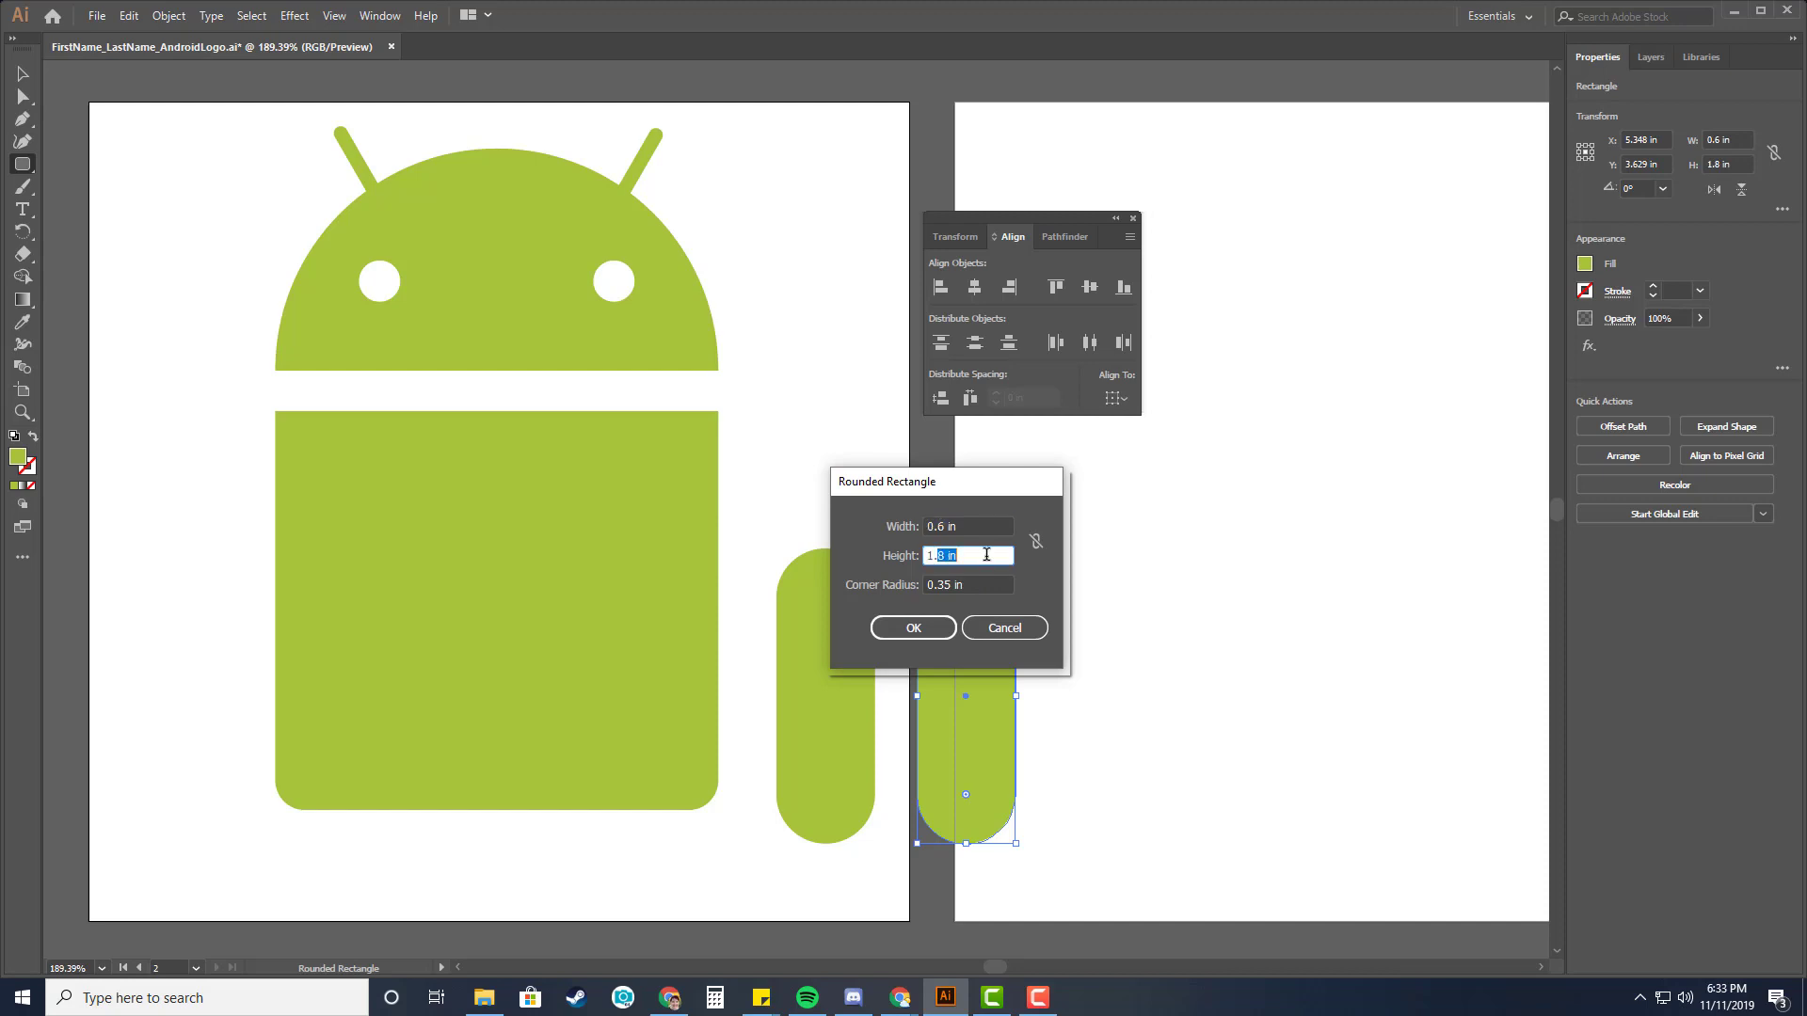
type("2")
left_click(915, 628)
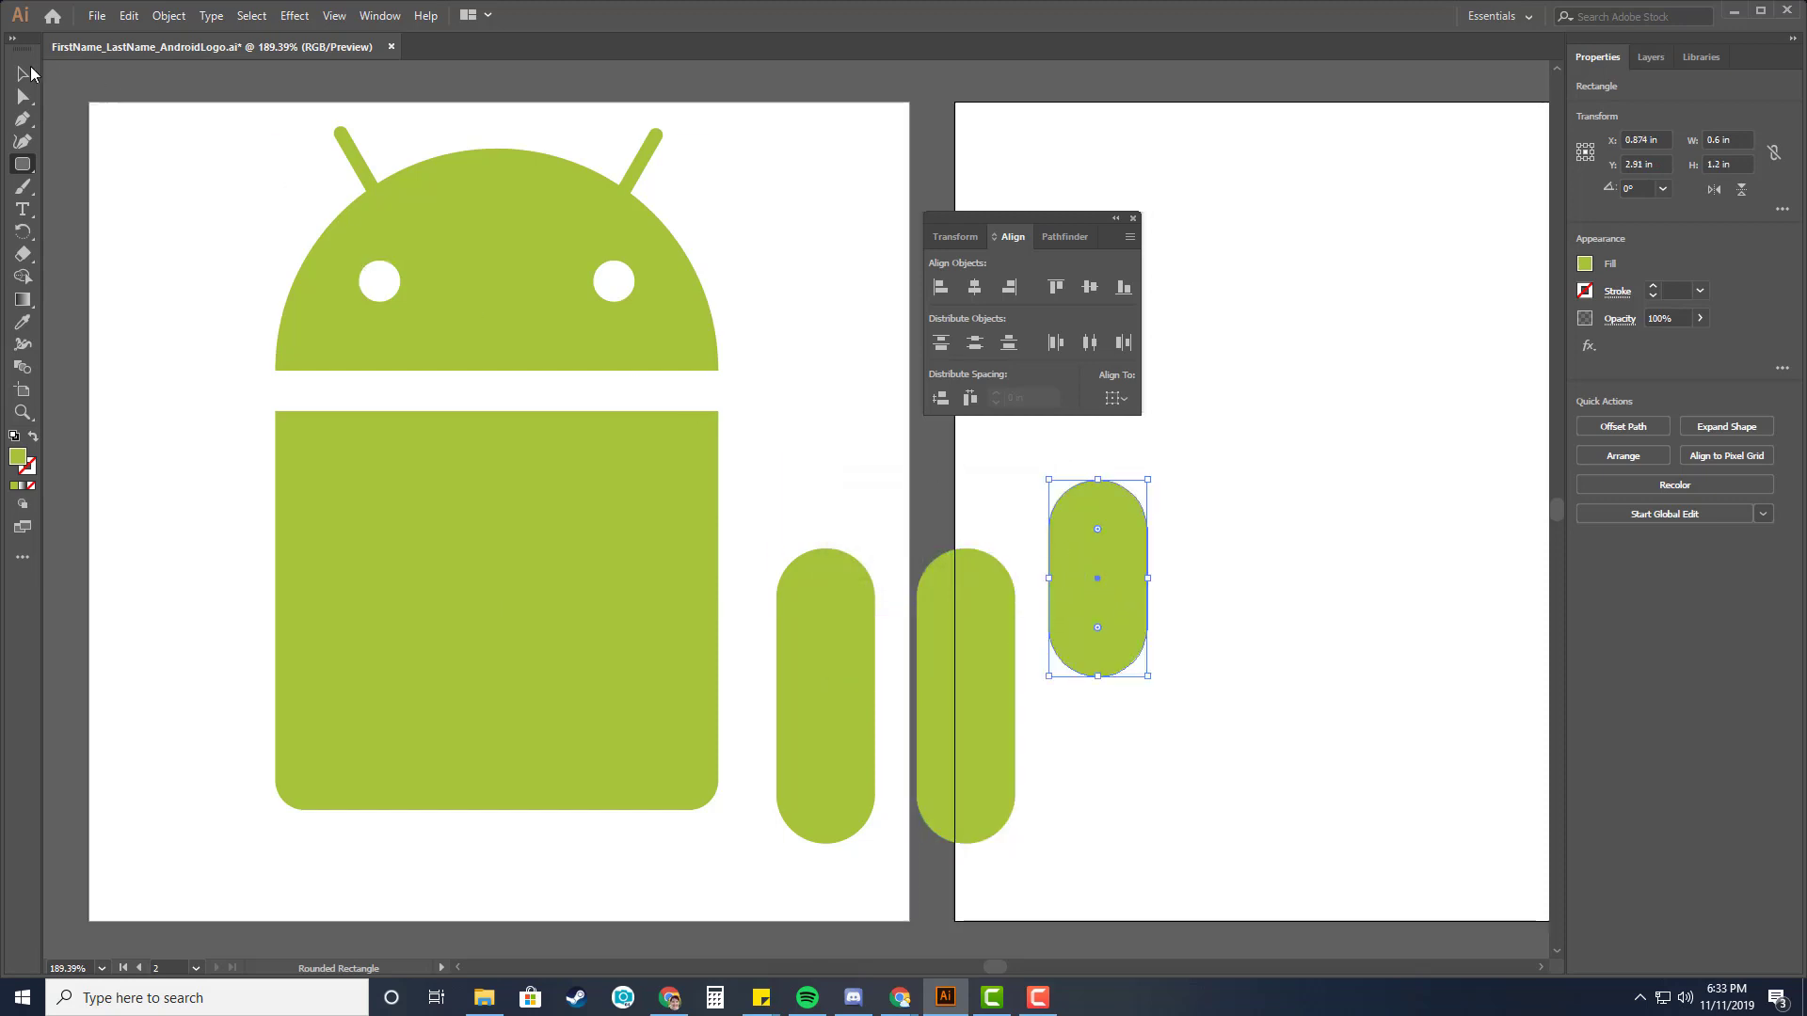
left_click(28, 74)
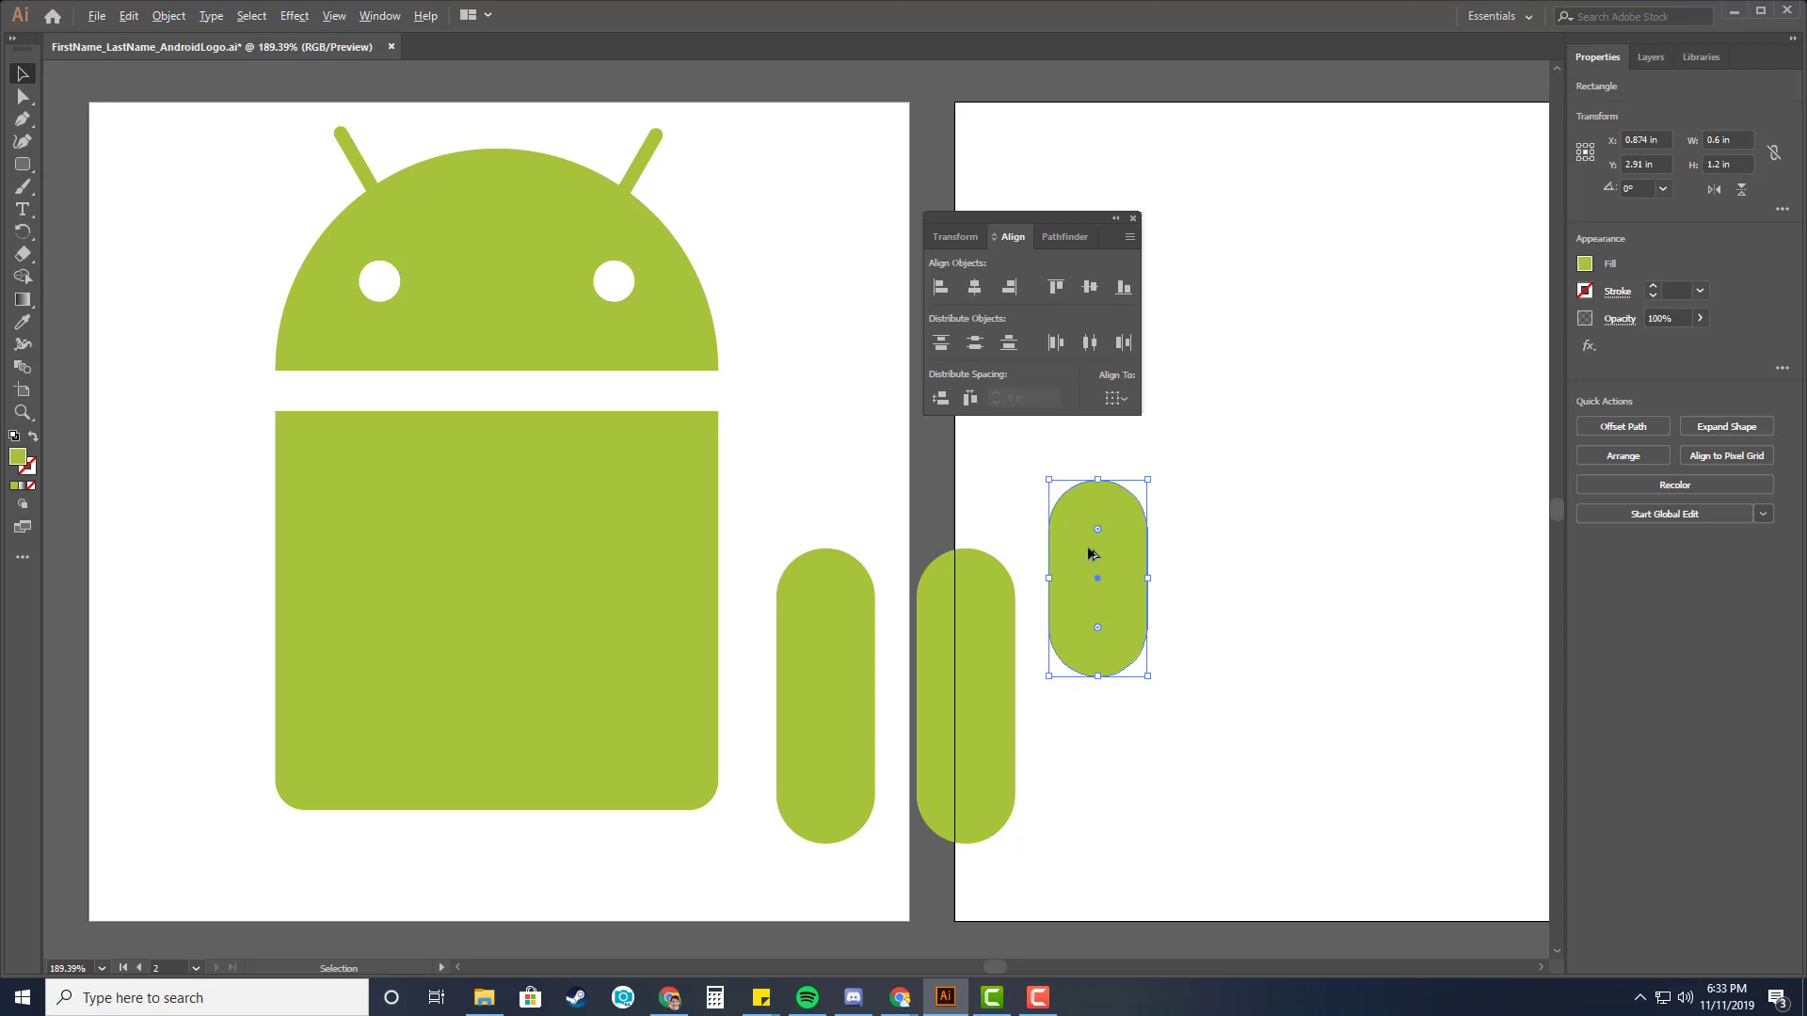
left_click_drag(1089, 554, 1212, 554)
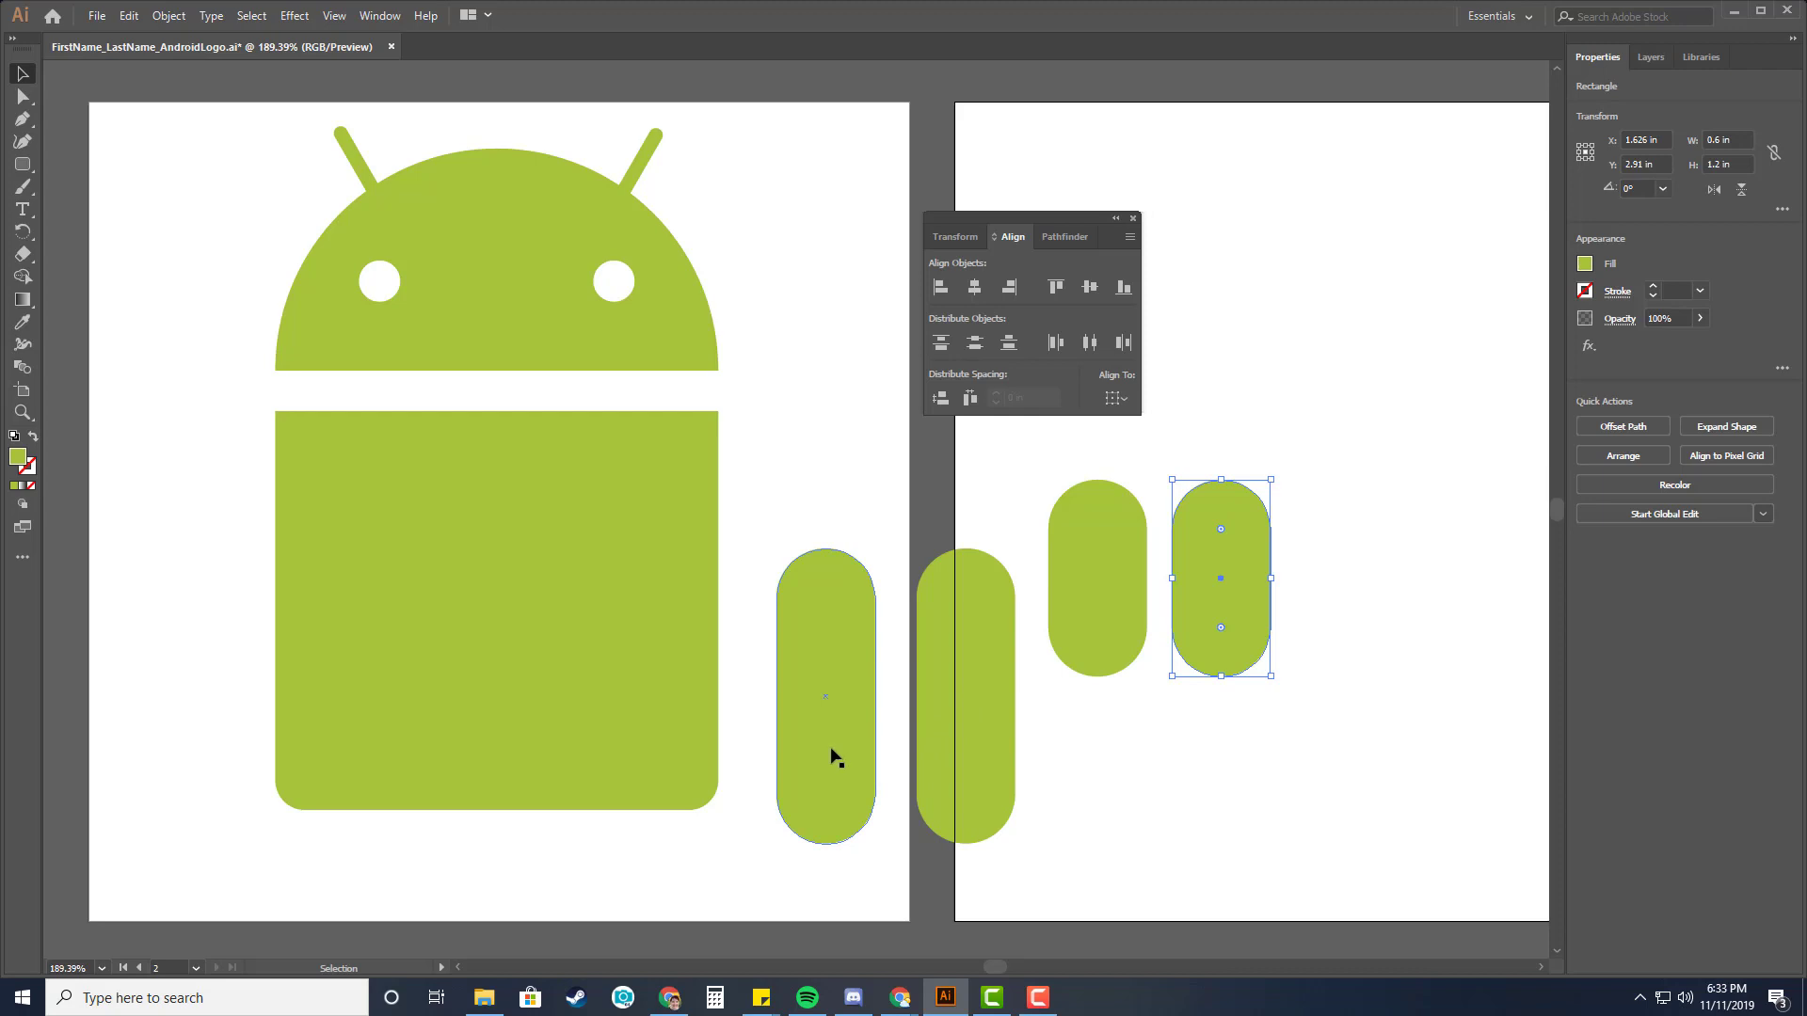
Move the two arms alongside the left and right sides of the body.
left_click_drag(815, 738, 201, 601)
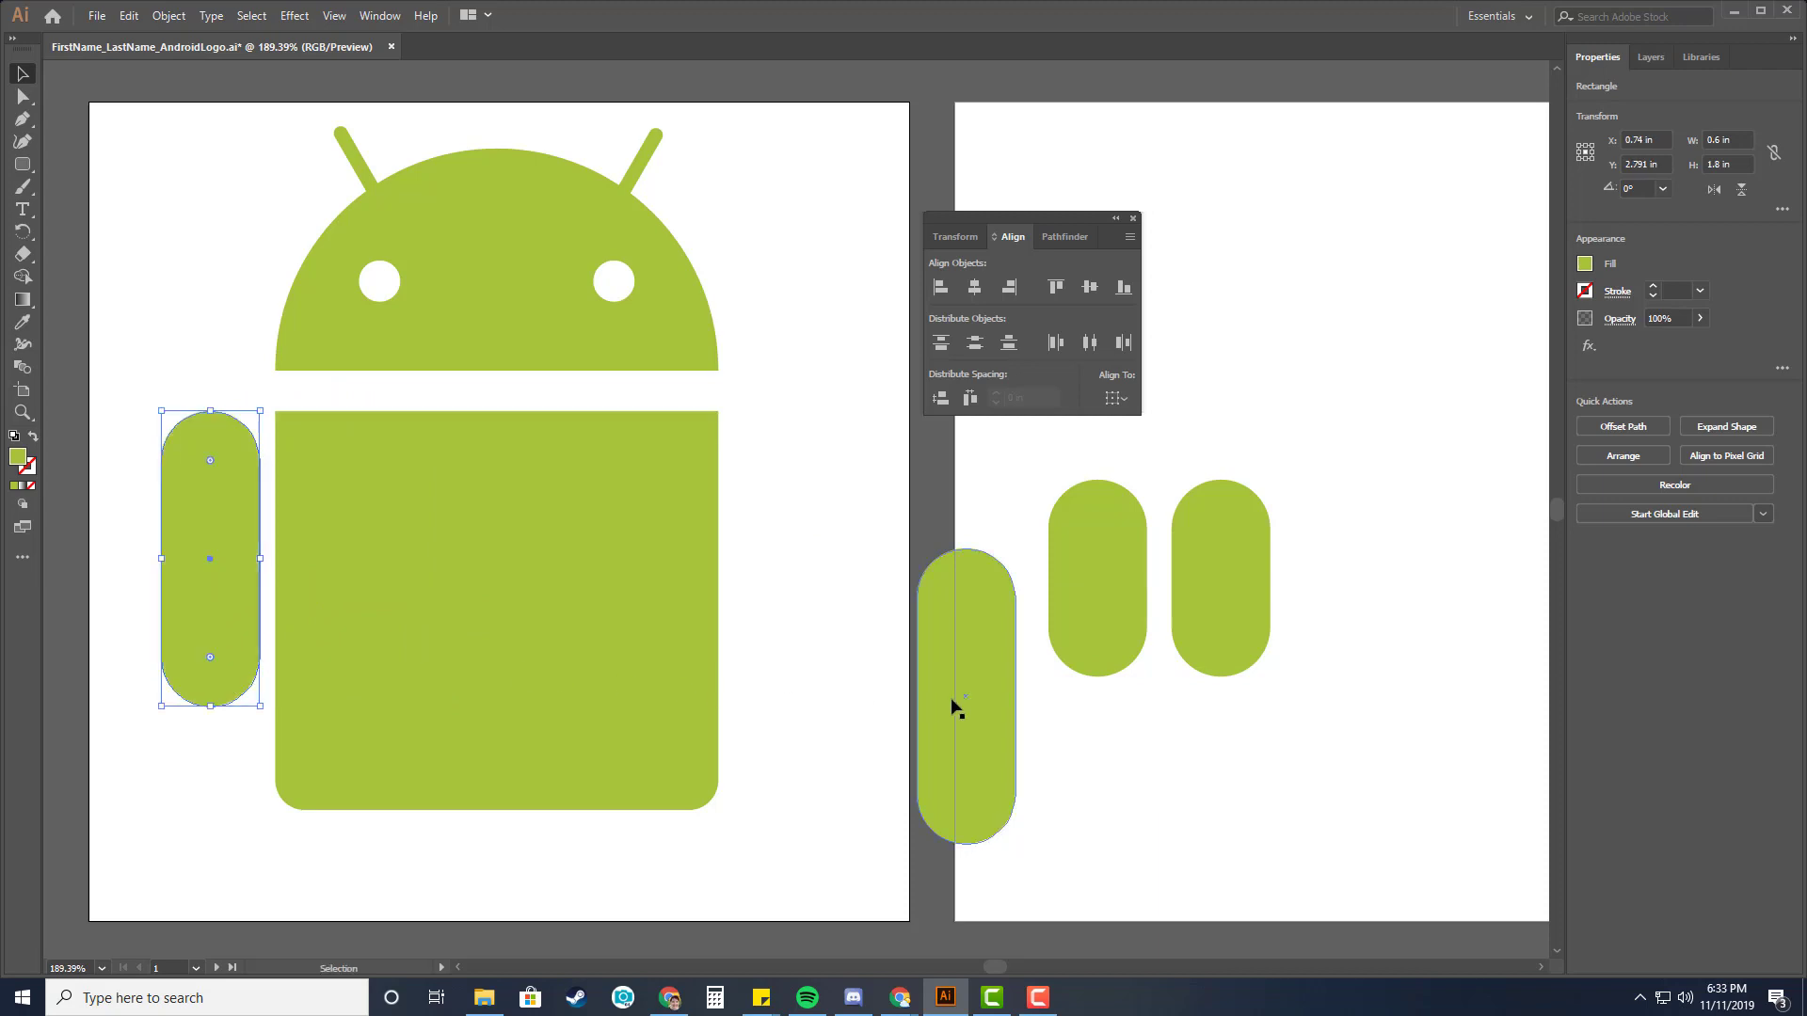
left_click_drag(932, 696, 764, 565)
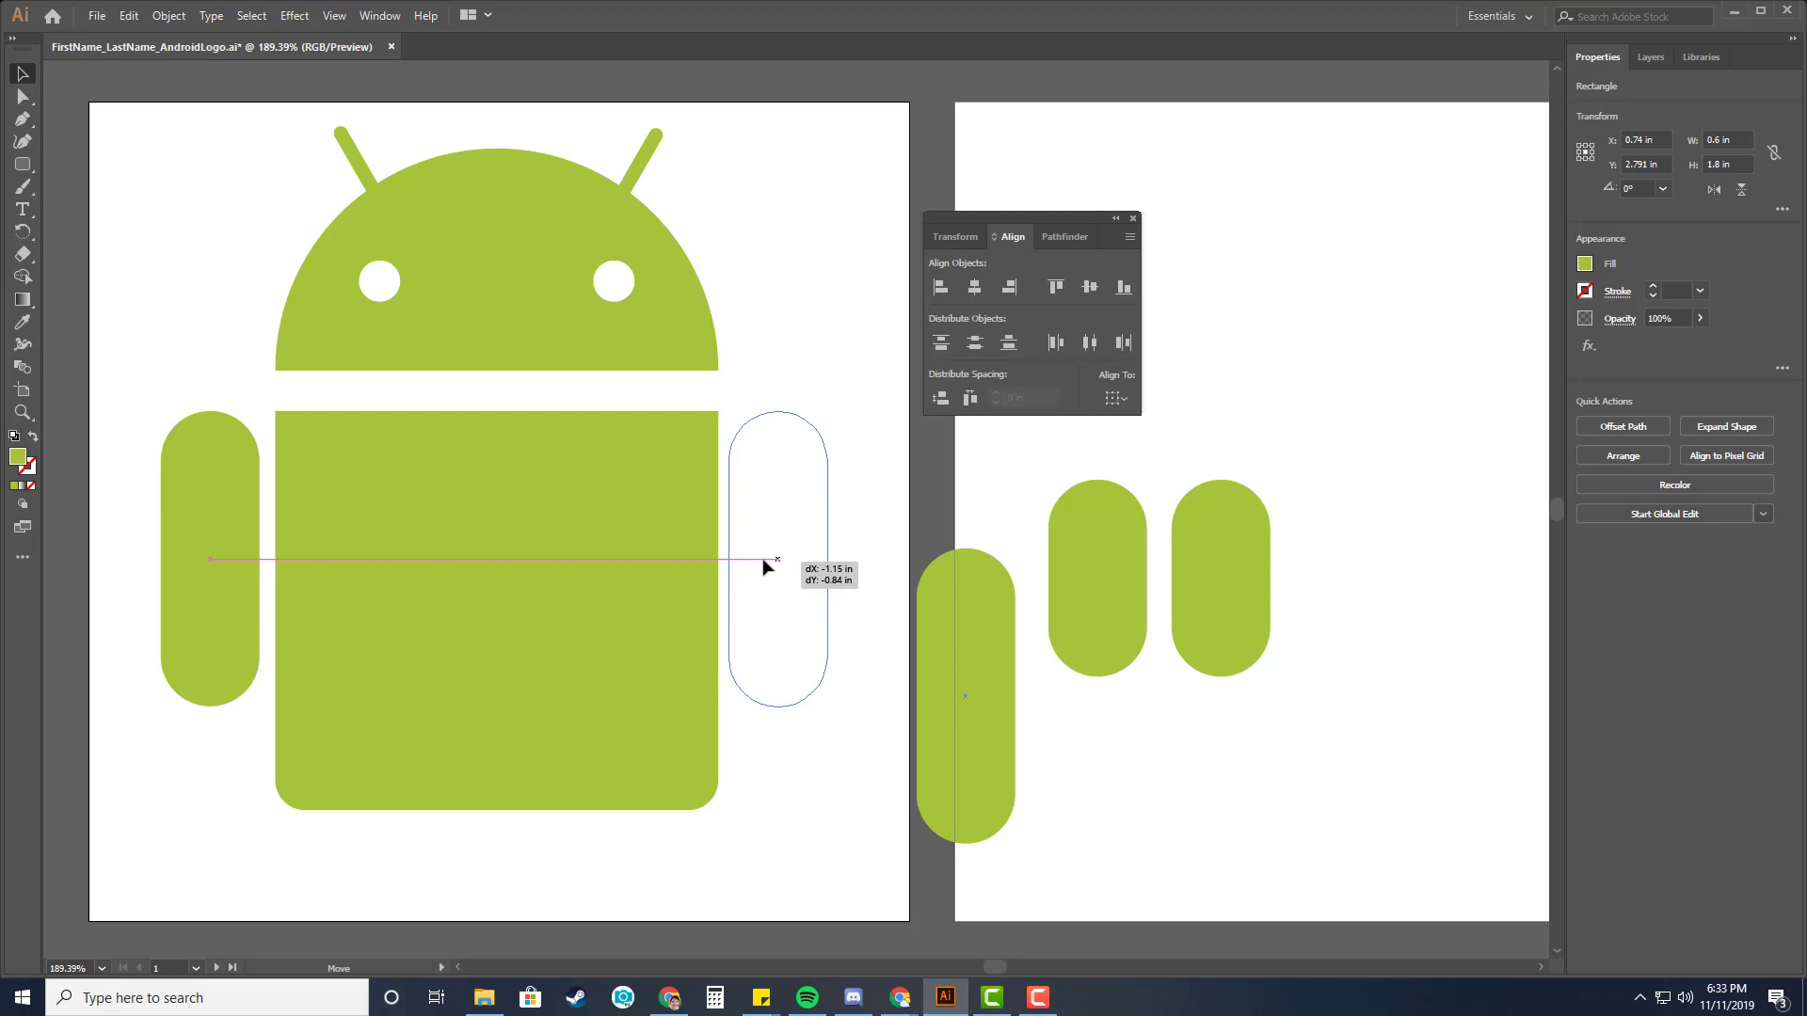
left_click_drag(763, 564, 764, 562)
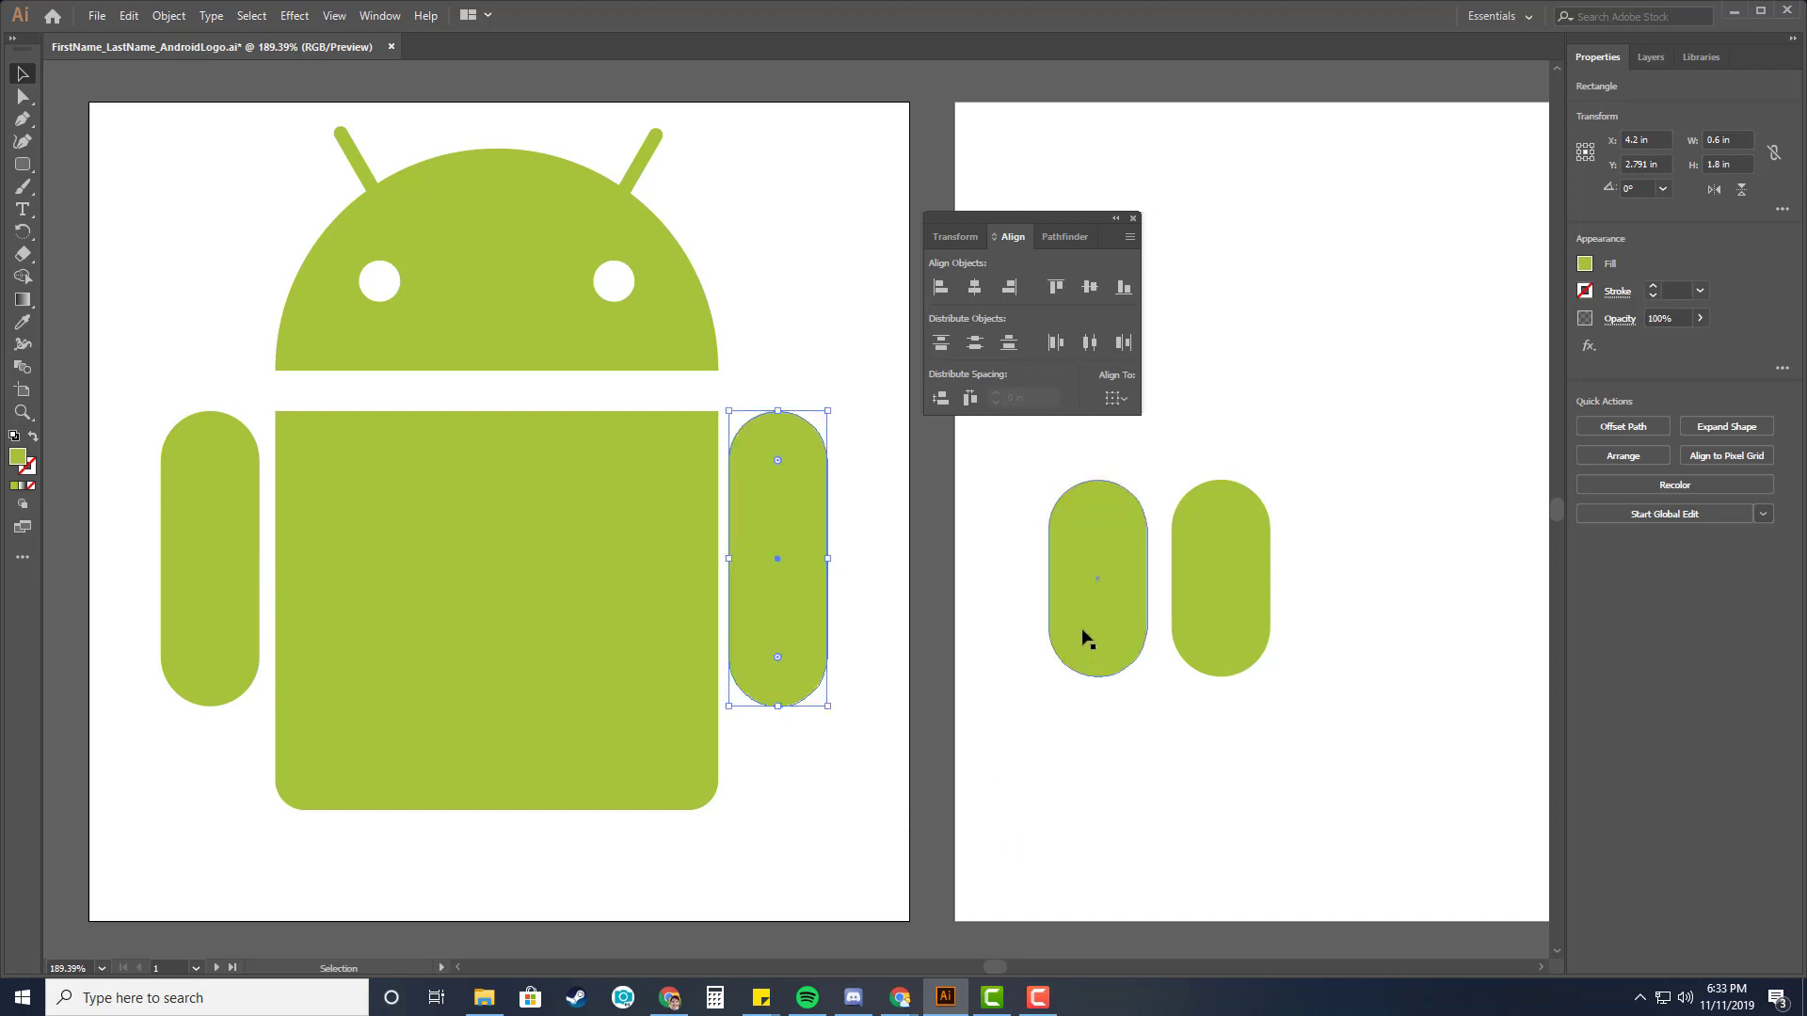
Move one leg beneath the body and nudge it up so it overlaps the body's bottom.
left_click_drag(1088, 640, 408, 877)
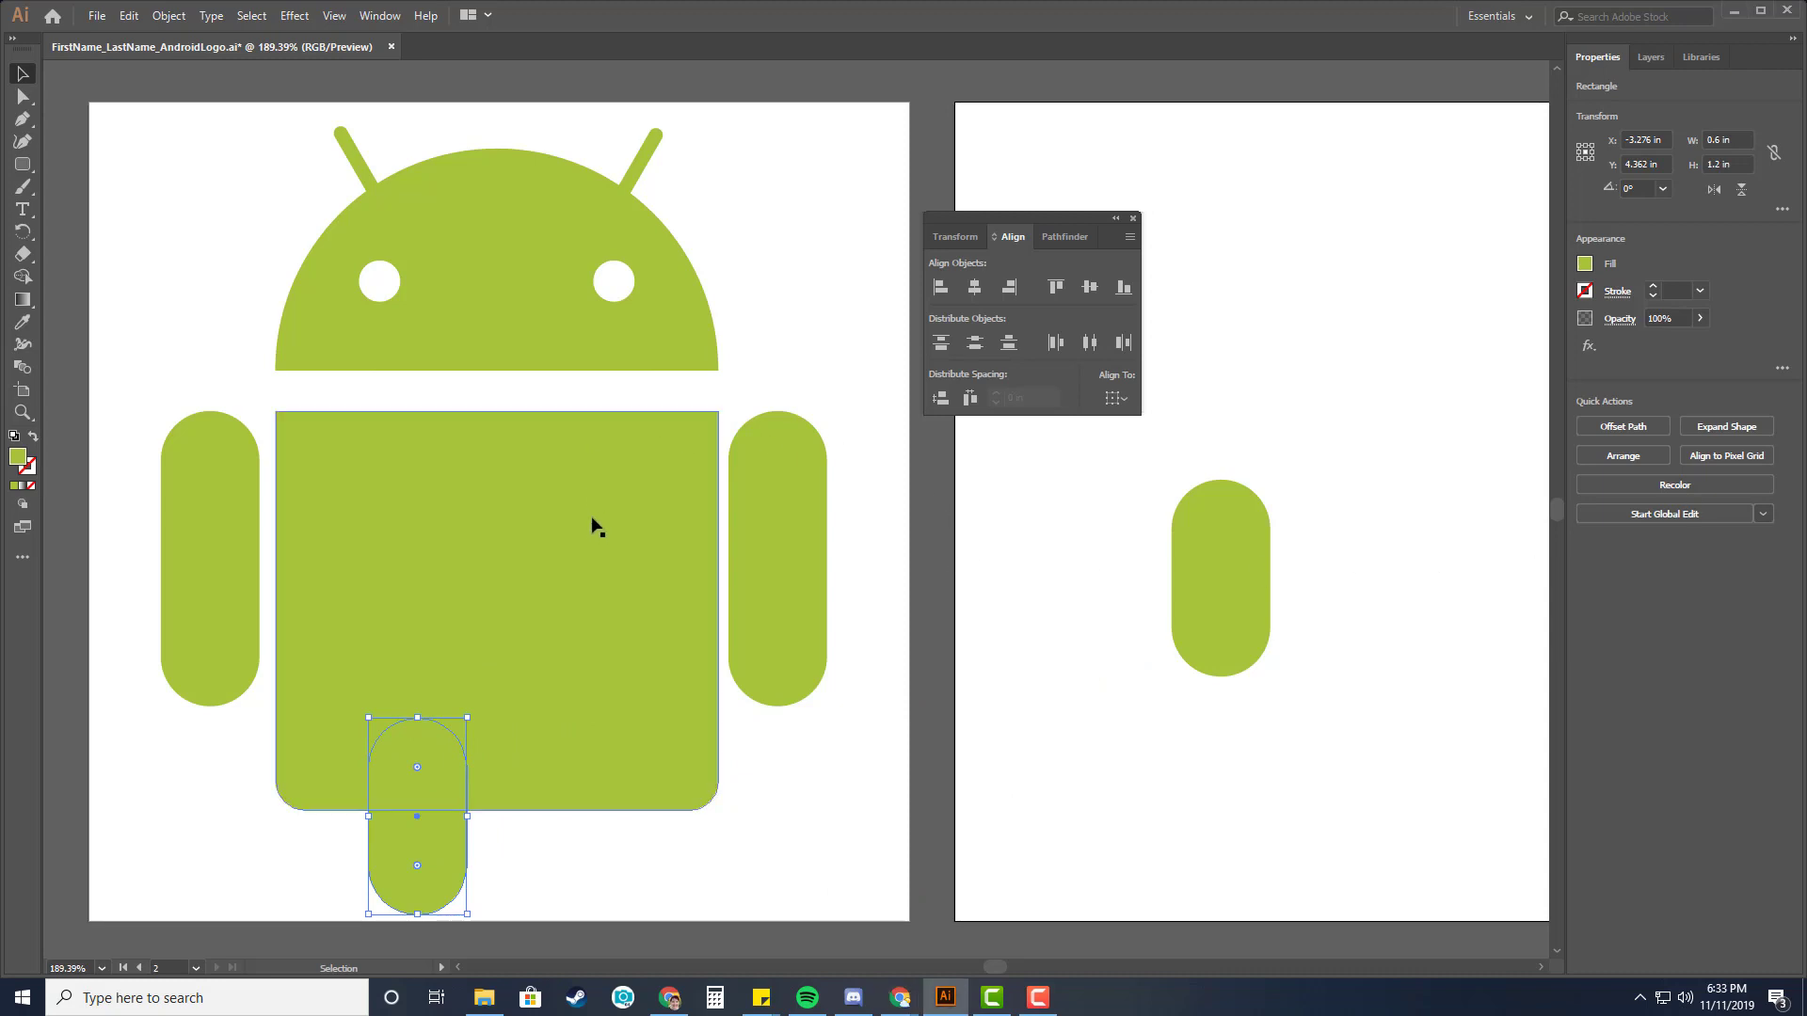
key("Up")
key("Up")
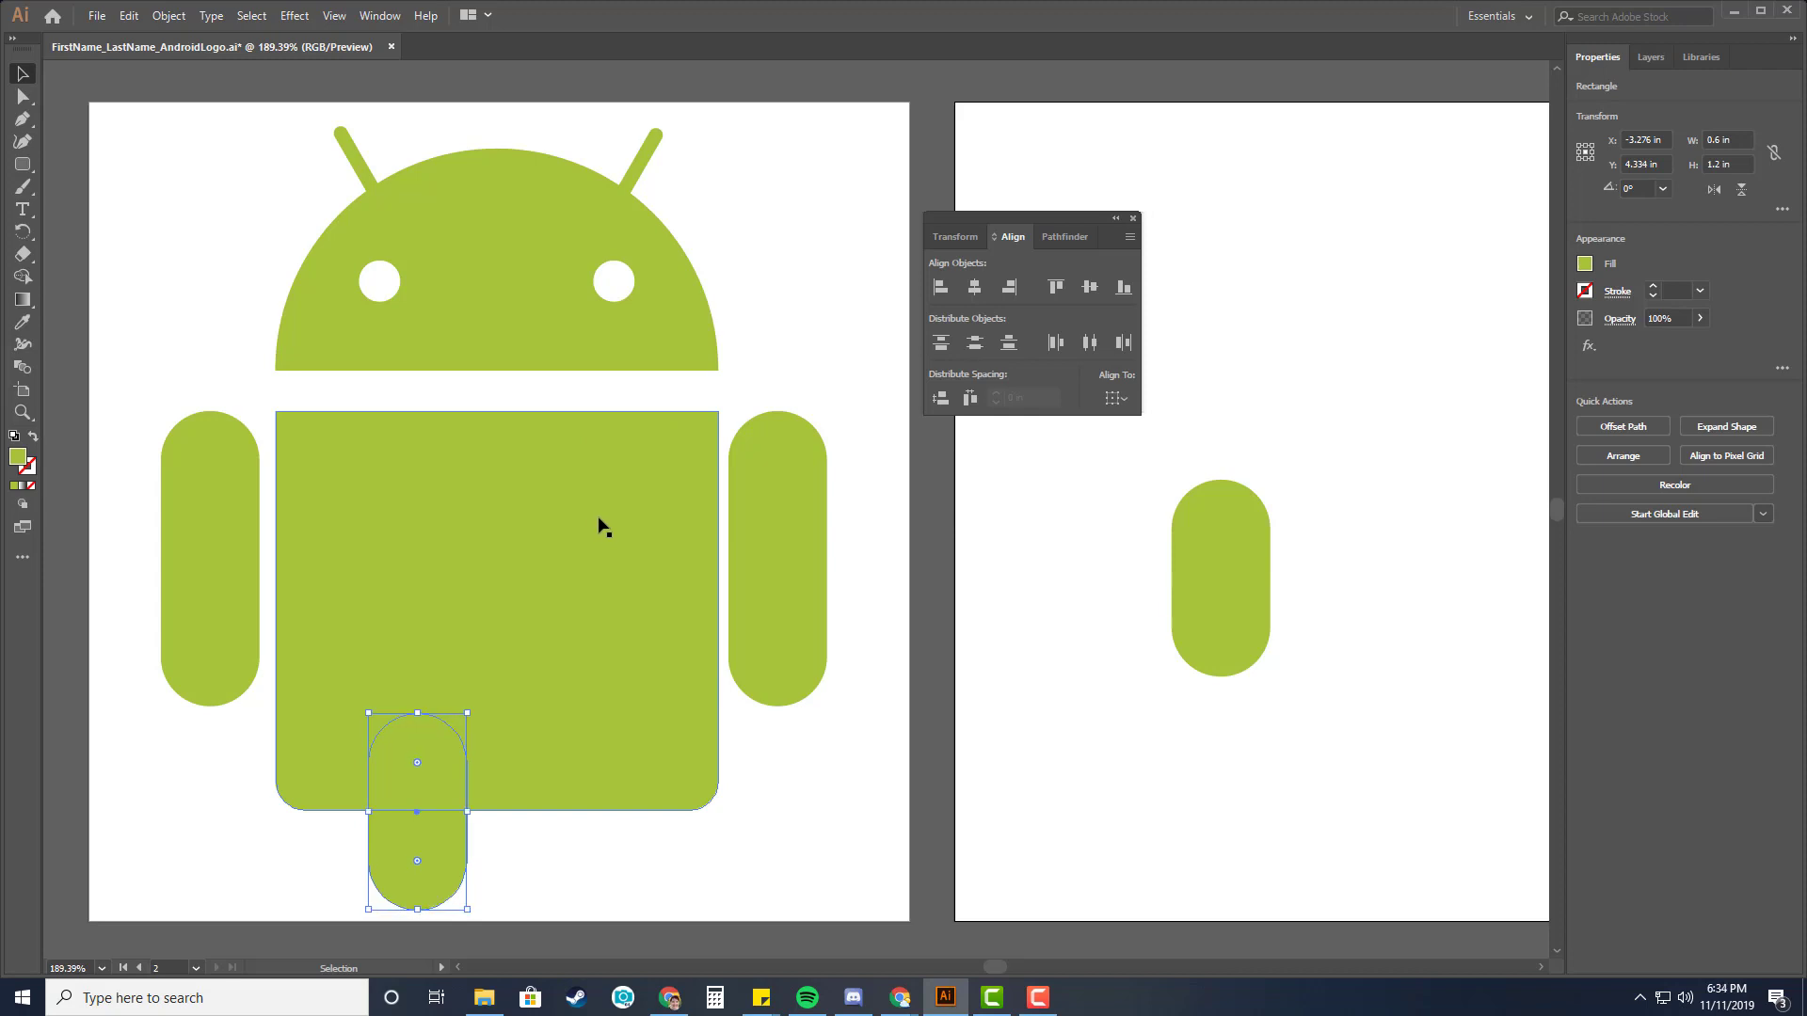
key("Up")
key("Up")
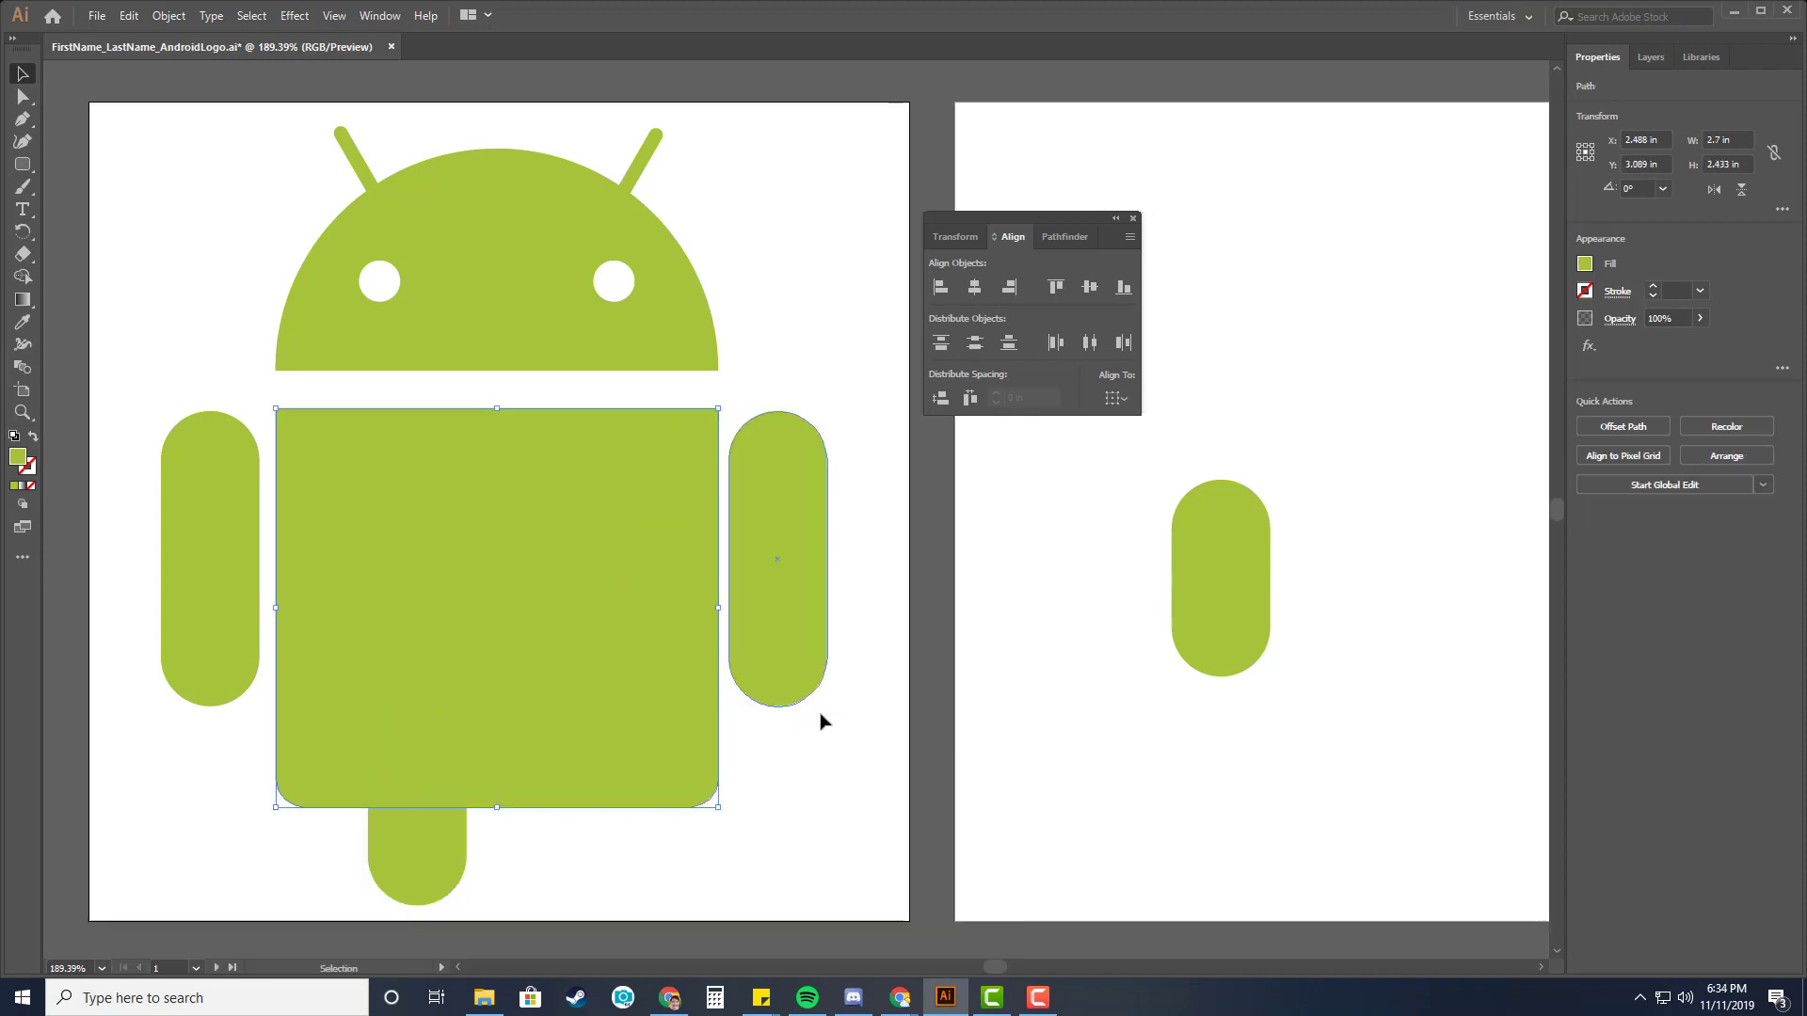
Nudge the body upward slightly, closer to the head.
left_click(518, 574)
key("Up")
key("Up")
key("Up")
key("Up")
key("Up")
key("Up")
key("Up")
key("Up")
key("Up")
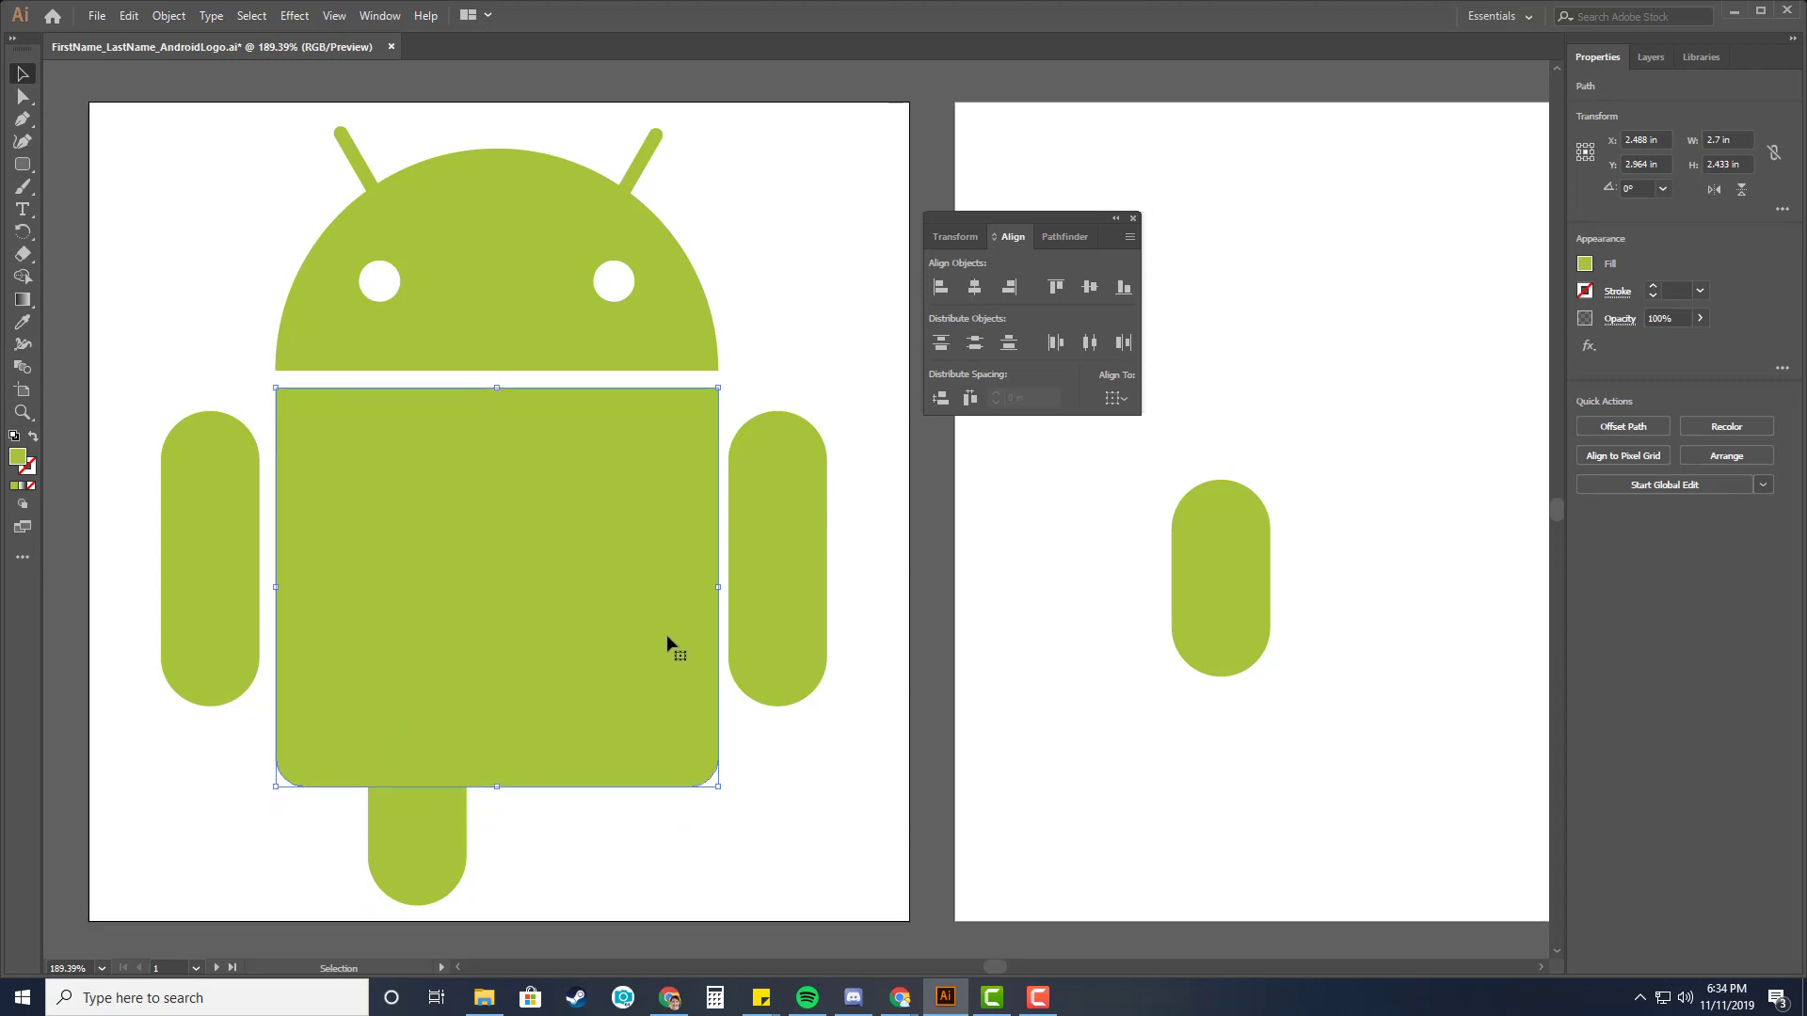
Raise both arms slightly so their tops line up with the top of the body.
left_click(868, 701)
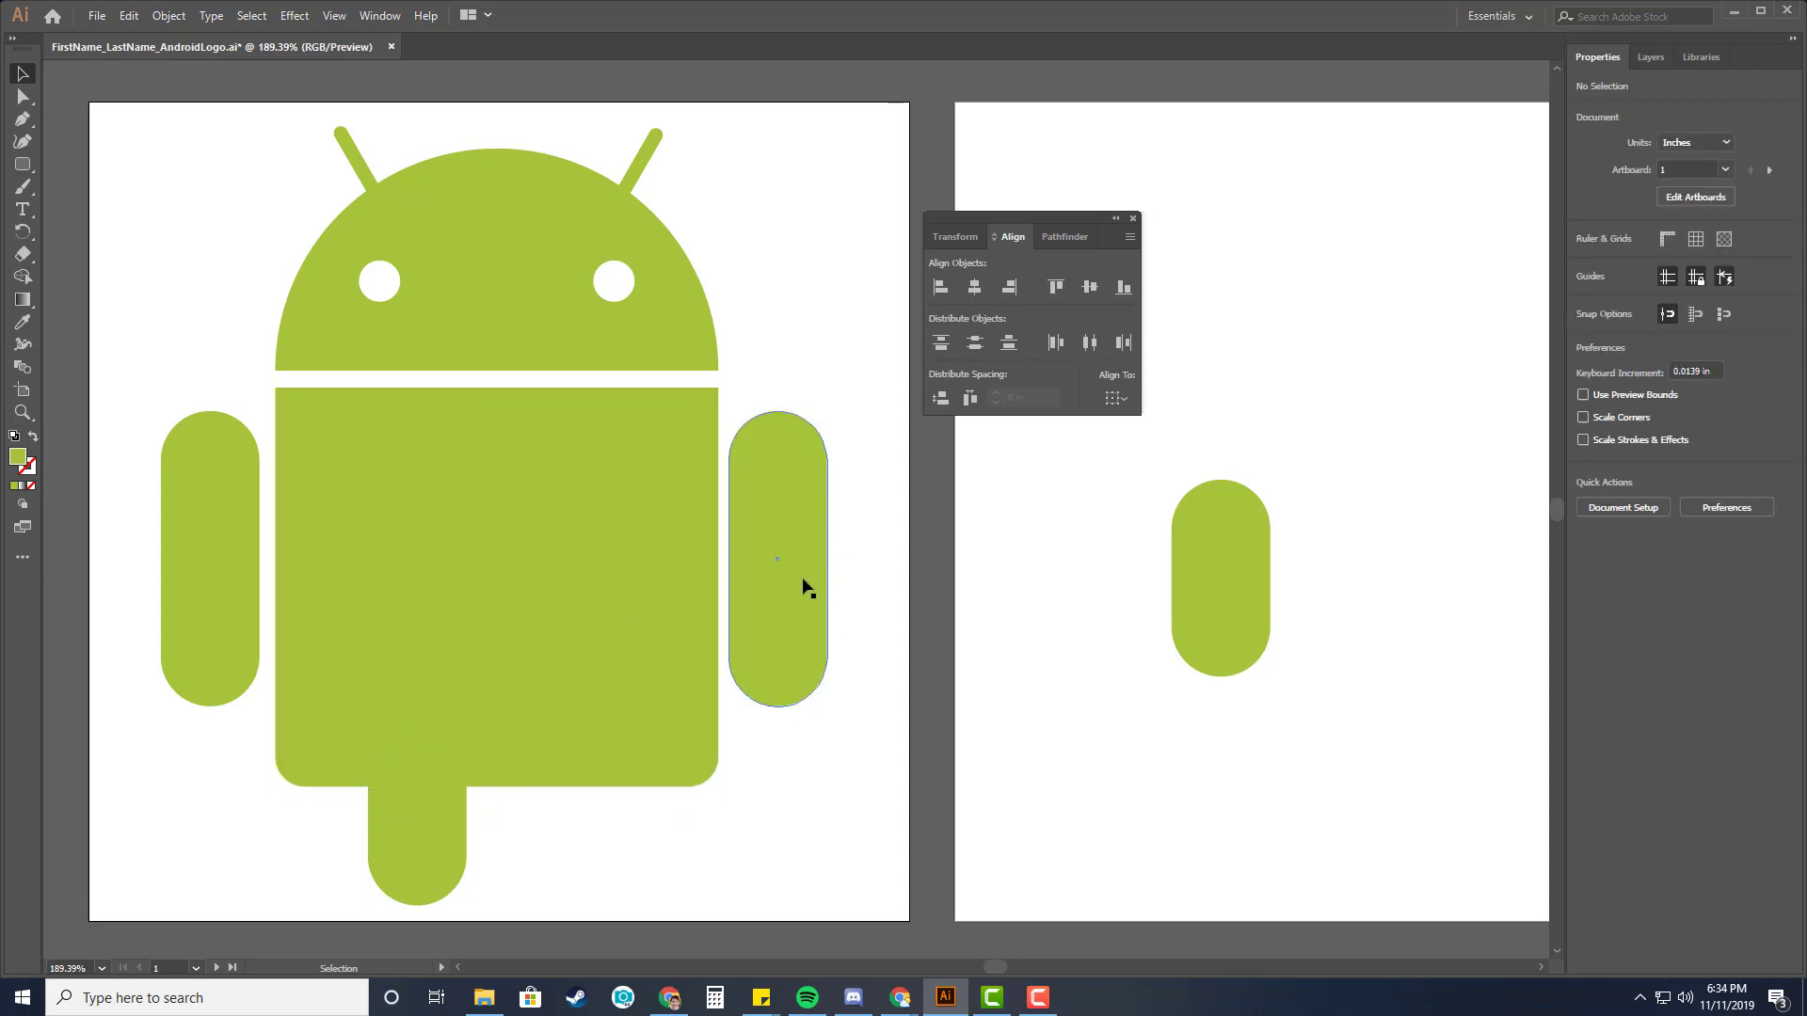
left_click_drag(807, 588, 800, 554)
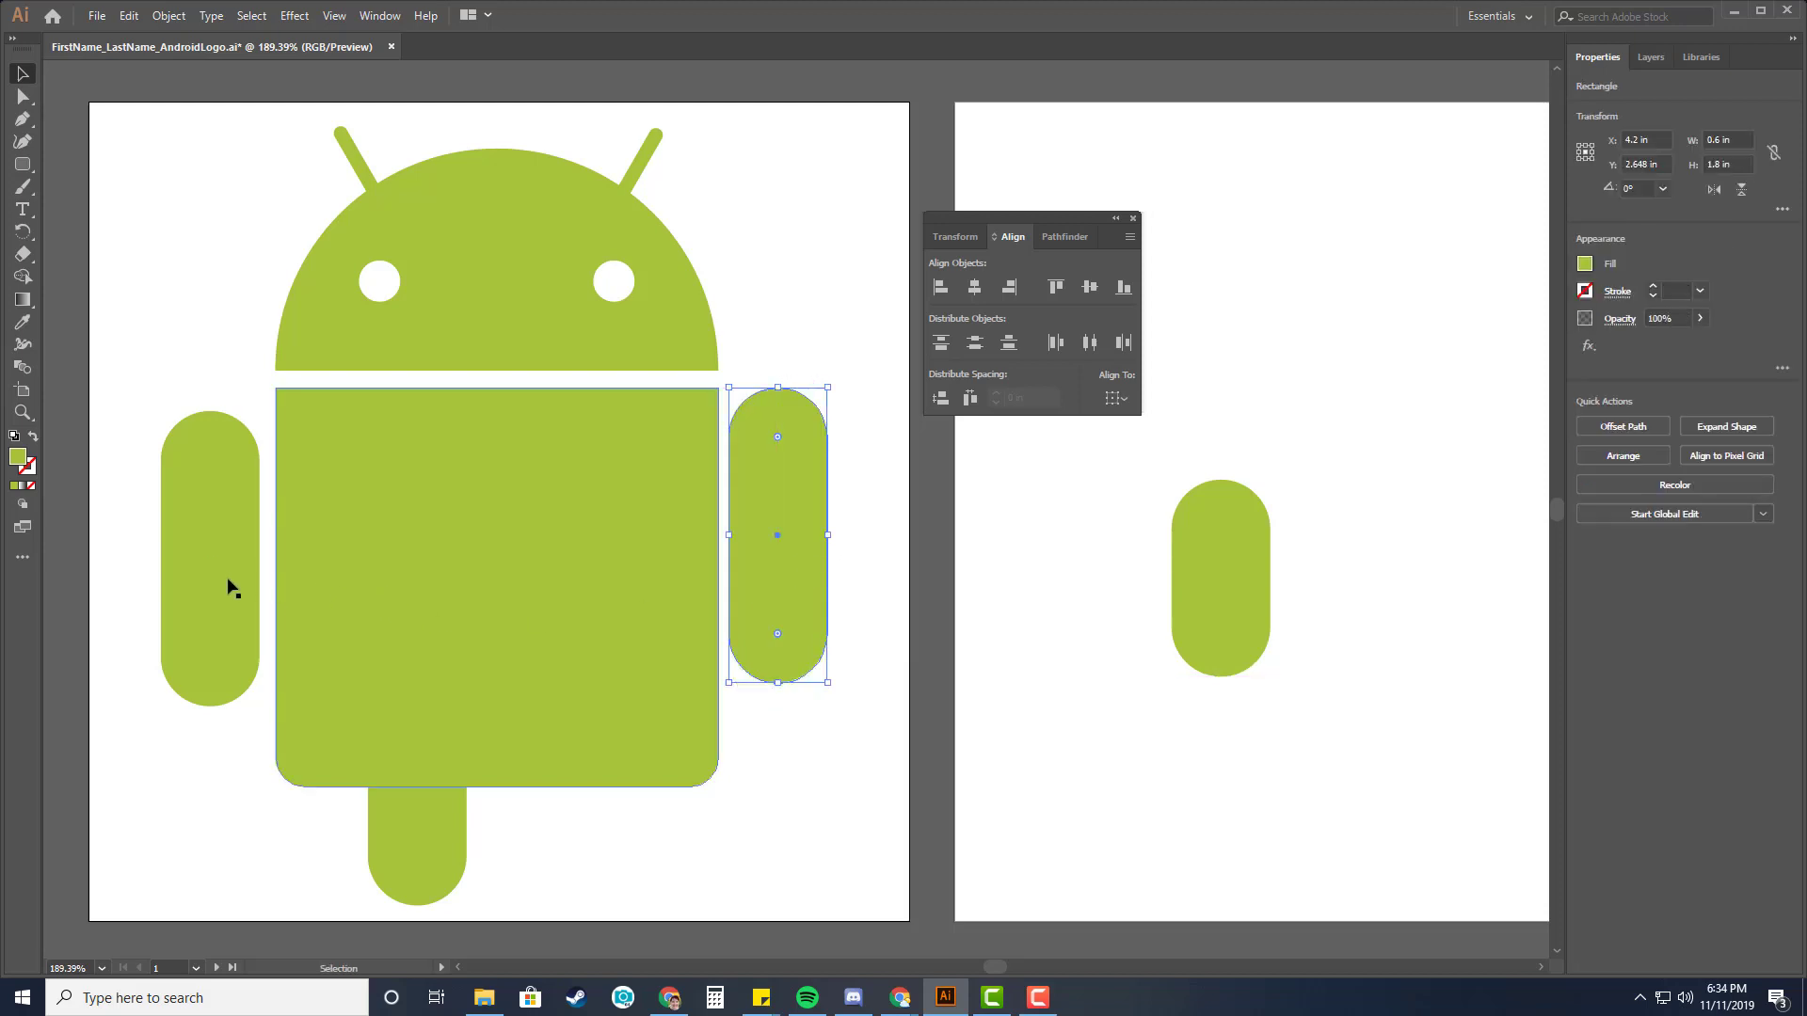
left_click_drag(229, 581, 213, 545)
left_click(806, 748)
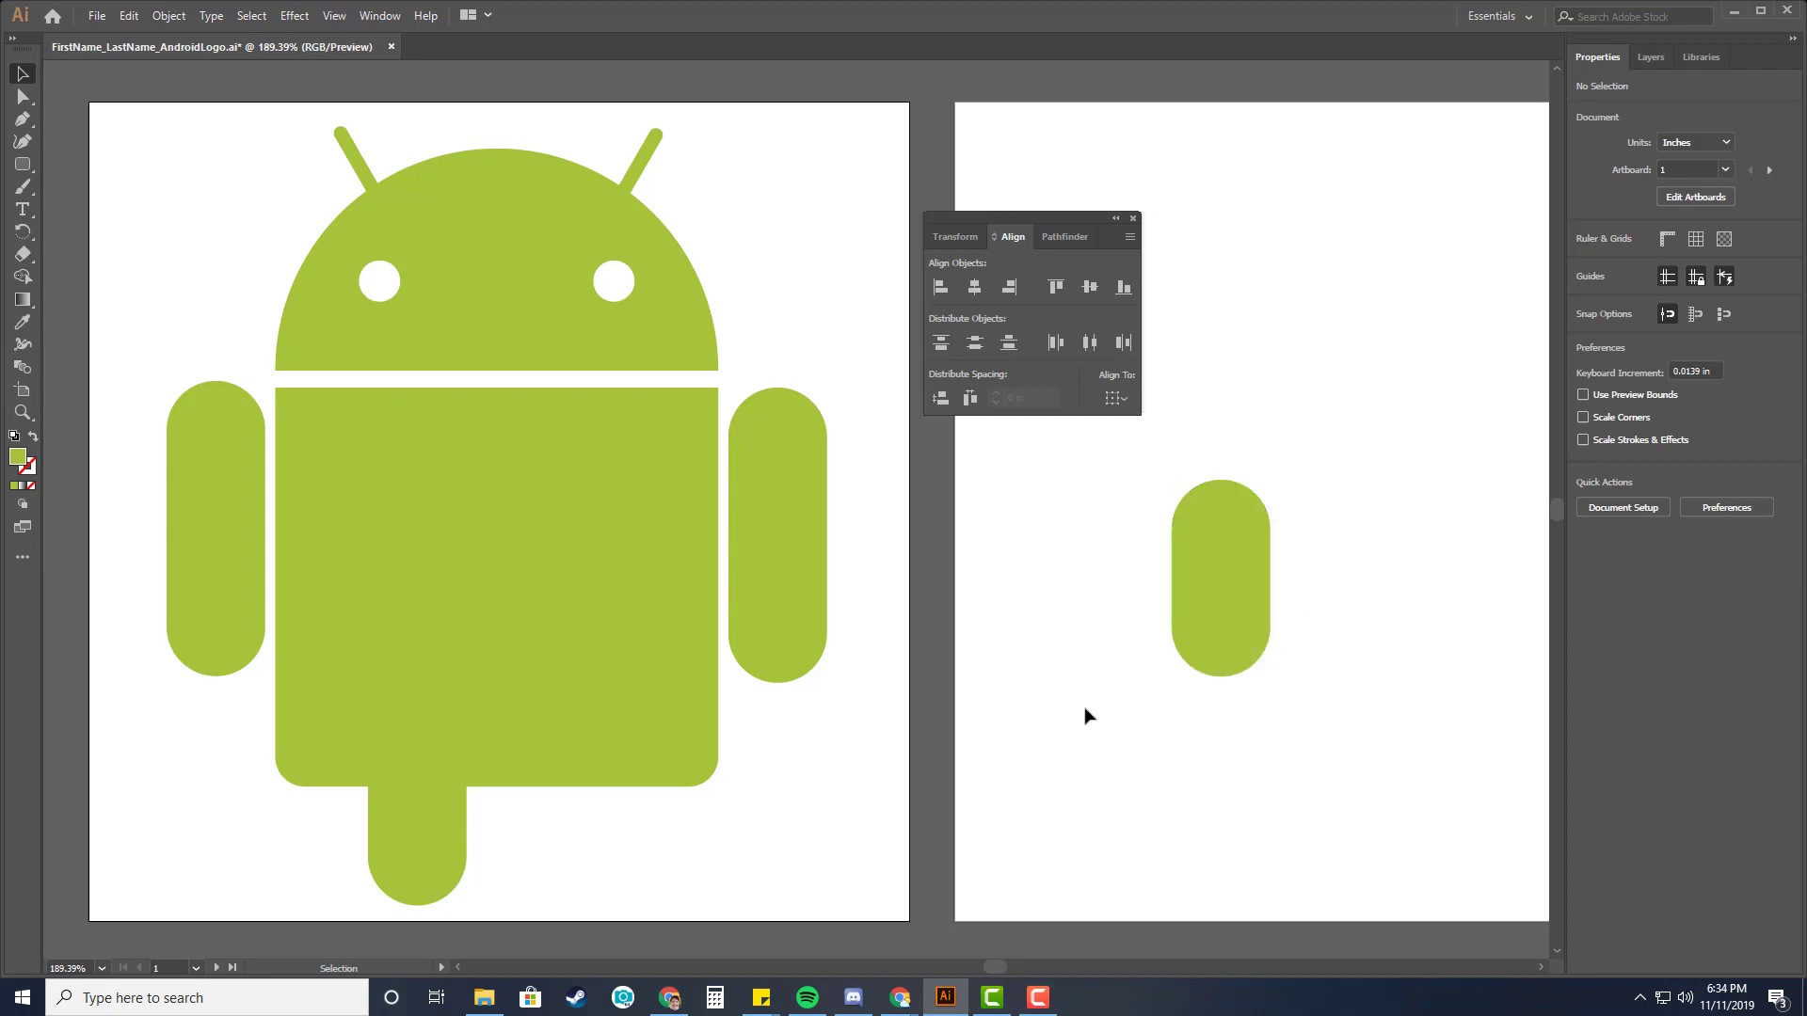
Place the second leg beneath the body and space the two legs evenly under it.
left_click_drag(1226, 629, 587, 858)
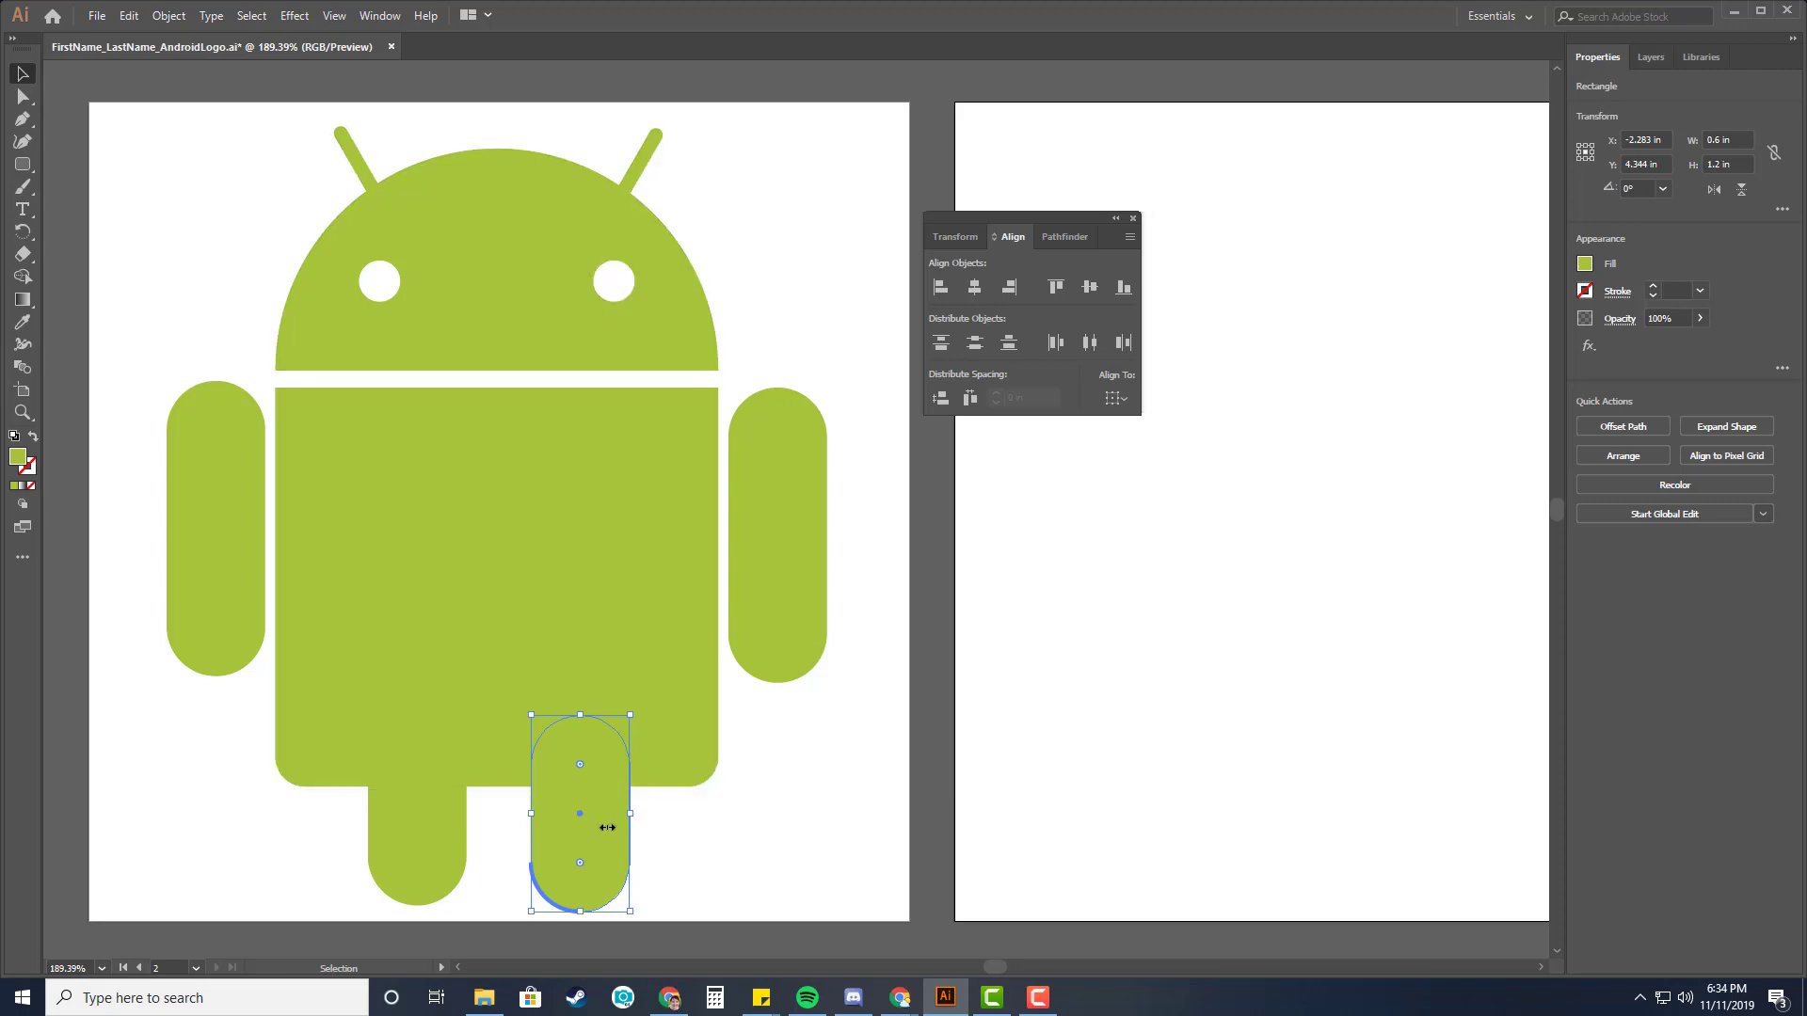
left_click(1033, 806)
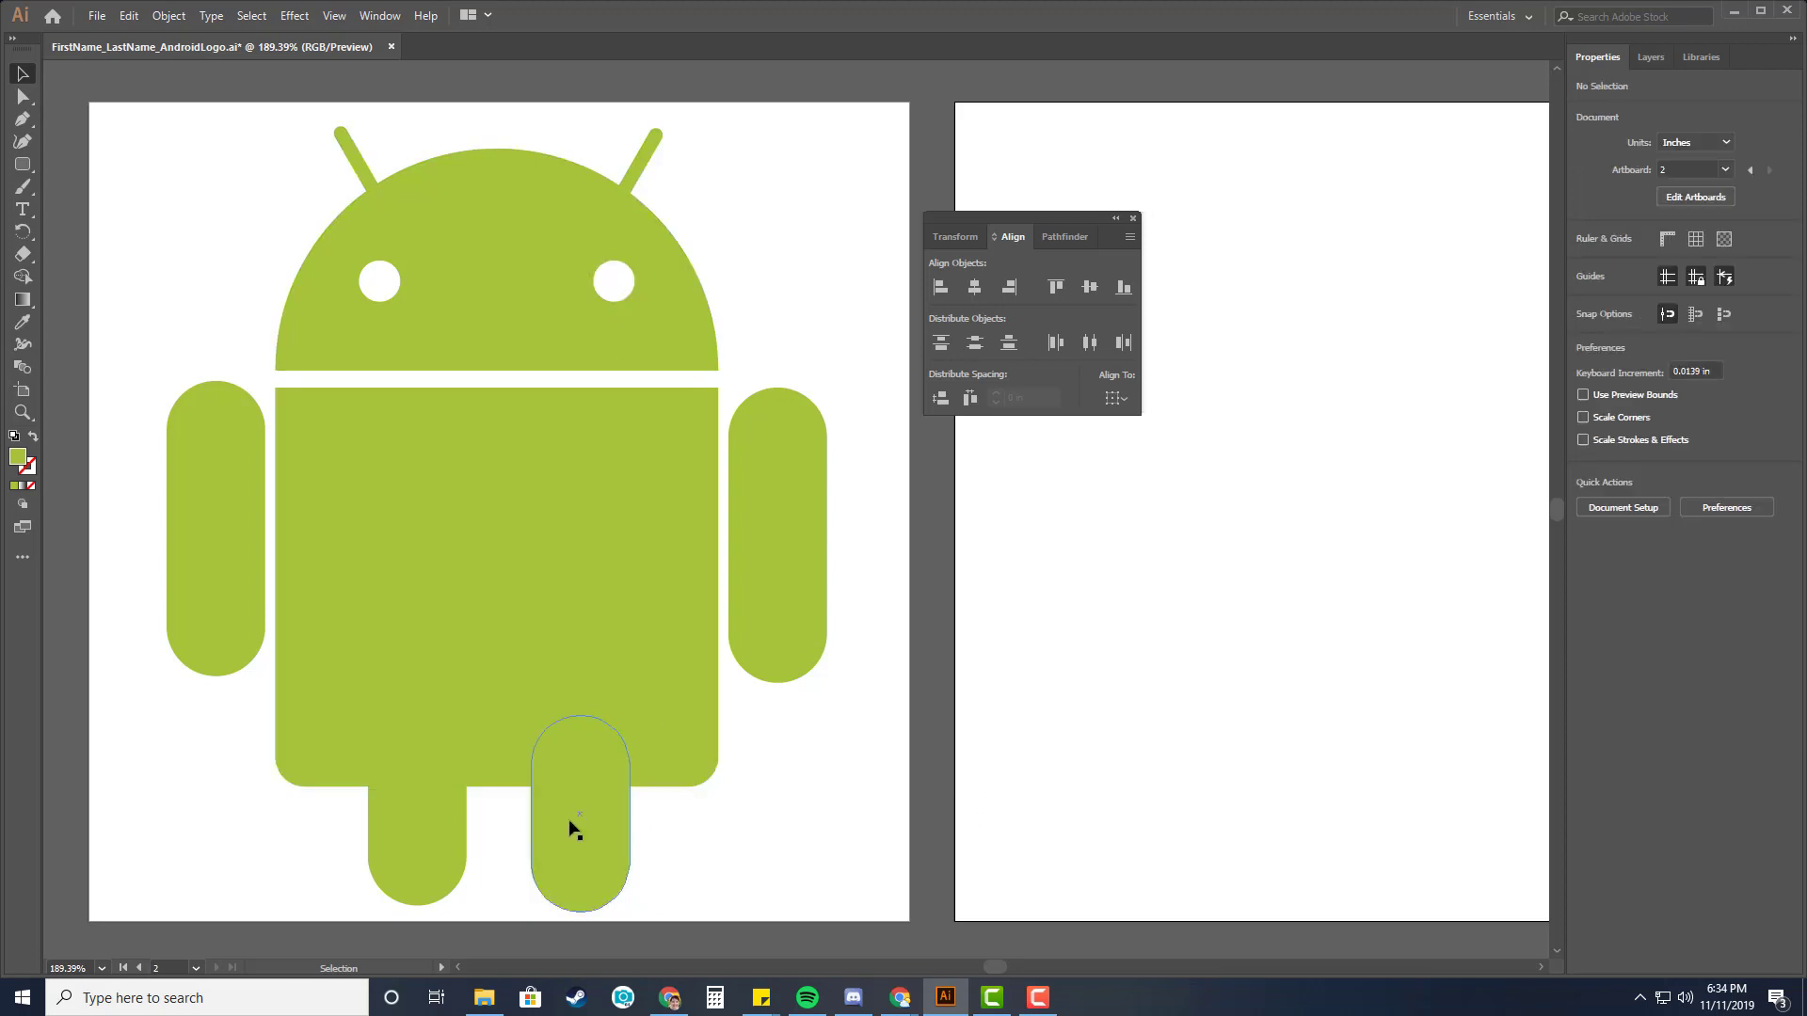
left_click_drag(570, 822, 600, 816)
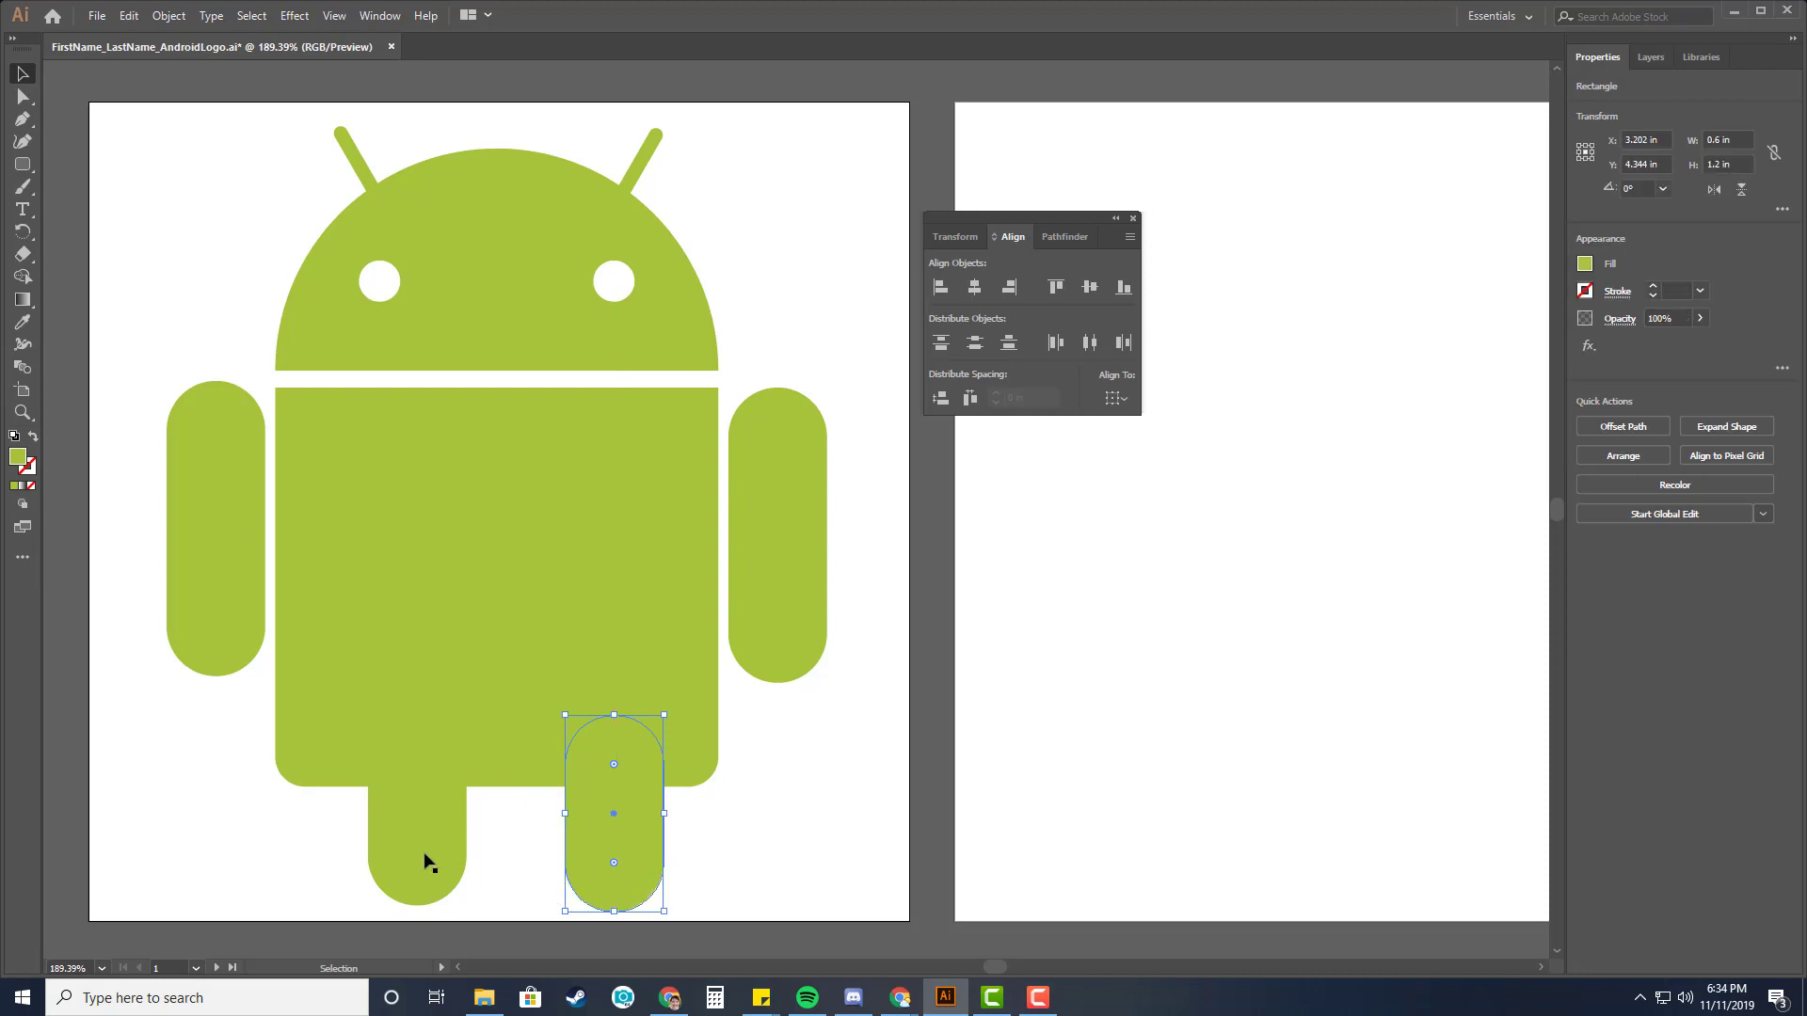
mouse_move(420, 837)
left_mouse_down()
mouse_move(391, 839)
mouse_move(408, 828)
left_mouse_up()
left_click(796, 865)
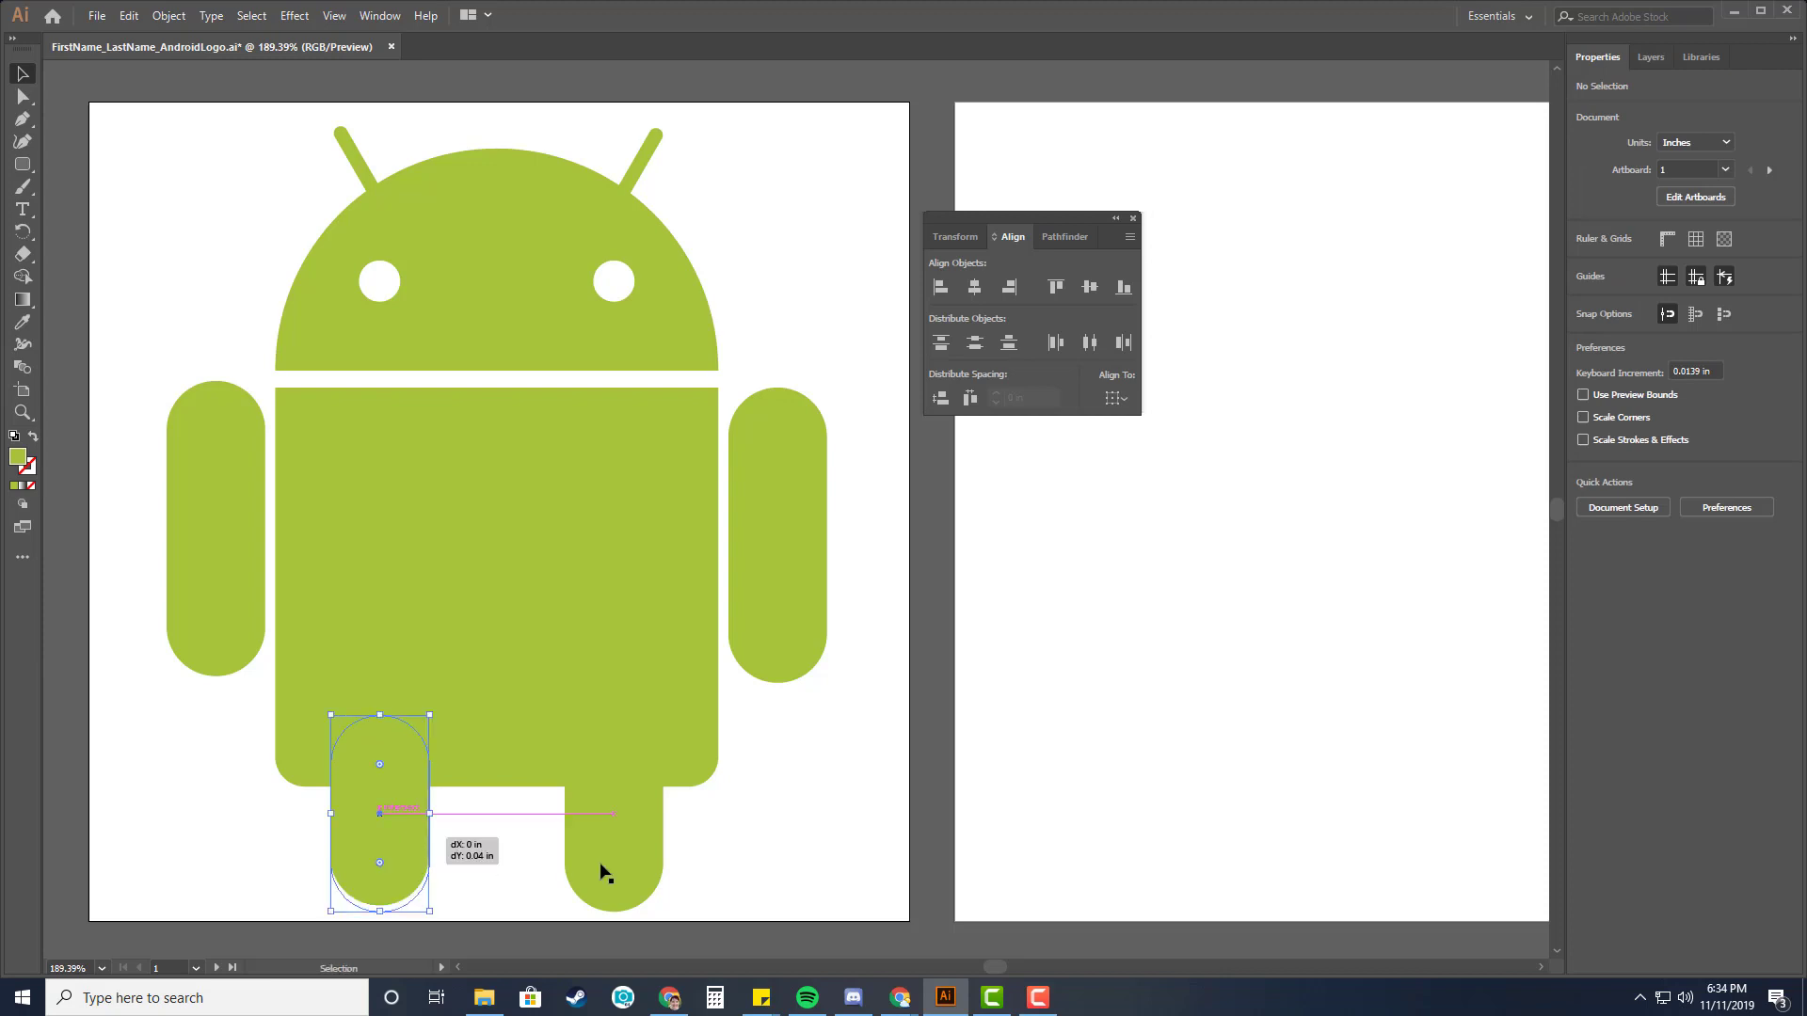
left_click(734, 857)
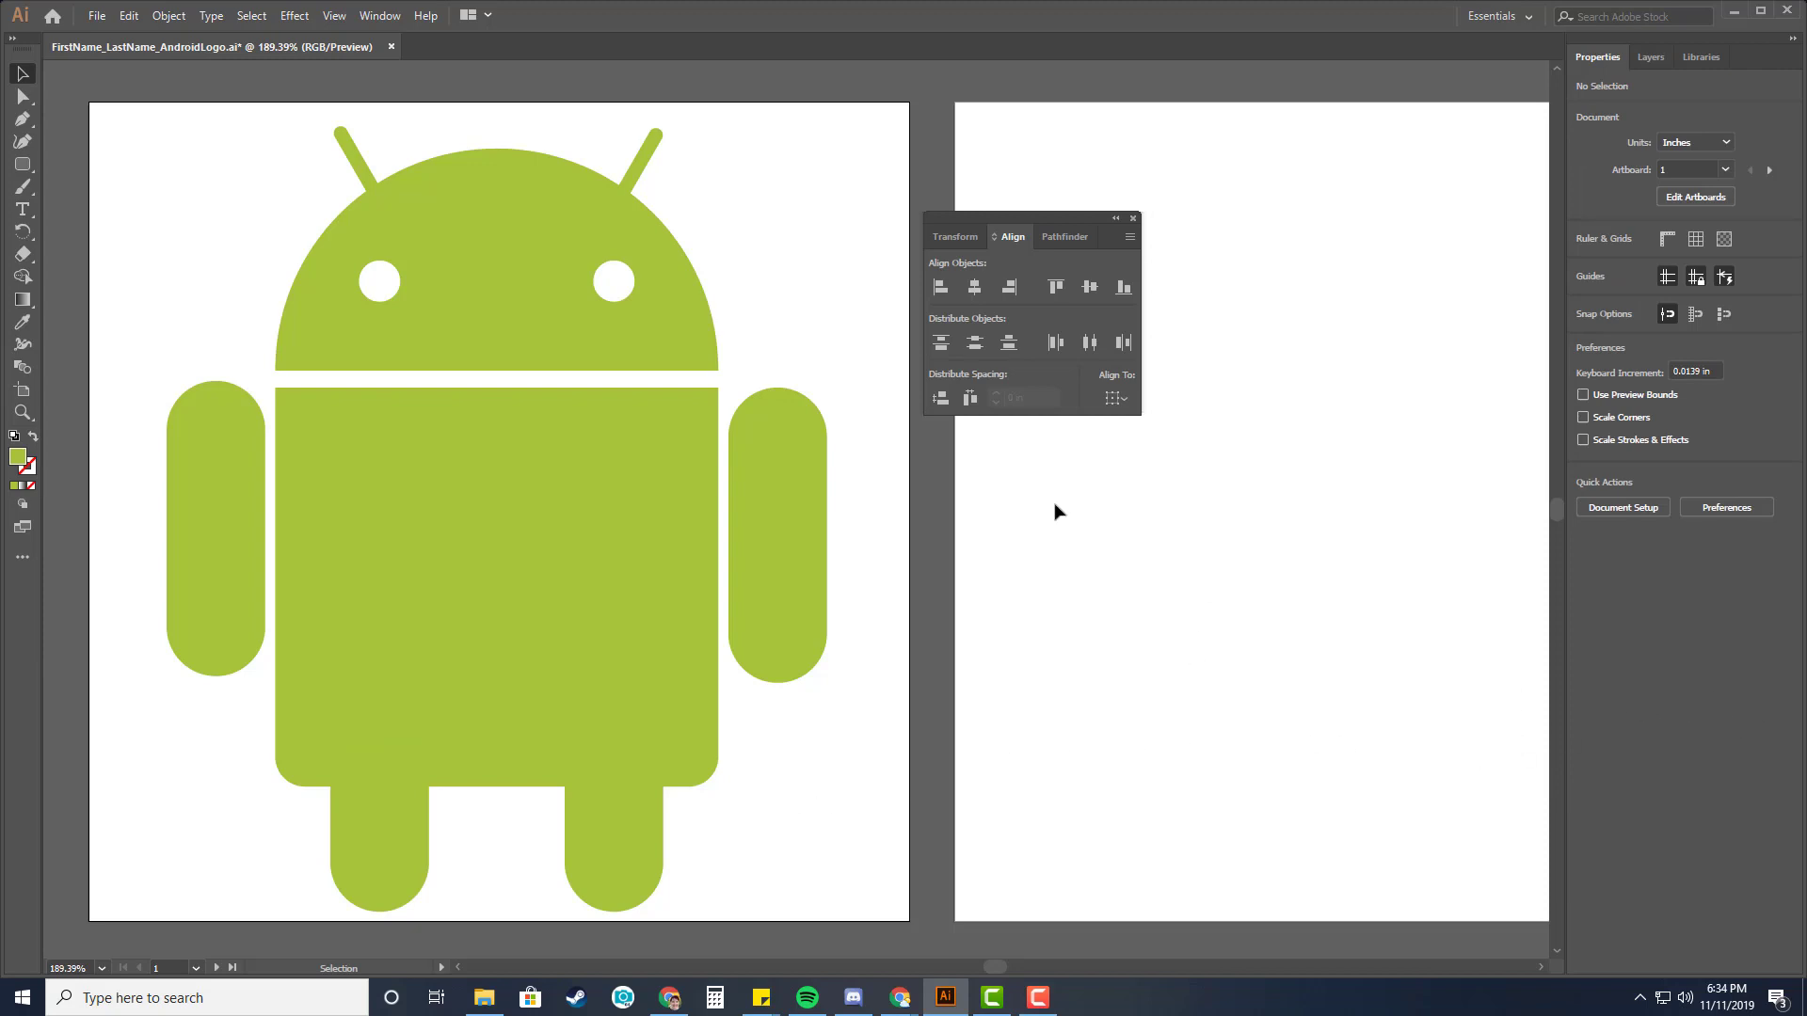
Select the body and both legs and unite them into one shape with Pathfinder.
left_click(569, 611)
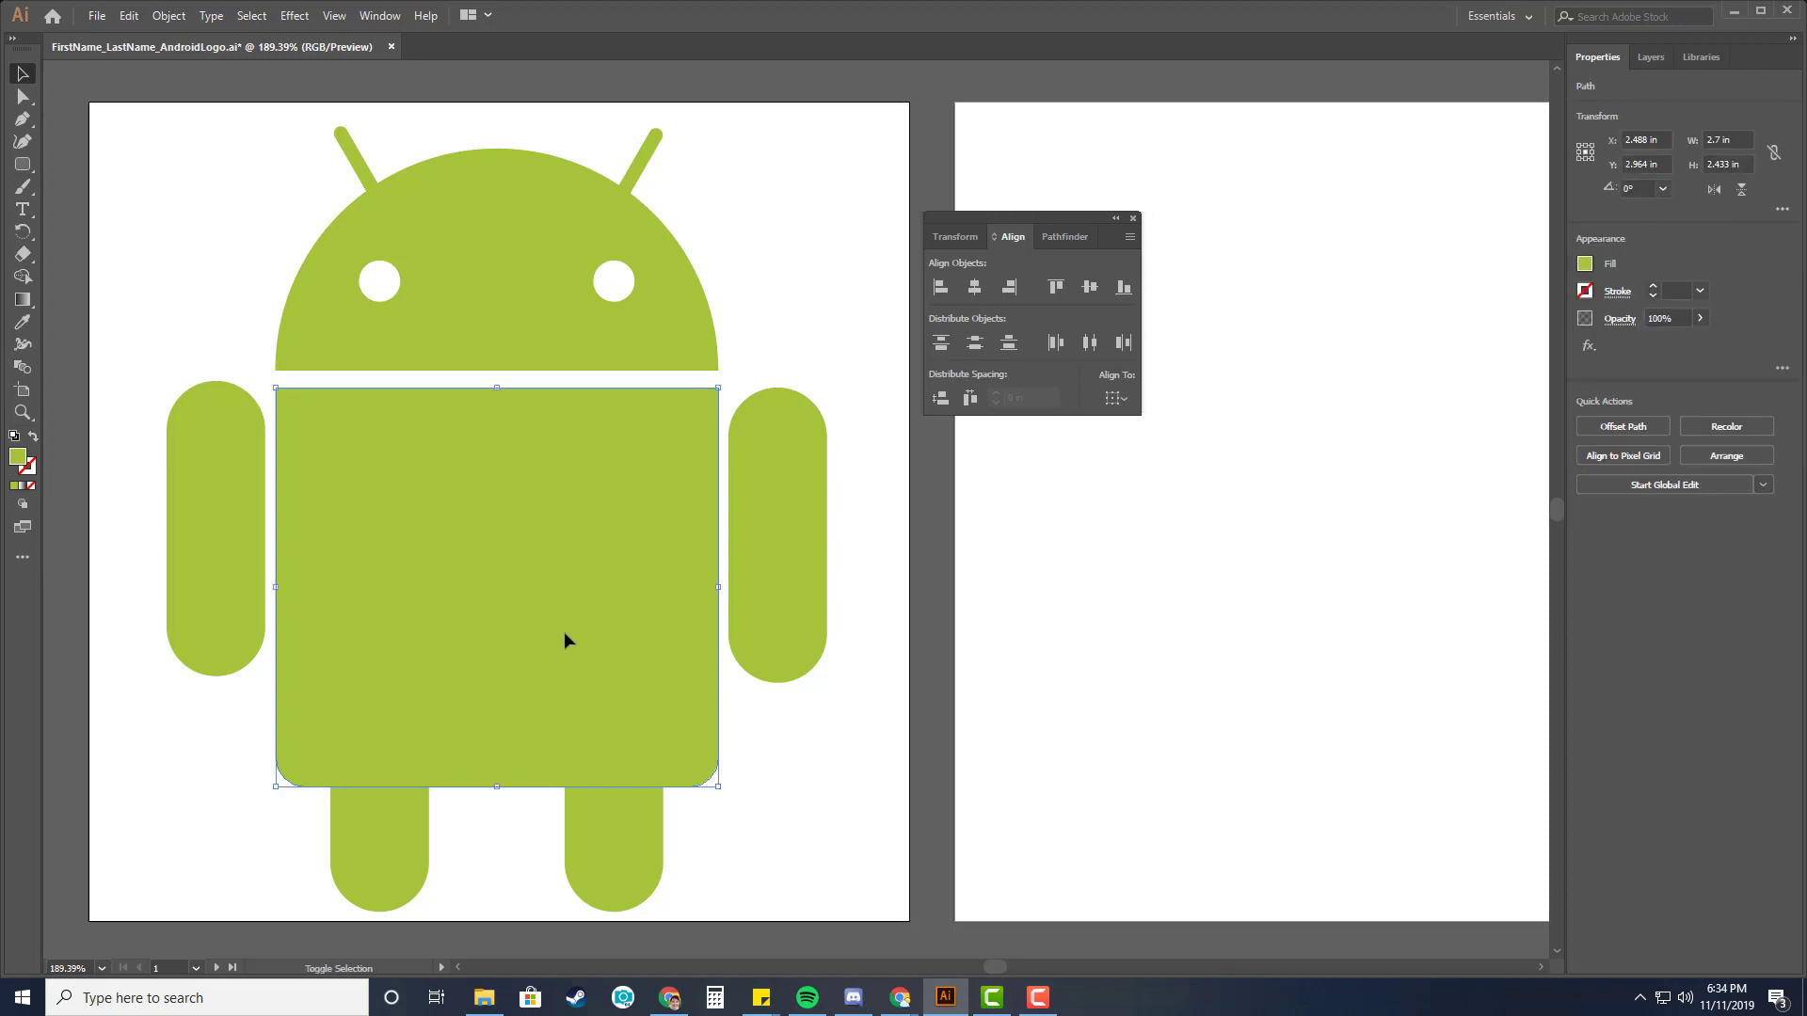
left_click(390, 828, "shift")
left_click(626, 851, "shift")
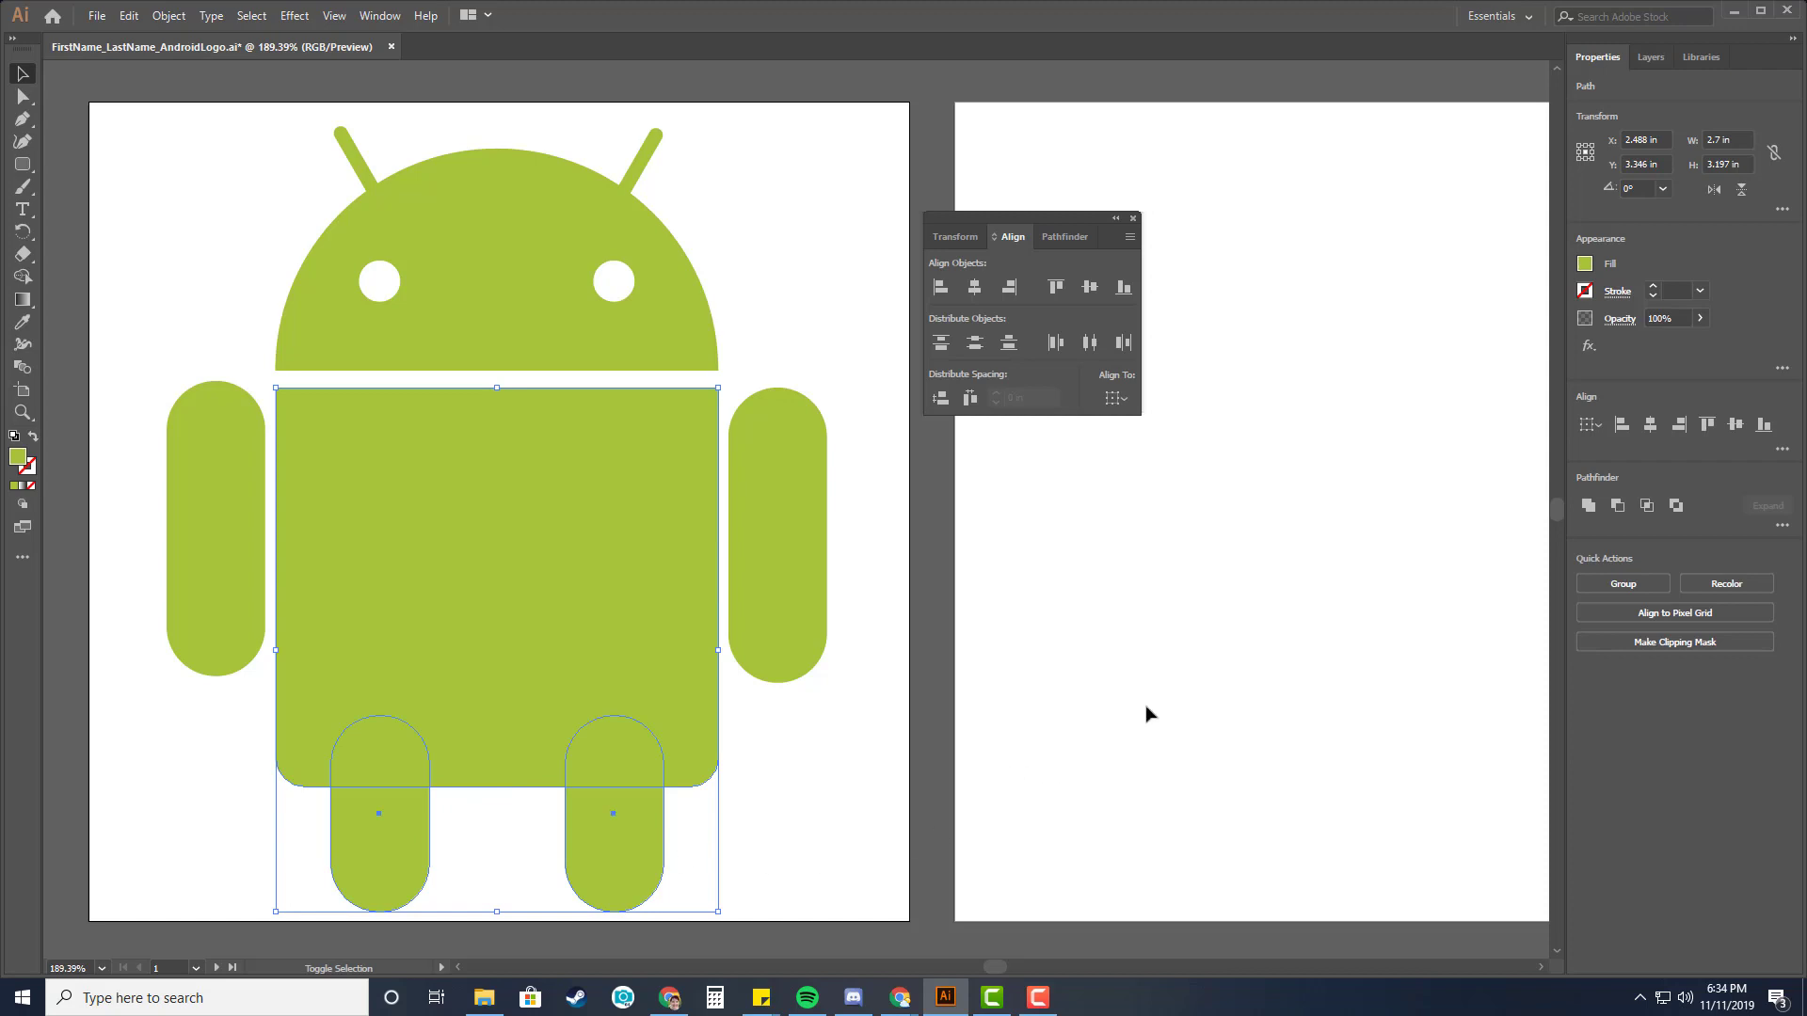
left_click(1056, 238)
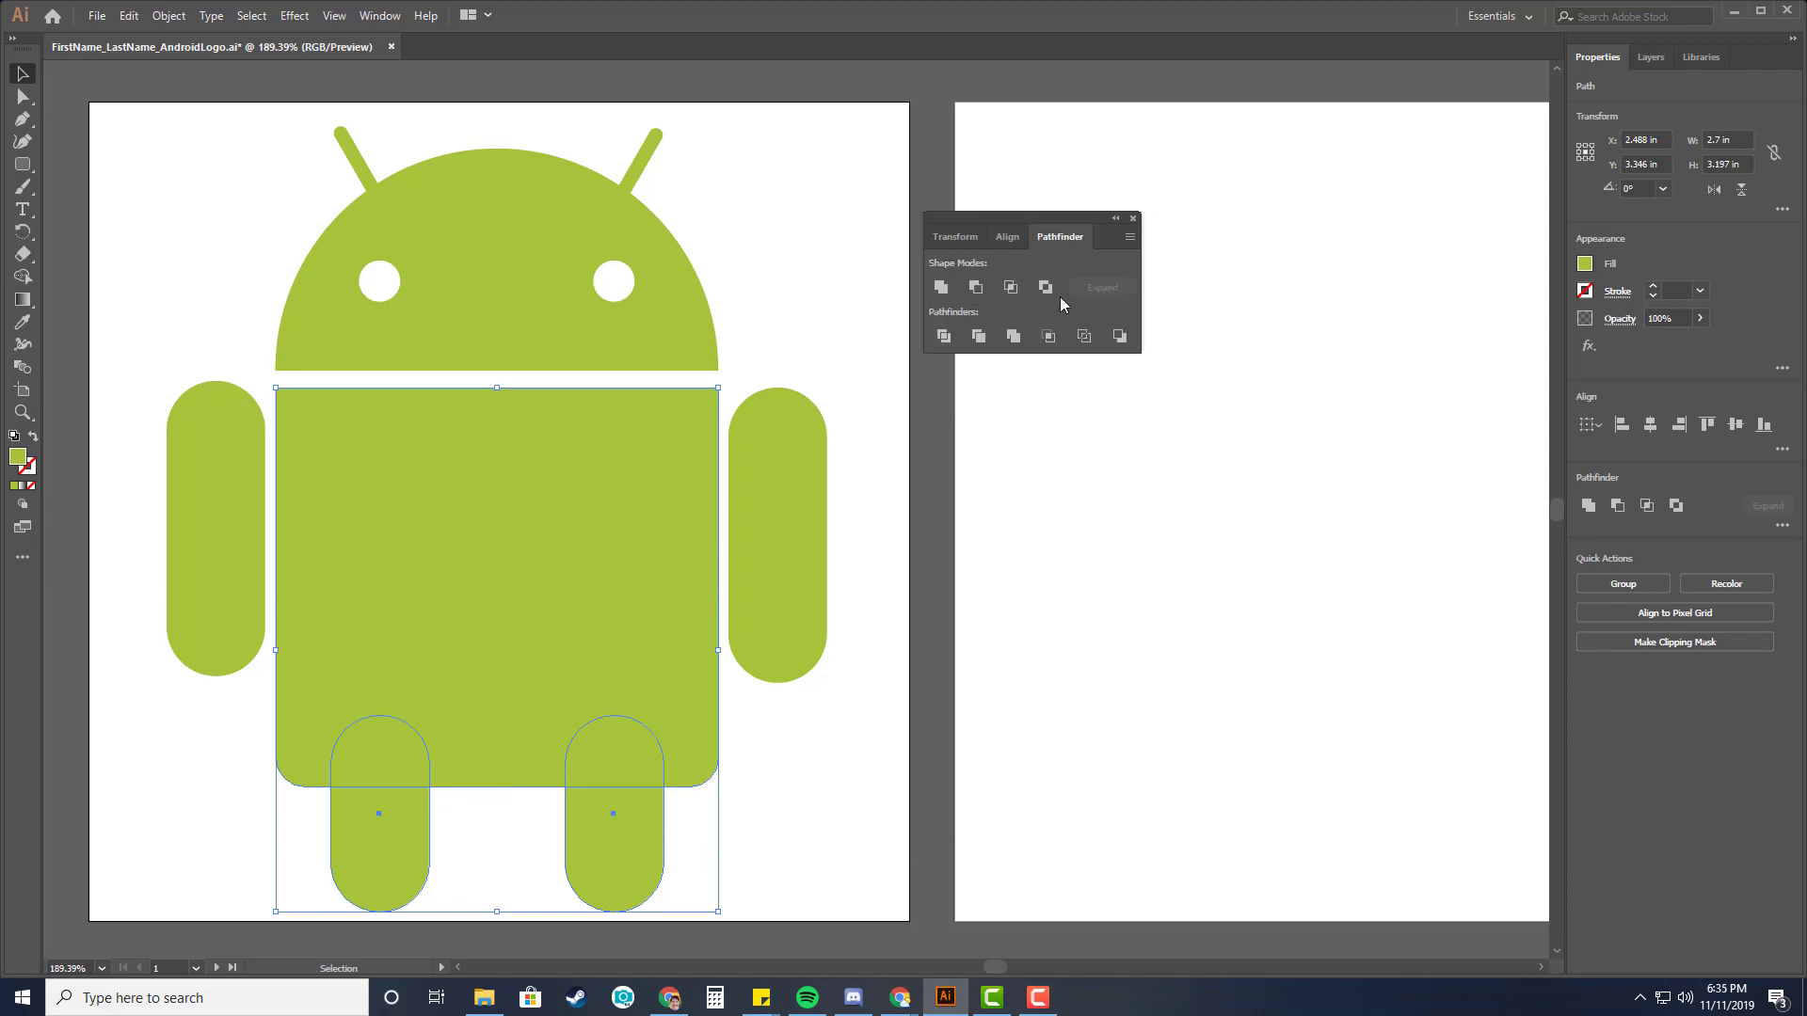
left_click(942, 287)
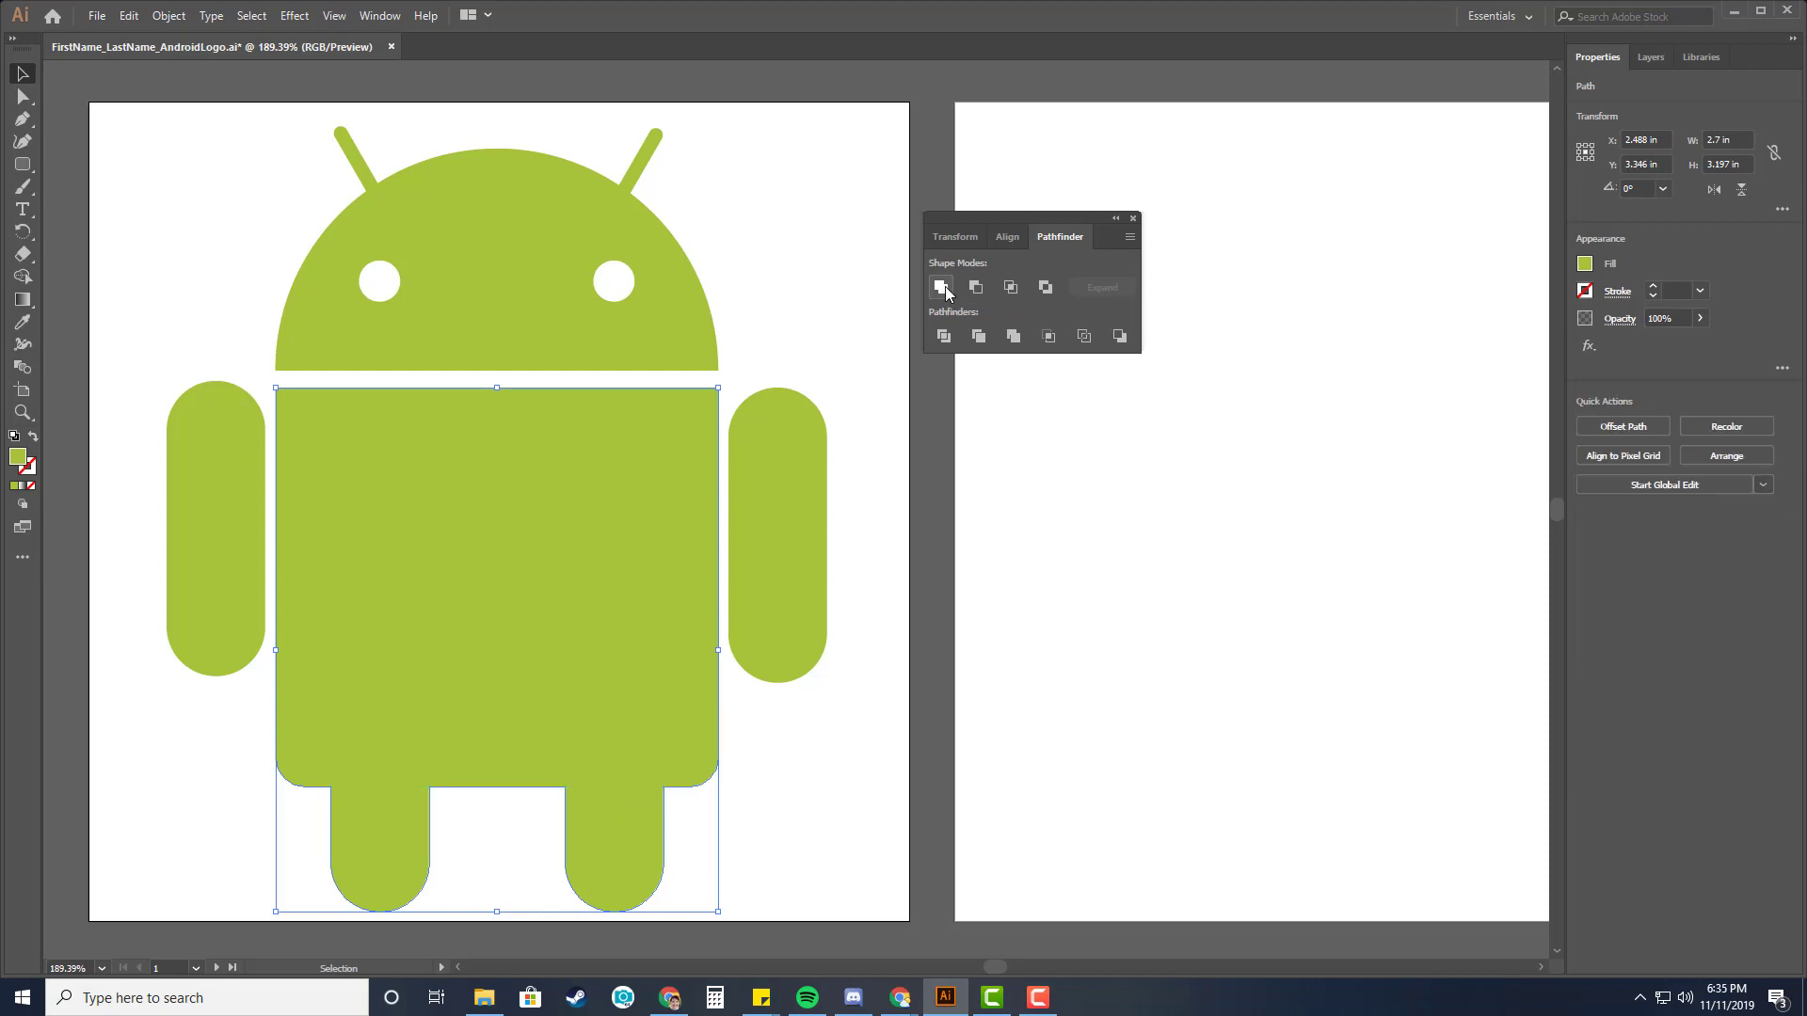
left_click(820, 749)
left_click(613, 730)
left_click(858, 736)
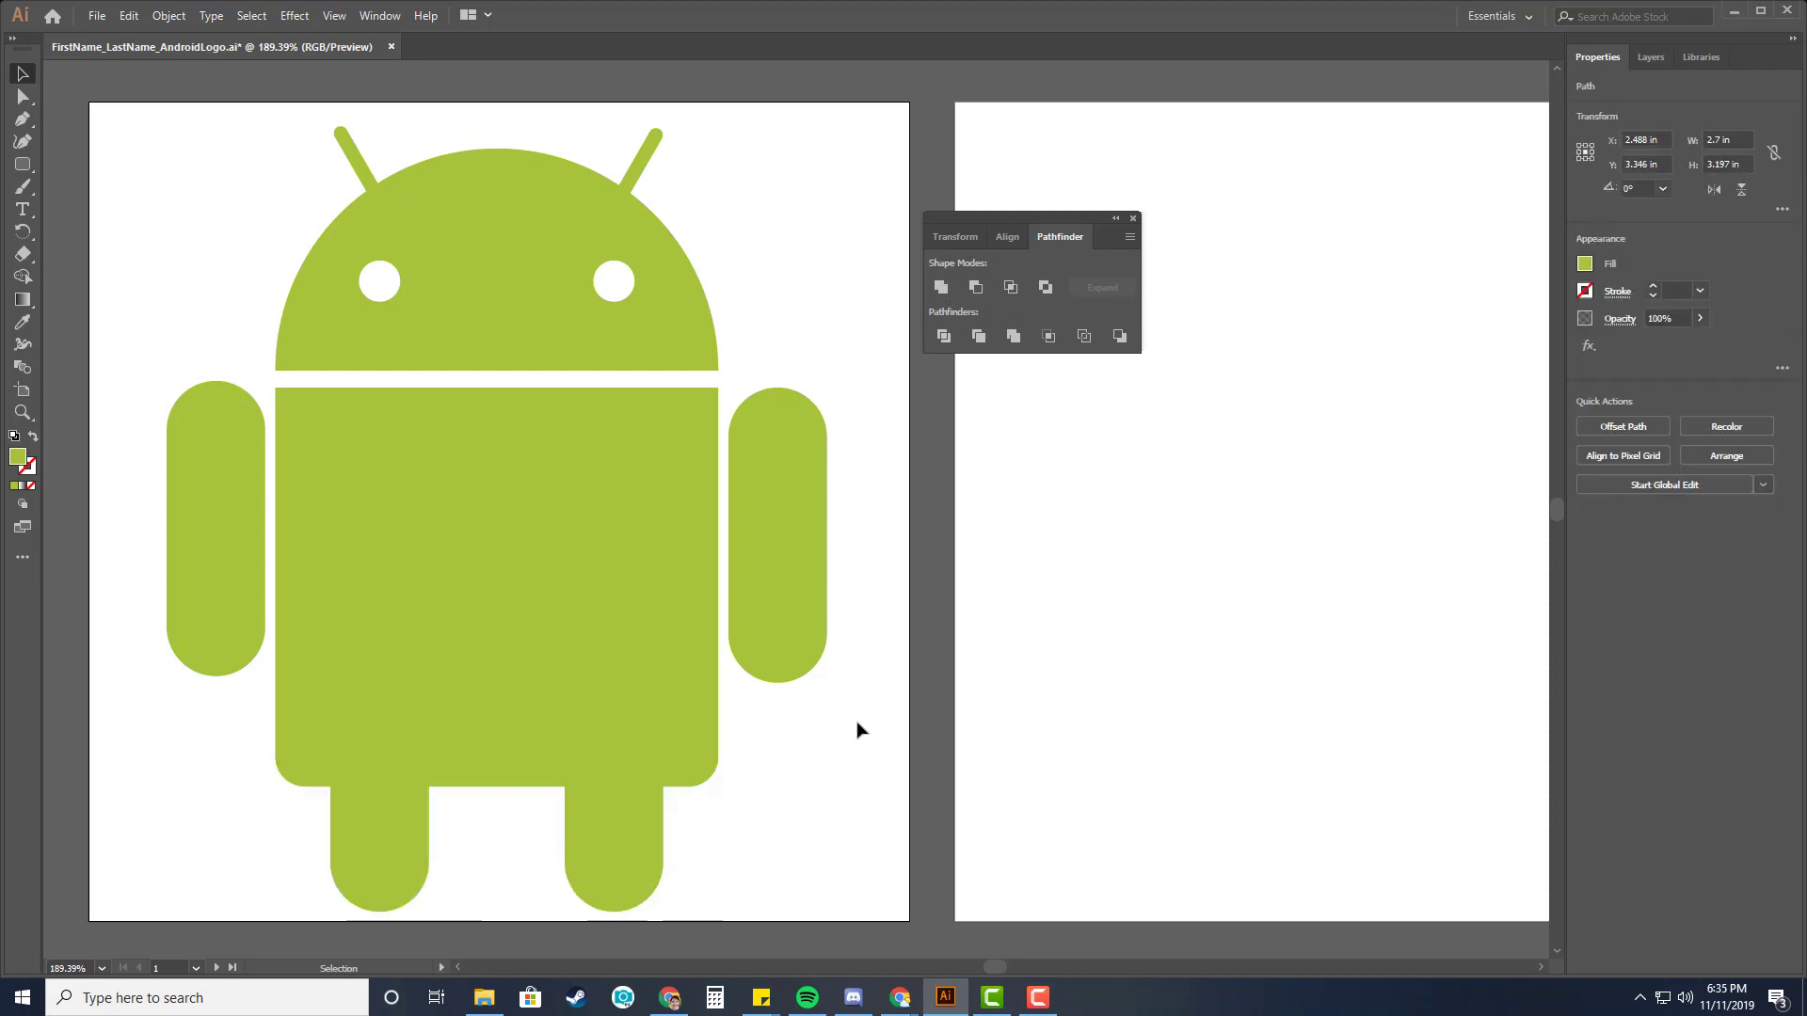
left_click(801, 610)
left_click(1476, 666)
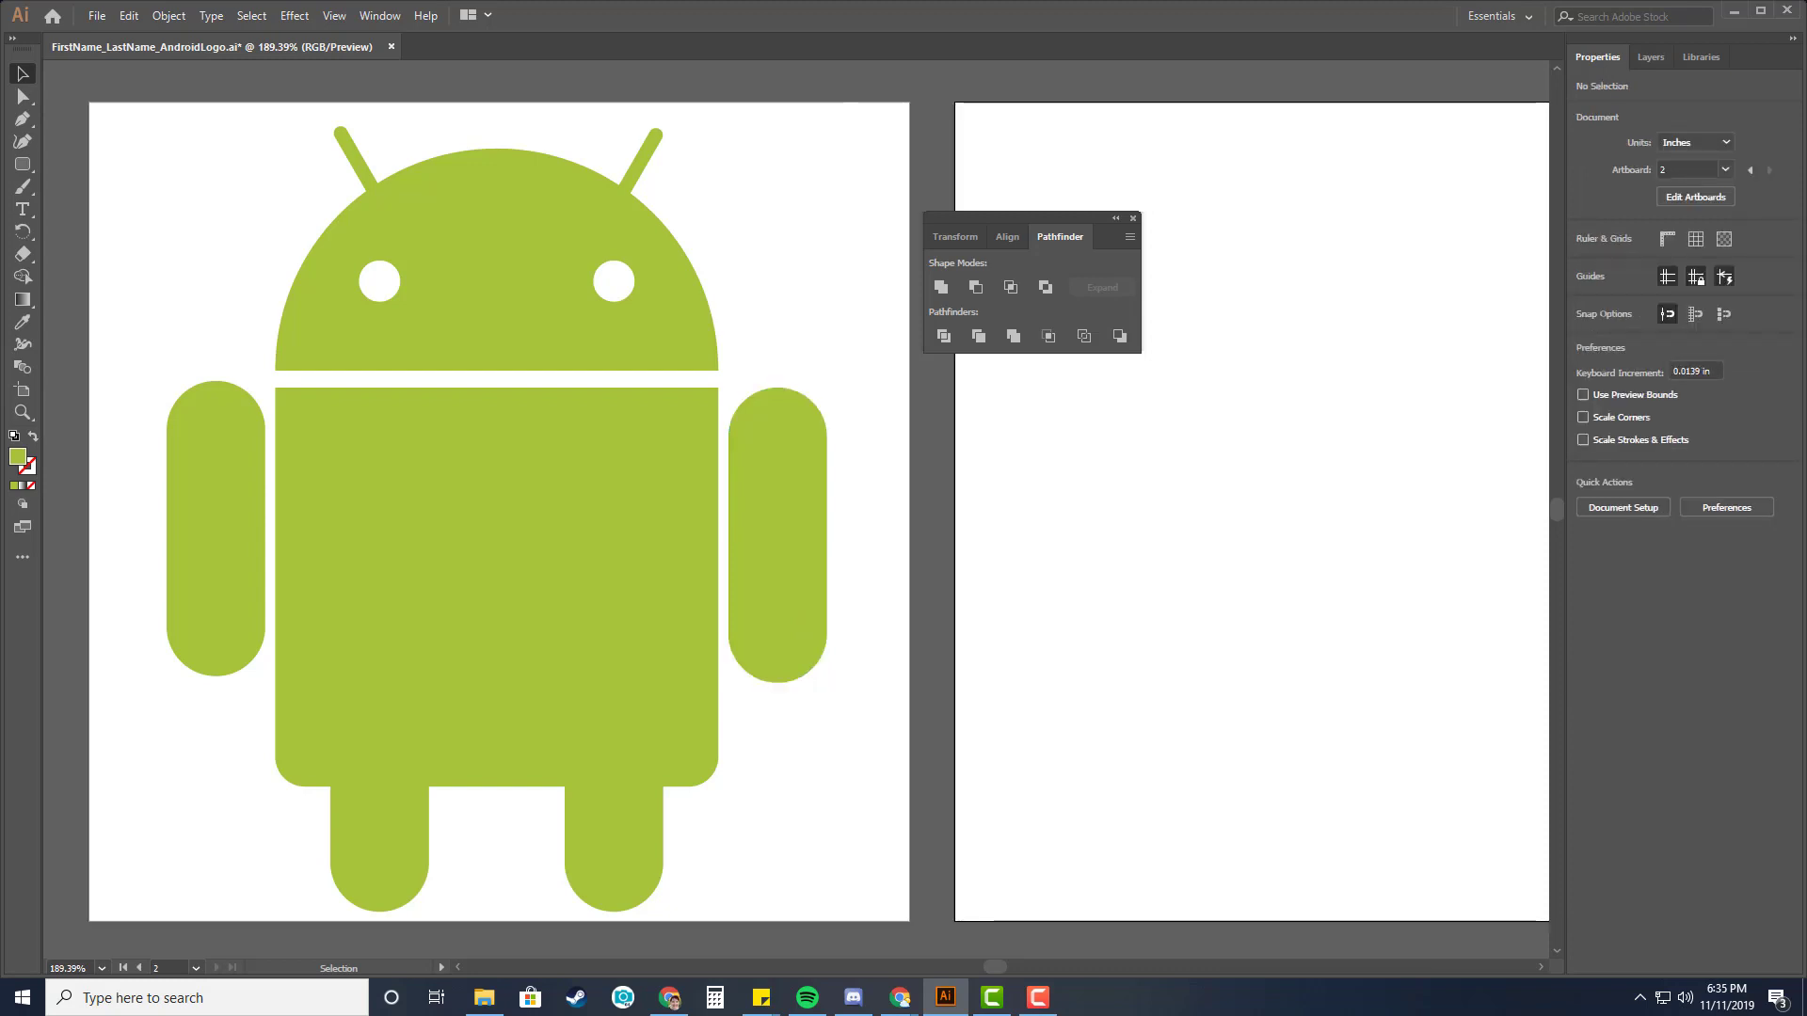
key("alt+Tab")
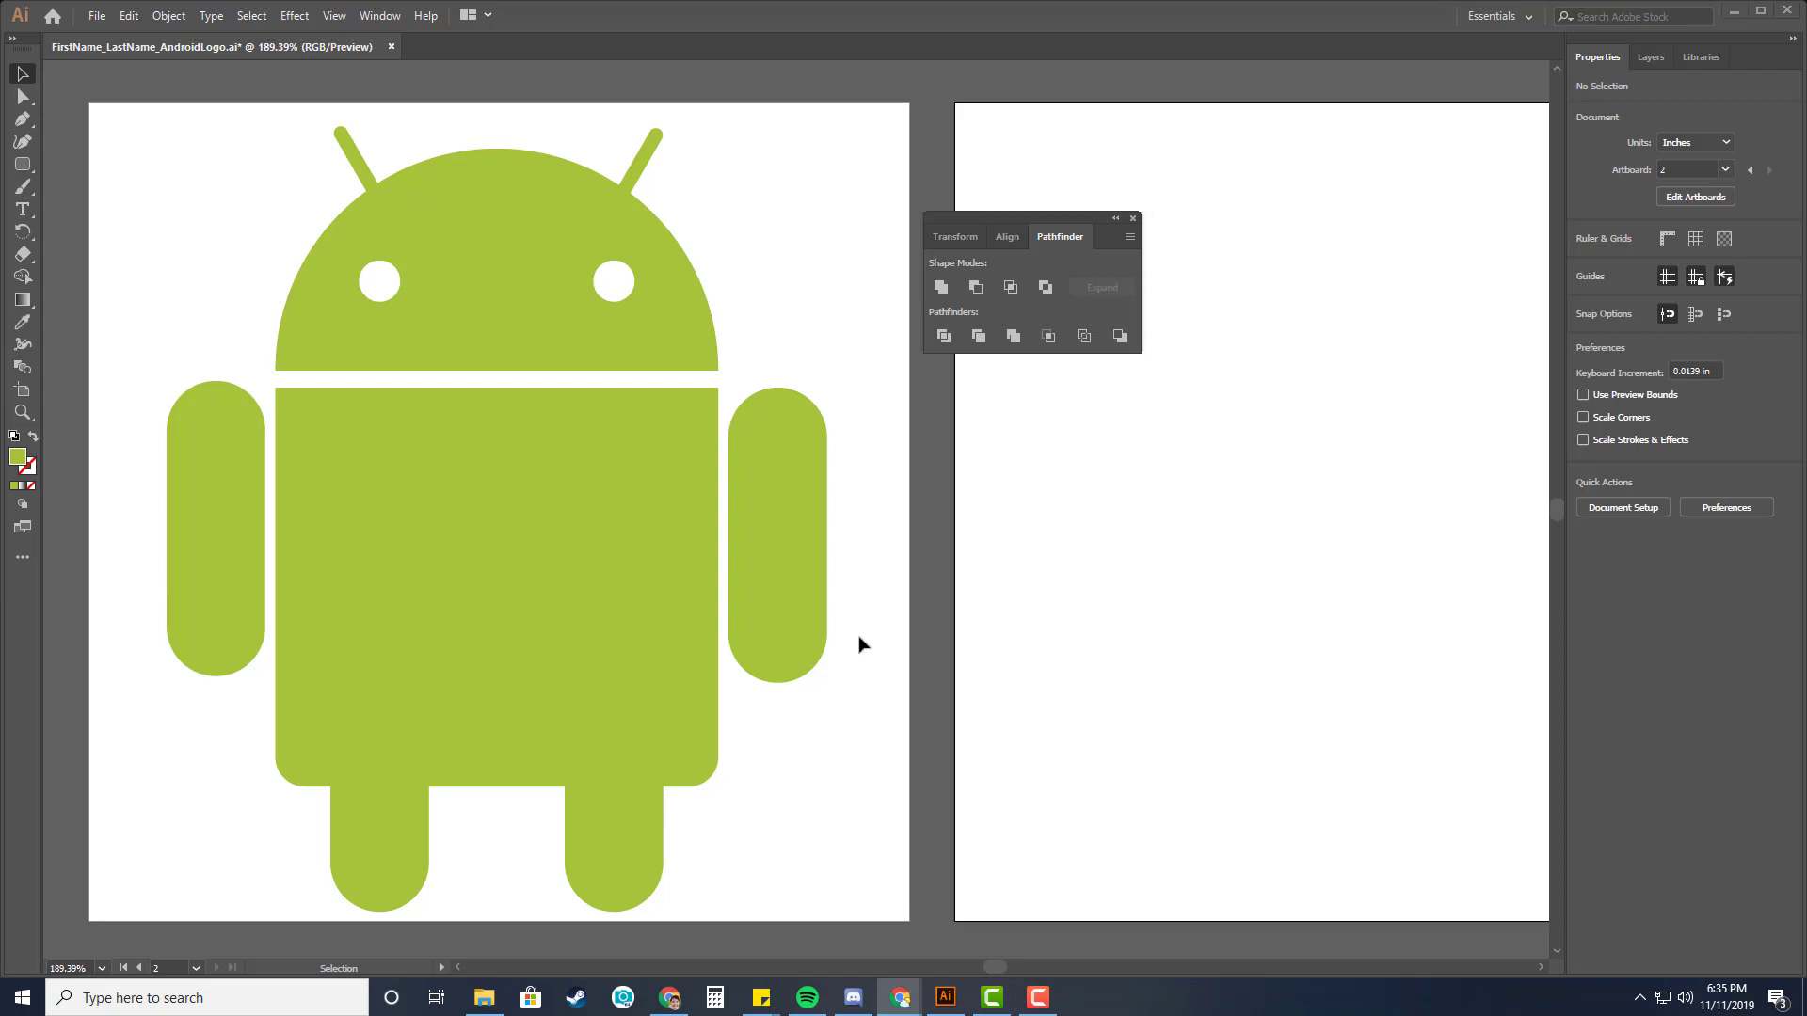
left_click(68, 81)
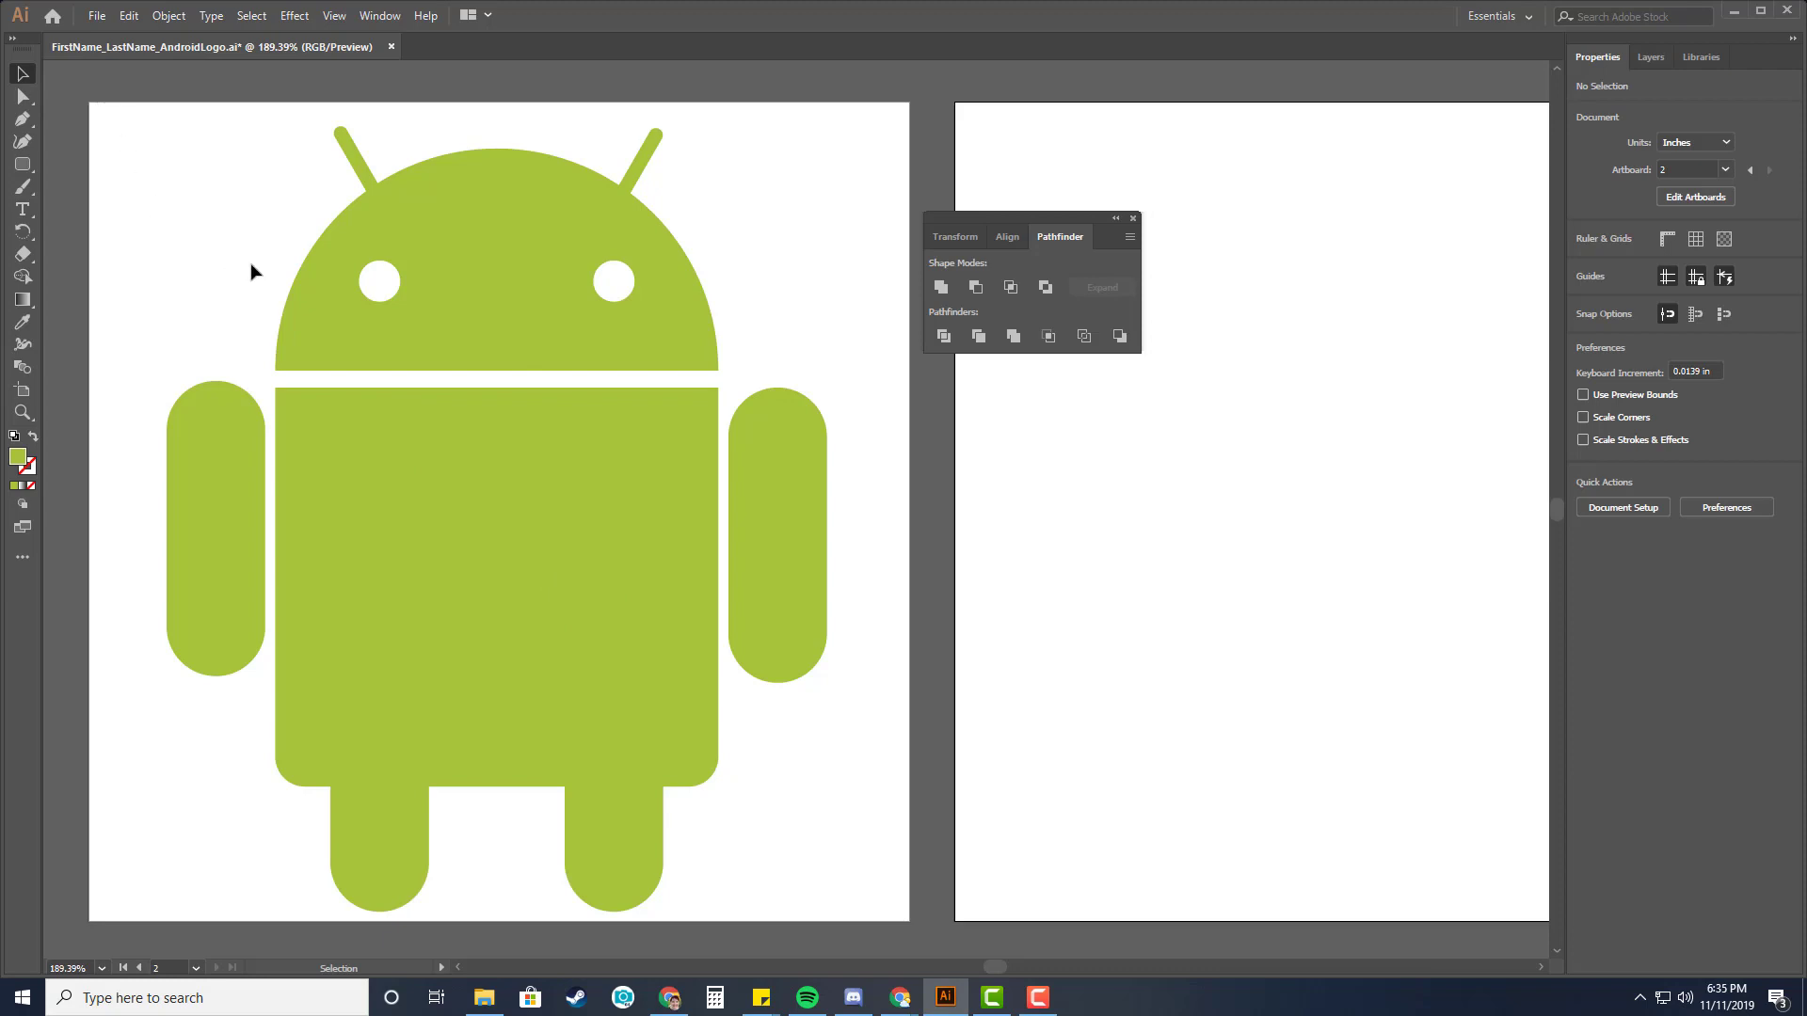
Select all parts of the Android logo and group them.
left_click_drag(75, 84, 916, 931)
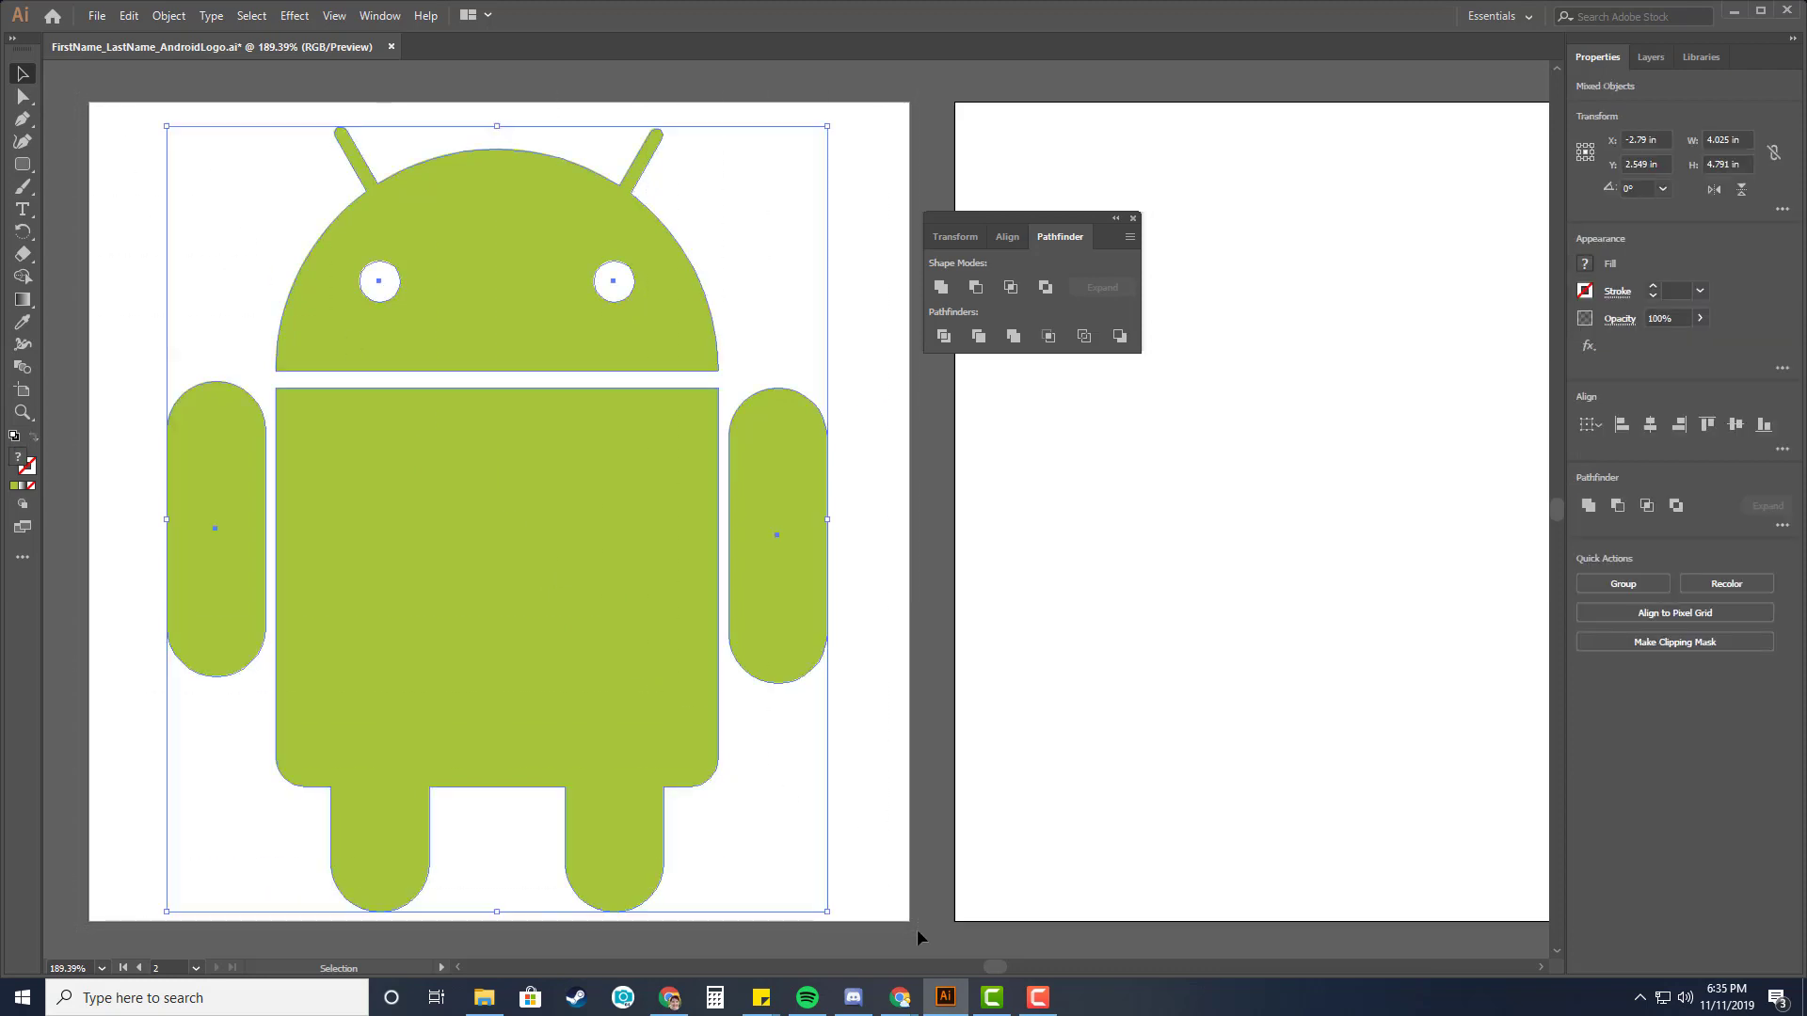
key("ctrl+g")
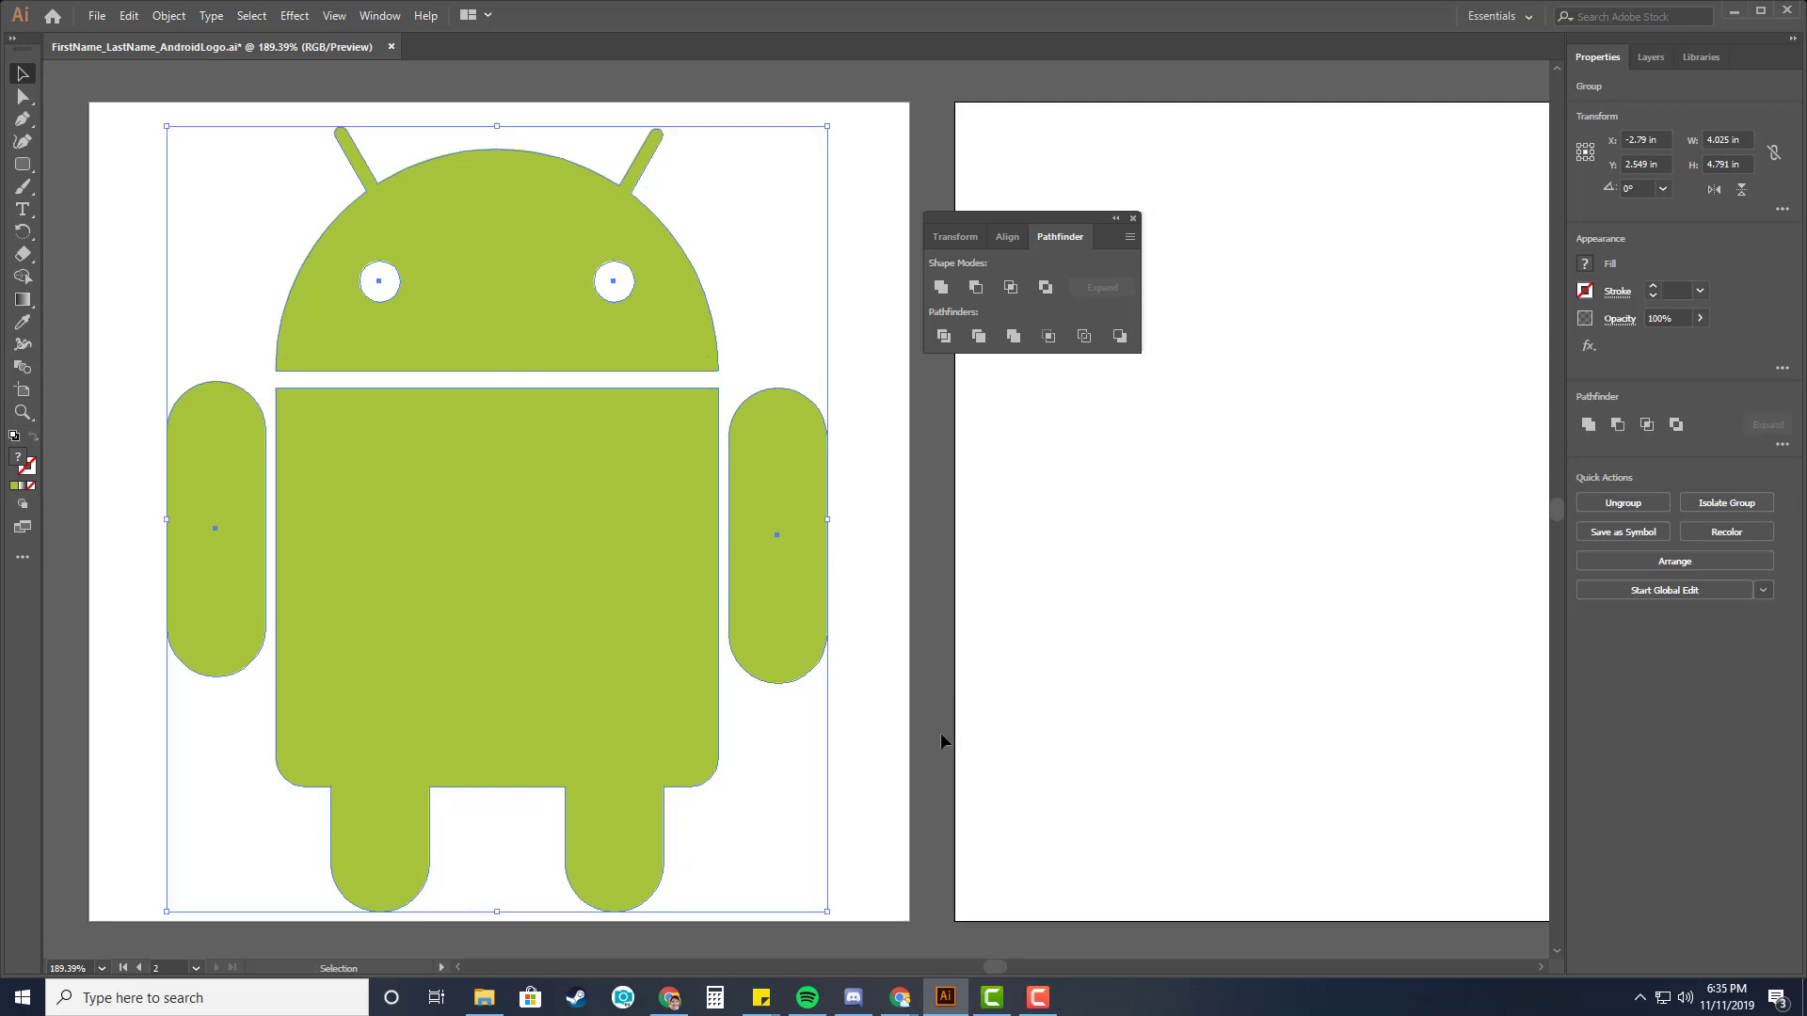
Copy the grouped logo onto the second artboard and position it at X 2.5 in, Y 2.5 in.
left_click_drag(1004, 215, 905, 56)
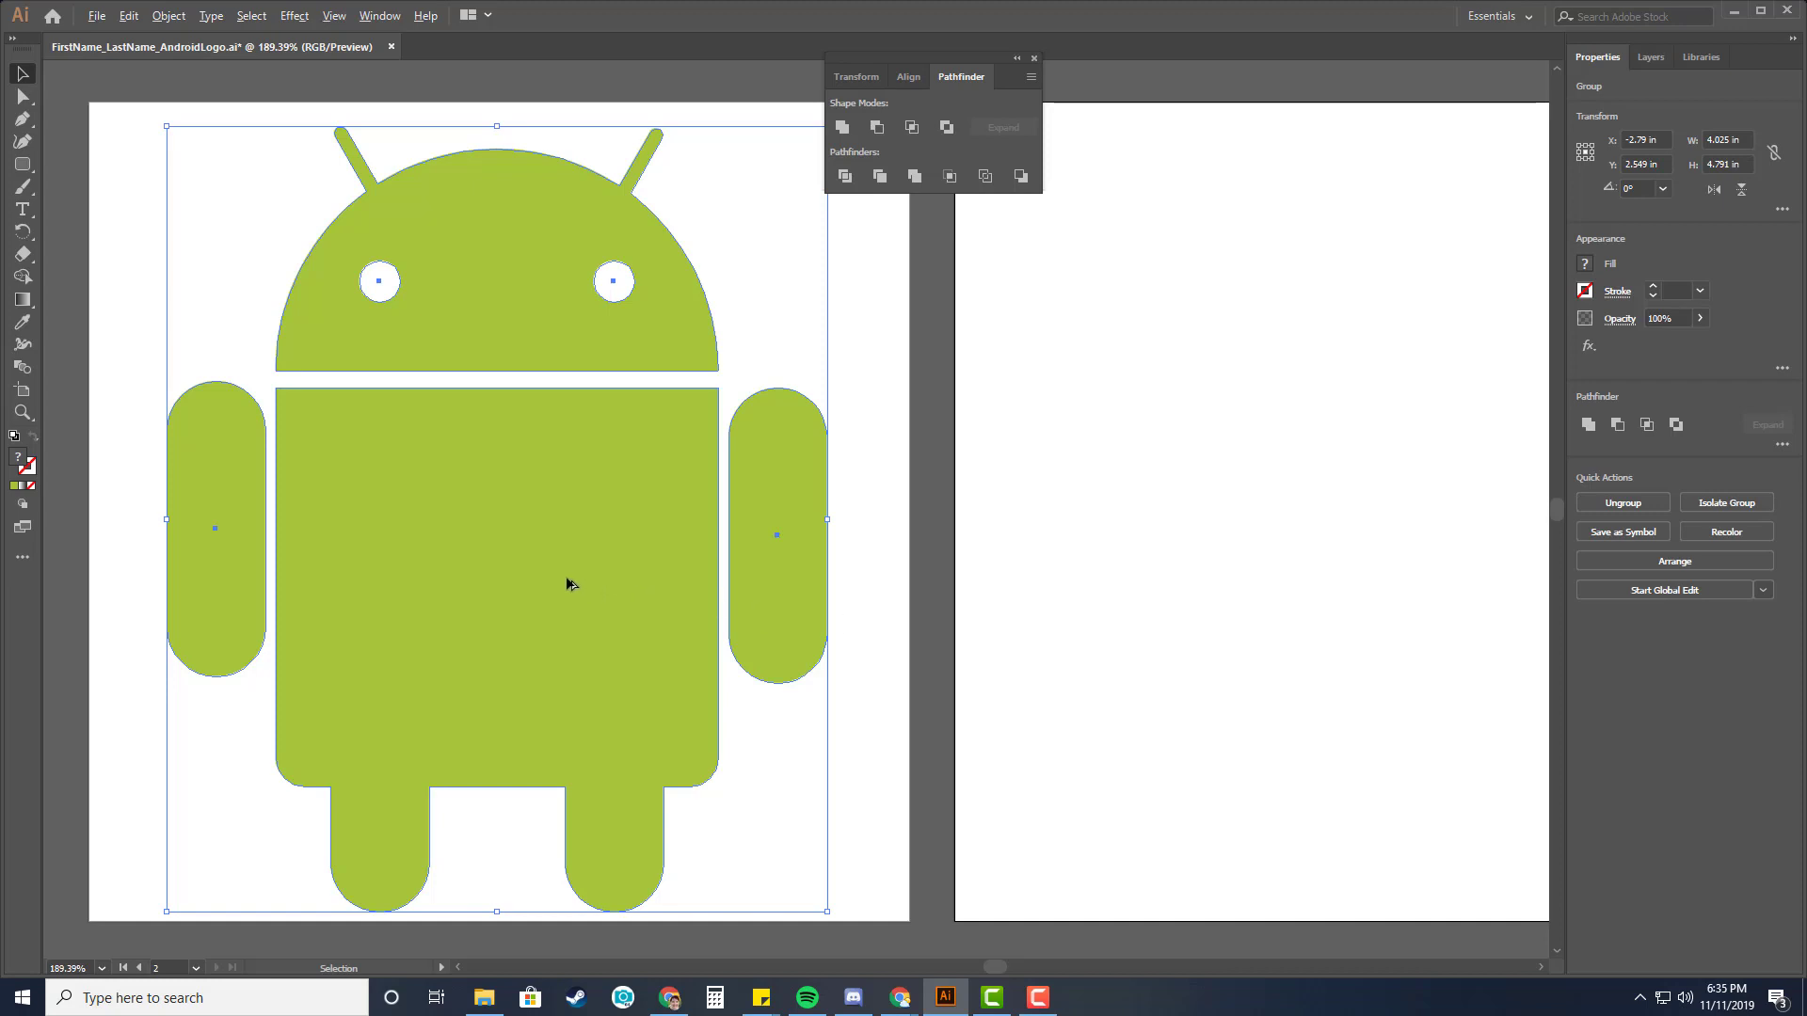
left_click_drag(525, 569, 1344, 559)
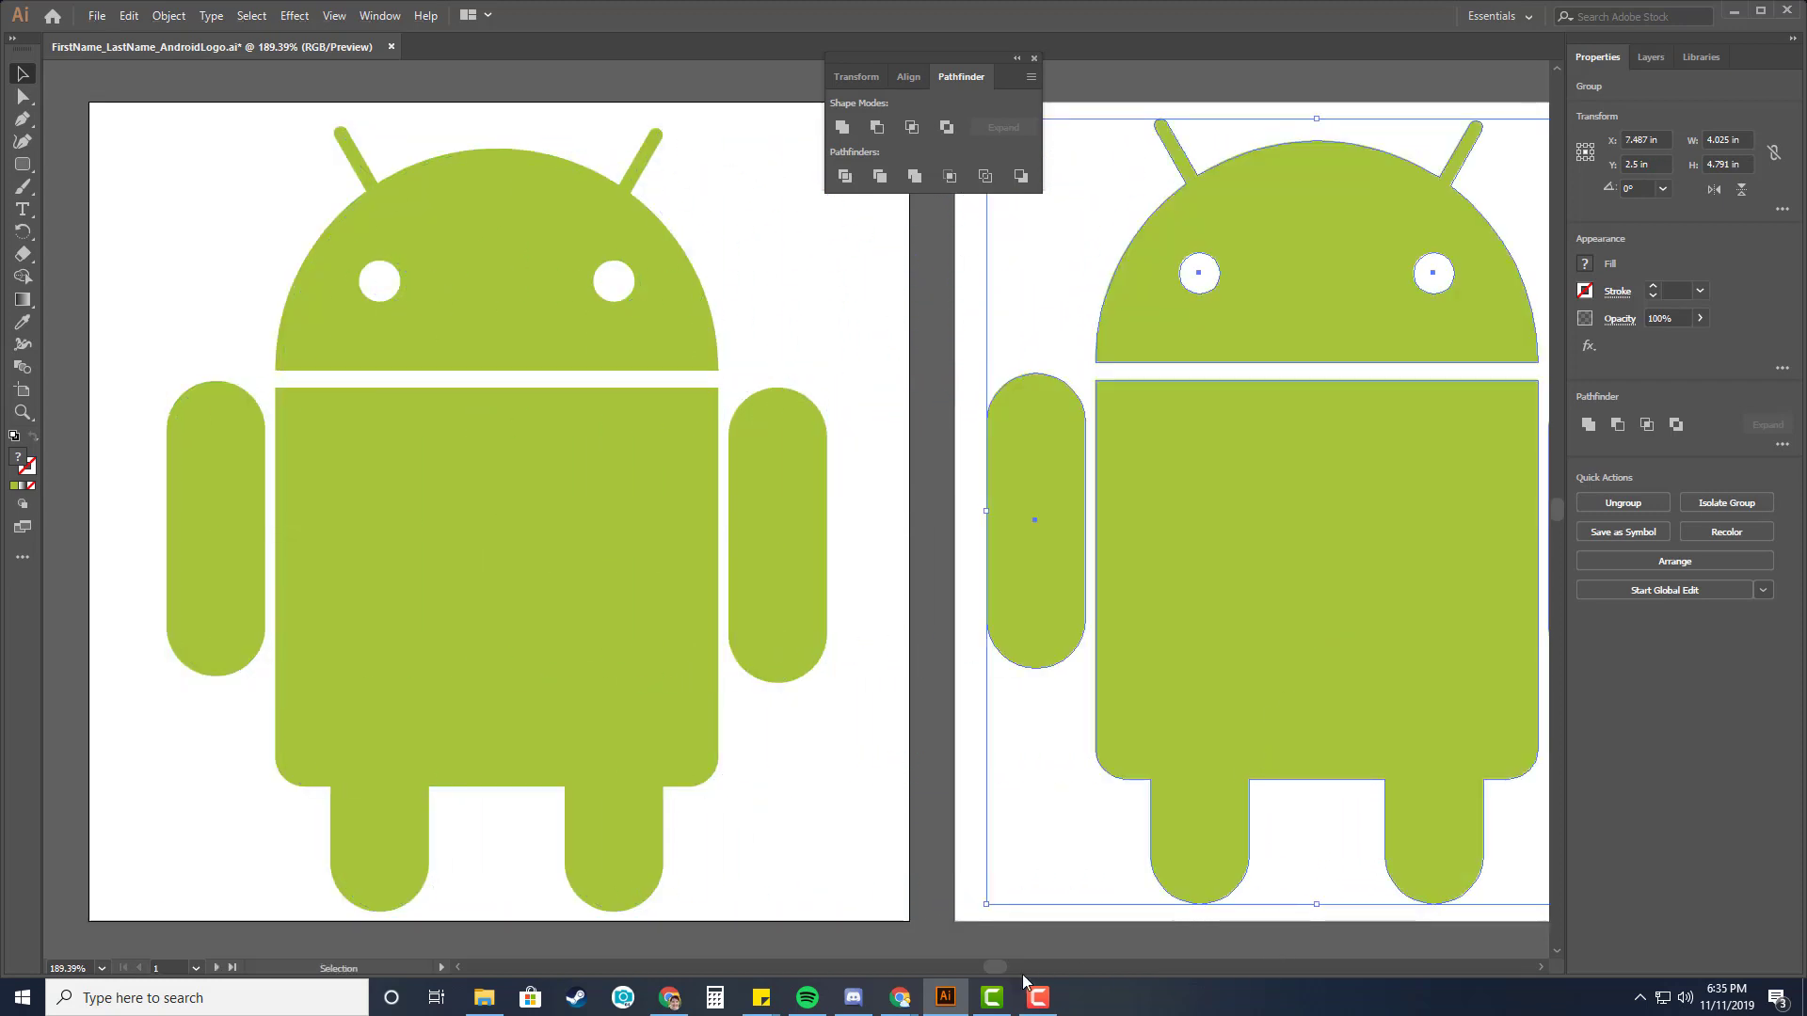
left_click_drag(1005, 969, 1003, 969)
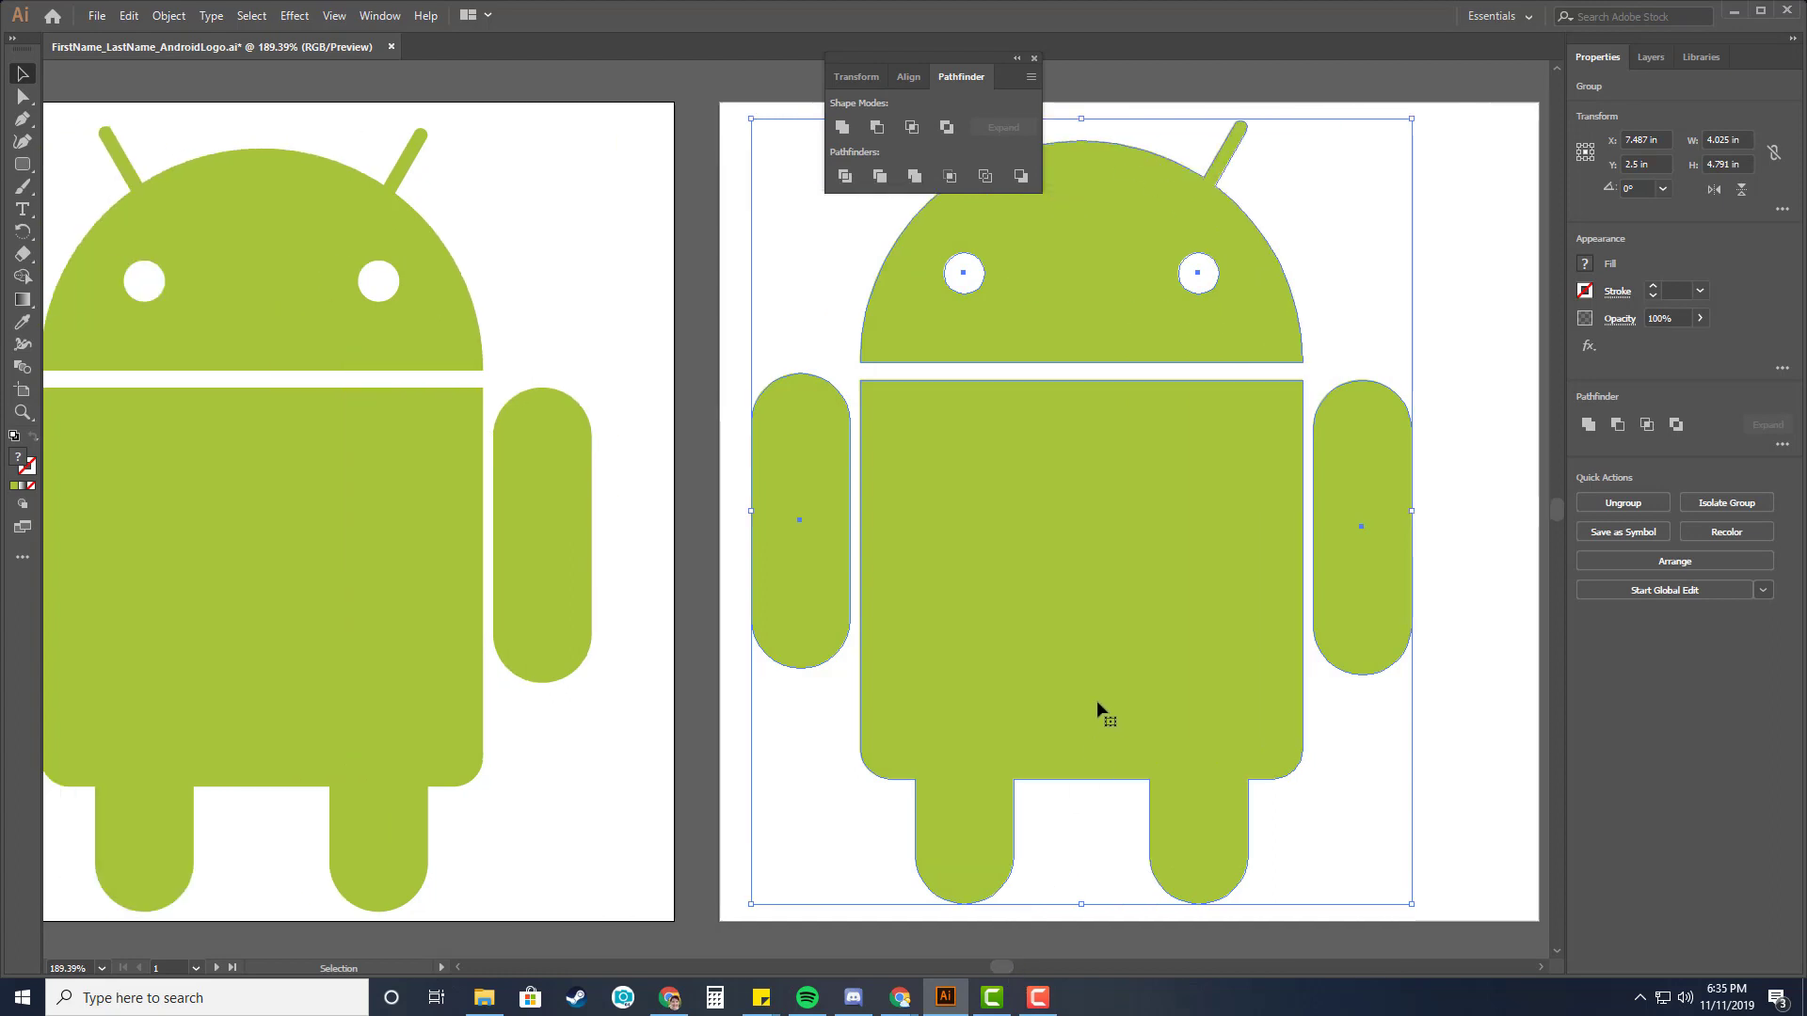
left_click_drag(1107, 697, 1147, 696)
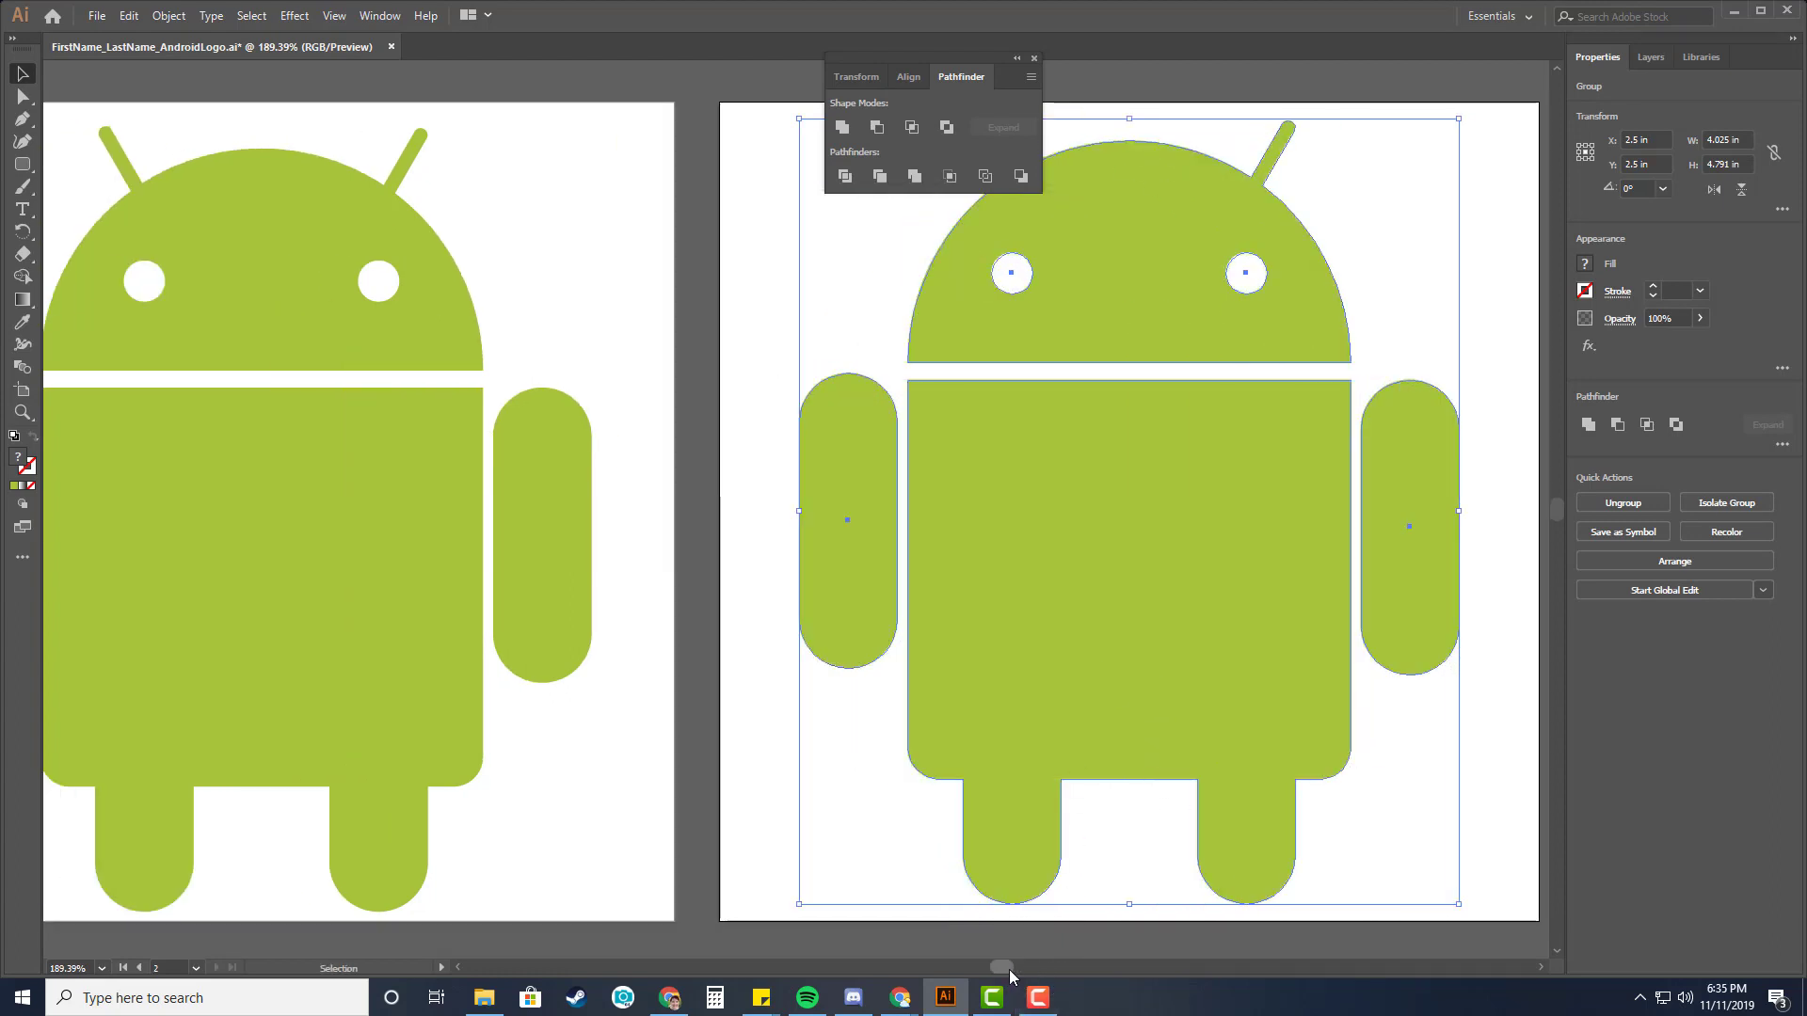
Review the tutorial slide describing the challenge to transform the copied Android into a unique design.
left_click_drag(1007, 969, 1002, 968)
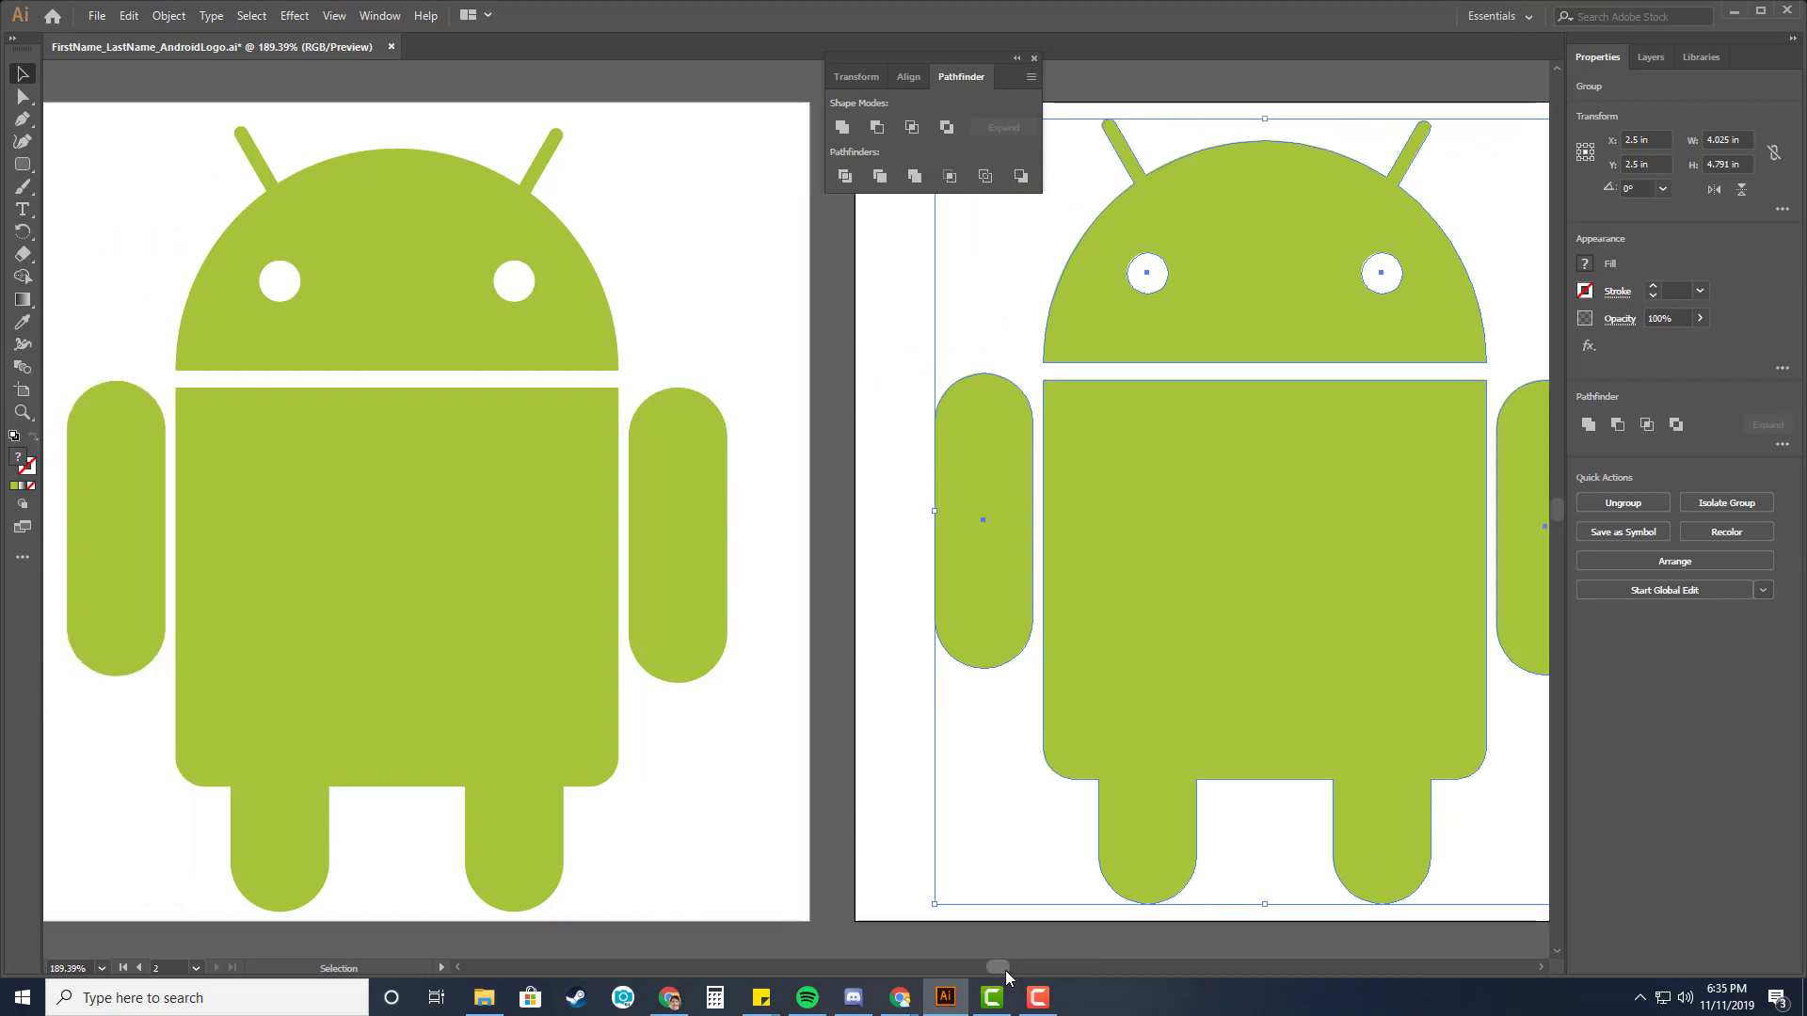
left_click_drag(1005, 971, 998, 967)
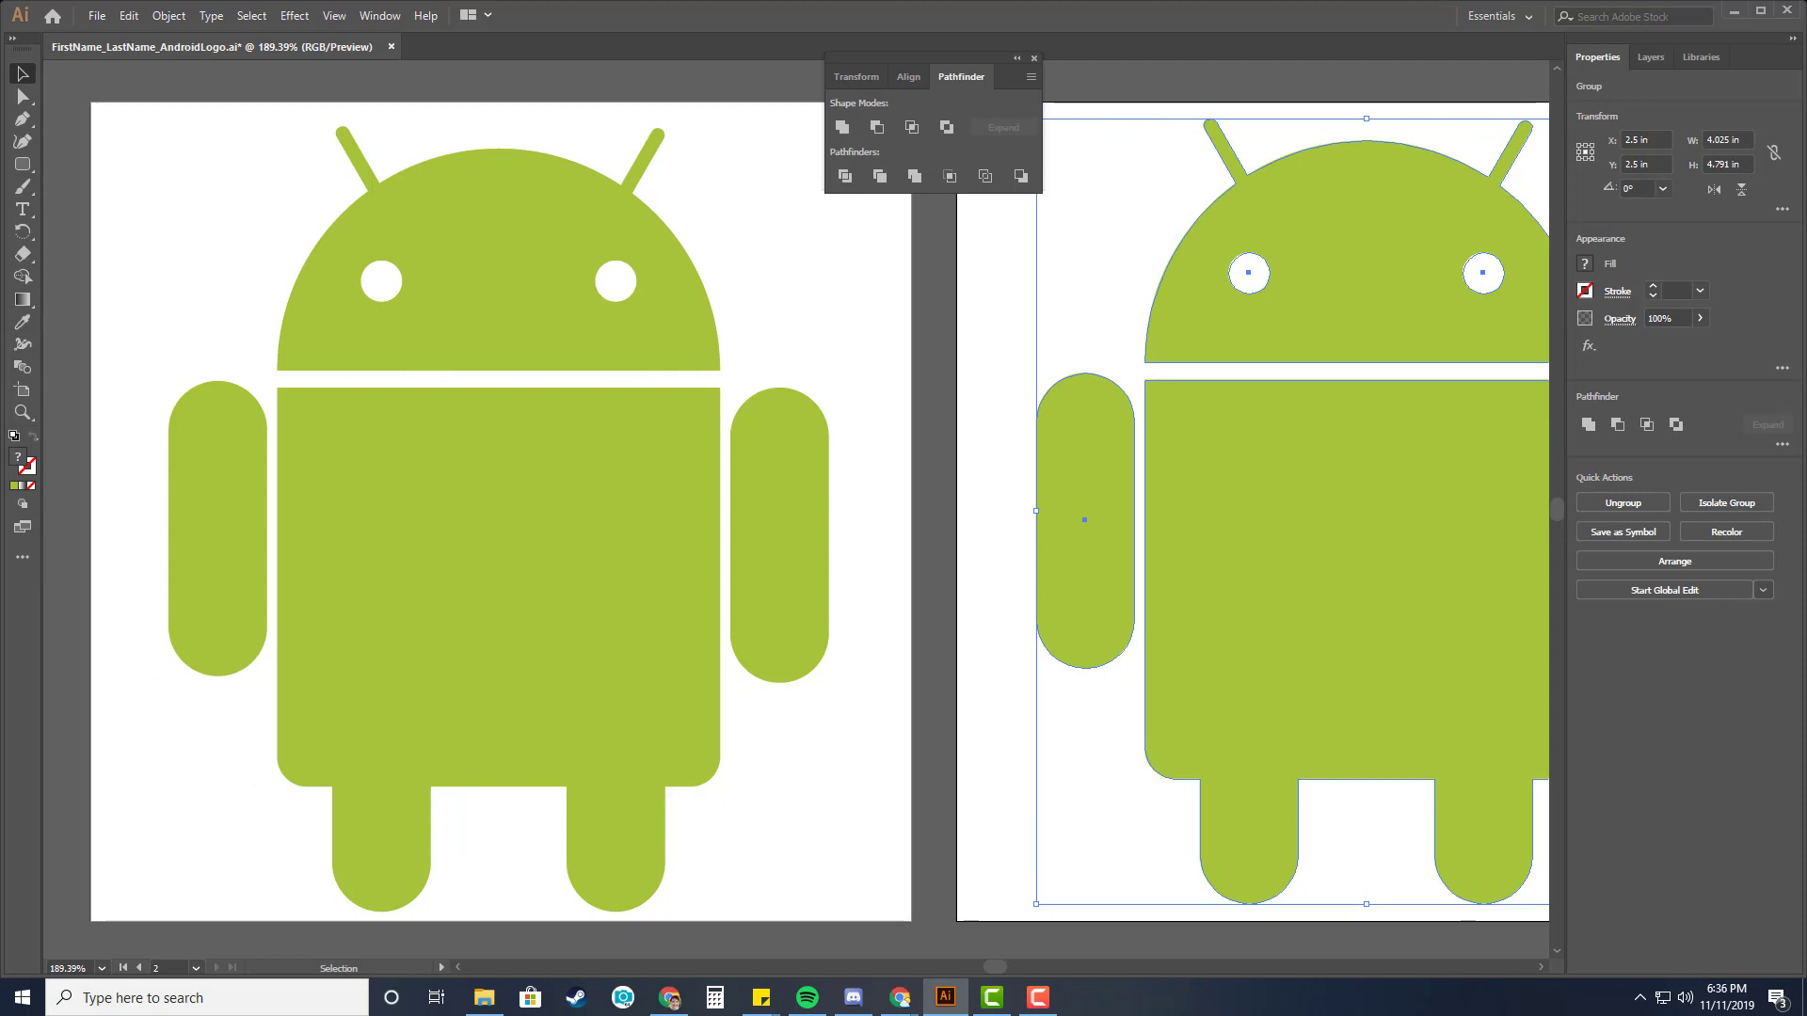
key("alt+Tab")
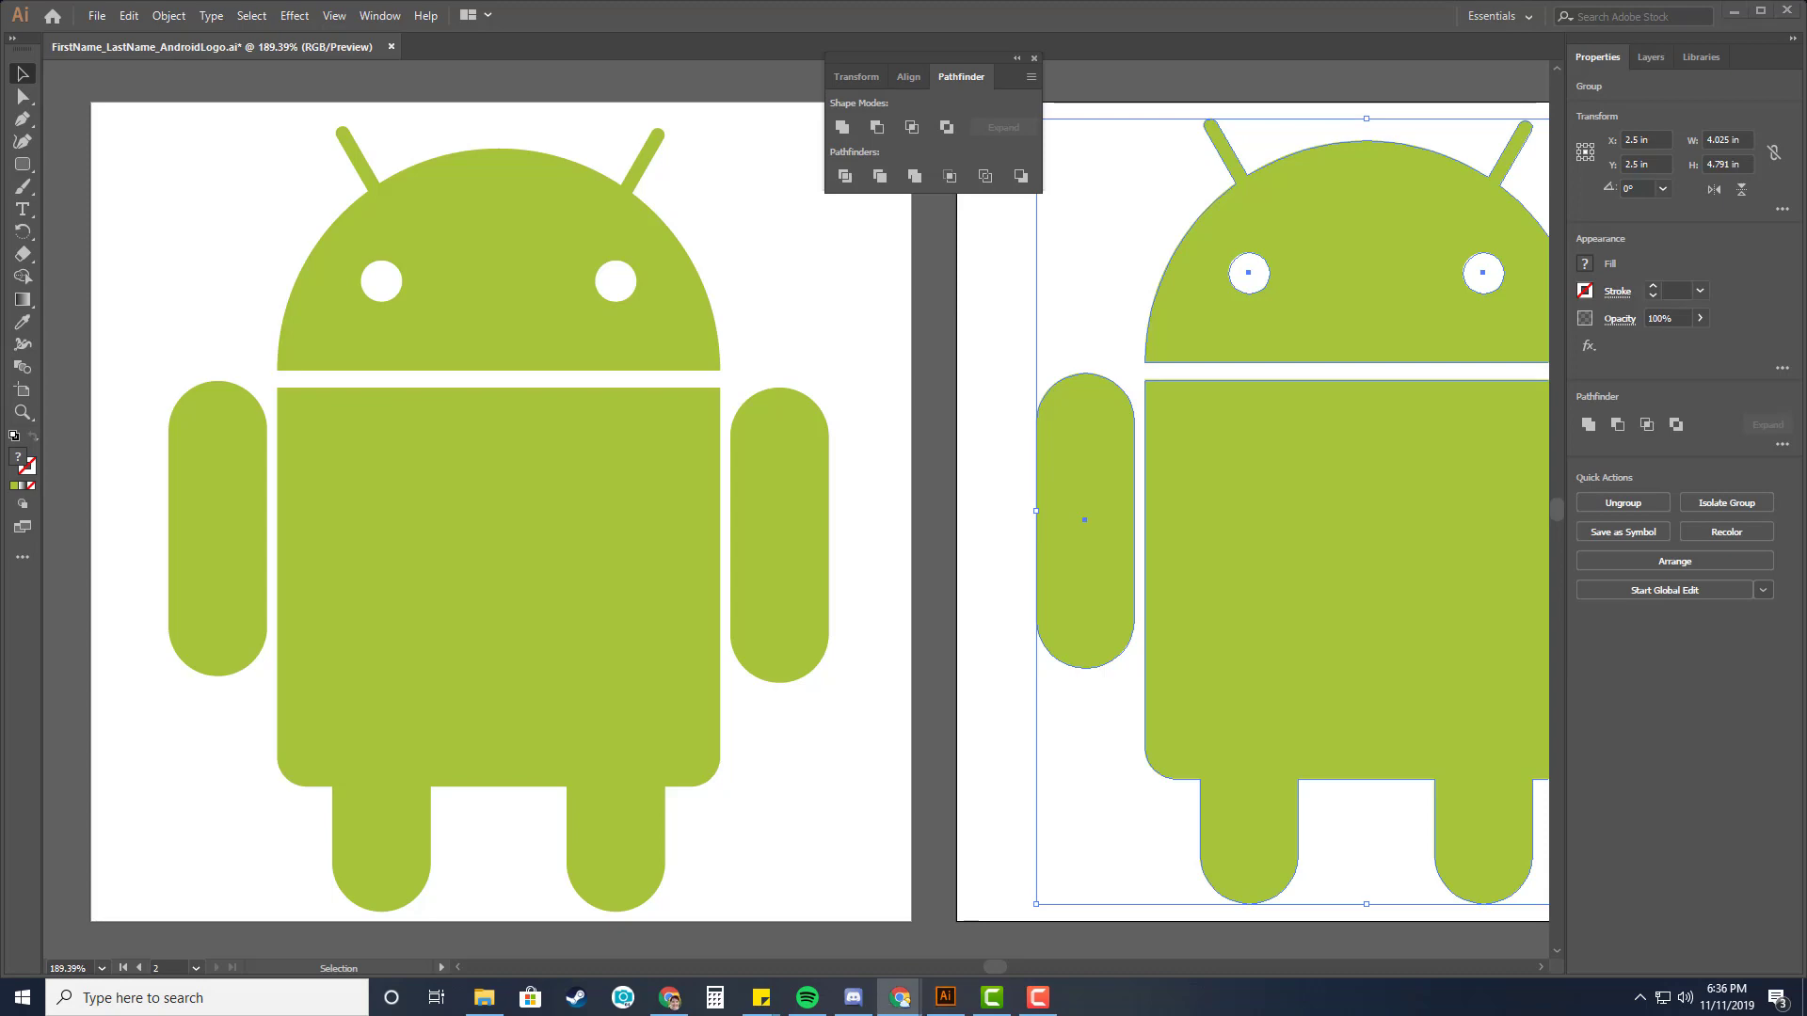
left_click_drag(1806, 92, 1019, 25)
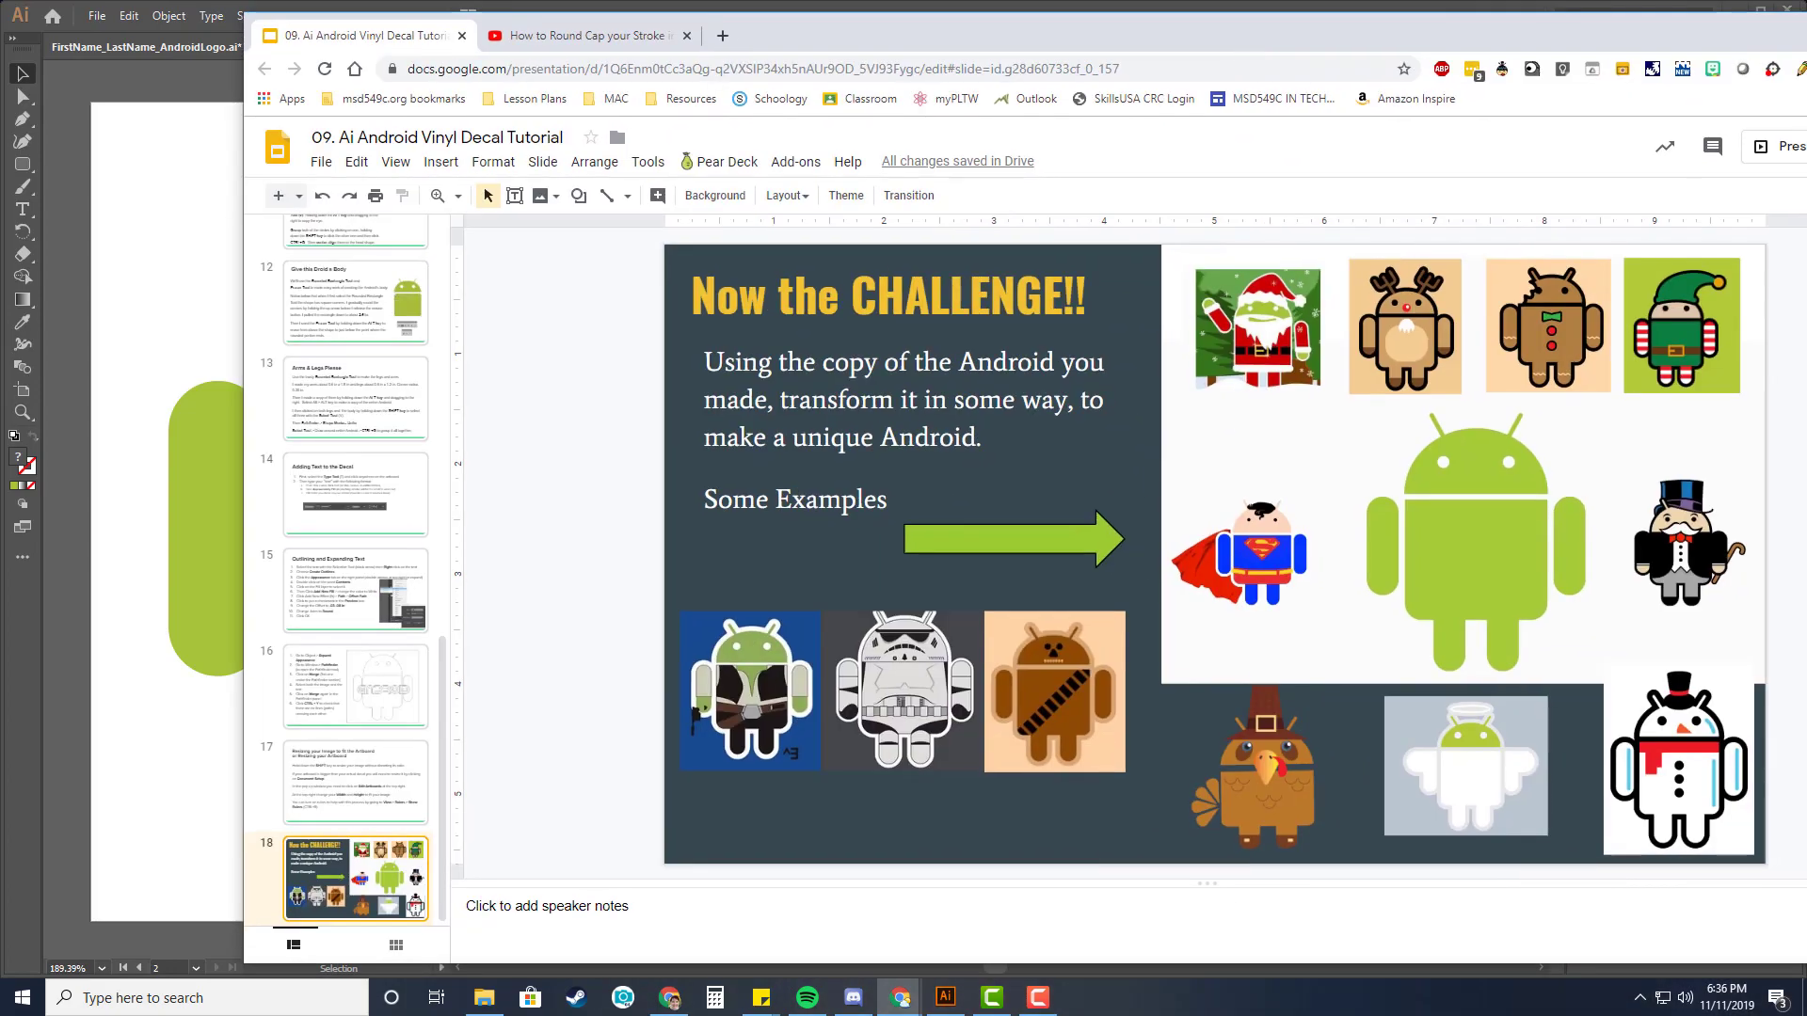
double_click(1044, 32)
left_click(1602, 127)
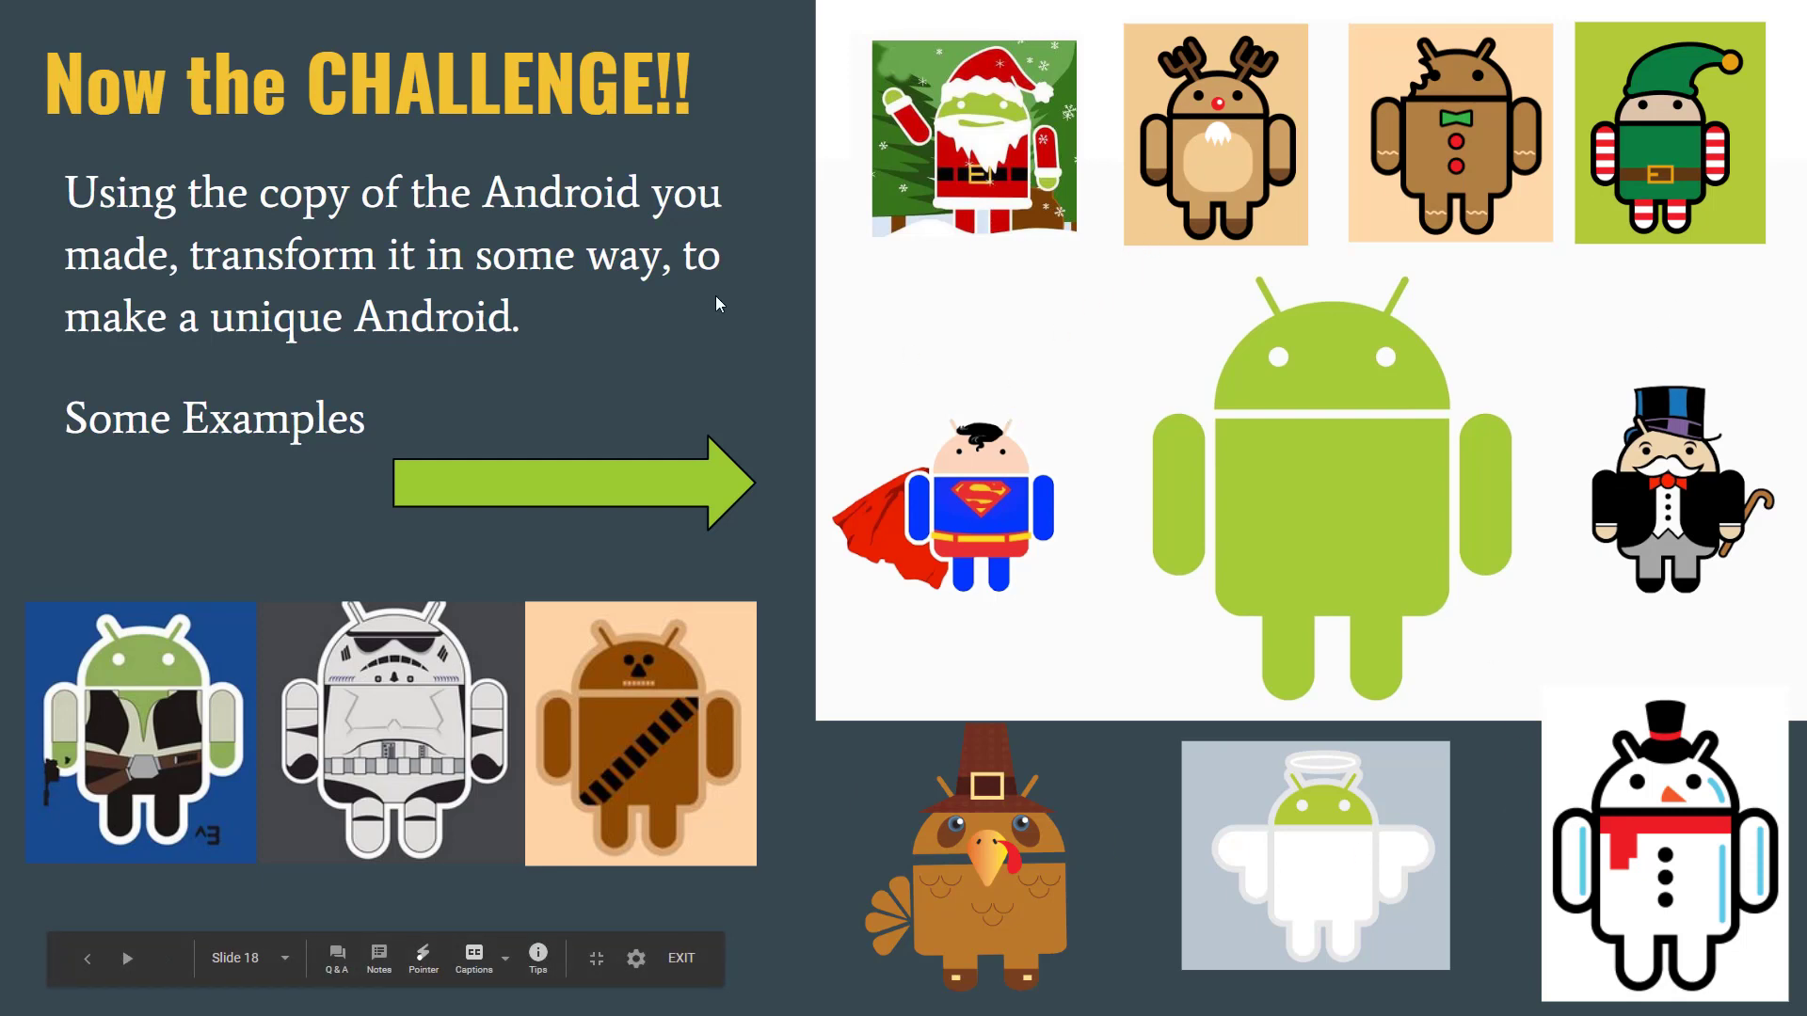
key("Escape")
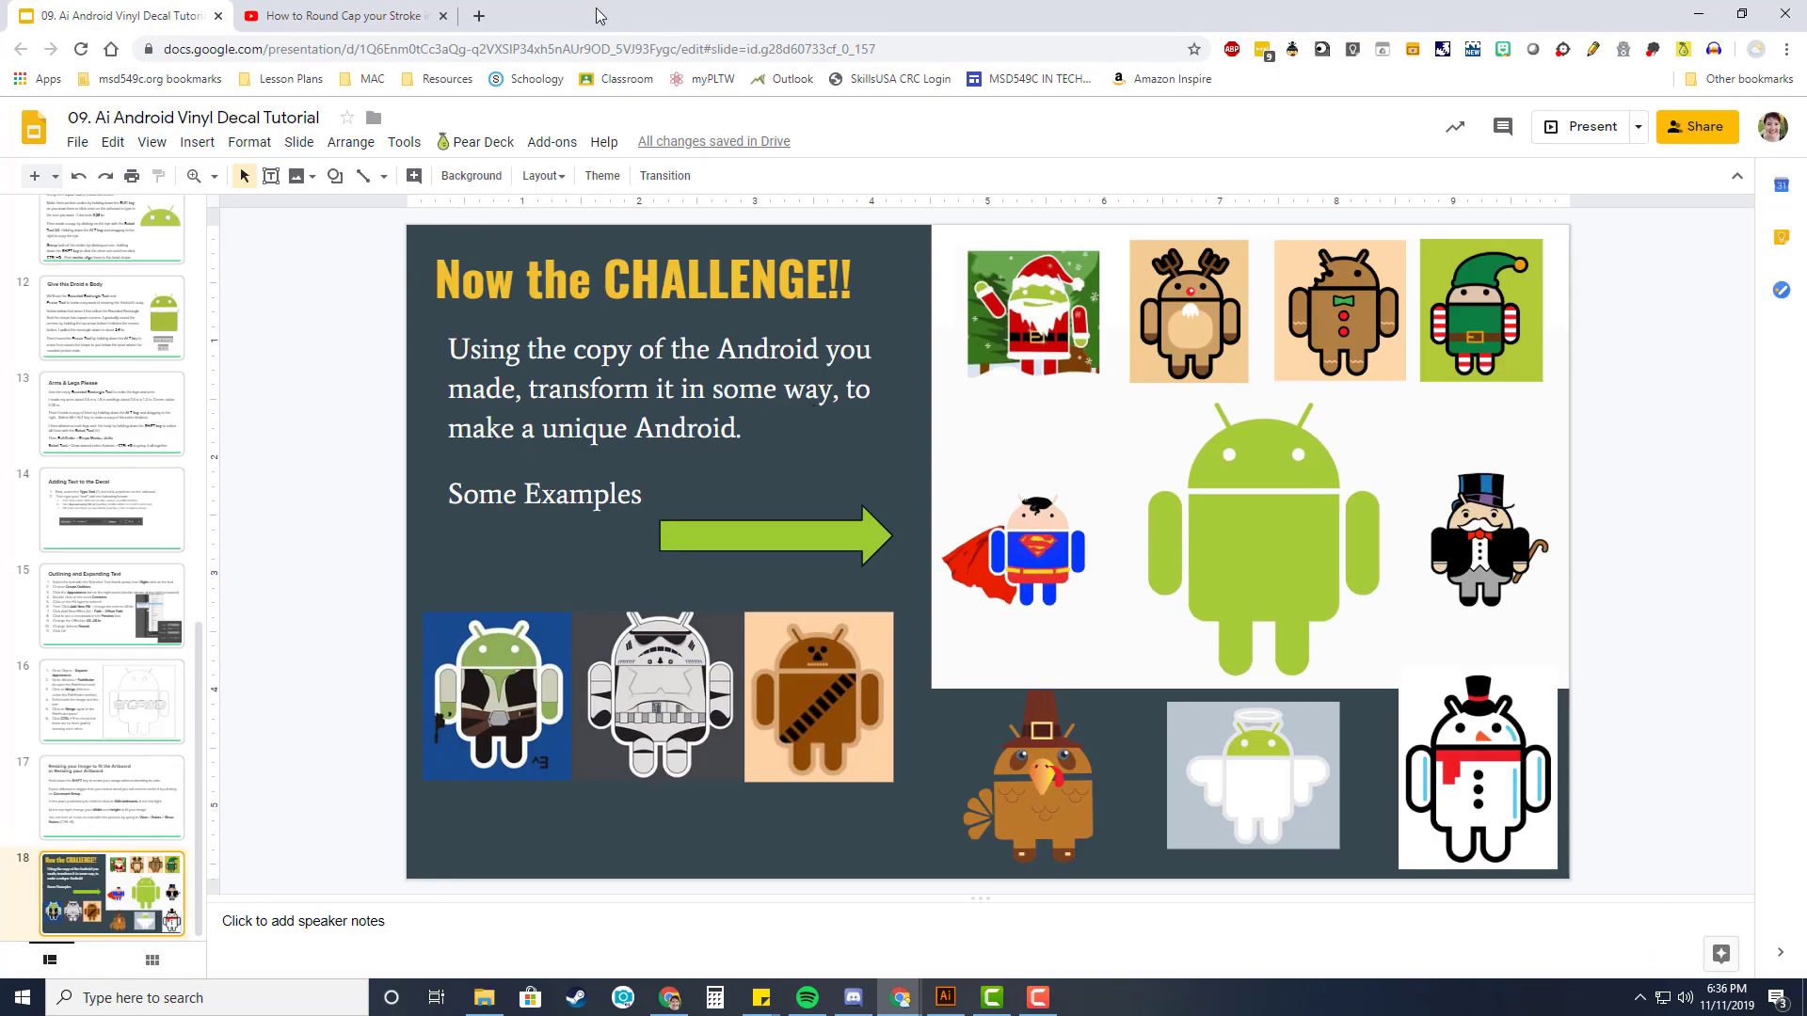
left_click_drag(598, 9, 1805, 67)
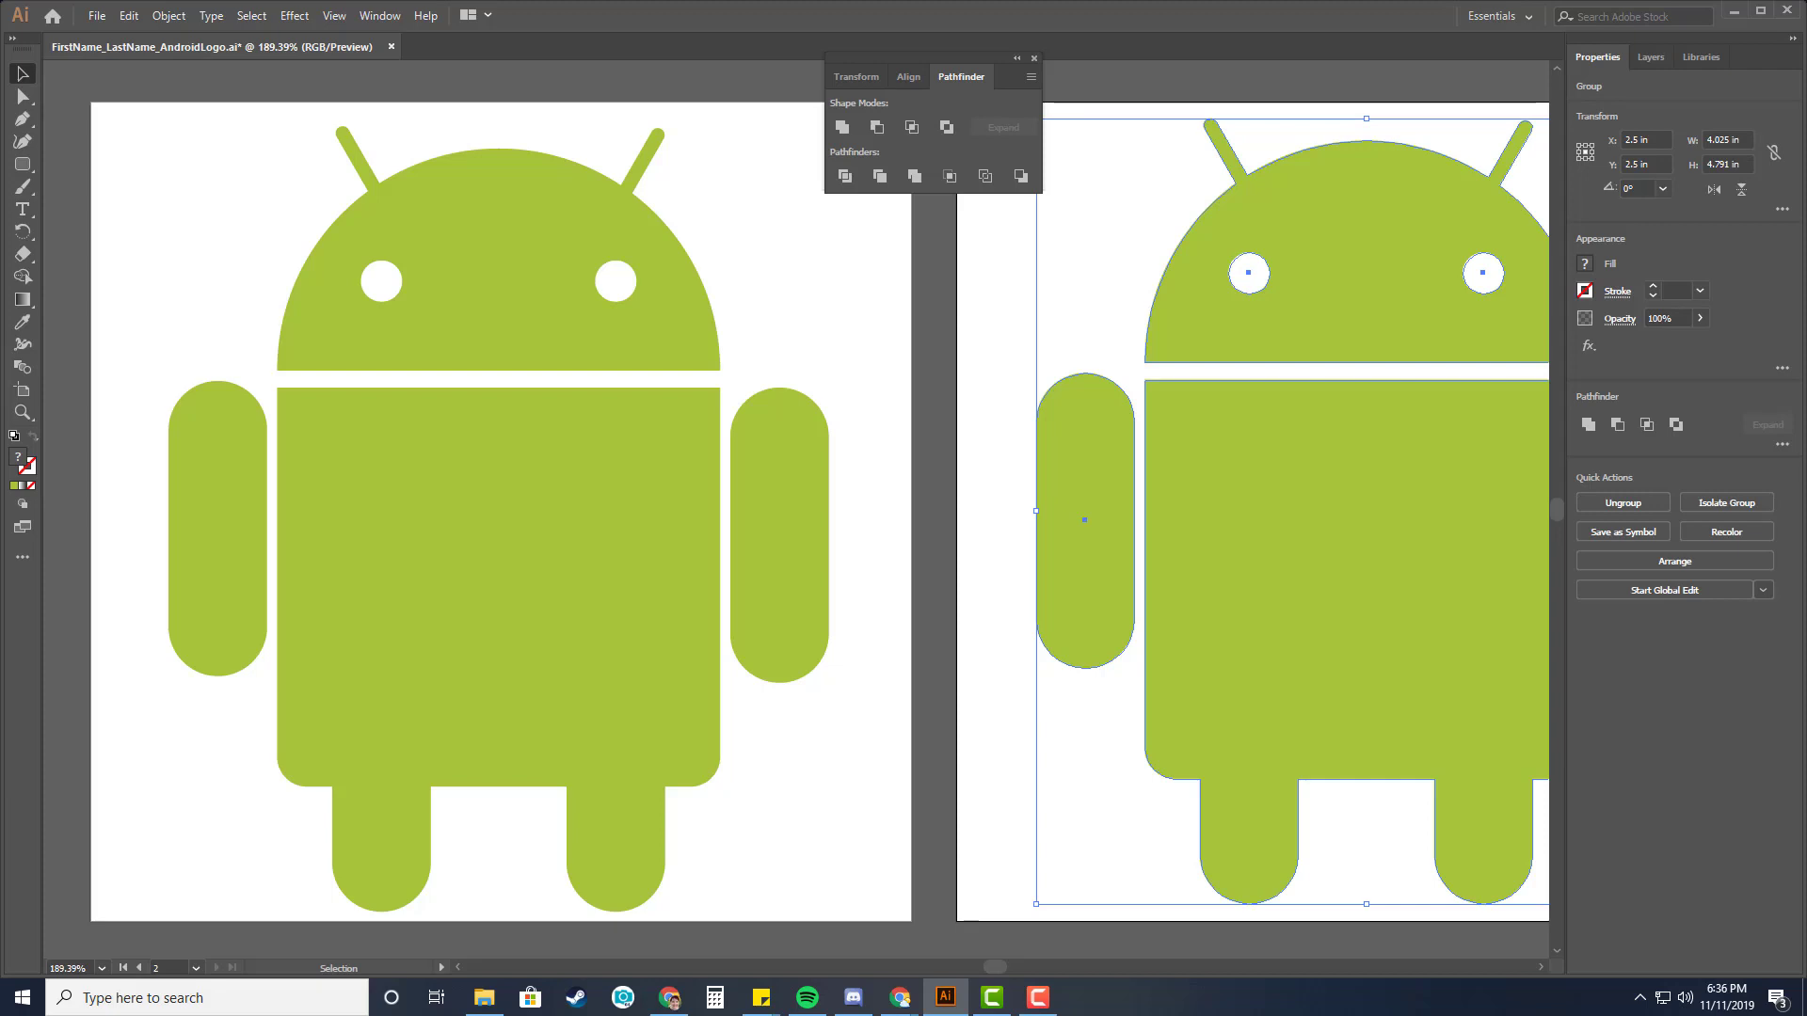
Add a text object reading android on the body of the first artboard's logo.
key("alt+Tab")
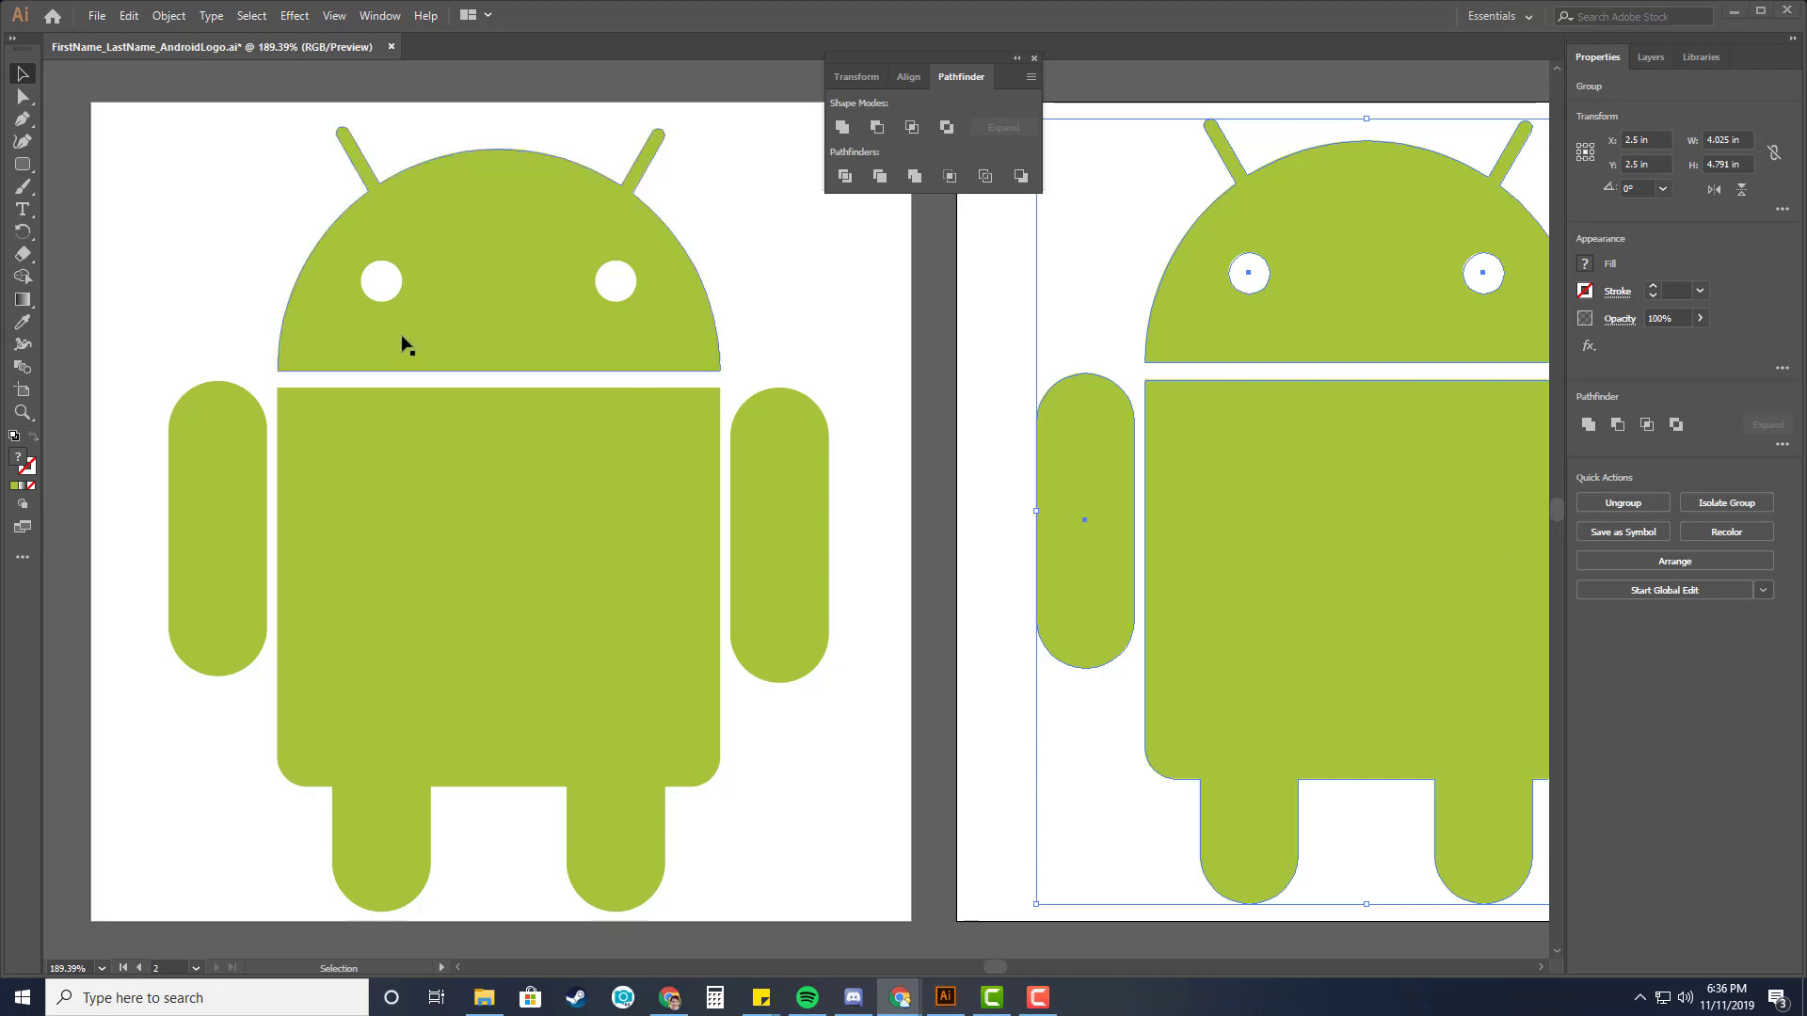
left_click(22, 209)
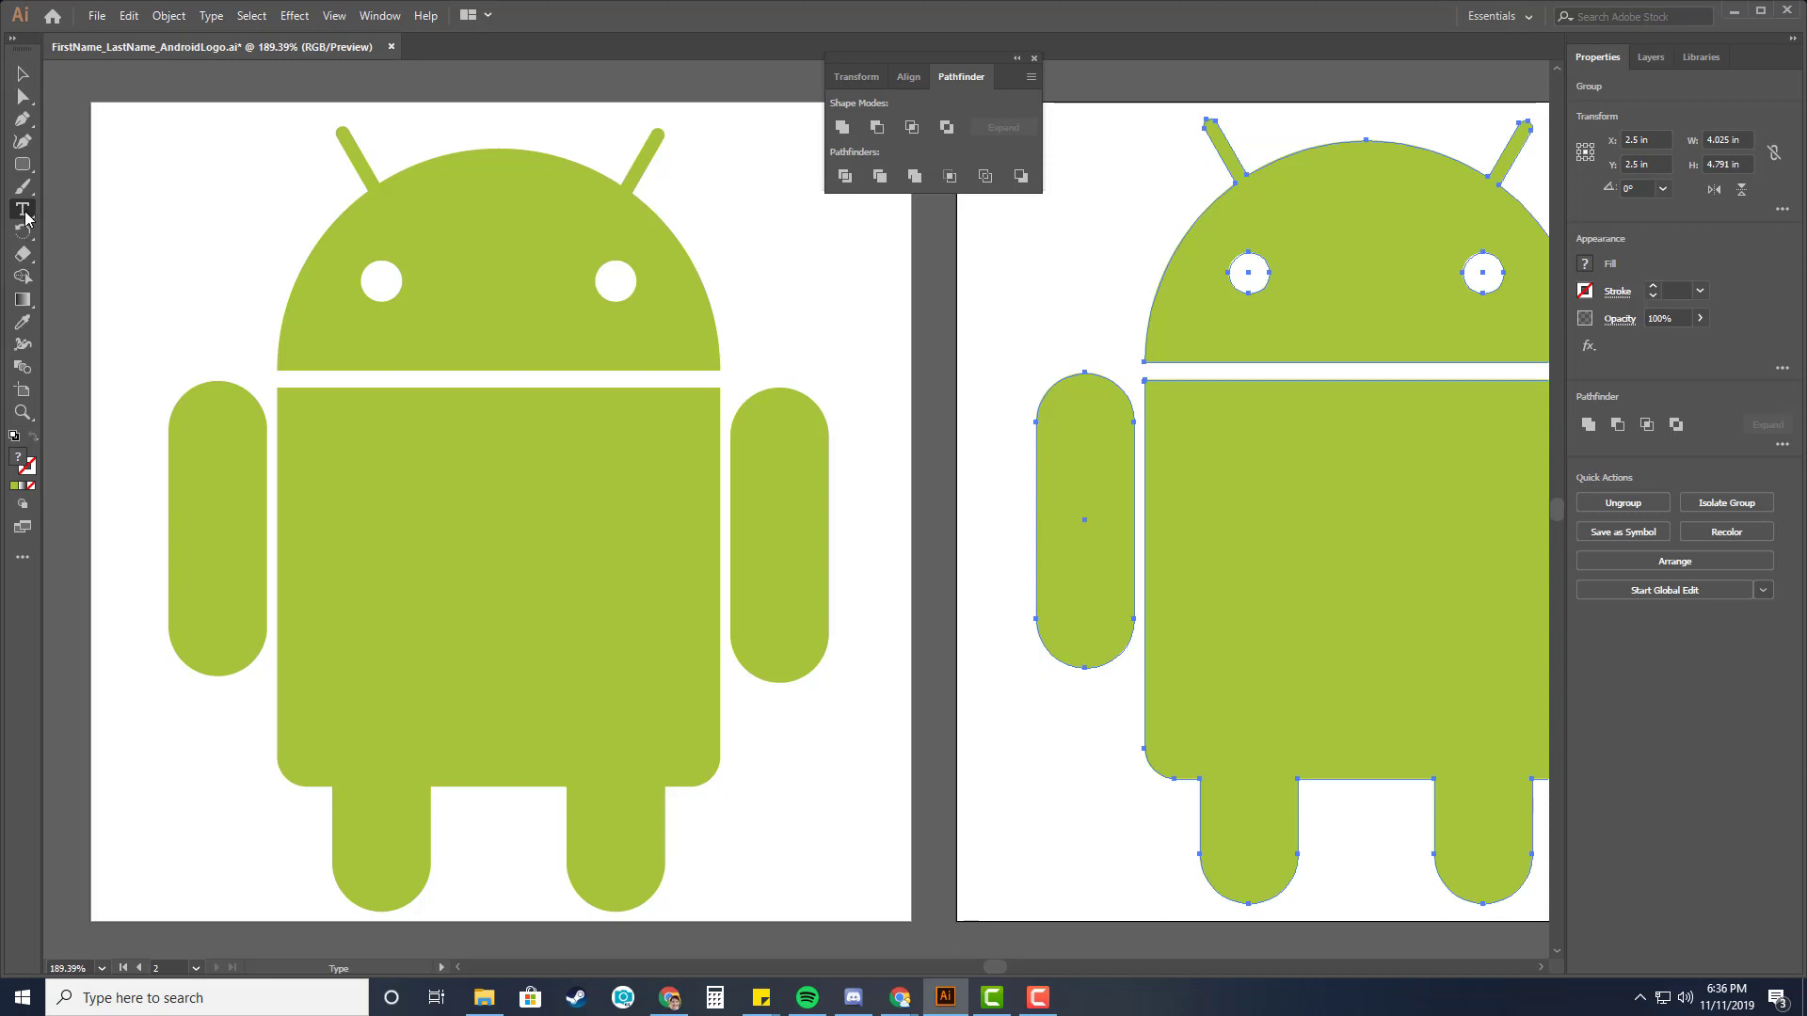
left_click(389, 537)
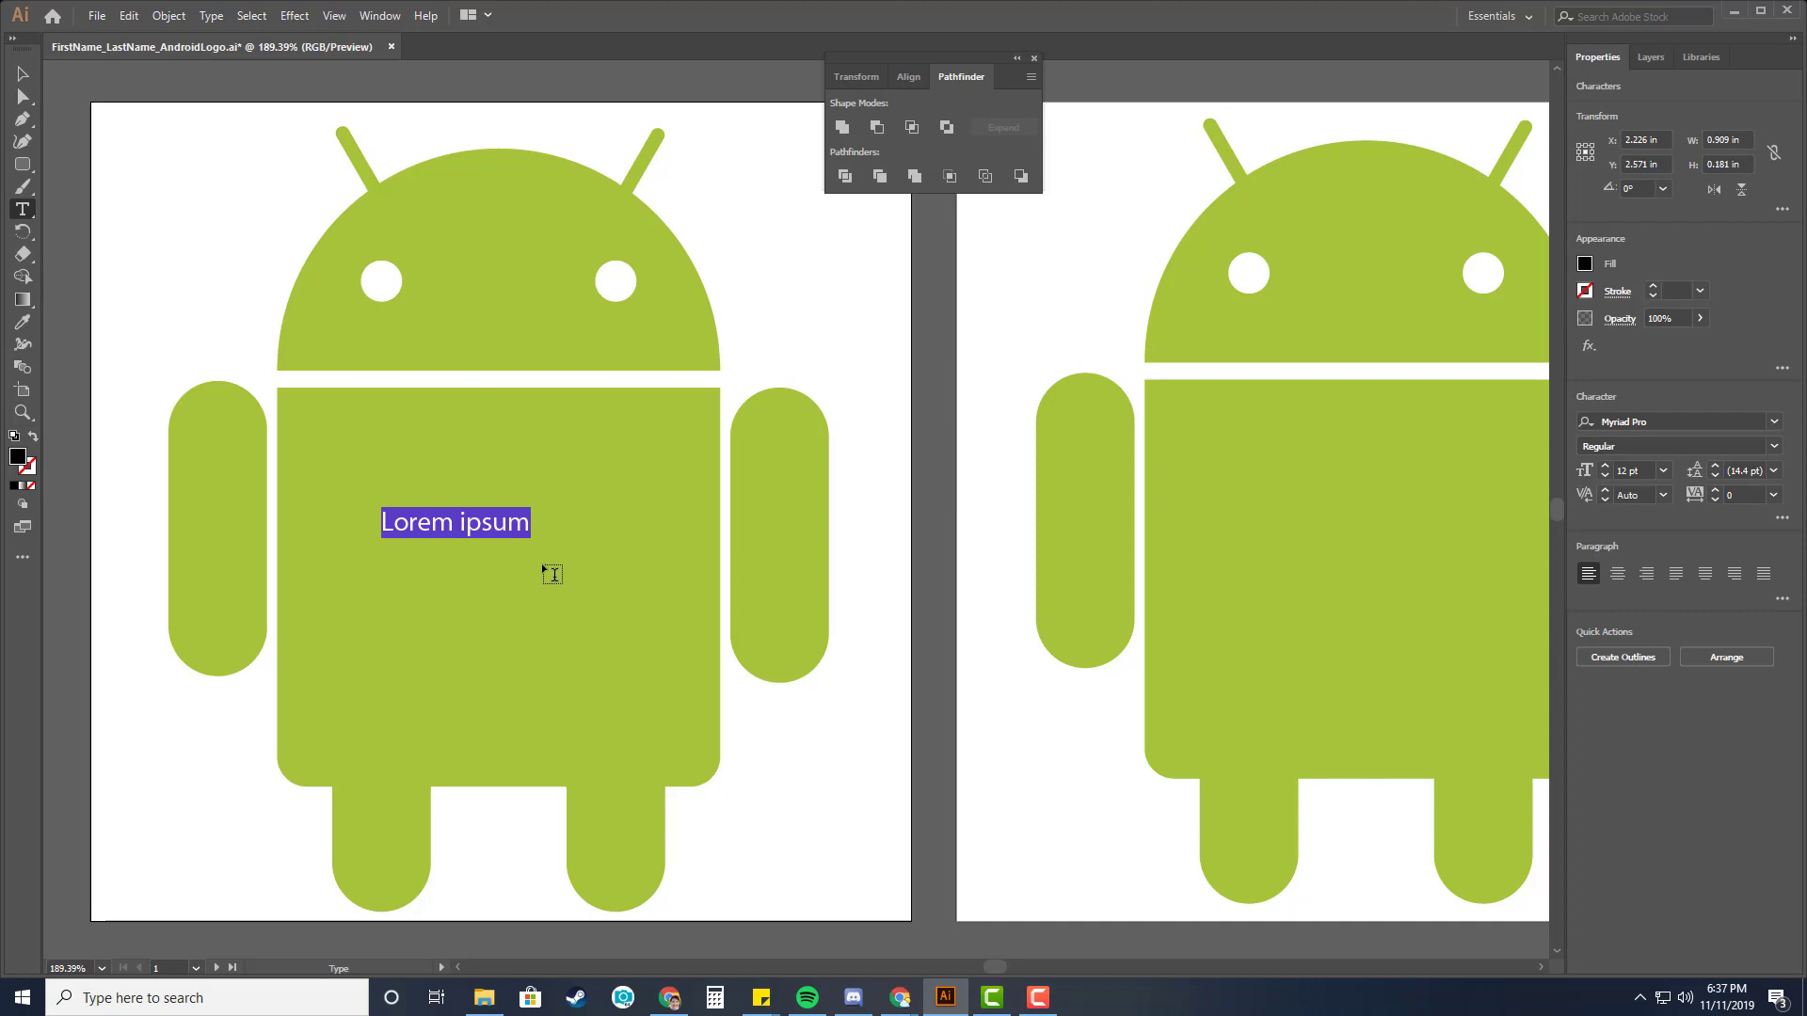
type("android")
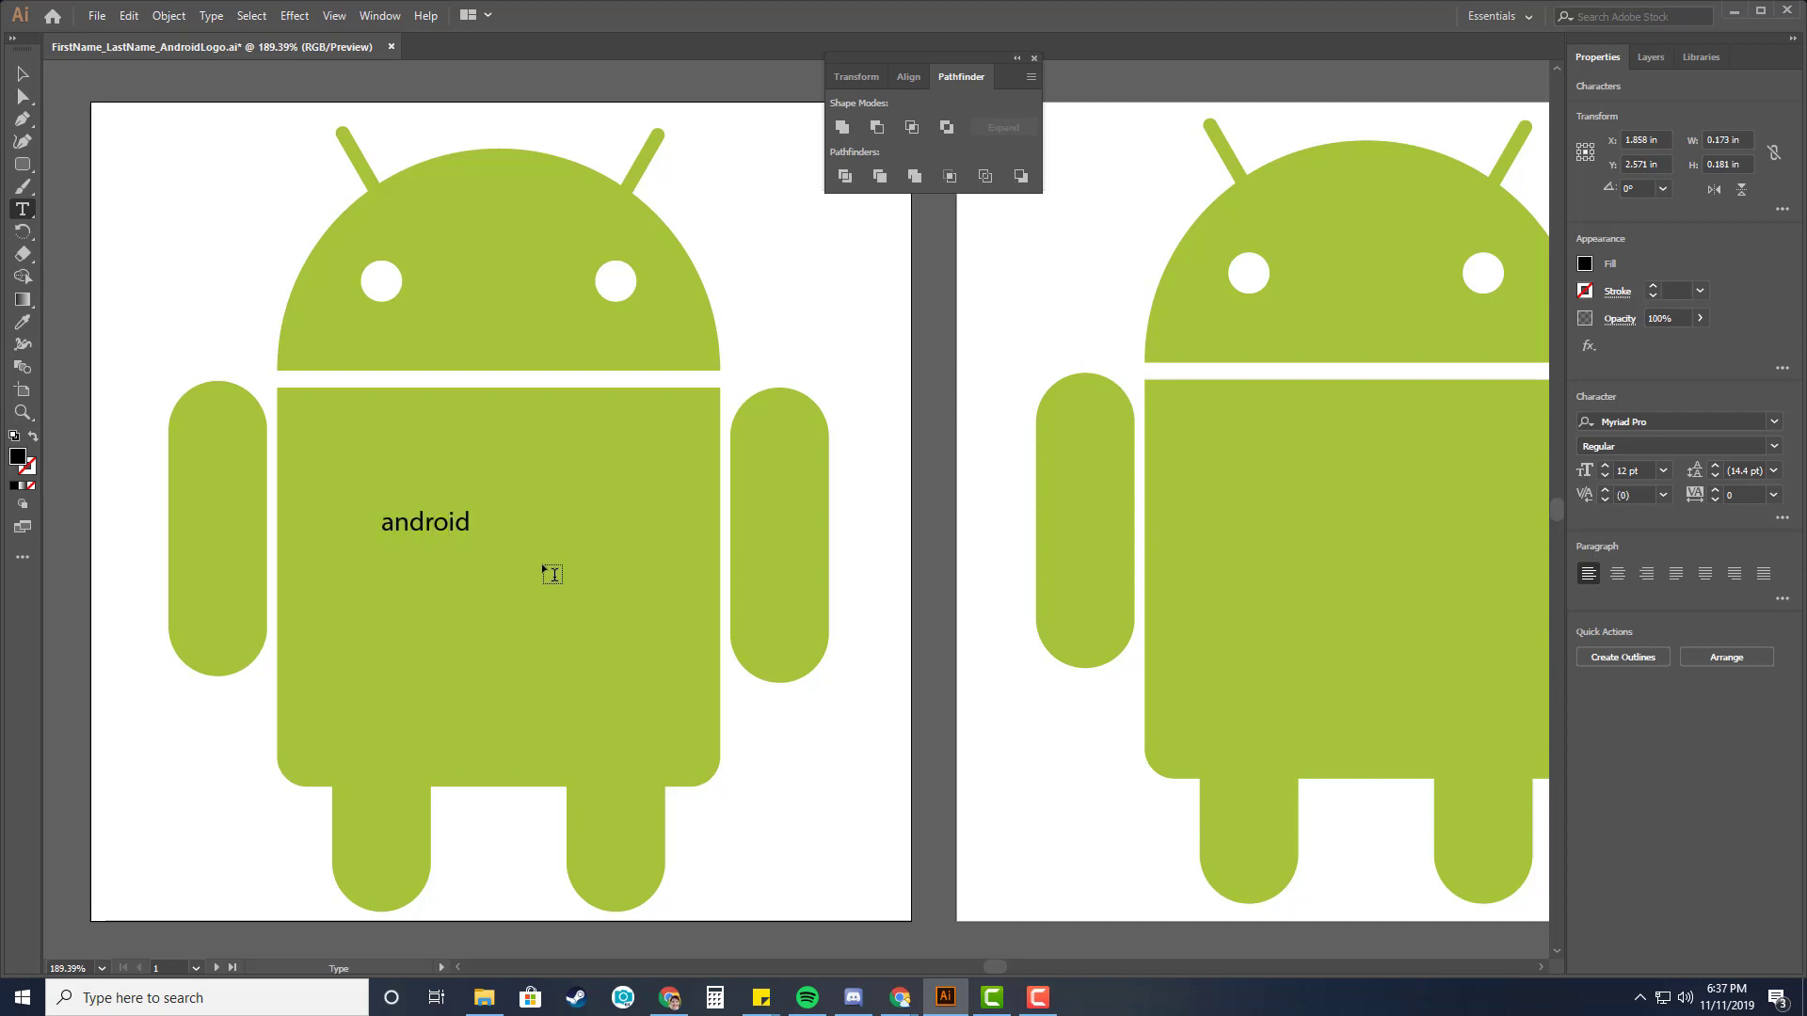
Set the text to 72 pt and change its font to Android 7.
key("ctrl+a")
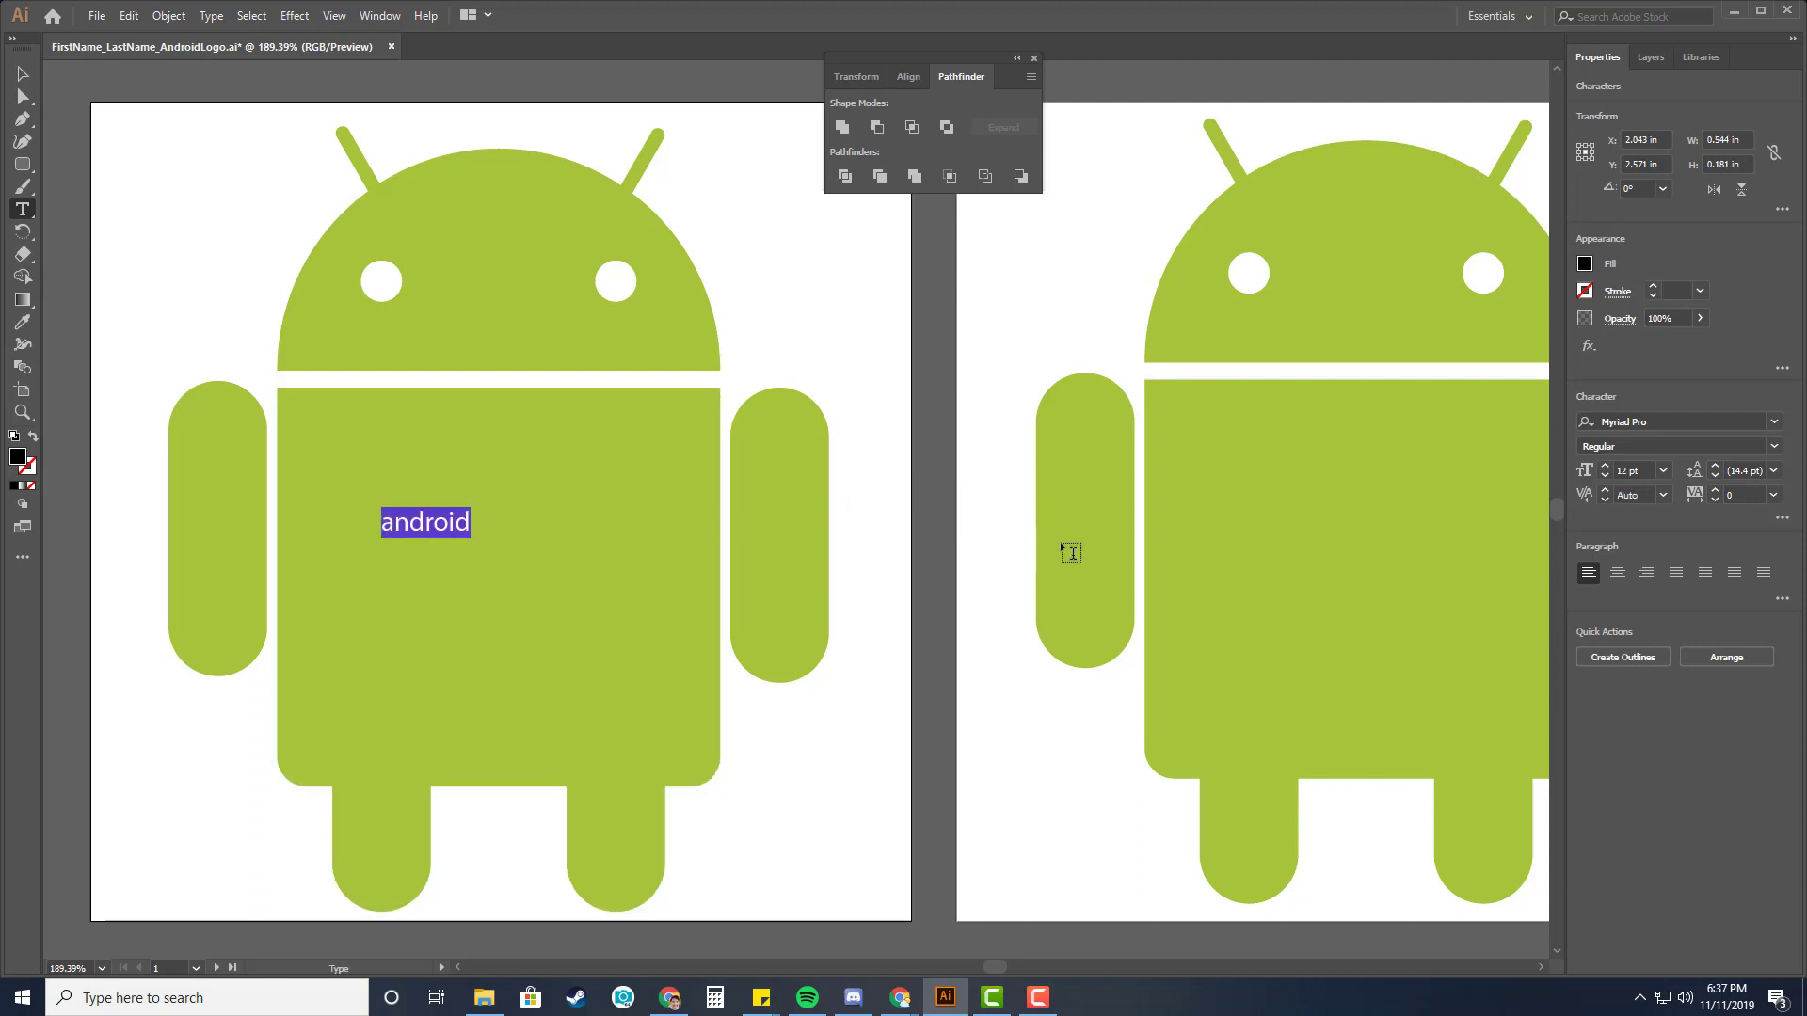
left_click(1662, 471)
left_click(1695, 806)
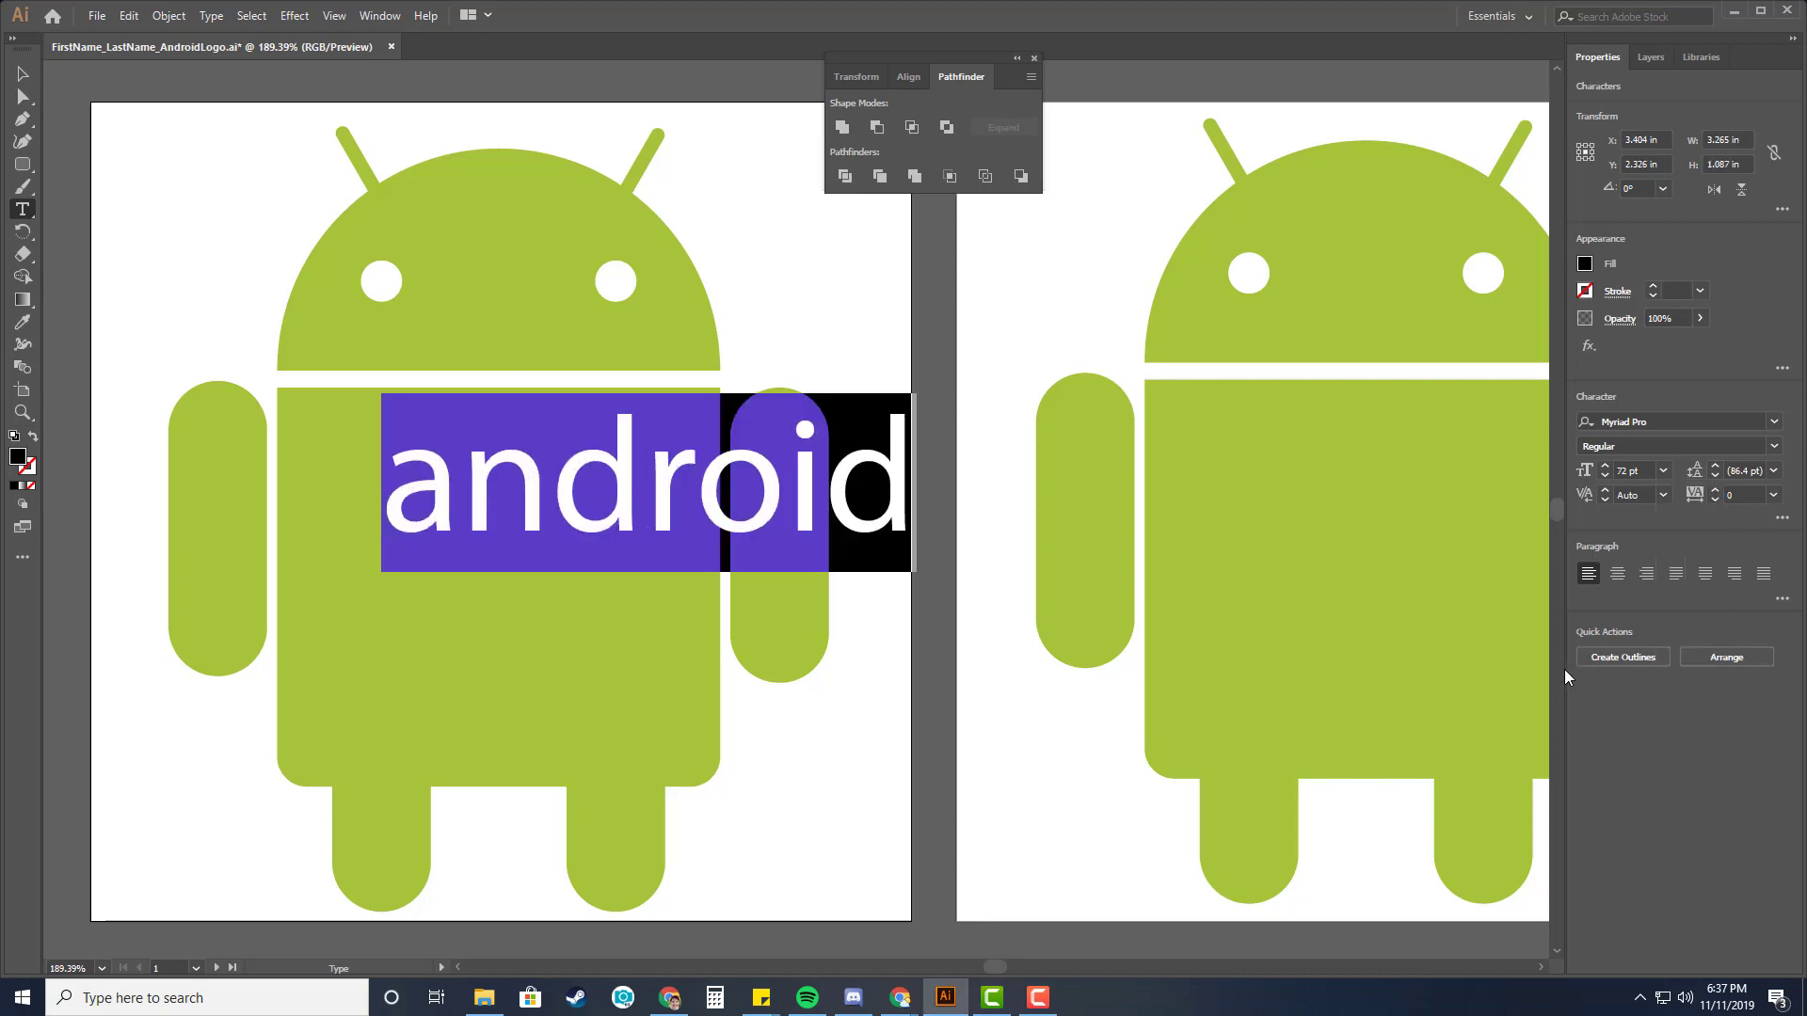
left_click(1773, 422)
key("F9")
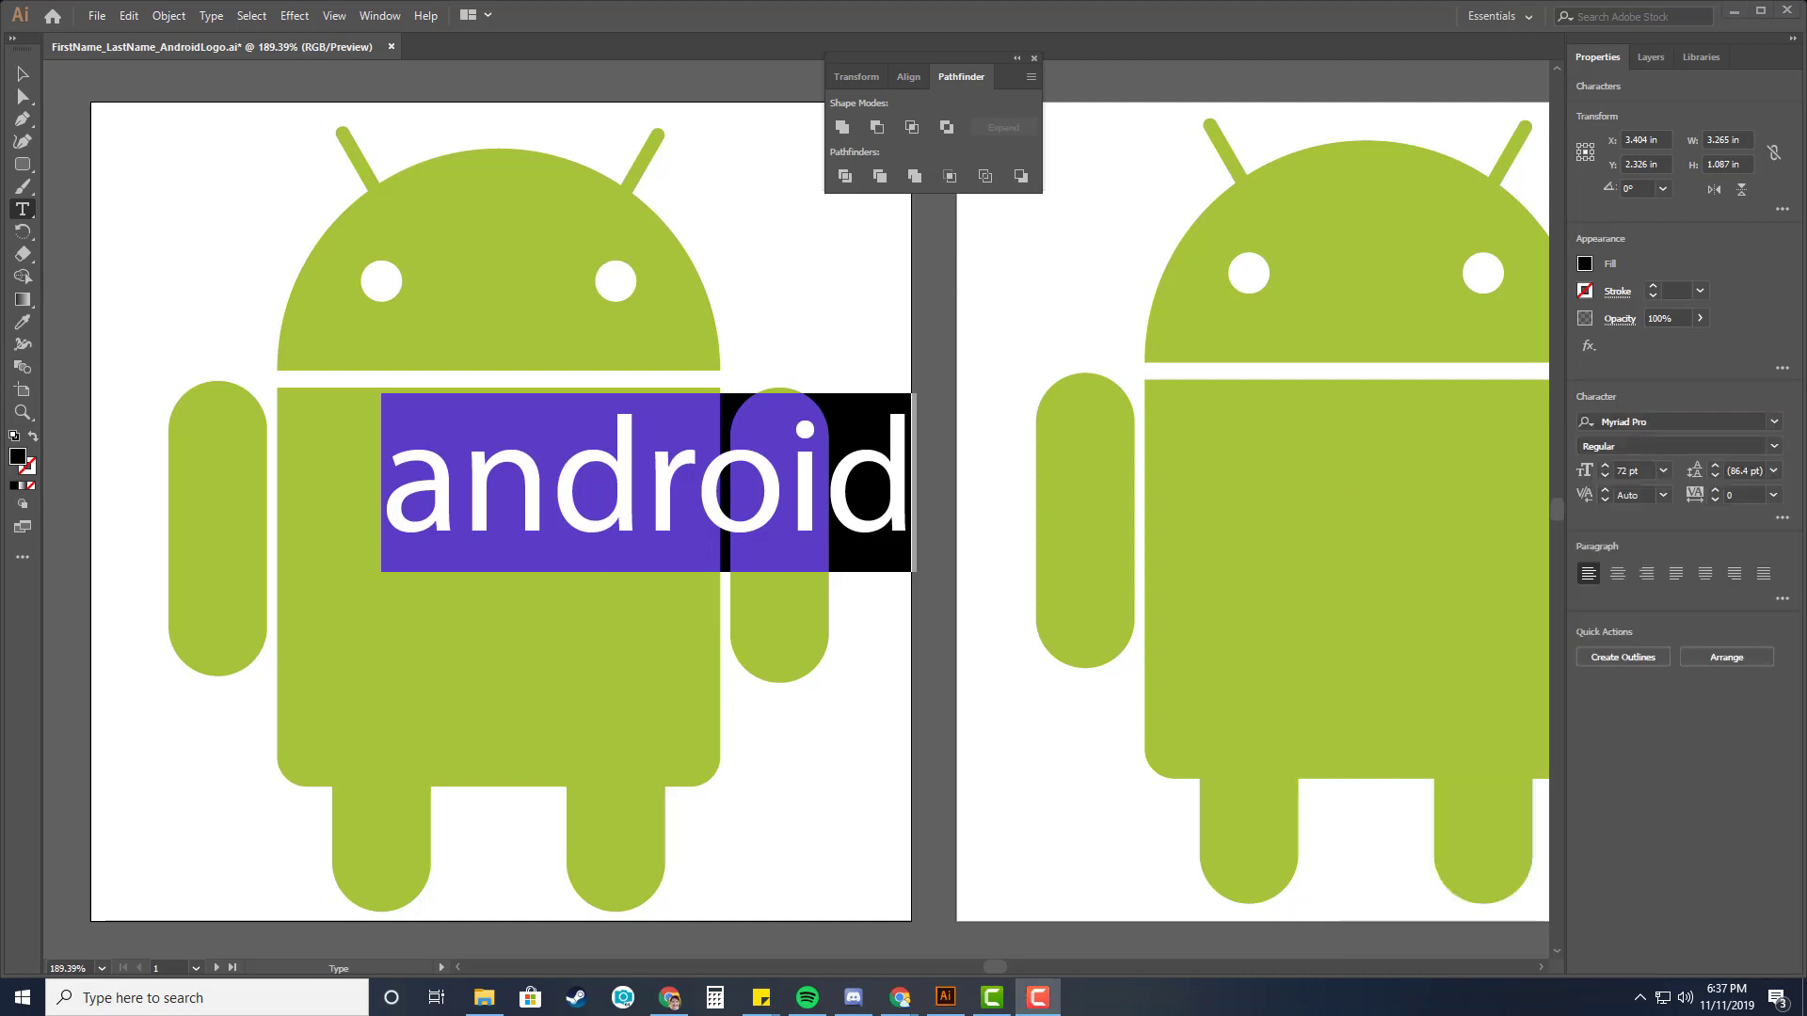
left_click(1774, 421)
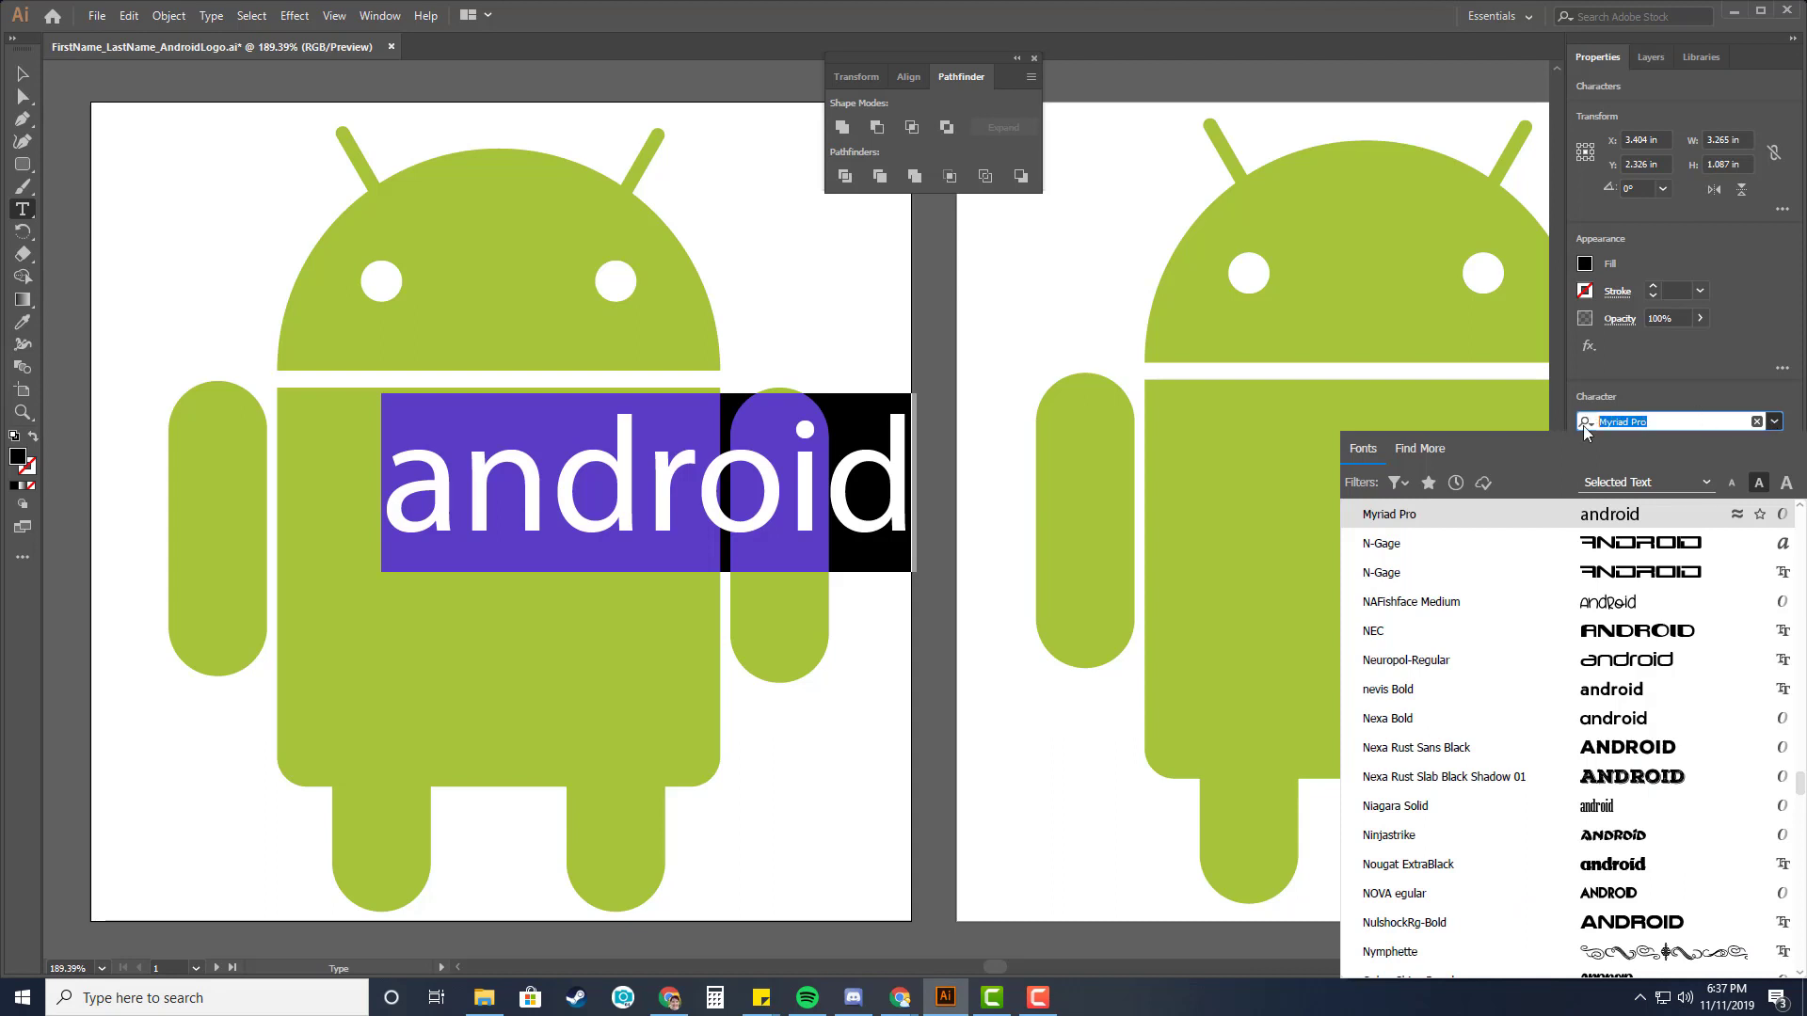
type("android")
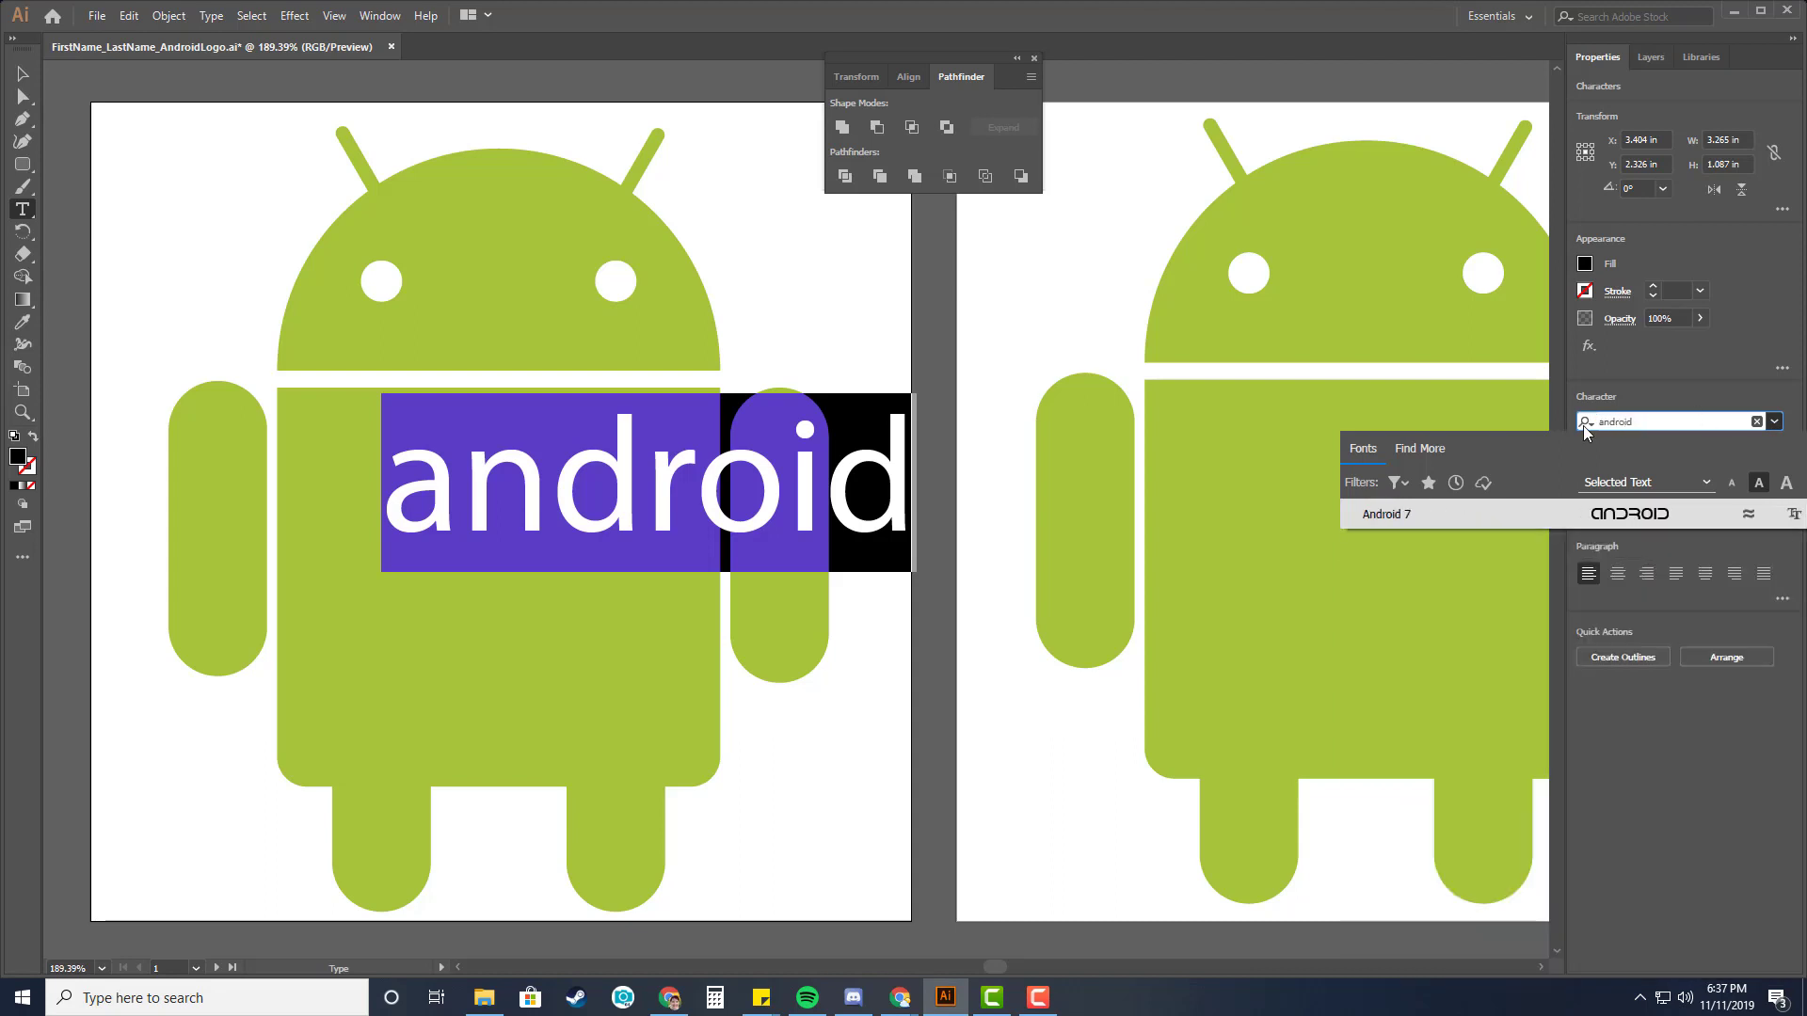
left_click(1504, 514)
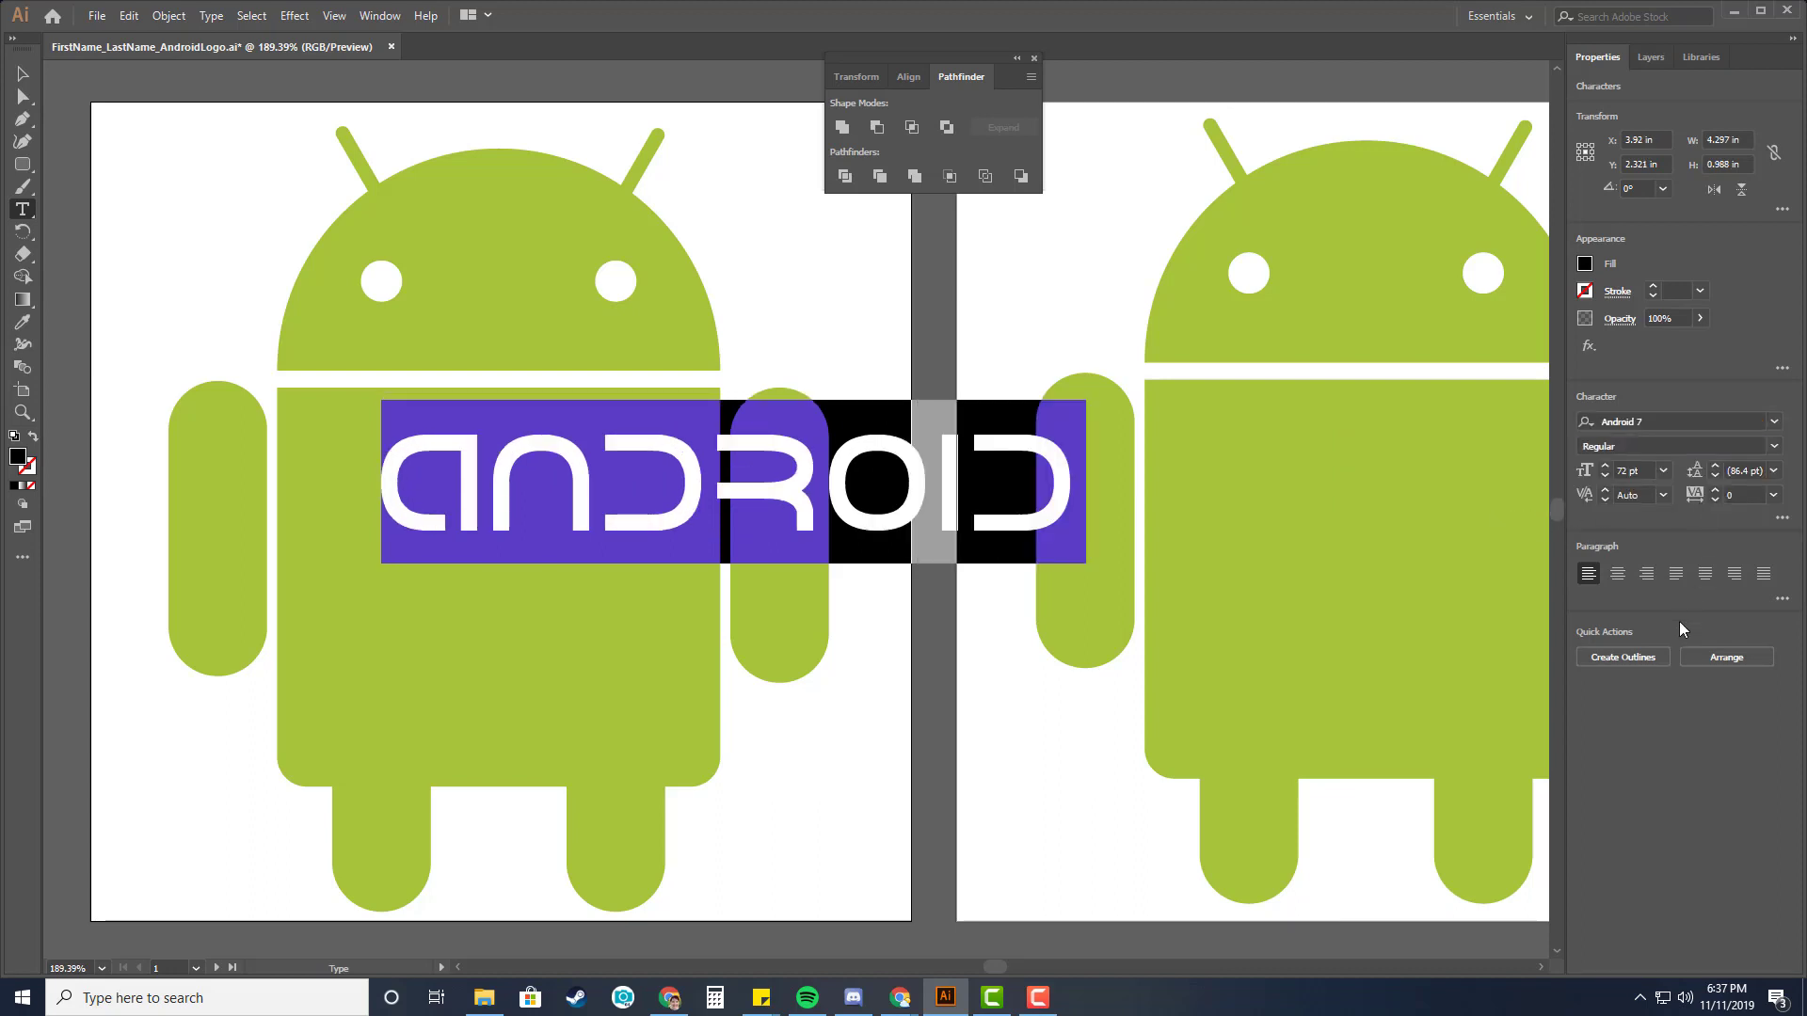
Move the text so it spans across the middle of the Android body.
left_click(23, 74)
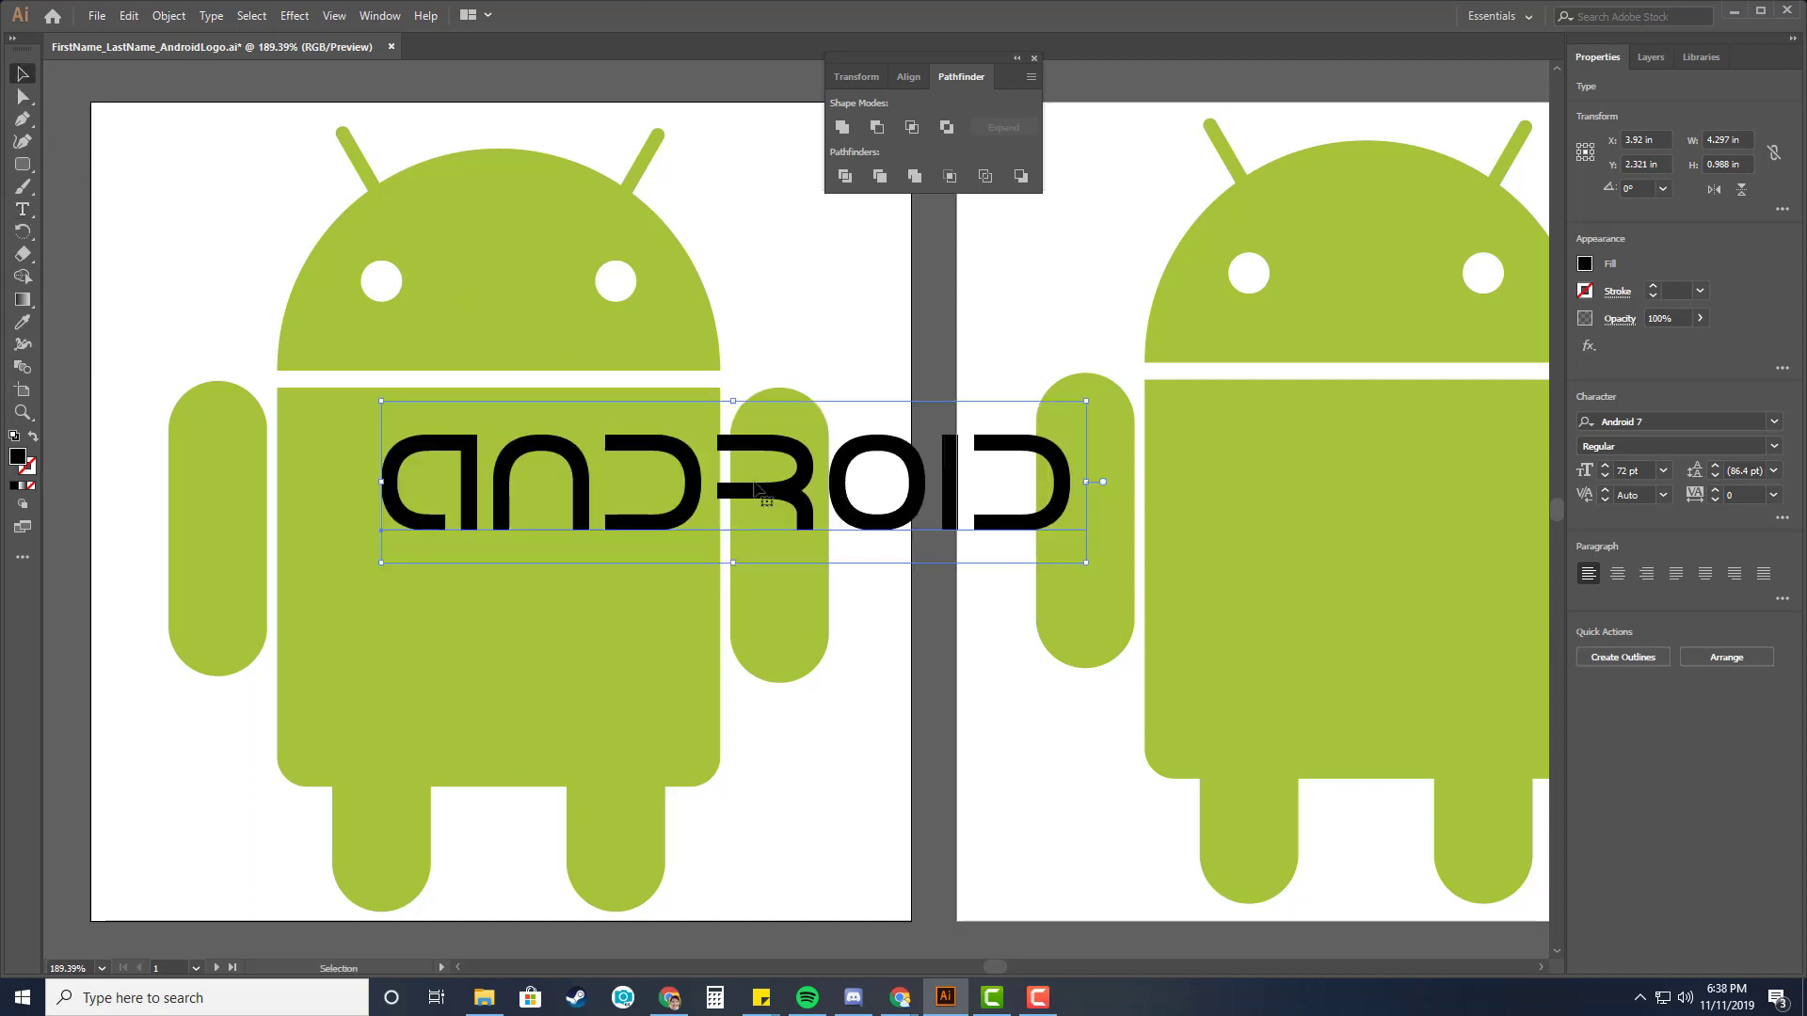
left_click_drag(764, 486, 546, 532)
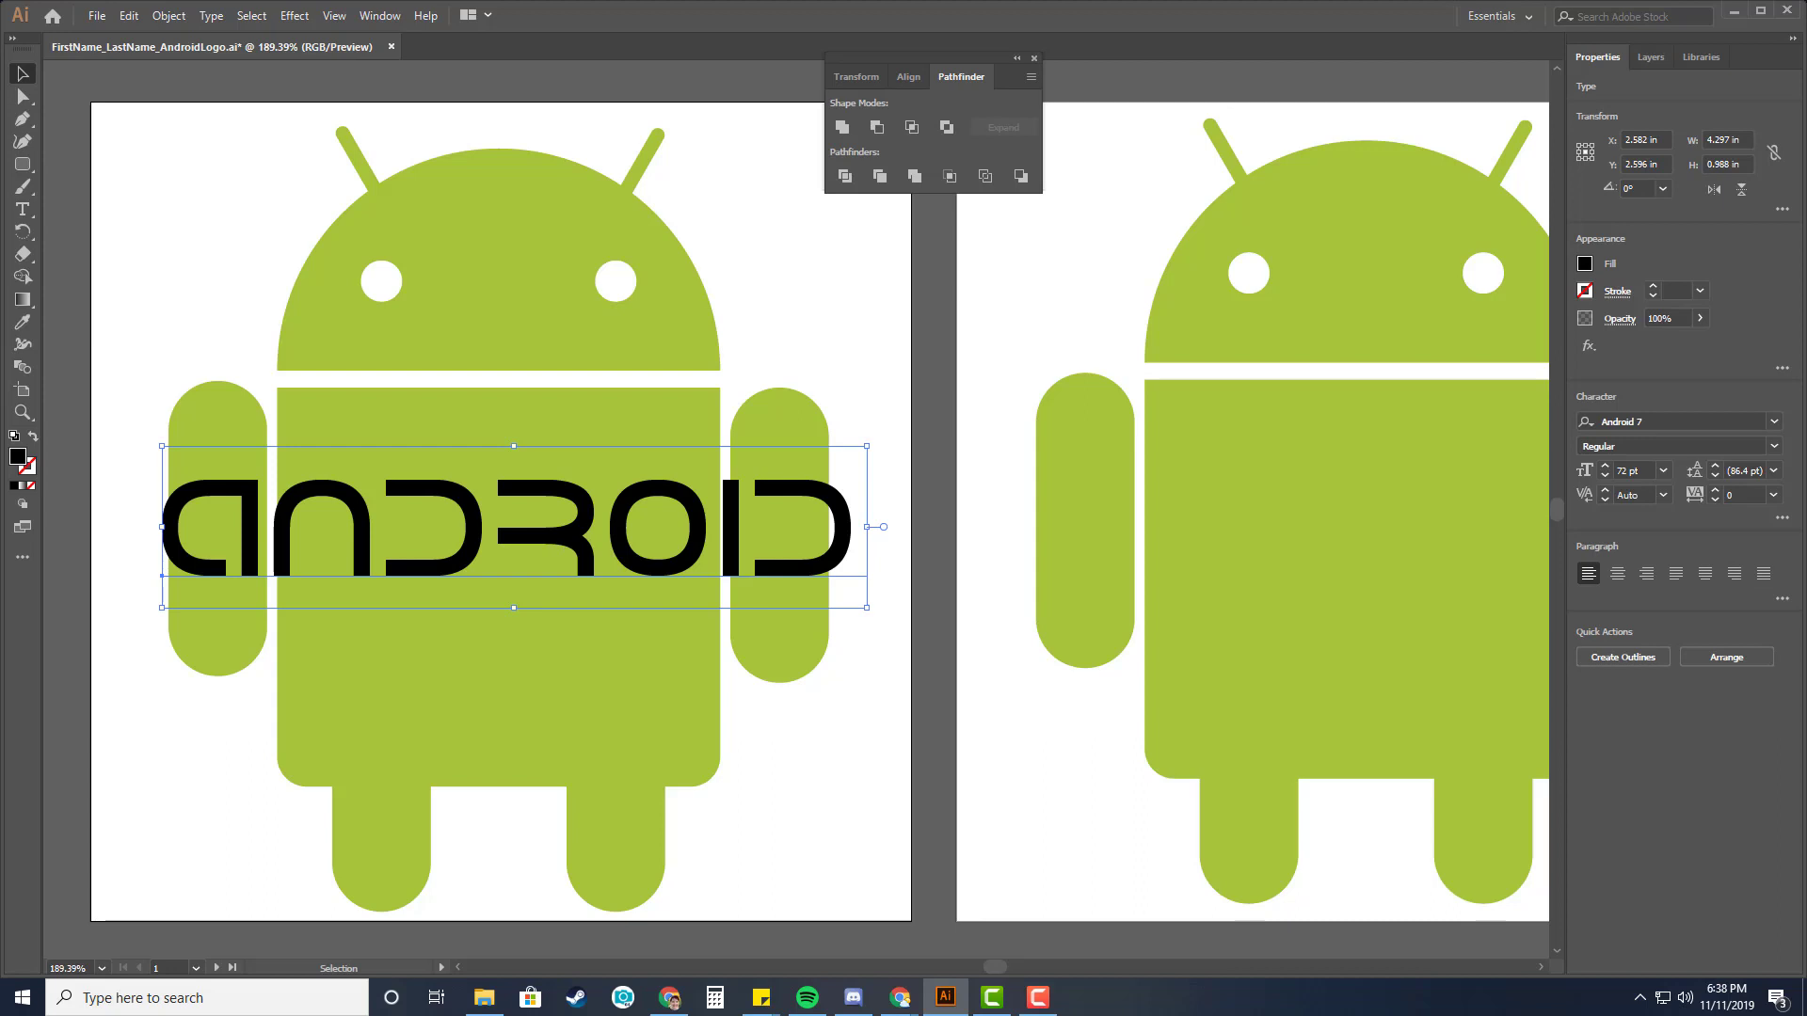
key("alt+Tab")
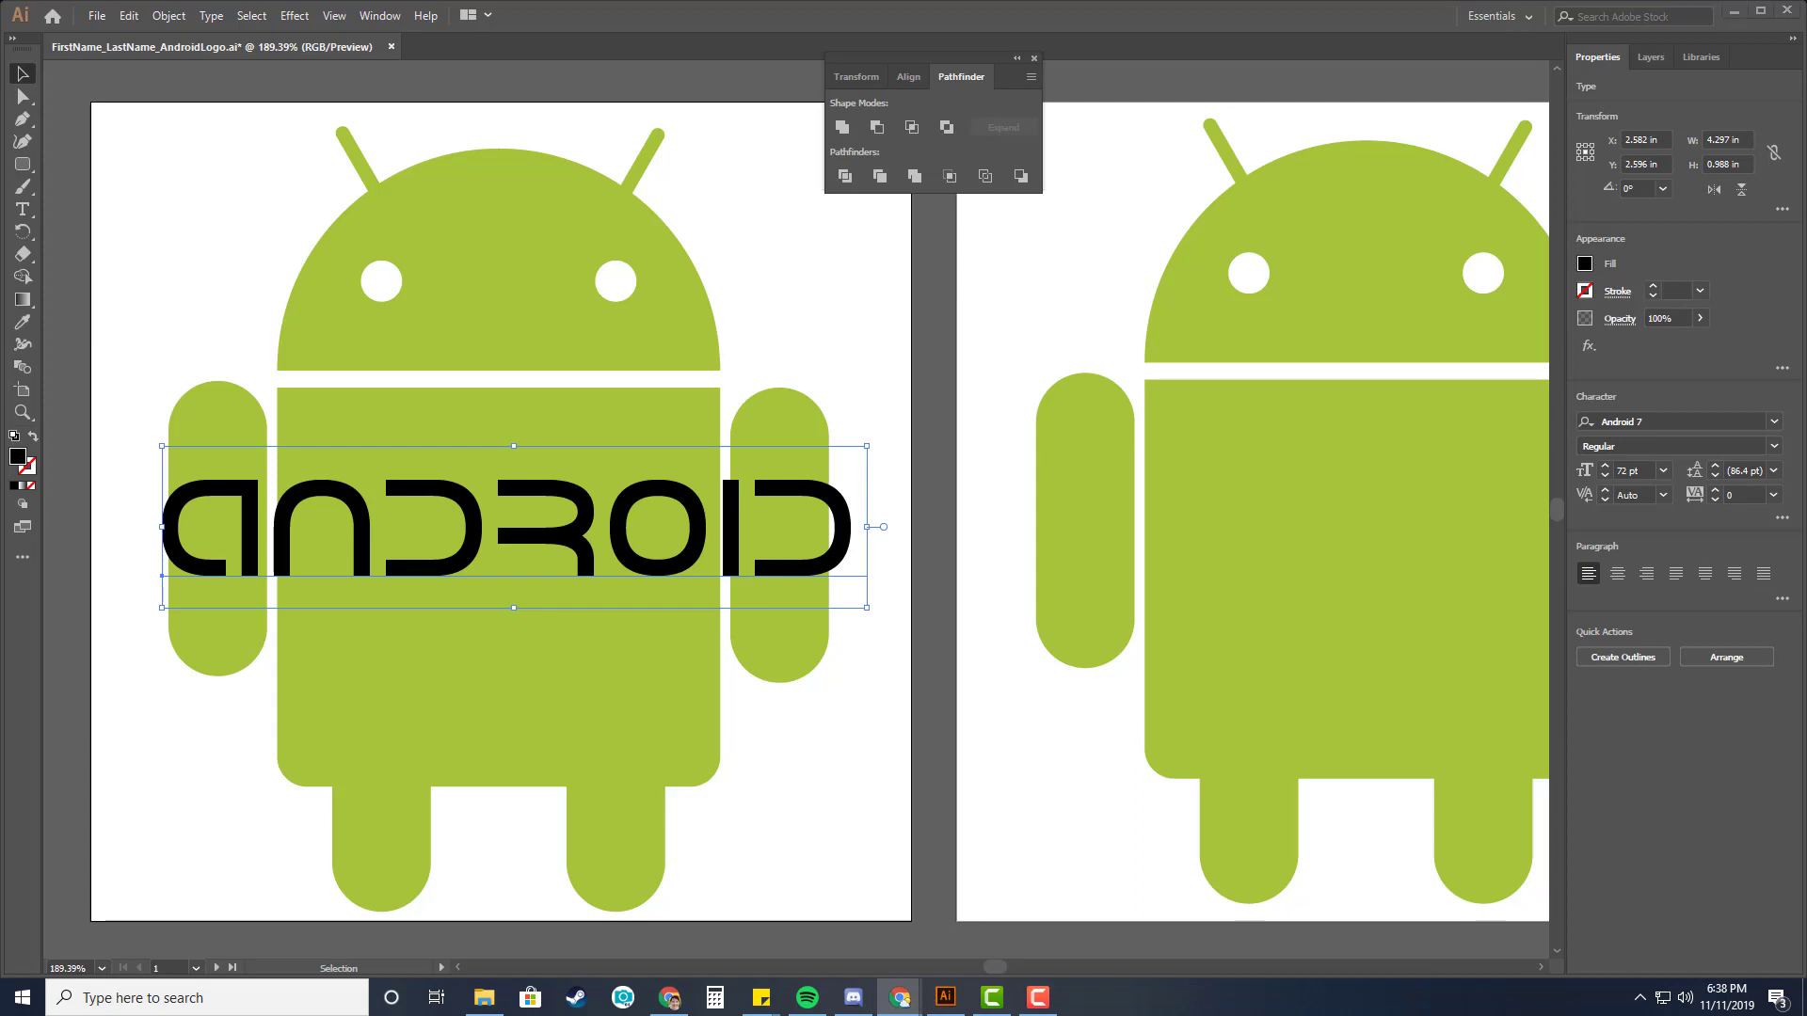
Set the text fill color to hex a4c439 to match the logo green.
double_click(18, 460)
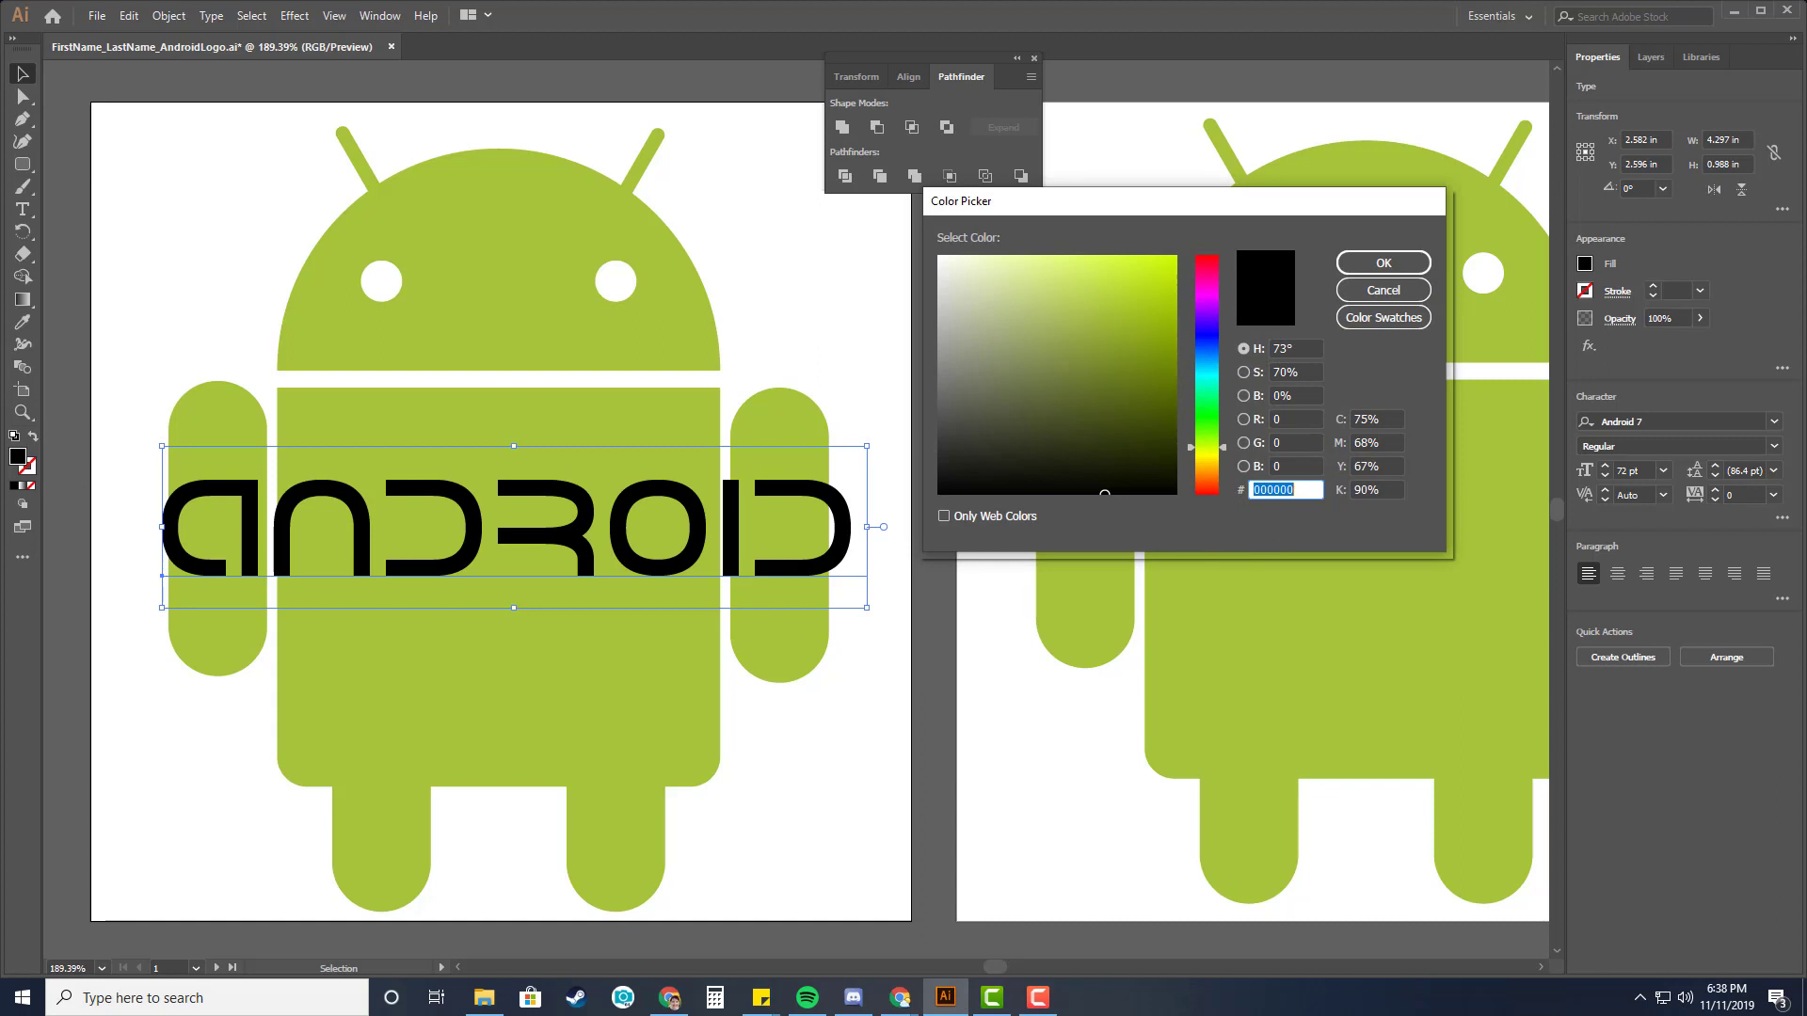
left_click_drag(1307, 490, 1240, 476)
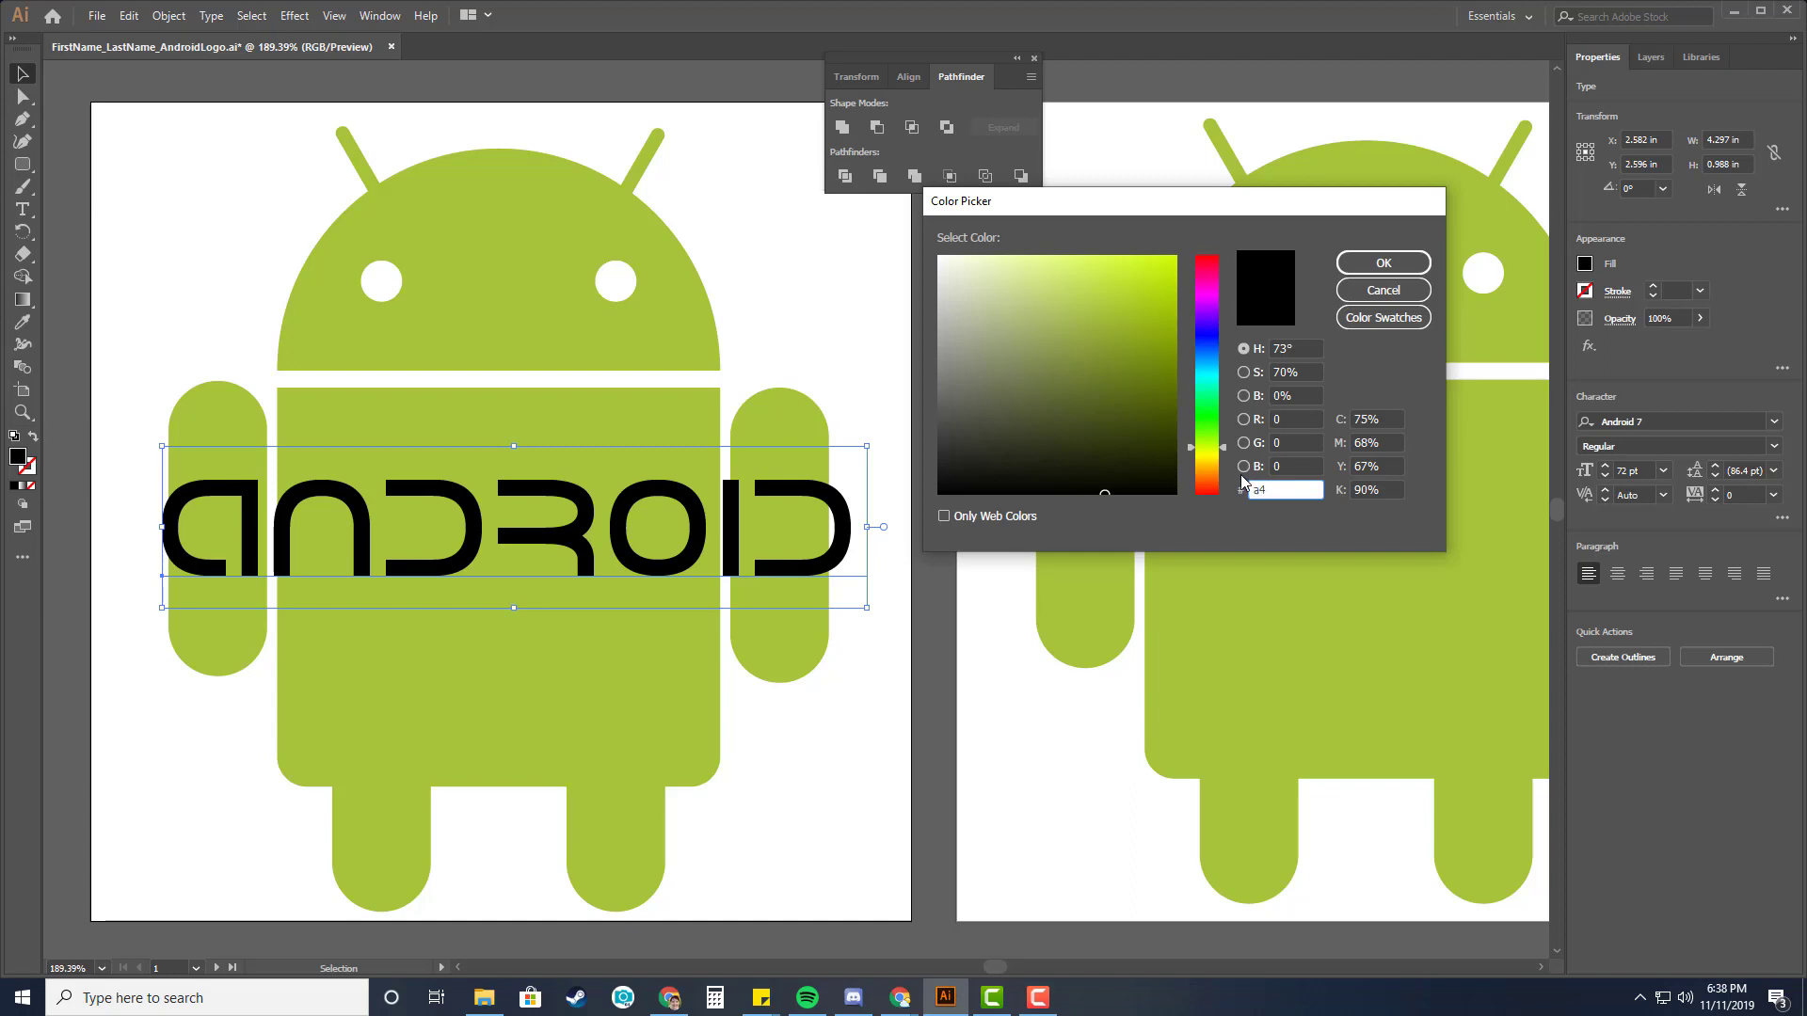
key("alt+Tab")
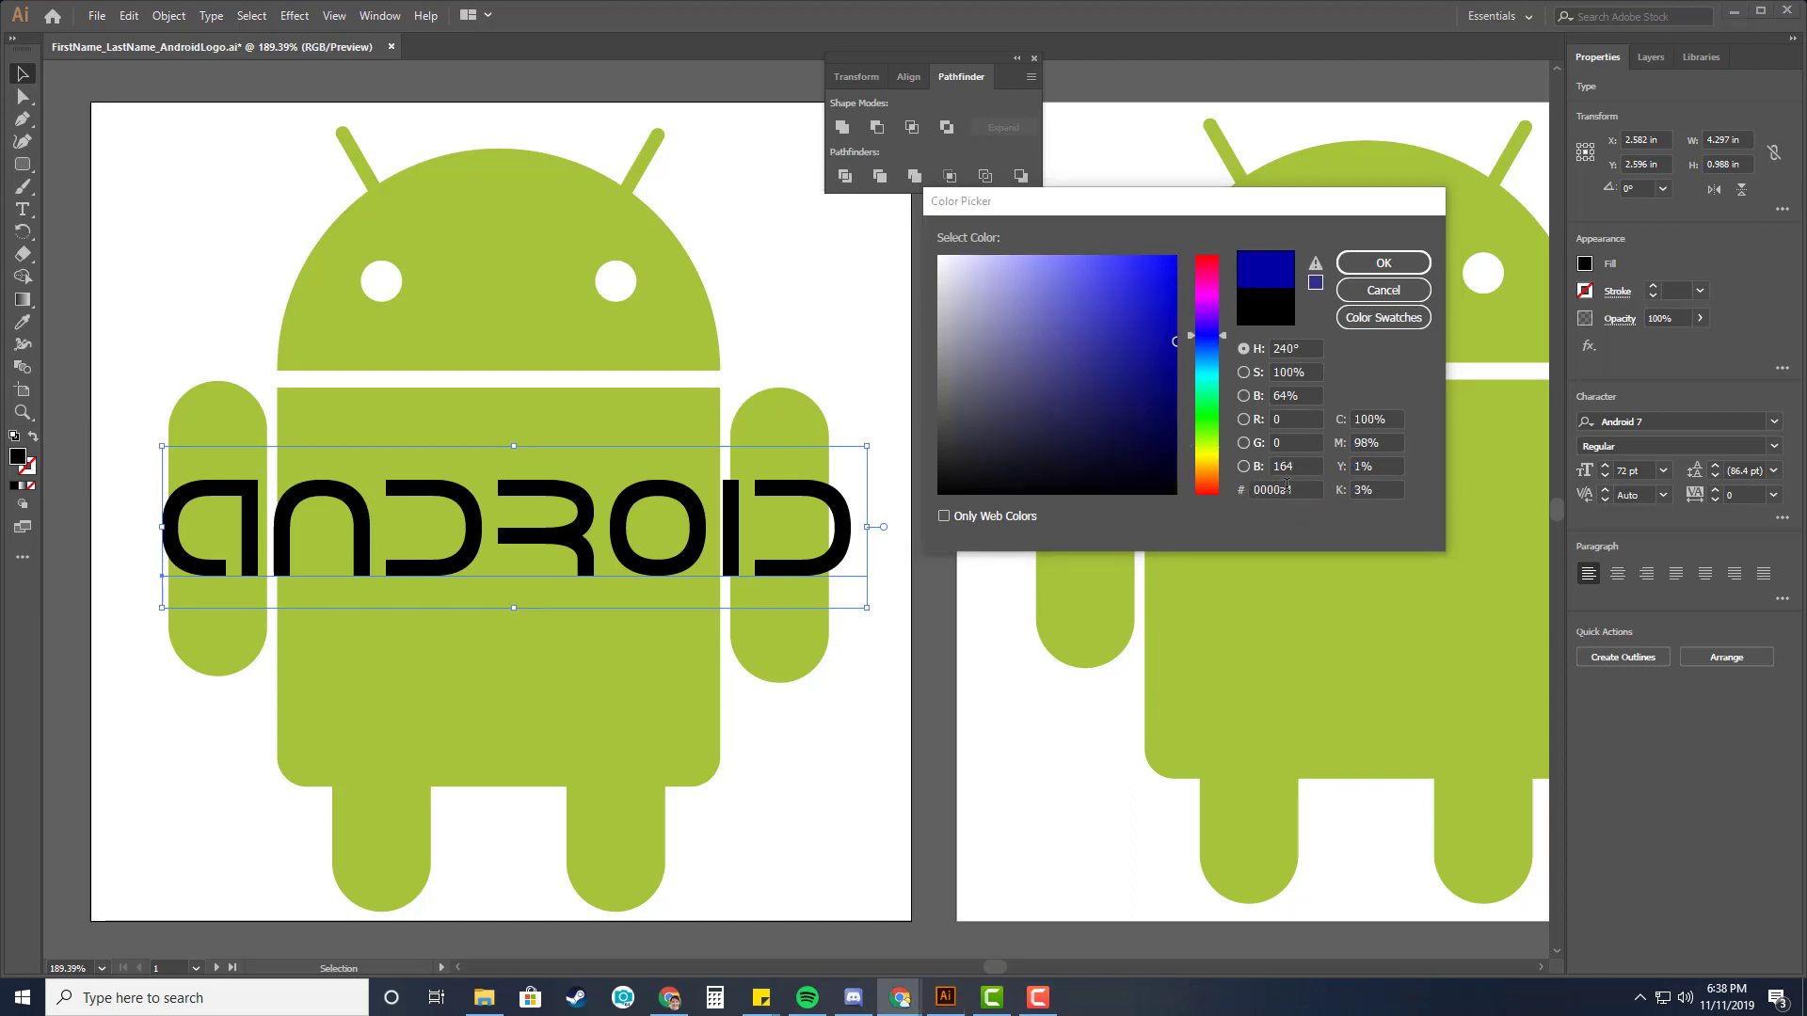
left_click_drag(1286, 486, 1228, 495)
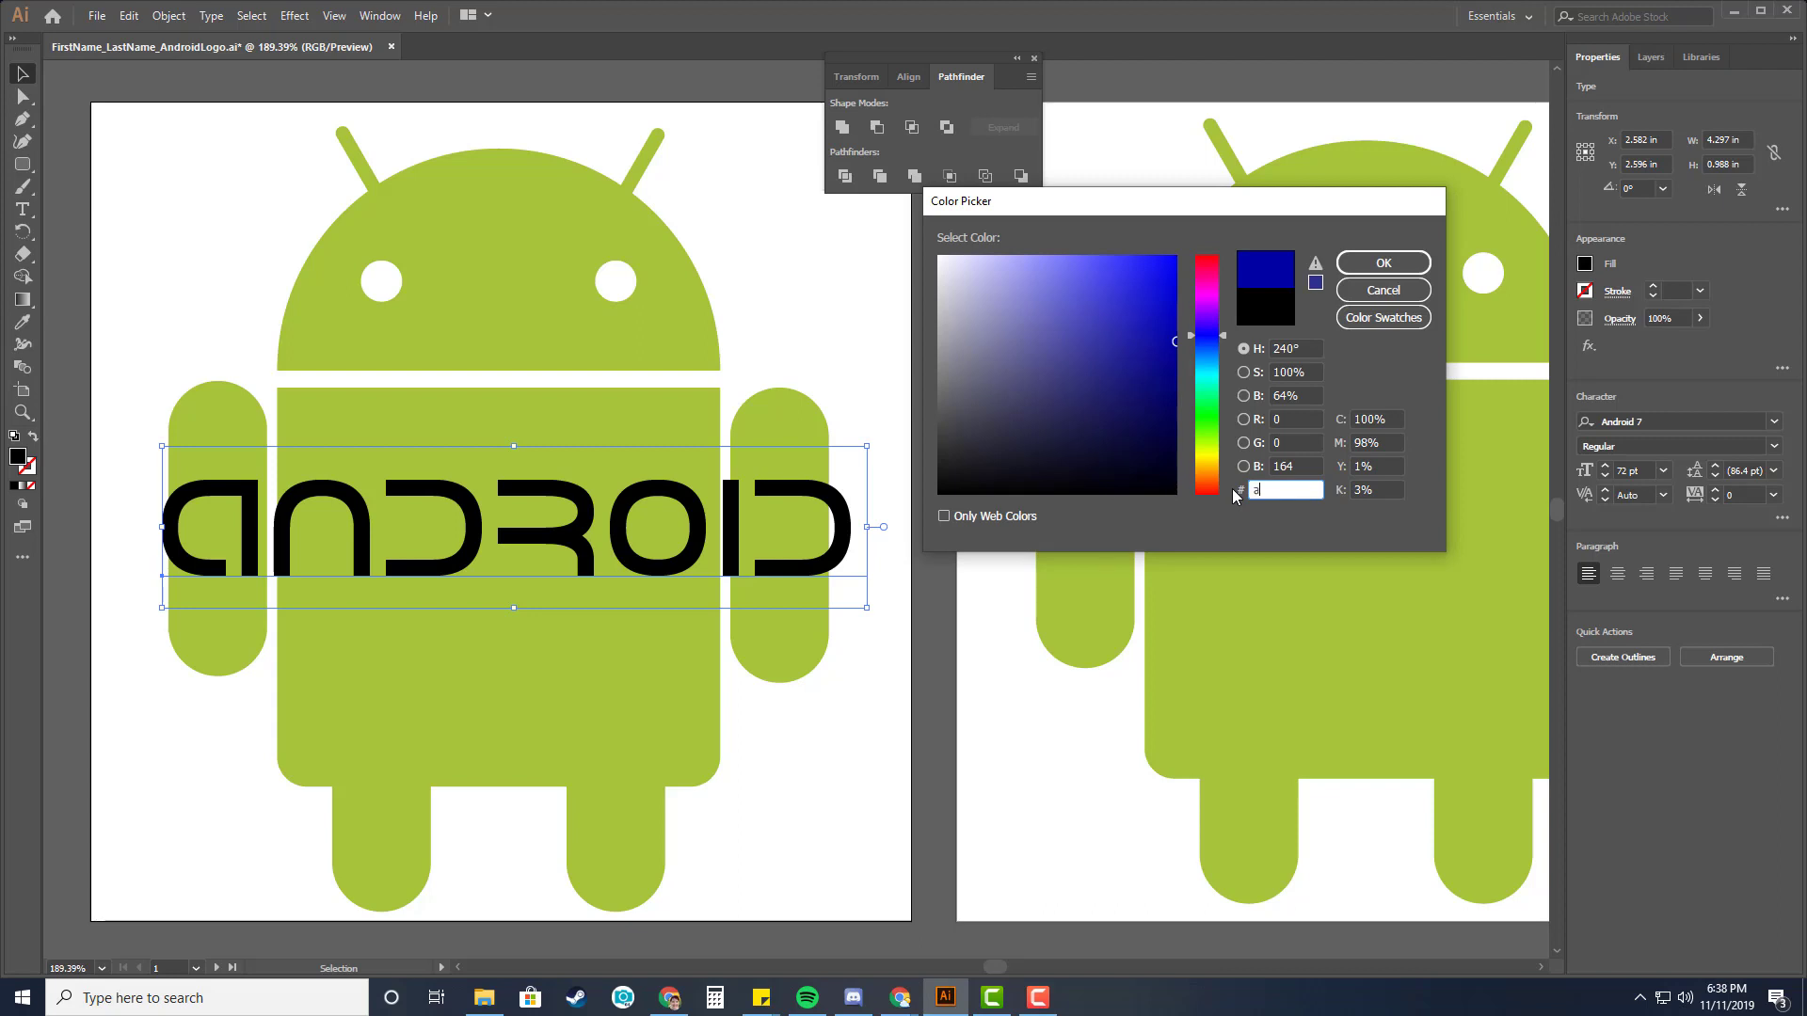
type("a4c439")
left_click(1383, 262)
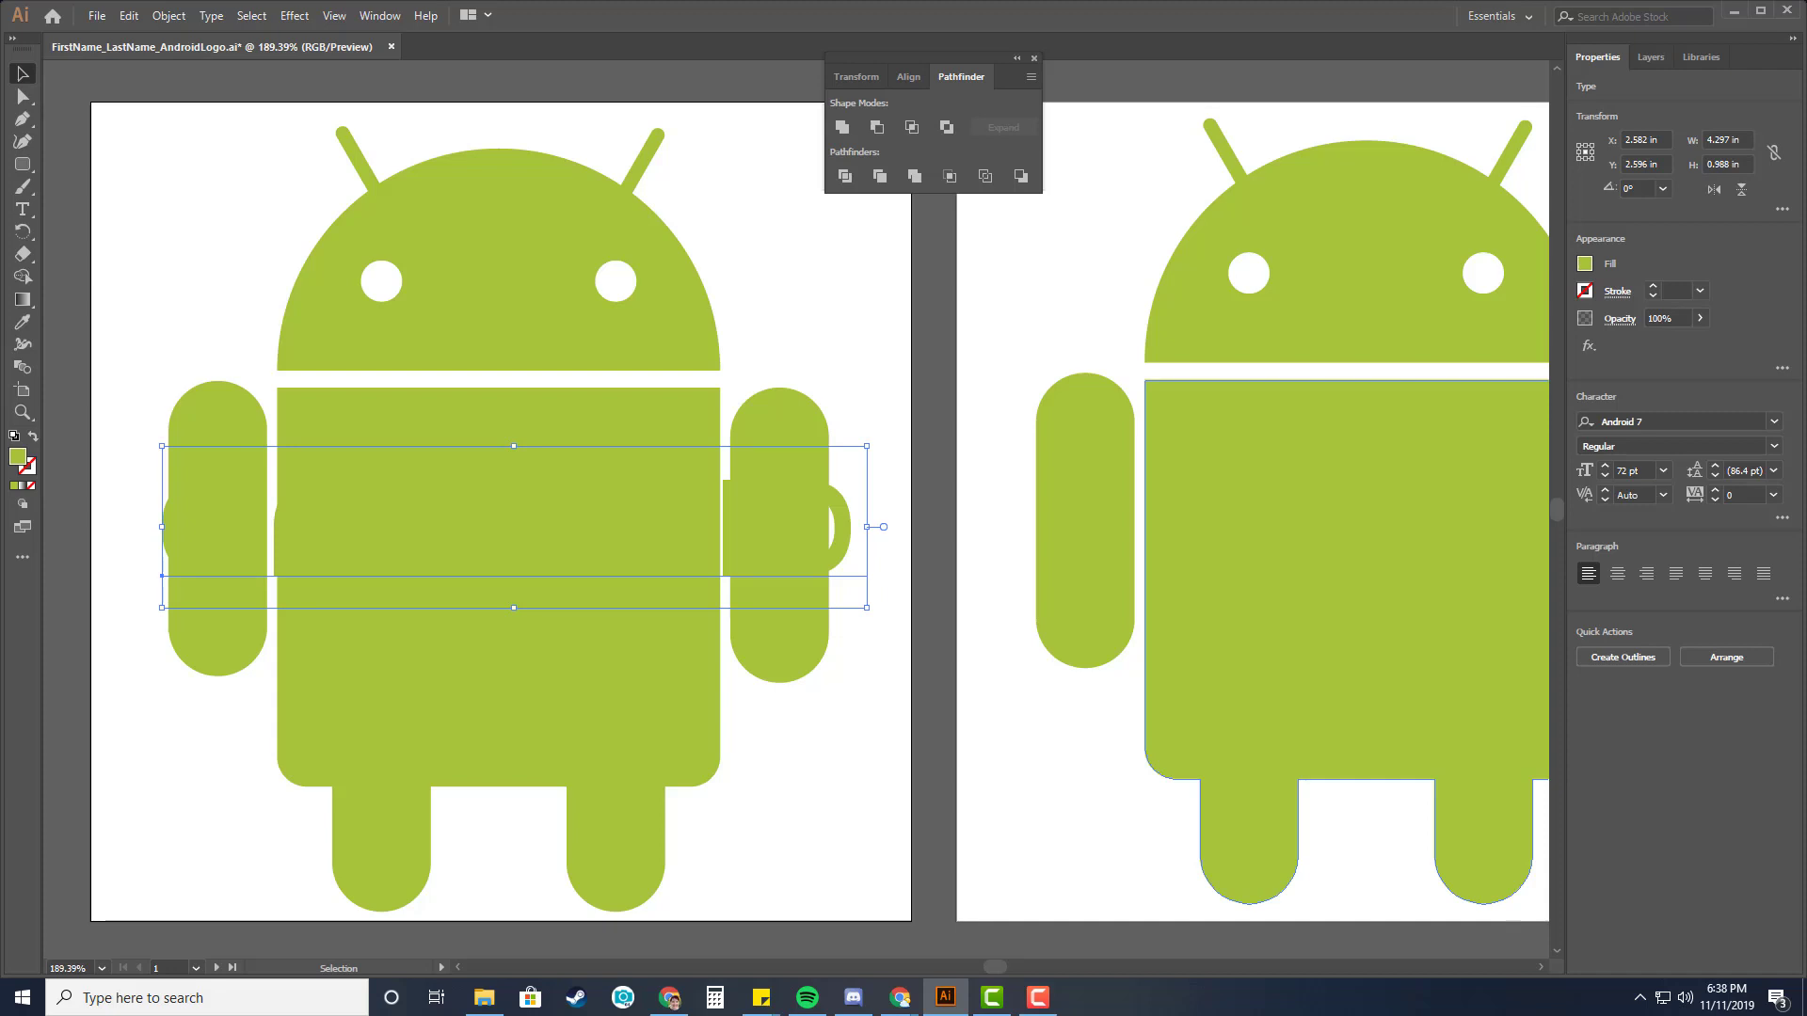
Convert the text to outlines.
key("alt+Tab")
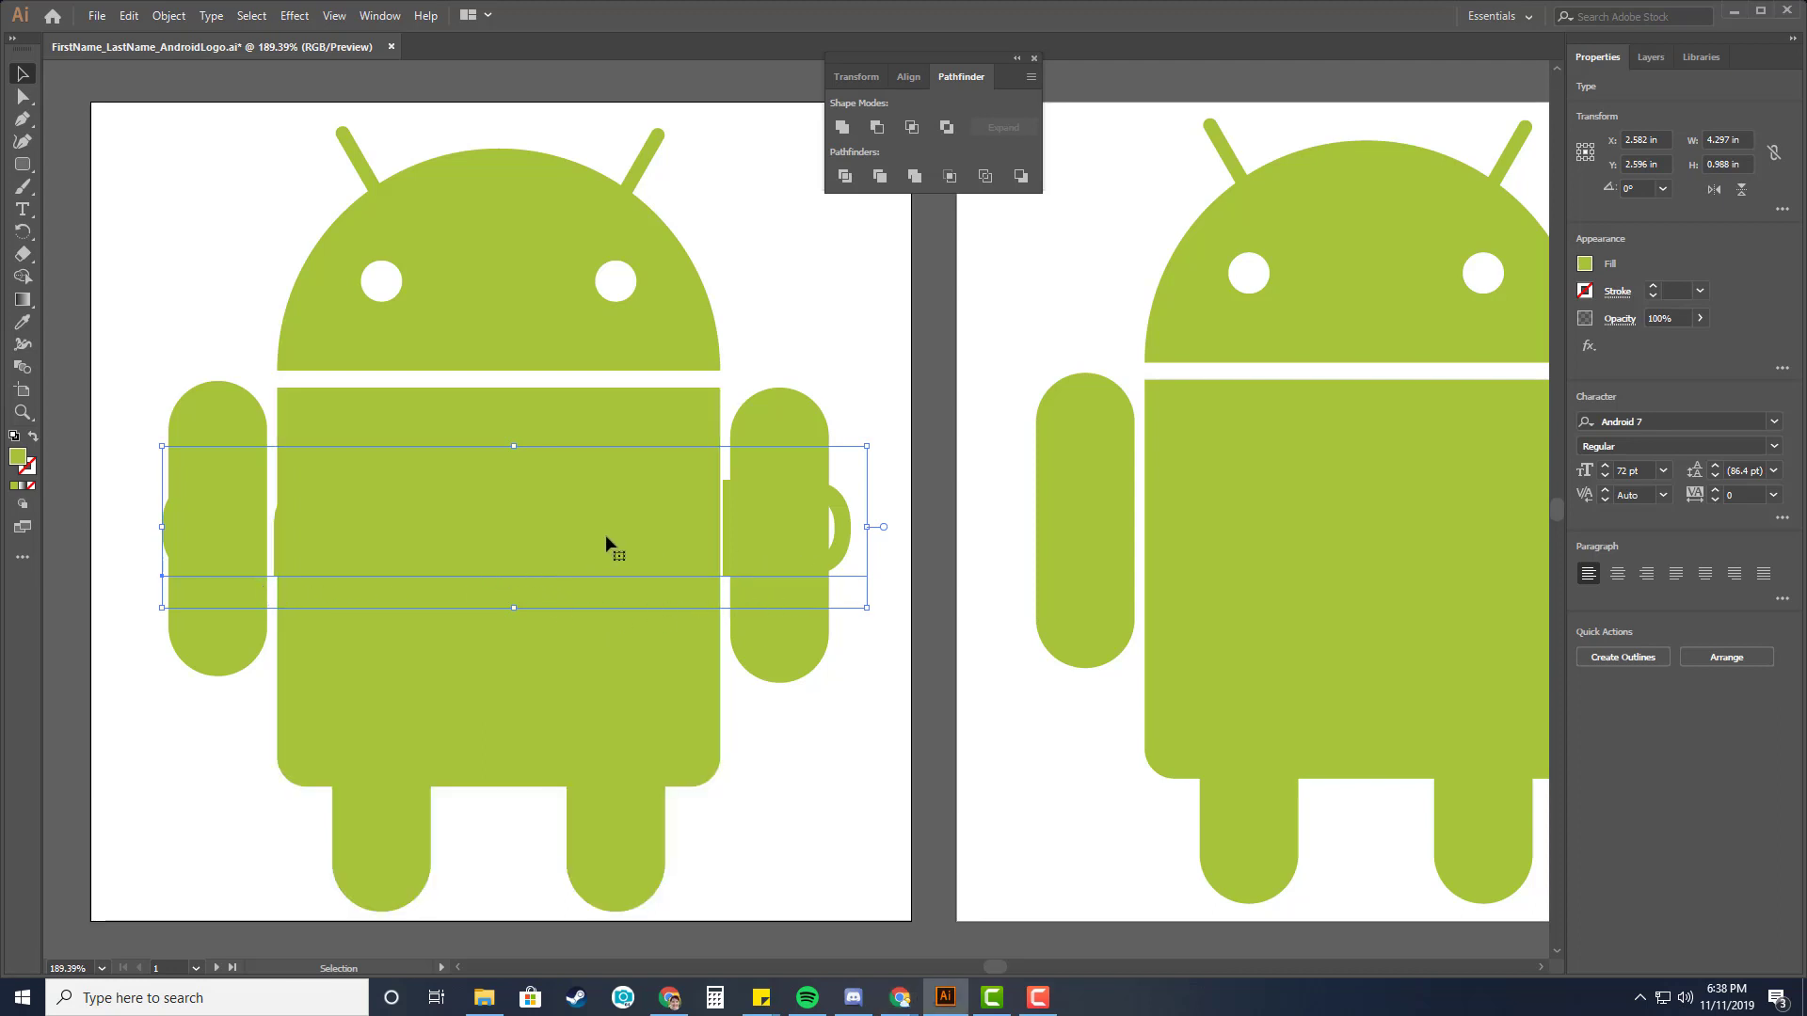
right_click(844, 536)
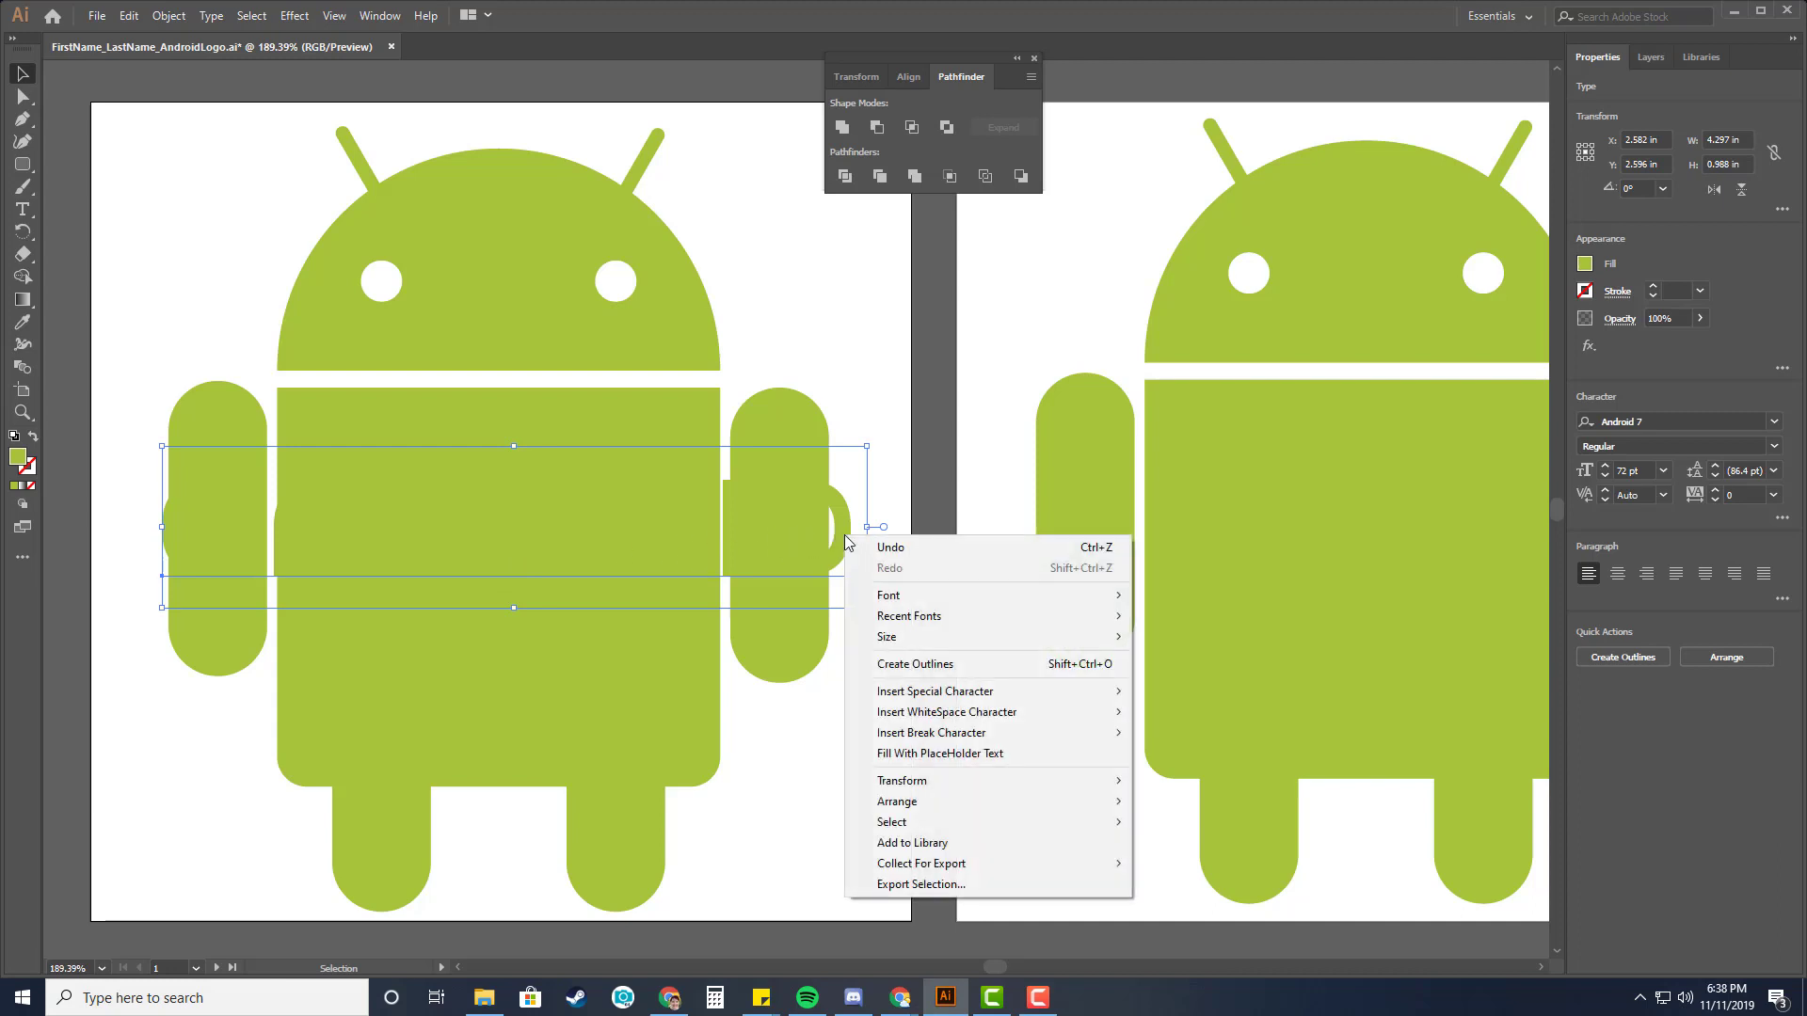
left_click(890, 664)
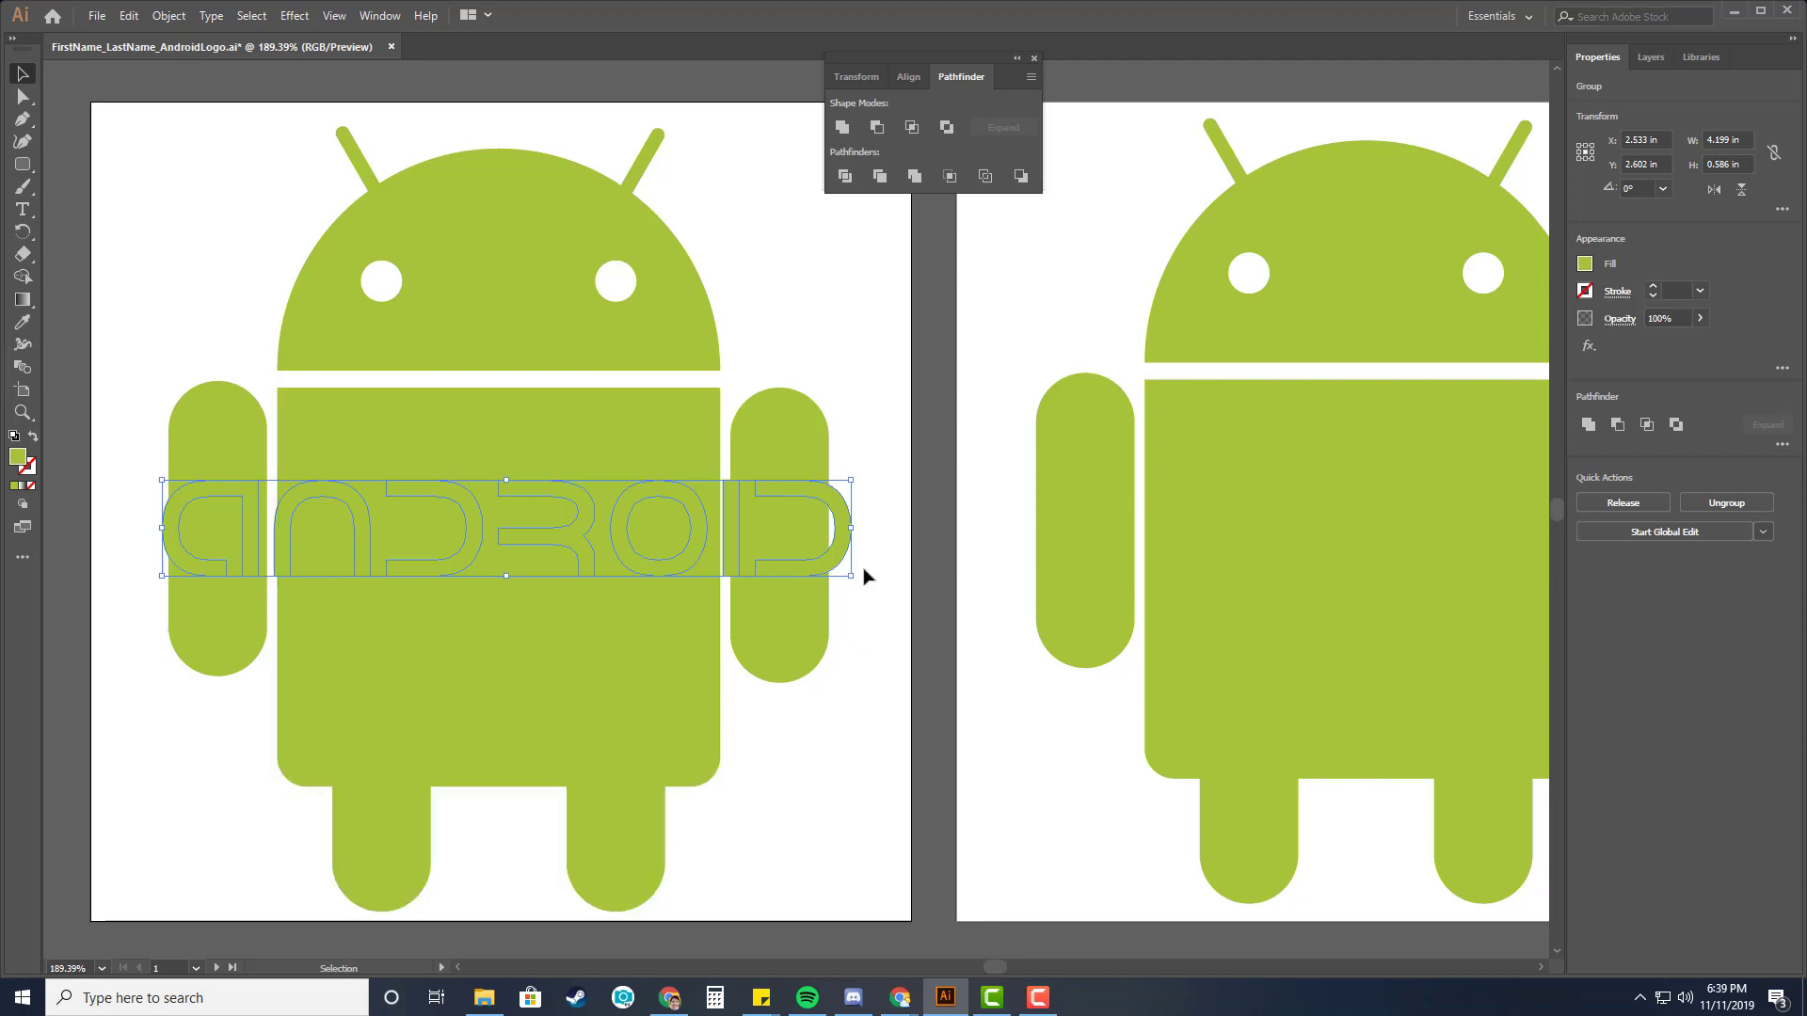
Narrow the outlined text to about 3.25 in wide to fit inside the body and nudge it down.
left_click_drag(851, 528, 758, 527)
left_click_drag(163, 528, 226, 528)
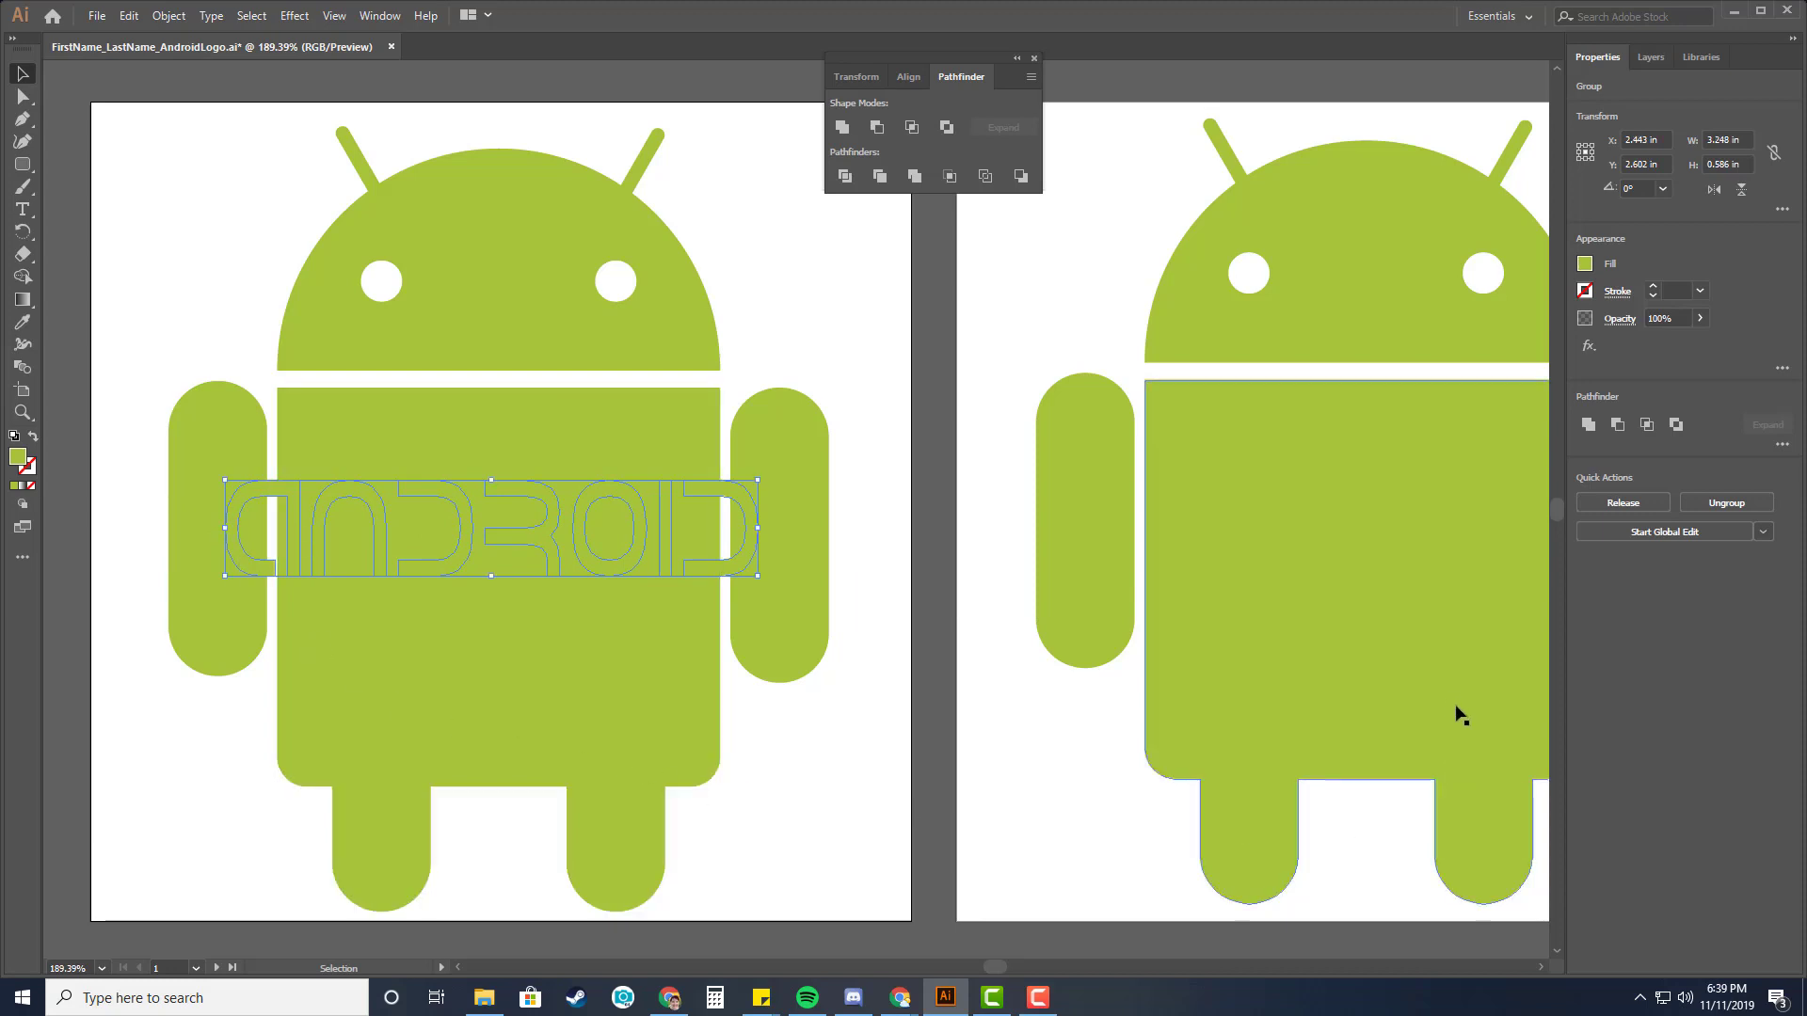
left_click_drag(628, 552, 632, 562)
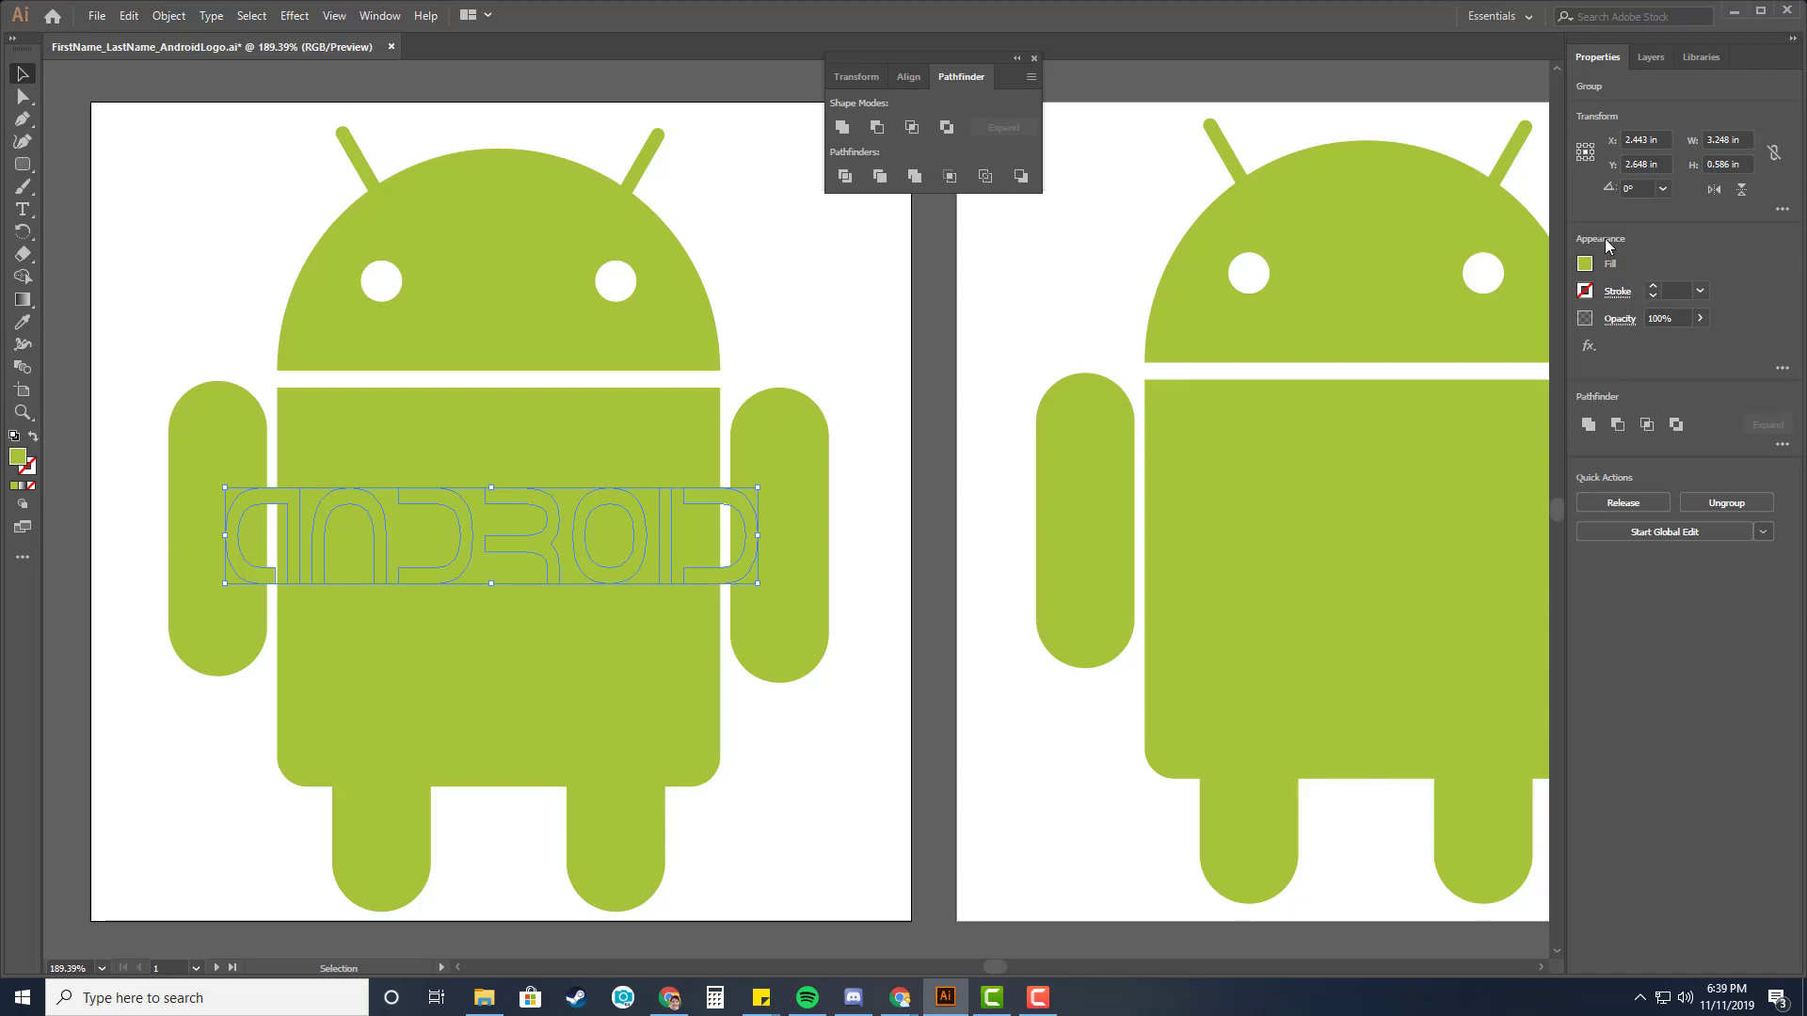
Open the outlined lettering's compound path appearance and add a second fill to it.
left_click(1781, 368)
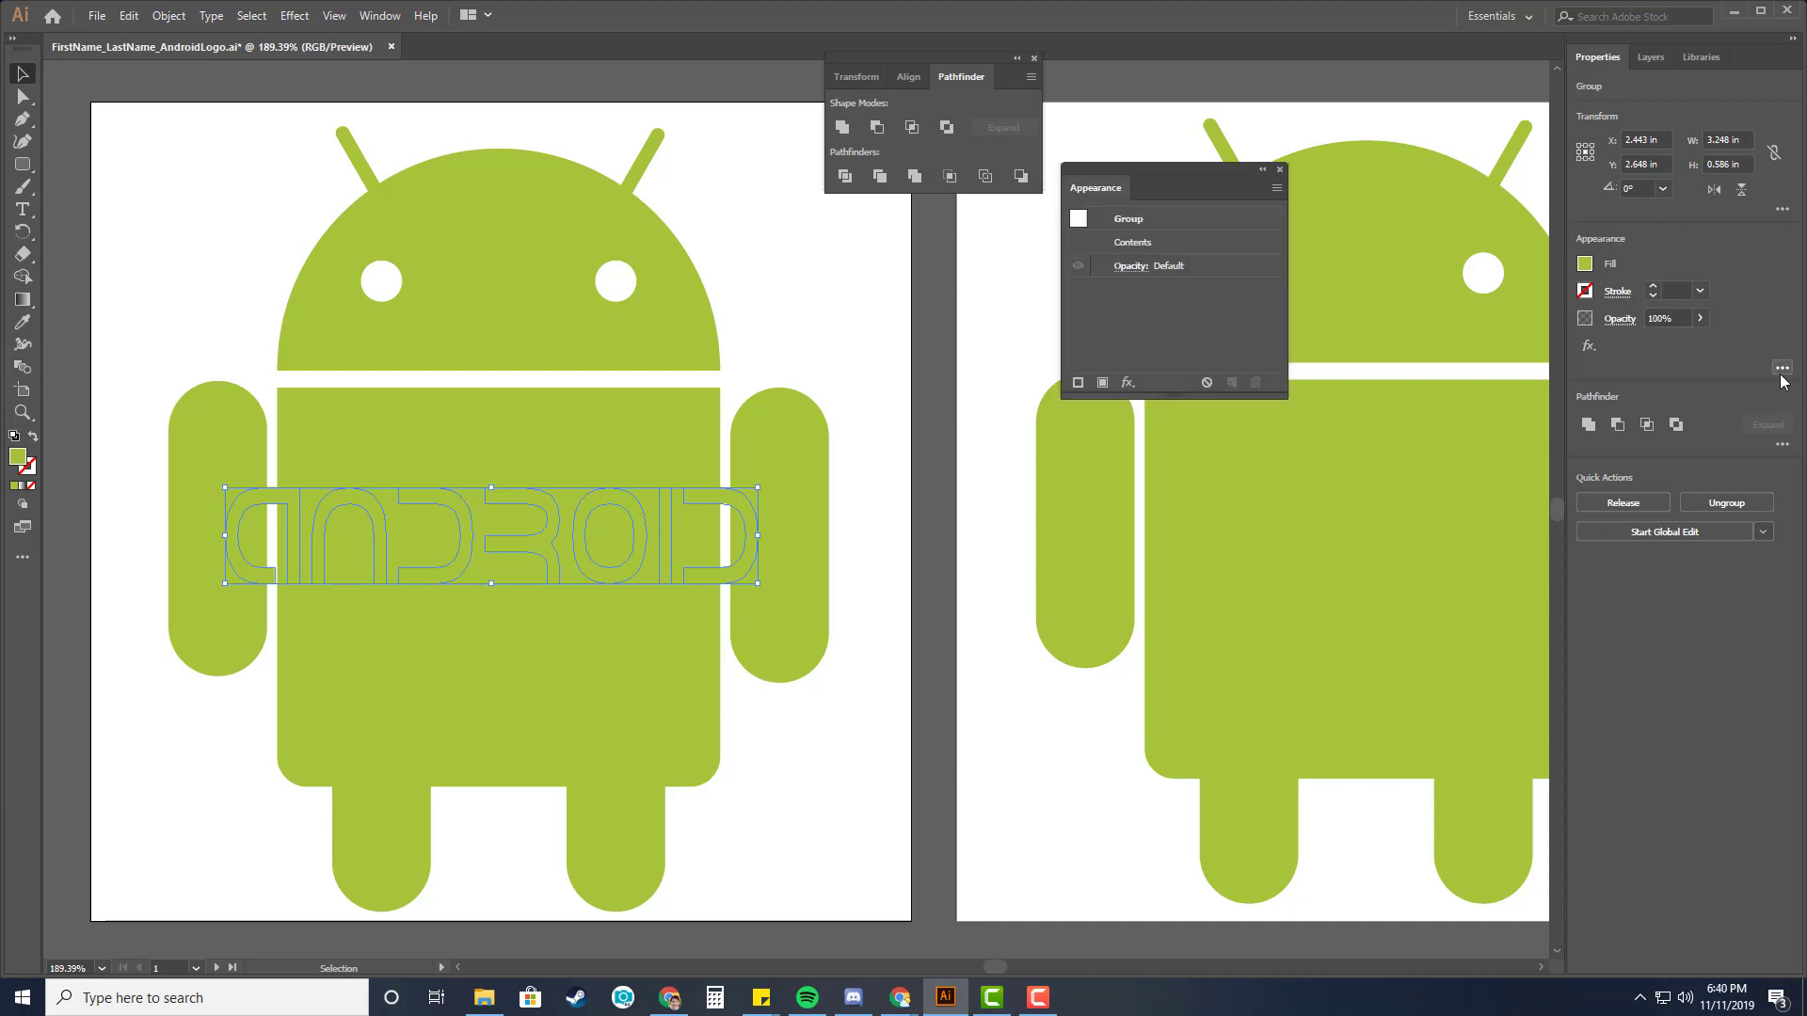
double_click(1138, 243)
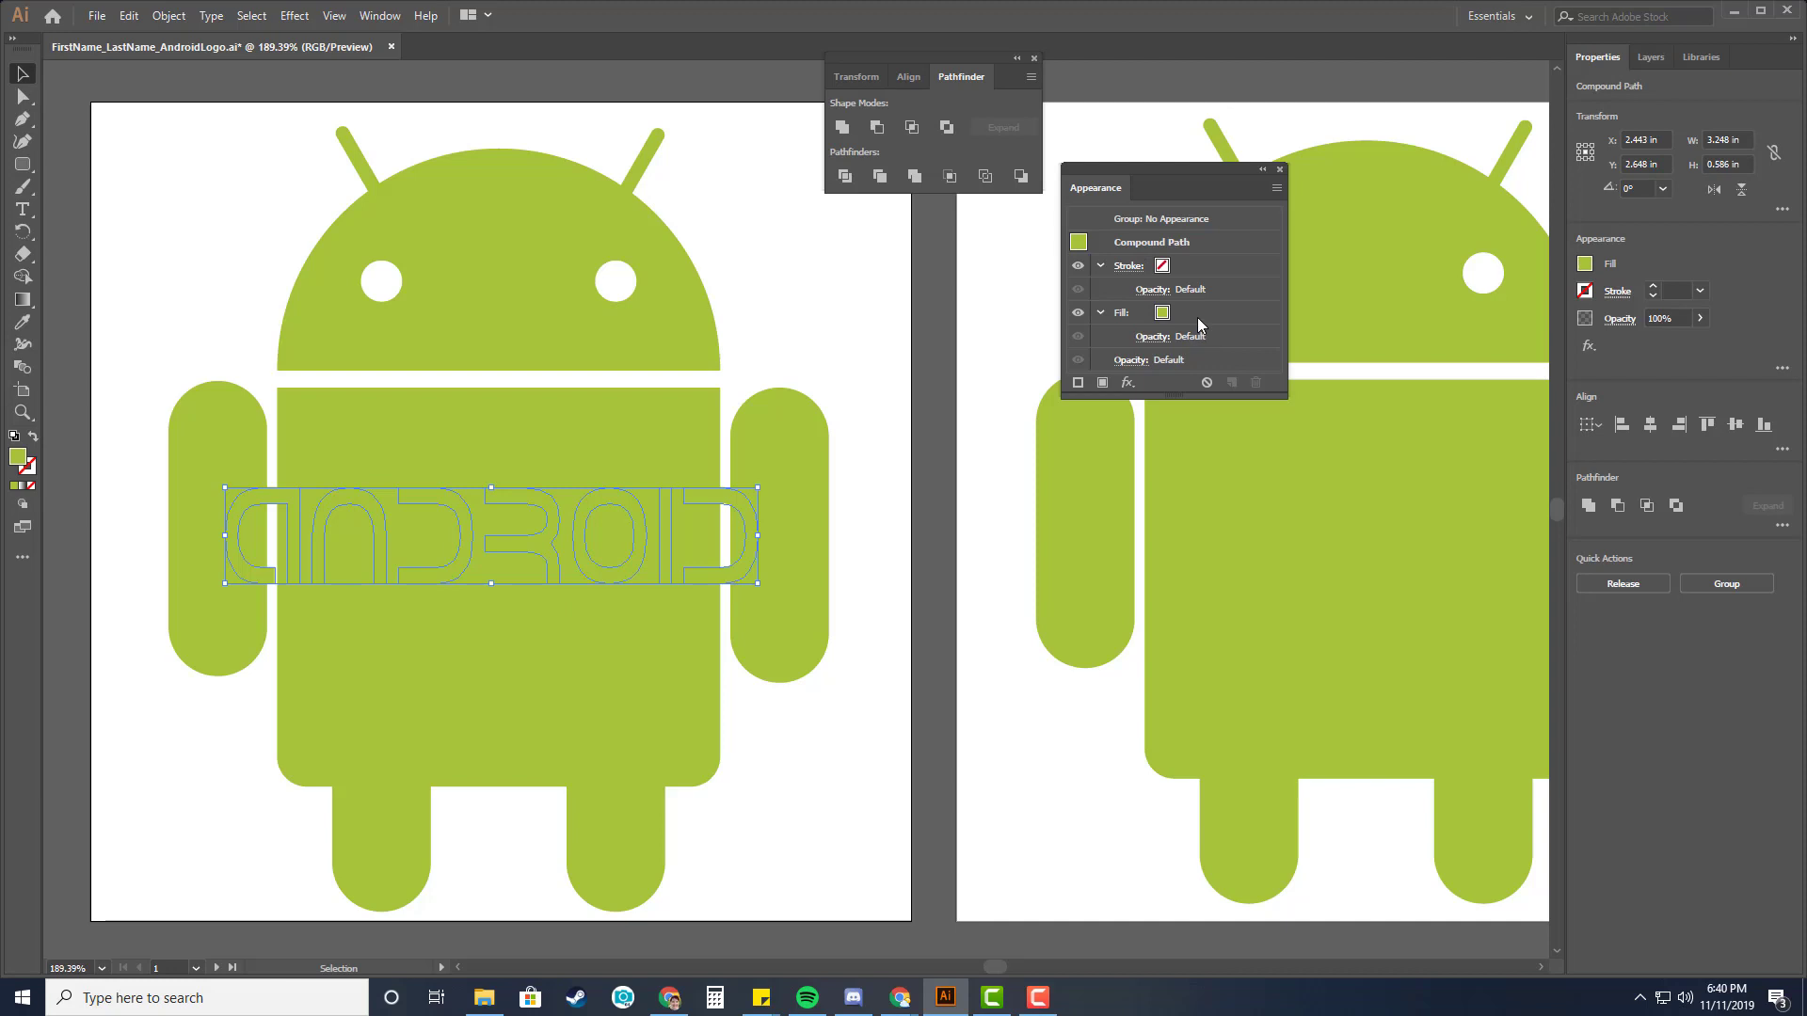
left_click_drag(1172, 167, 1235, 116)
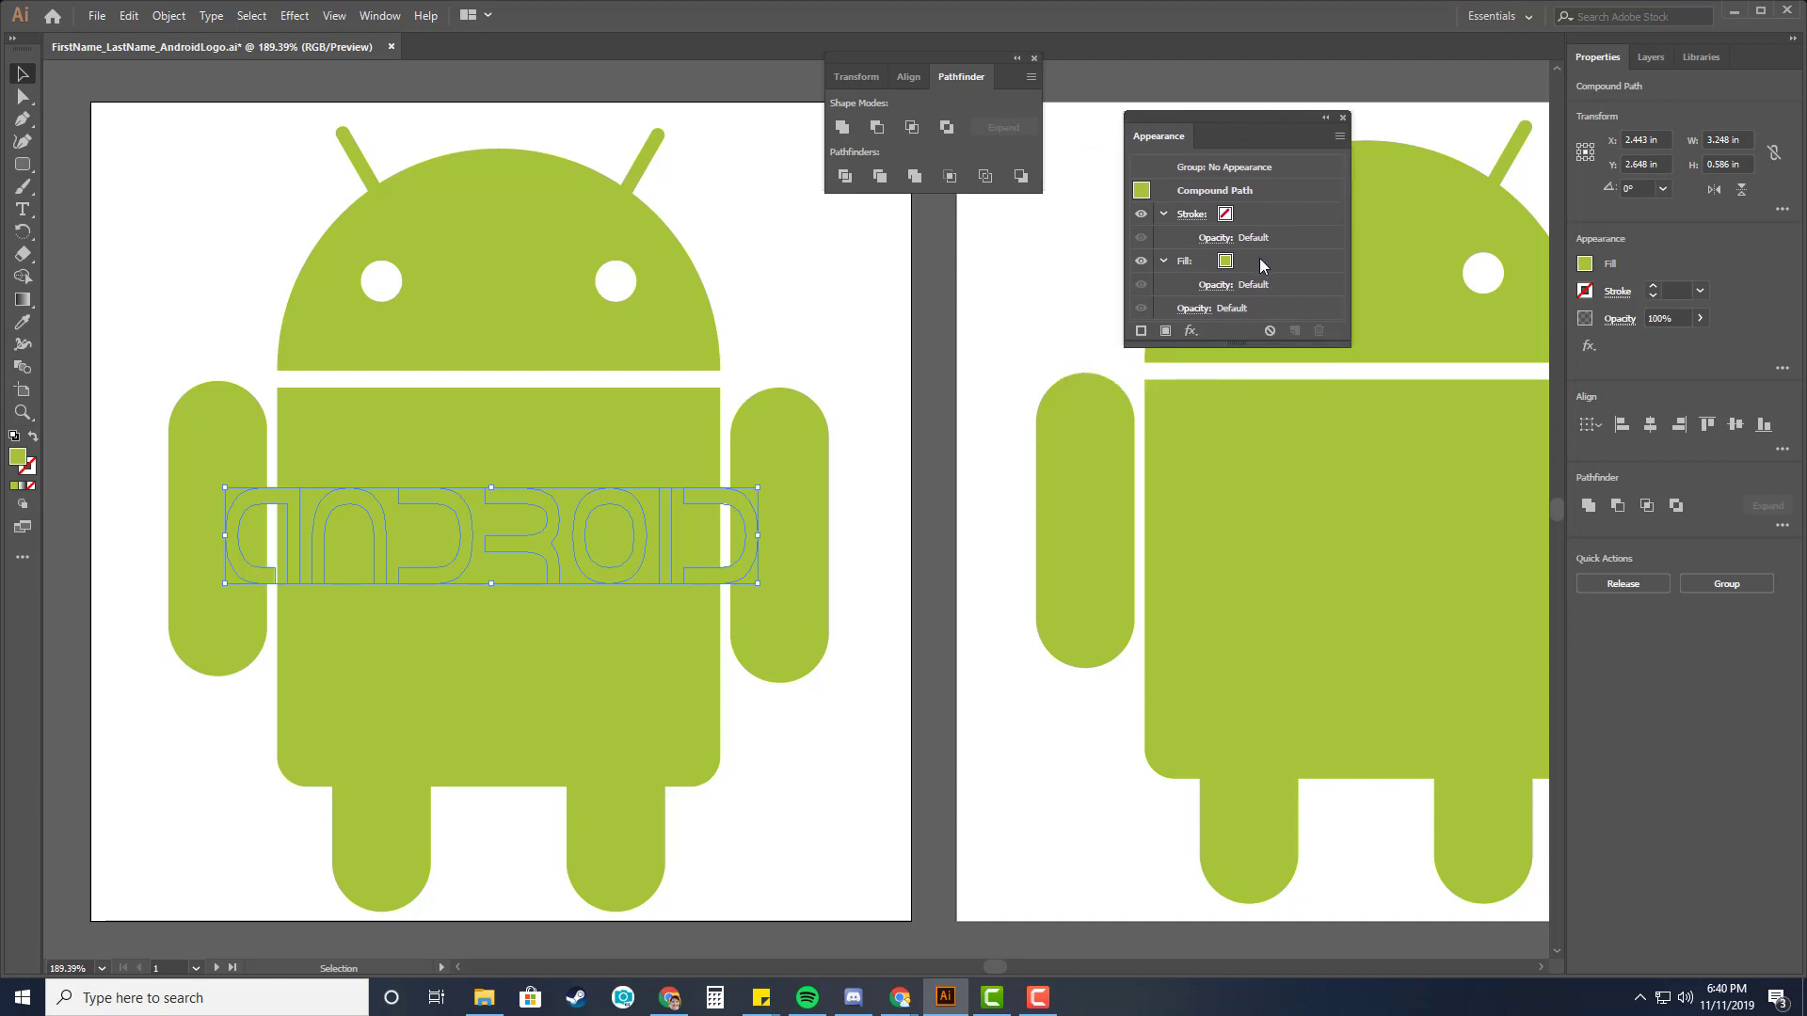
left_click(1261, 264)
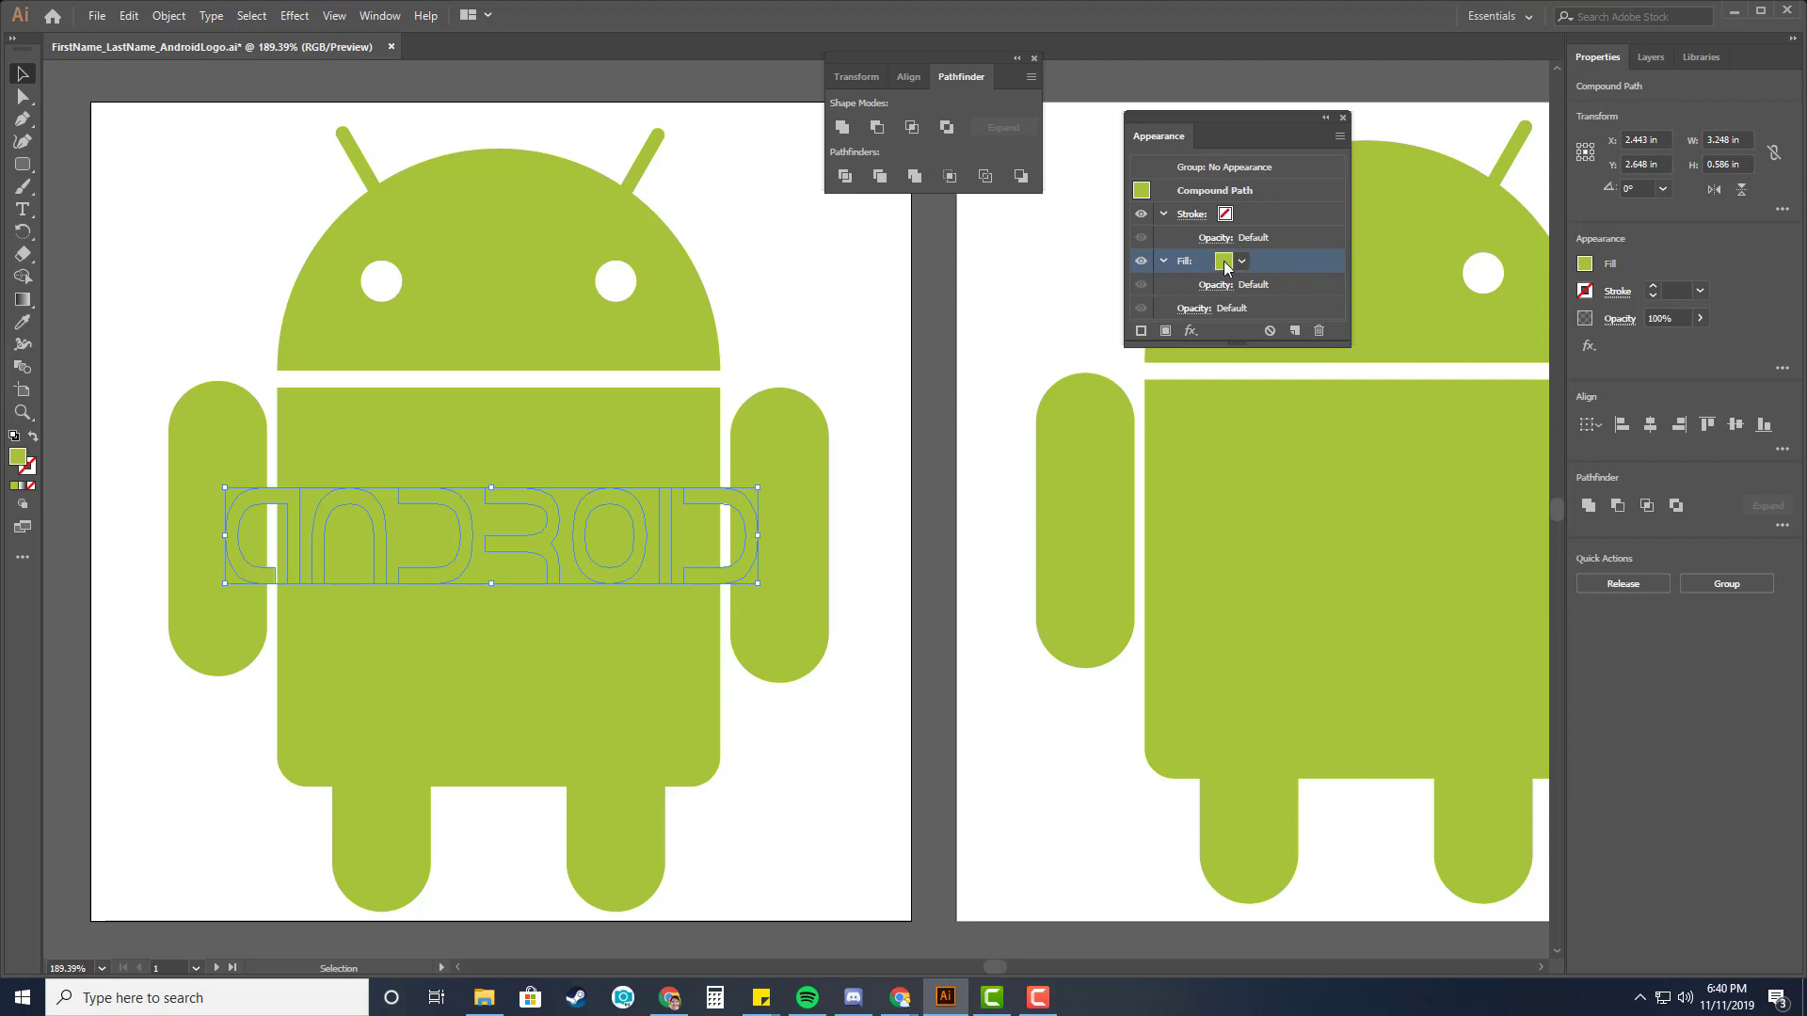
left_click(1166, 331)
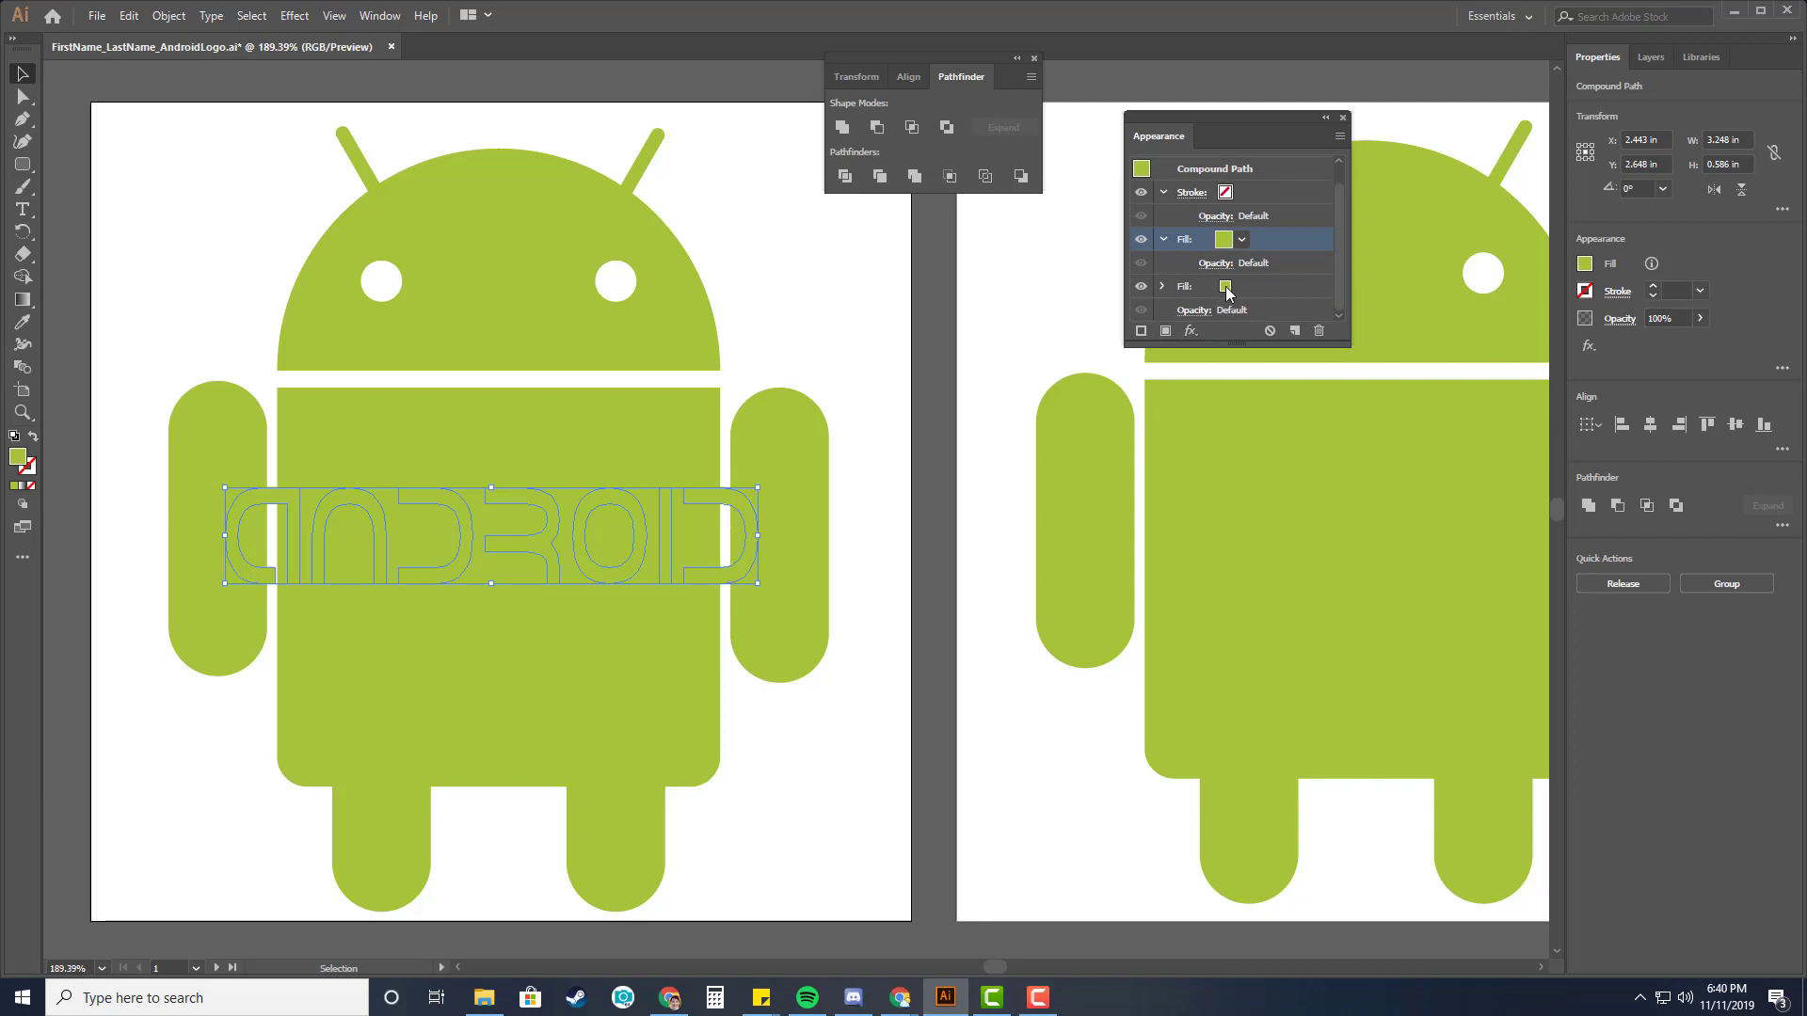
Set the new fill to white using the Web swatch library.
left_click(1227, 292)
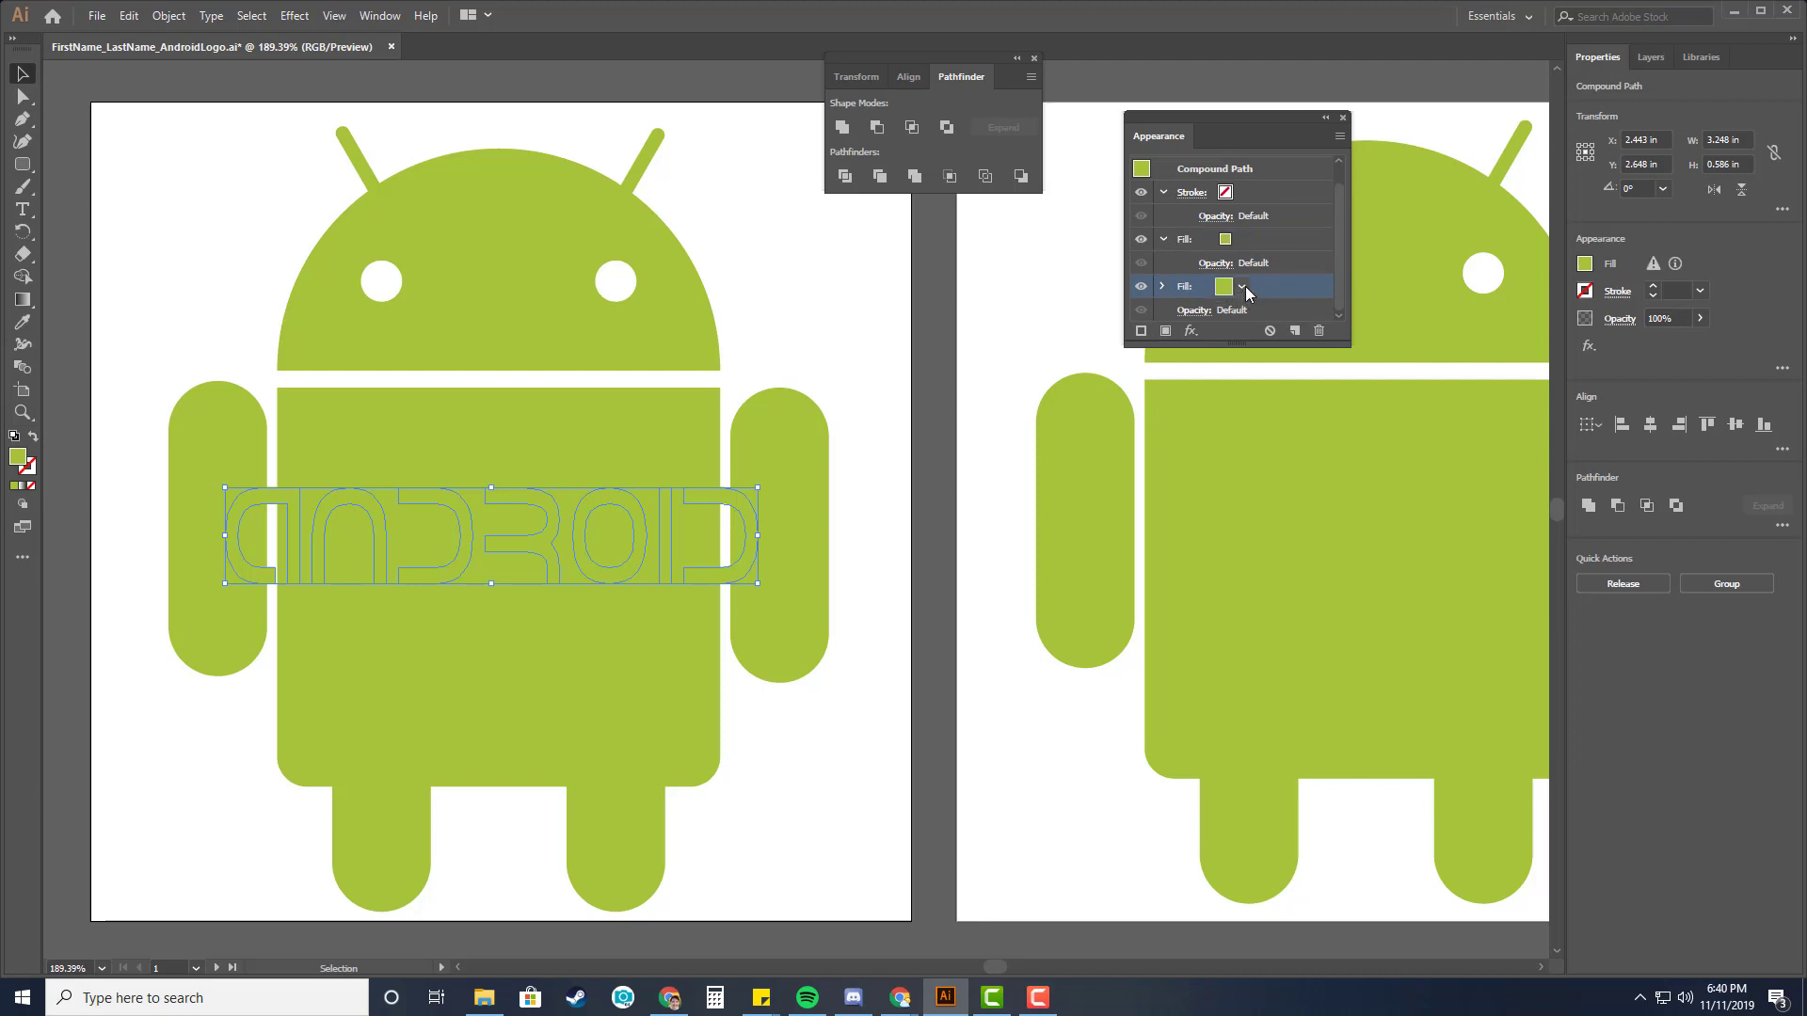
left_click(1242, 287)
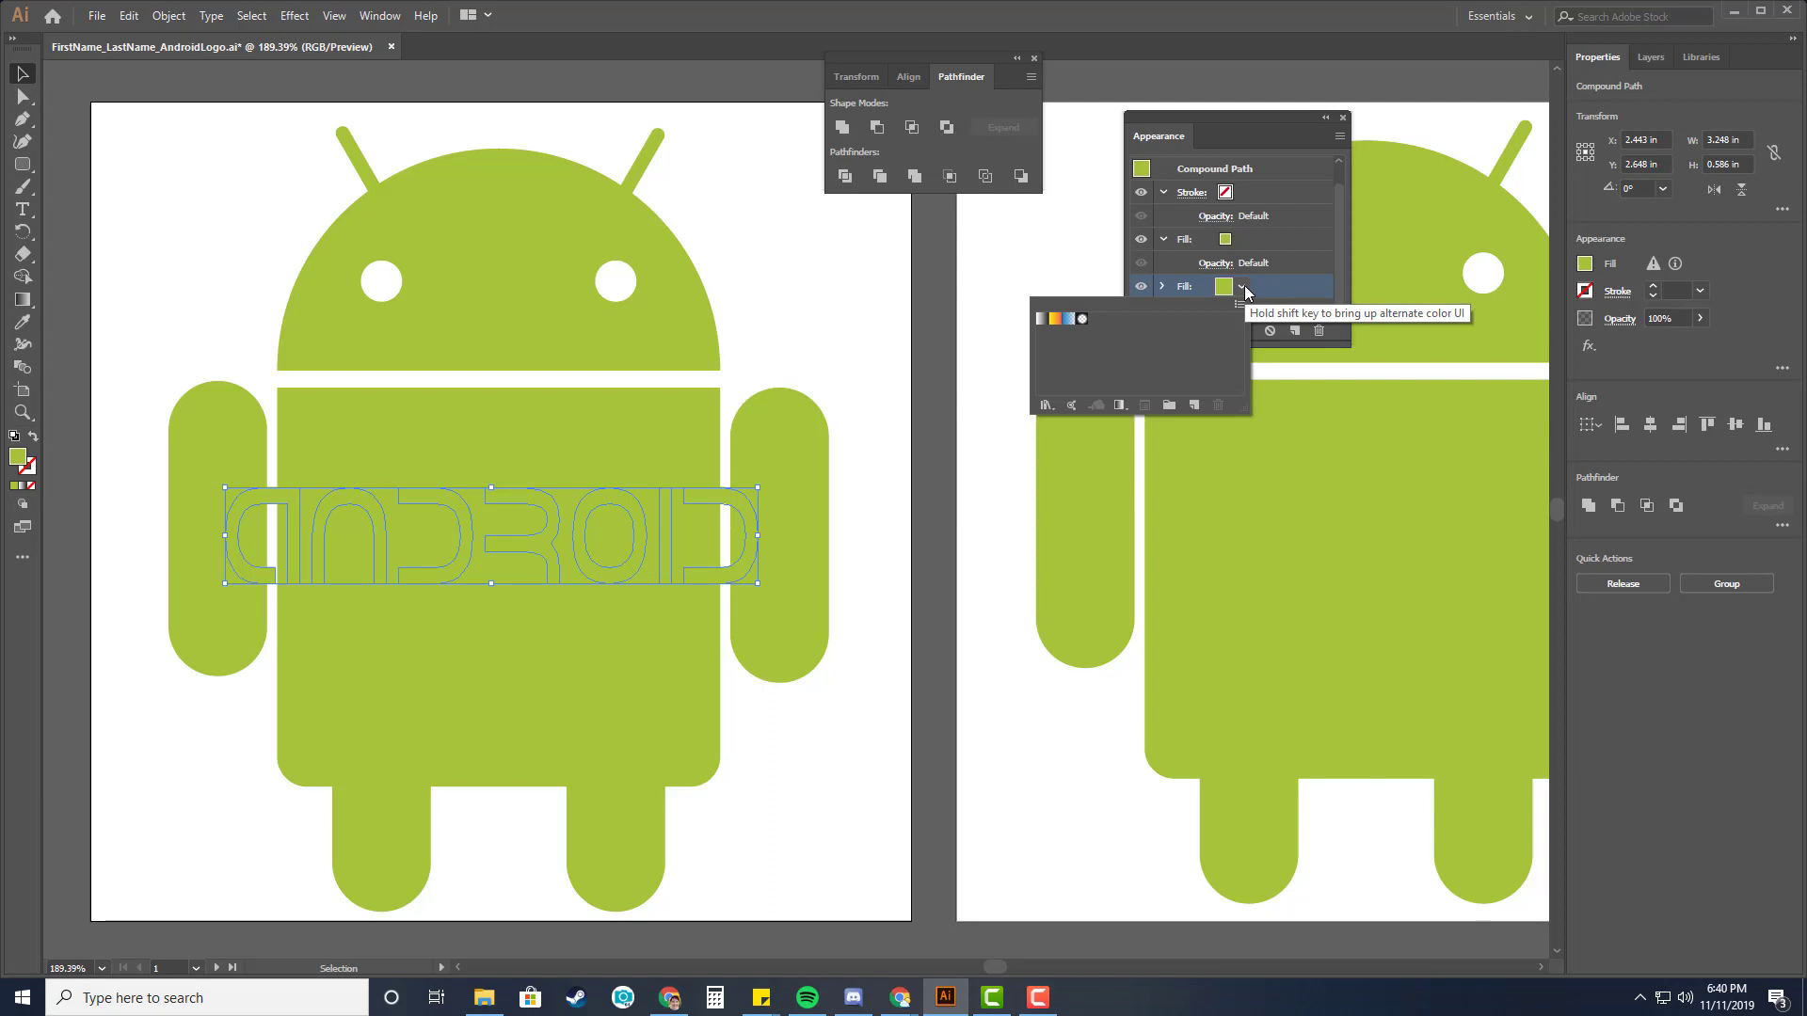
left_click(1243, 287)
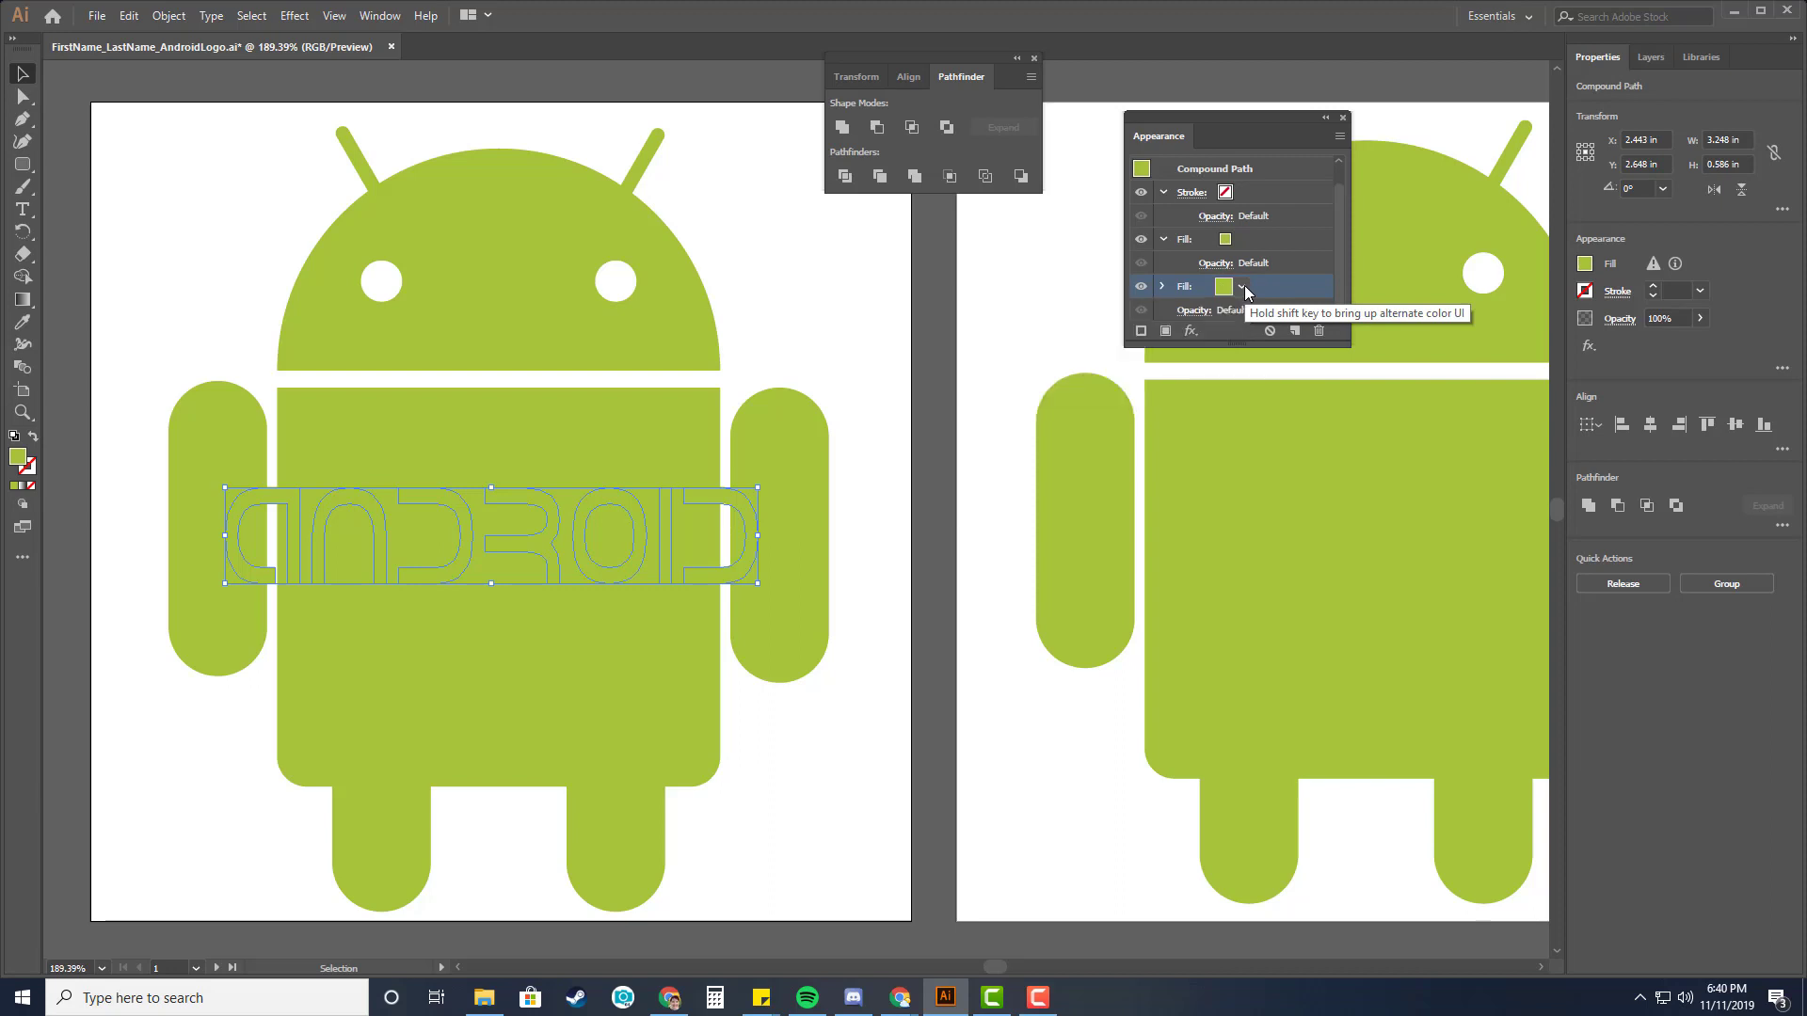
left_click(1242, 287)
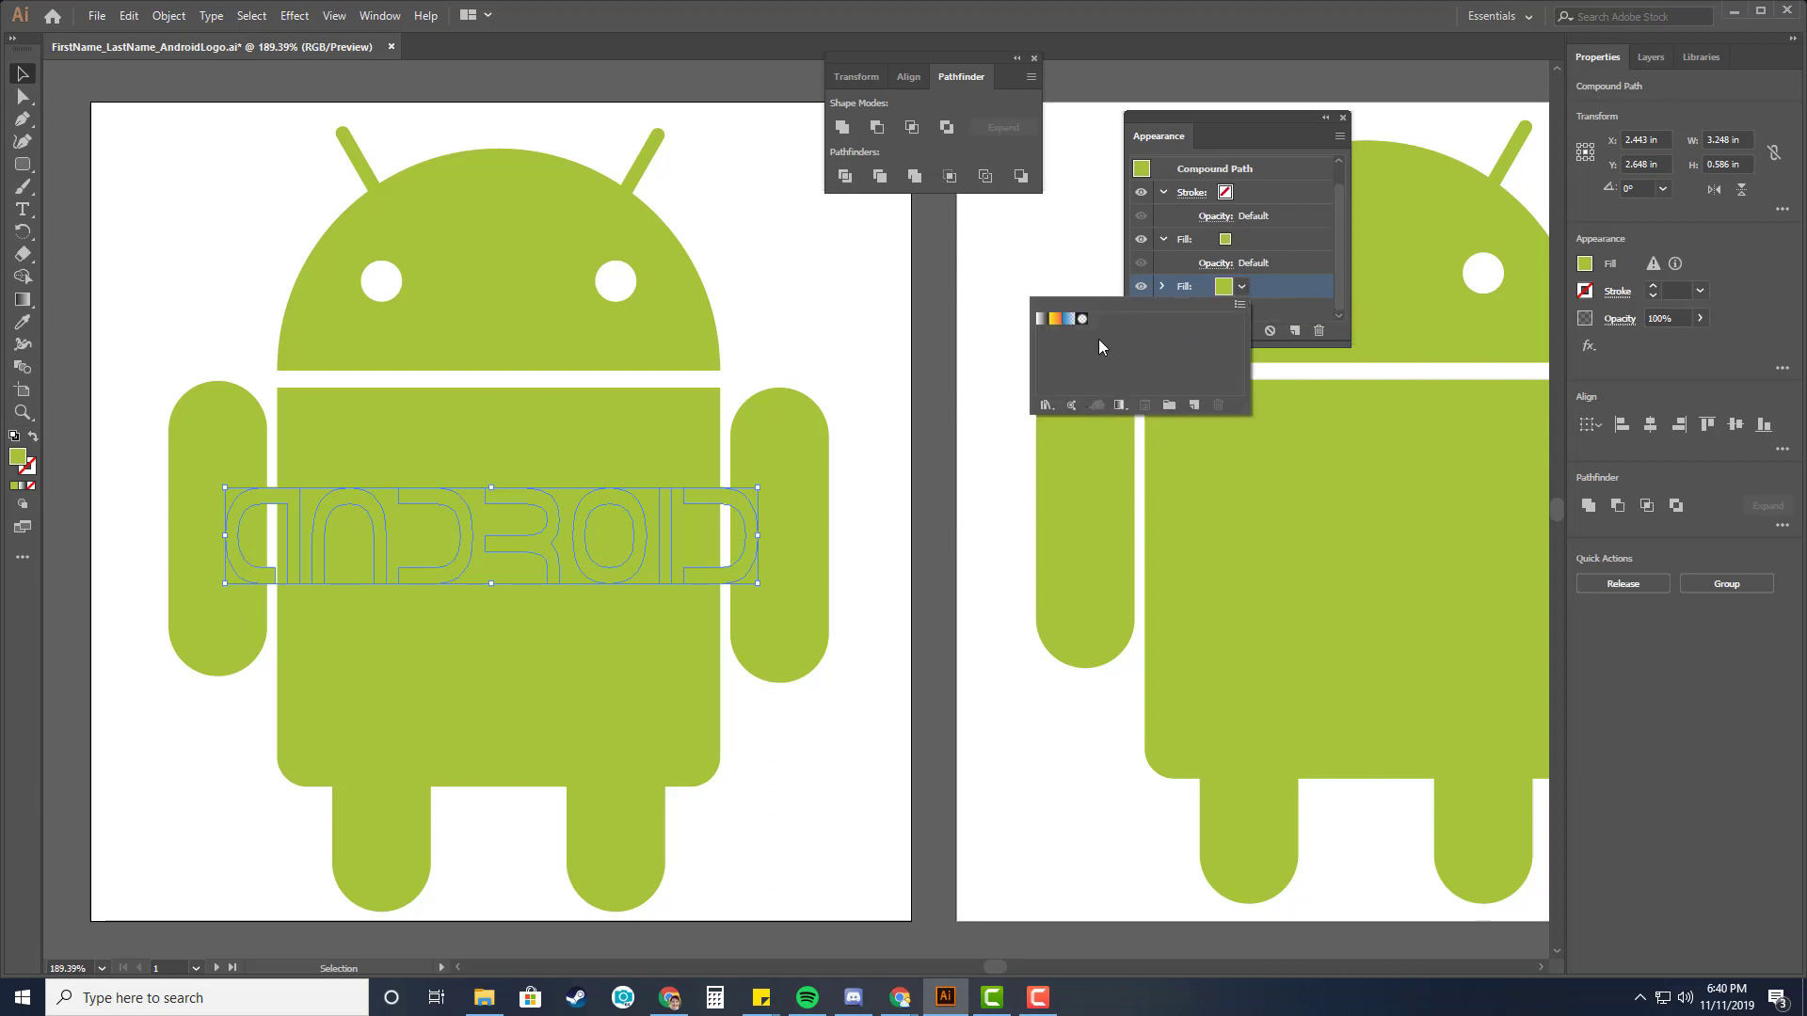
left_click(1052, 407)
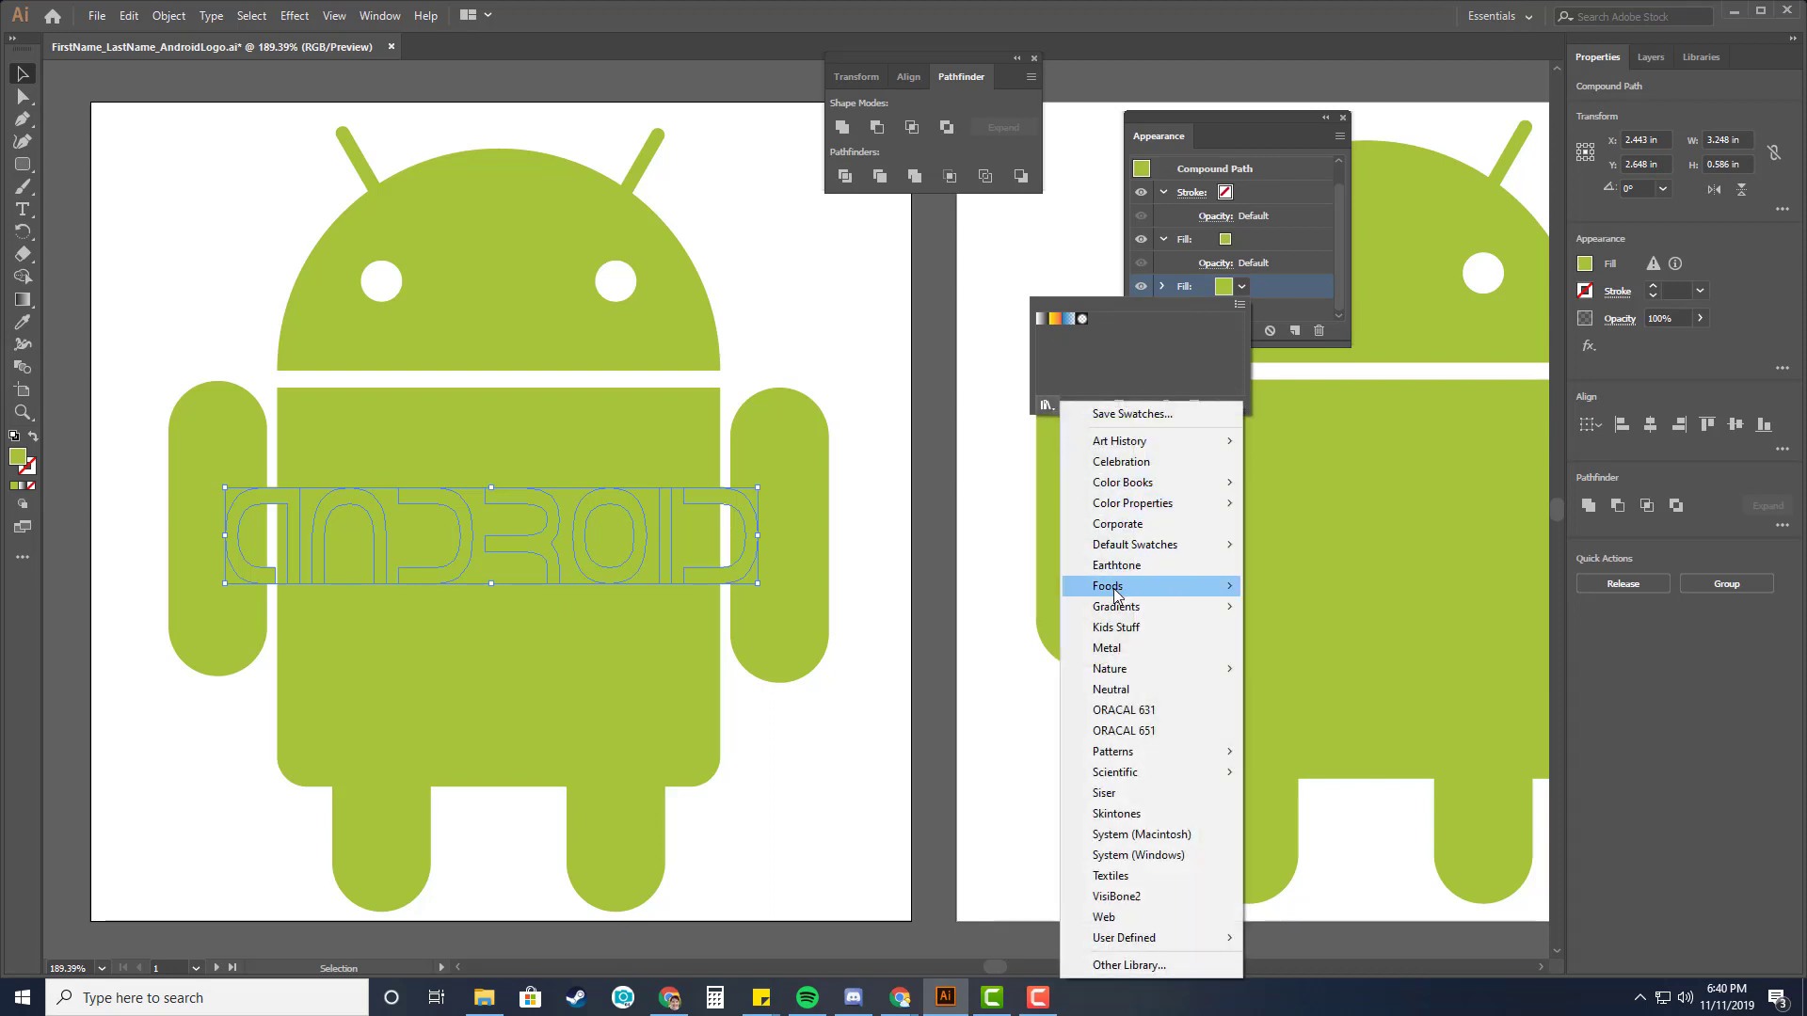
mouse_move(1115, 546)
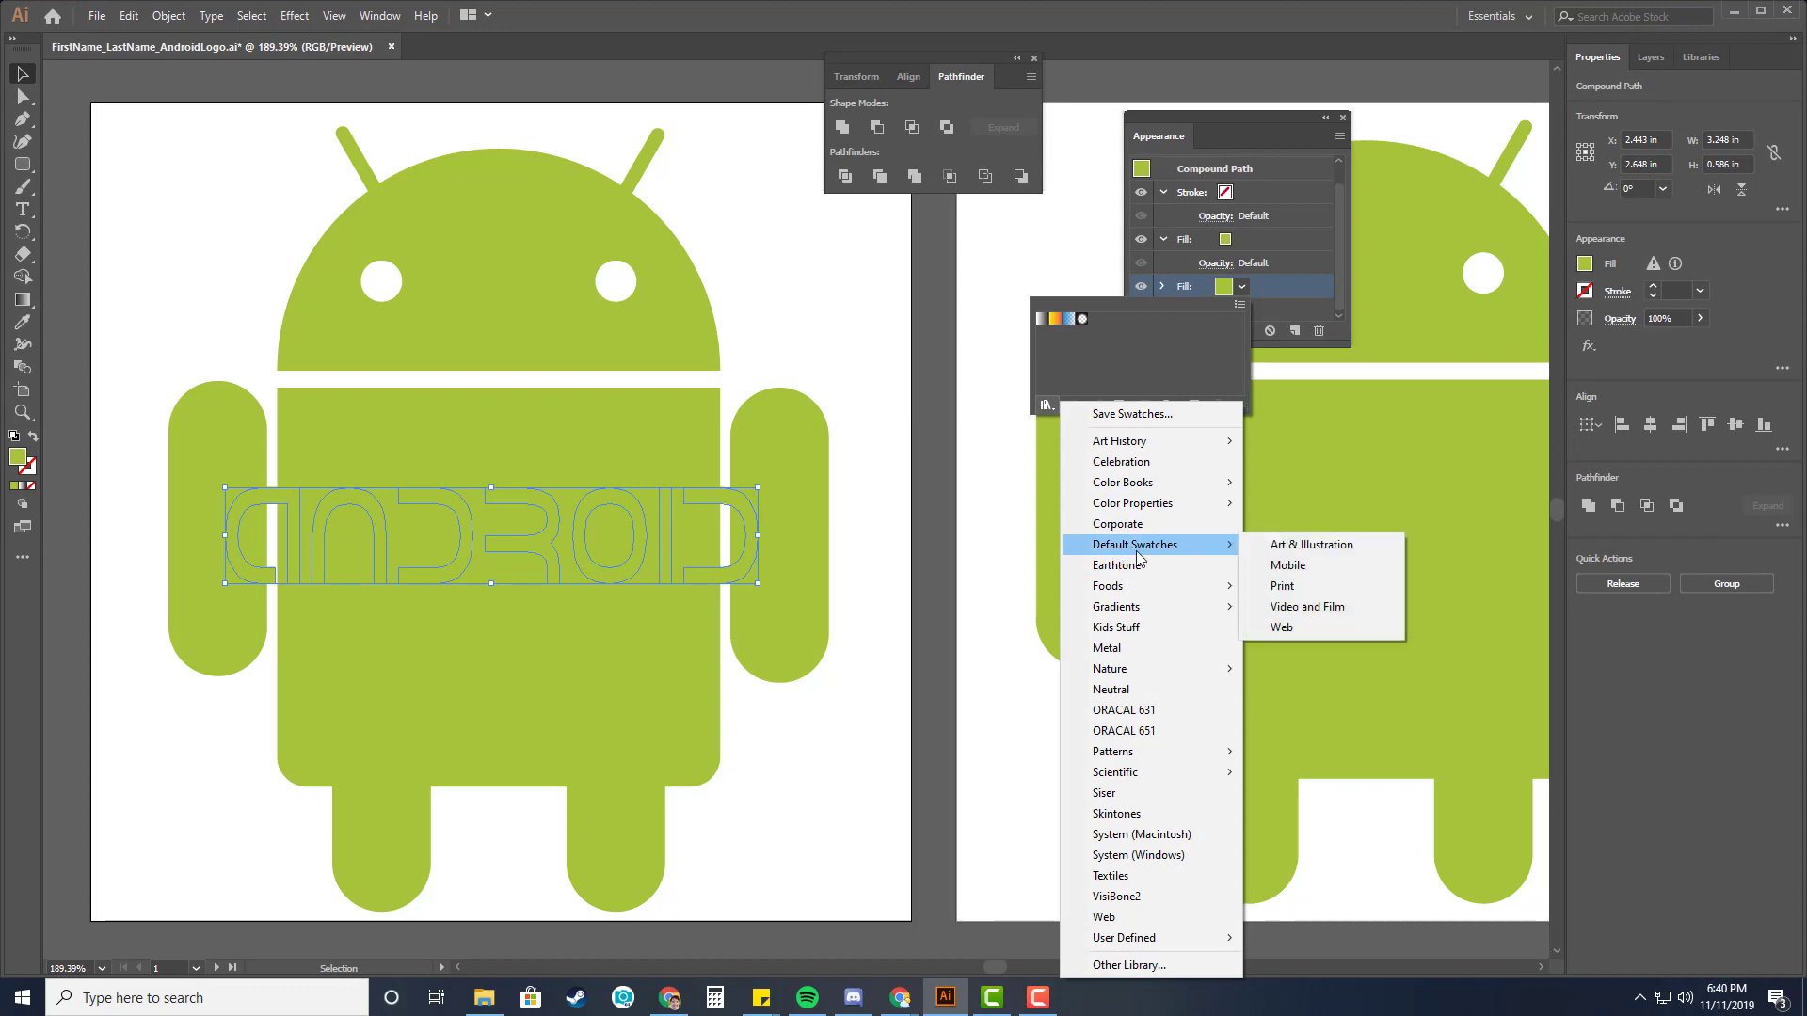
left_click(1282, 625)
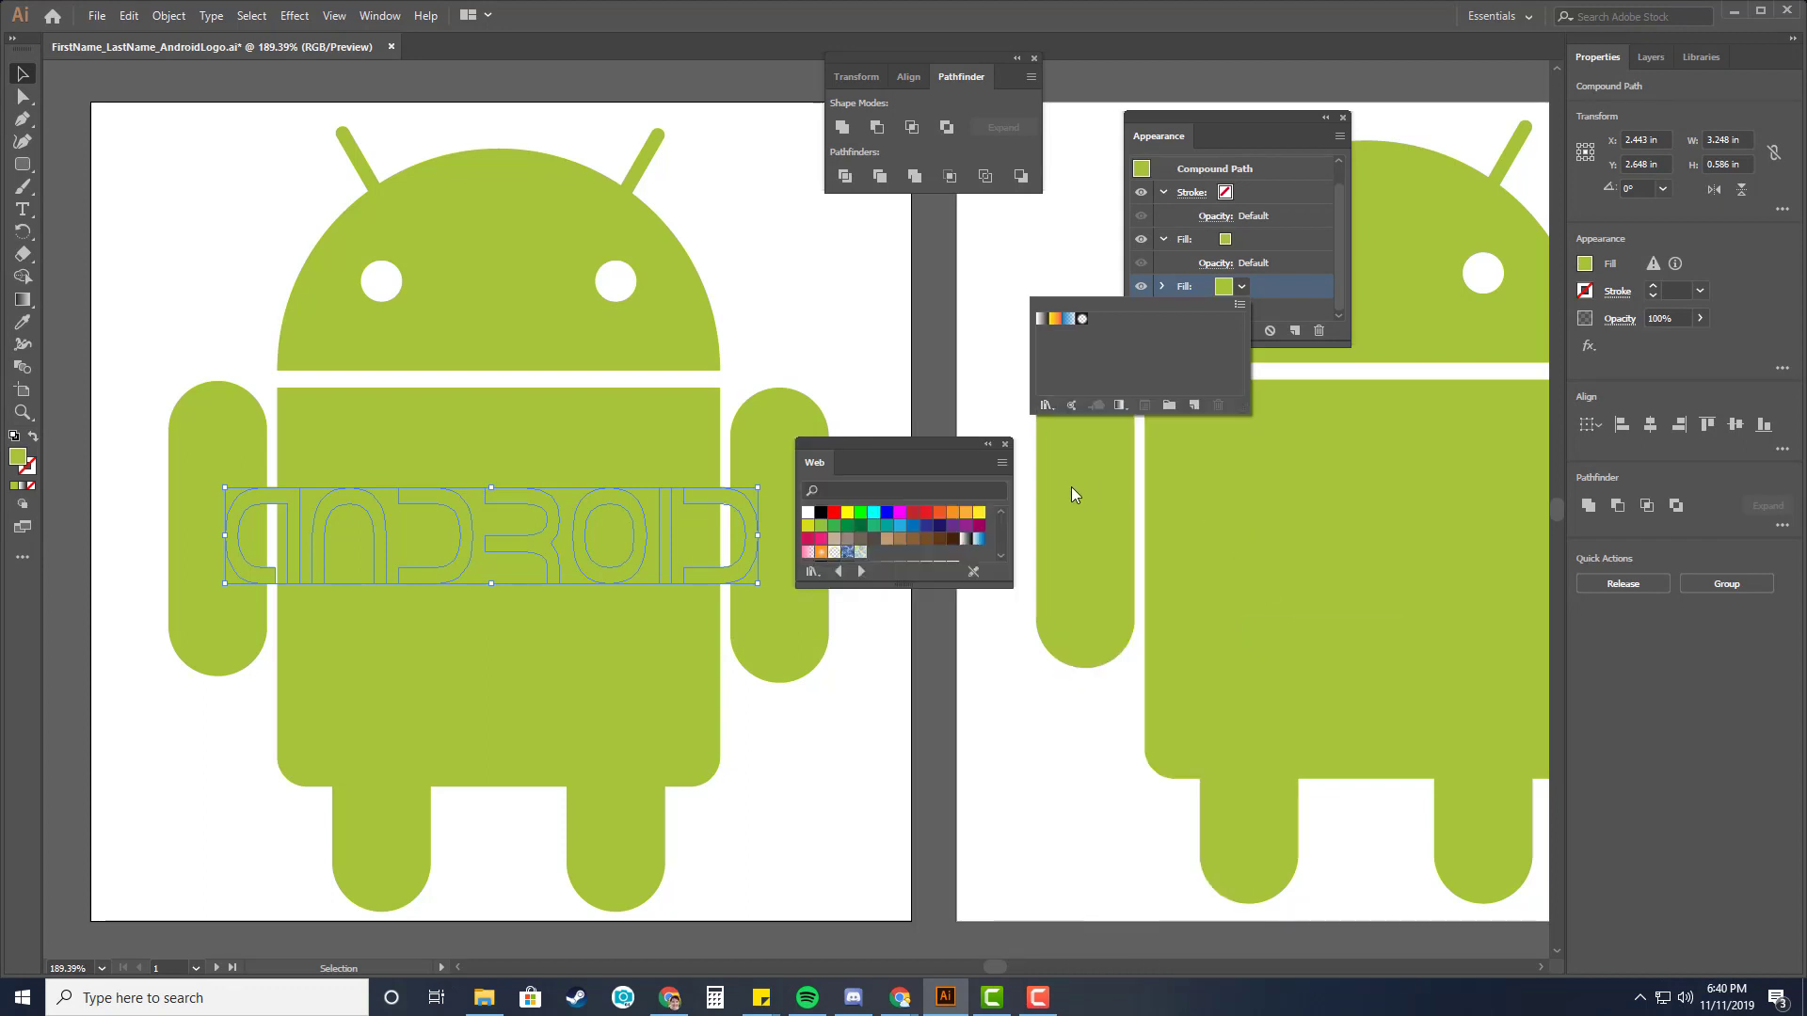
left_click(808, 513)
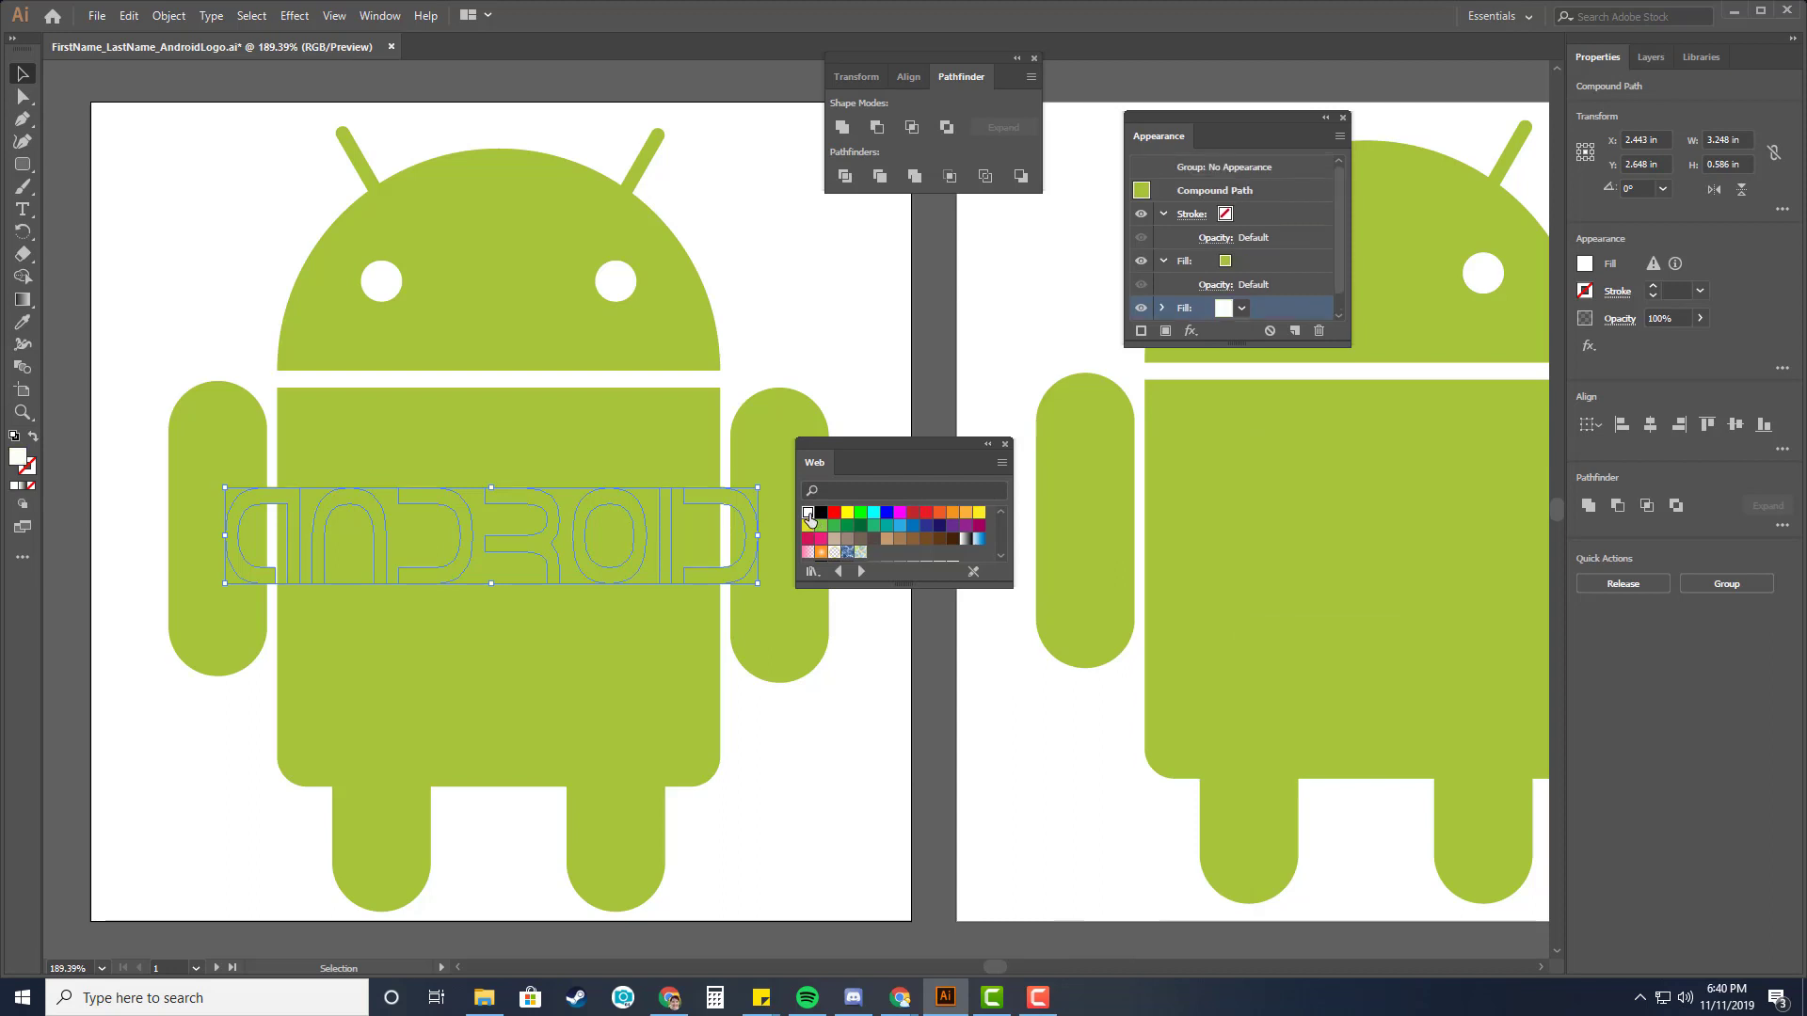
left_click(1004, 443)
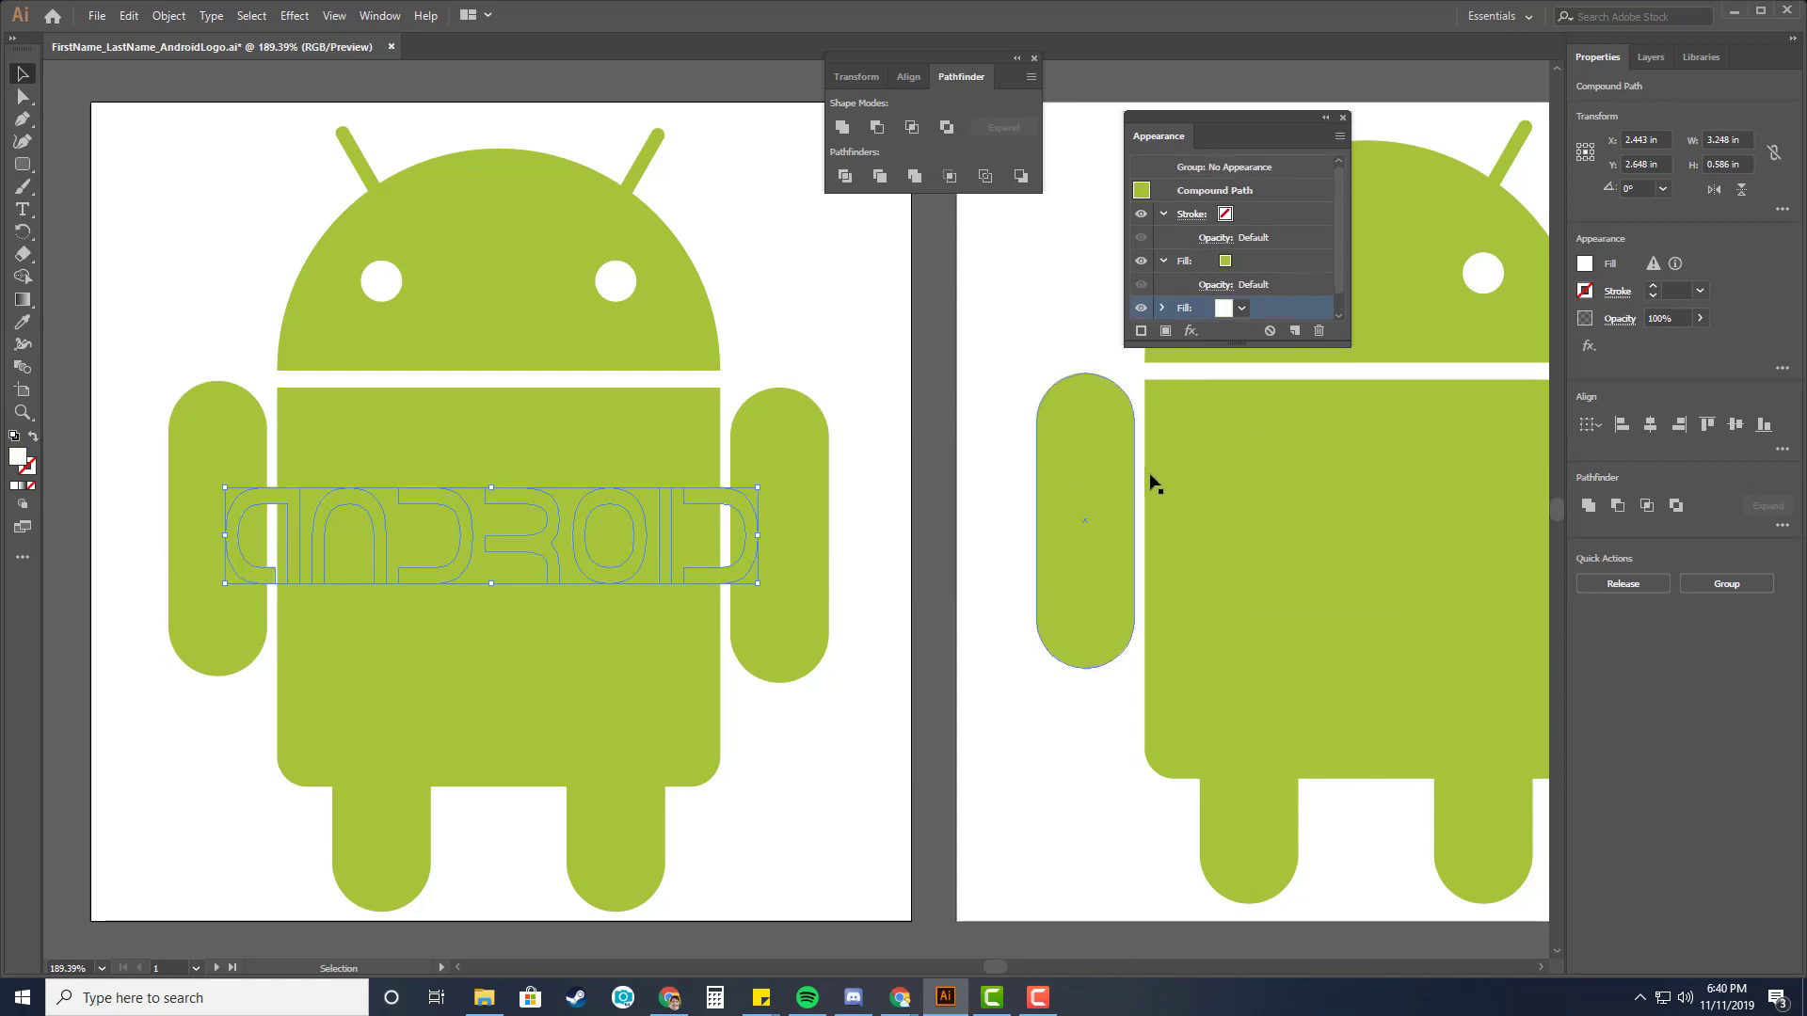
Apply an Offset Path effect to the white fill with Round joins, previewing the result.
scroll(1257, 280, "down", 1)
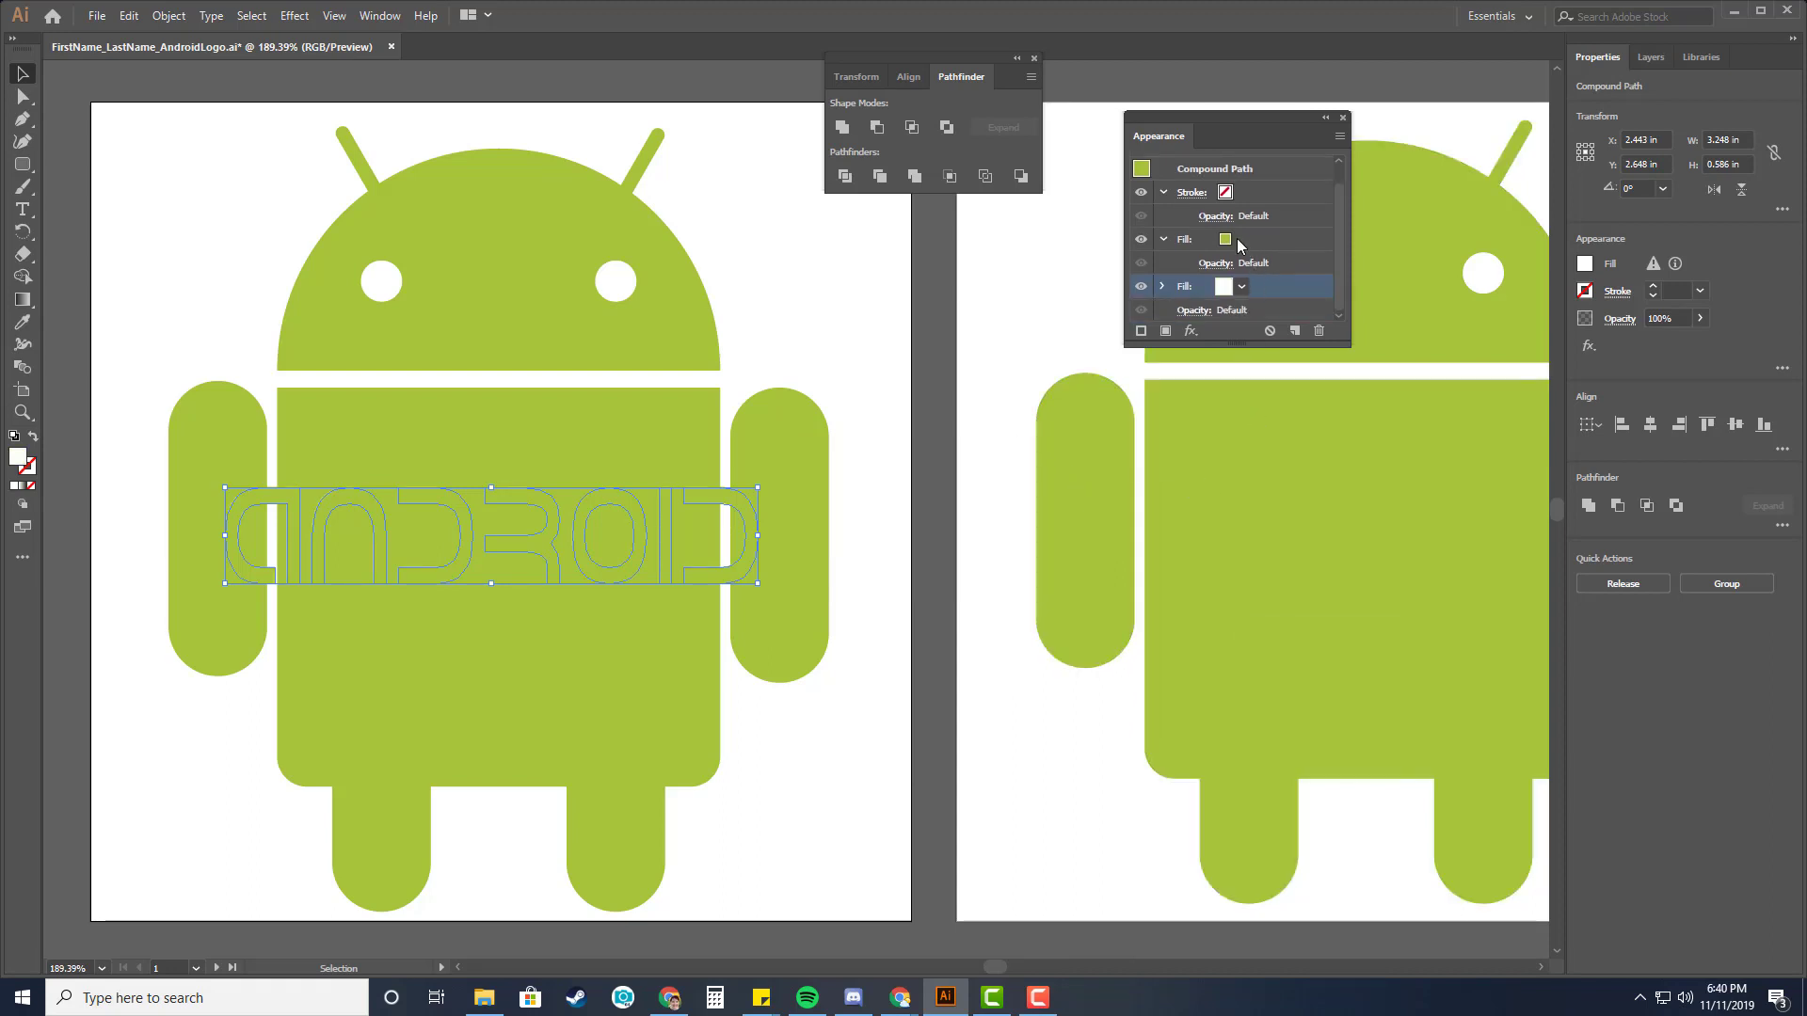
left_click(1243, 288)
left_click(1191, 331)
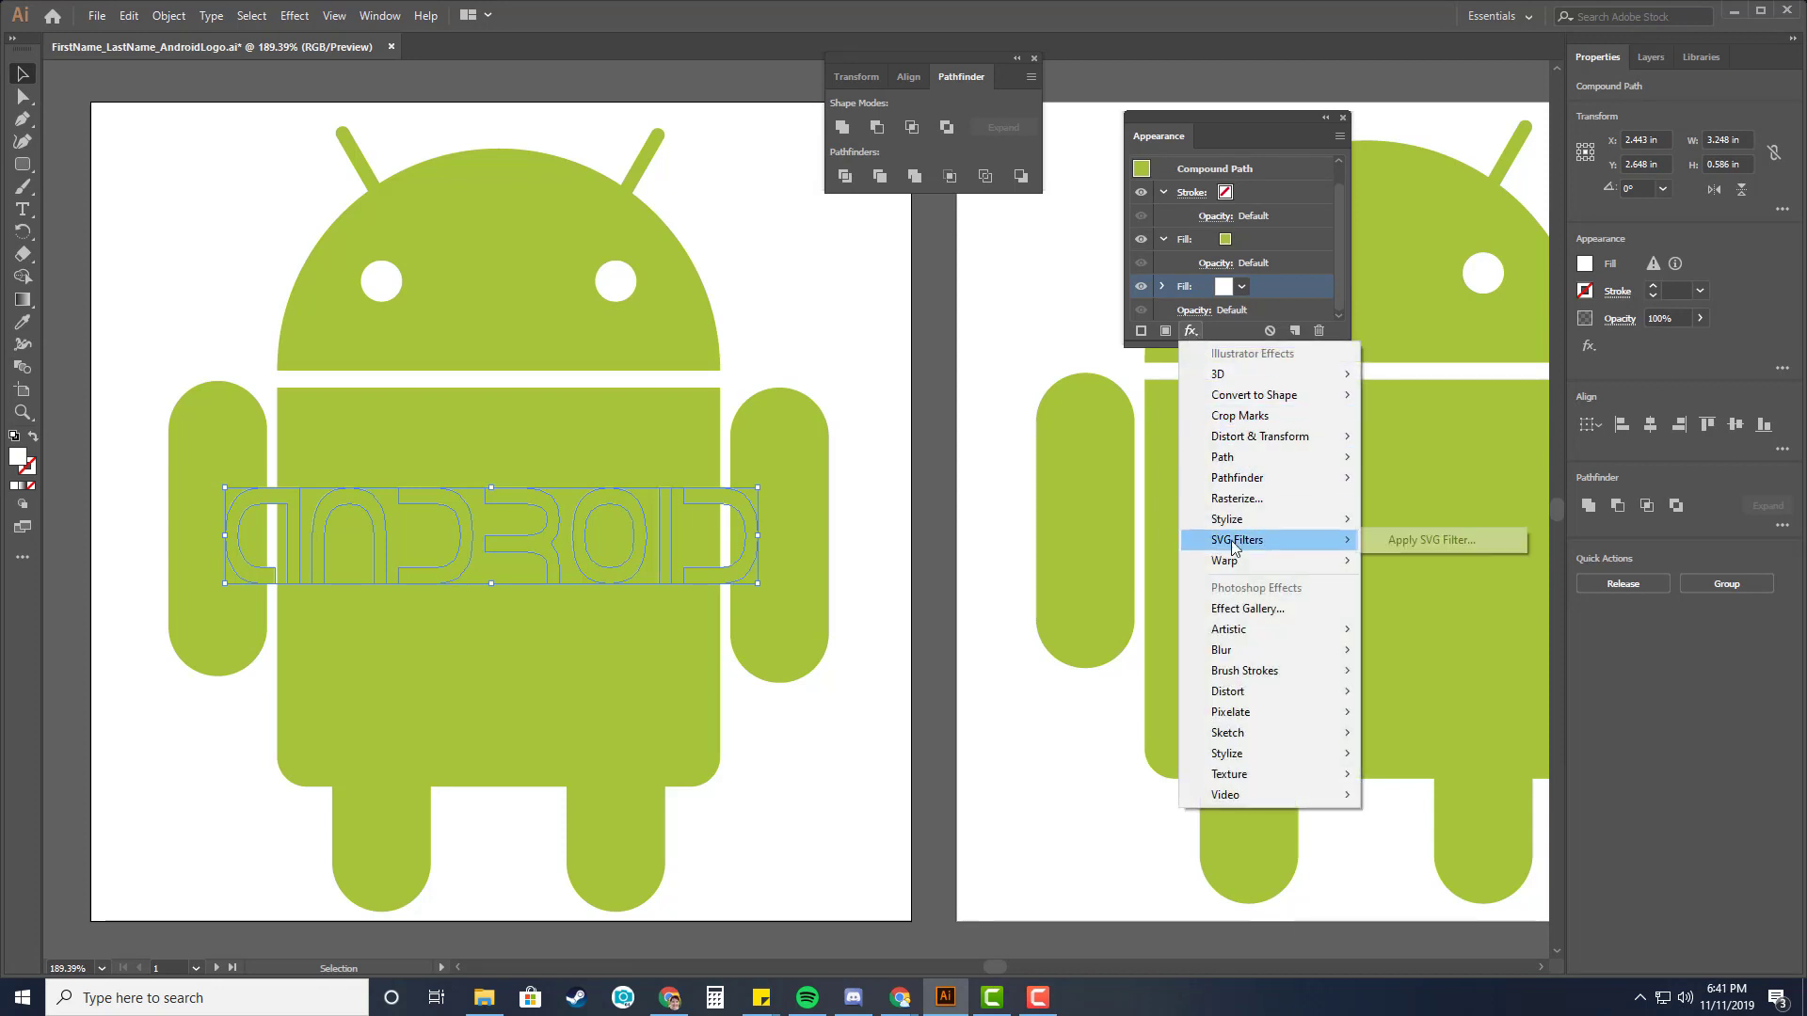
mouse_move(1224, 460)
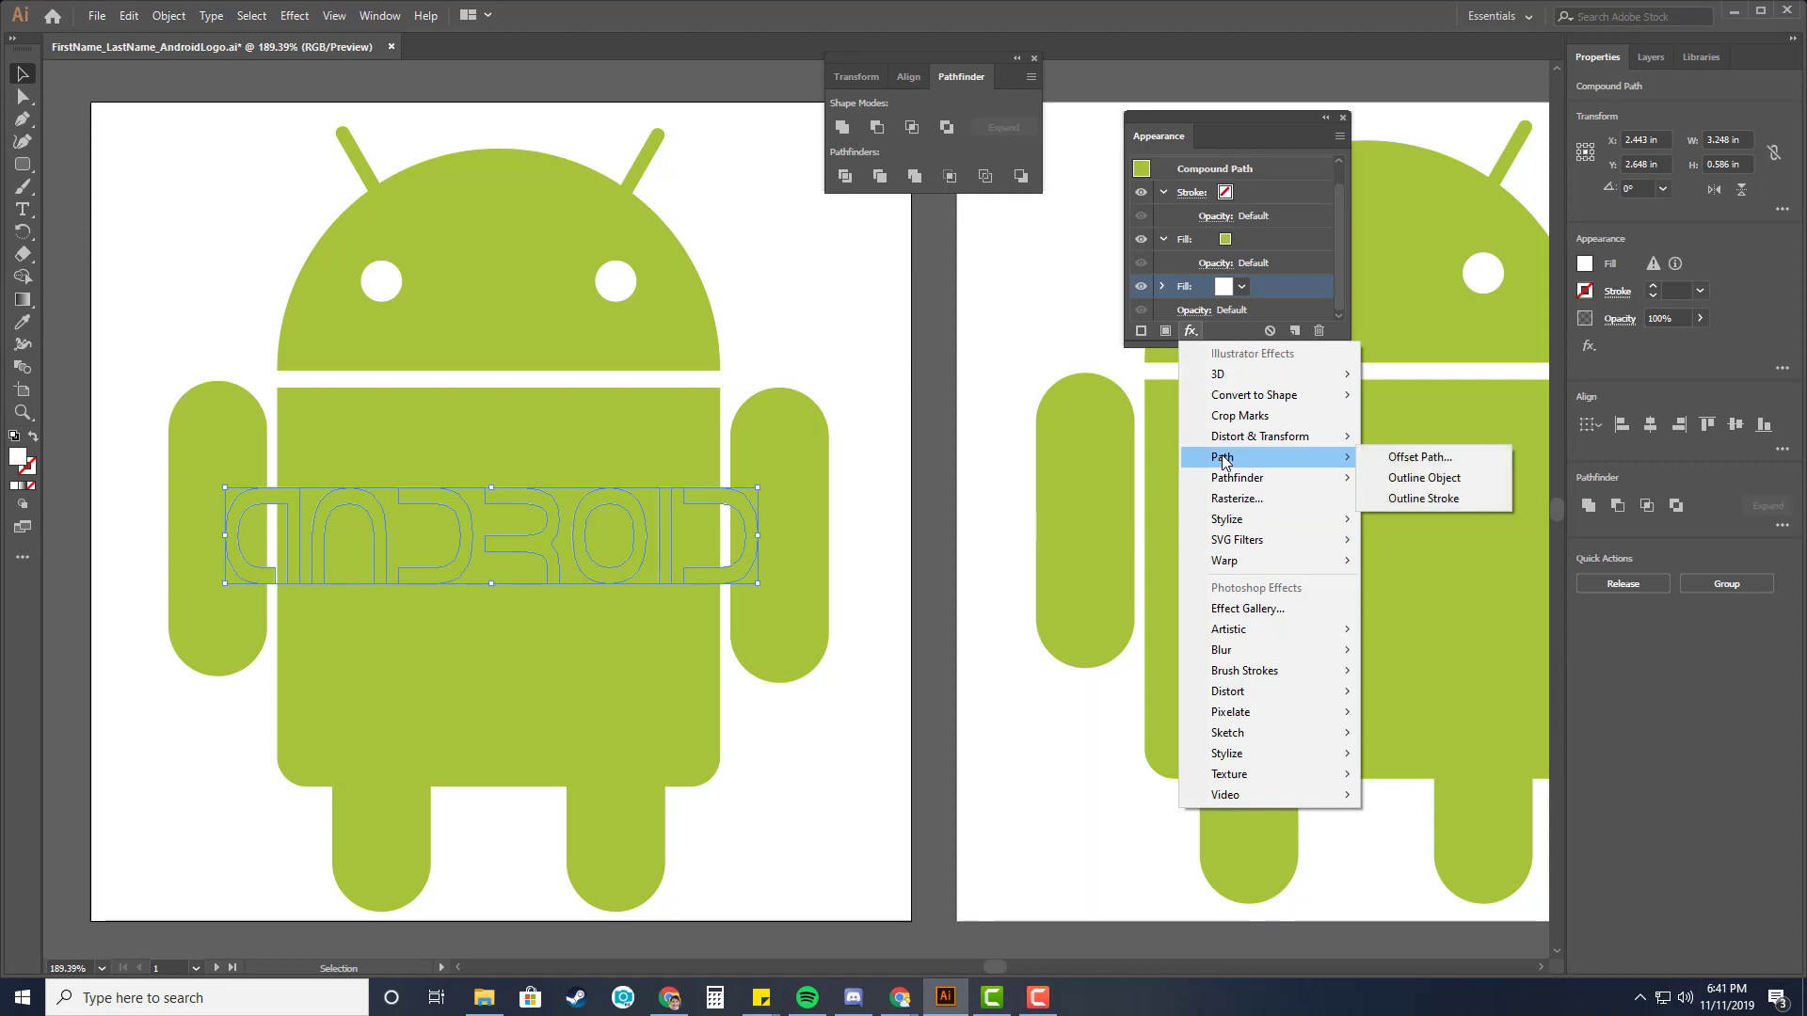
left_click(1399, 461)
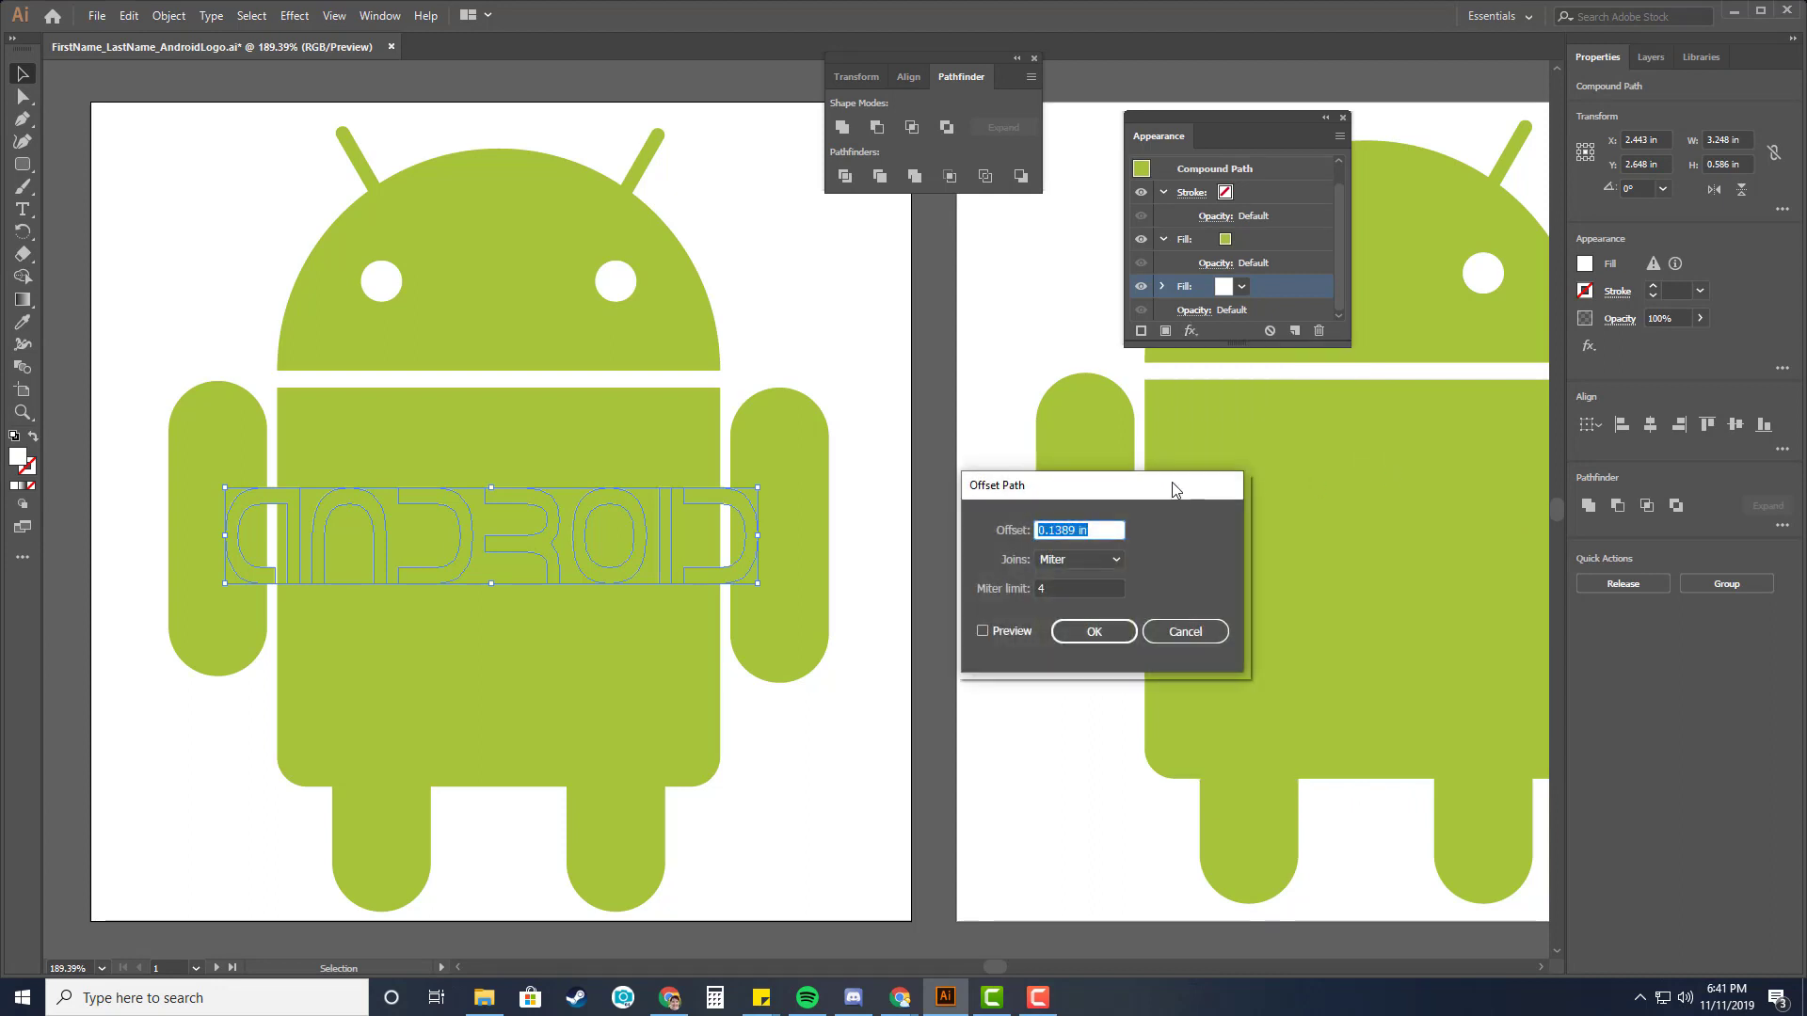
left_click_drag(1120, 495, 1159, 447)
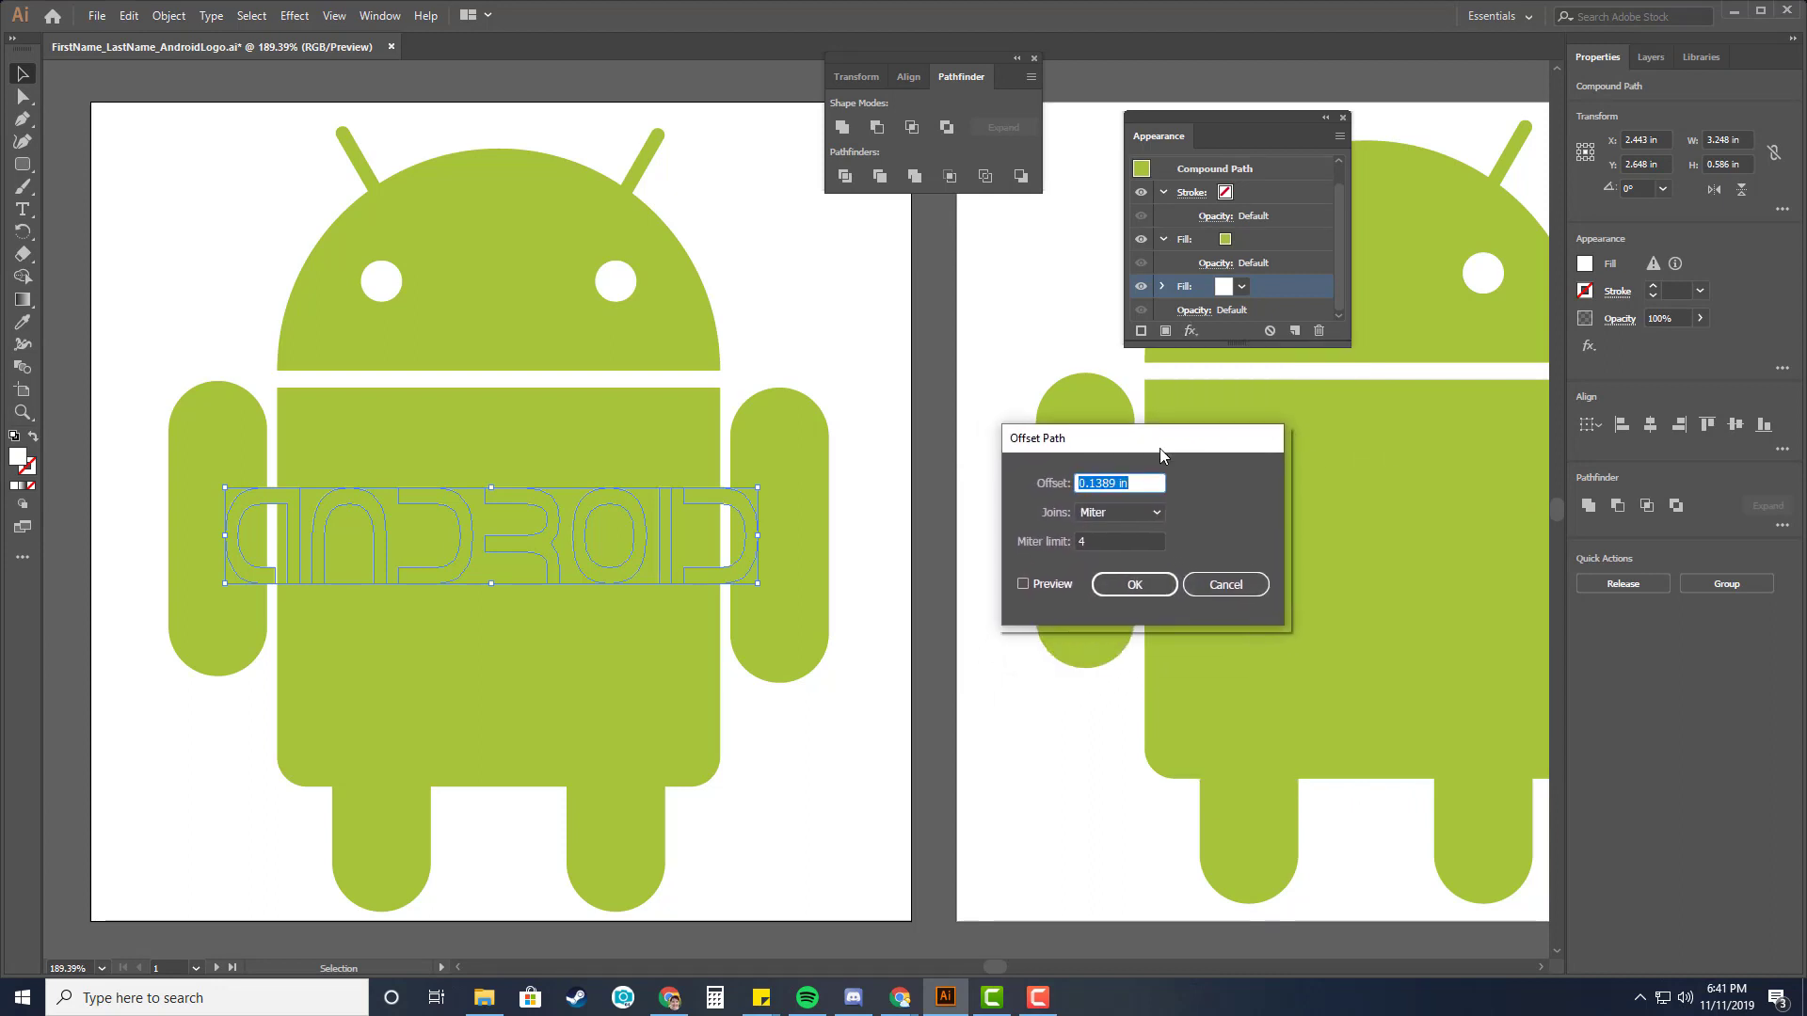
left_click(1022, 583)
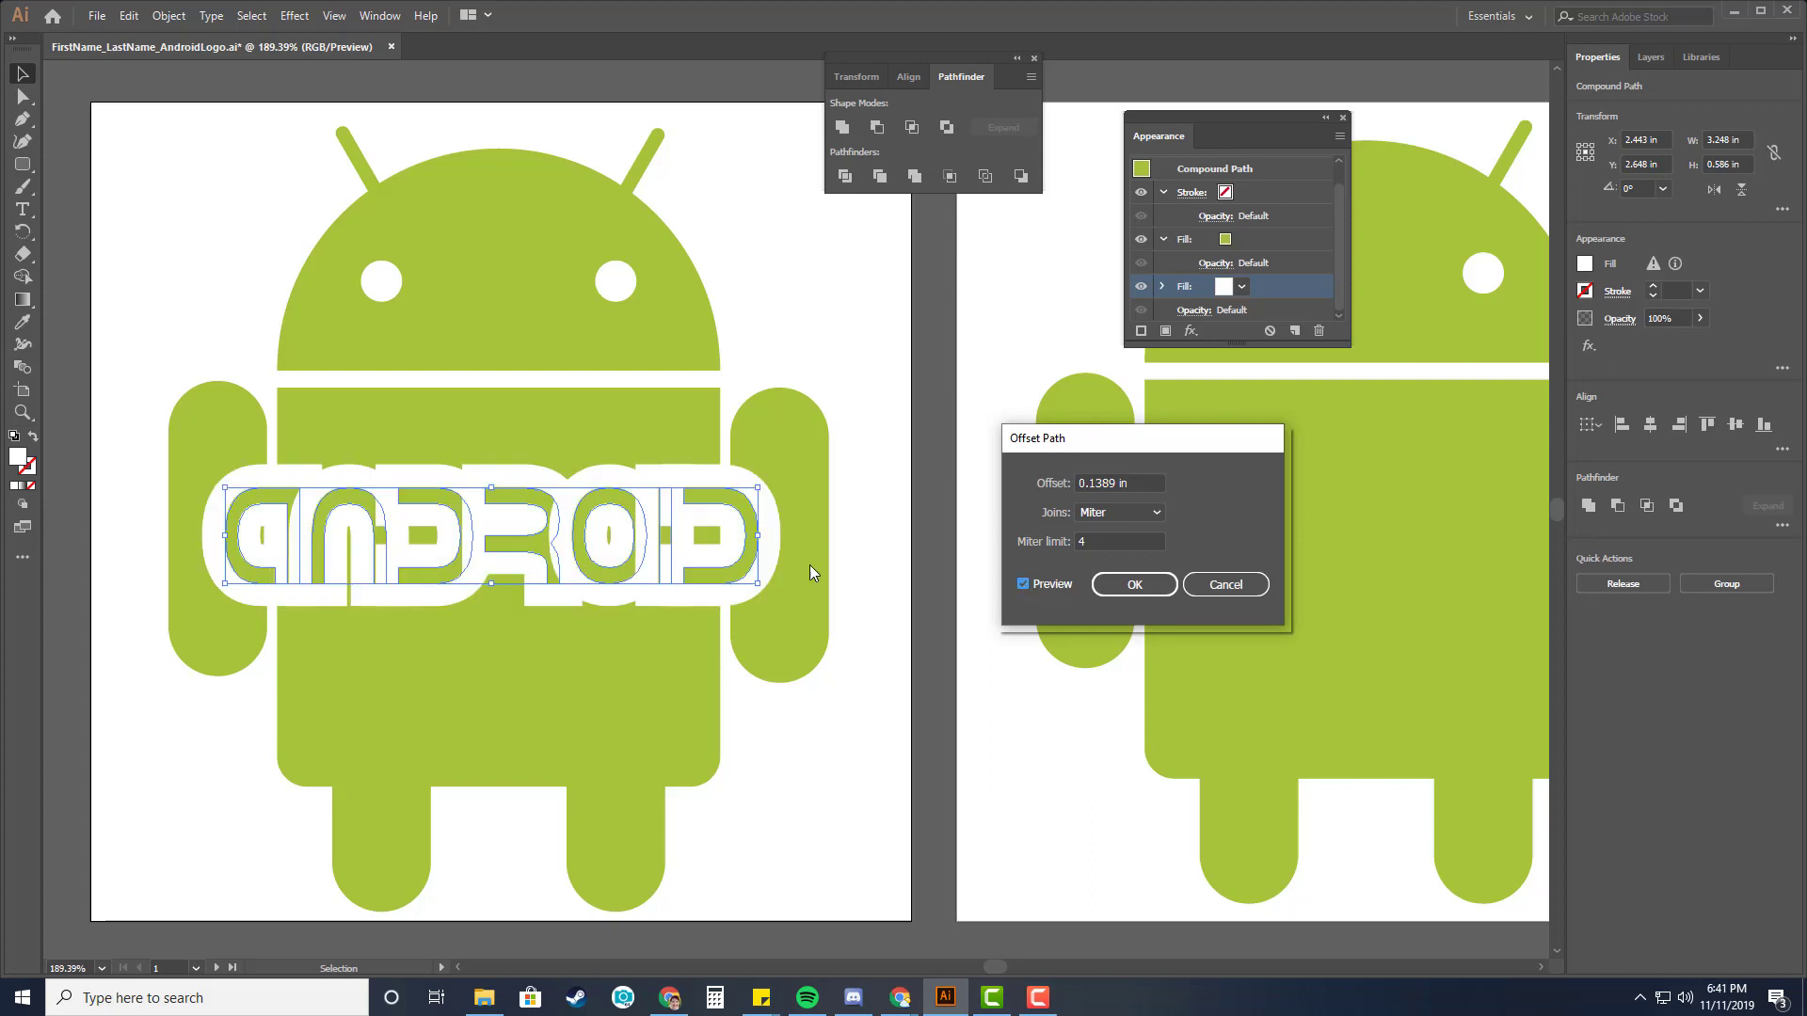
left_click(1142, 512)
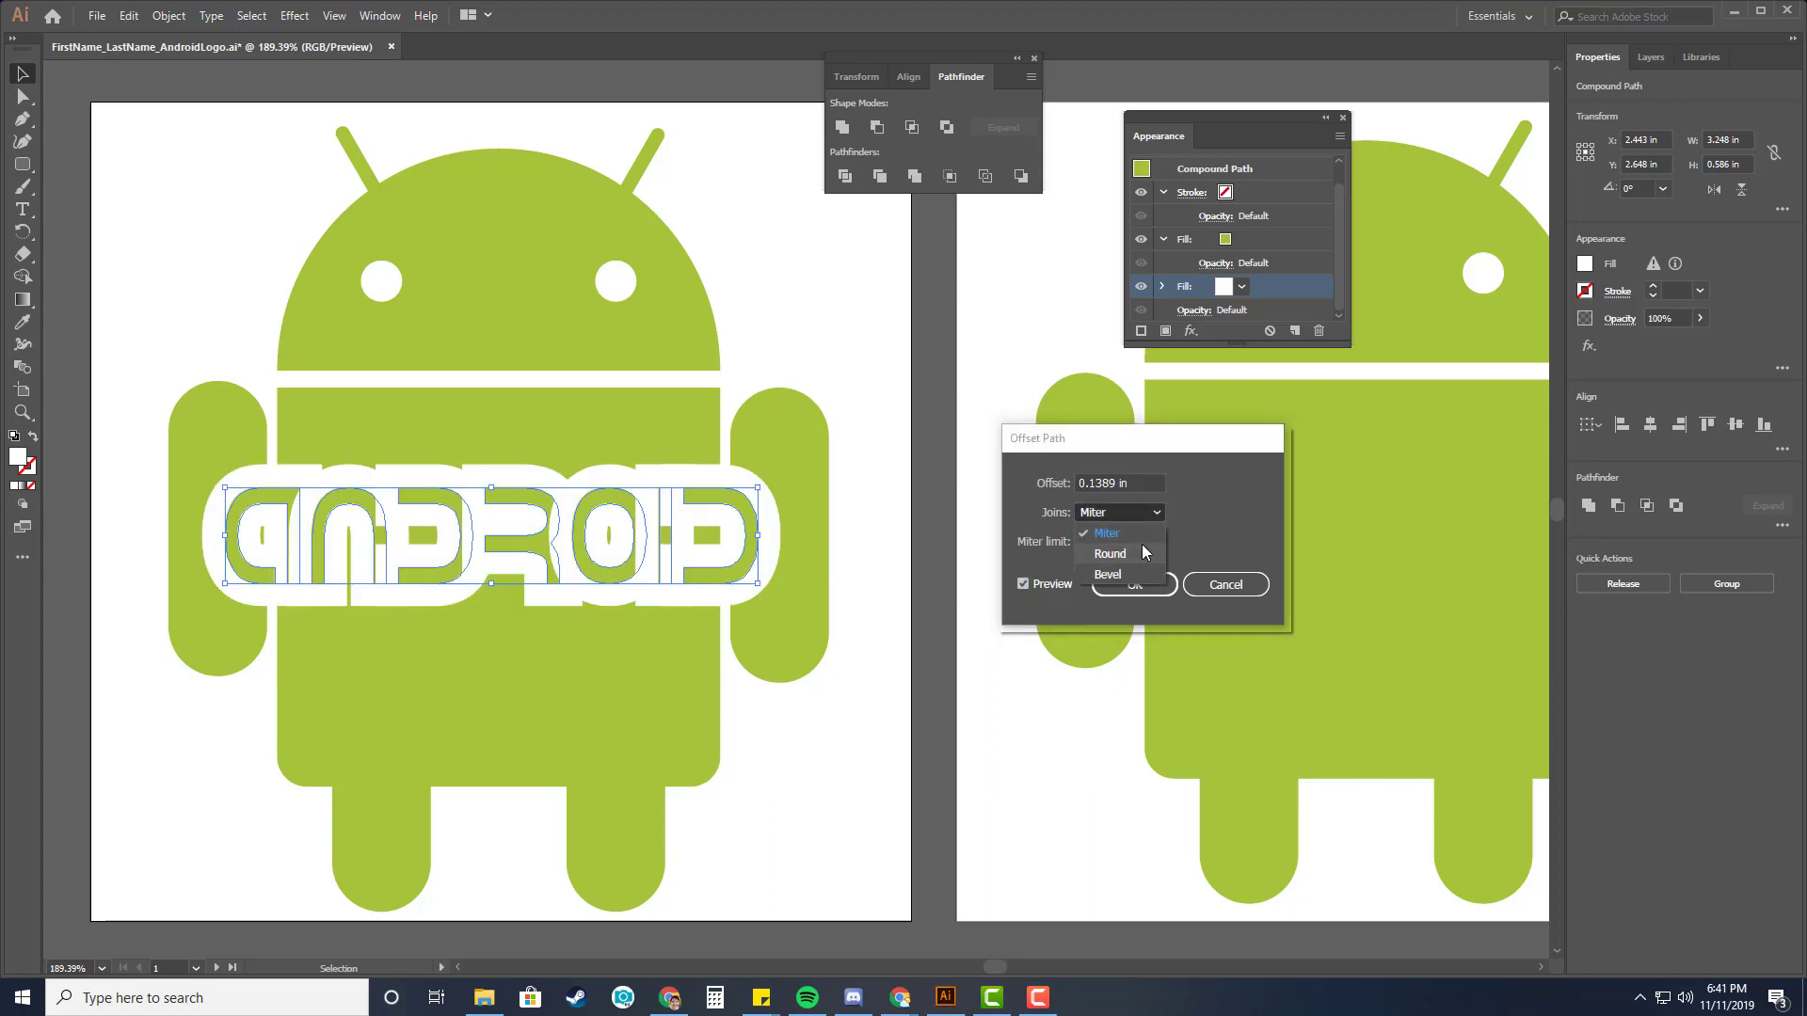
left_click(1142, 552)
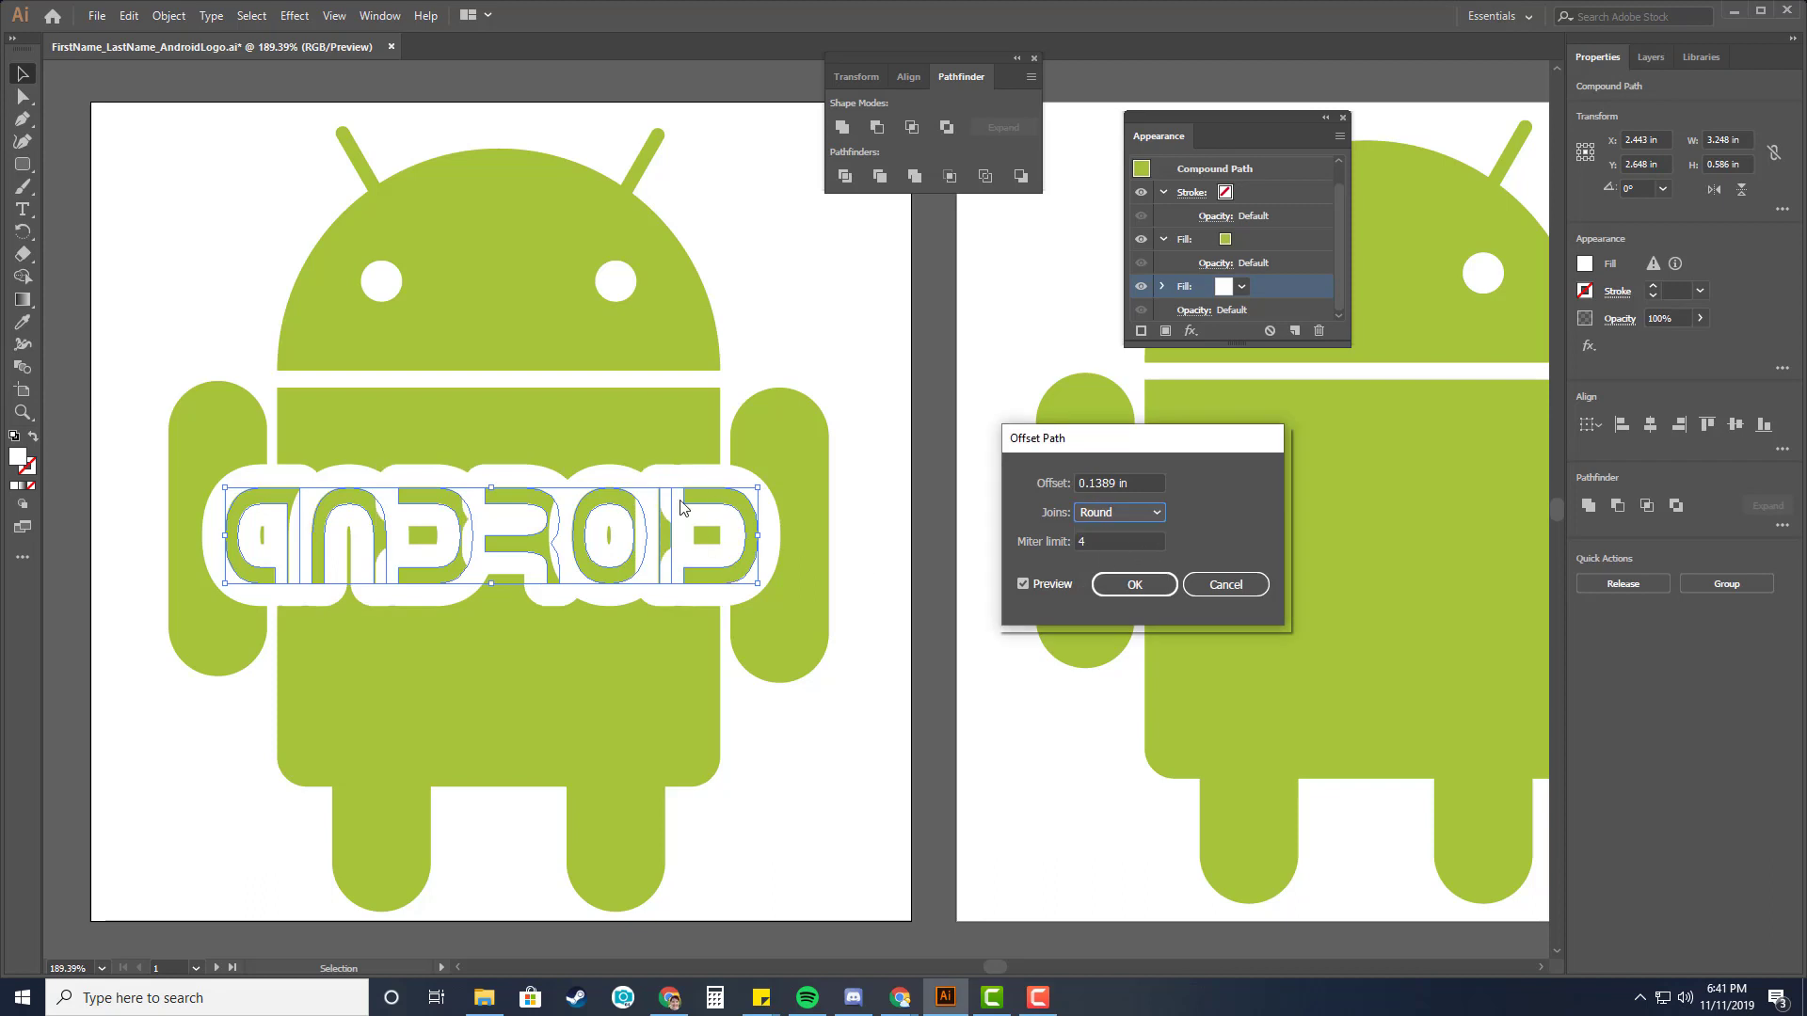
Set the Offset Path offset to 0.06 in and confirm the effect.
left_click_drag(1090, 483, 1162, 485)
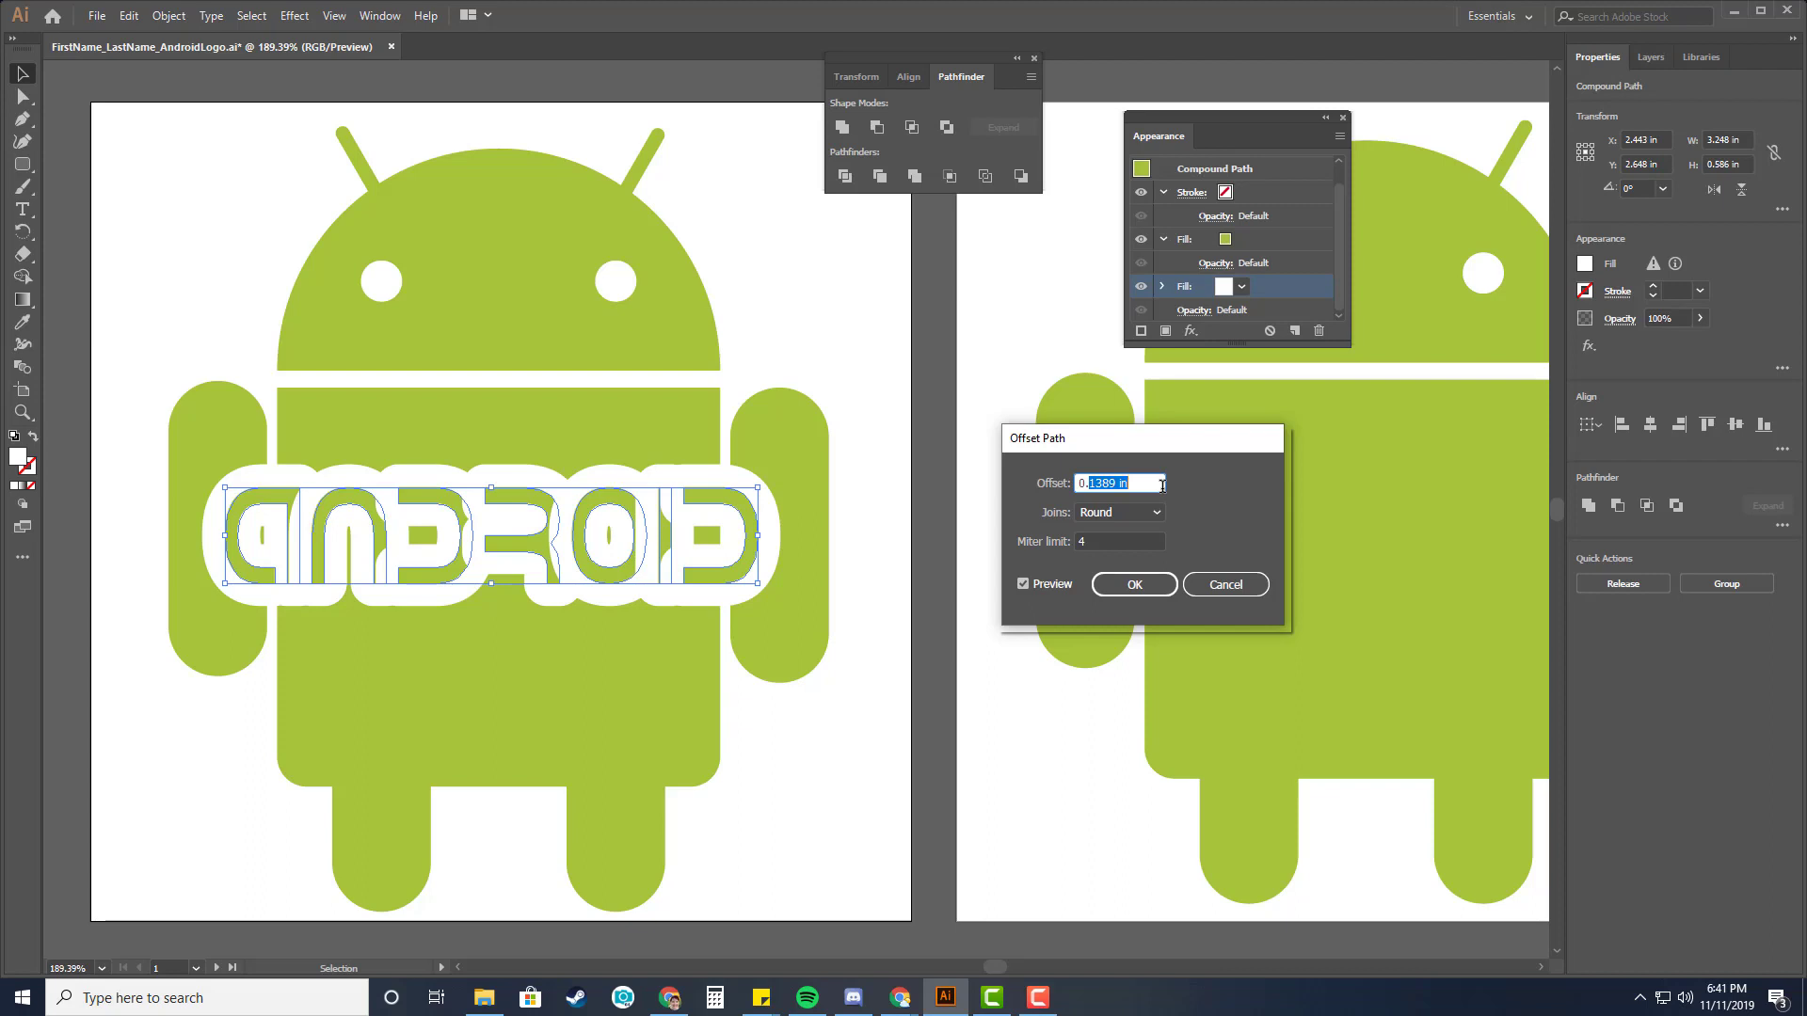
type("03")
left_click(1156, 539)
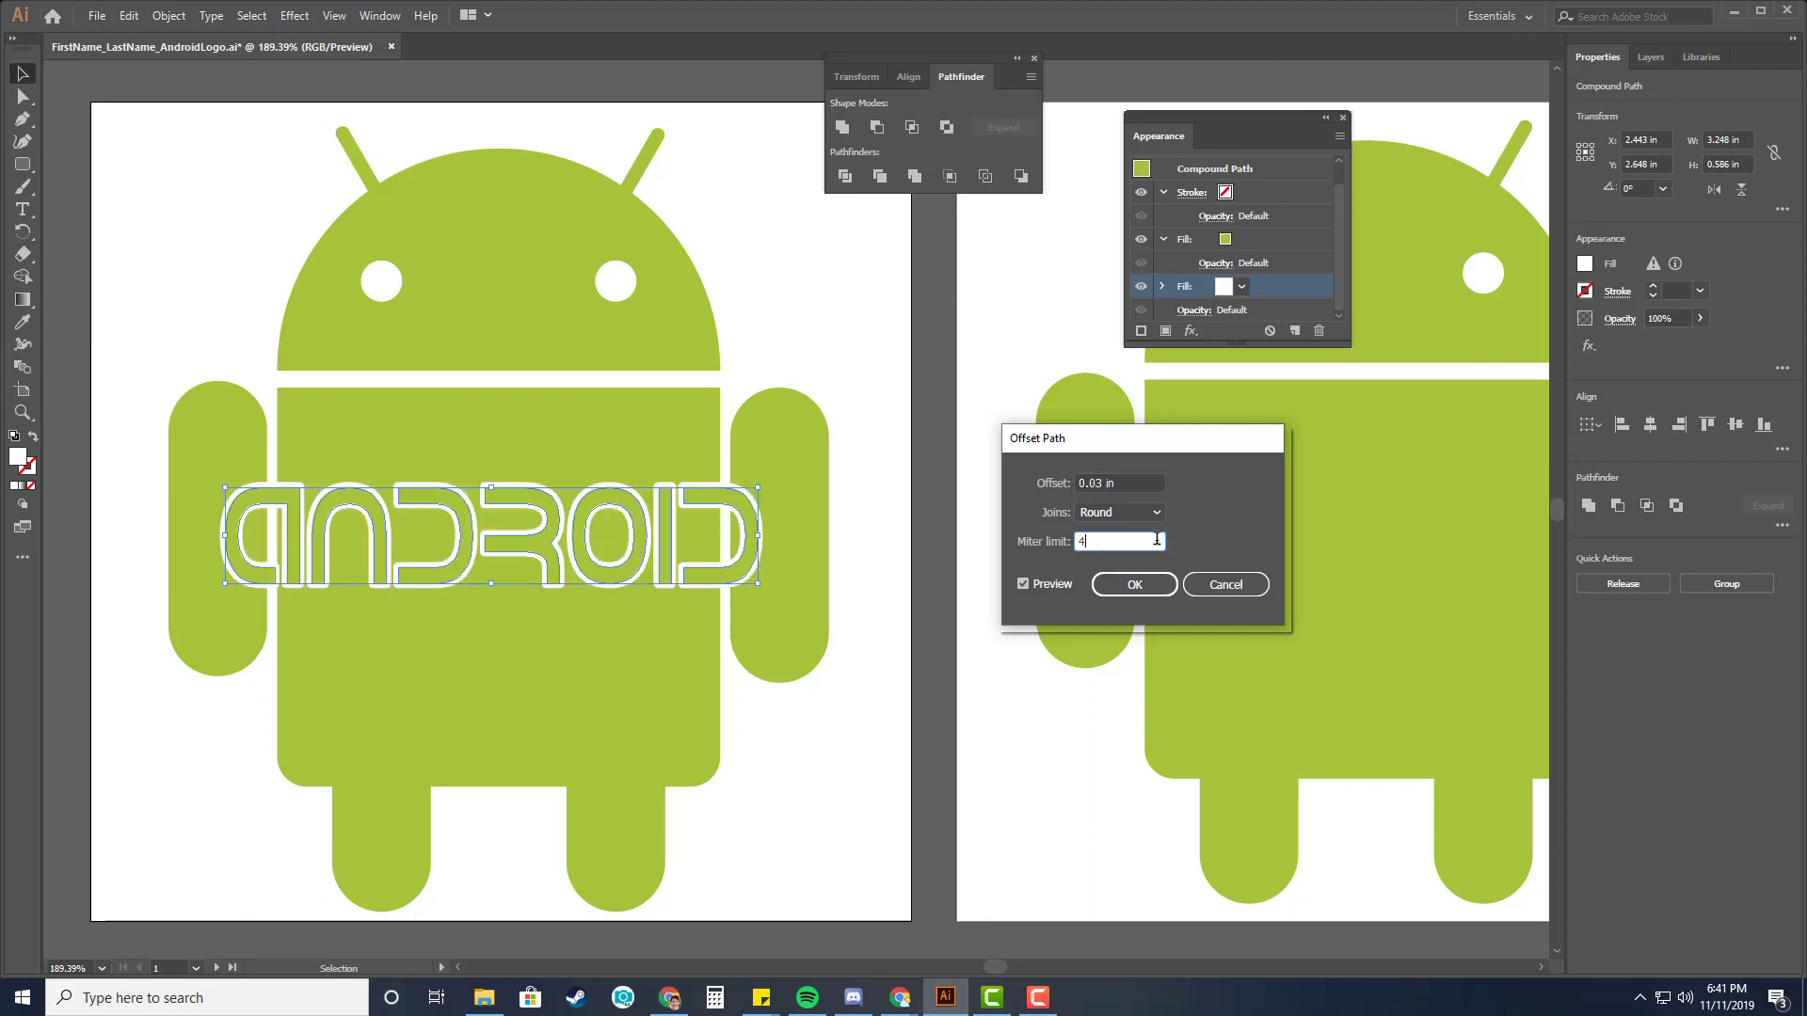
left_click(1106, 481)
key("BackSpace")
type("6")
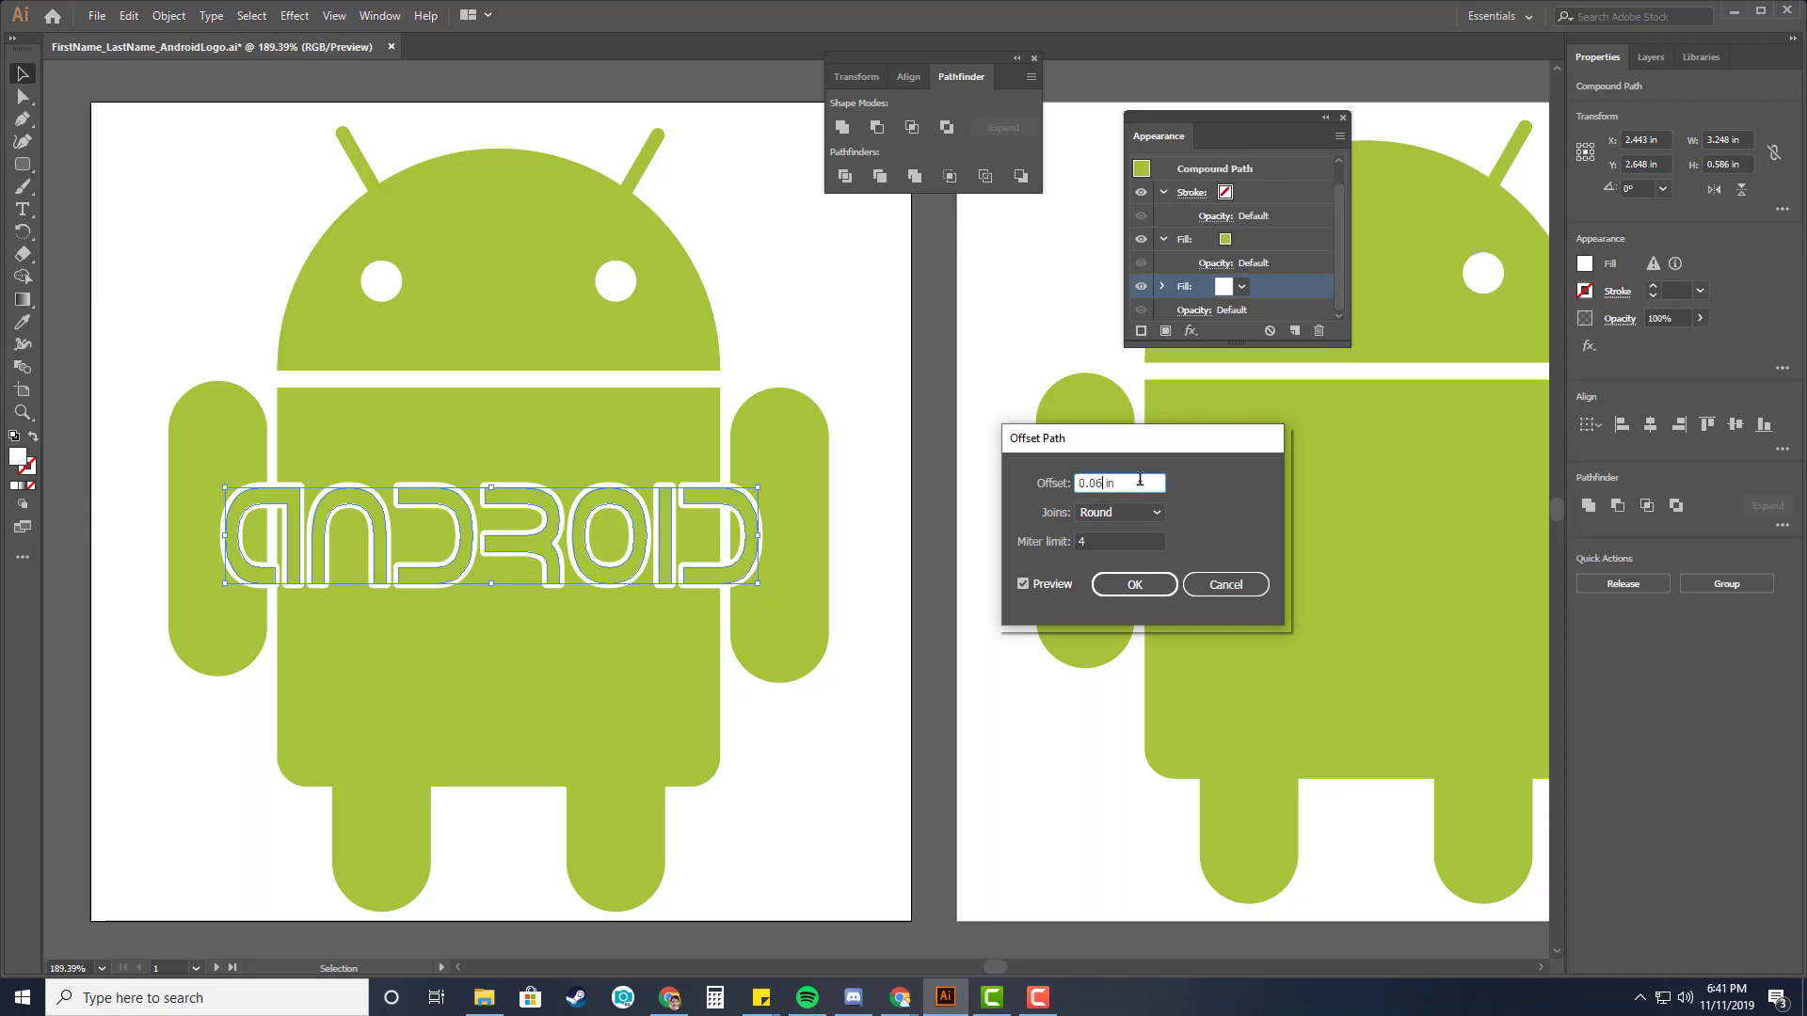
left_click(1141, 538)
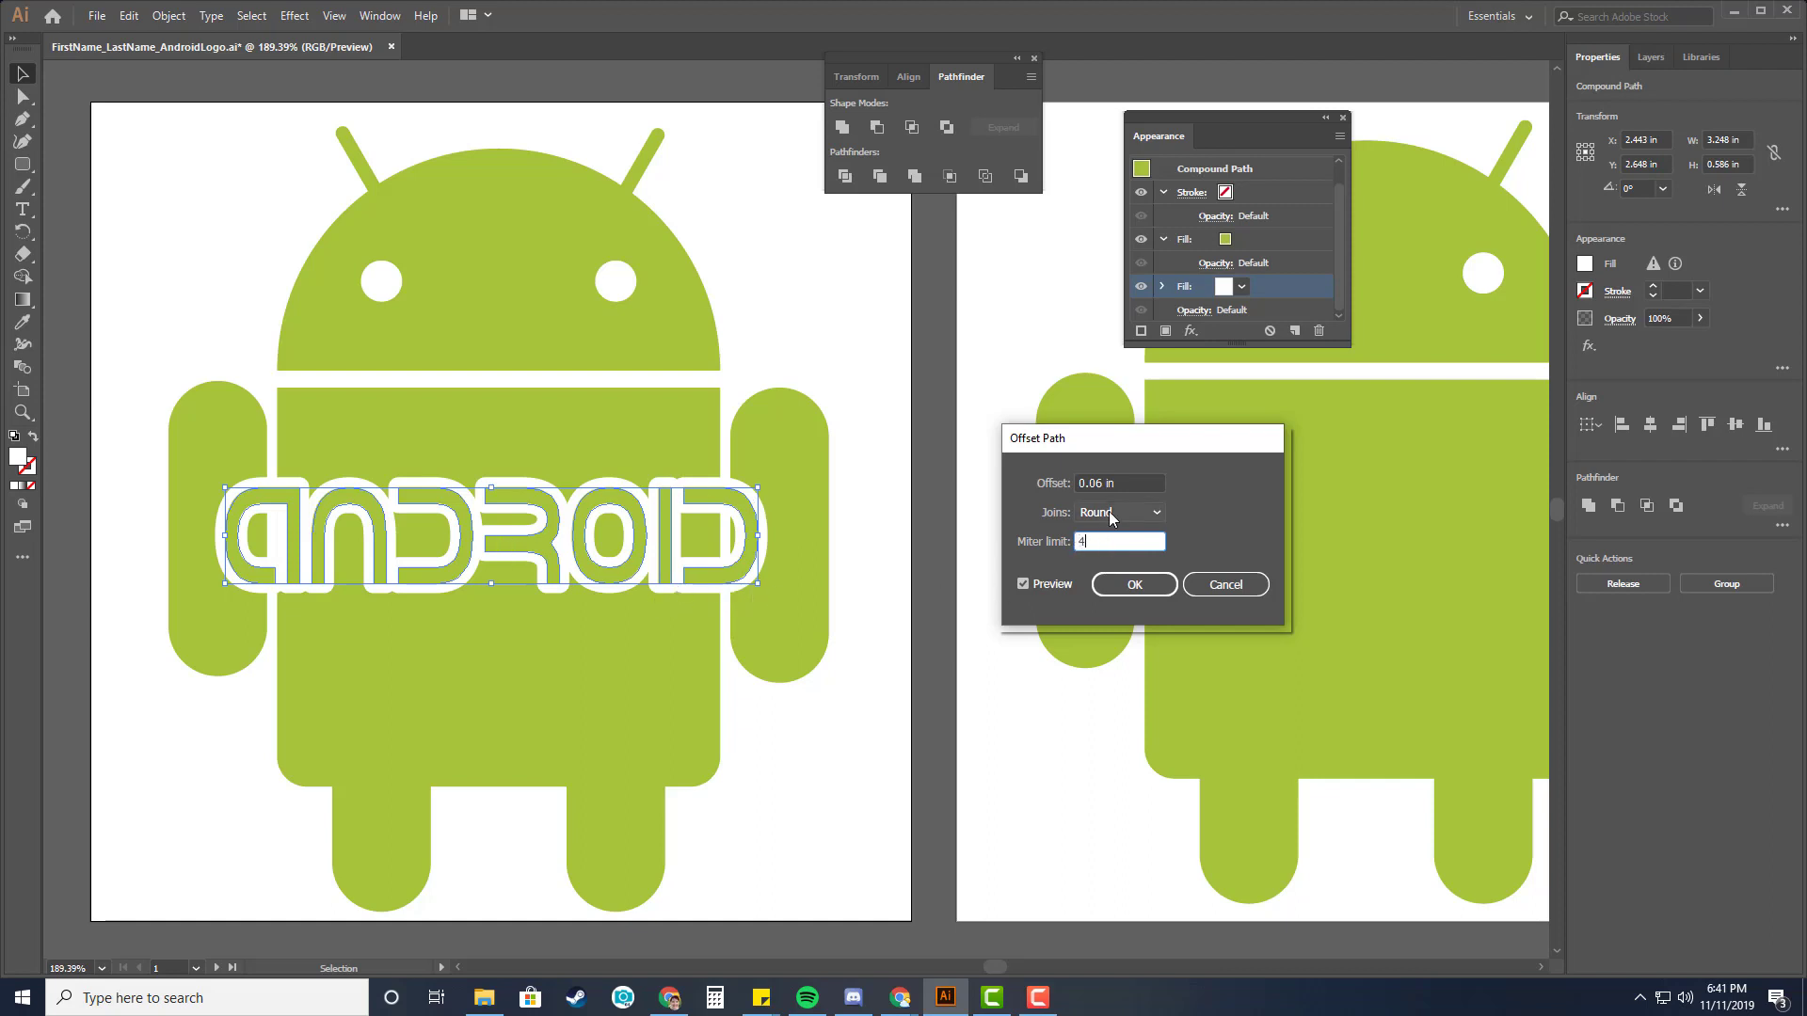
left_click(1134, 584)
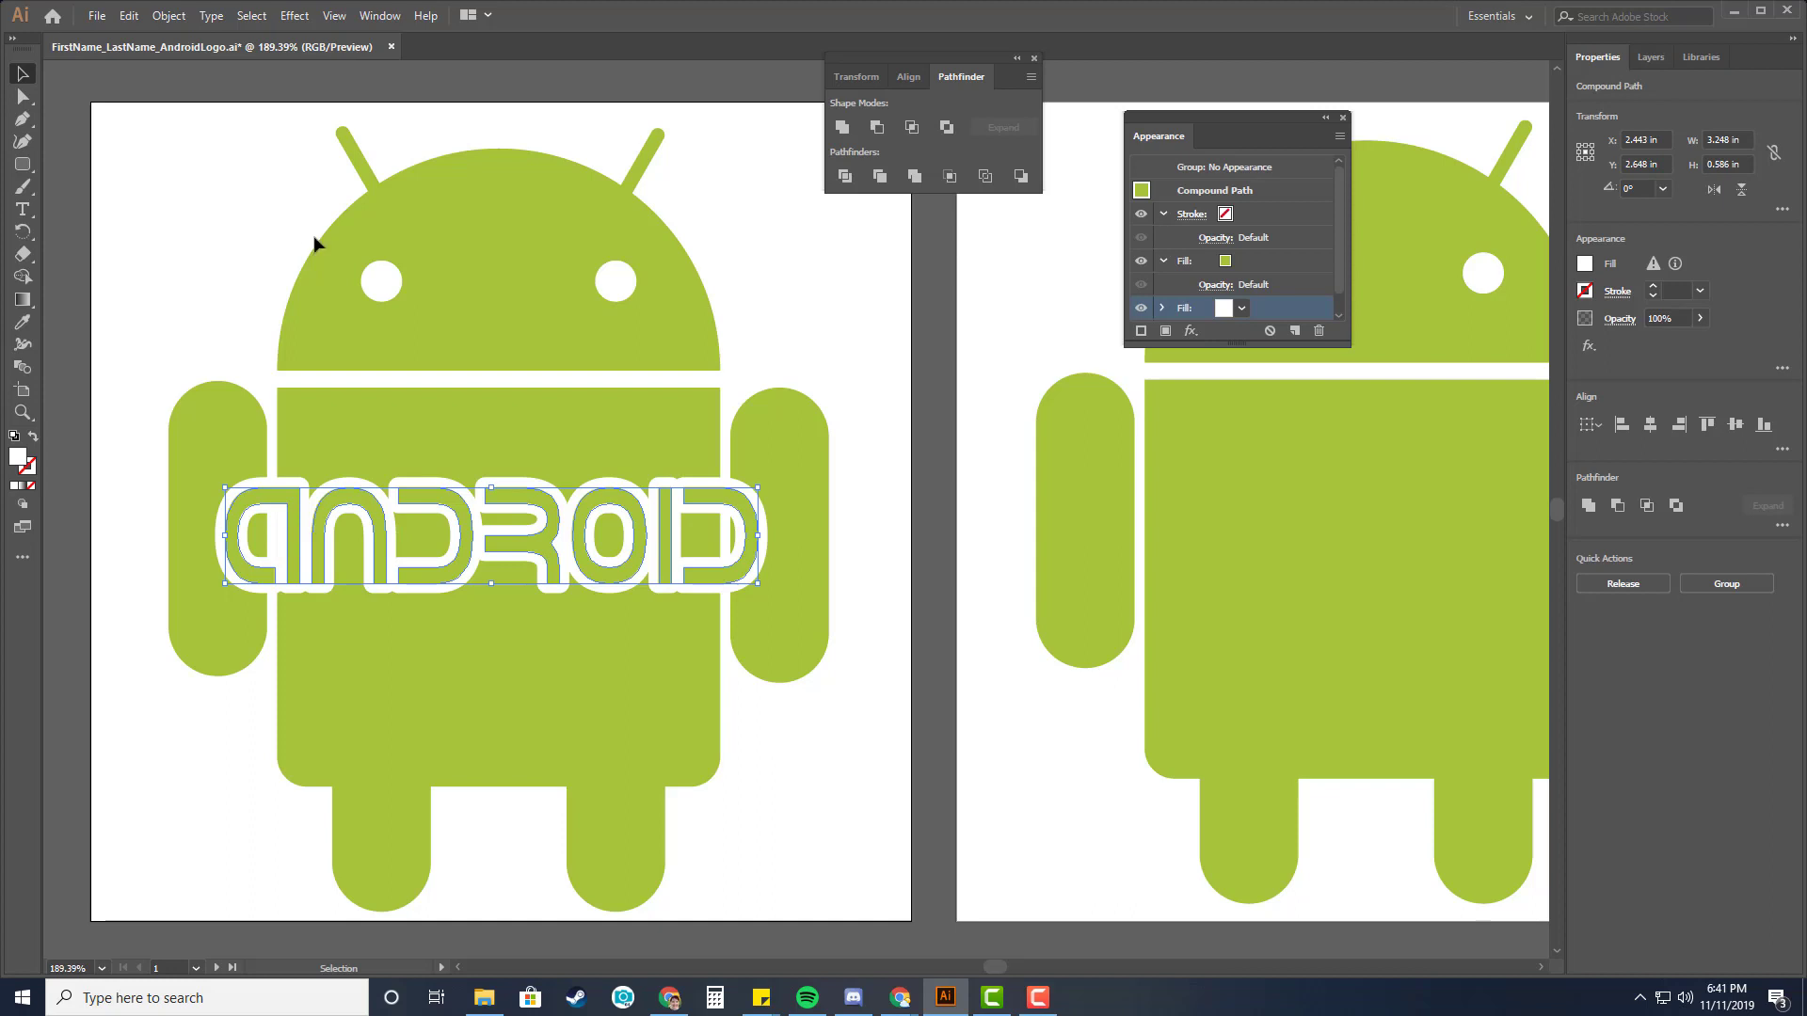
Expand the lettering's appearance, close the appearance settings, and merge the expanded lettering with Pathfinder.
left_click(168, 17)
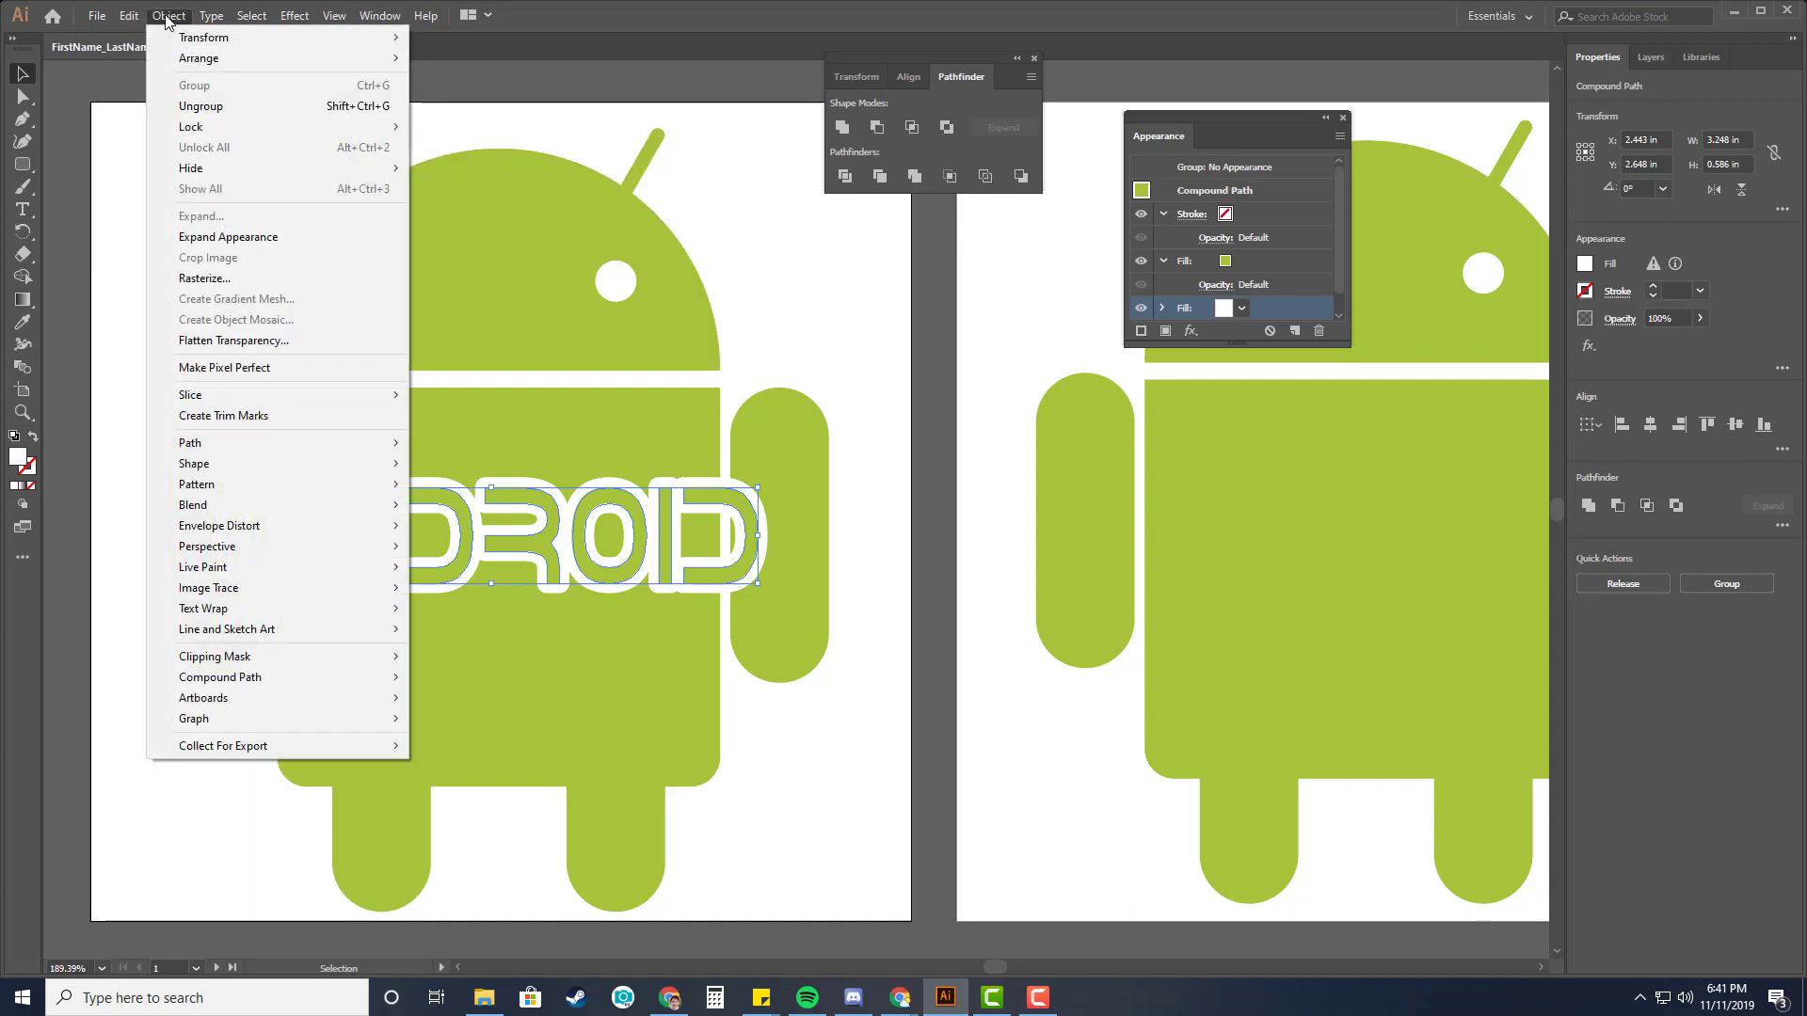
left_click(250, 245)
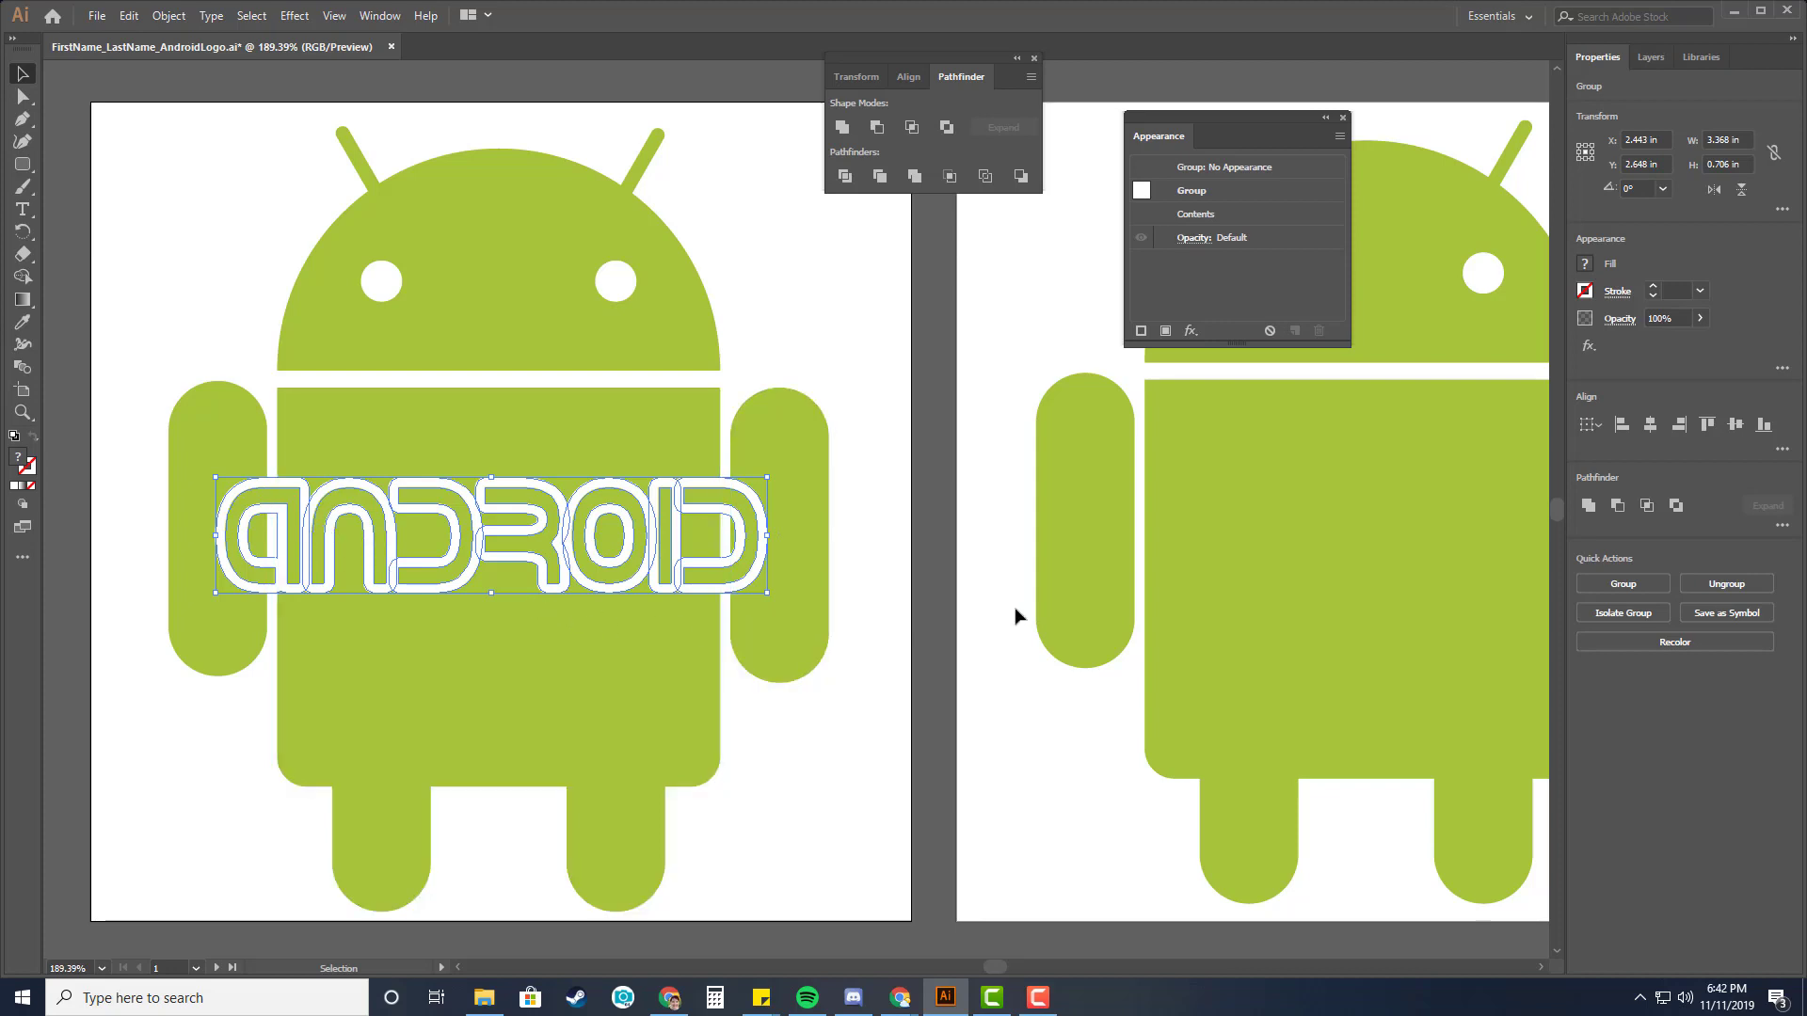
left_click(1343, 118)
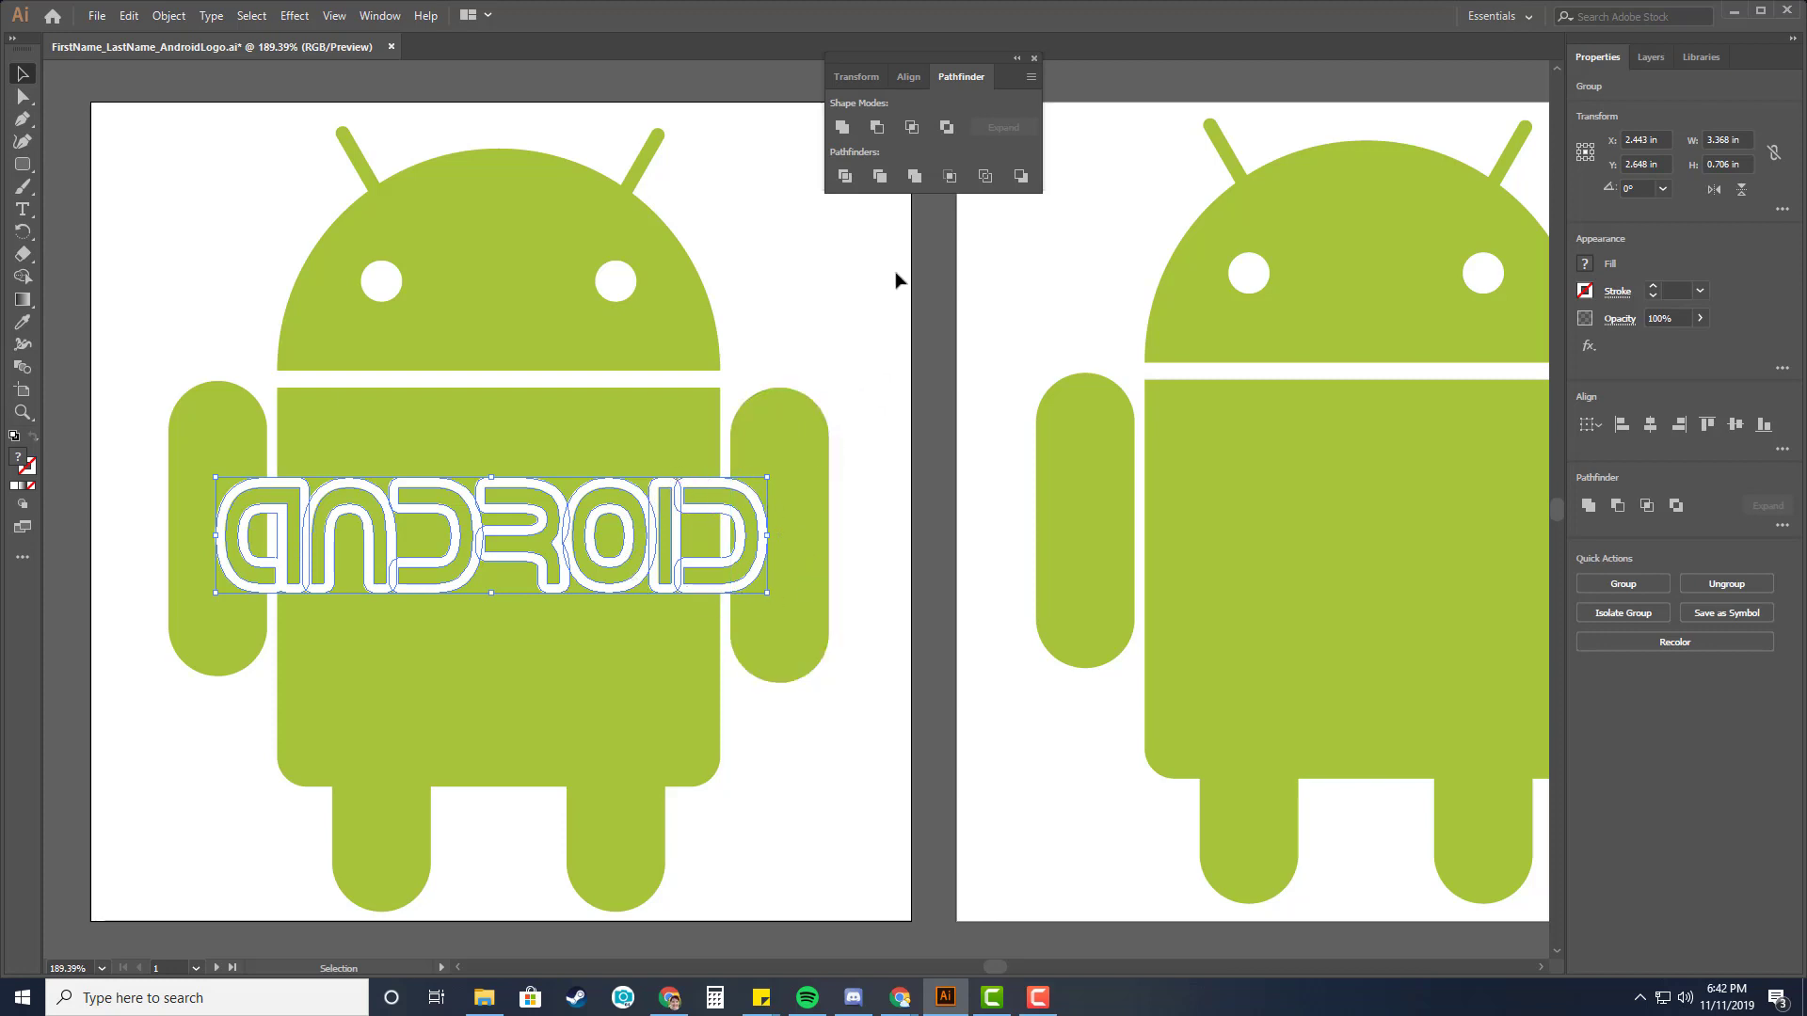
left_click(917, 177)
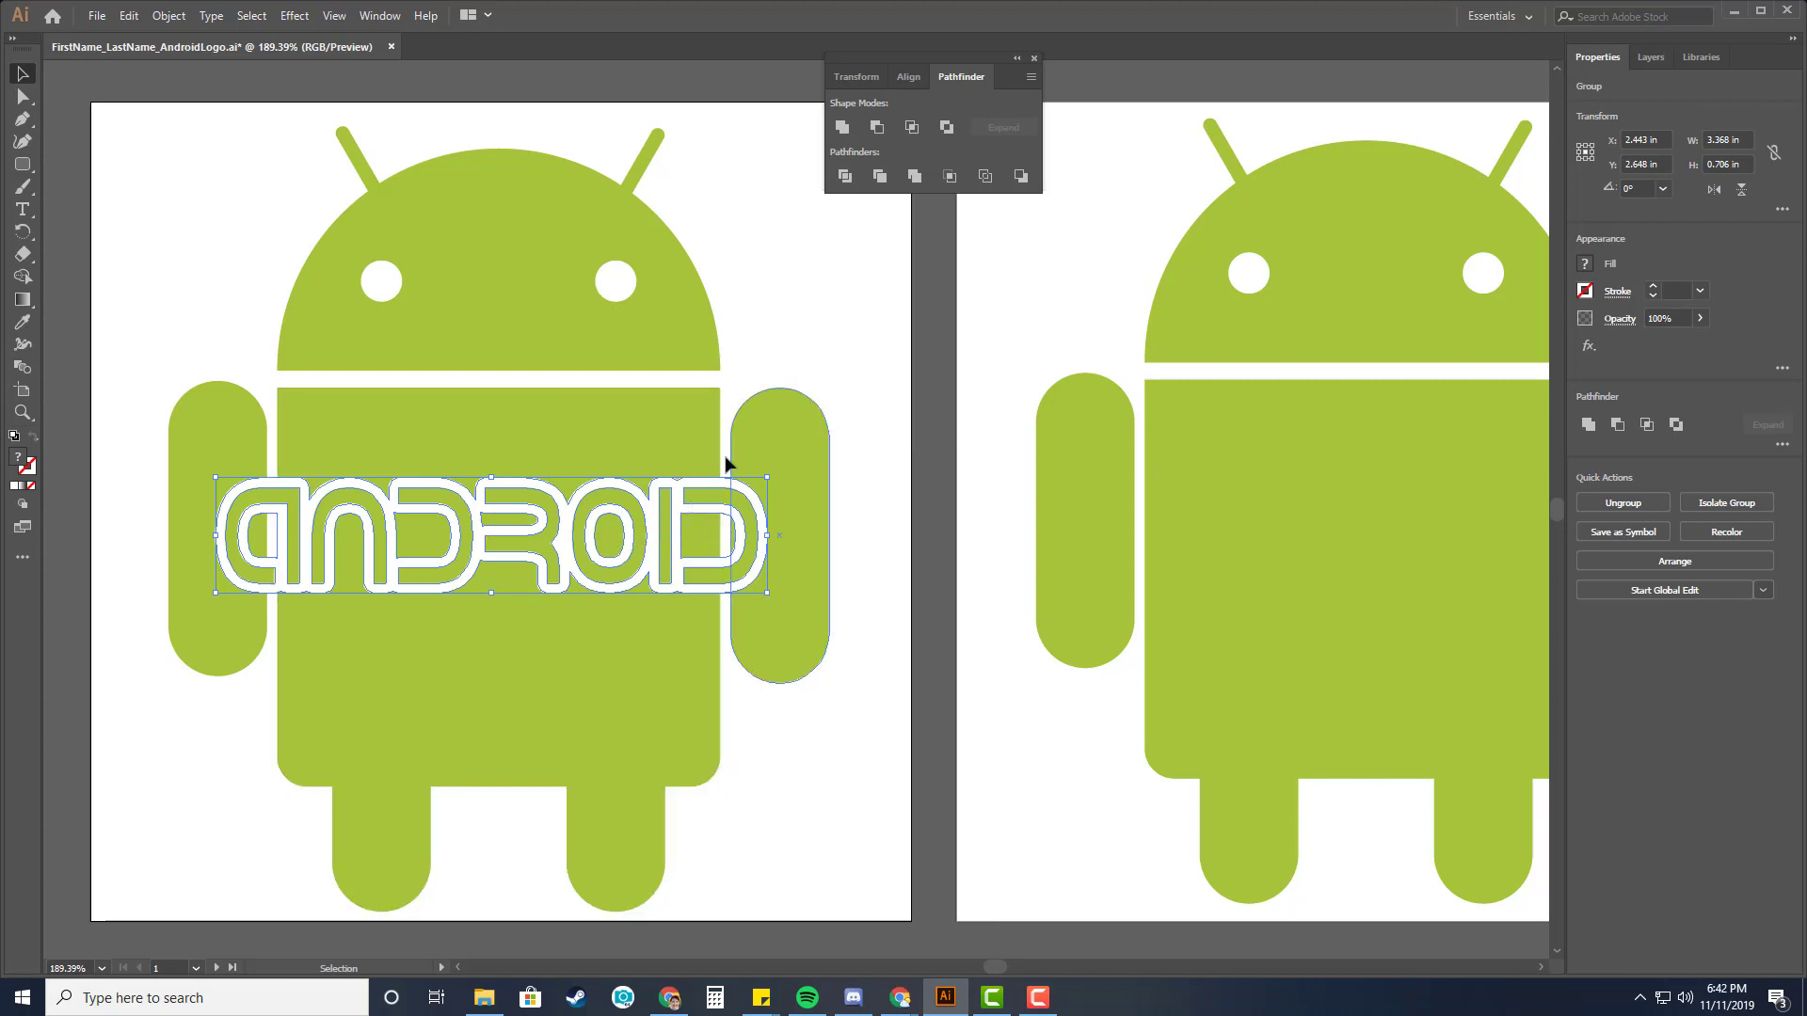
Add the Android body to the lettering selection and align them on their horizontal centres, then deselect.
key("shift")
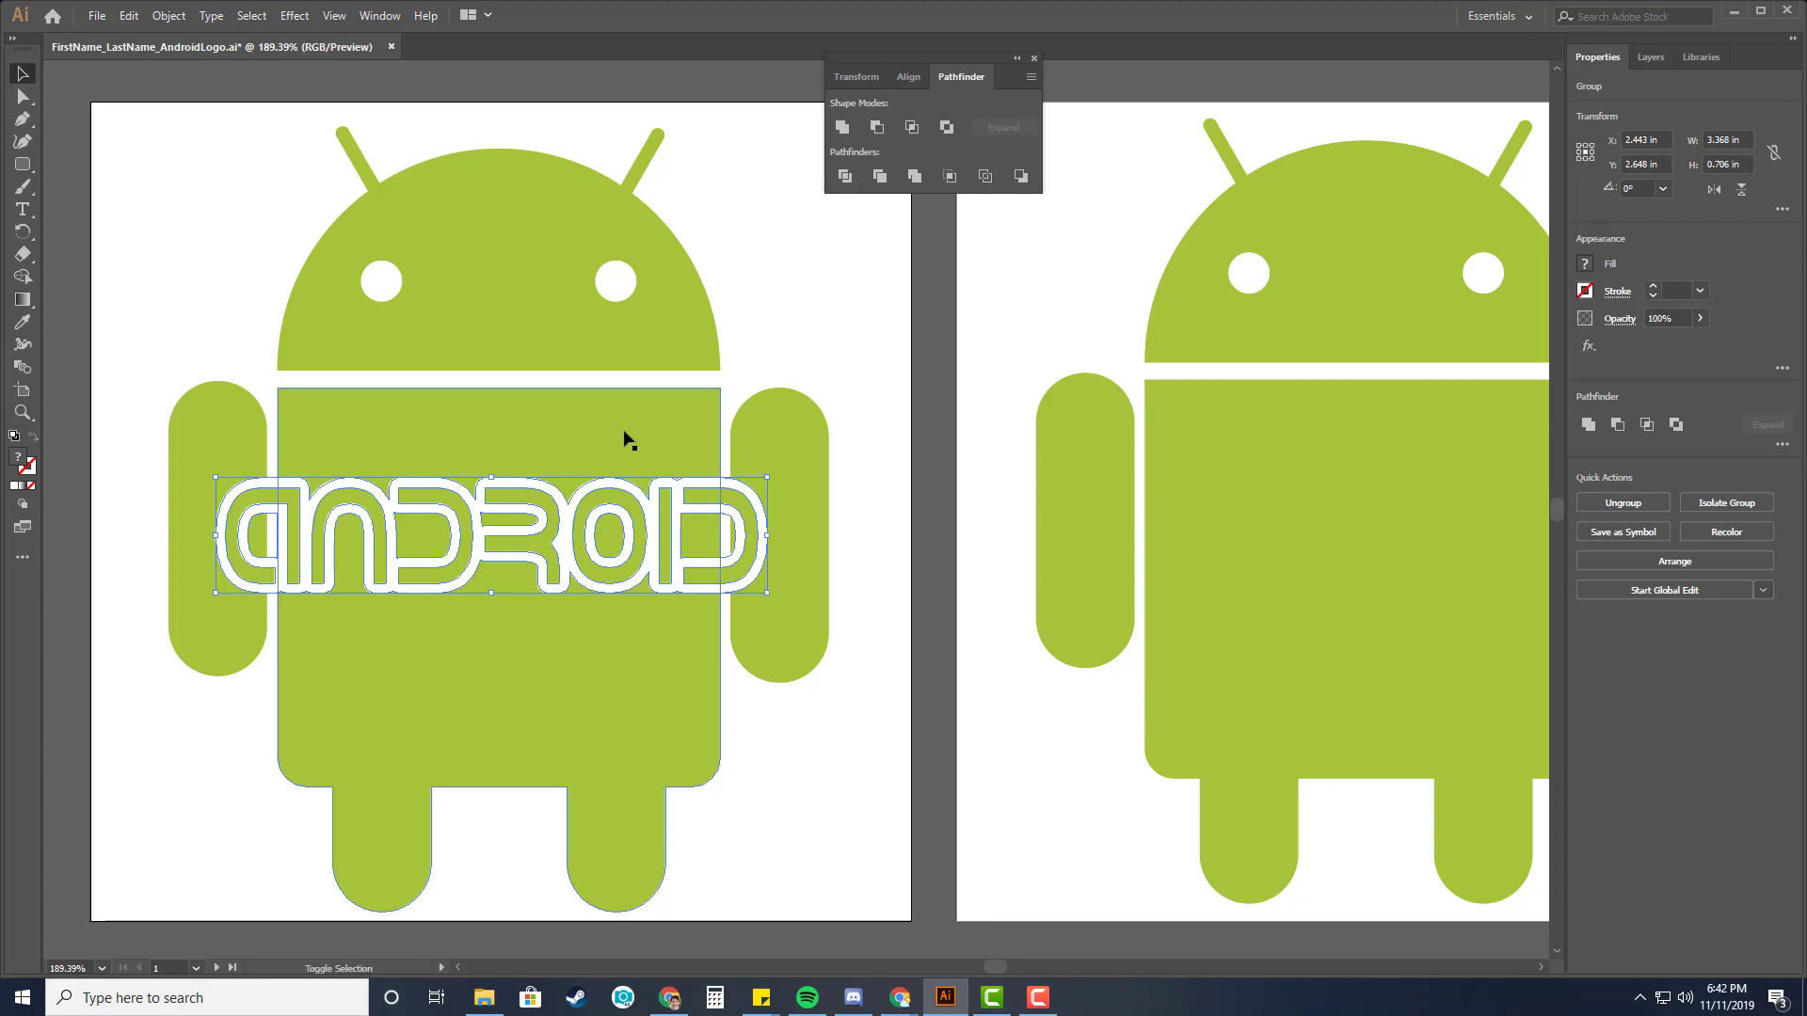
left_click(626, 439, "shift")
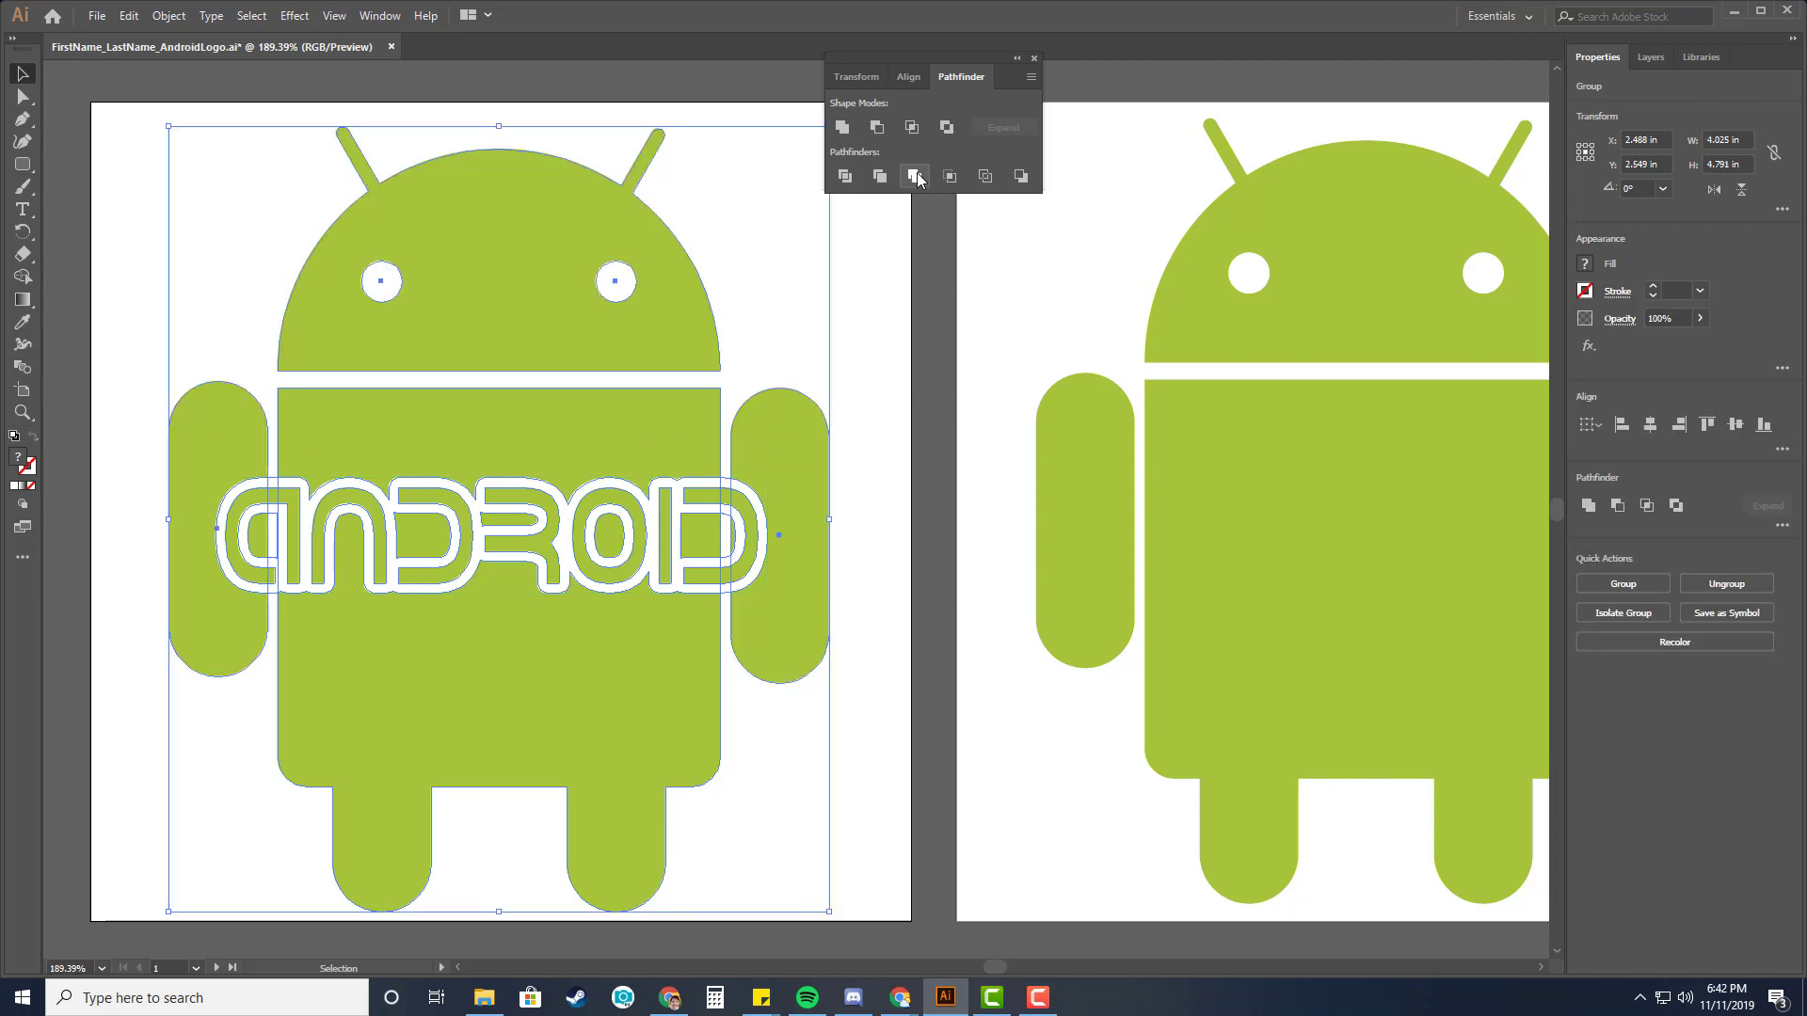
left_click(907, 79)
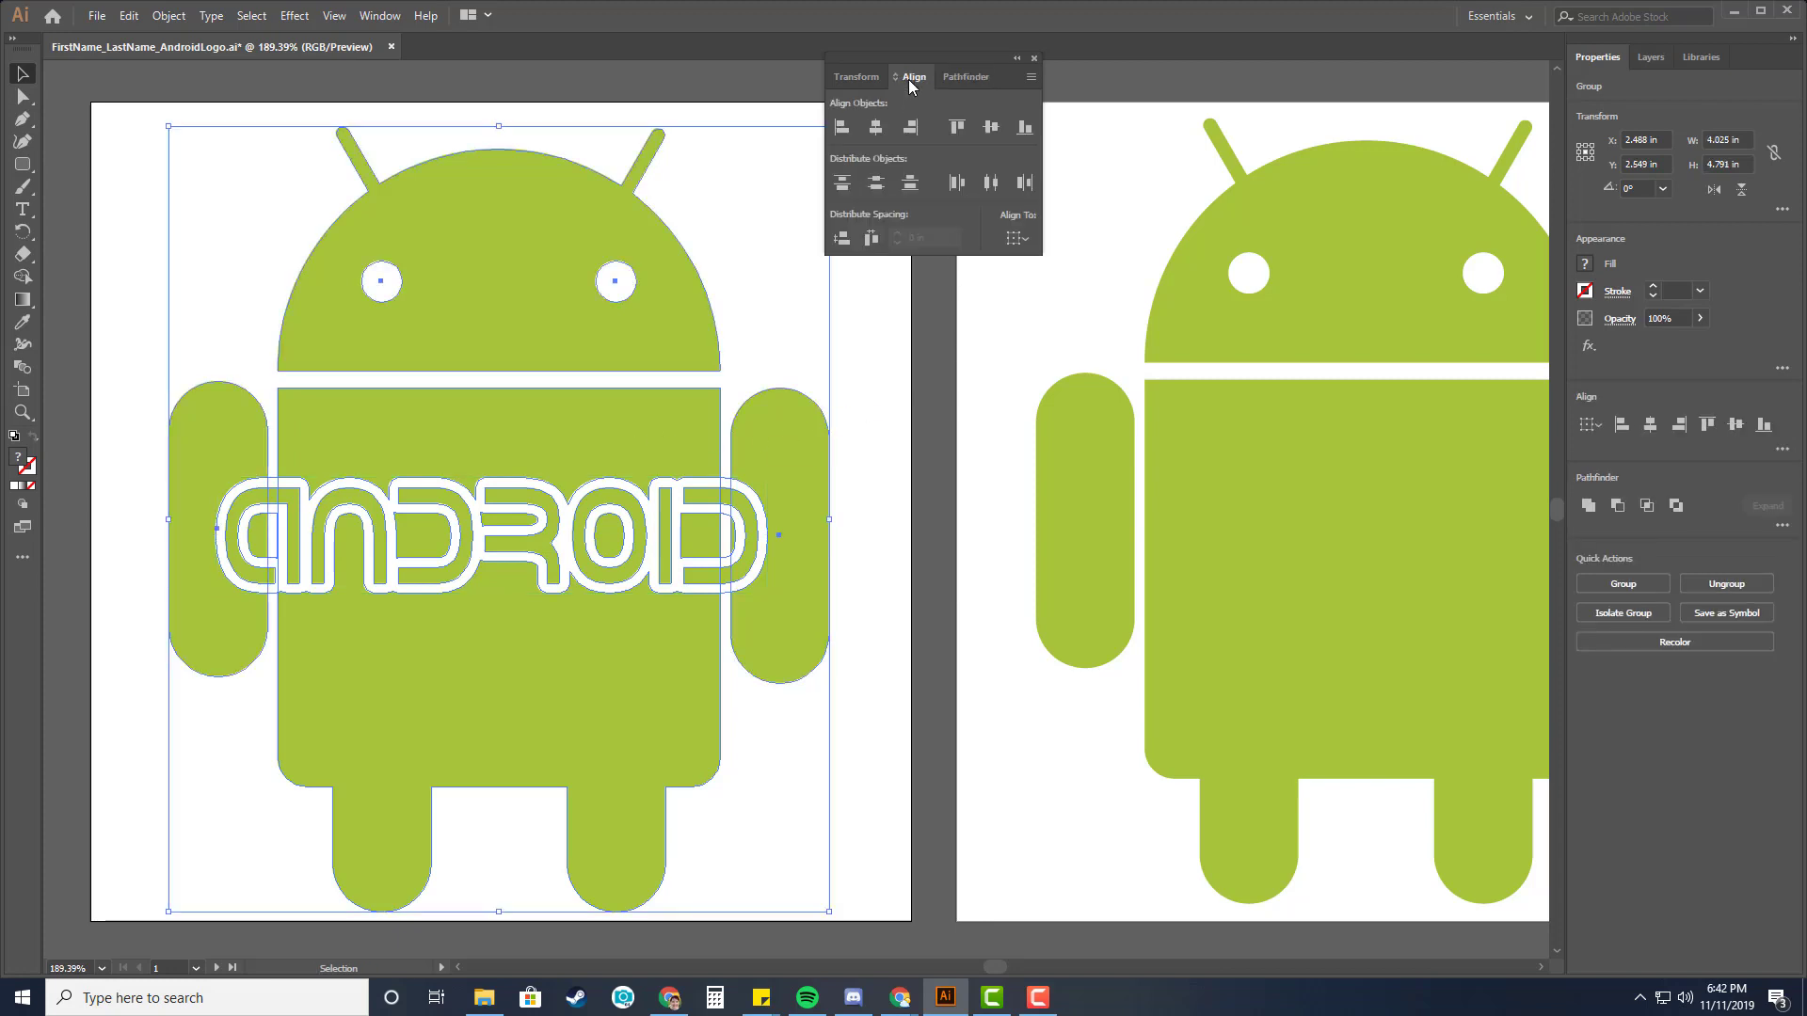
left_click(877, 130)
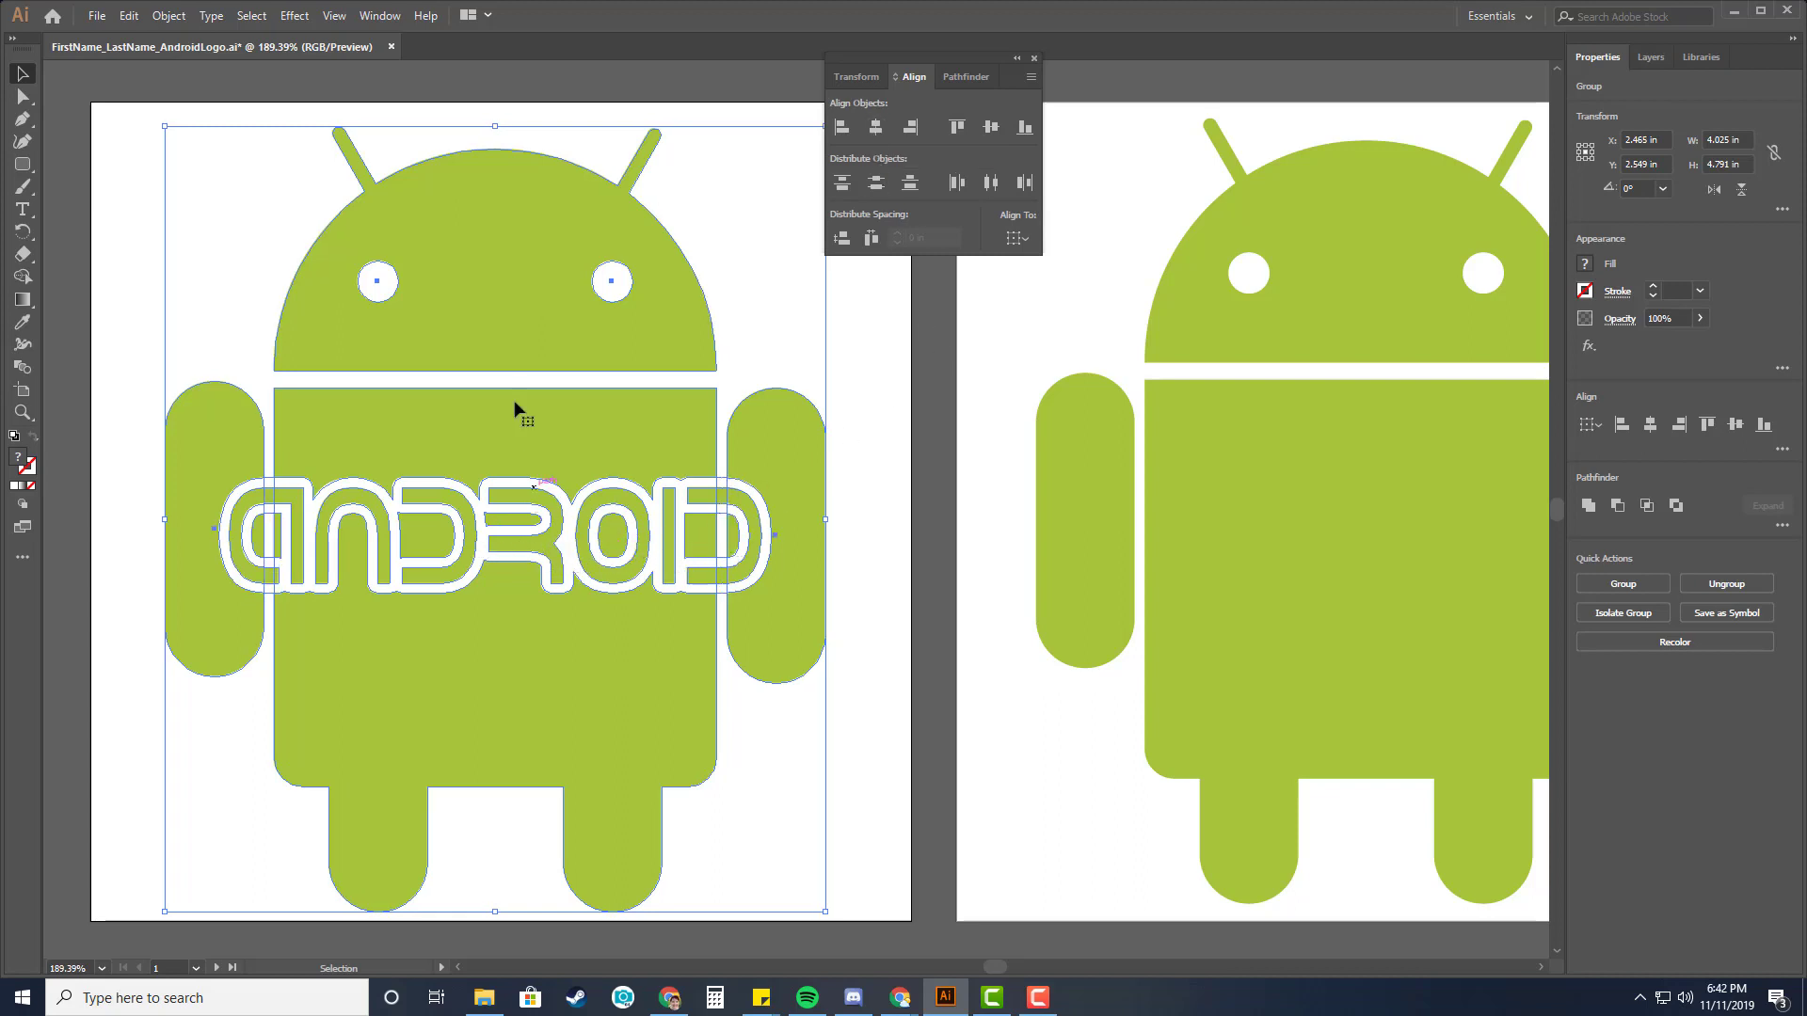
left_click(866, 499)
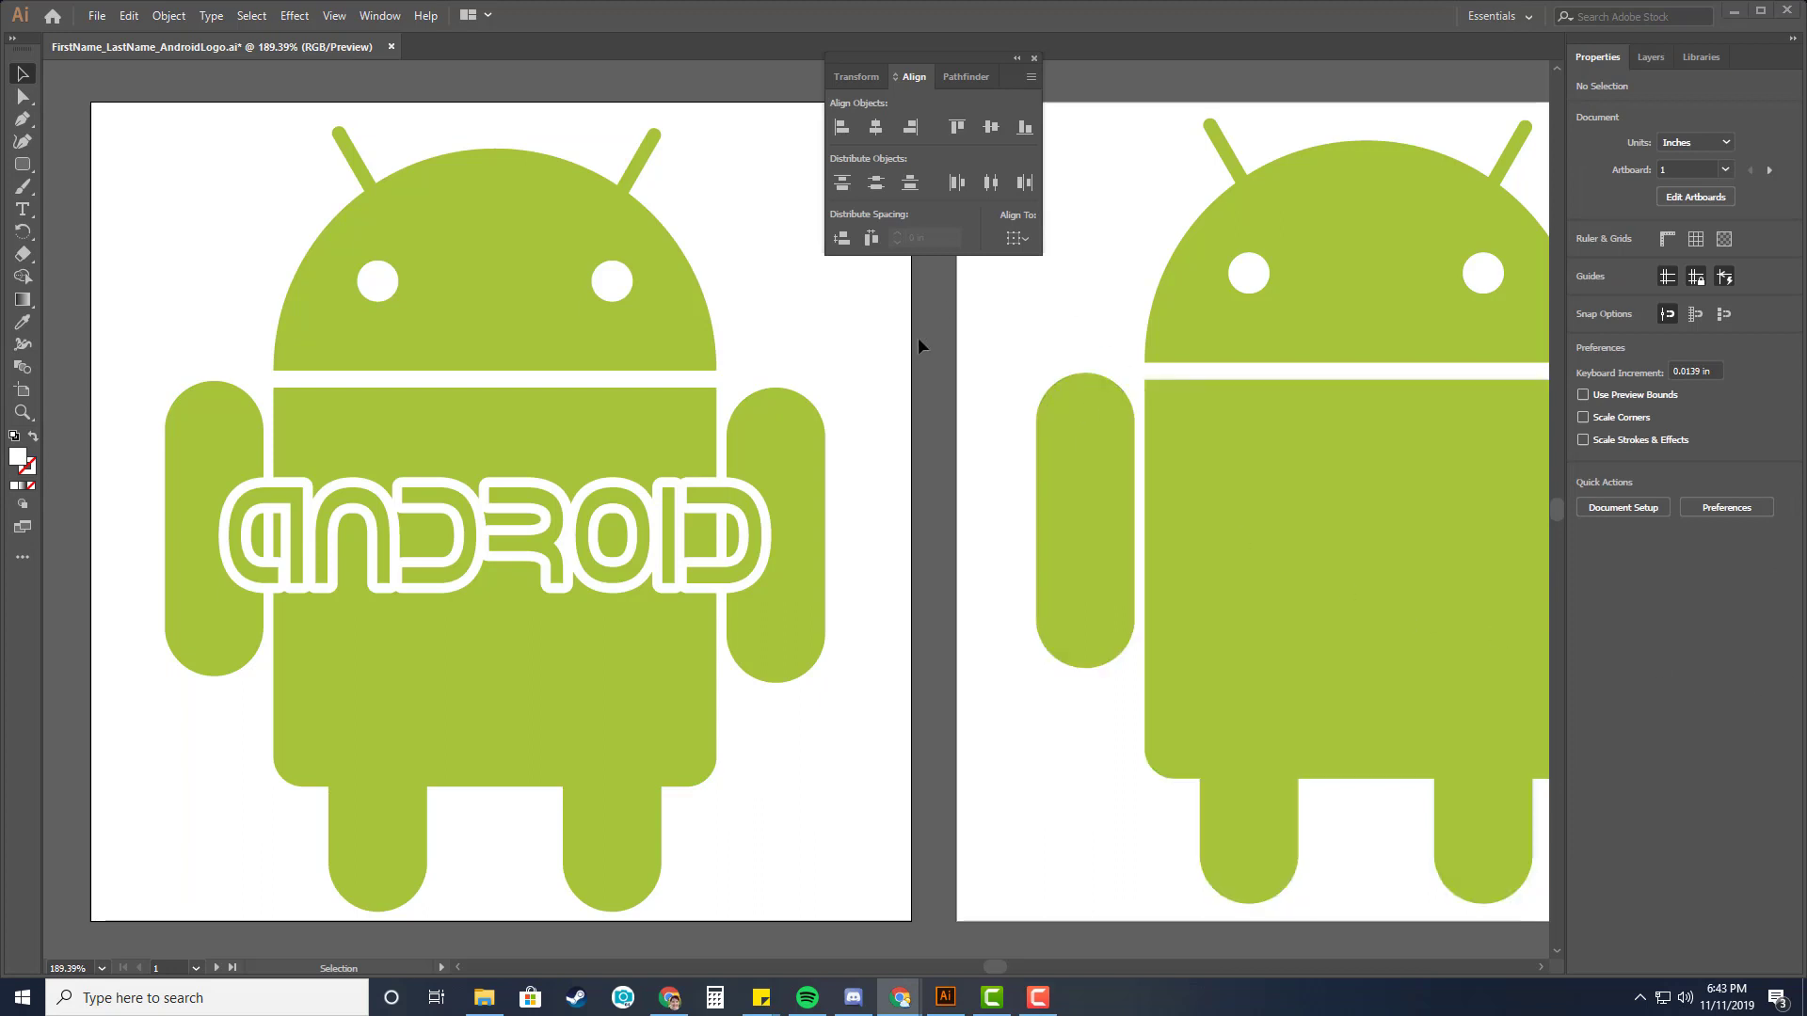
left_click(768, 145)
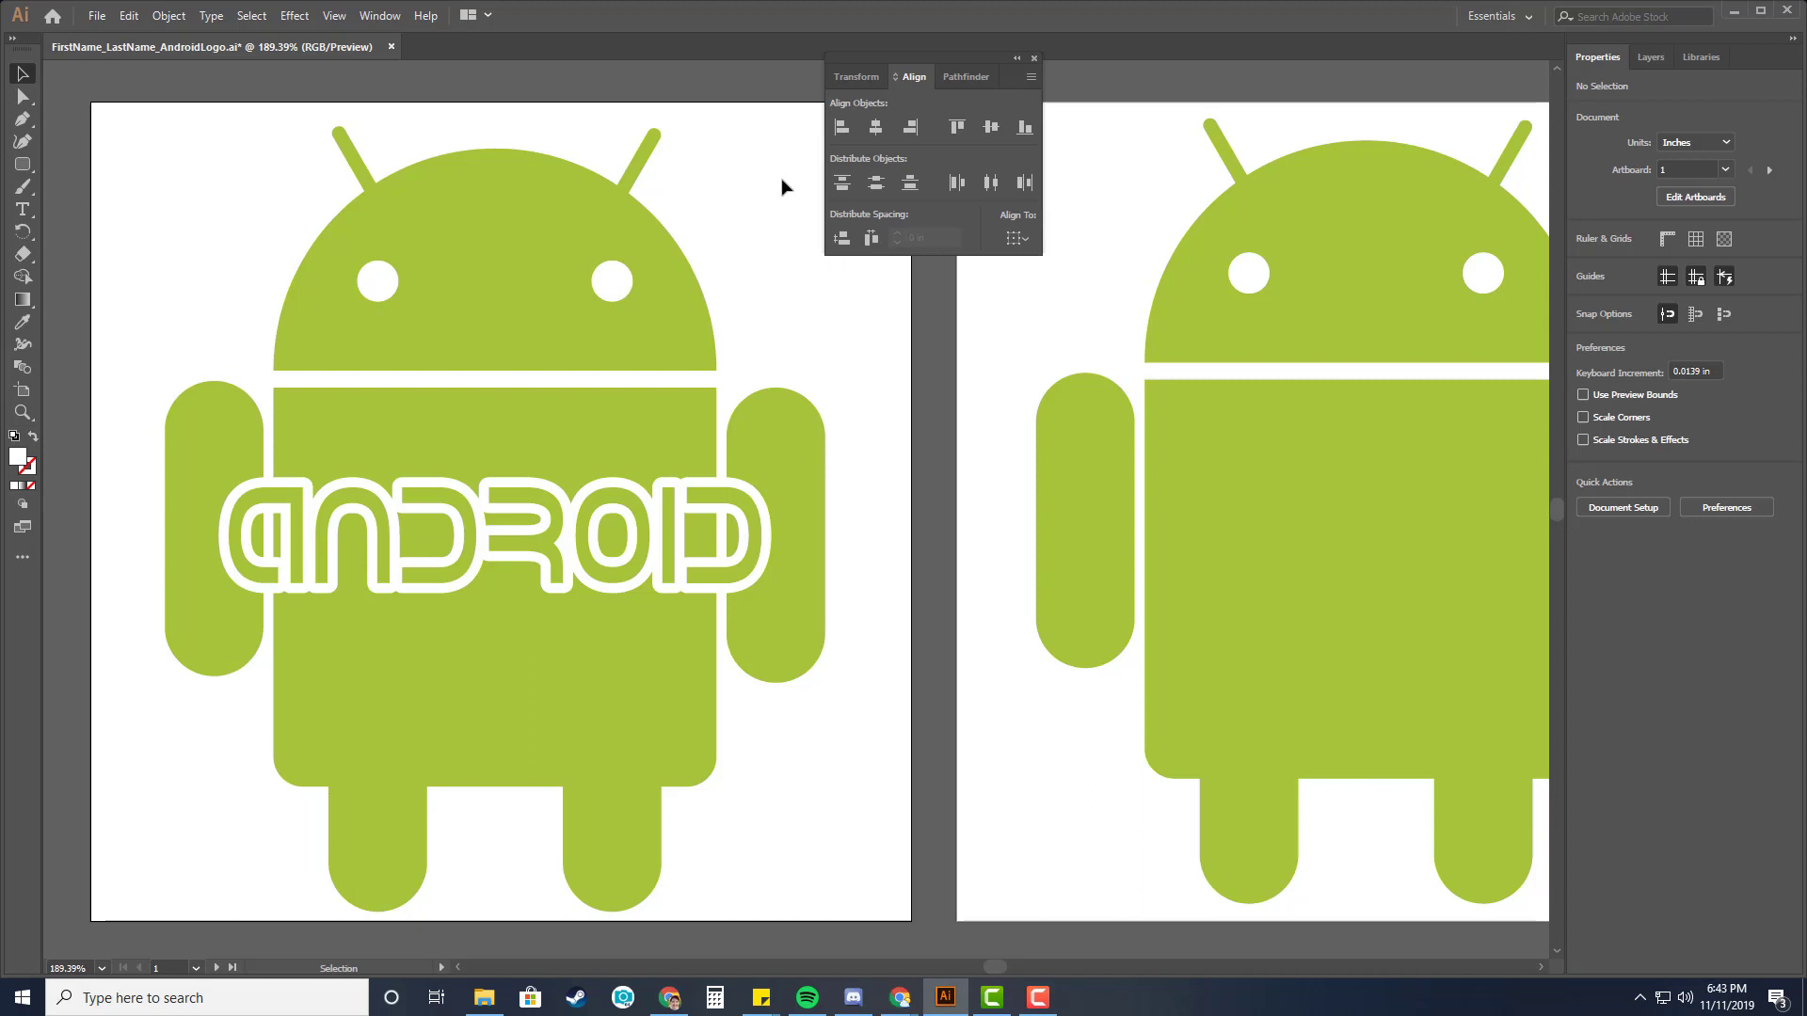
In outline view, select the lettering together with the Android figure and merge them with the Pathfinder Merge operation.
key("ctrl+y")
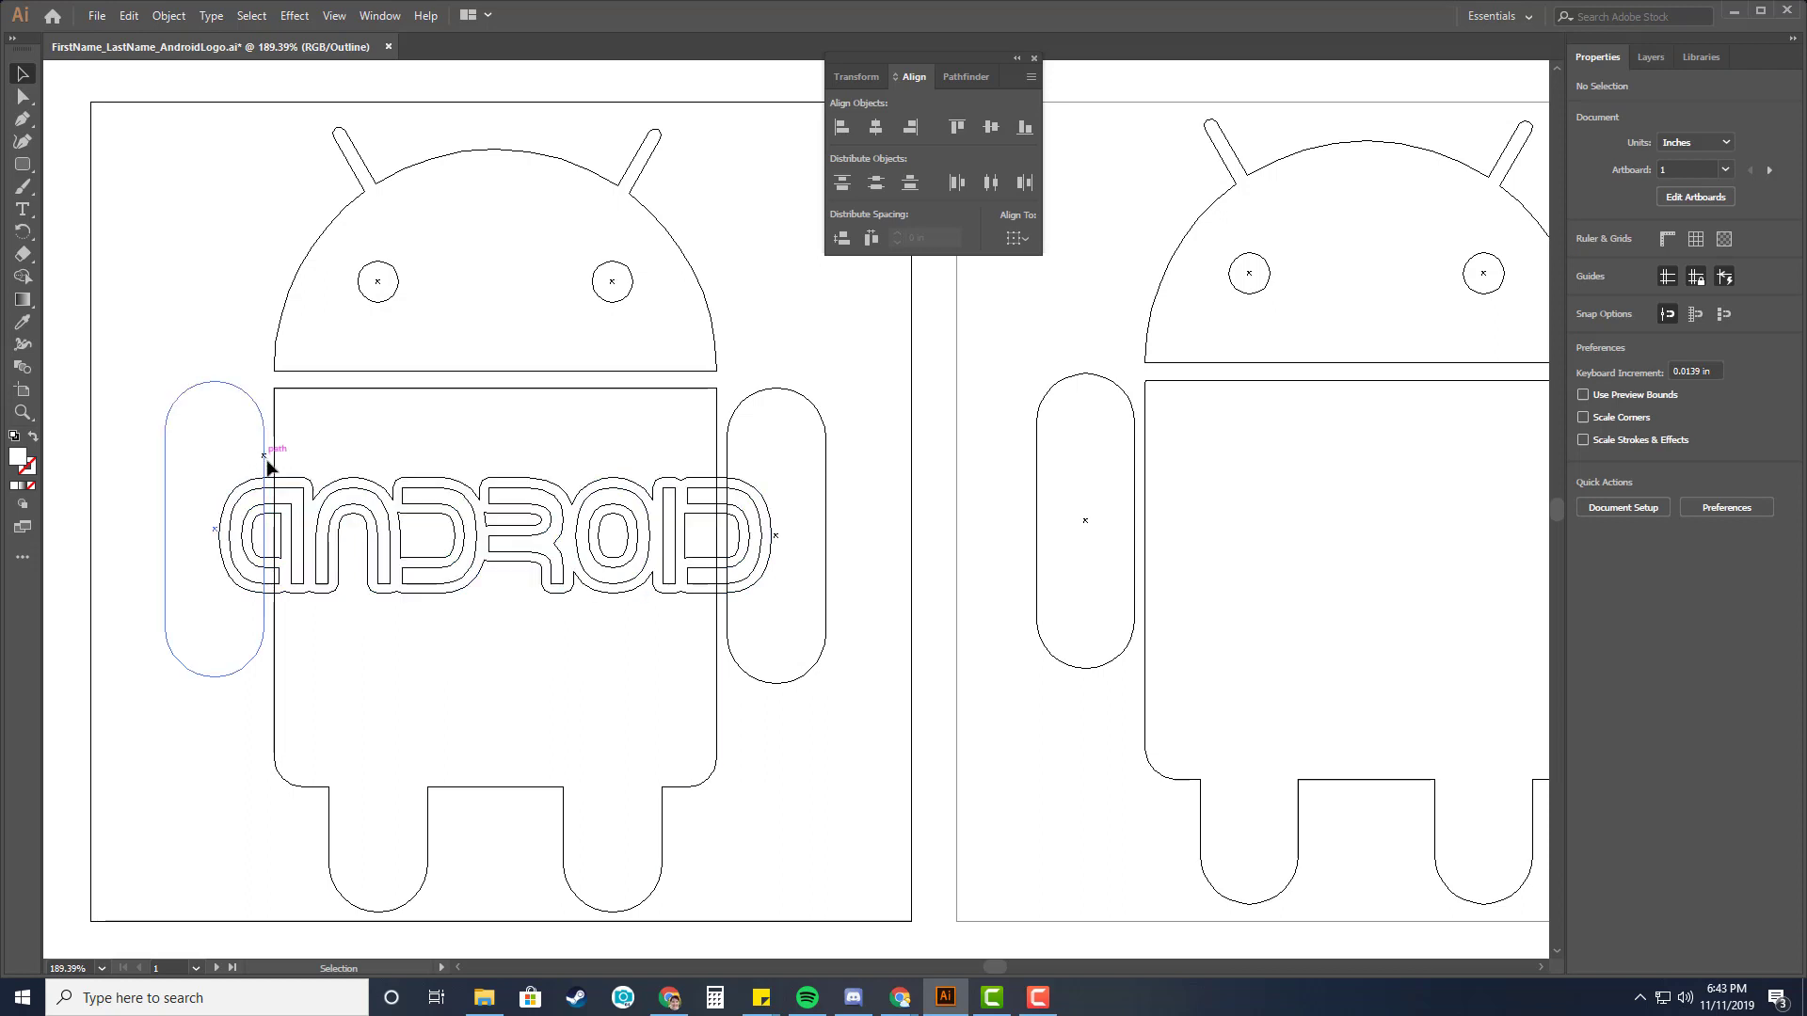
left_click(499, 562)
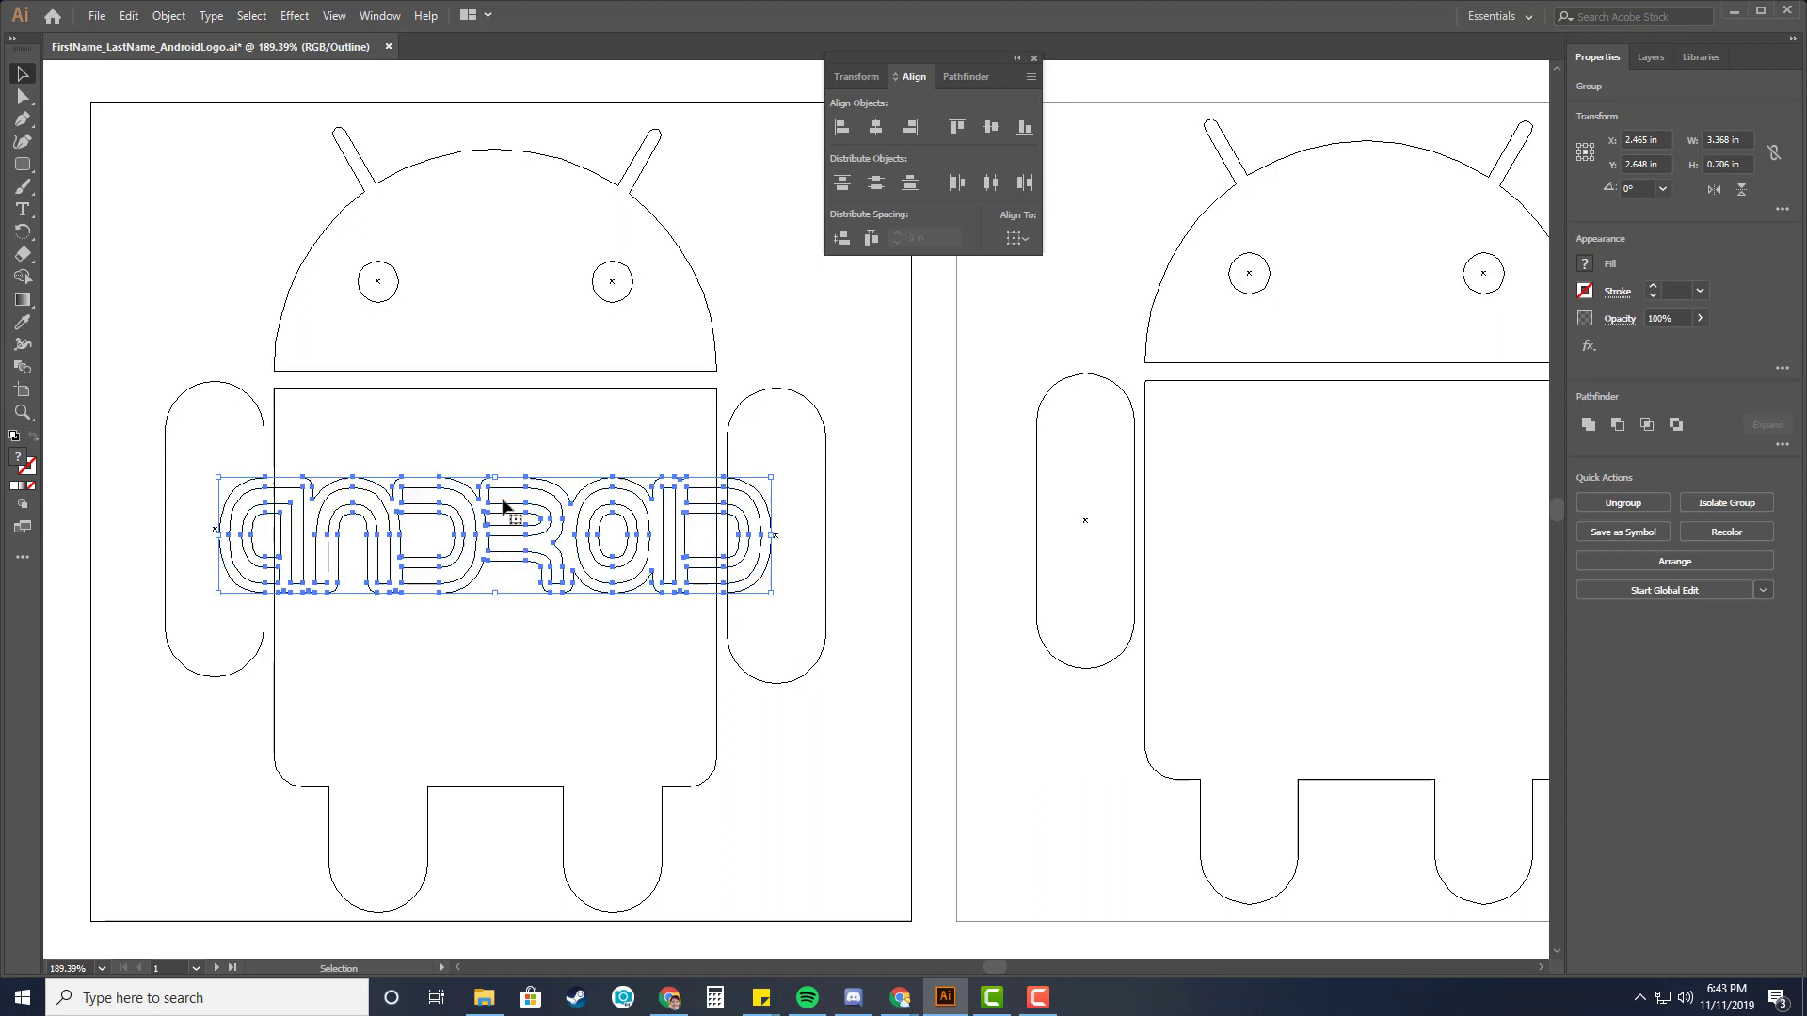
left_click(714, 425, "shift")
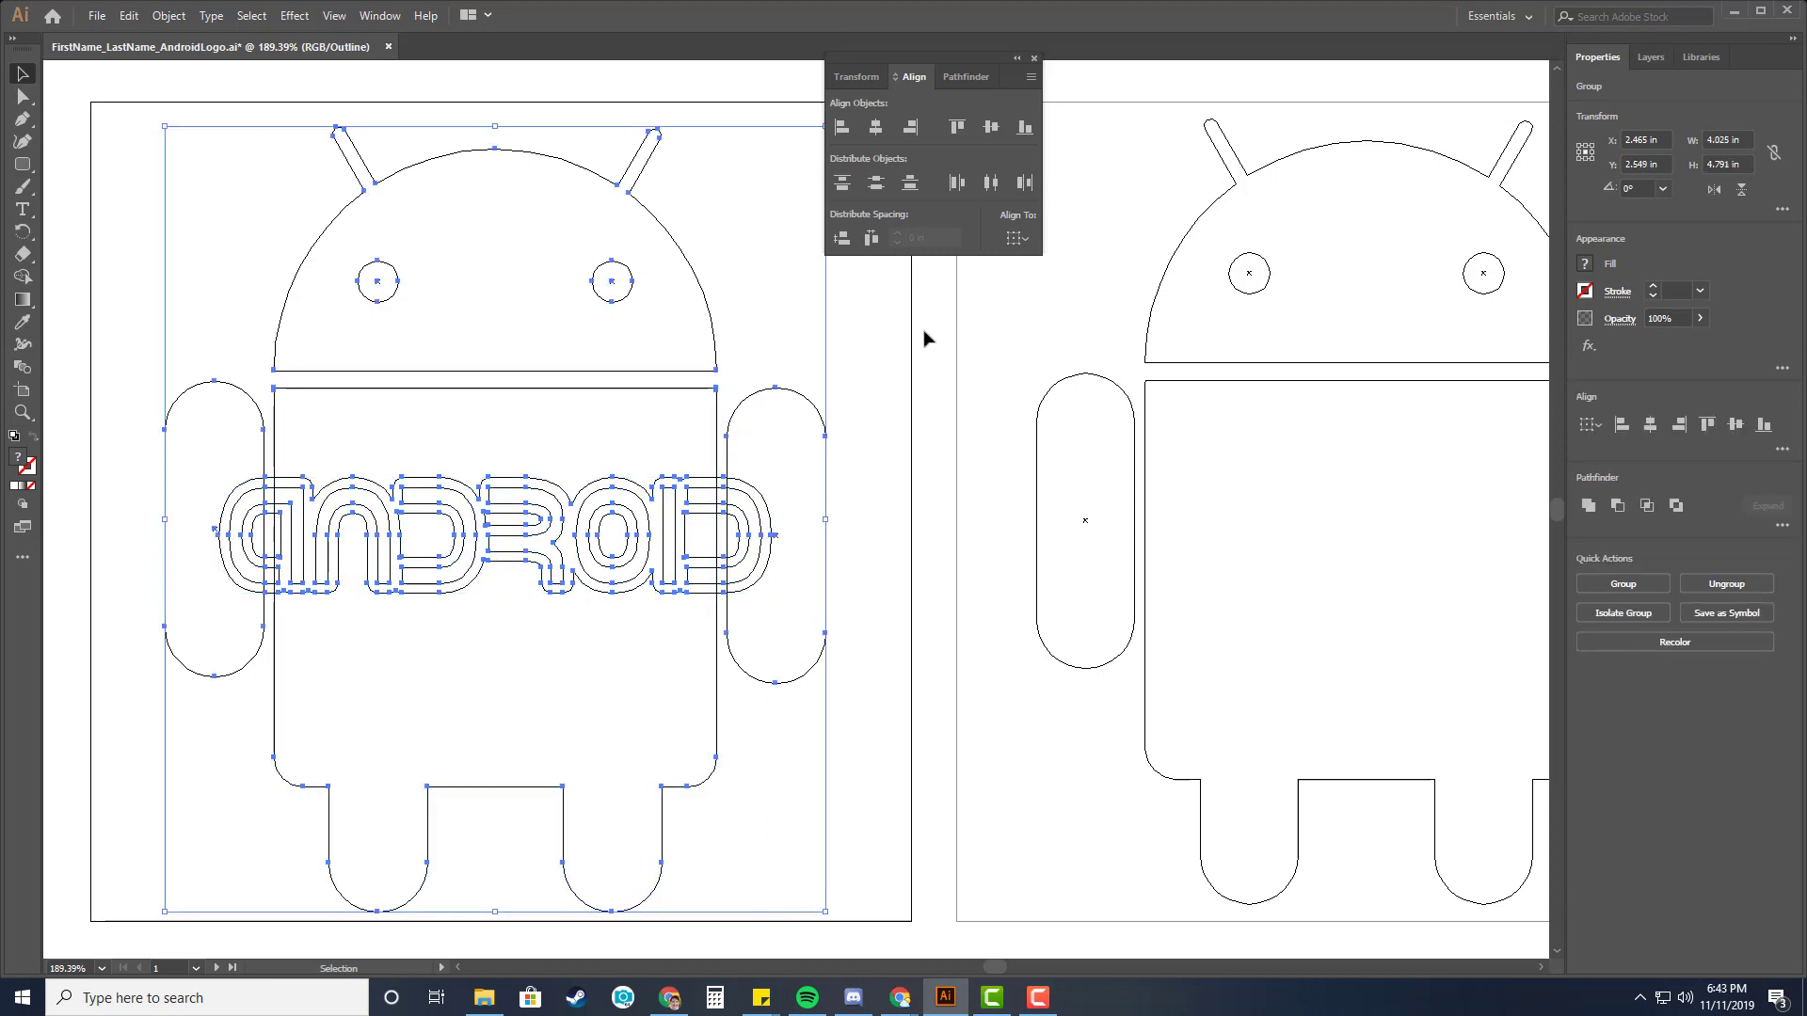
left_click(961, 78)
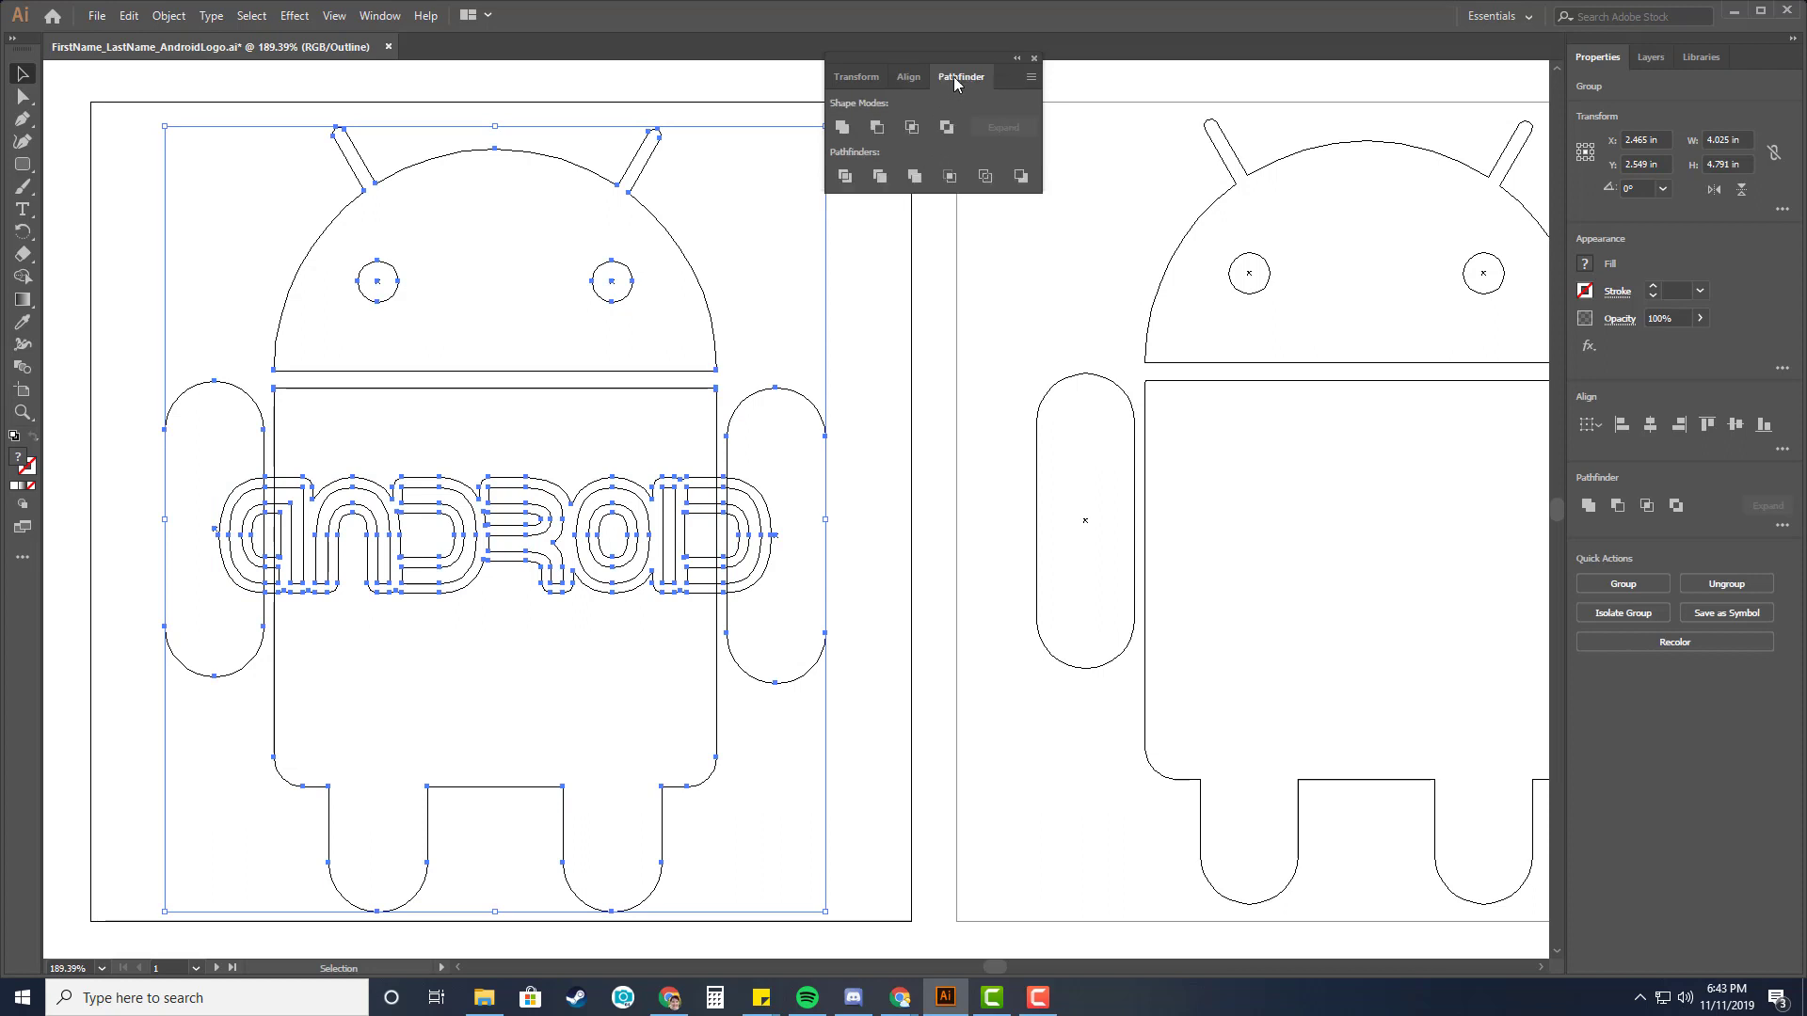
left_click(914, 176)
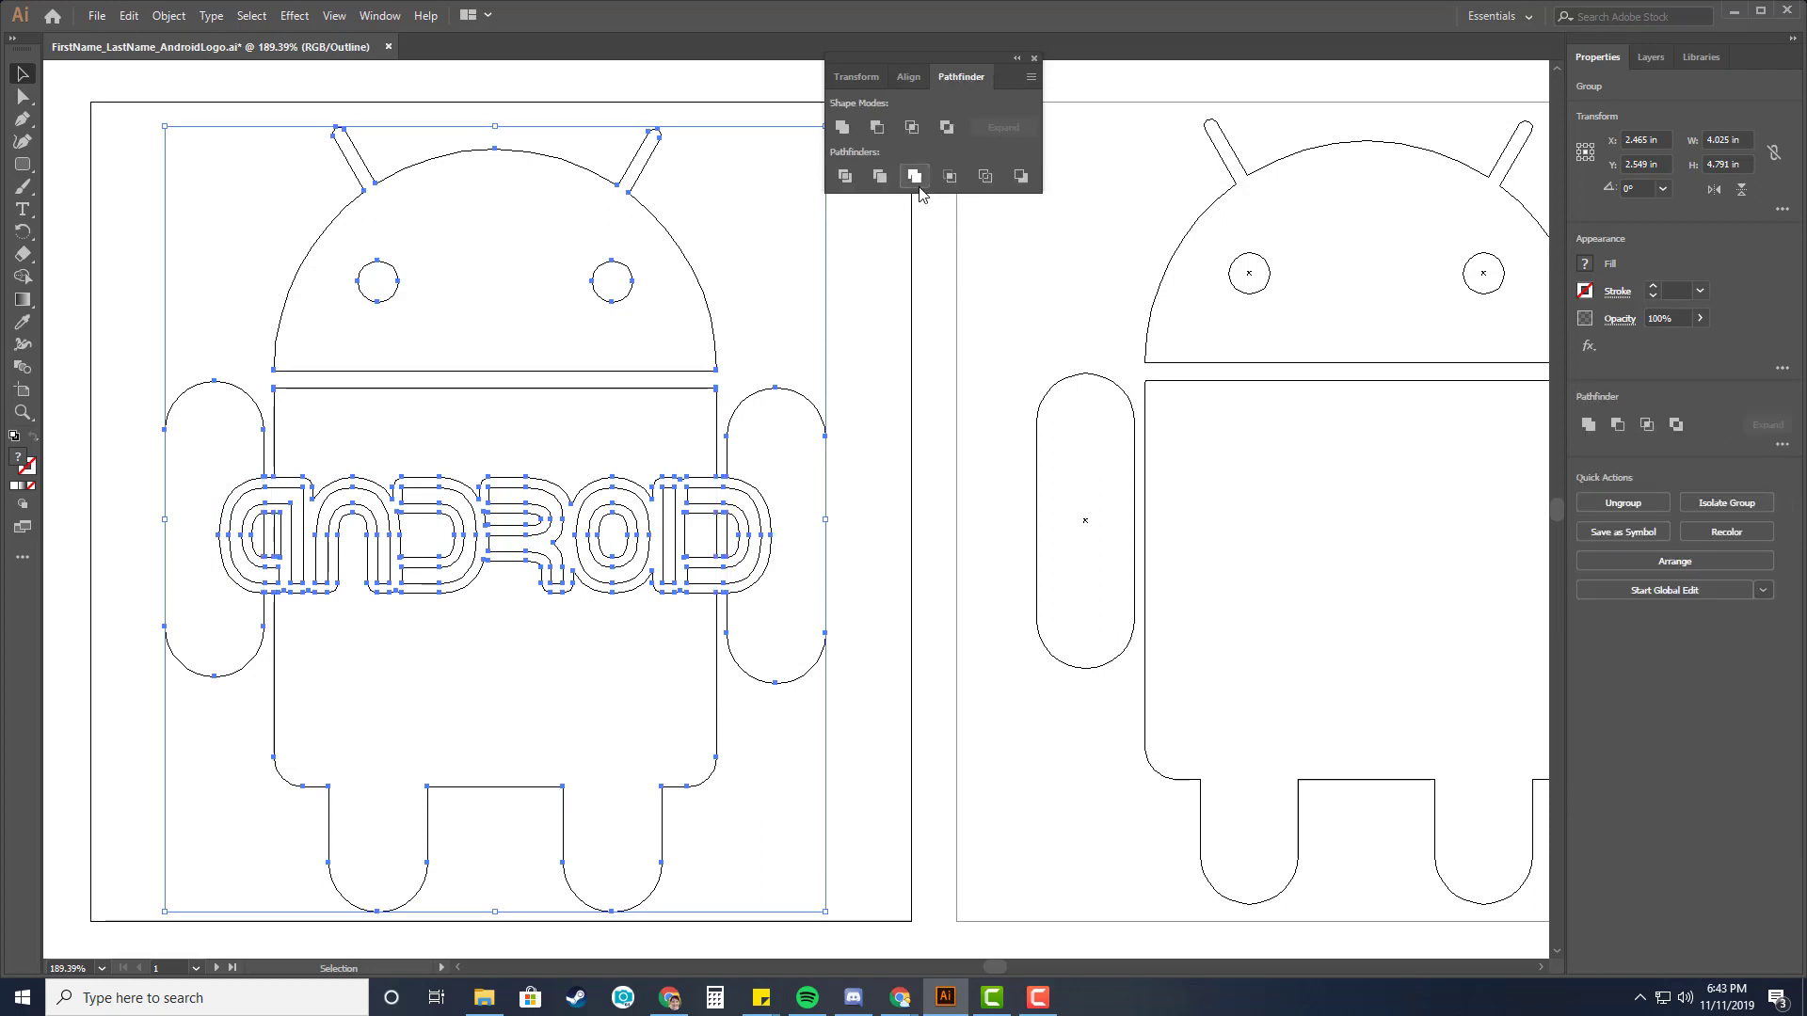
left_click(893, 376)
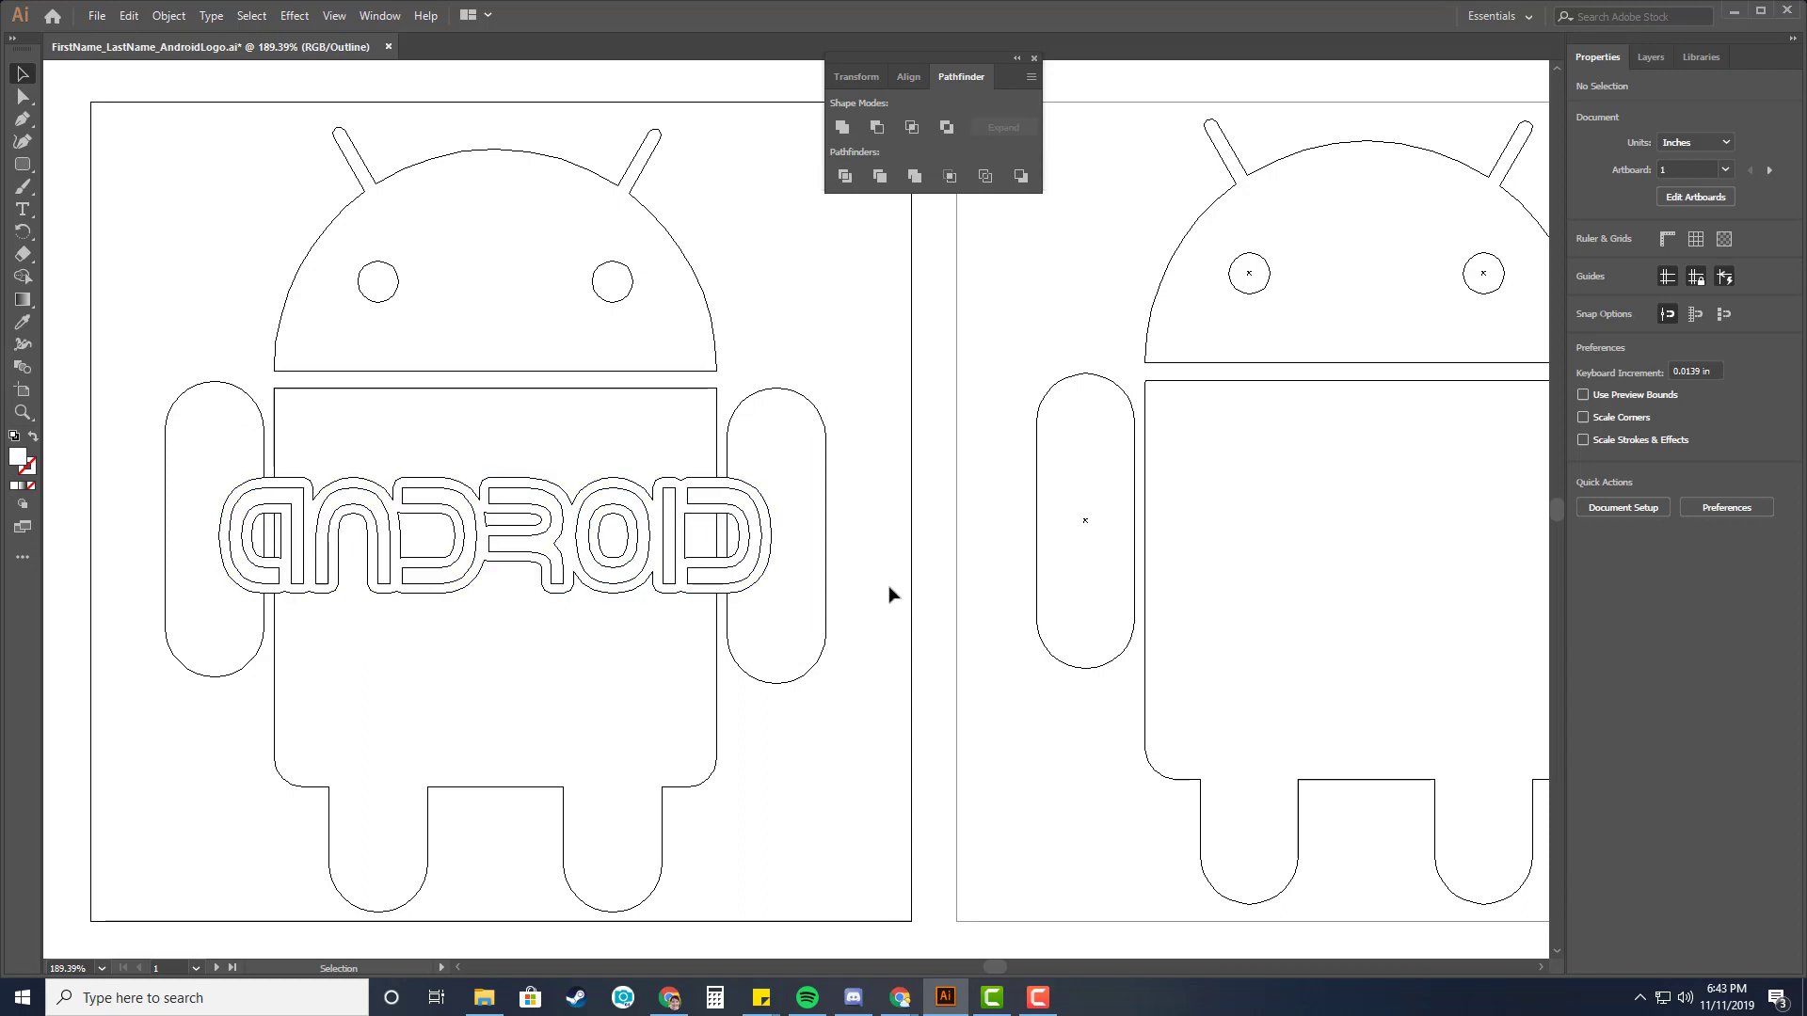
Return to preview mode, pick the Direct Selection tool, and save the document.
key("ctrl+y")
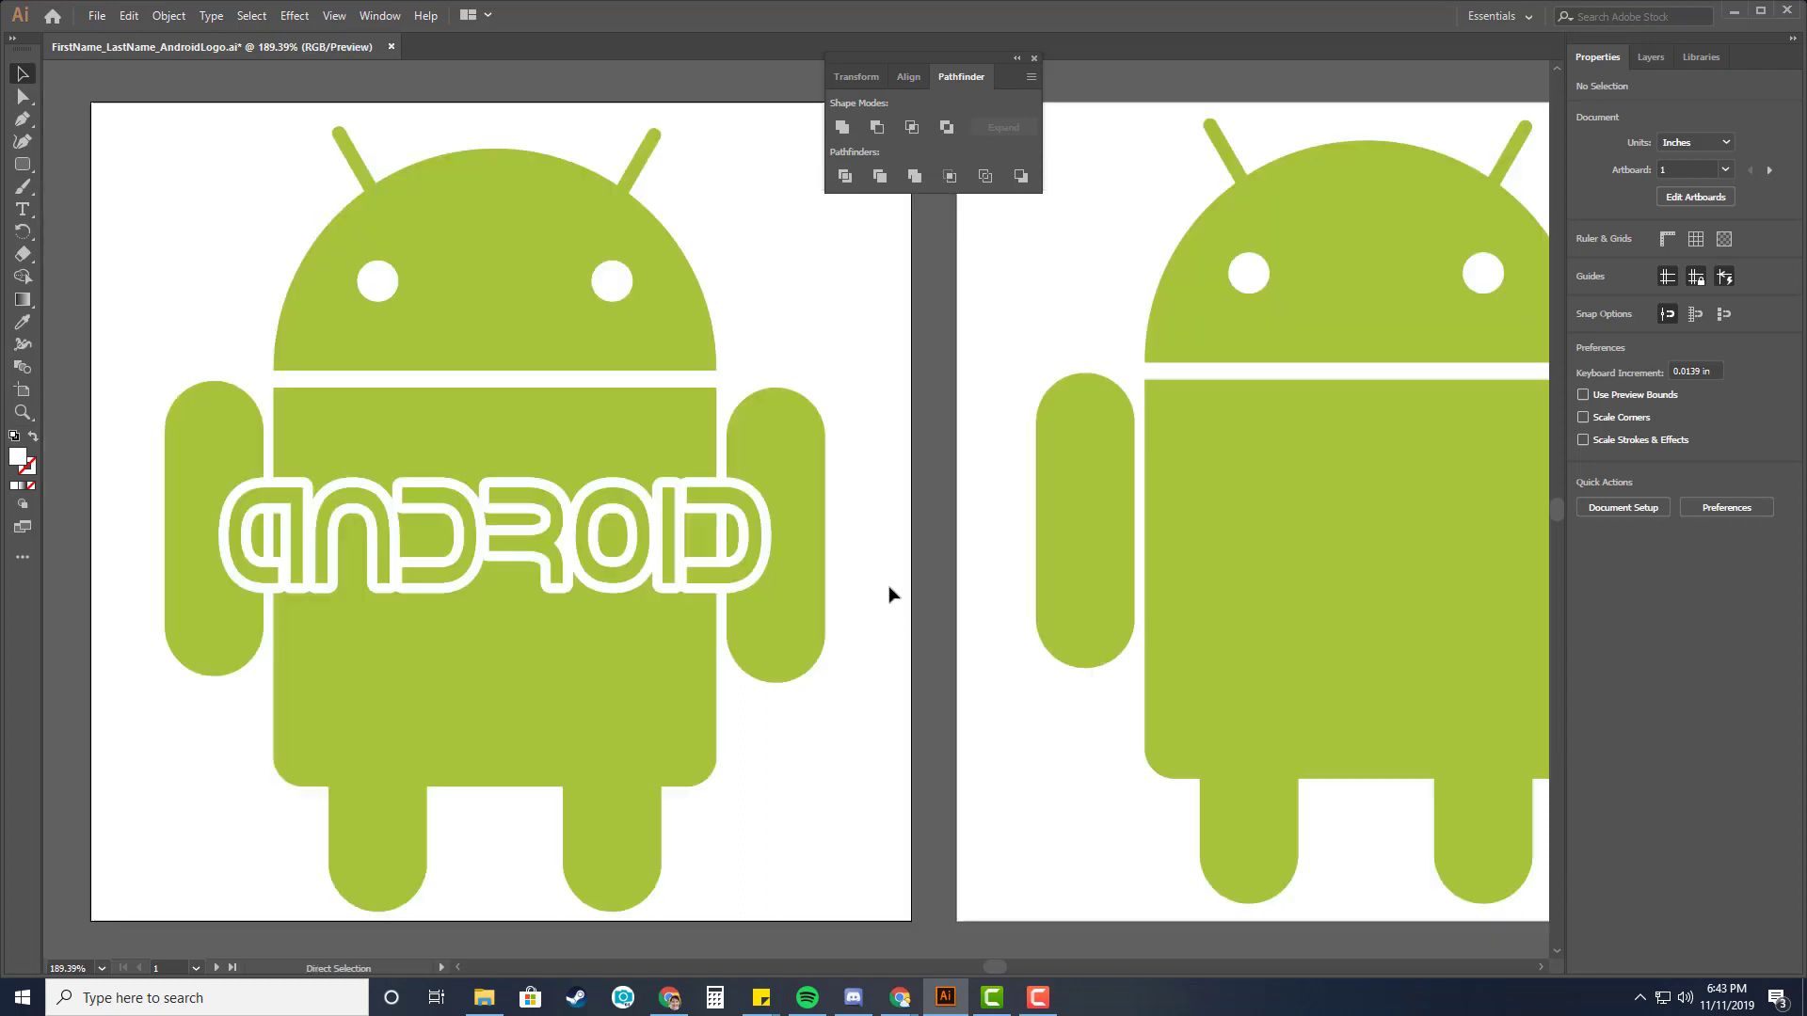
key("a")
key("ctrl+s")
Select the plain Android logo on the second artboard.
left_click_drag(1002, 968, 1021, 930)
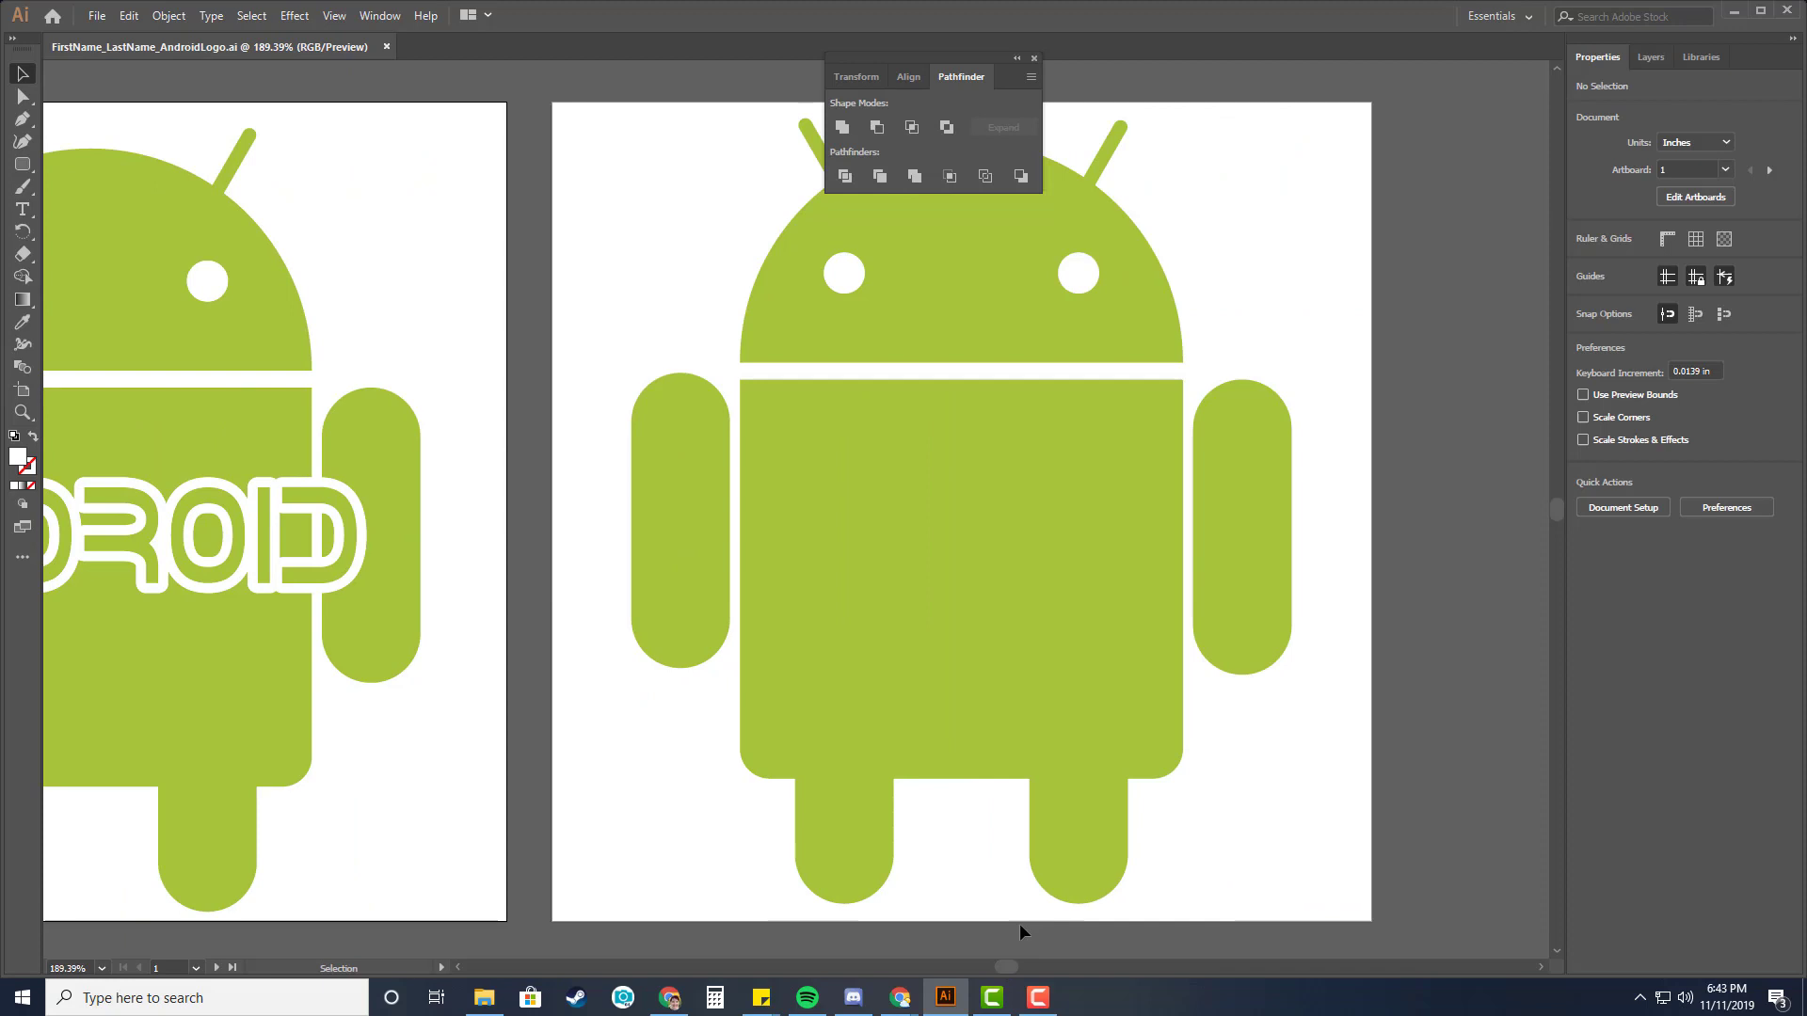
left_click(1003, 653)
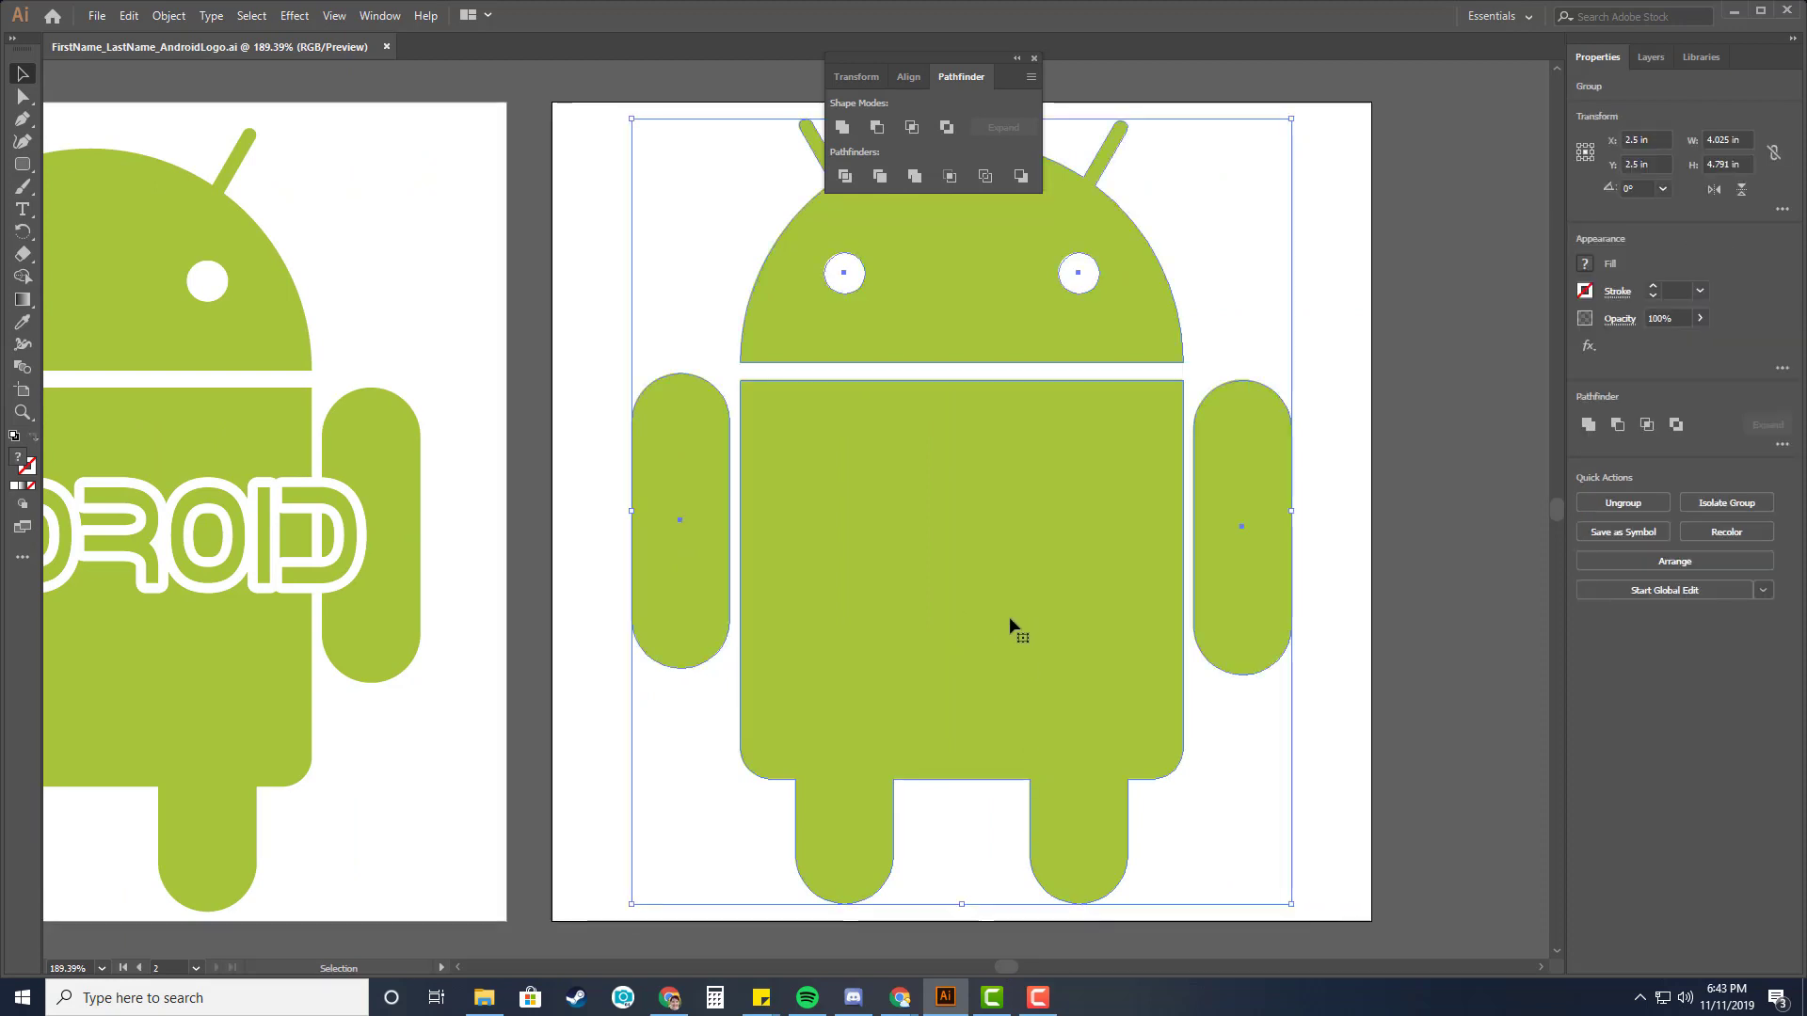